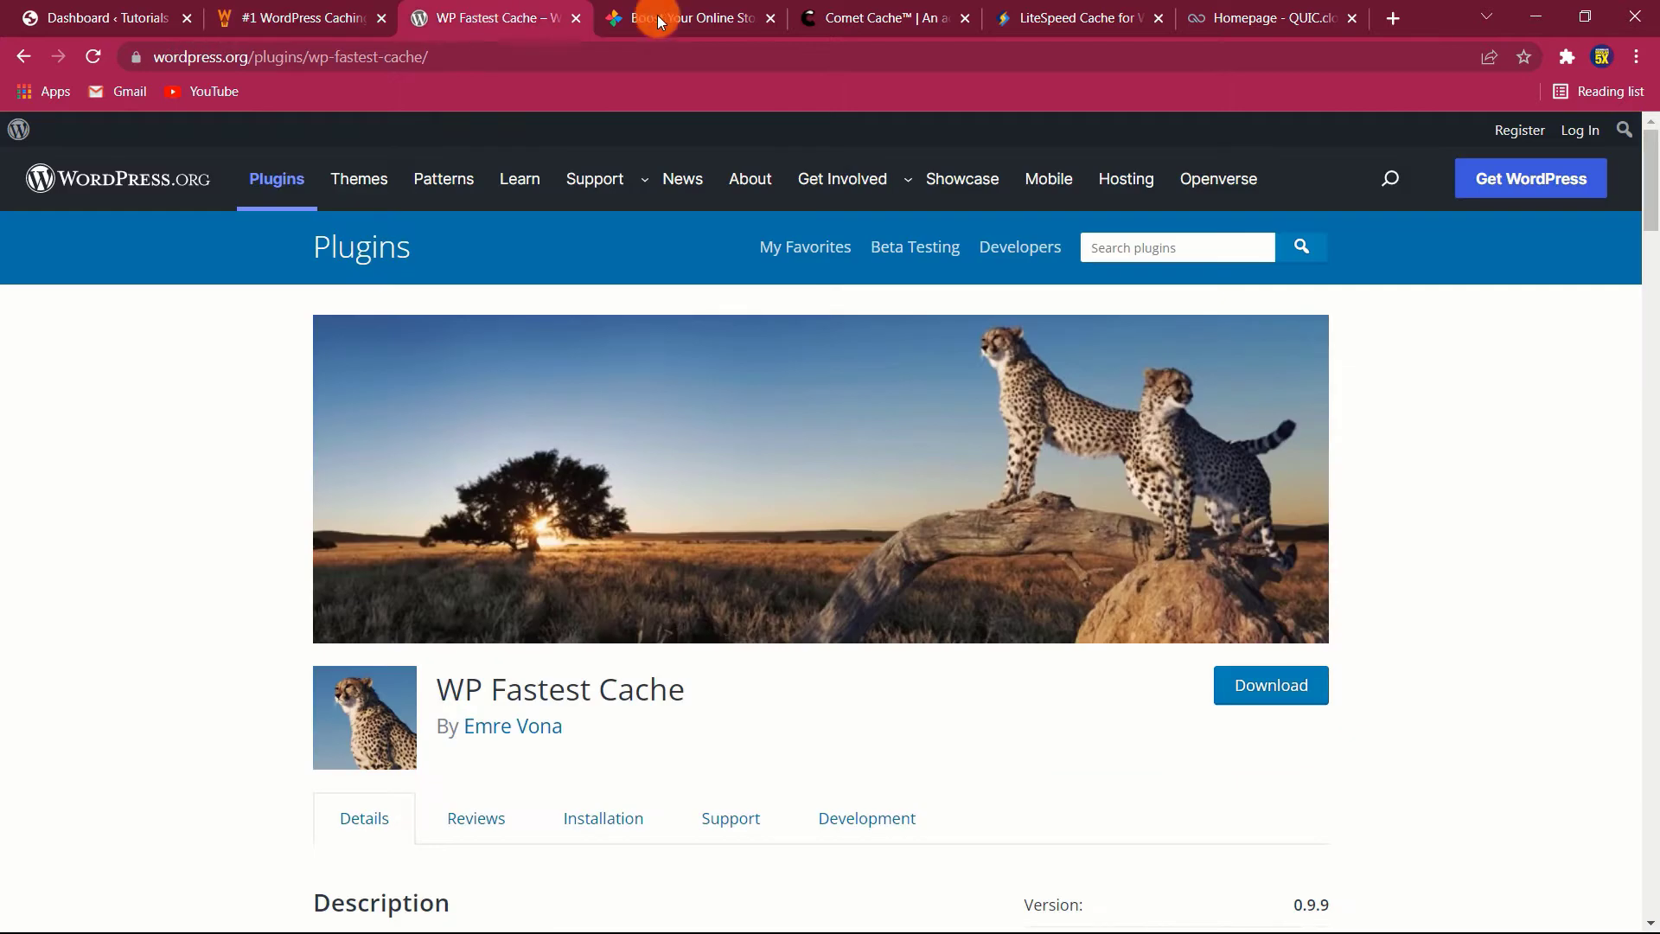
- Look over the next open caching plugin websites, including Comet Cache, and return to the WordPress dashboard
left_click(676, 18)
left_click(861, 19)
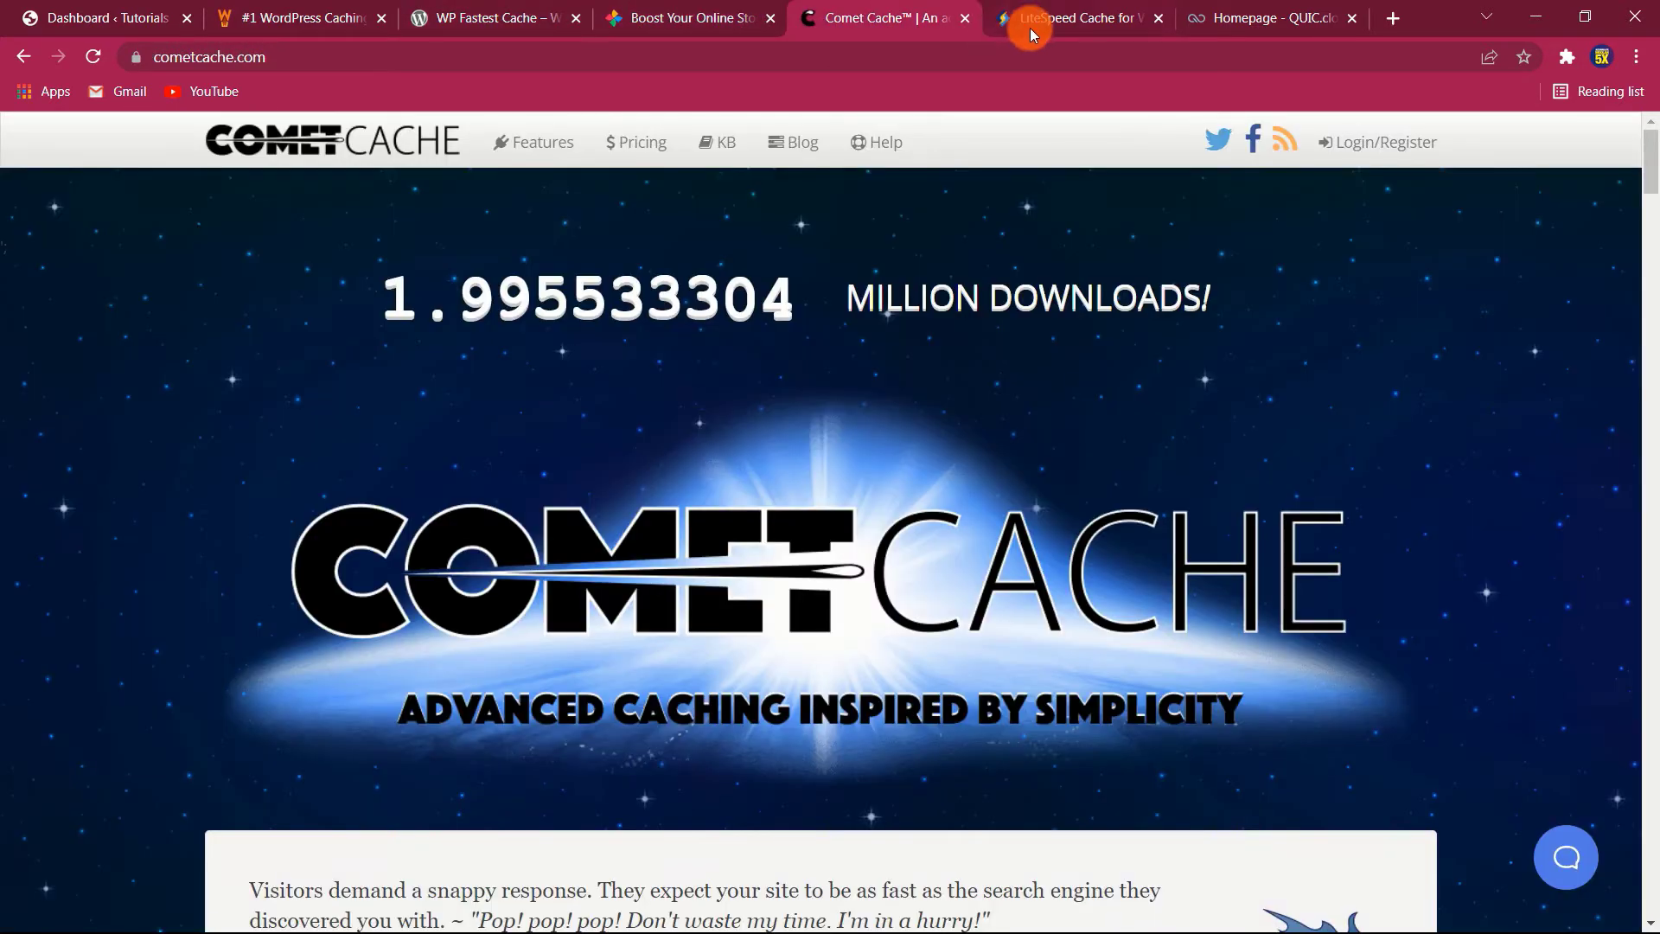
left_click(81, 21)
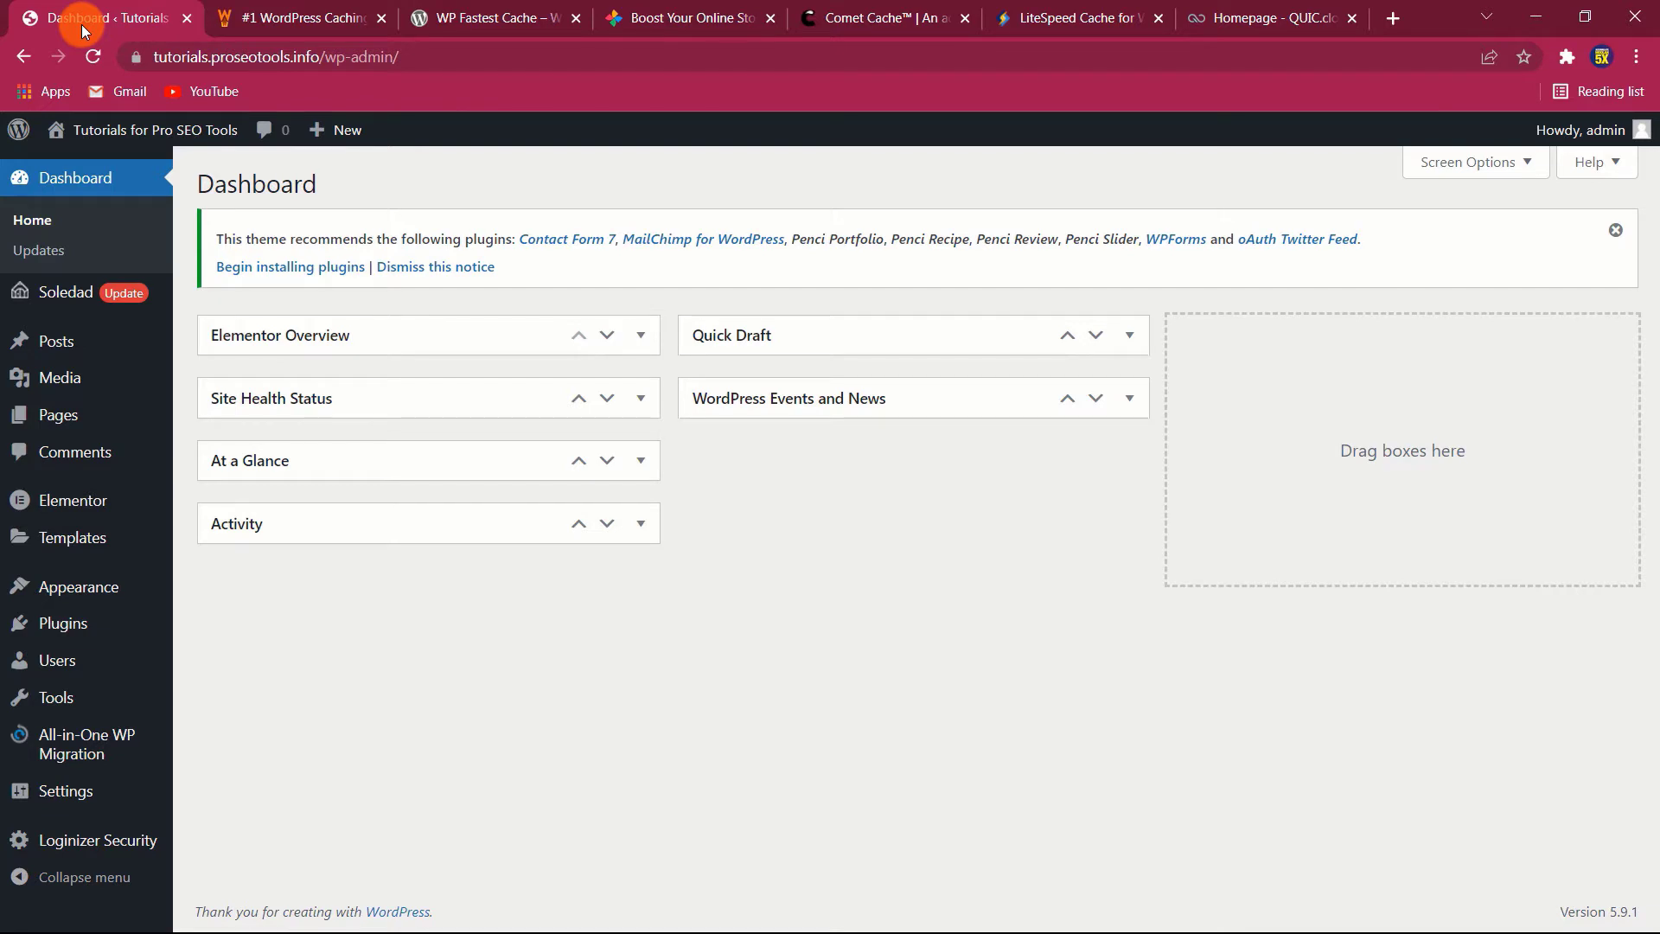
- Accept the cookies on the LiteSpeed Cache for WordPress product page and review the plugin's feature overview
left_click(1064, 7)
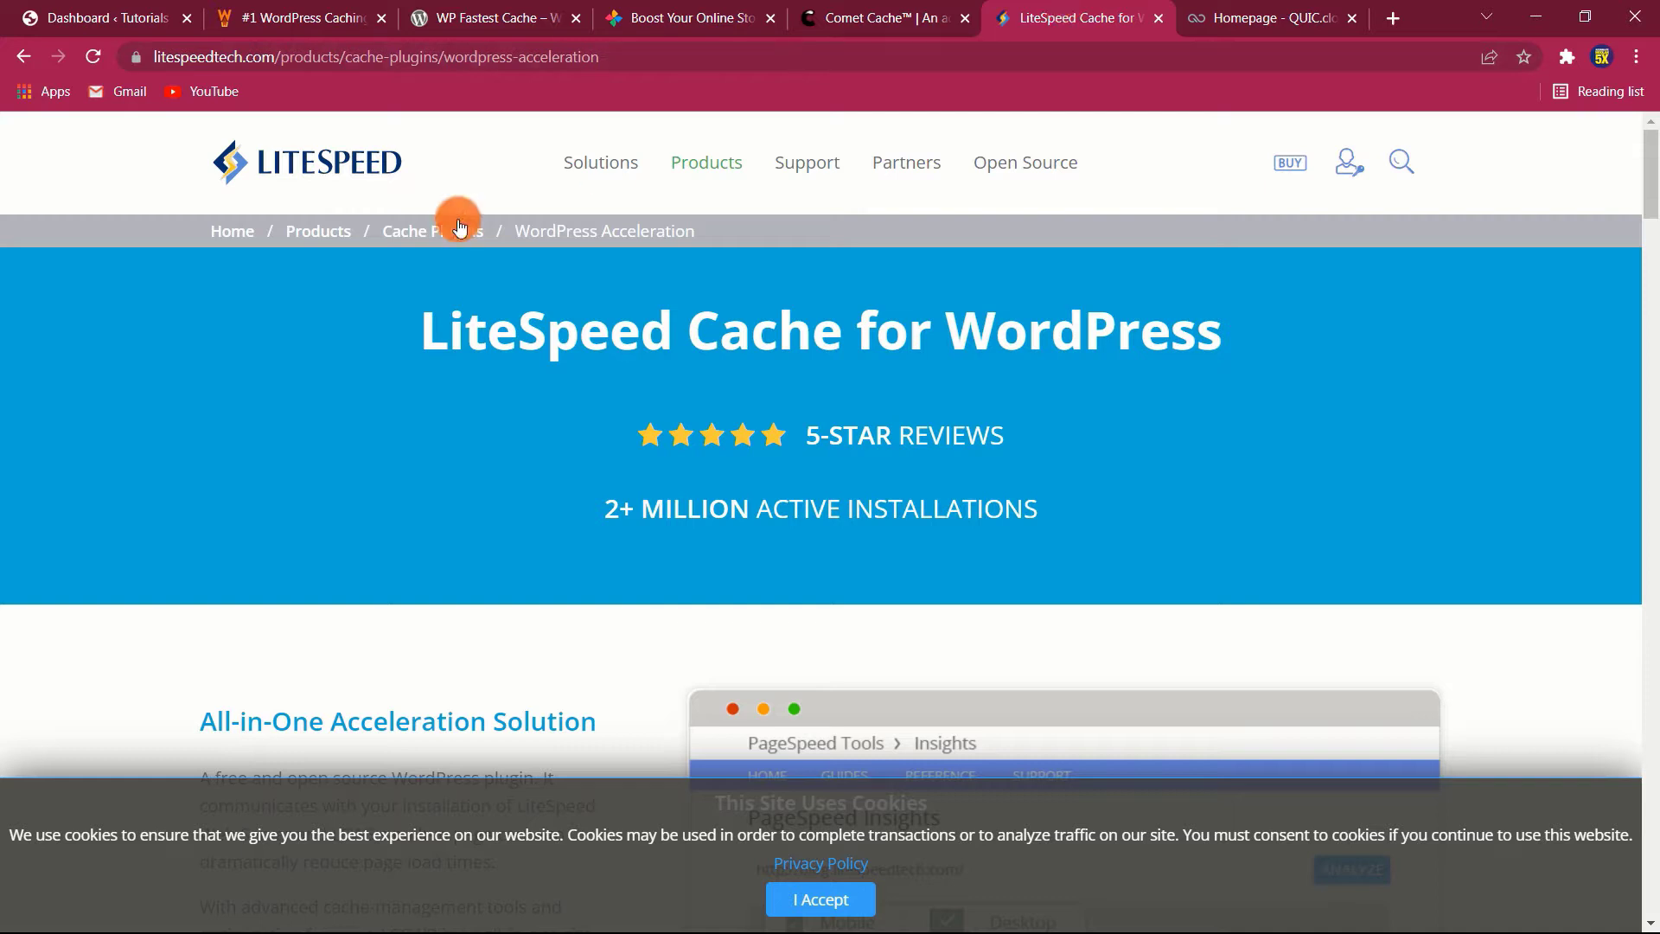
left_click(830, 904)
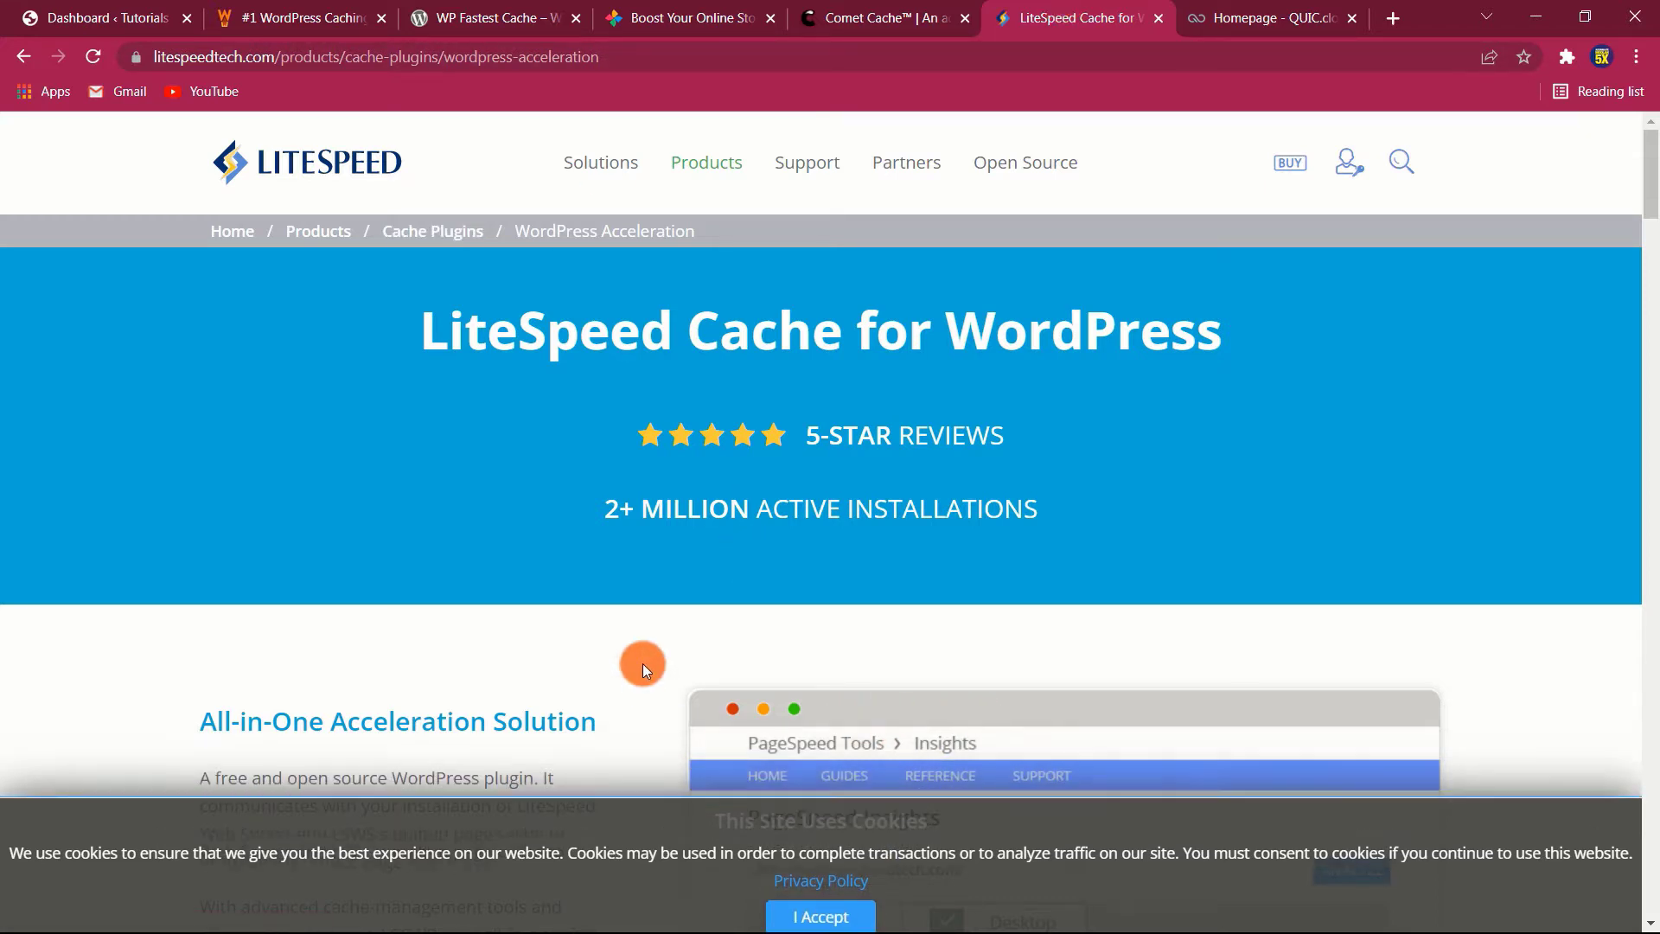
scroll(641, 658, "down", 10)
scroll(642, 660, "down", 3)
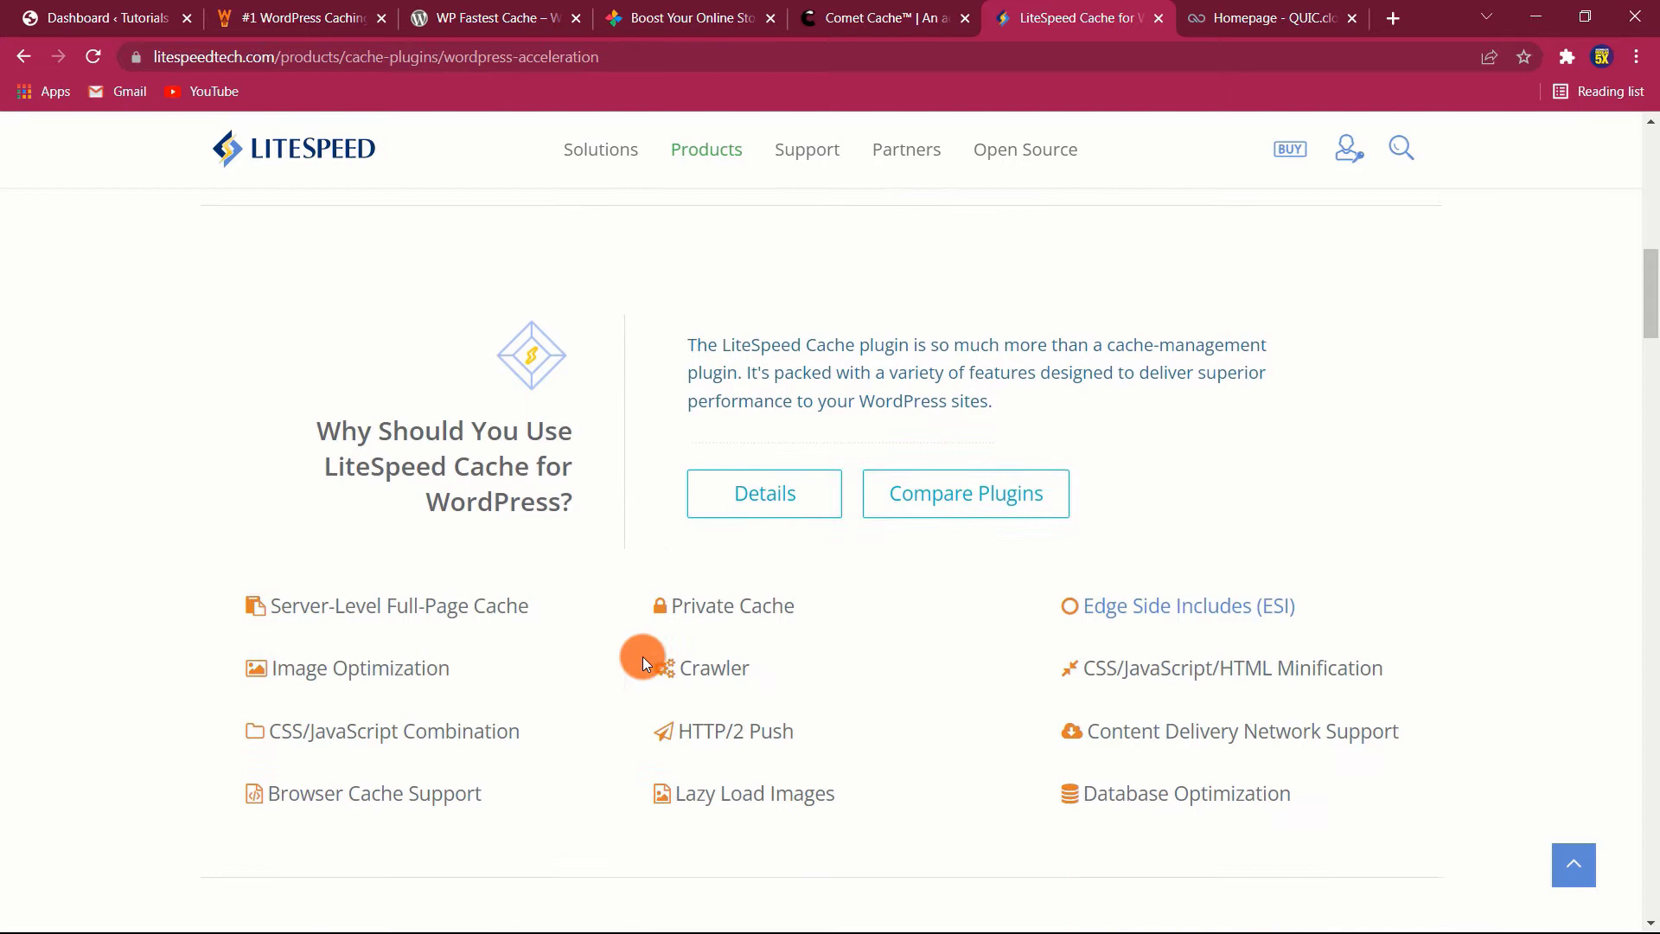
scroll(625, 564, "down", 4)
scroll(625, 556, "up", 10)
scroll(625, 556, "up", 8)
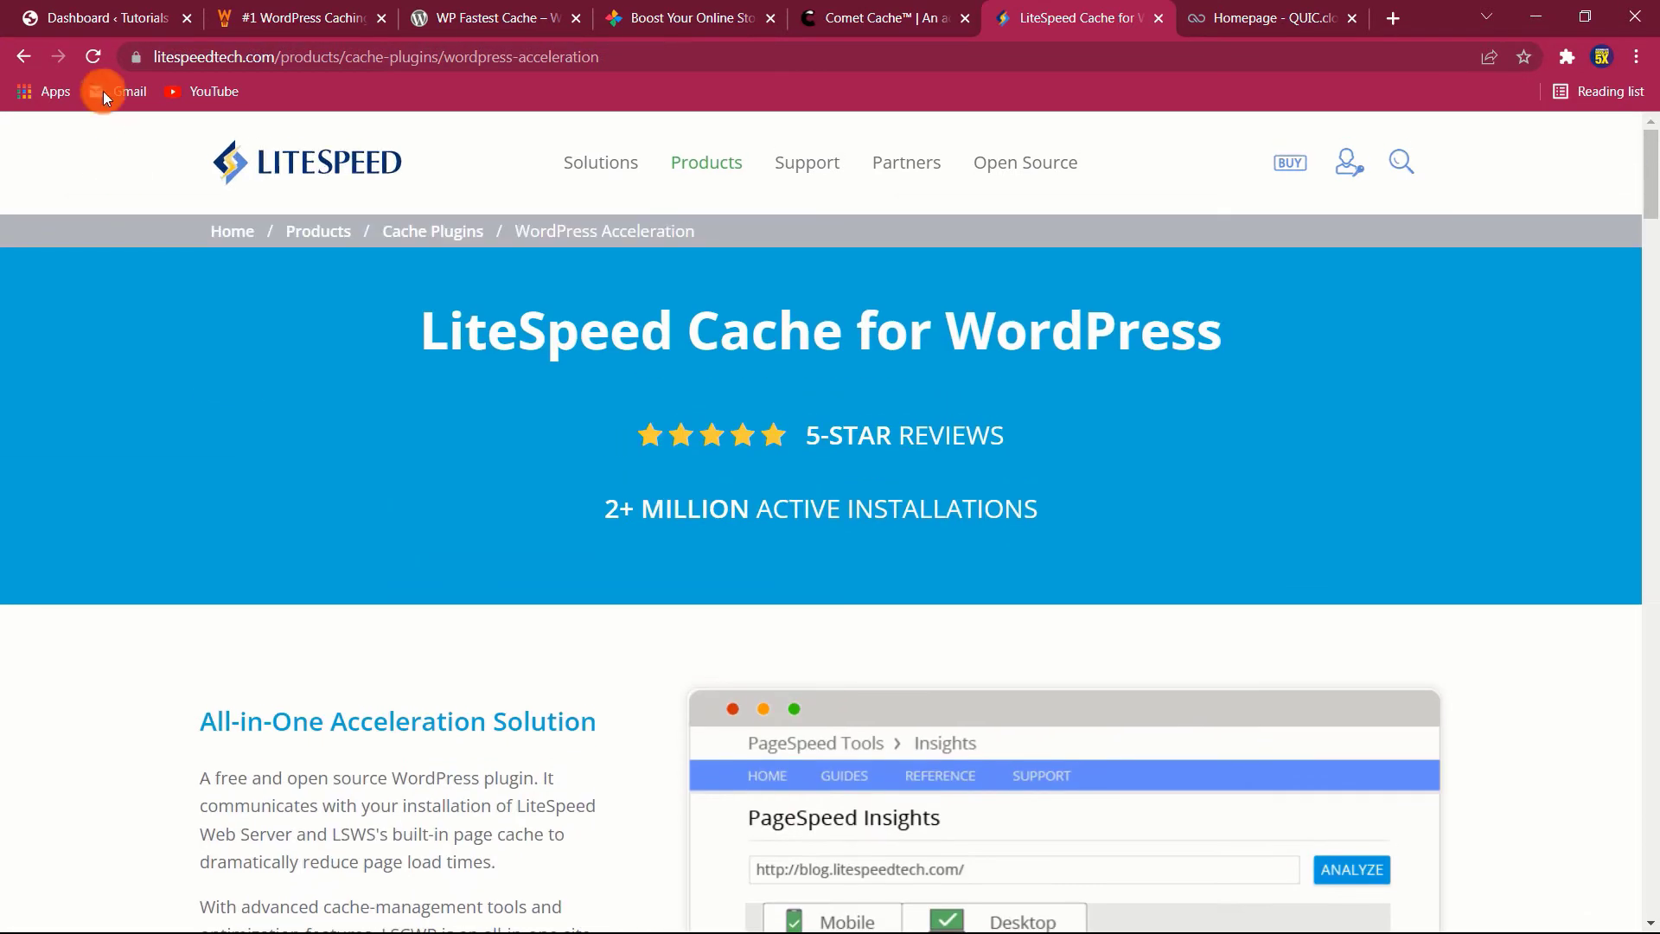
- Search for "litespeed" among the new plugins in the WordPress admin and install LiteSpeed Cache
left_click(95, 18)
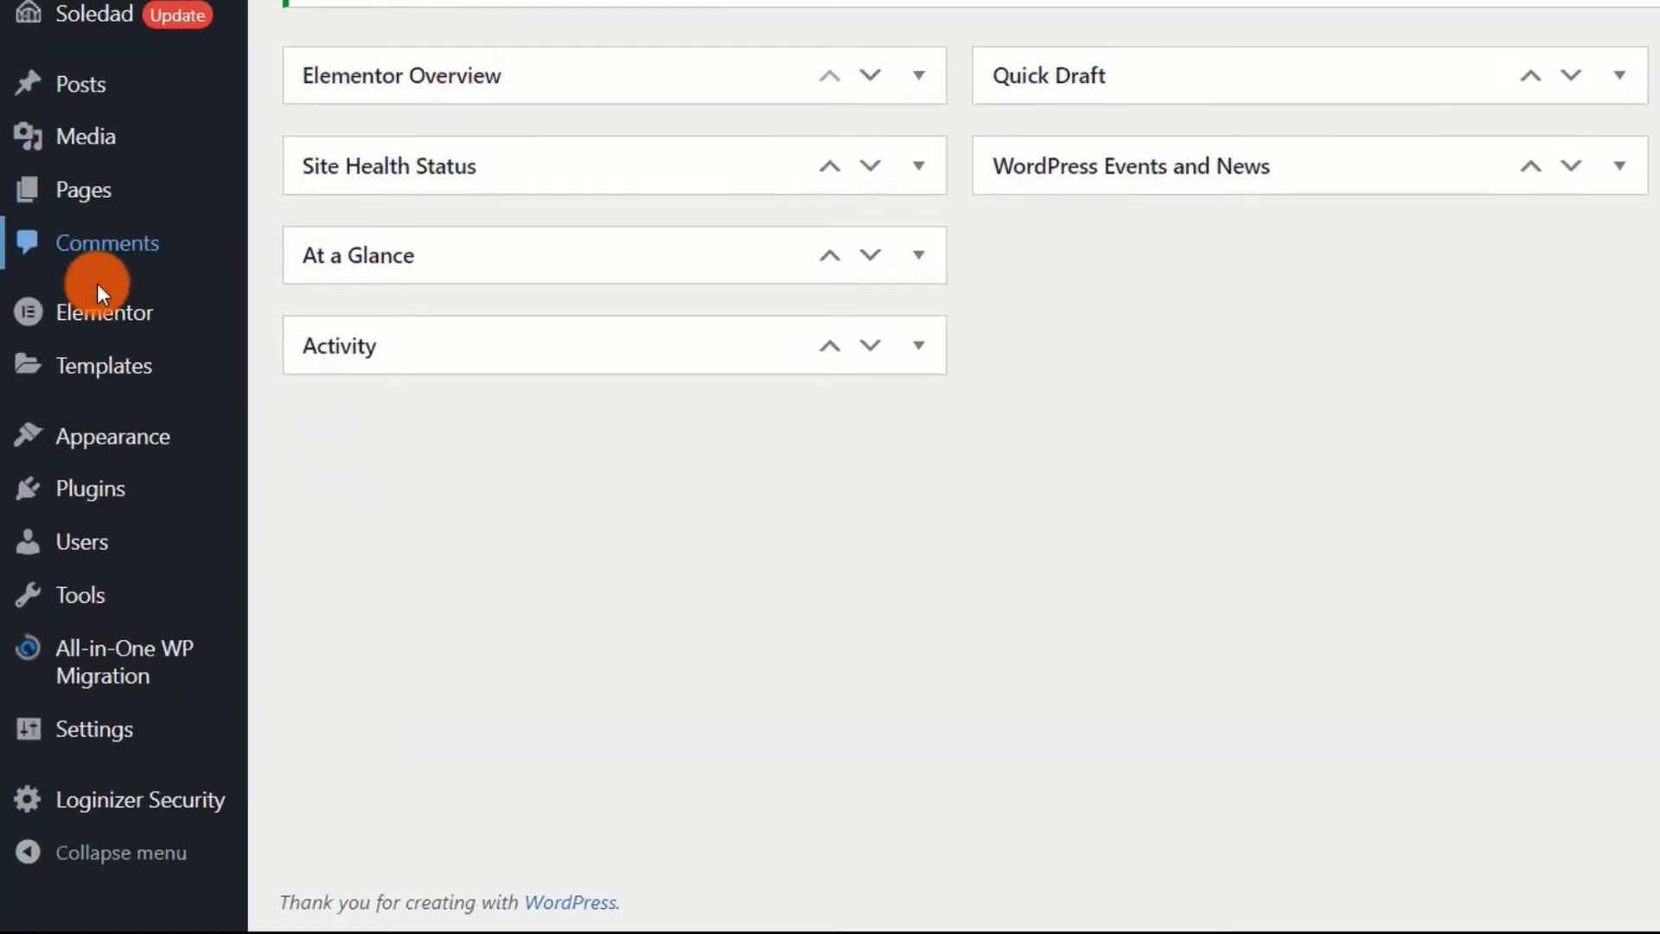
mouse_move(97, 493)
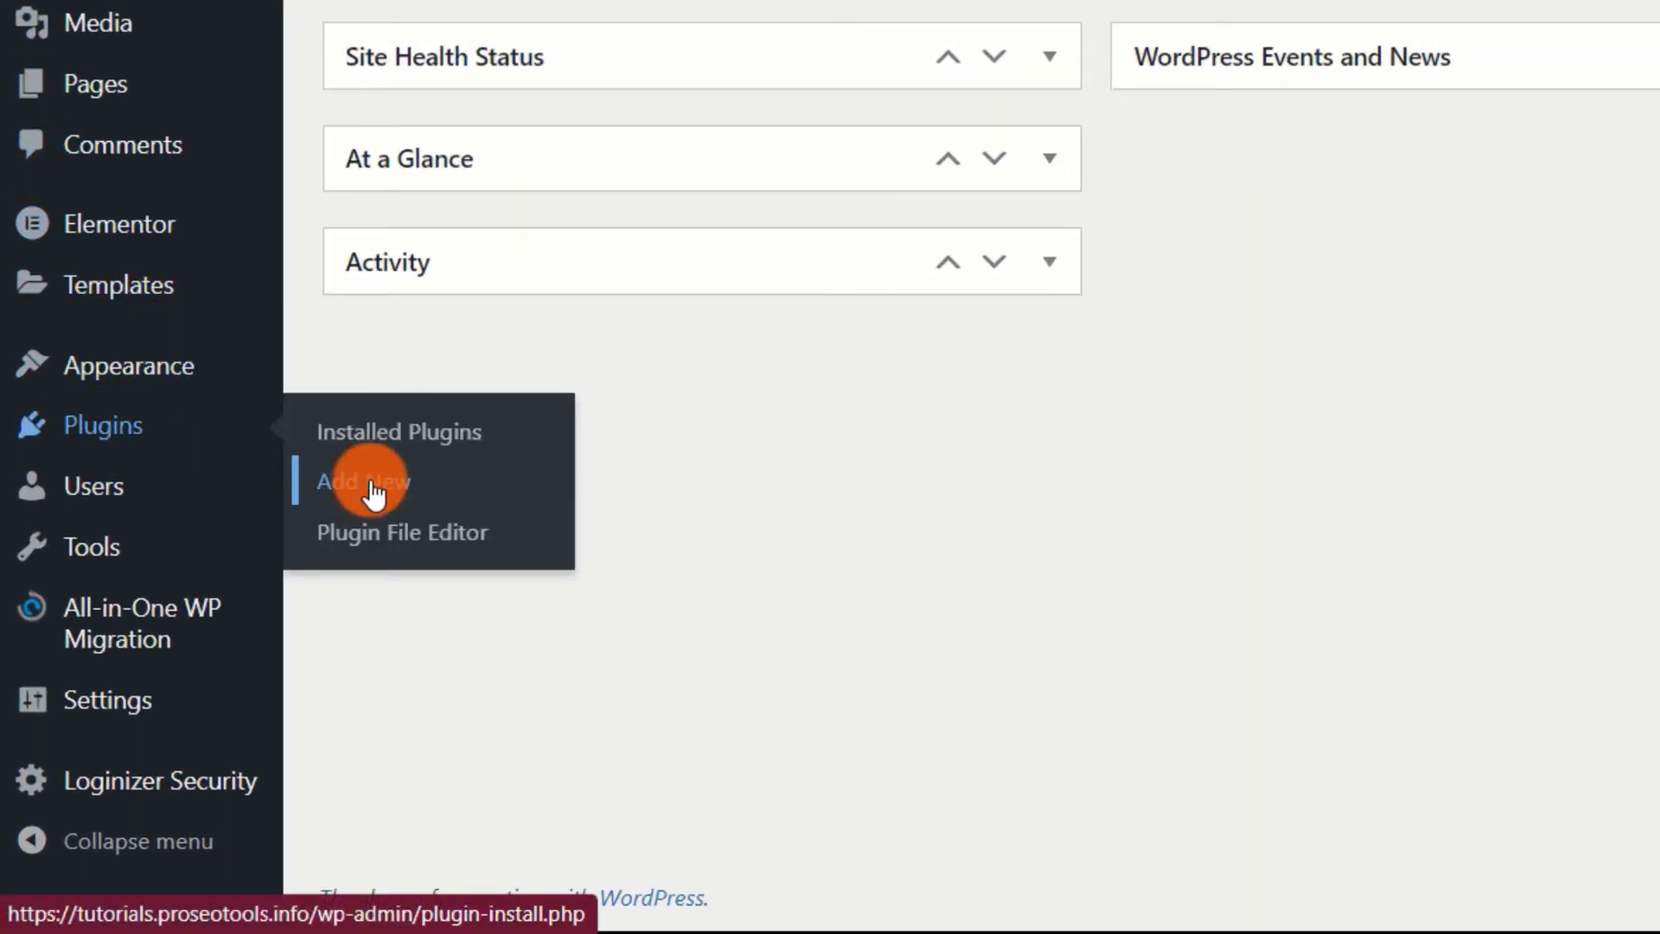
left_click(373, 494)
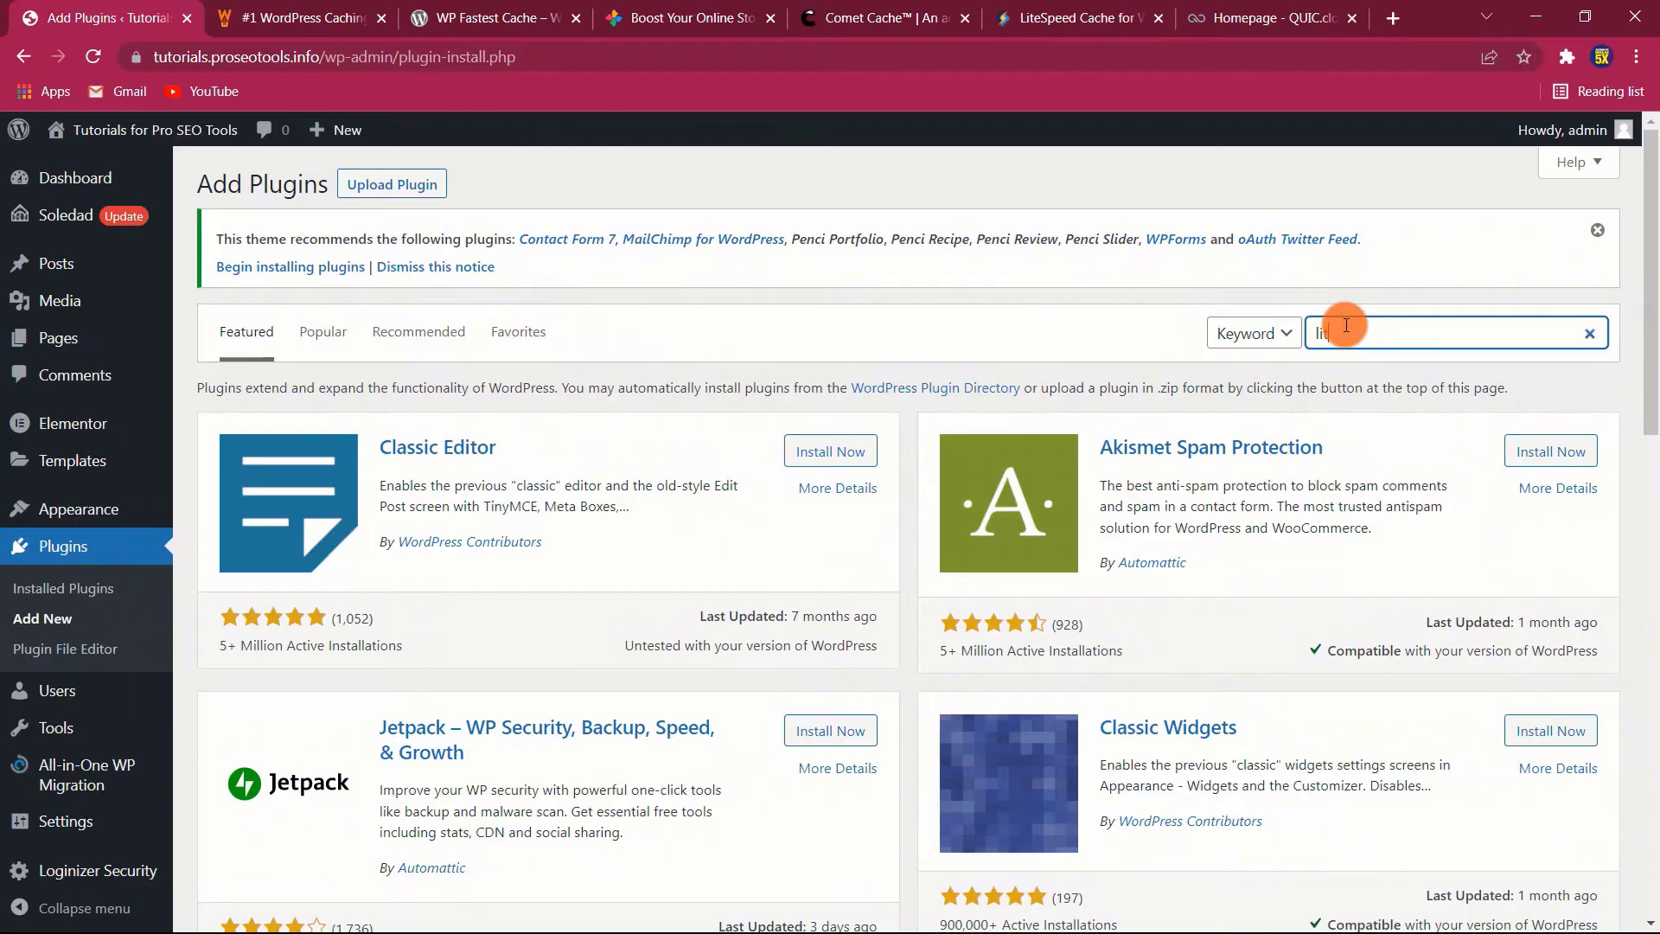
type("espeed")
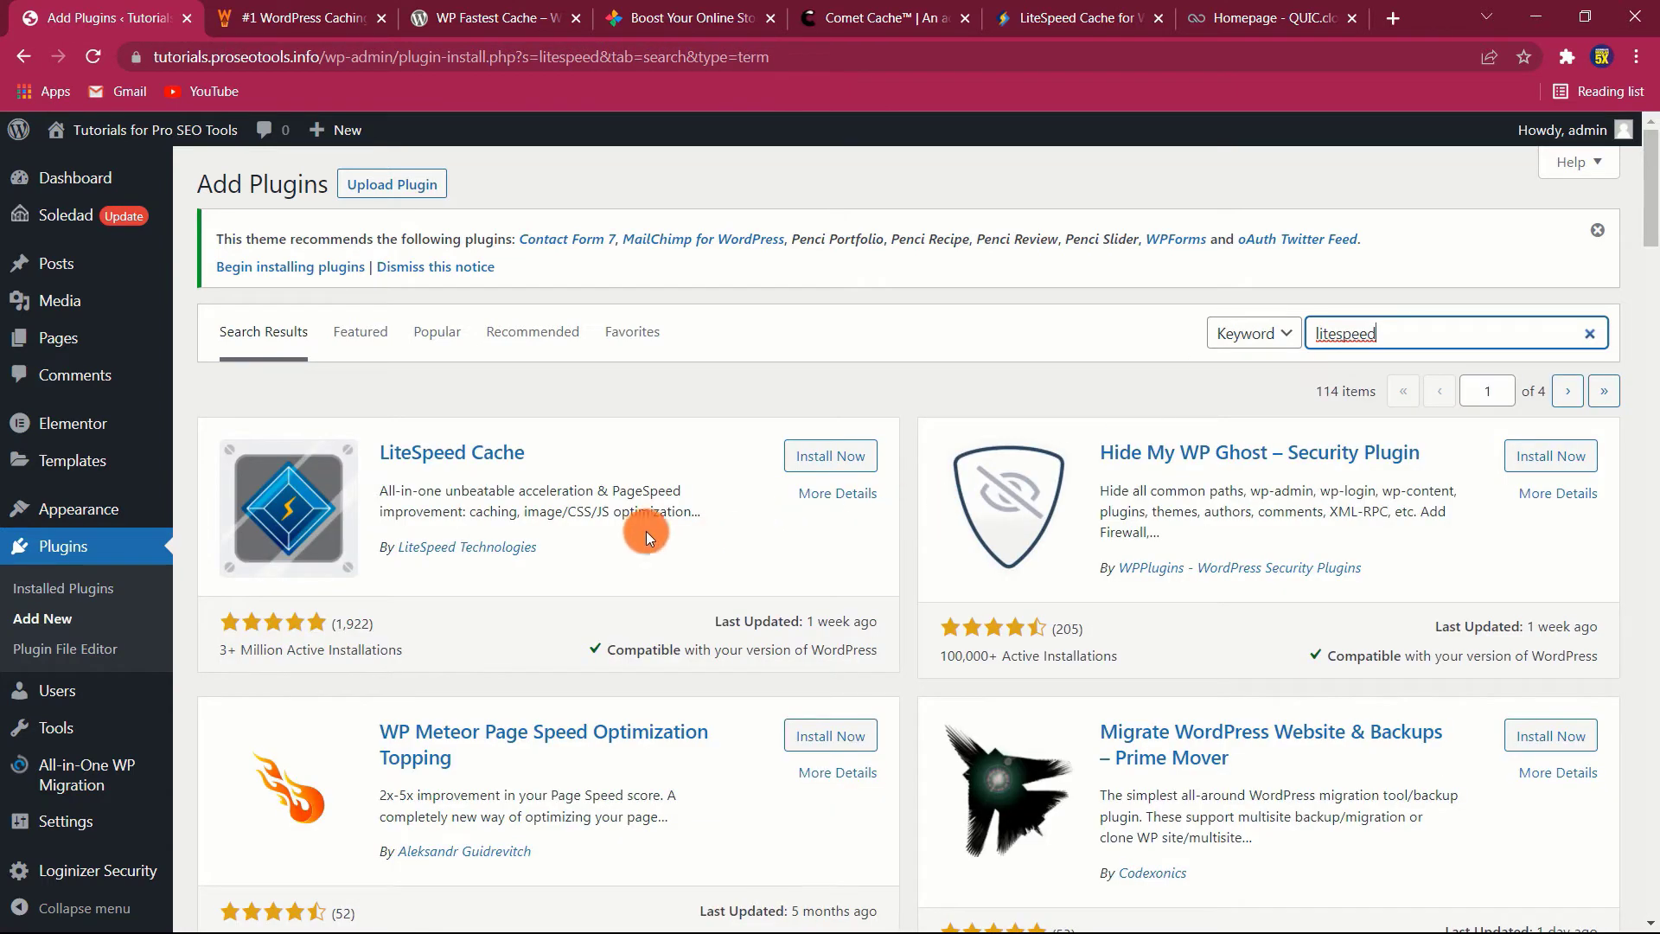
left_click(835, 458)
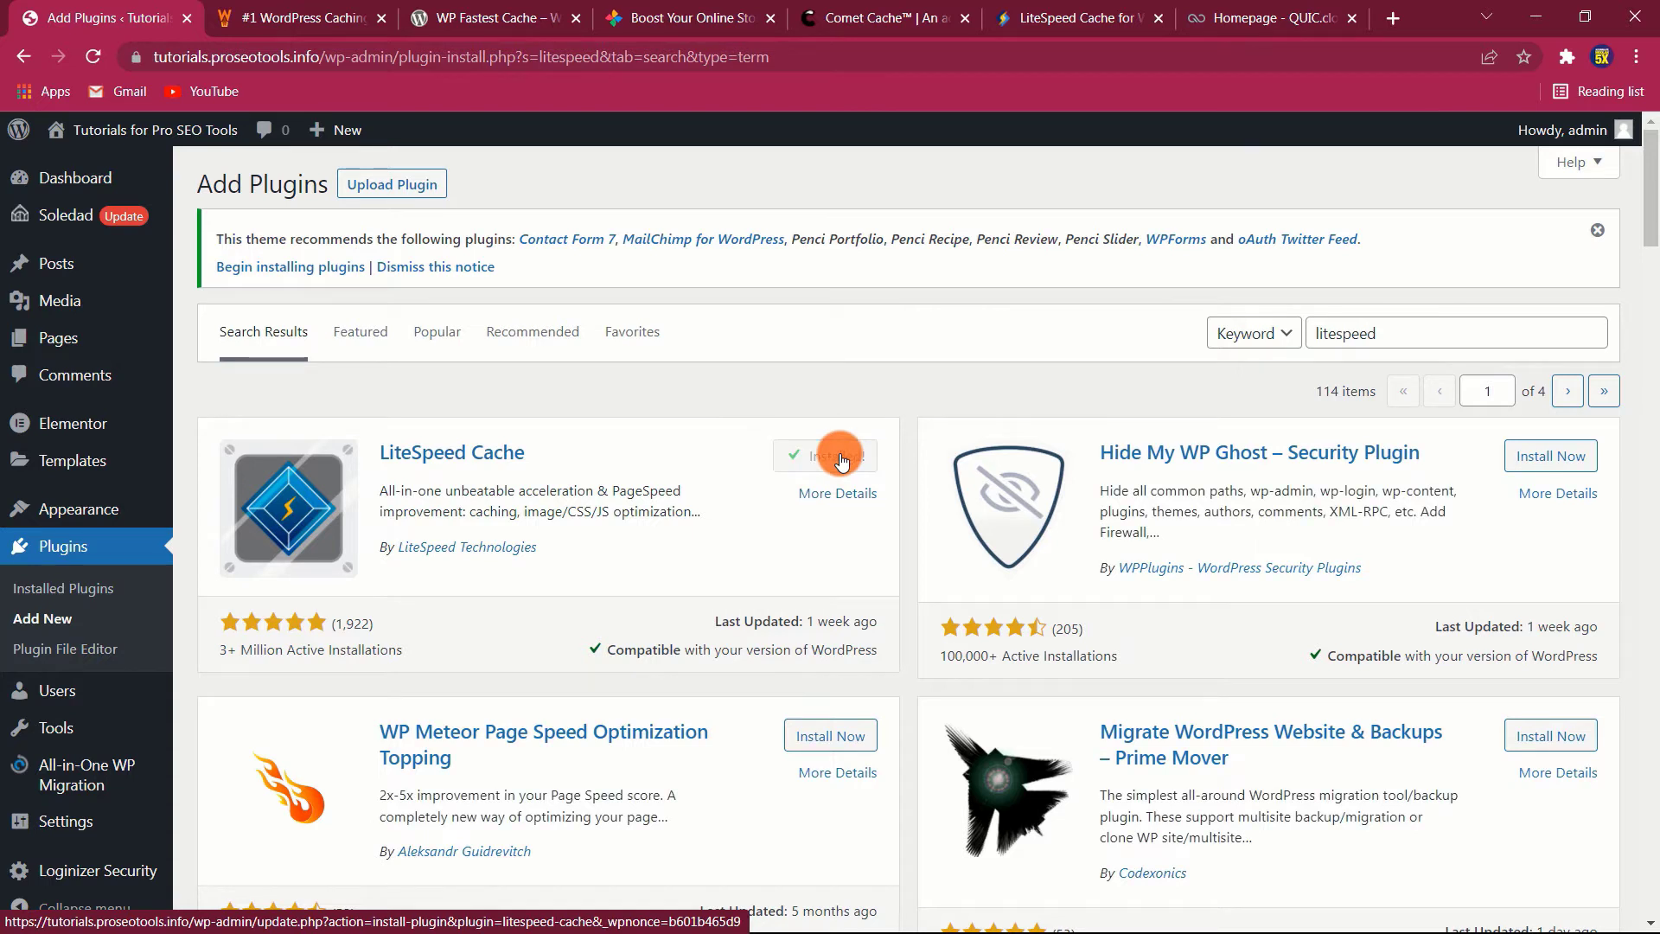
- Look through the QUIC.cloud homepage for its caching and optimization services
left_click(1291, 10)
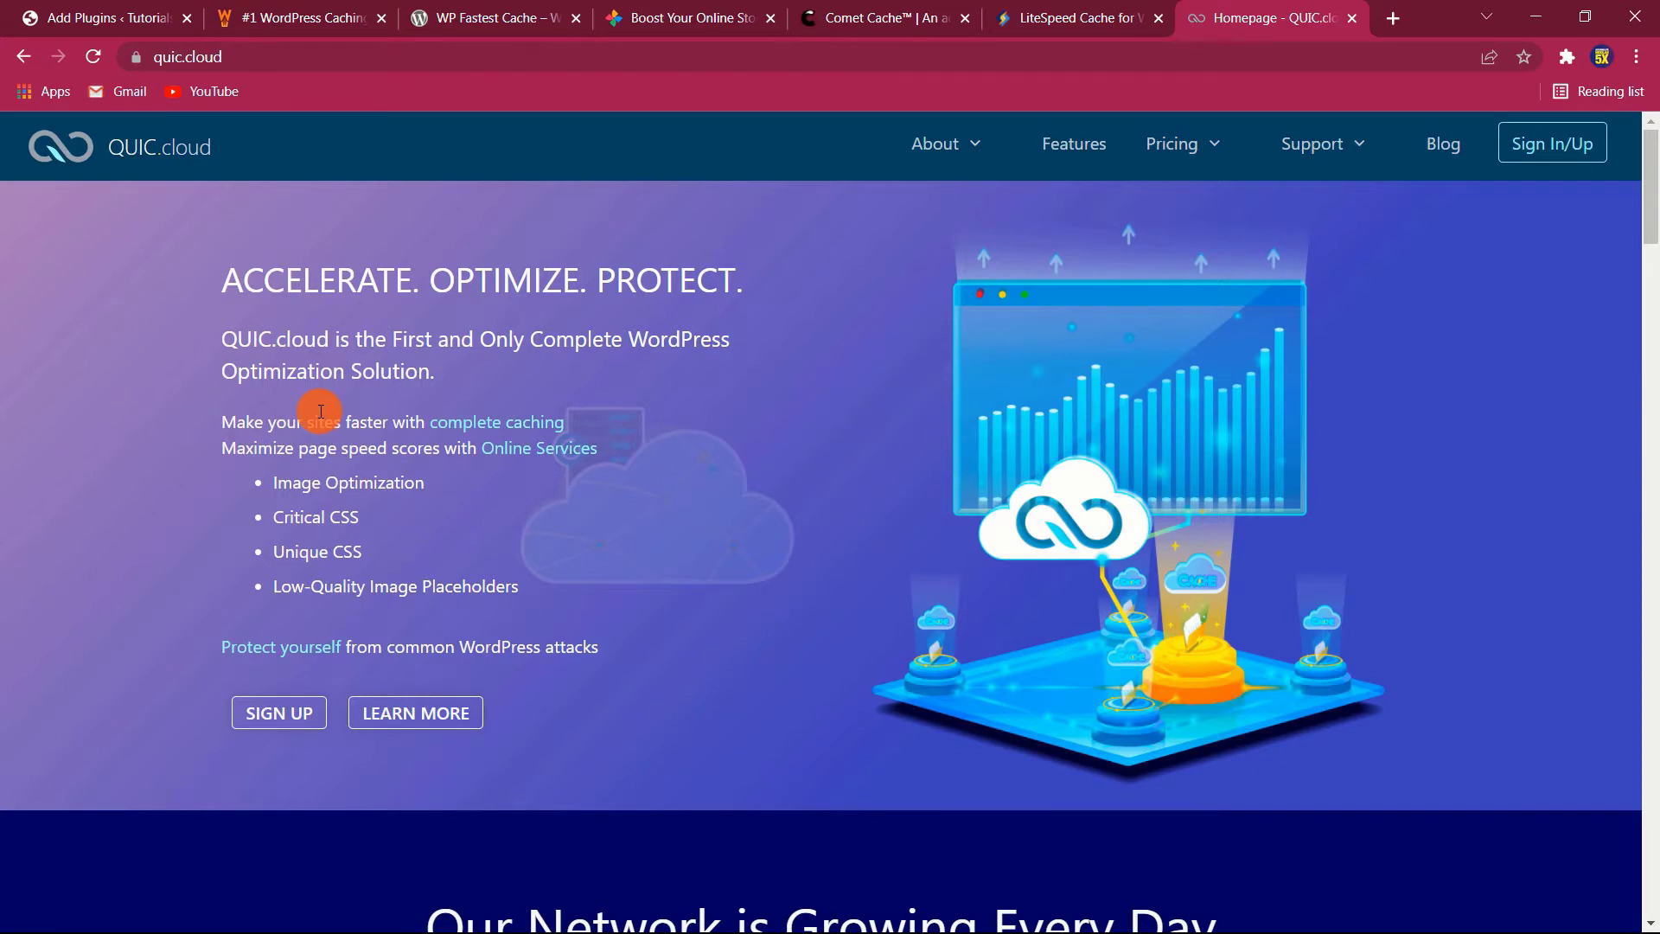
scroll(320, 410, "down", 5)
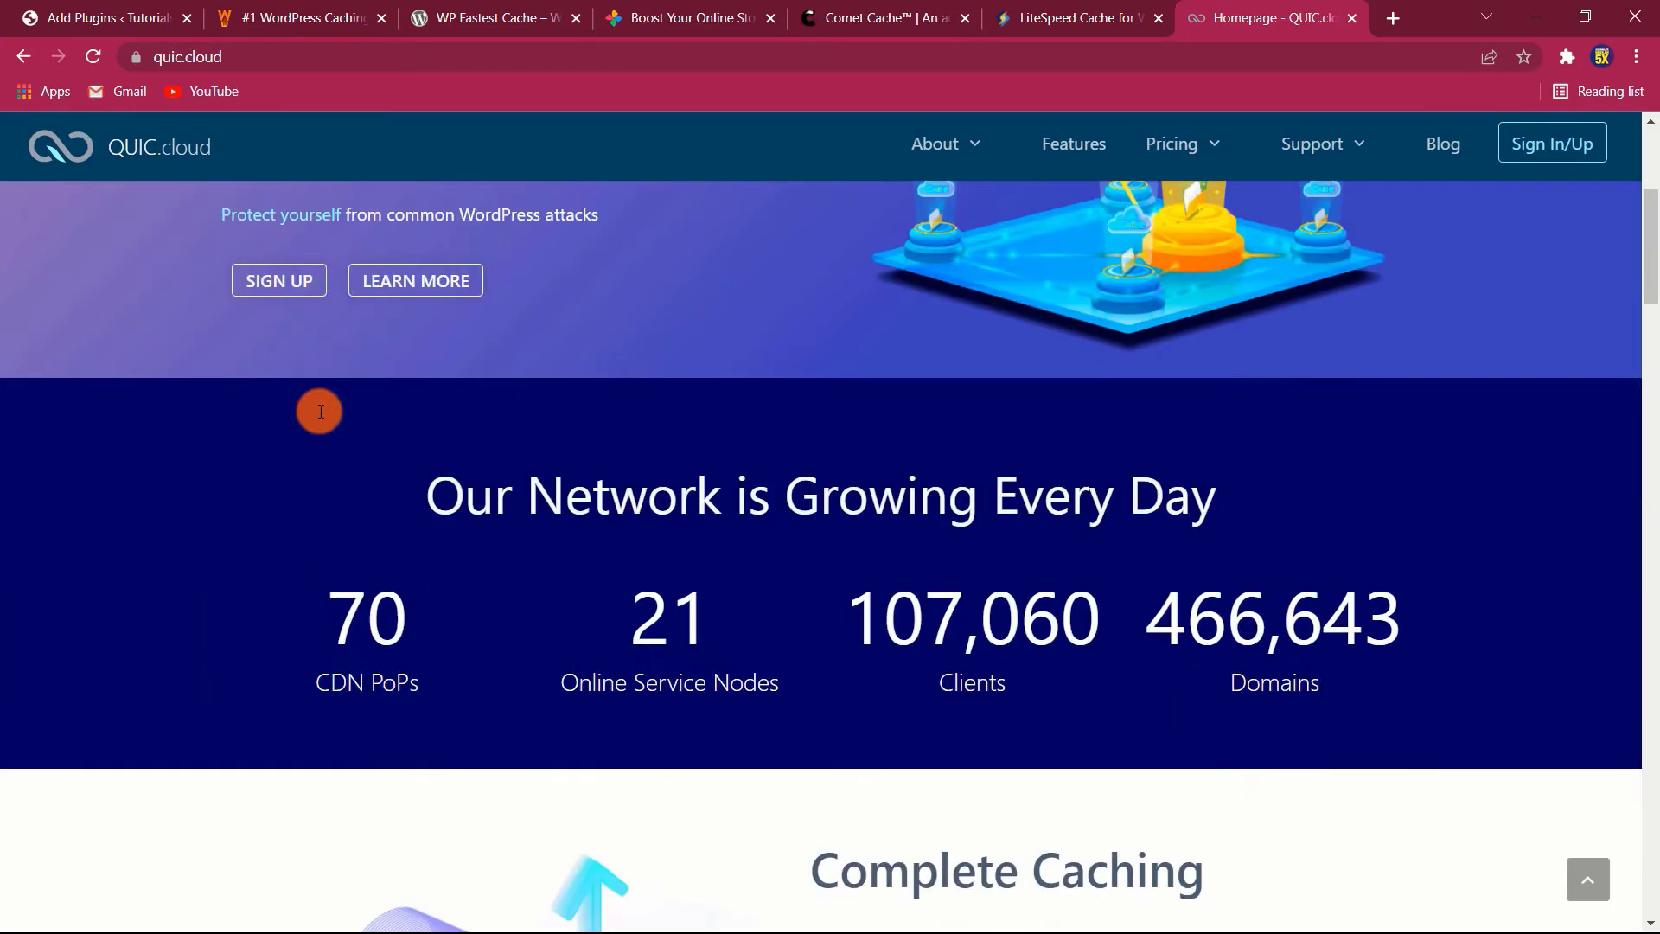
scroll(320, 411, "down", 5)
scroll(319, 412, "up", 10)
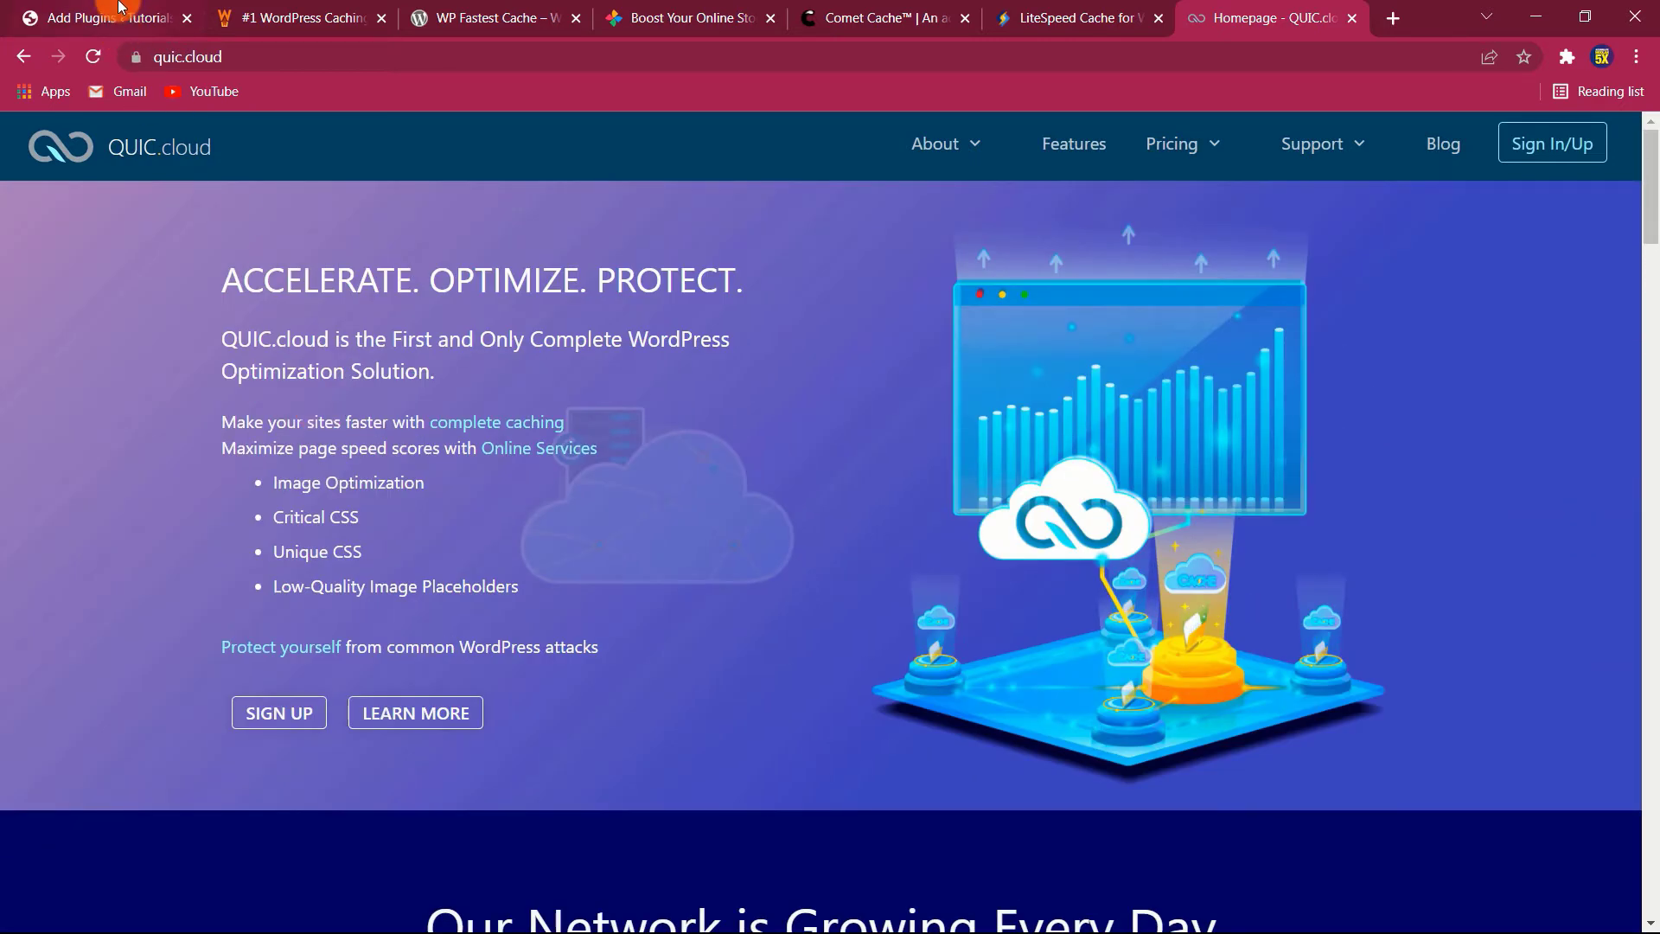
- Activate the LiteSpeed Cache plugin in WordPress and turn on Automatically Upgrade in its general settings
left_click(118, 13)
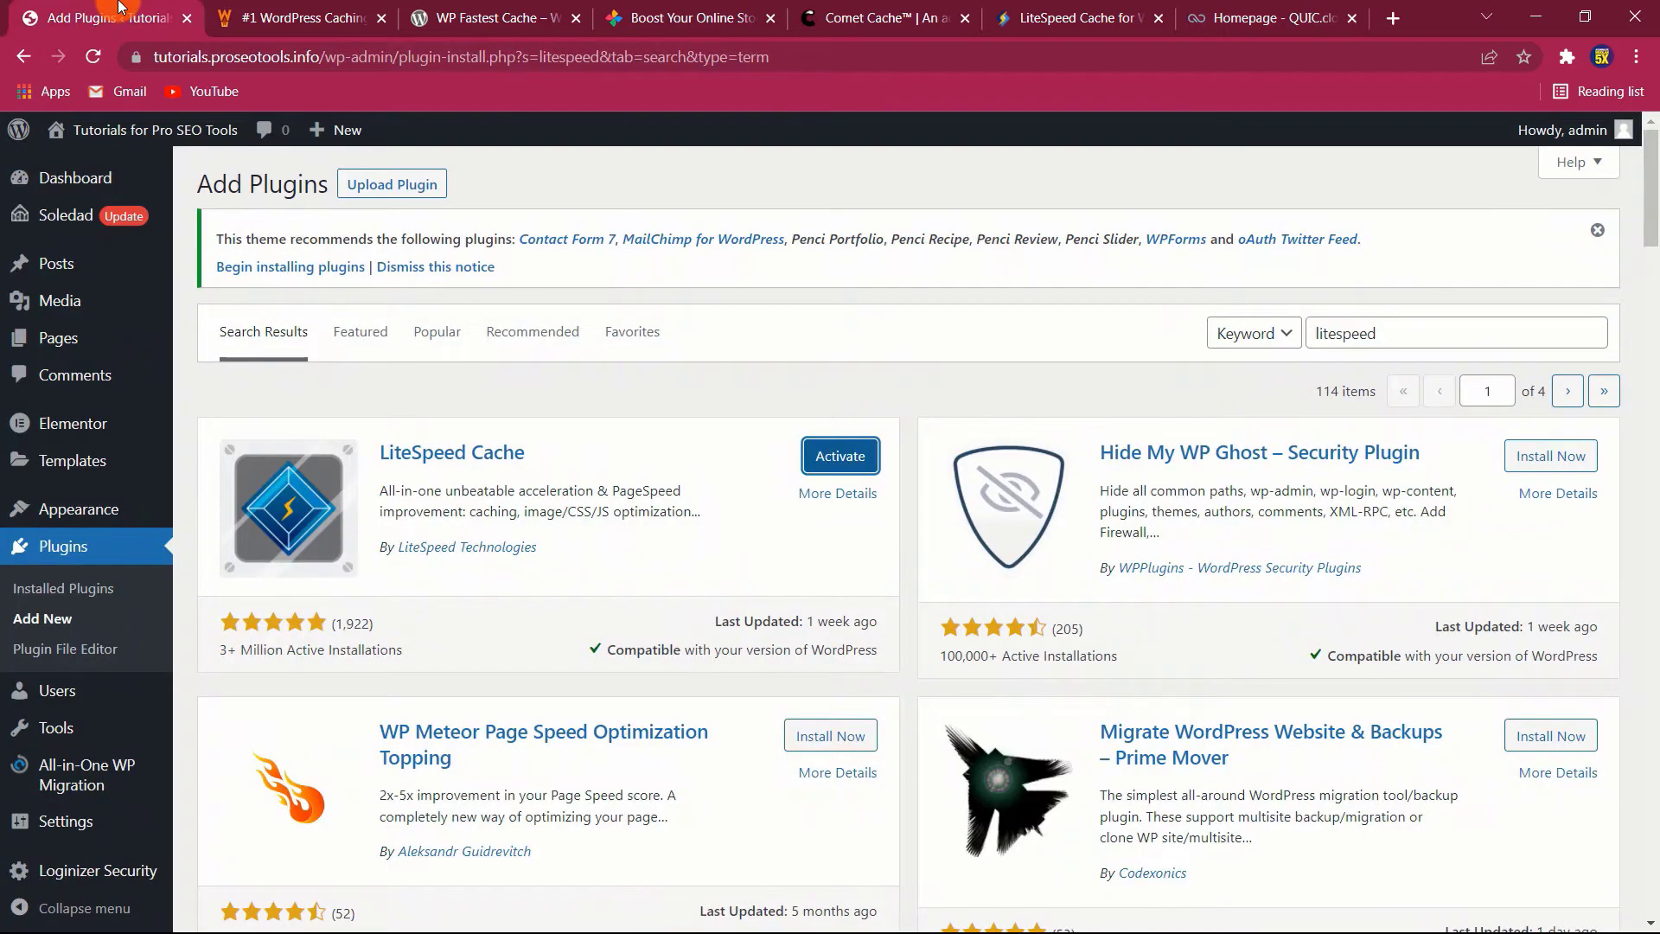
left_click(862, 458)
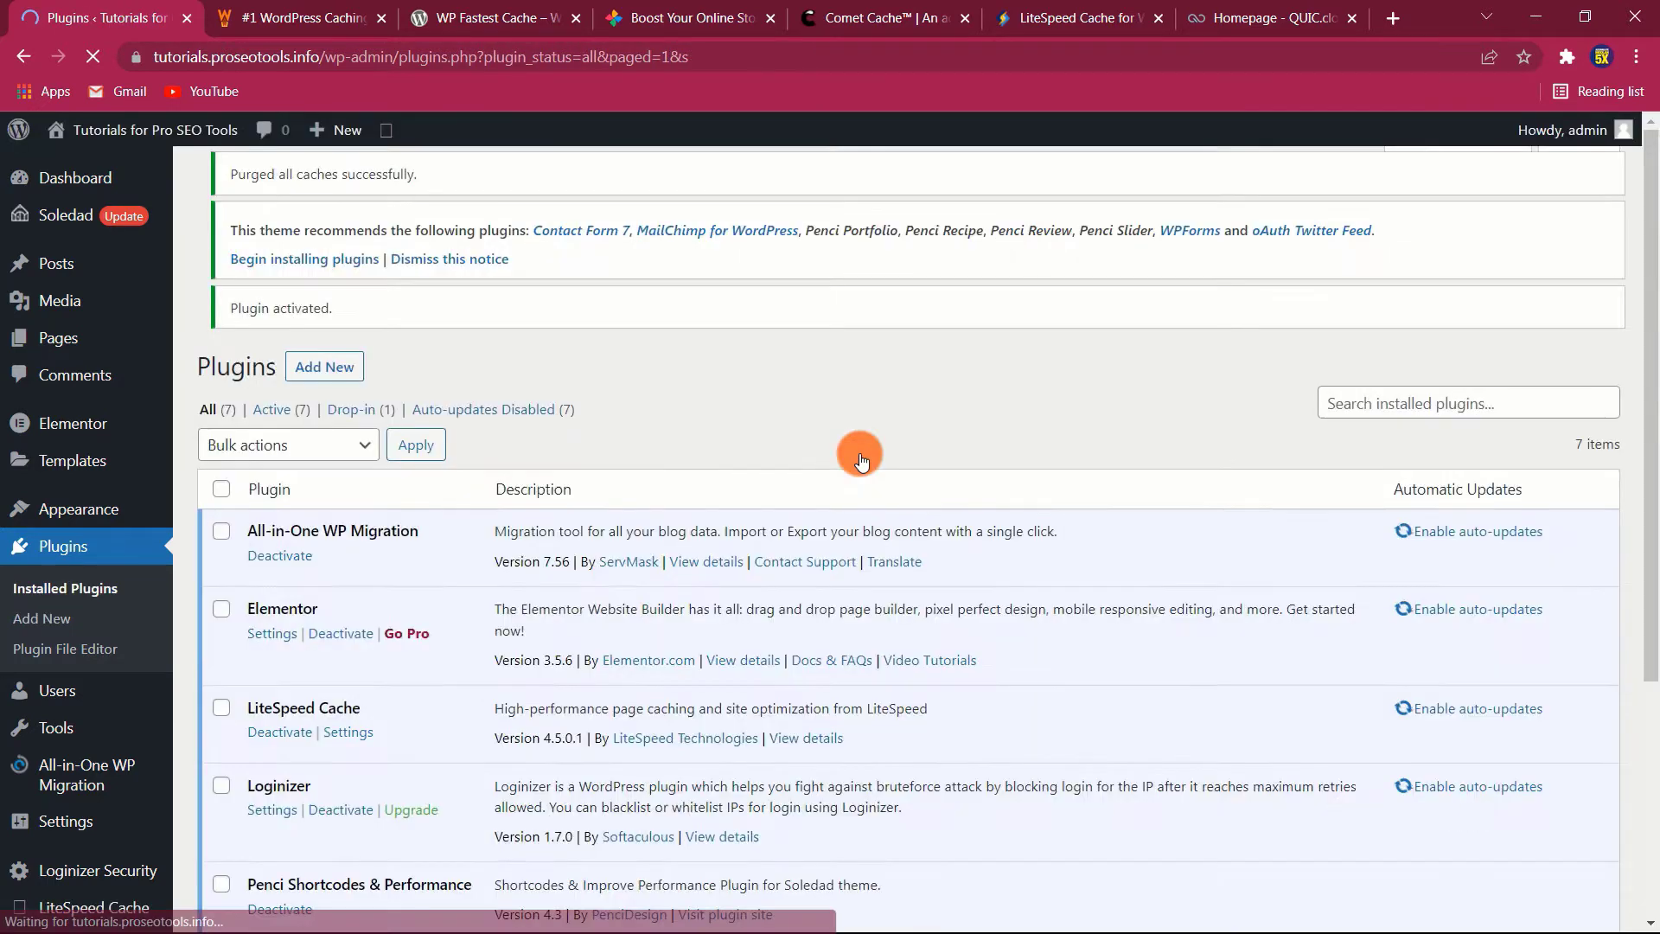
mouse_move(94, 907)
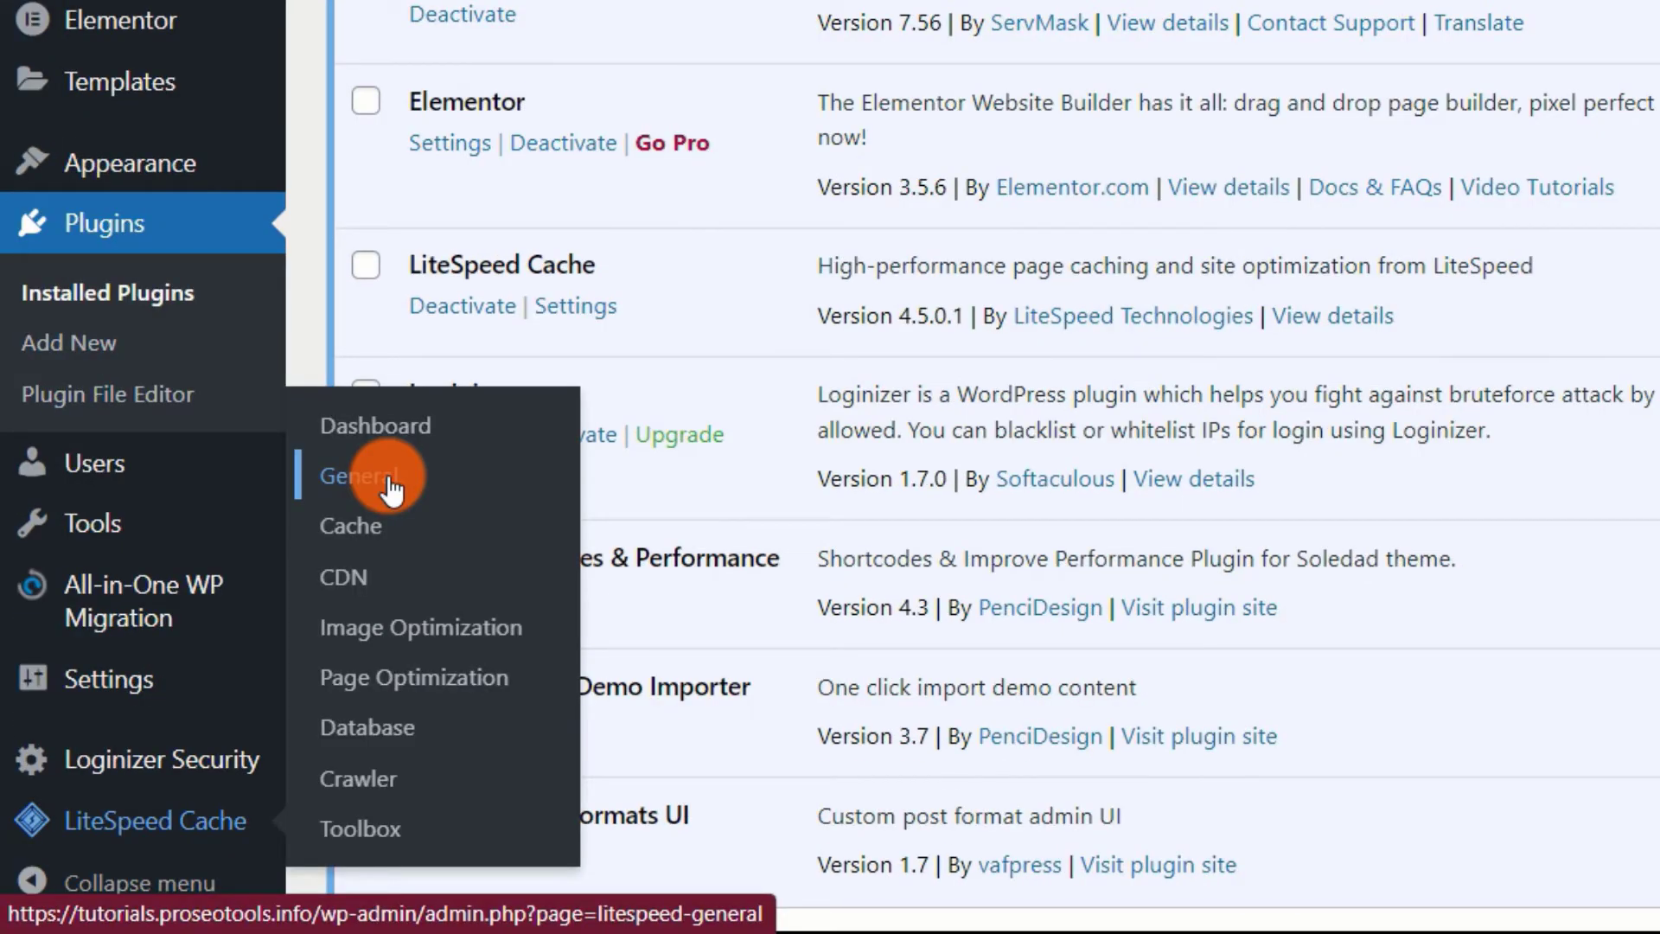
left_click(388, 477)
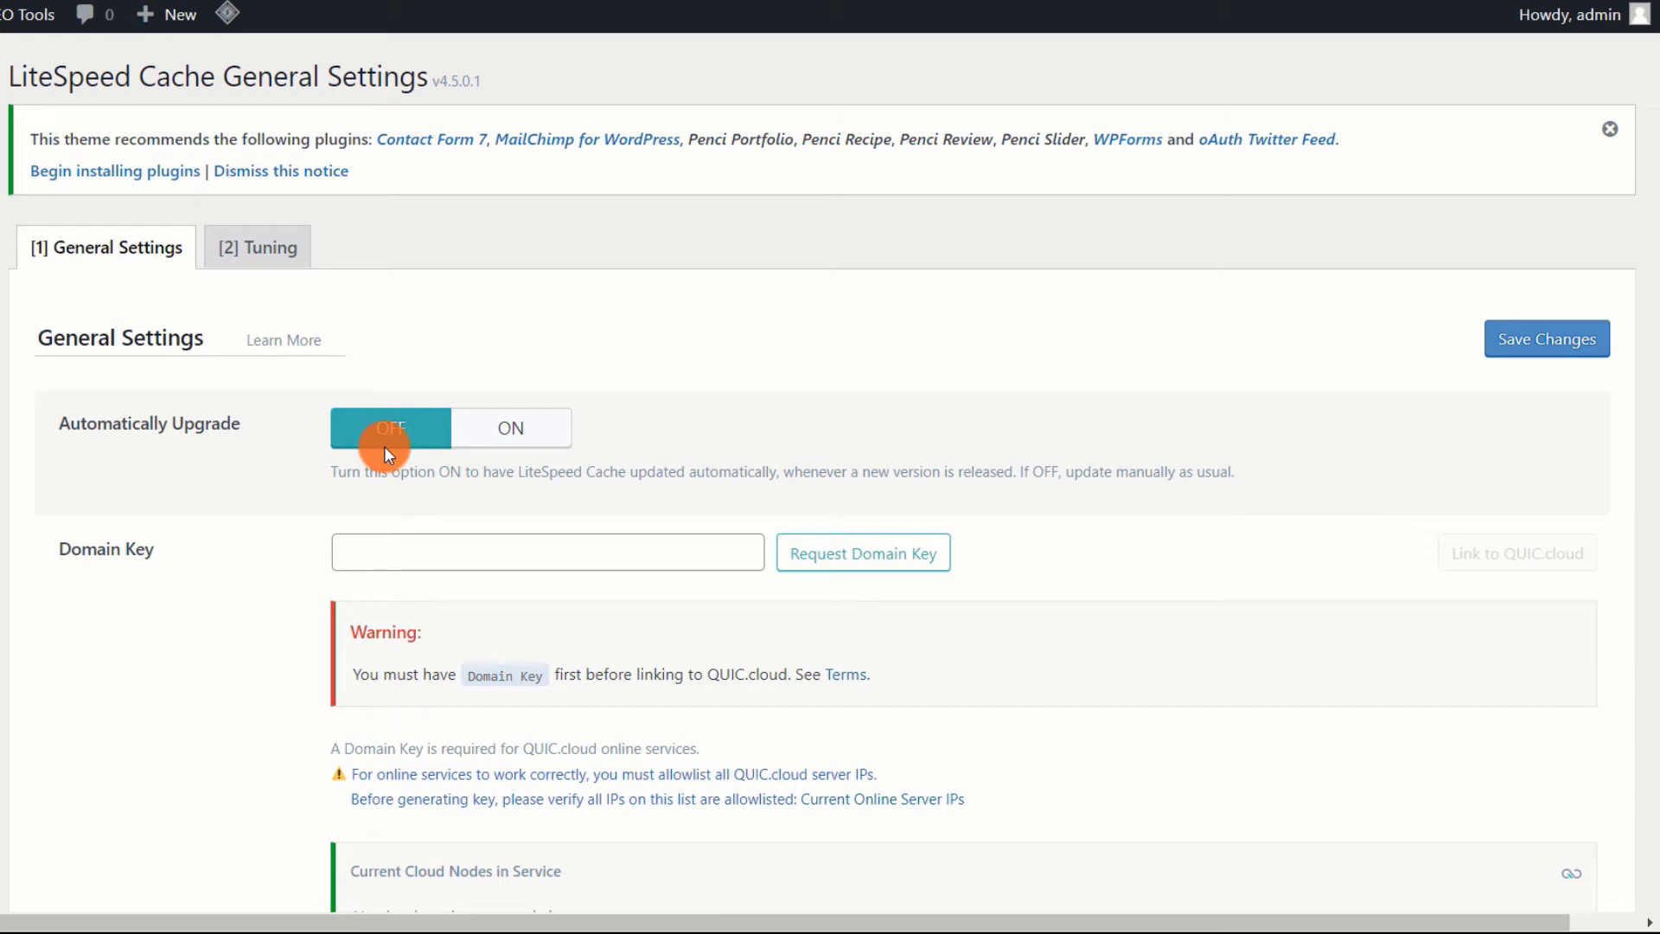
left_click(513, 431)
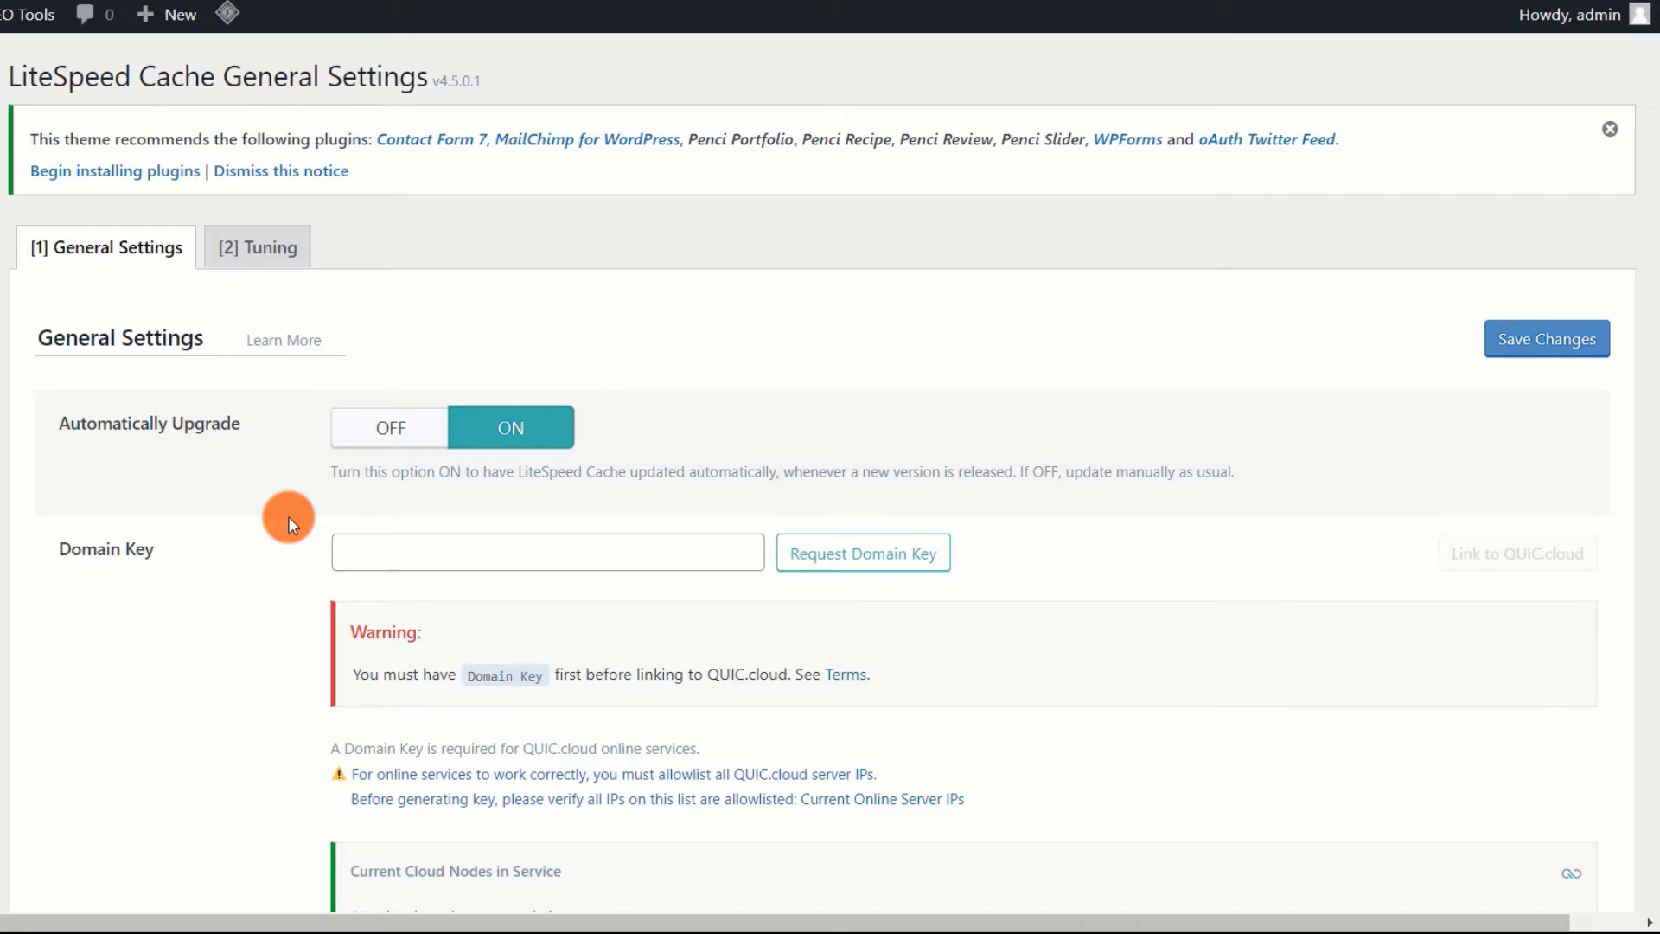
- Examine the Domain Key setting and read about QUIC.cloud's protection, image optimization, page optimization and DNS services on its homepage
scroll(288, 516, "down", 2)
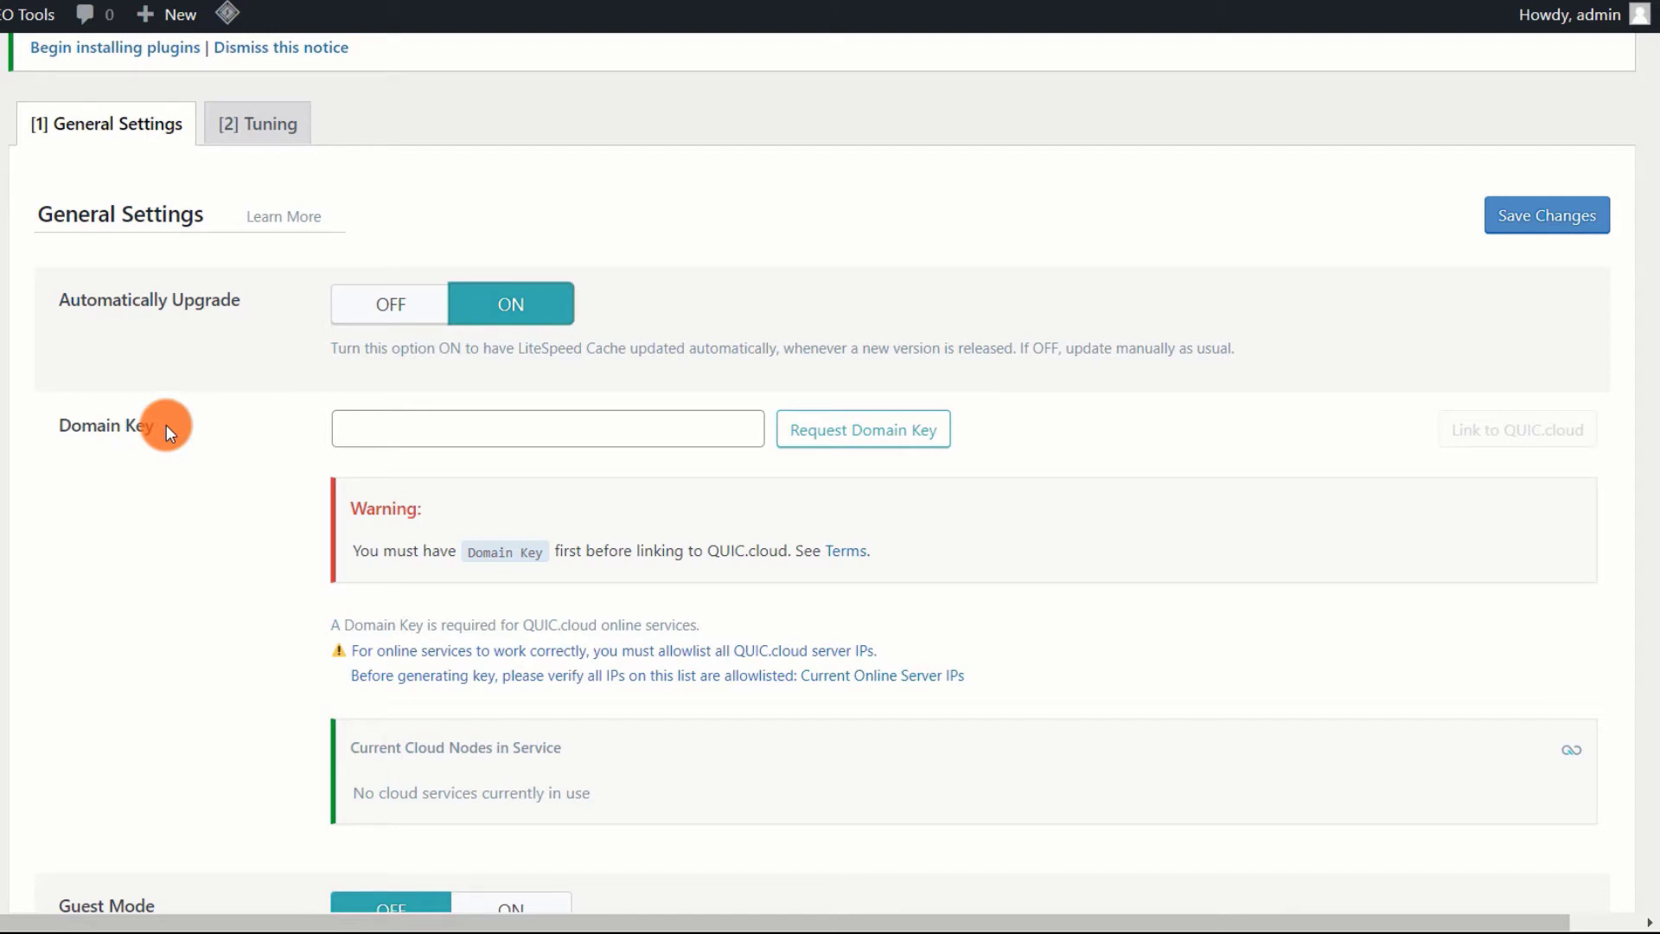
scroll(173, 471, "down", 2)
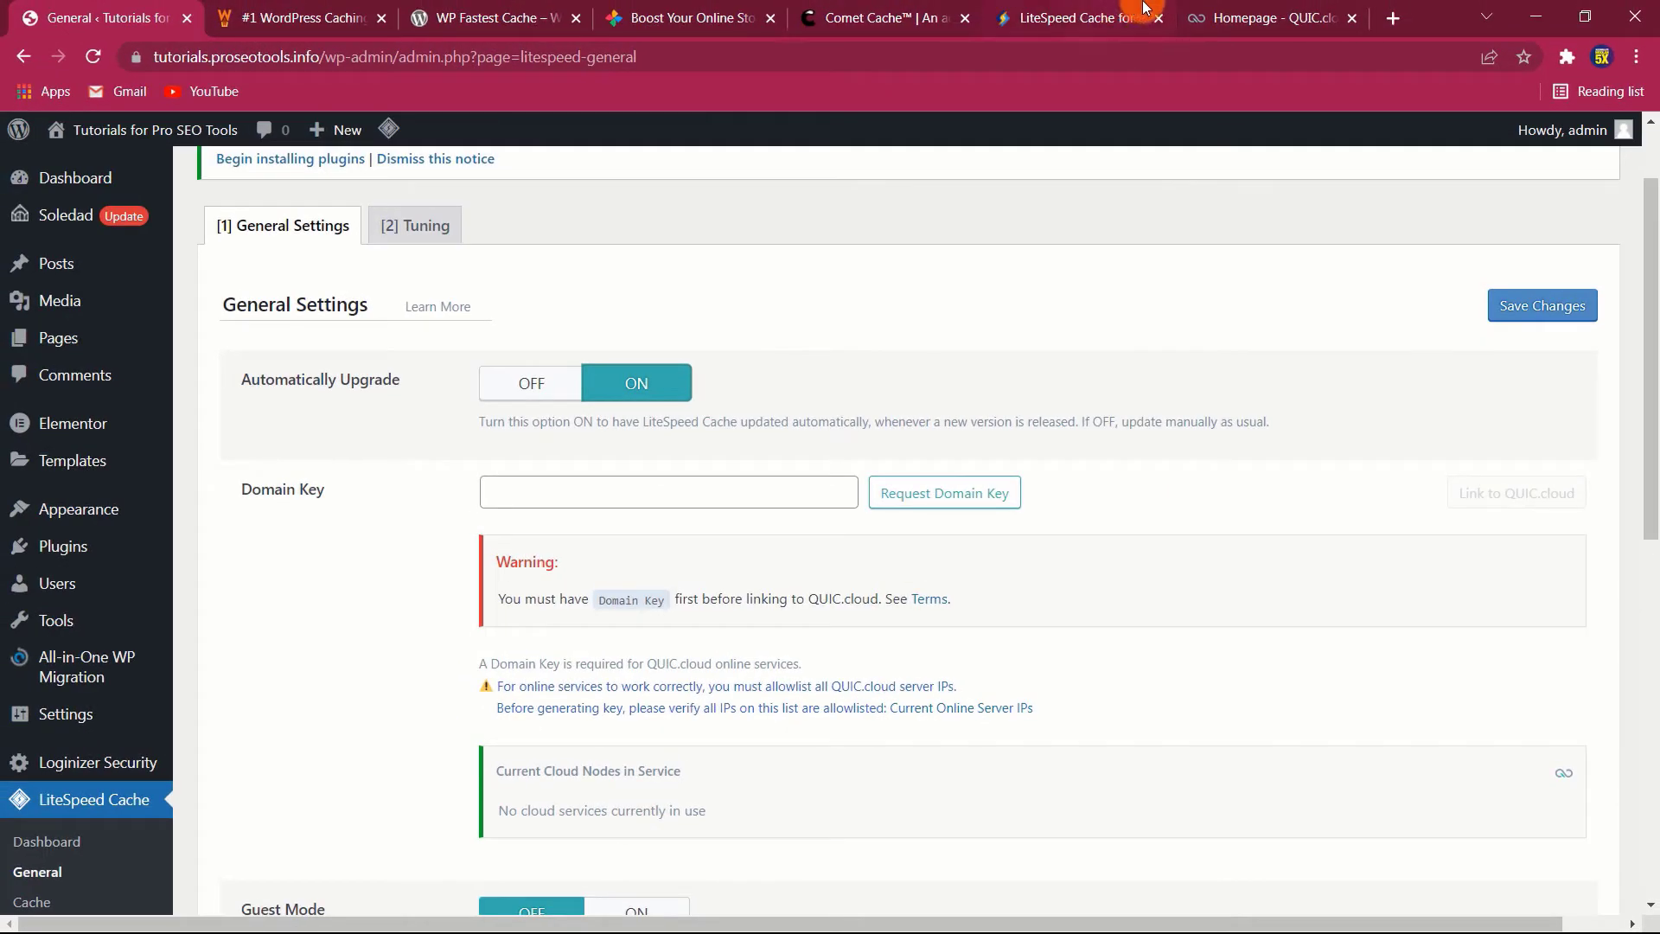
left_click(1291, 10)
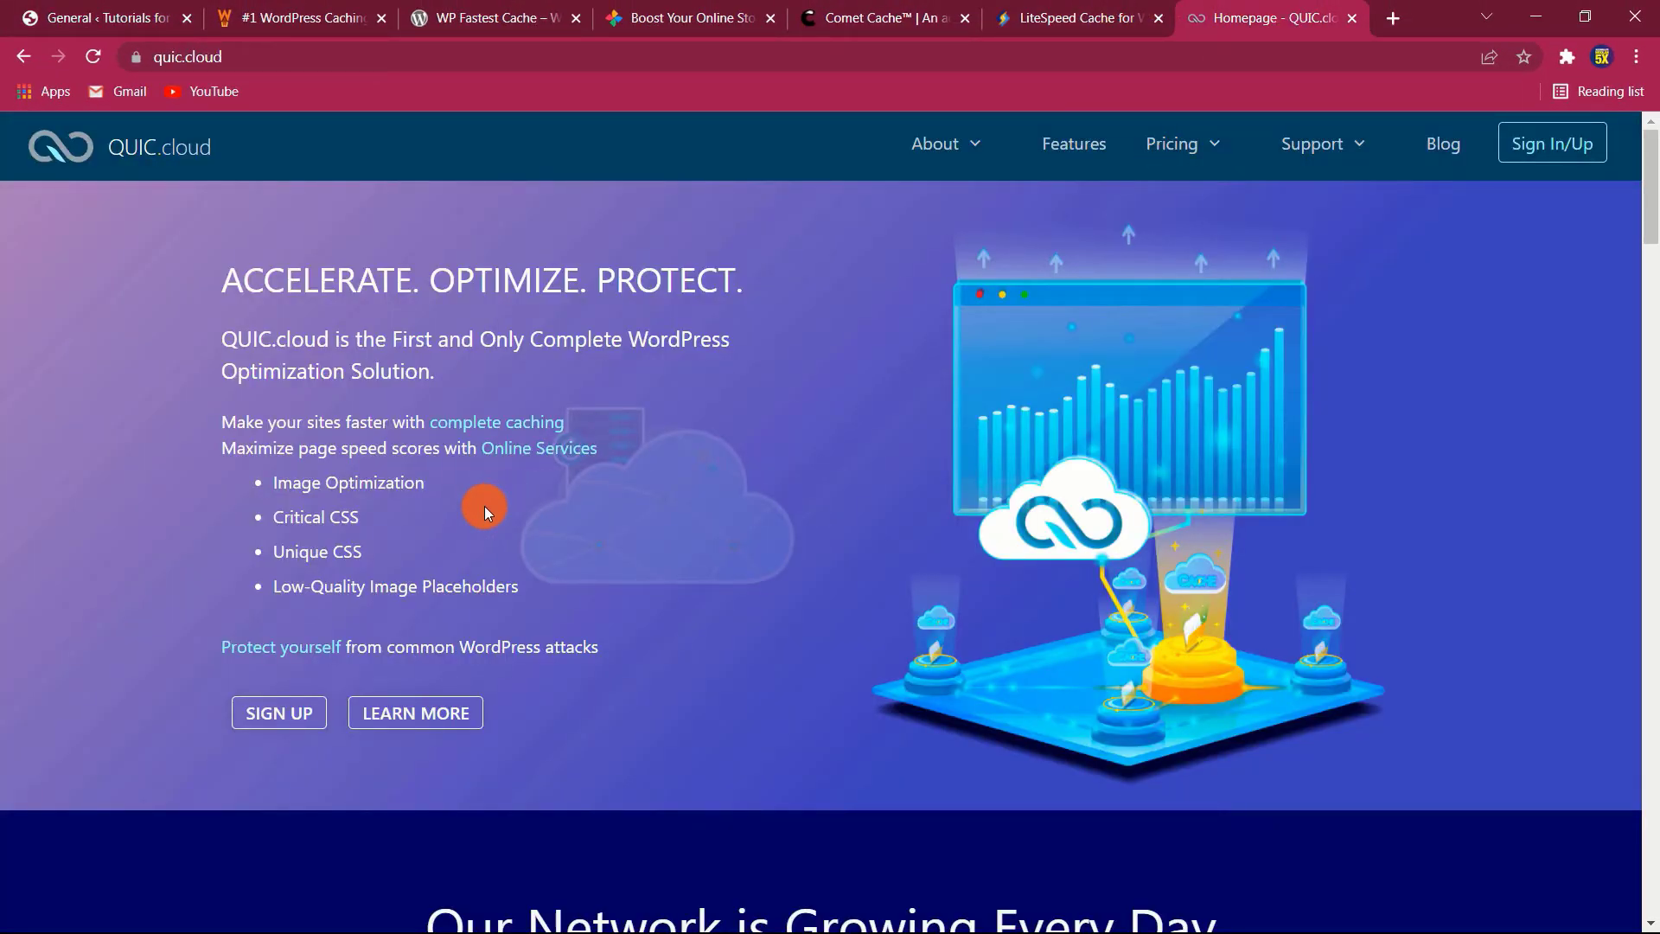
scroll(485, 511, "down", 15)
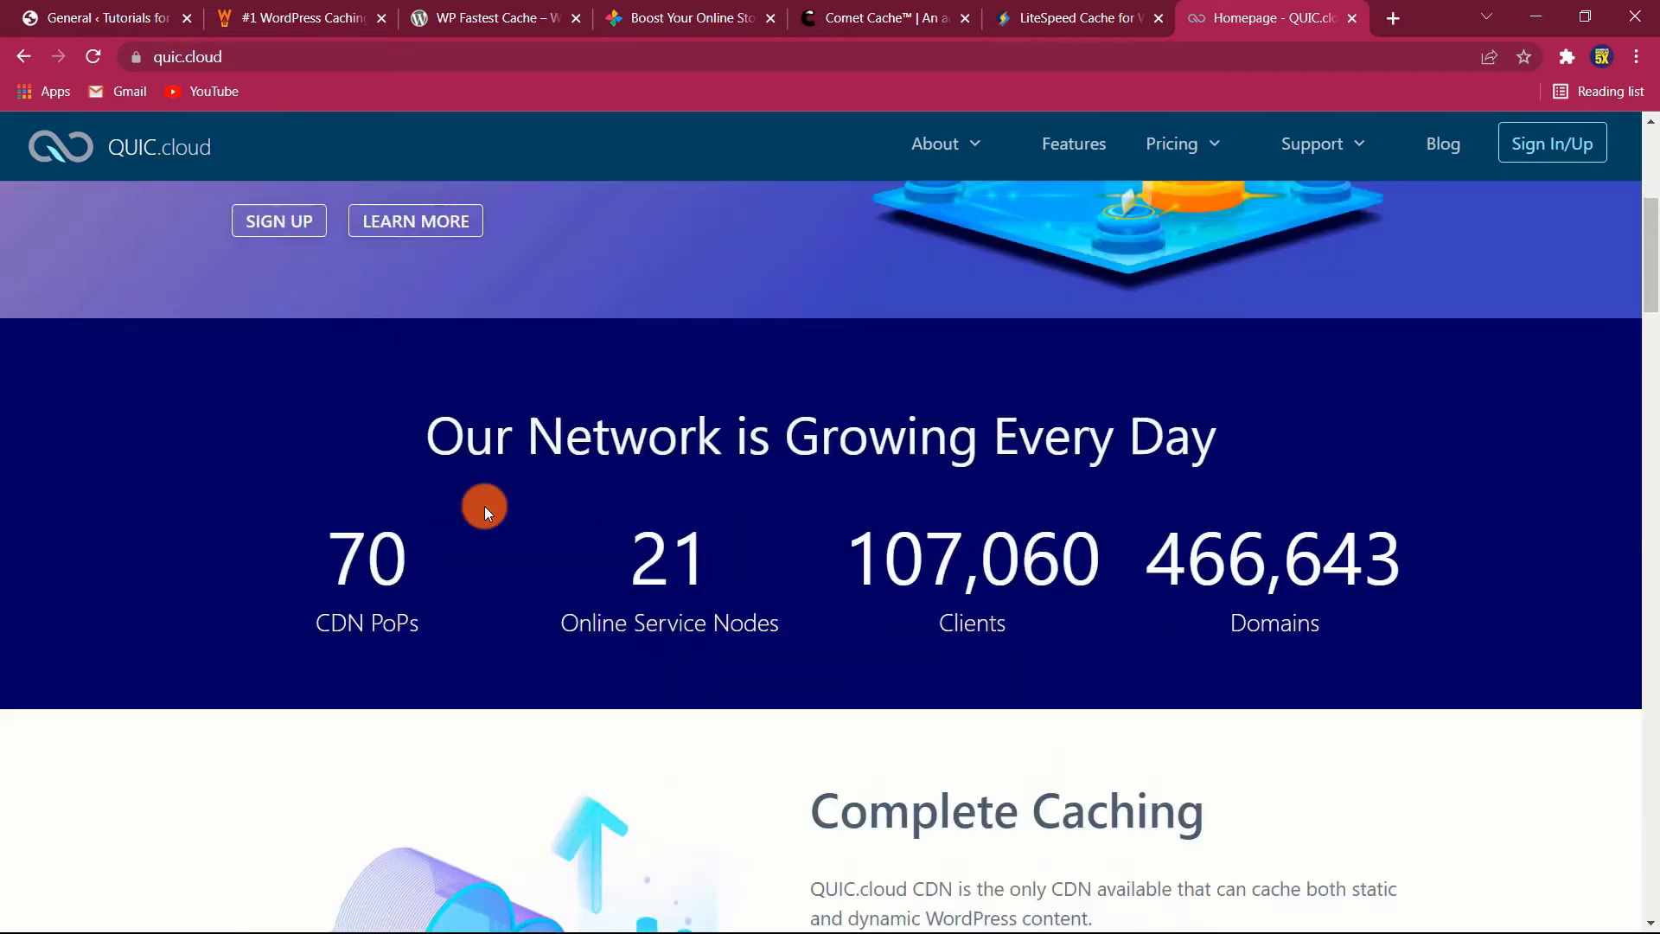
scroll(484, 506, "down", 6)
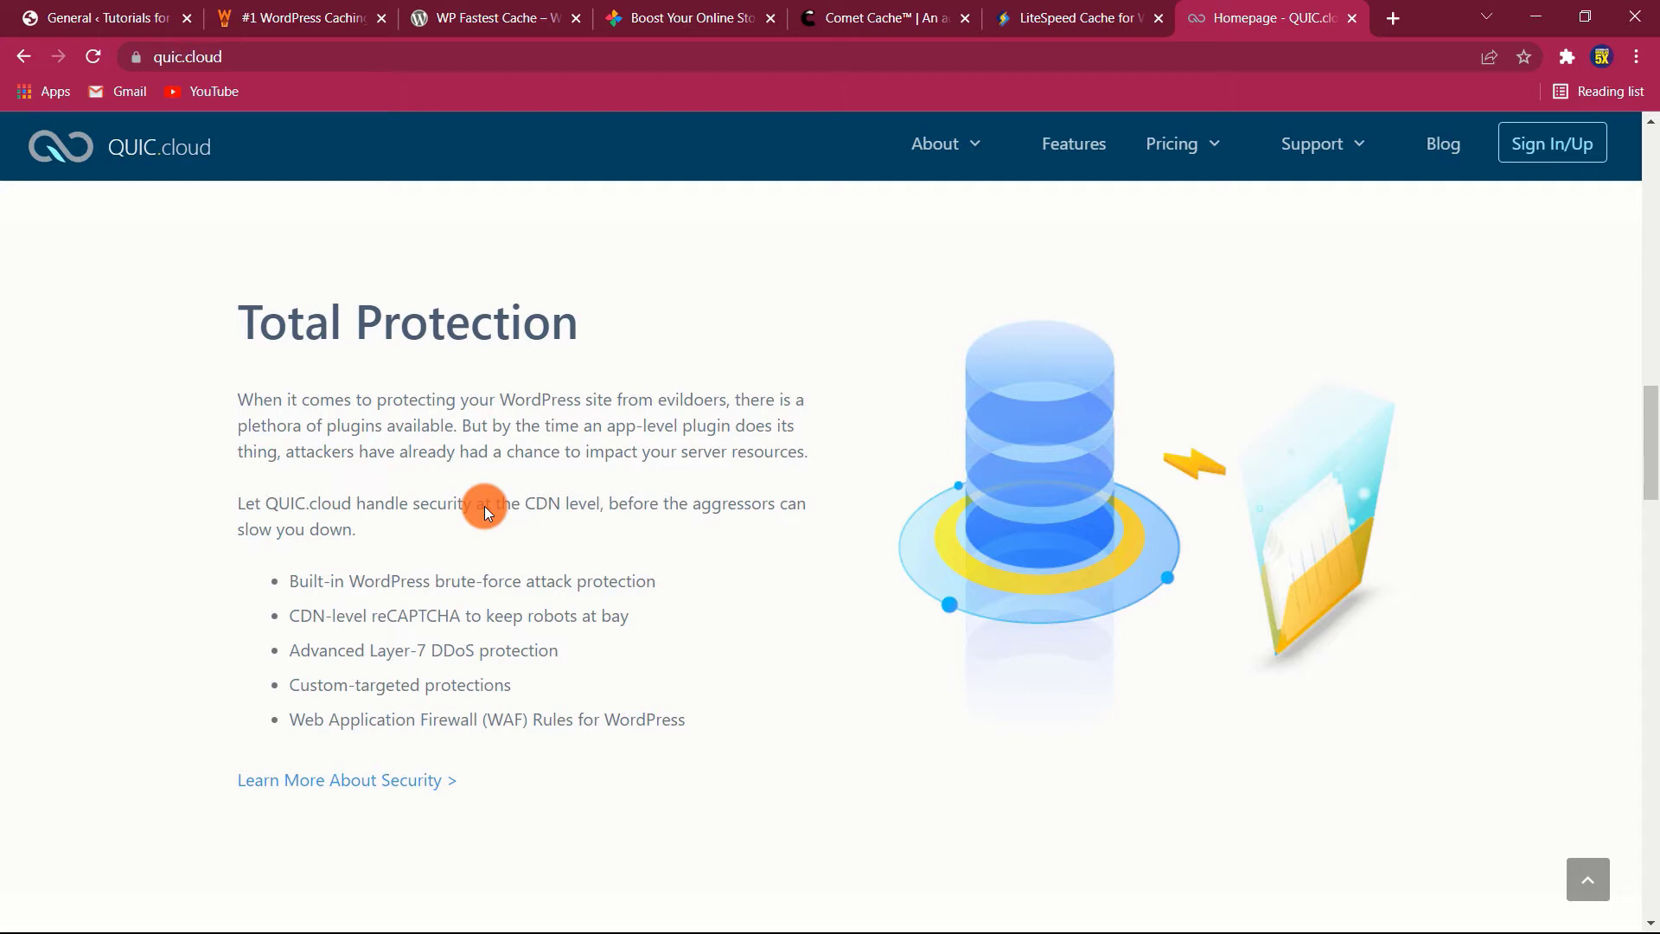
scroll(484, 508, "down", 6)
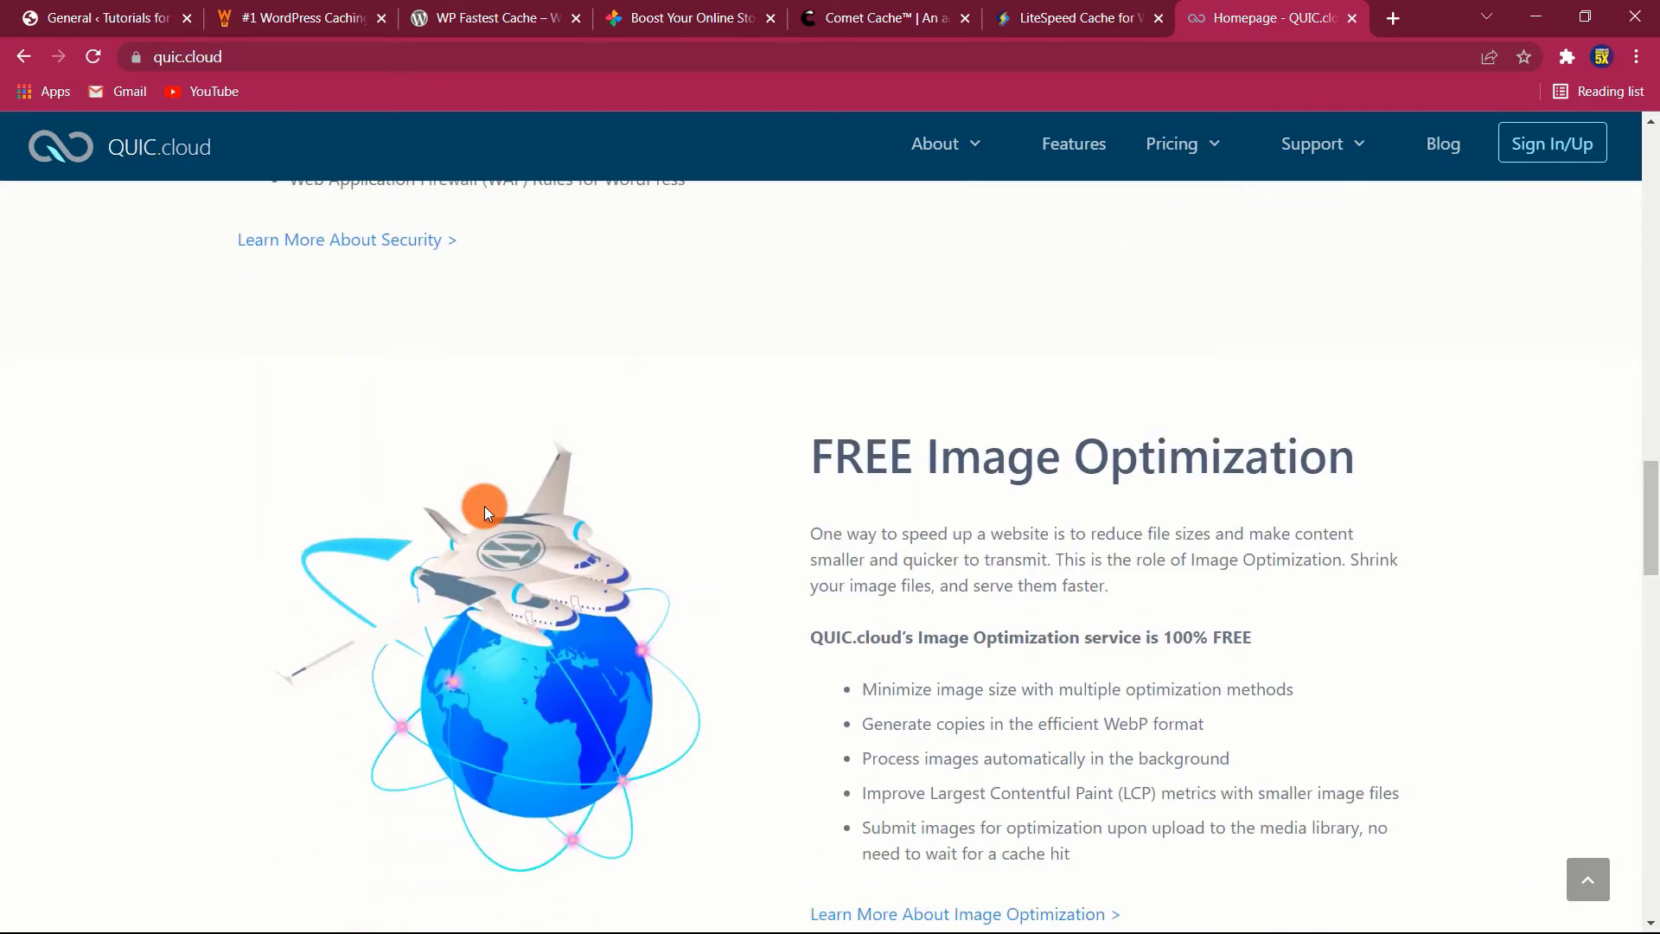
scroll(484, 510, "down", 8)
scroll(484, 508, "down", 7)
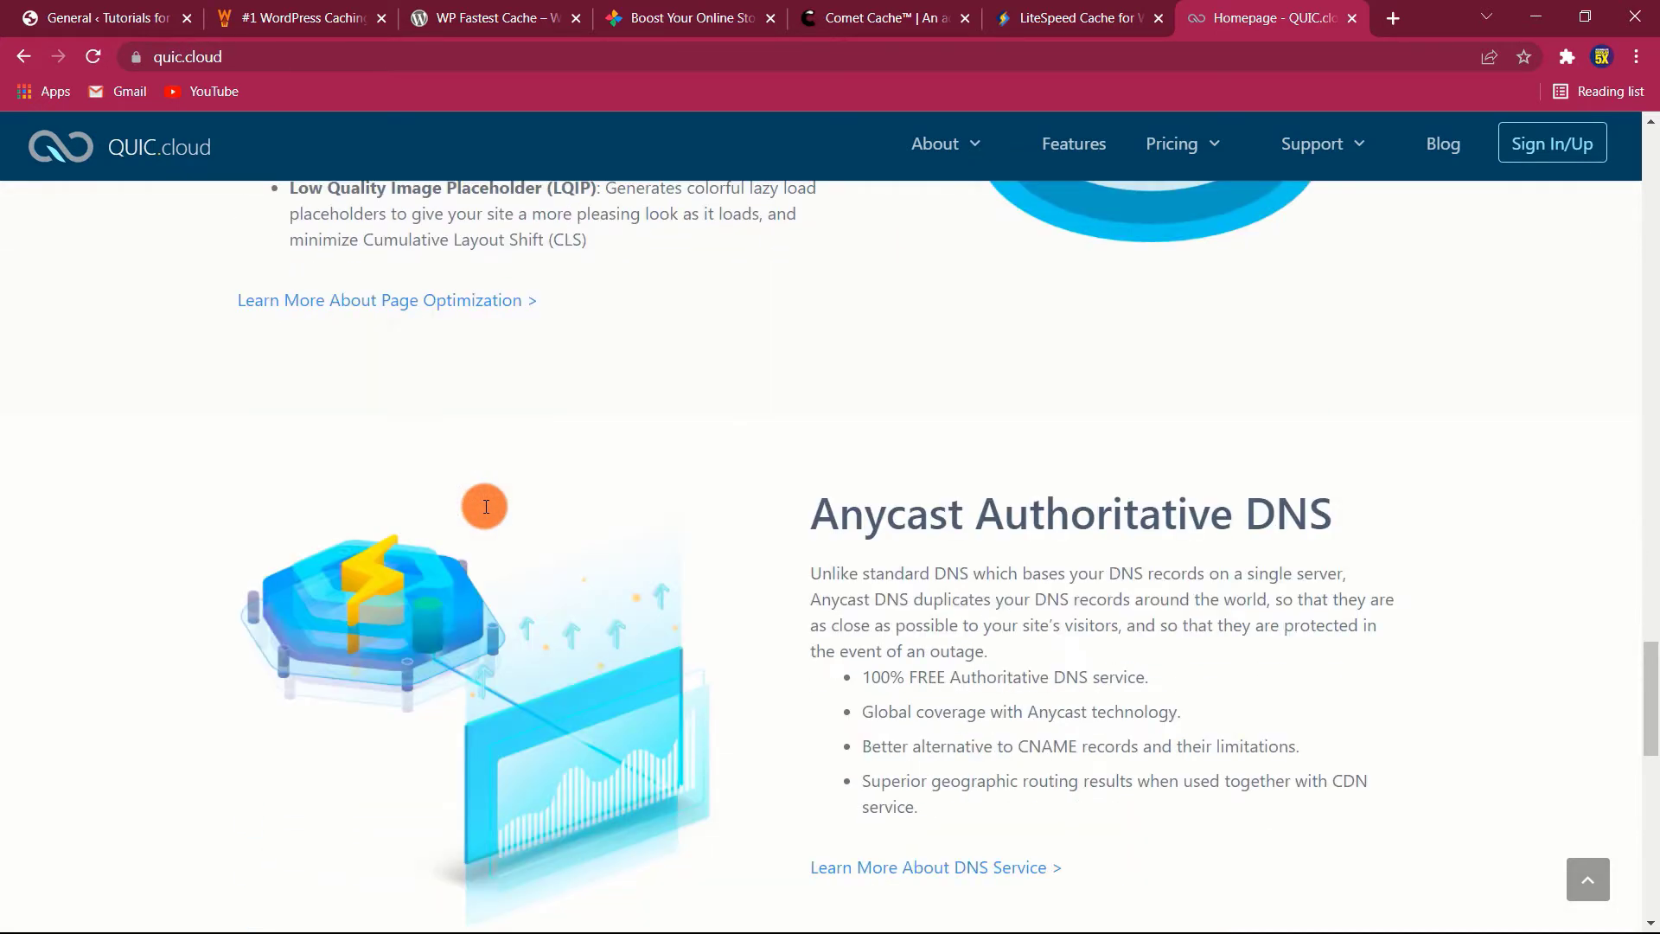
scroll(484, 508, "down", 7)
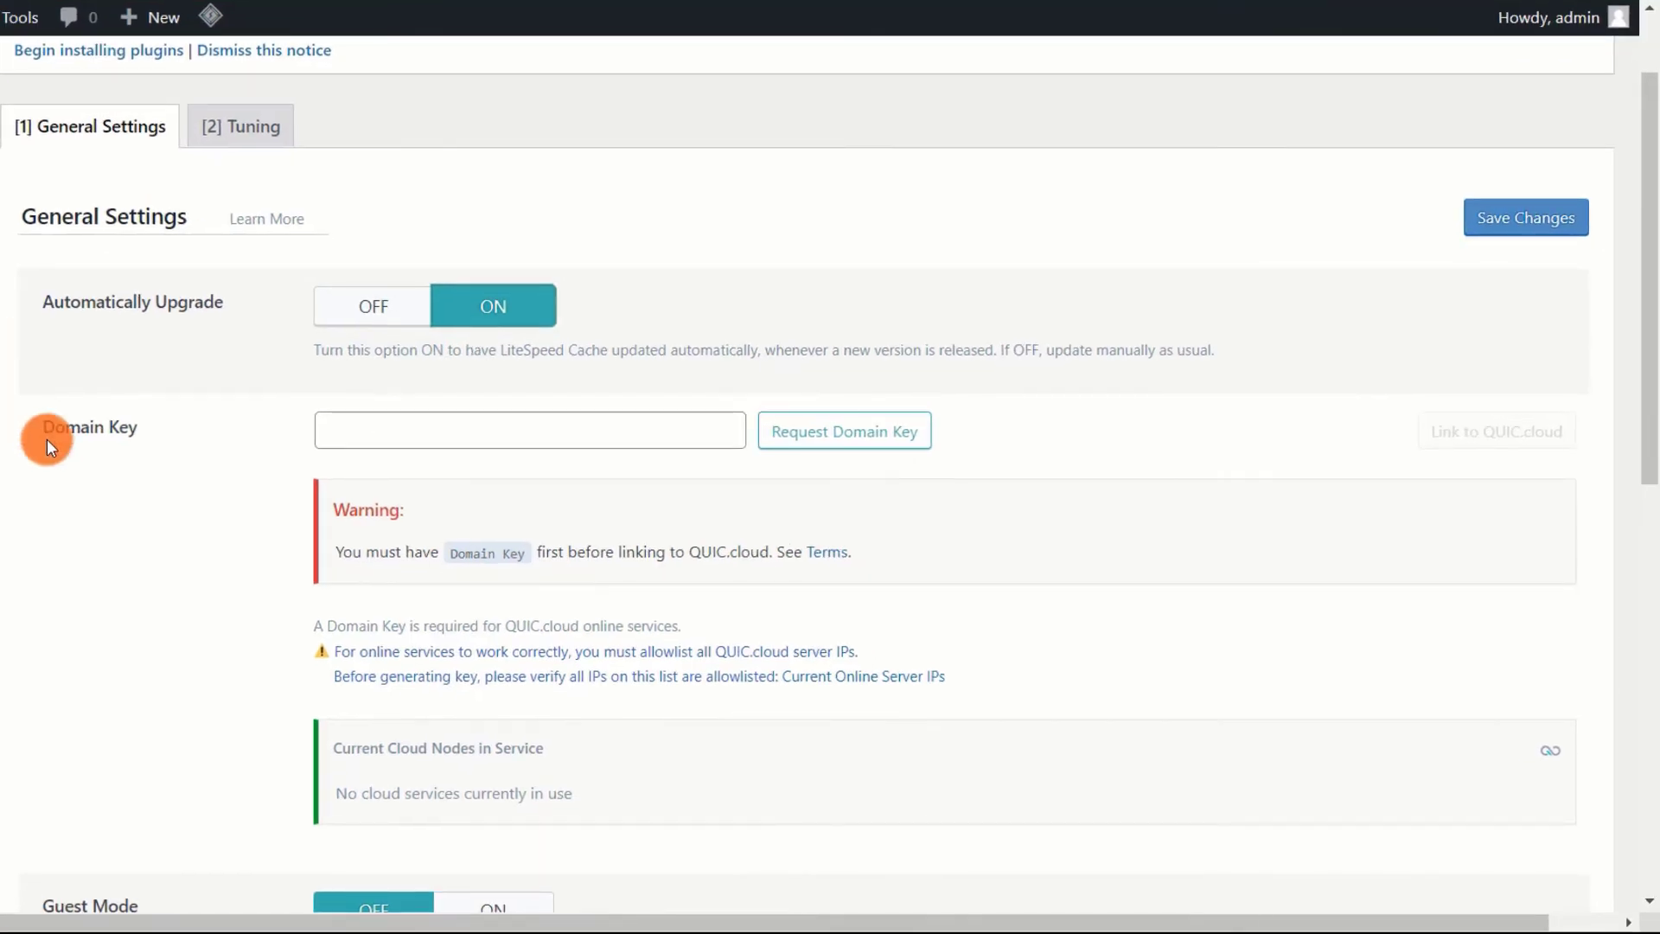
- Turn off Notifications in the LiteSpeed Cache general settings and open the Tuning settings
scroll(47, 438, "down", 8)
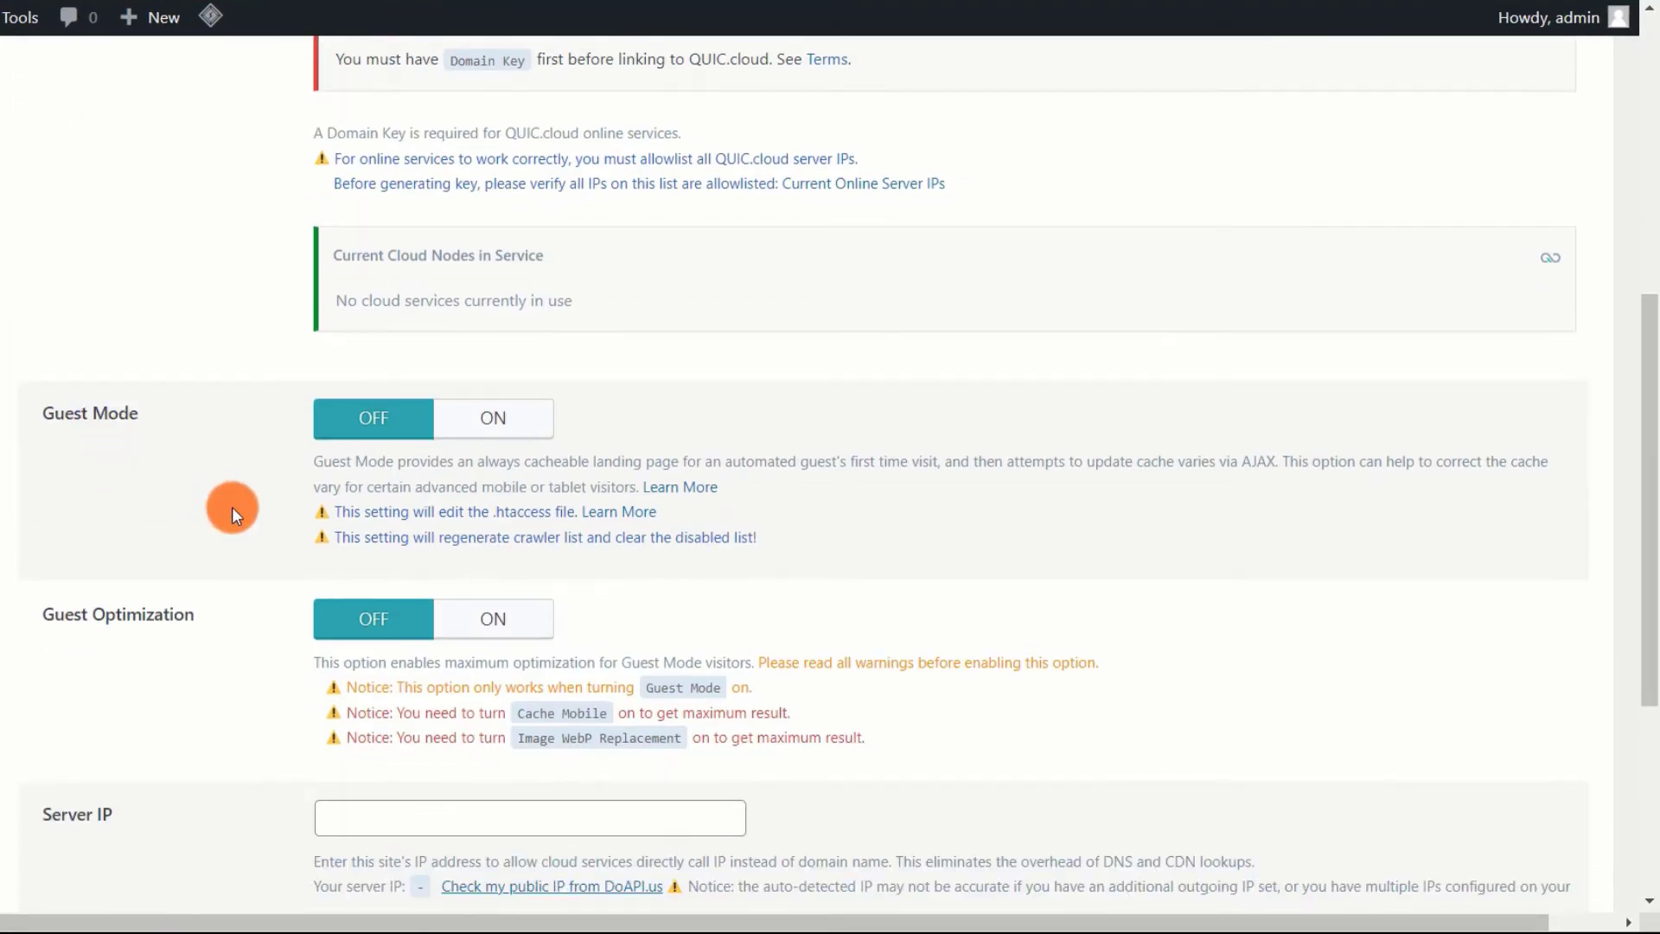
scroll(242, 531, "down", 2)
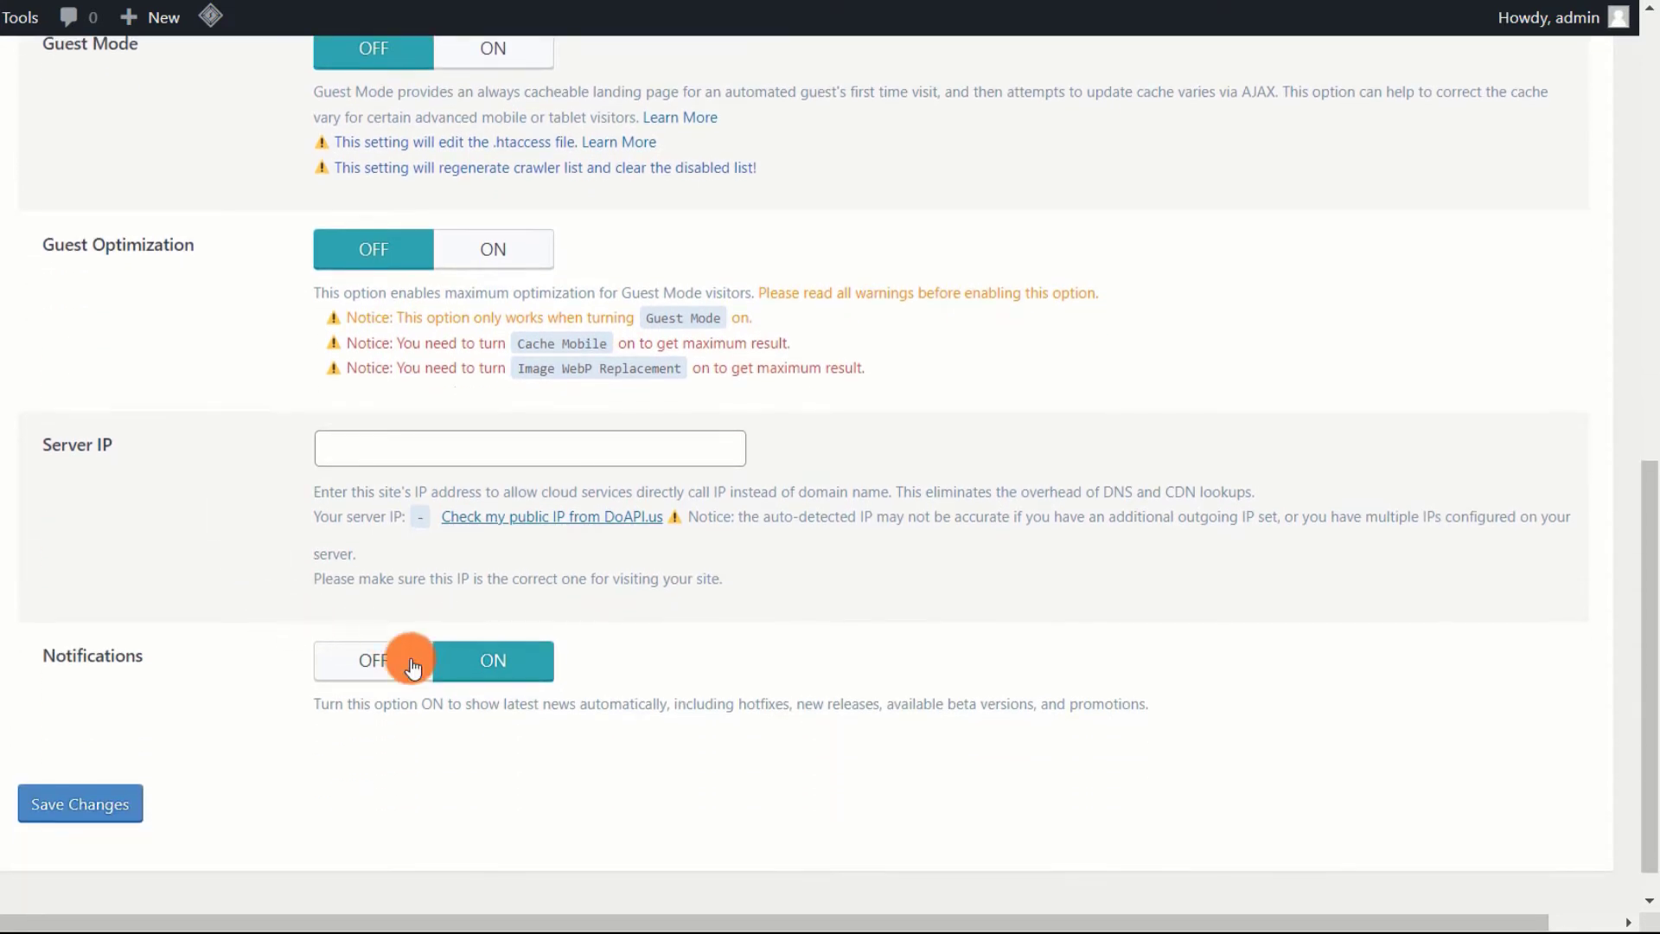
left_click(357, 670)
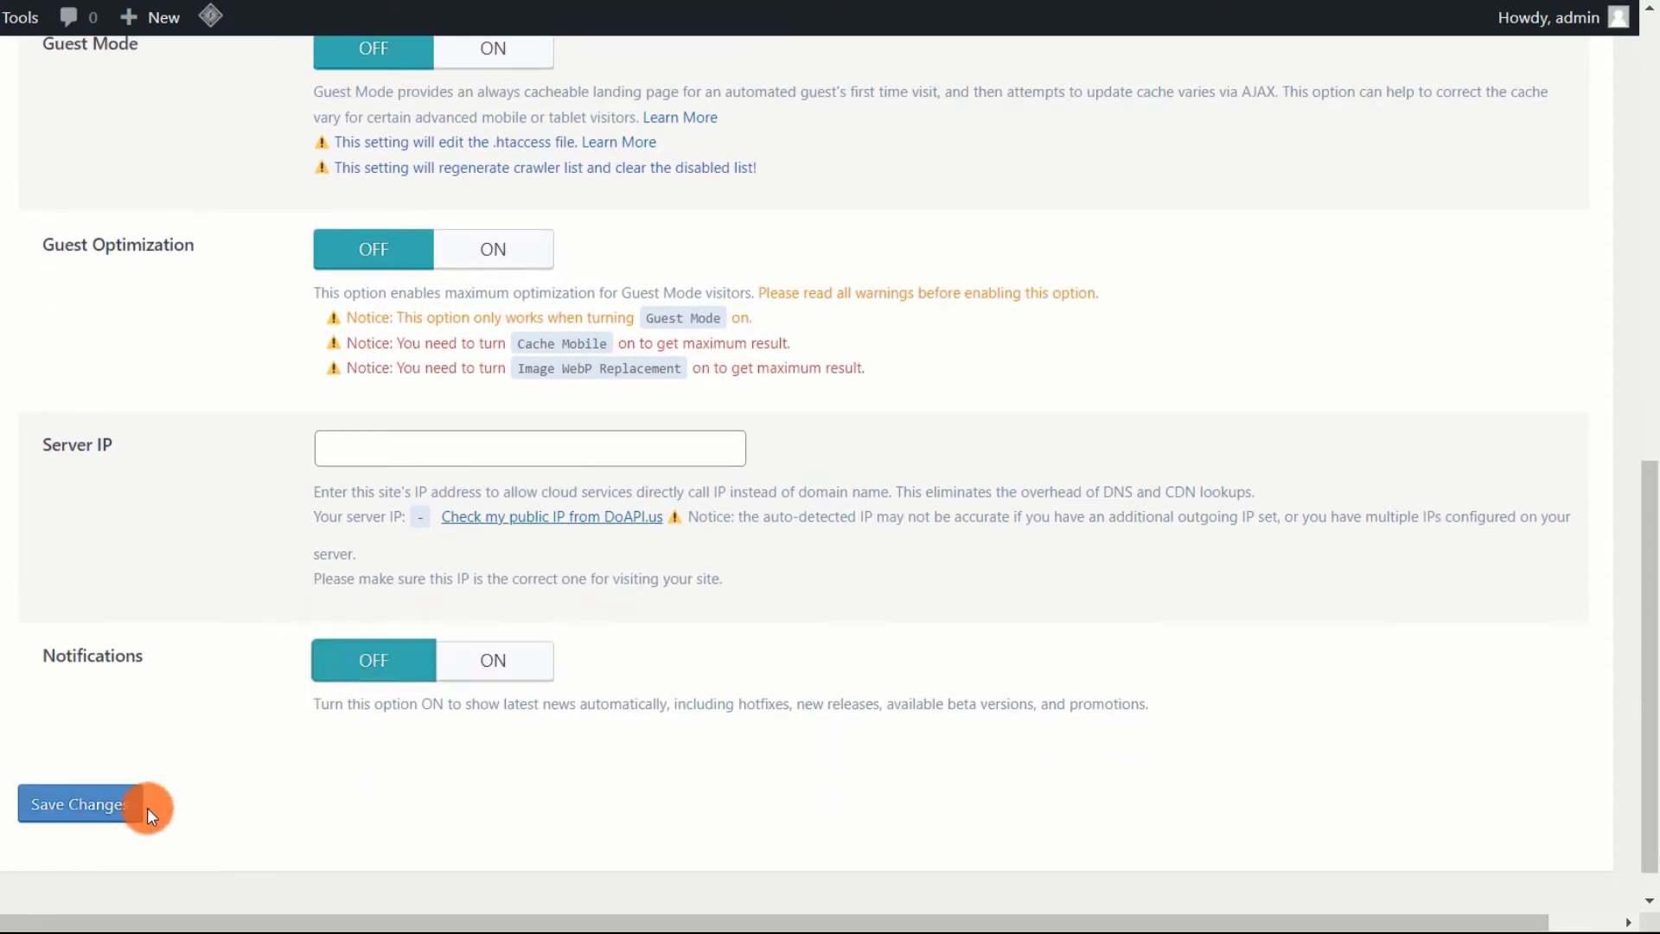
scroll(221, 674, "up", 10)
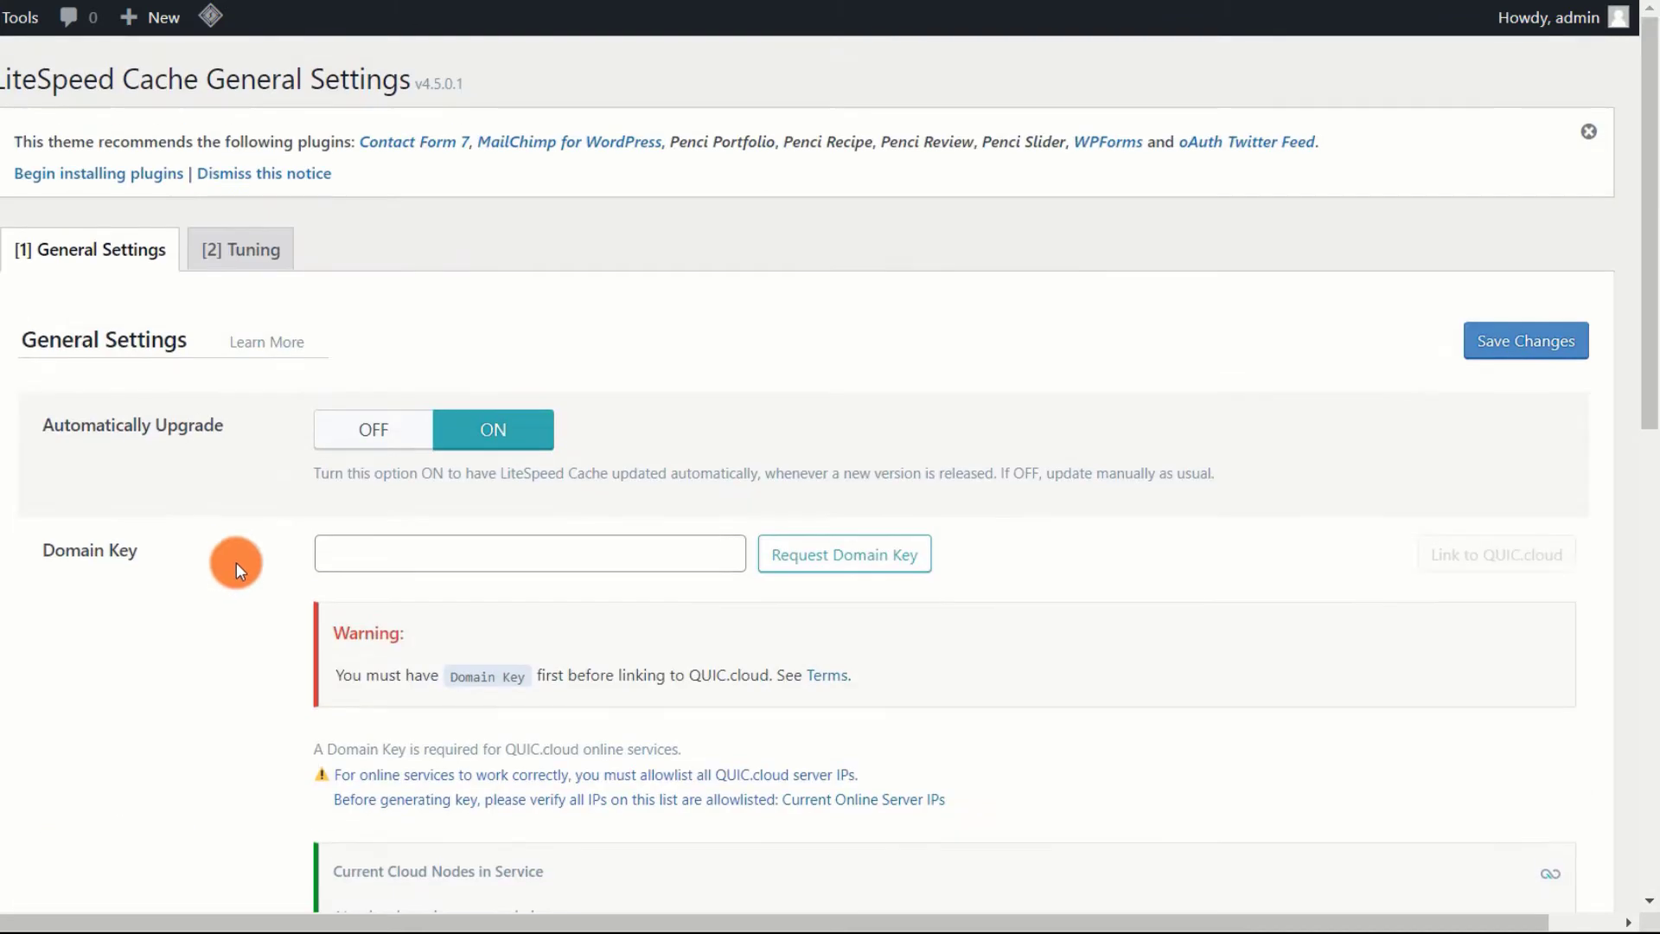
left_click(252, 251)
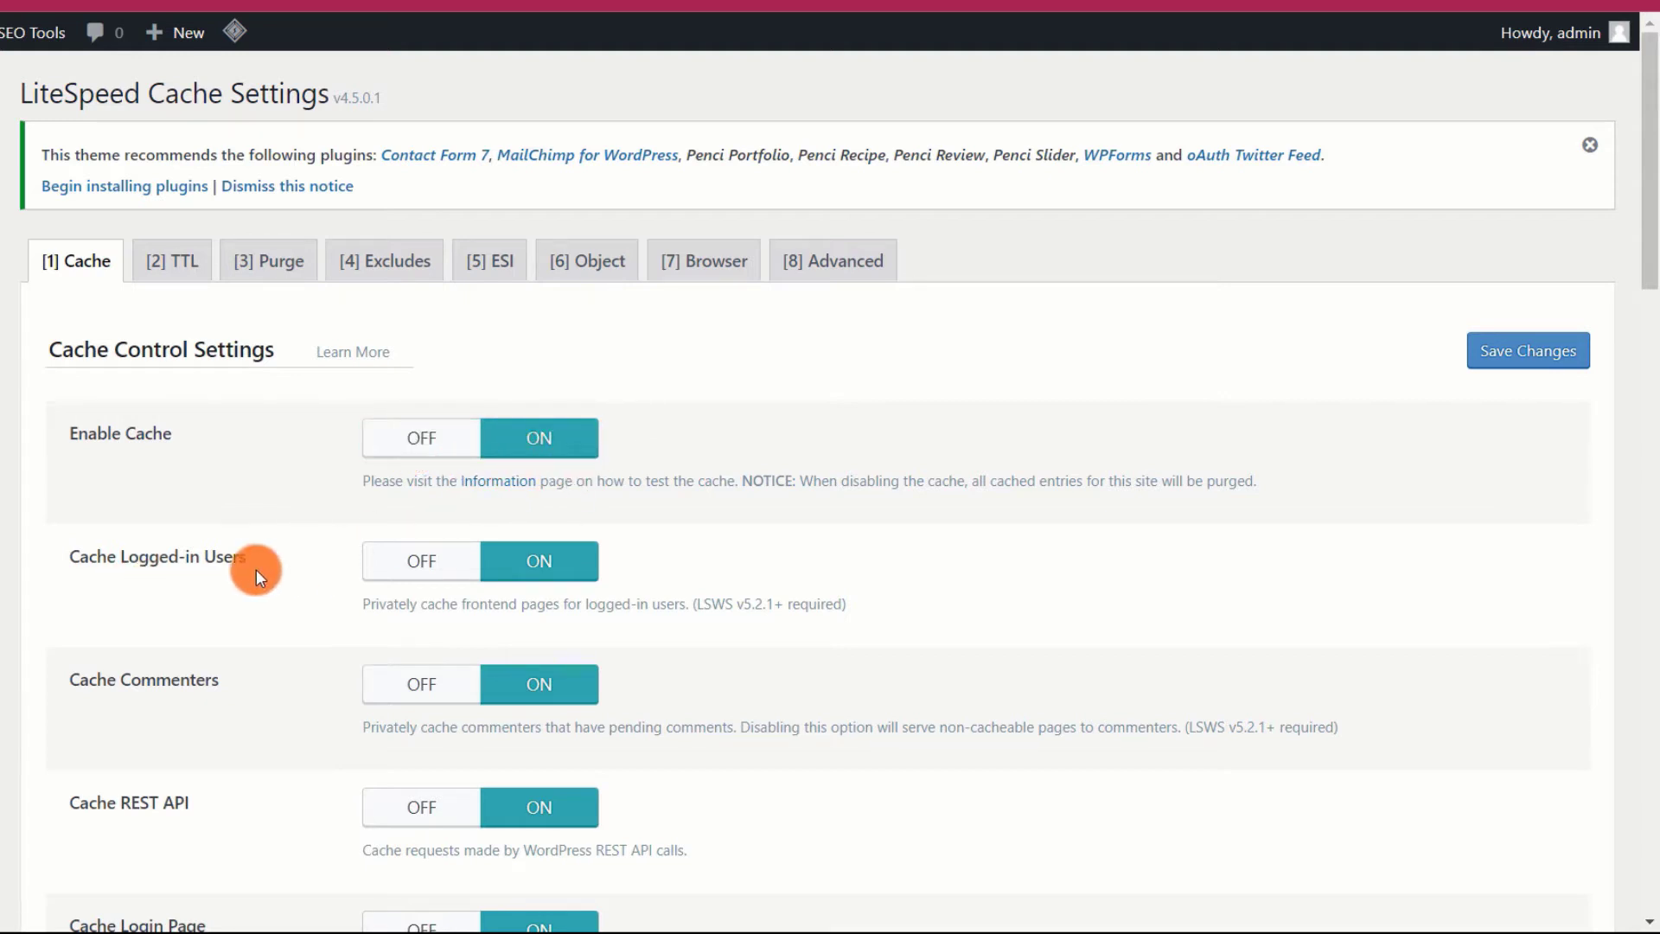
- Turn off Cache Logged-in Users in the LiteSpeed cache control settings and review the options that follow
left_click(423, 572)
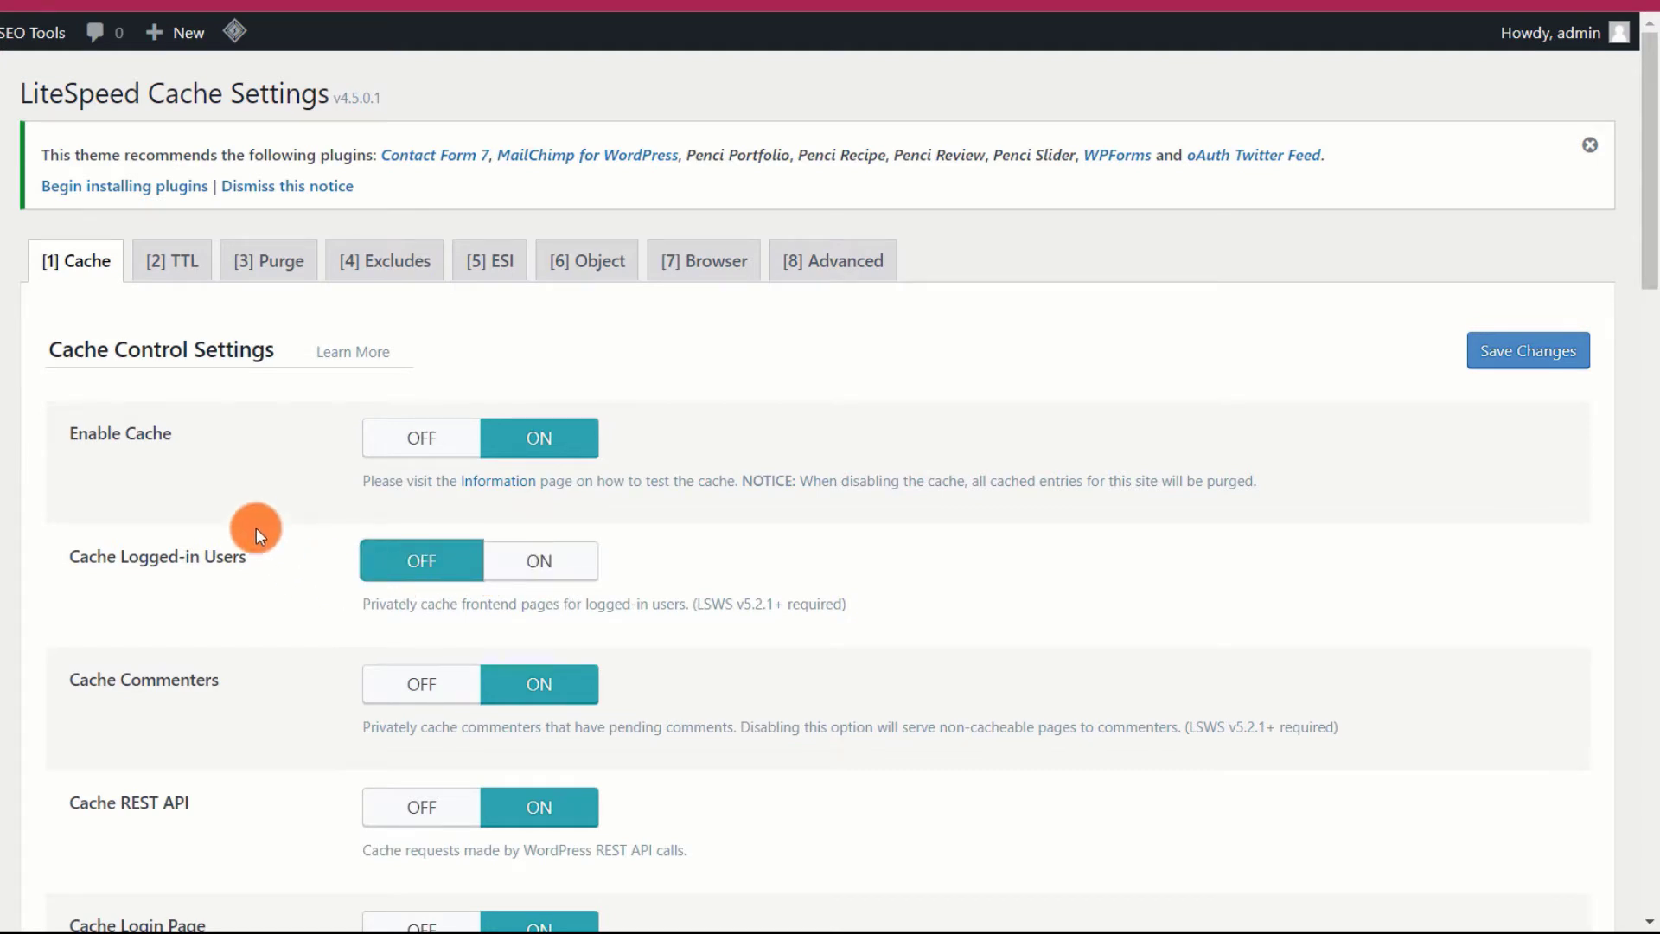
scroll(256, 529, "down", 2)
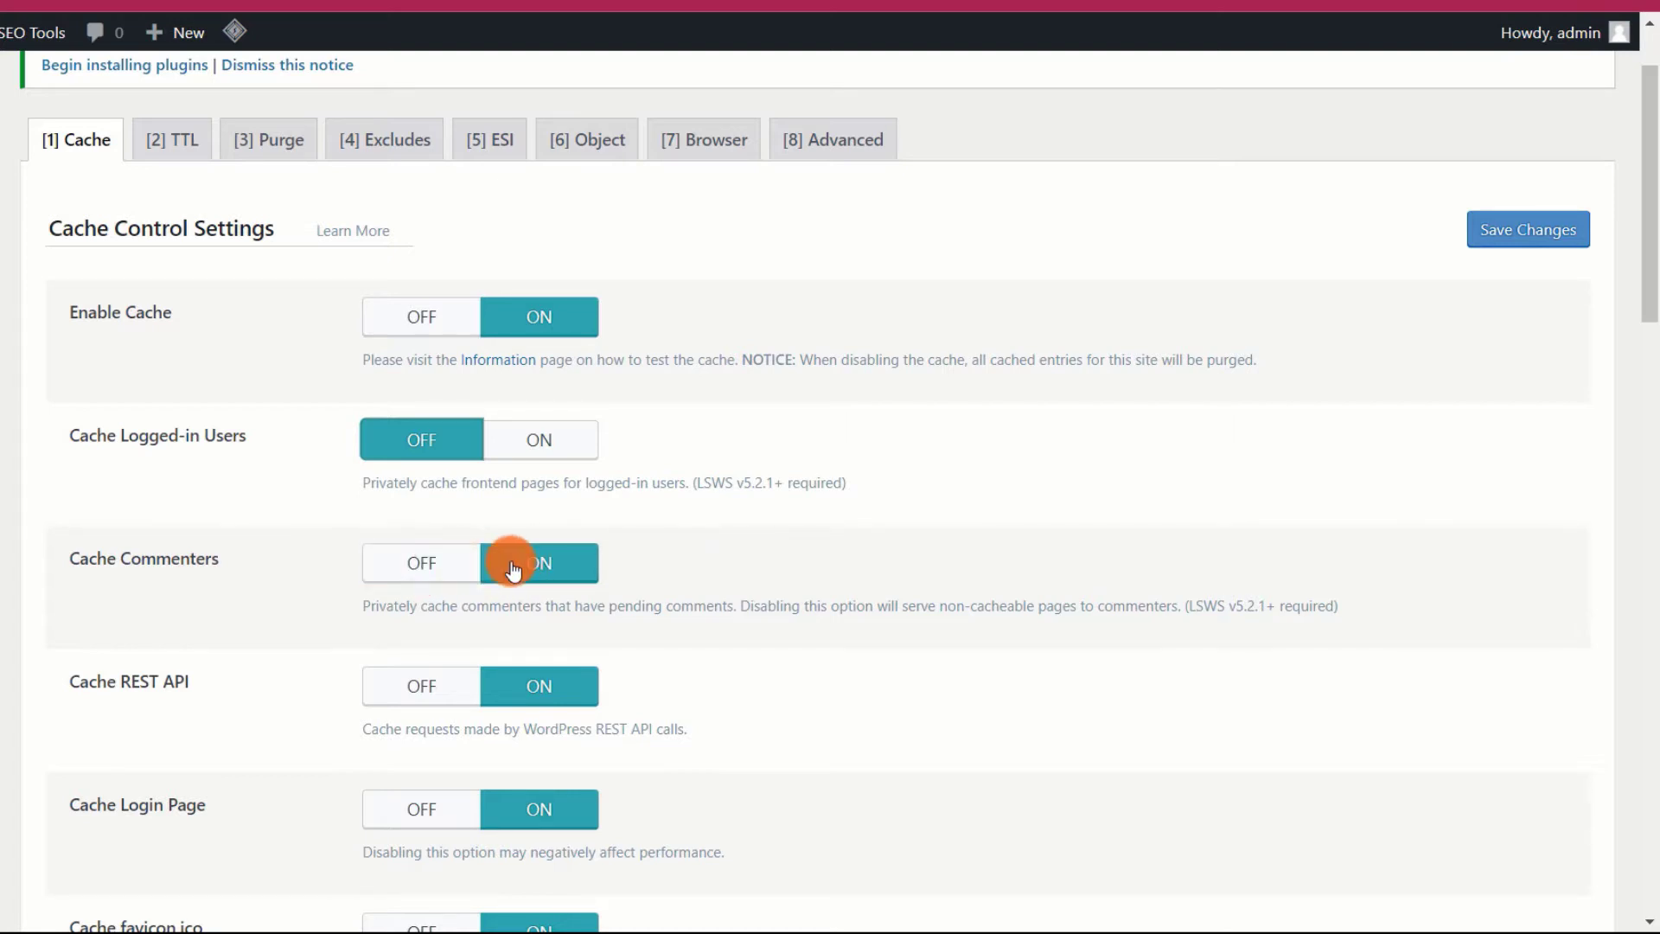
scroll(419, 586, "down", 2)
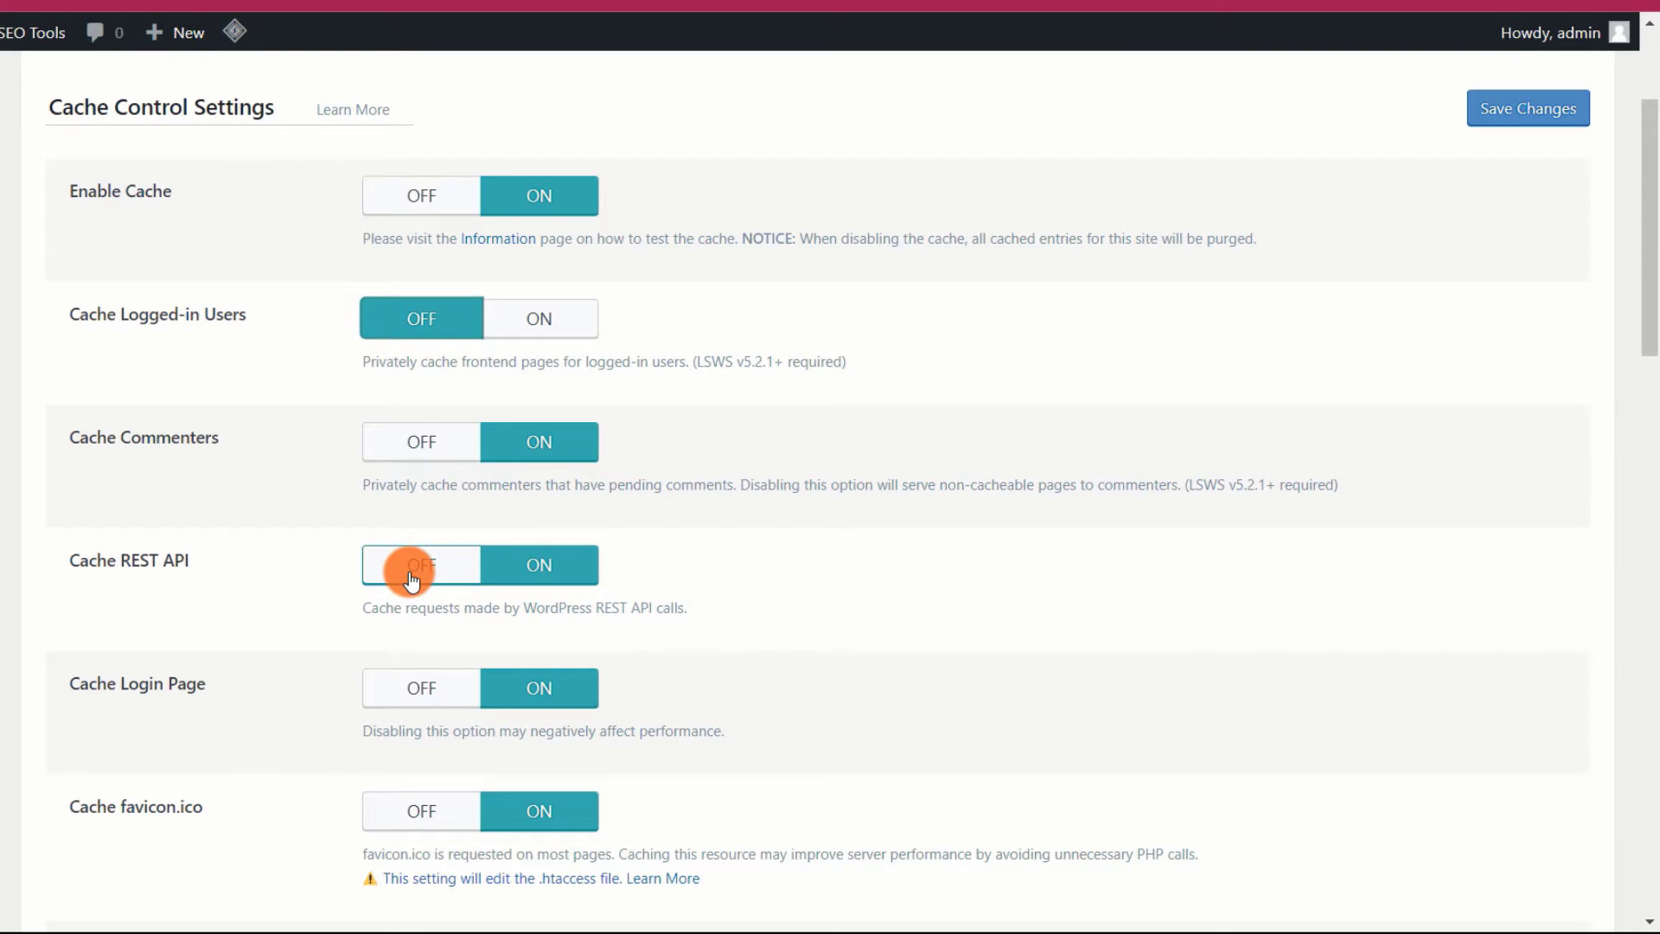
- Review the REST API, login page, favicon.ico, PHP resources and mobile caching options in the cache control settings
scroll(441, 678, "down", 2)
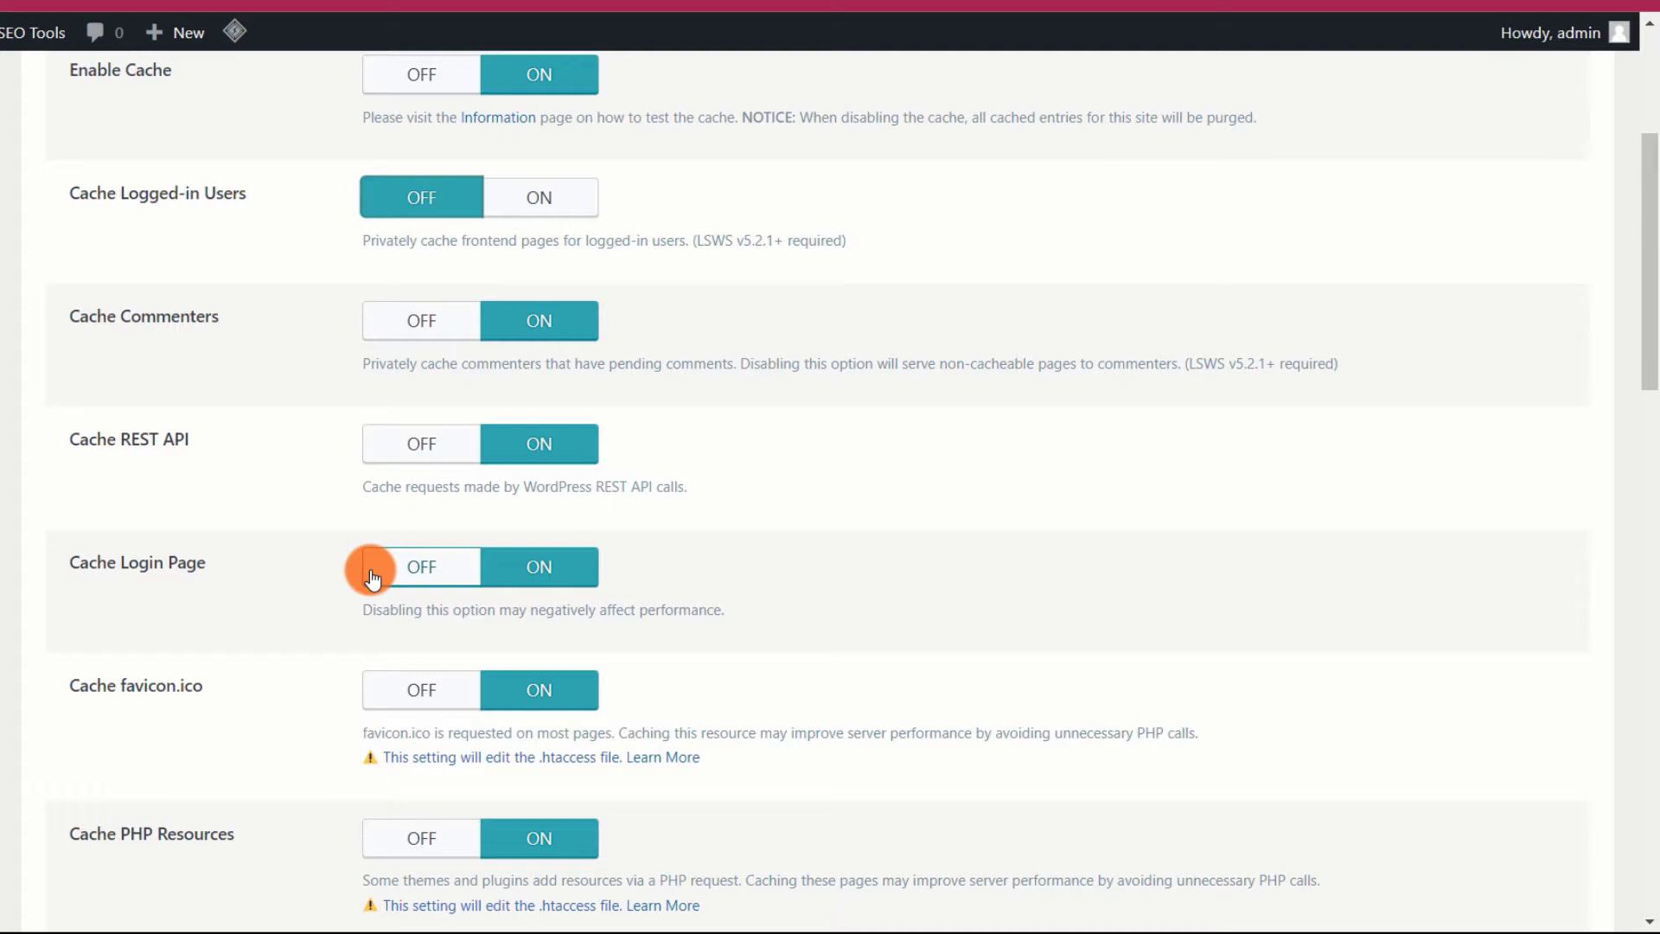
left_click(537, 567)
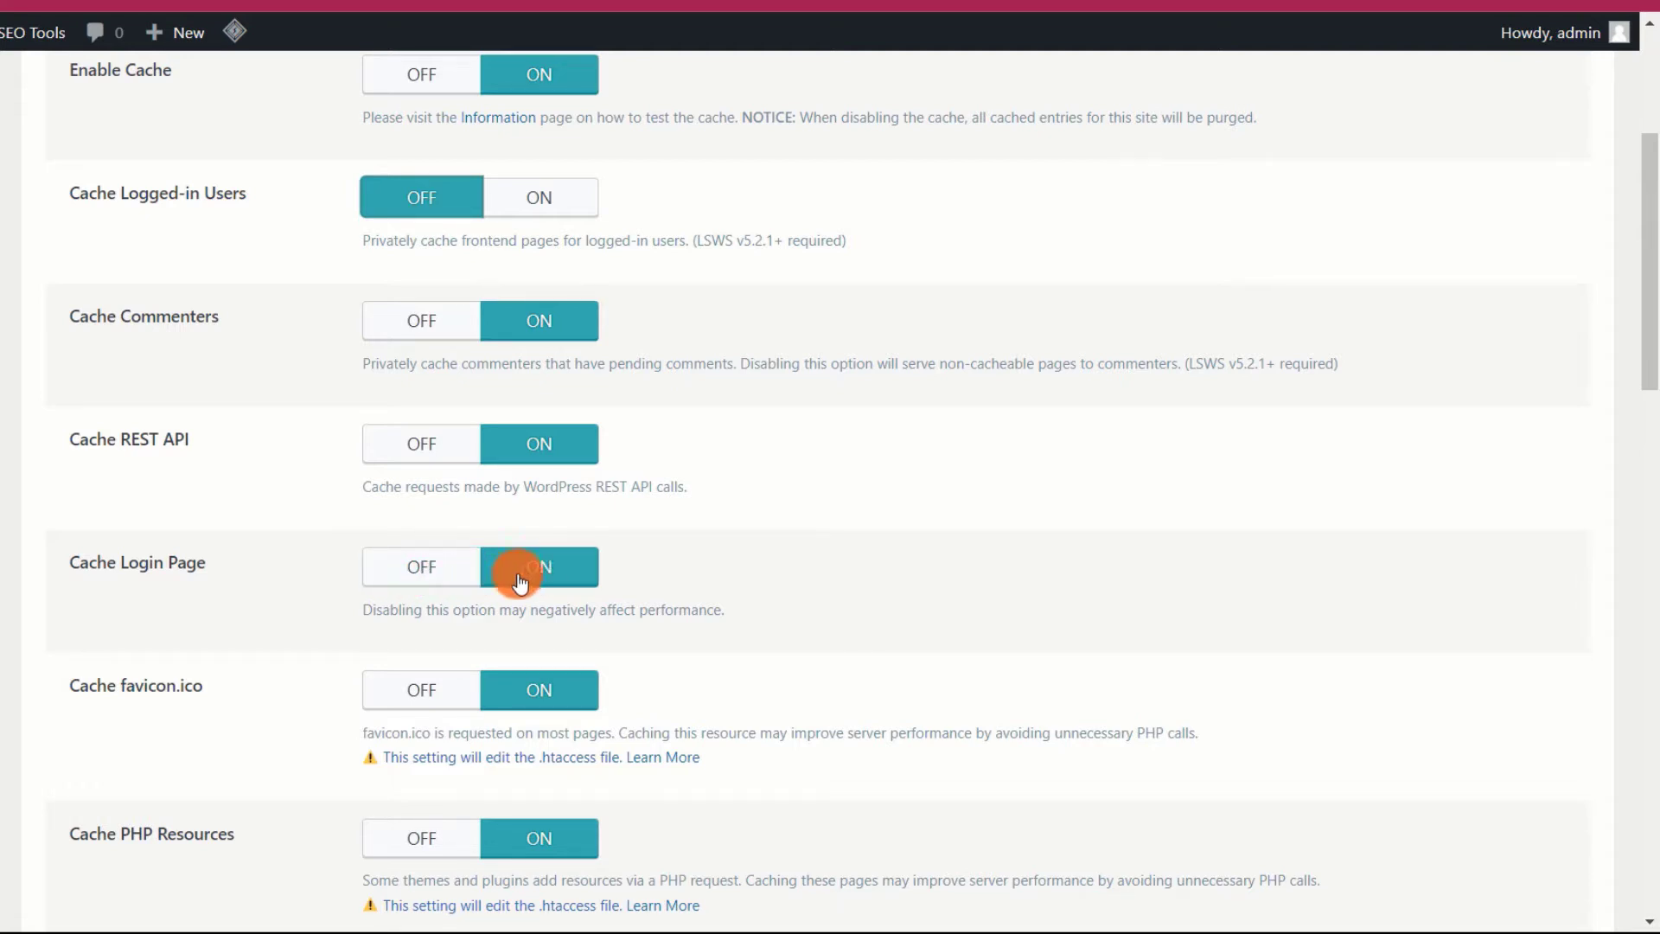
scroll(551, 564, "down", 1)
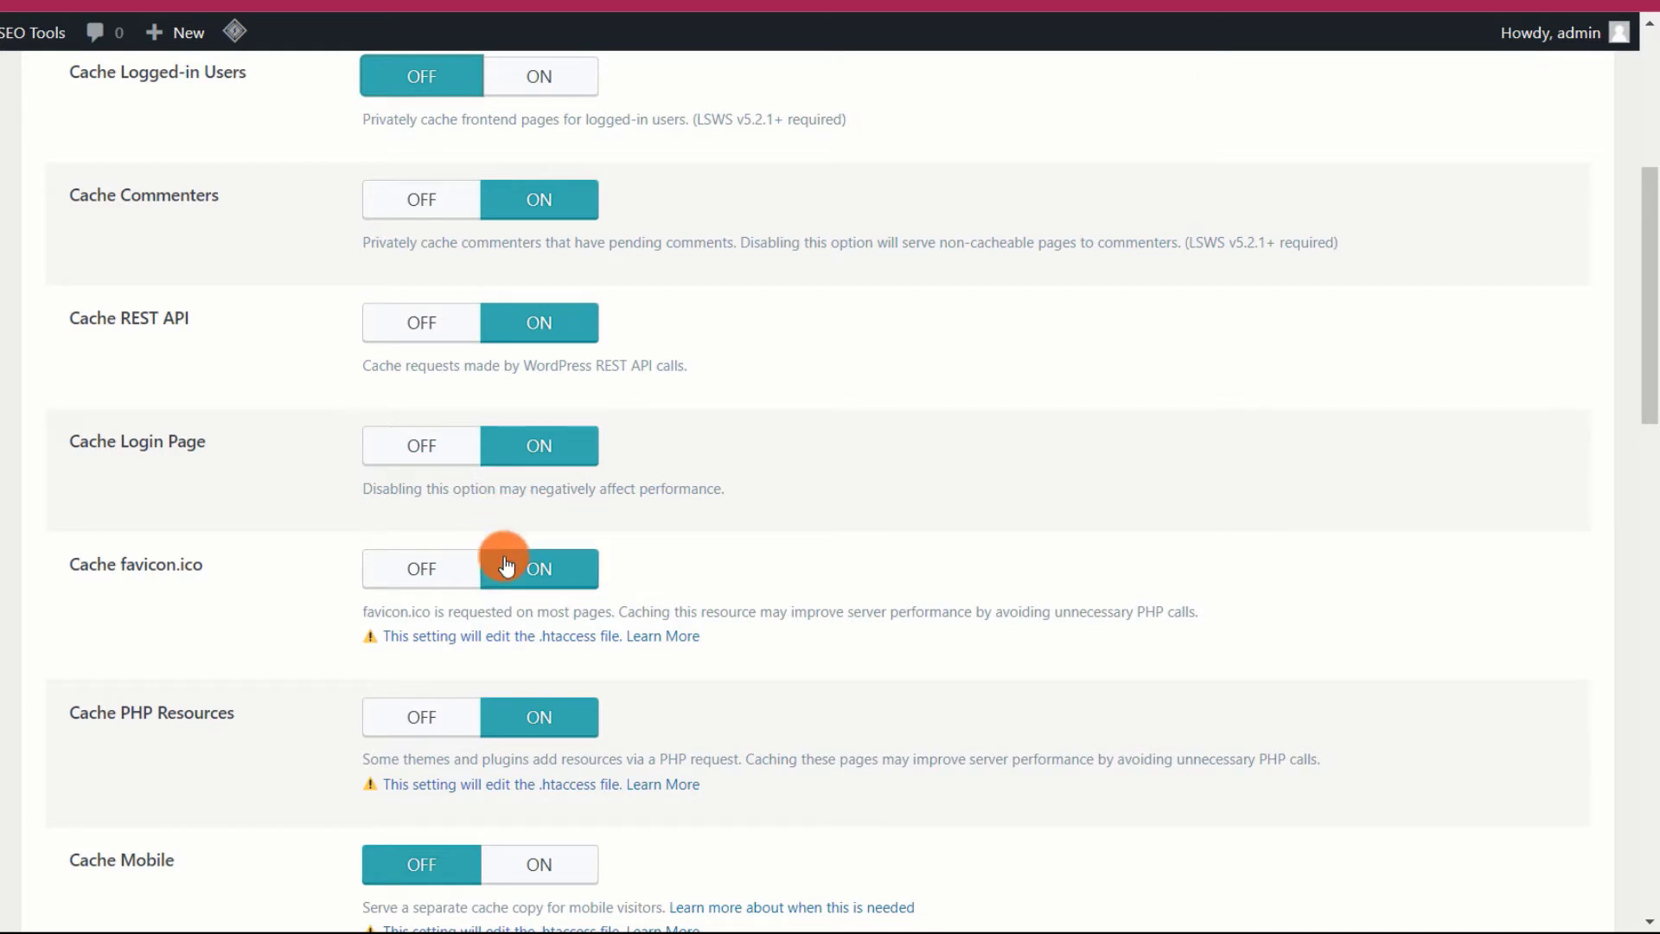
scroll(506, 564, "down", 3)
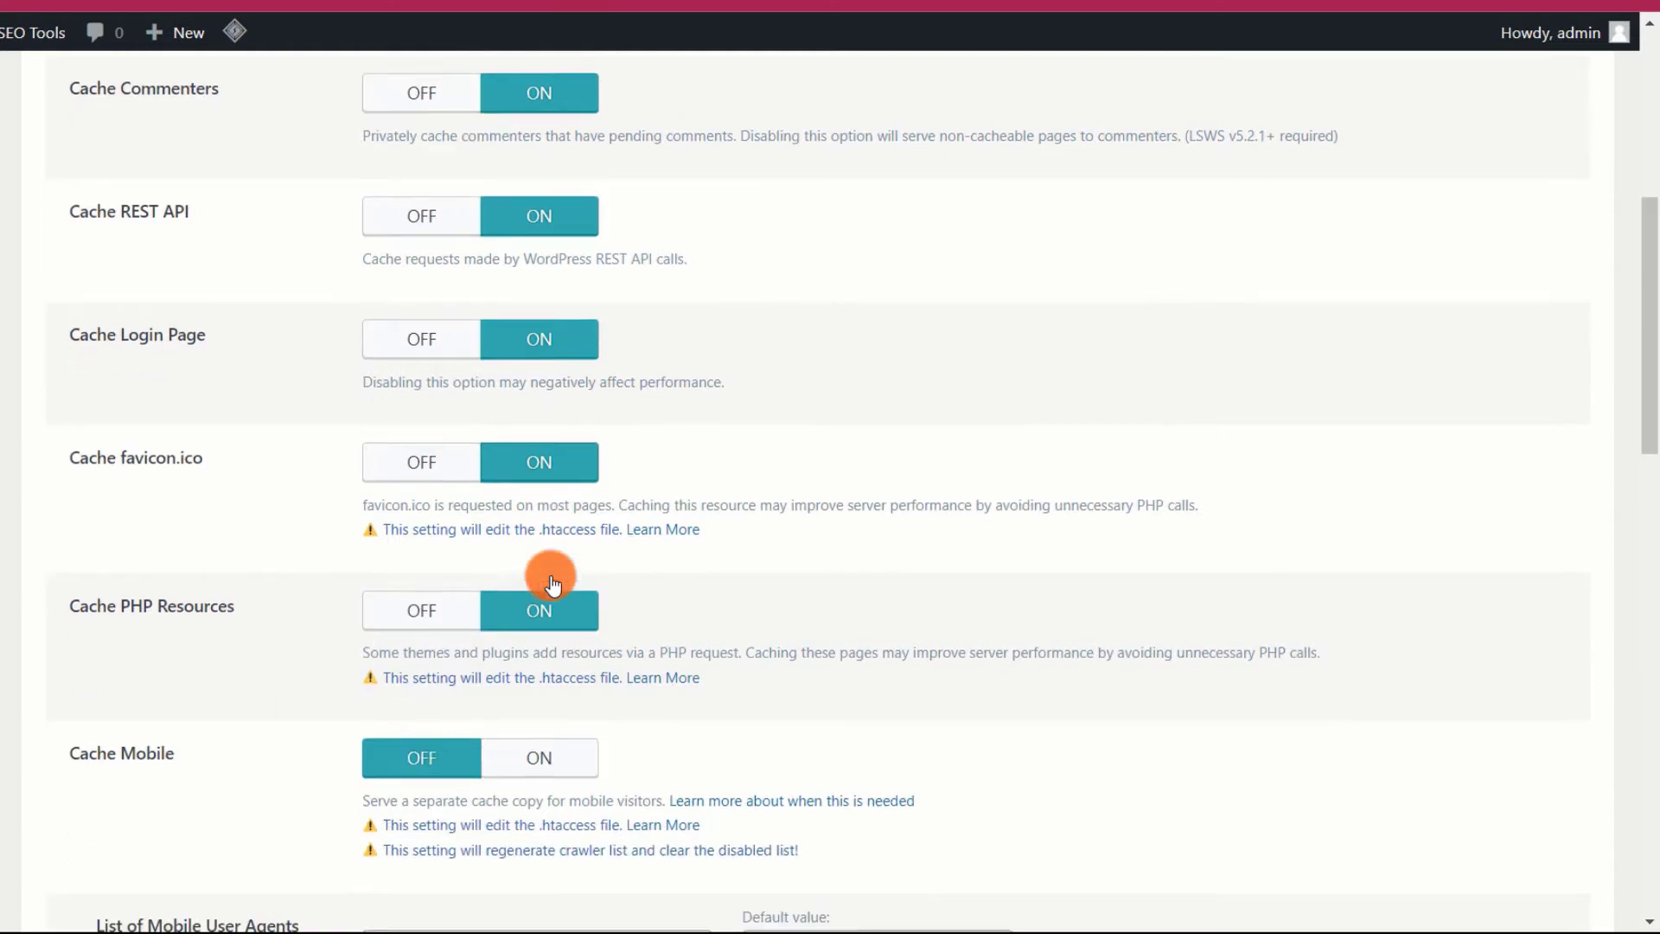
left_click(538, 493)
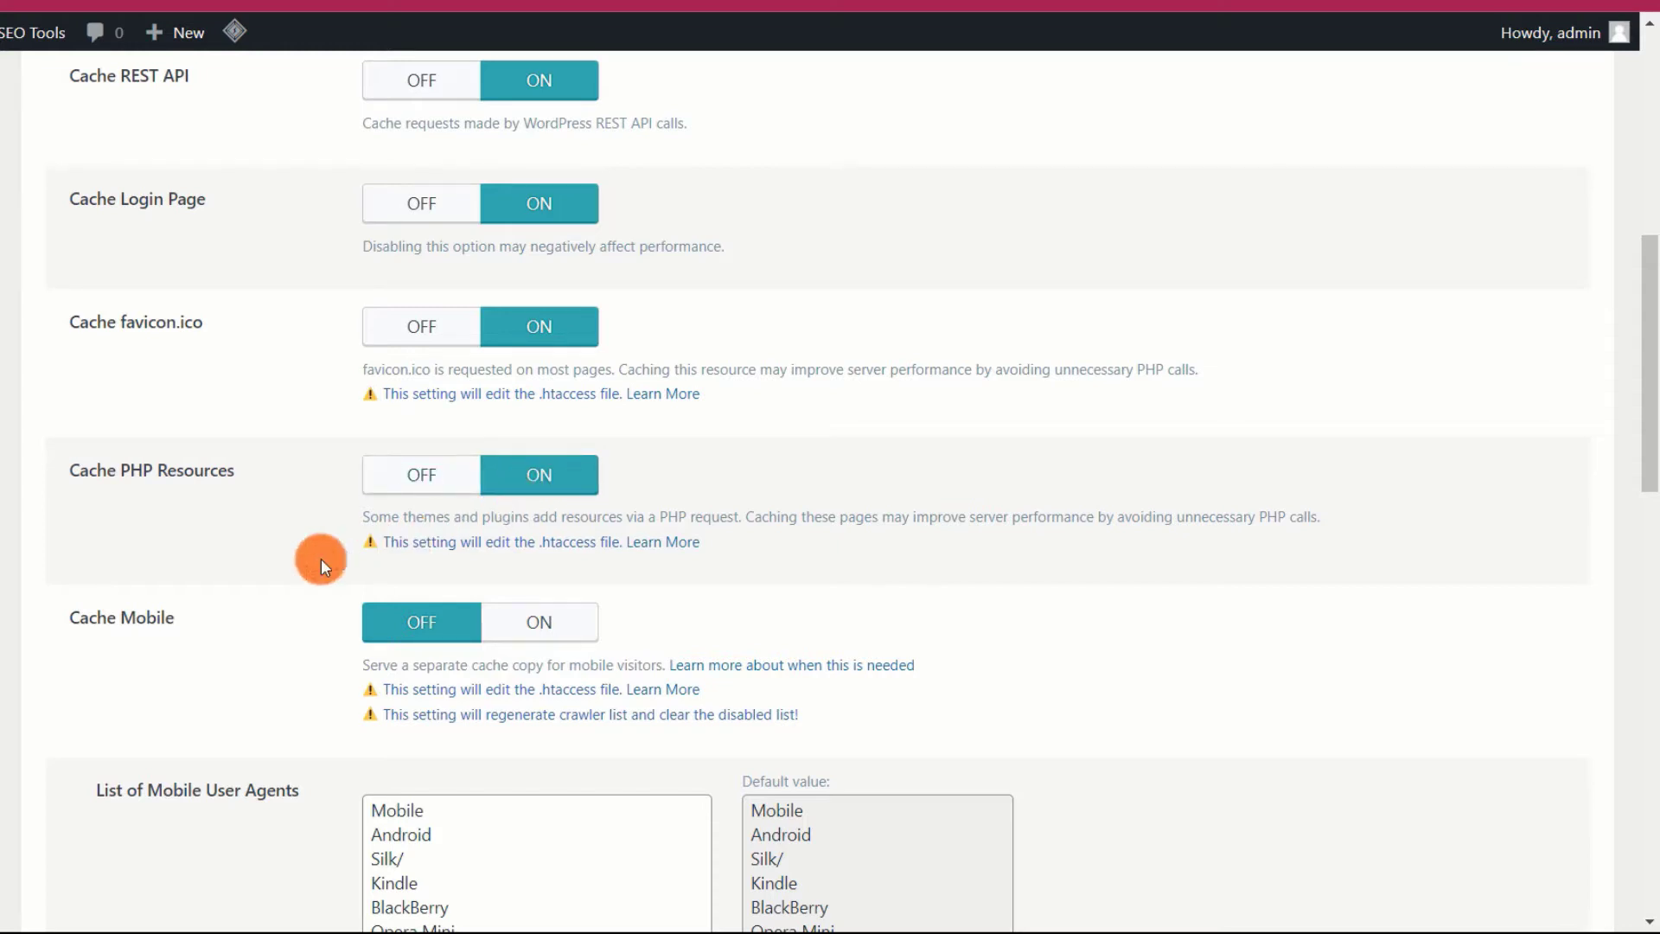
scroll(537, 630, "down", 2)
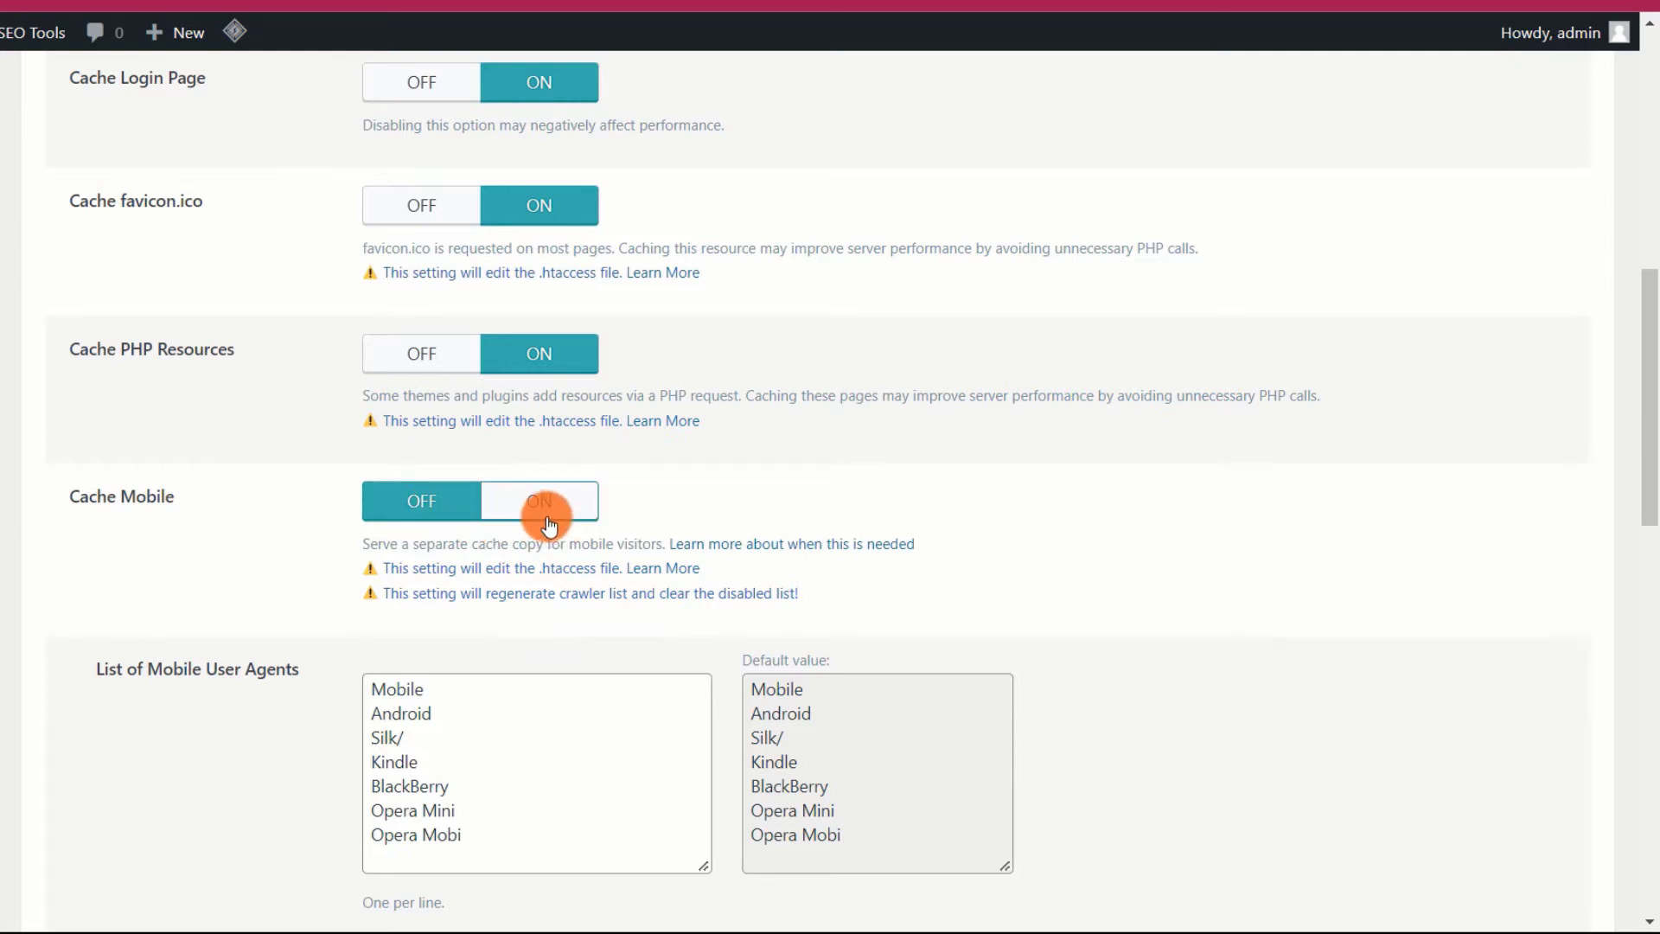
scroll(559, 519, "down", 2)
scroll(299, 449, "down", 2)
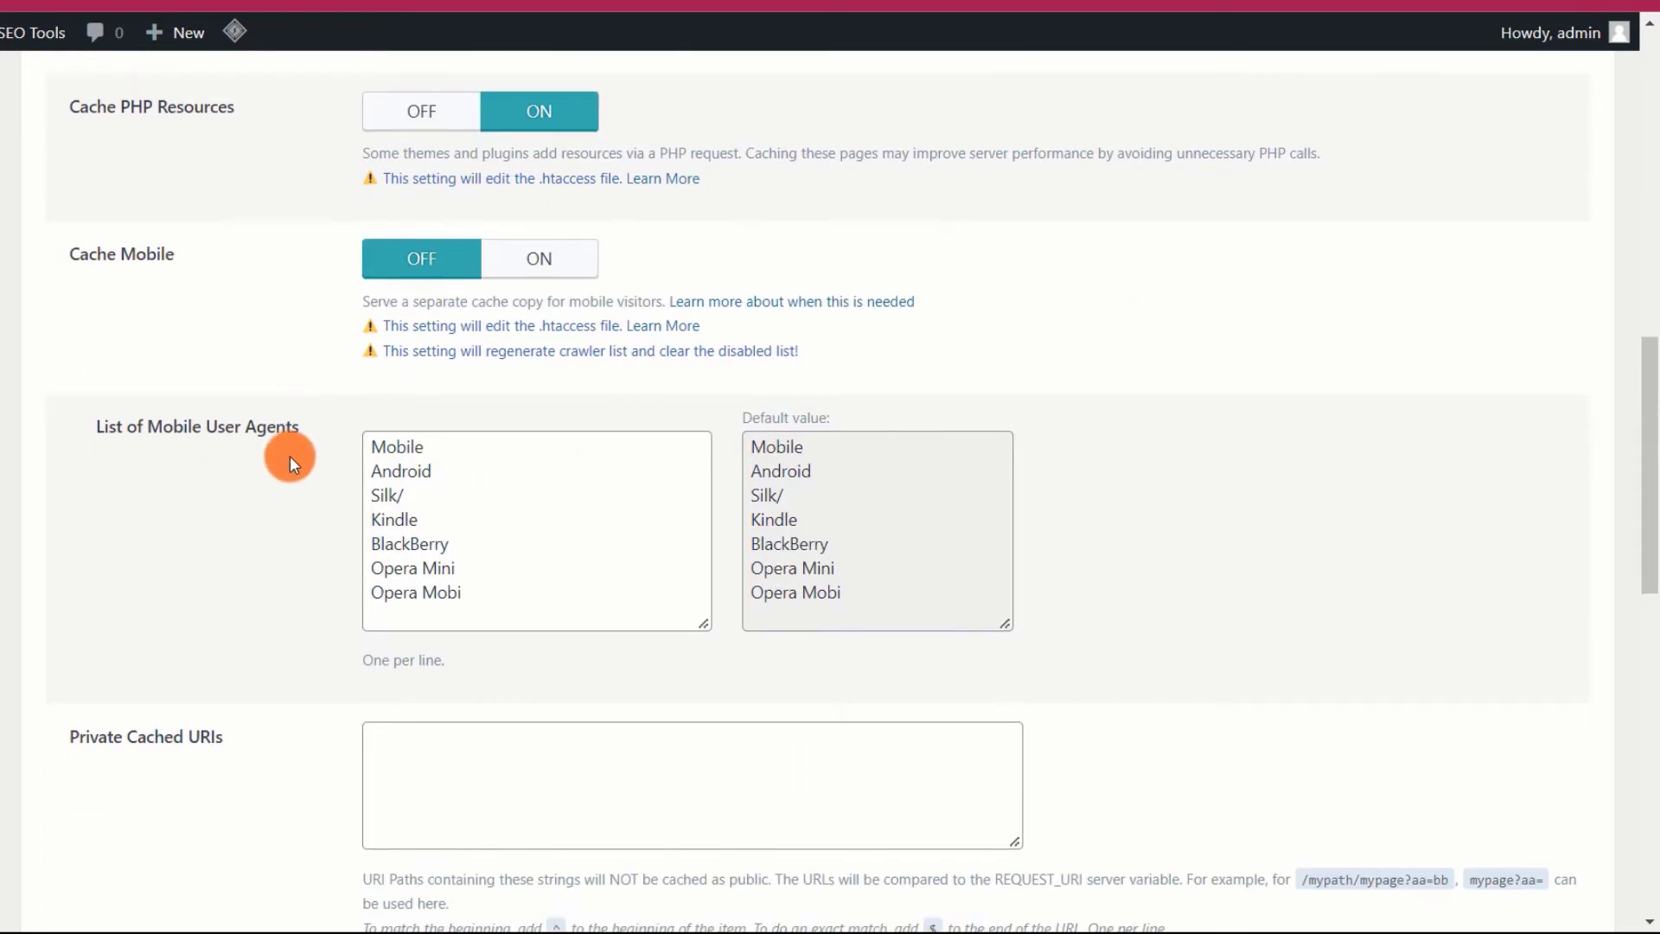
- Examine the Private Cached URIs, Force Cache URIs, Force Public Cache URIs and Drop Query String settings
scroll(289, 455, "down", 2)
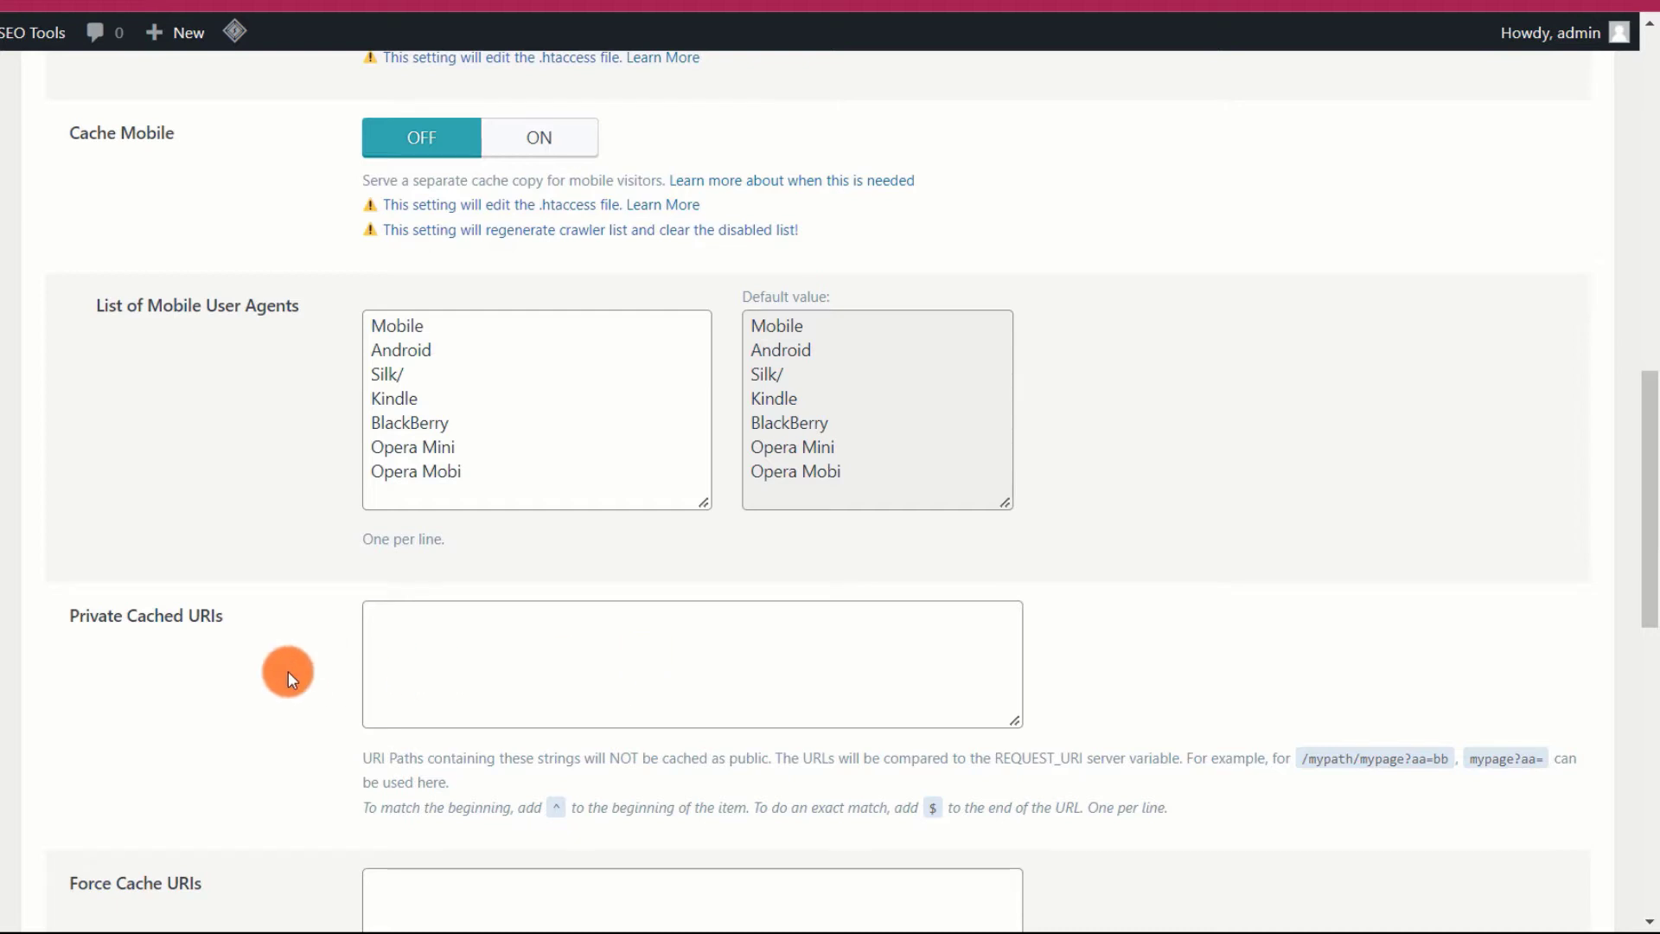
scroll(309, 662, "down", 3)
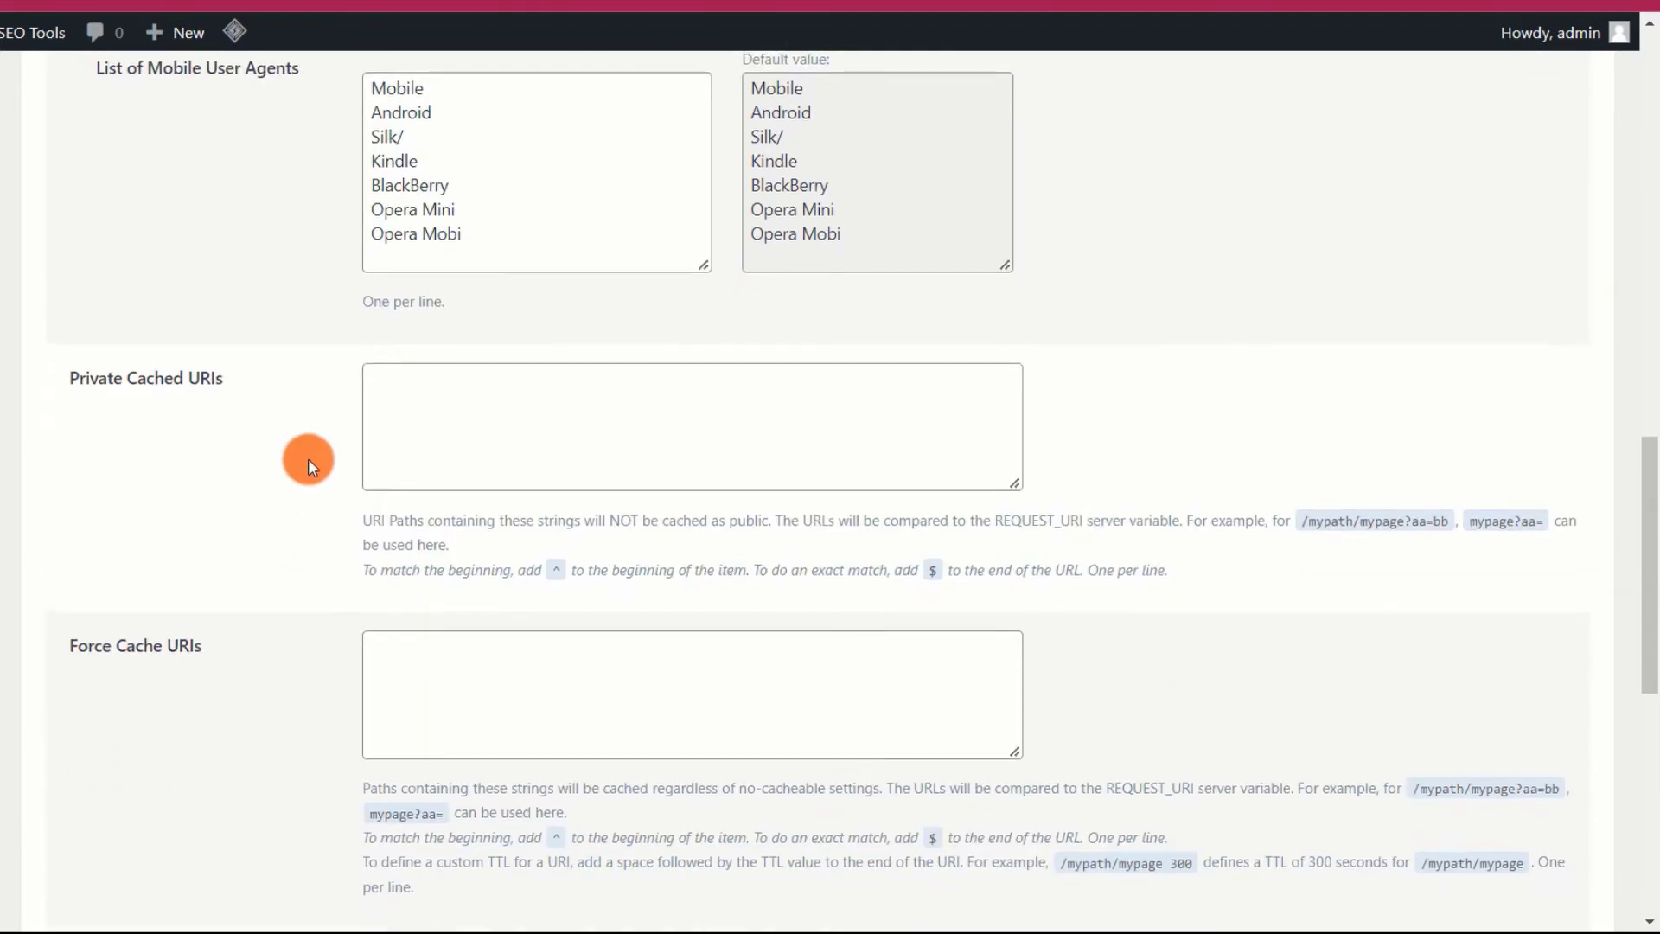
scroll(306, 346, "down", 1)
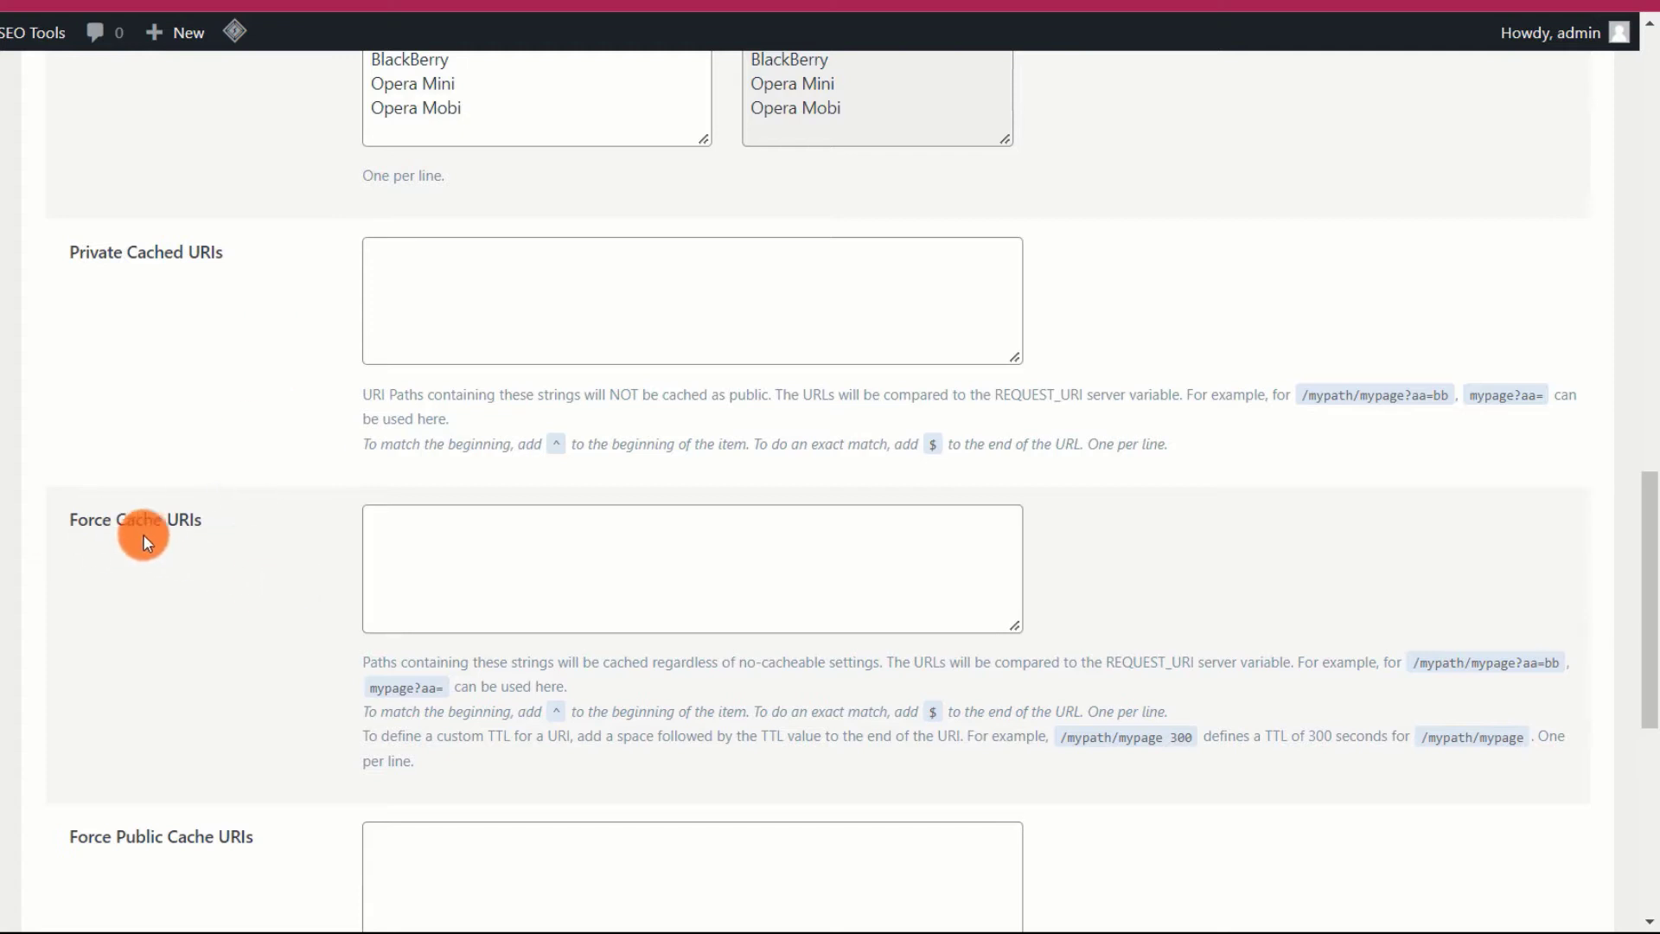
left_click(413, 539)
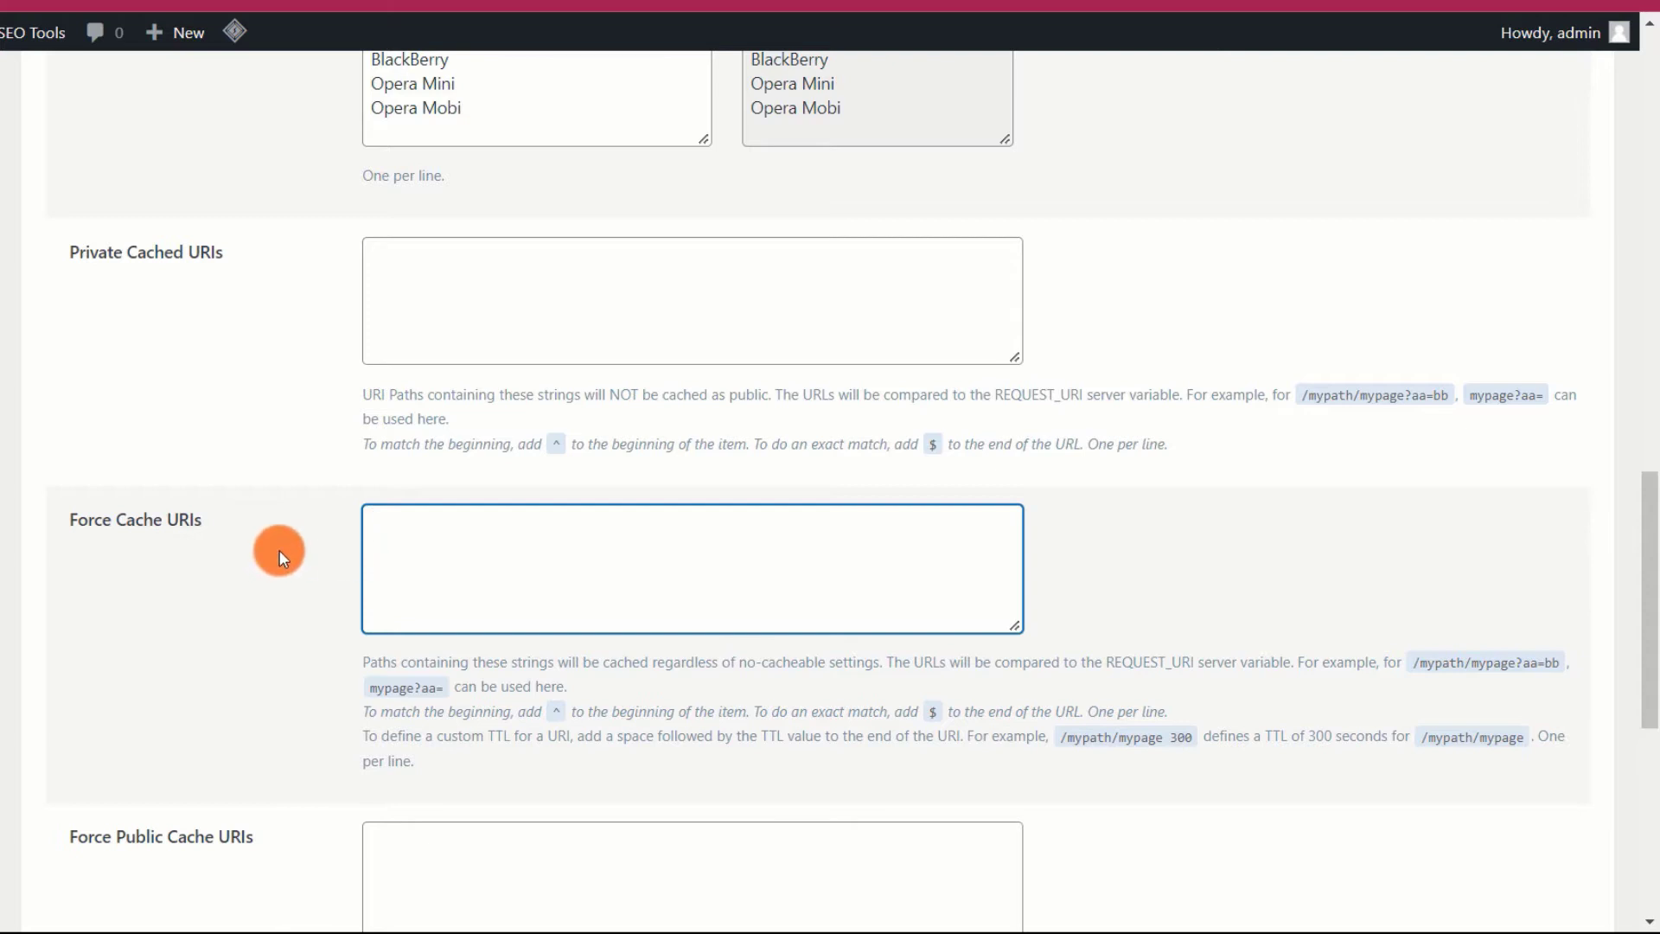
scroll(279, 549, "down", 4)
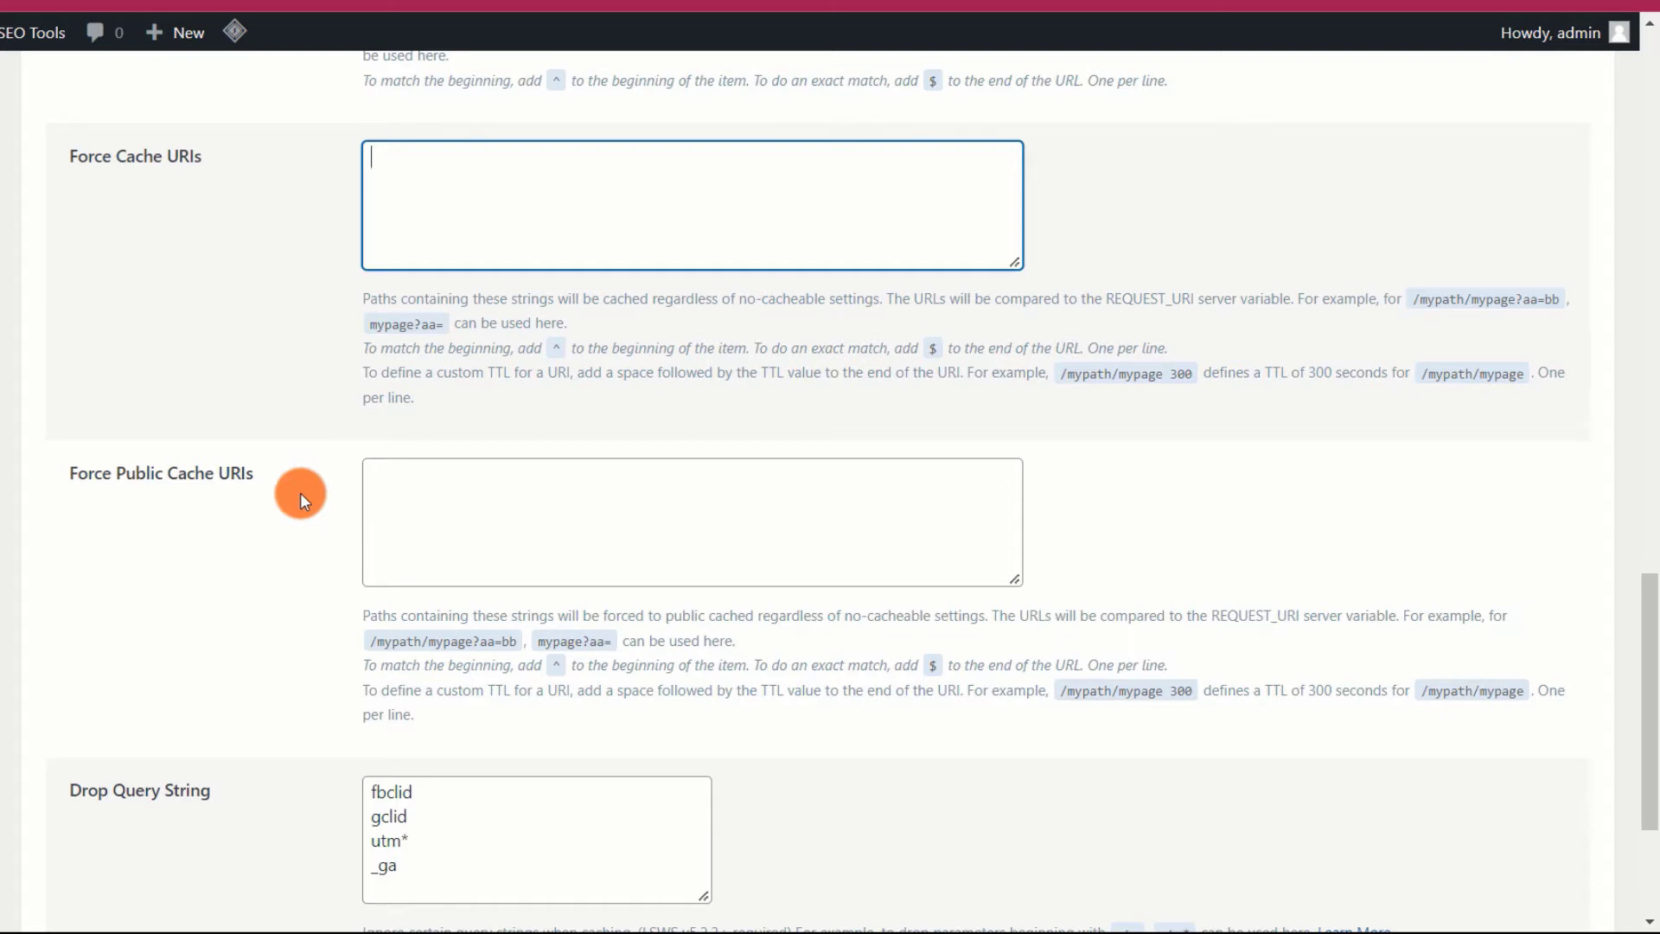
left_click(412, 504)
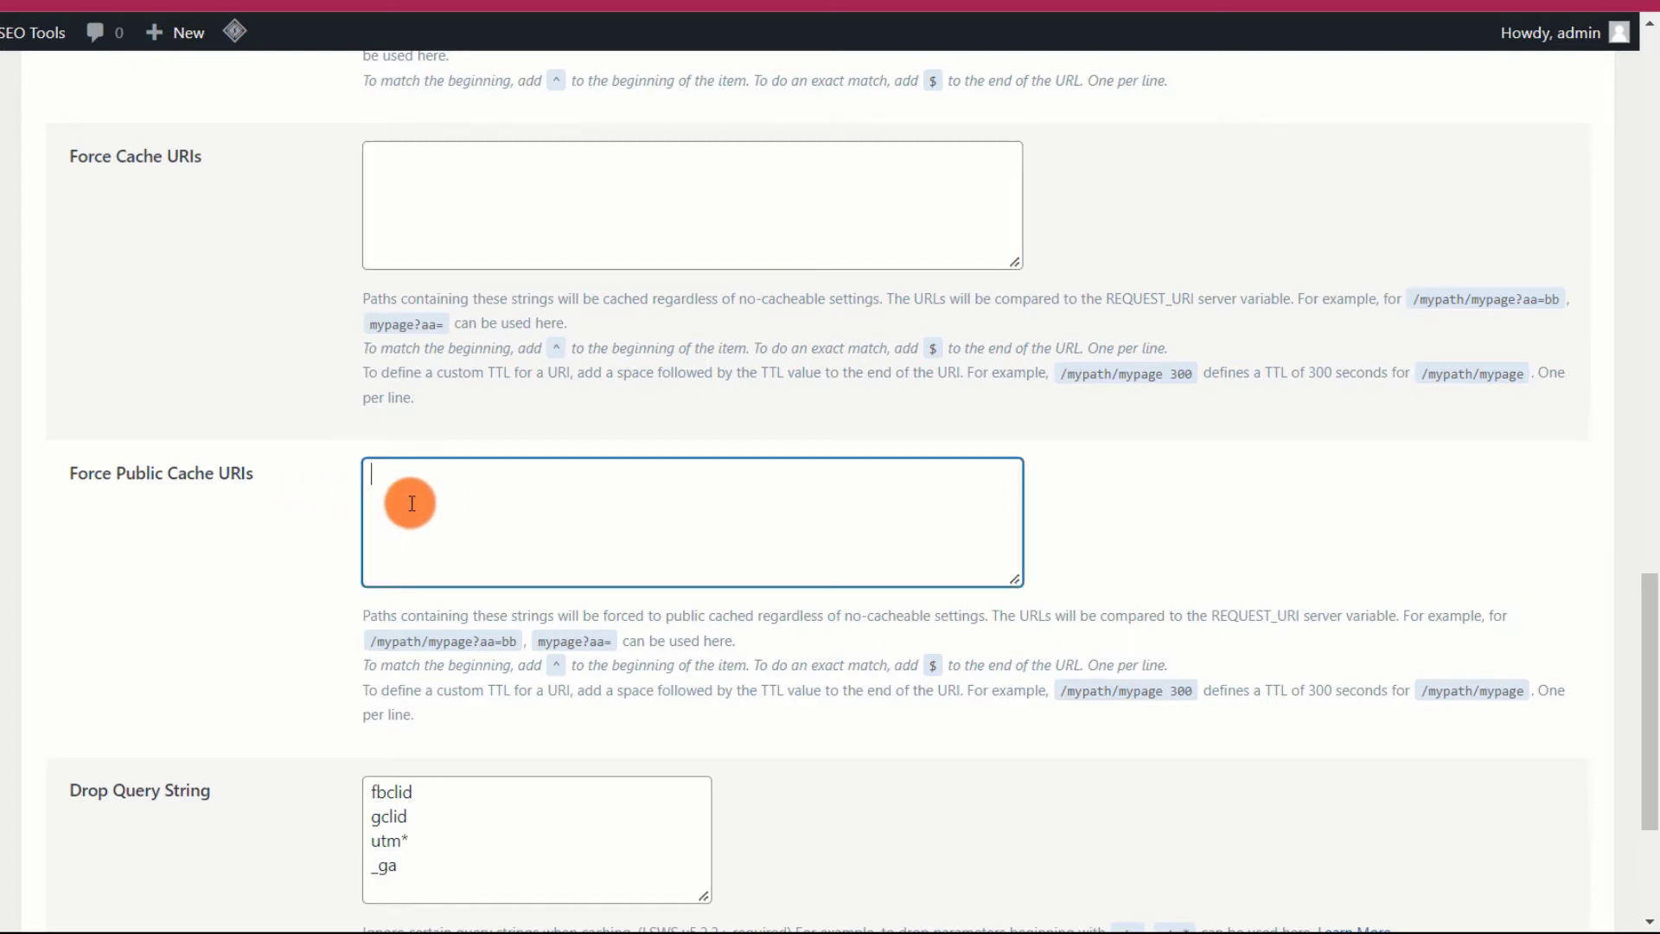
scroll(296, 506, "down", 3)
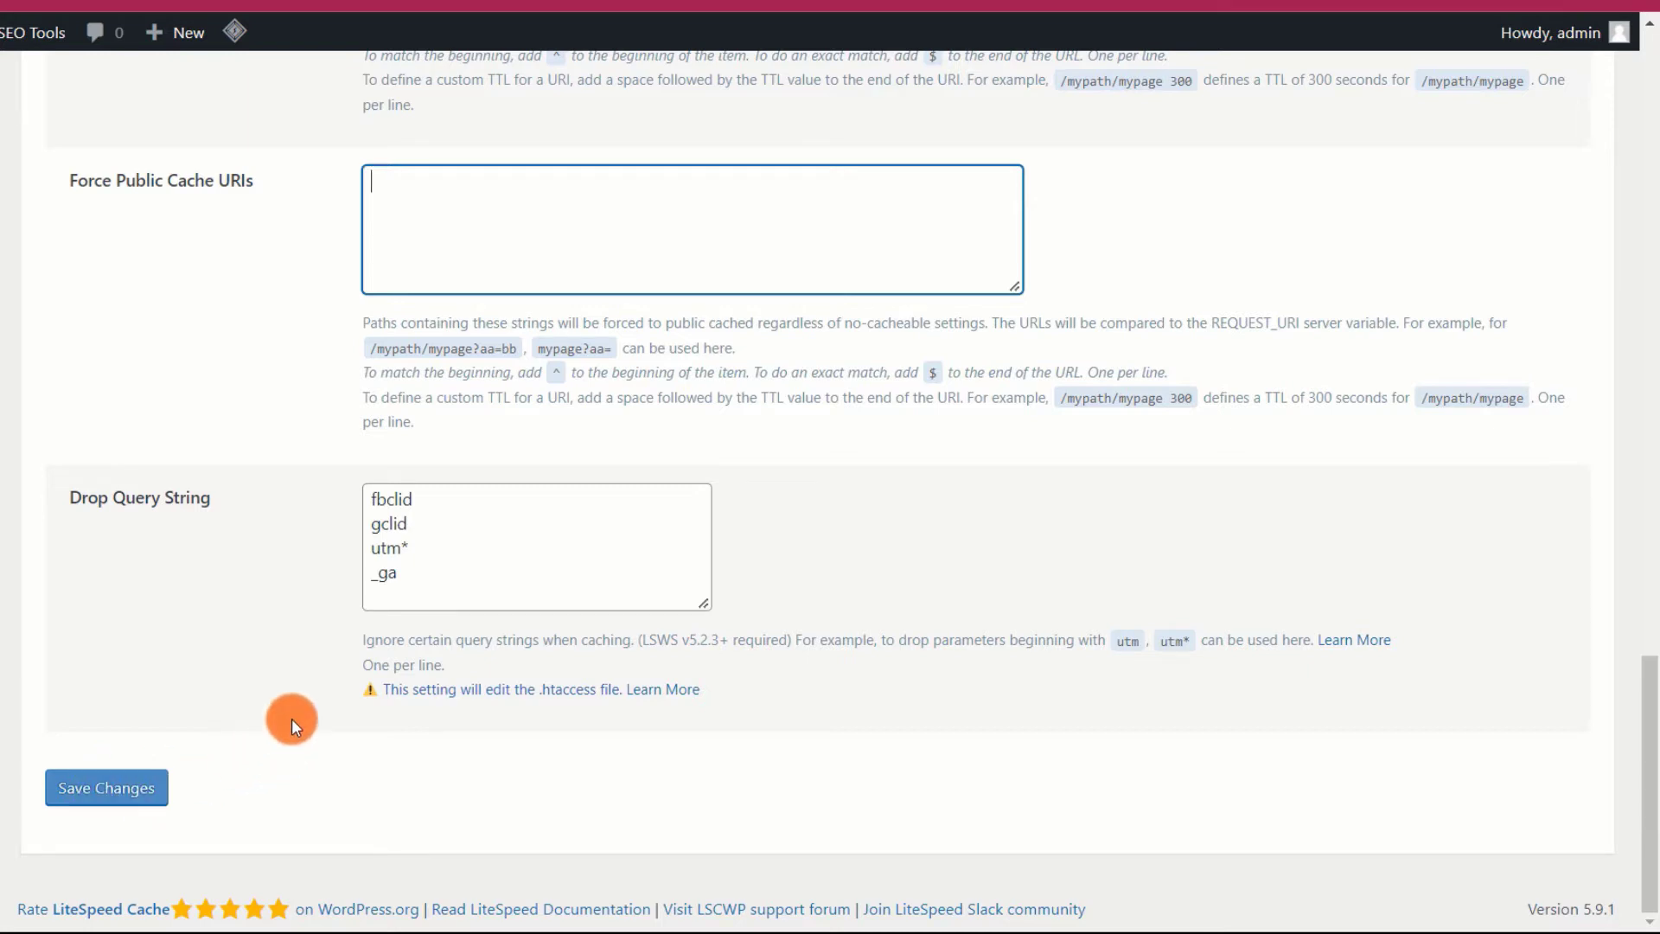
- Open the TTL settings and review the default public, private, front page, feed, REST and HTTP status code cache durations
scroll(295, 599, "up", 10)
scroll(296, 598, "up", 12)
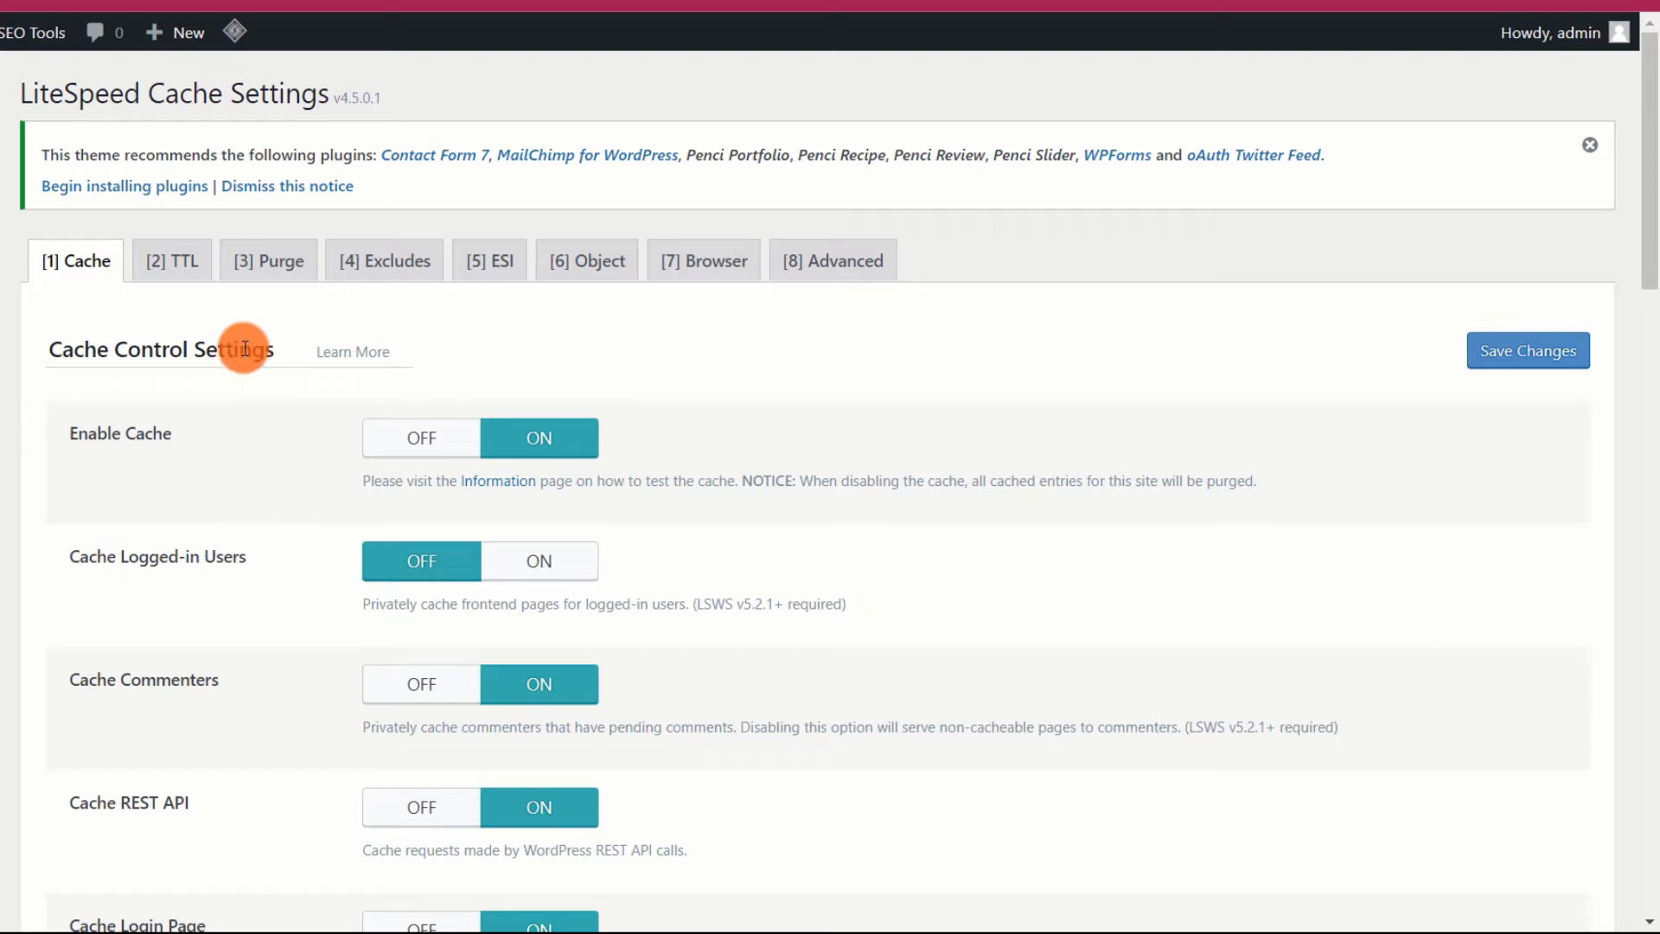
left_click(173, 281)
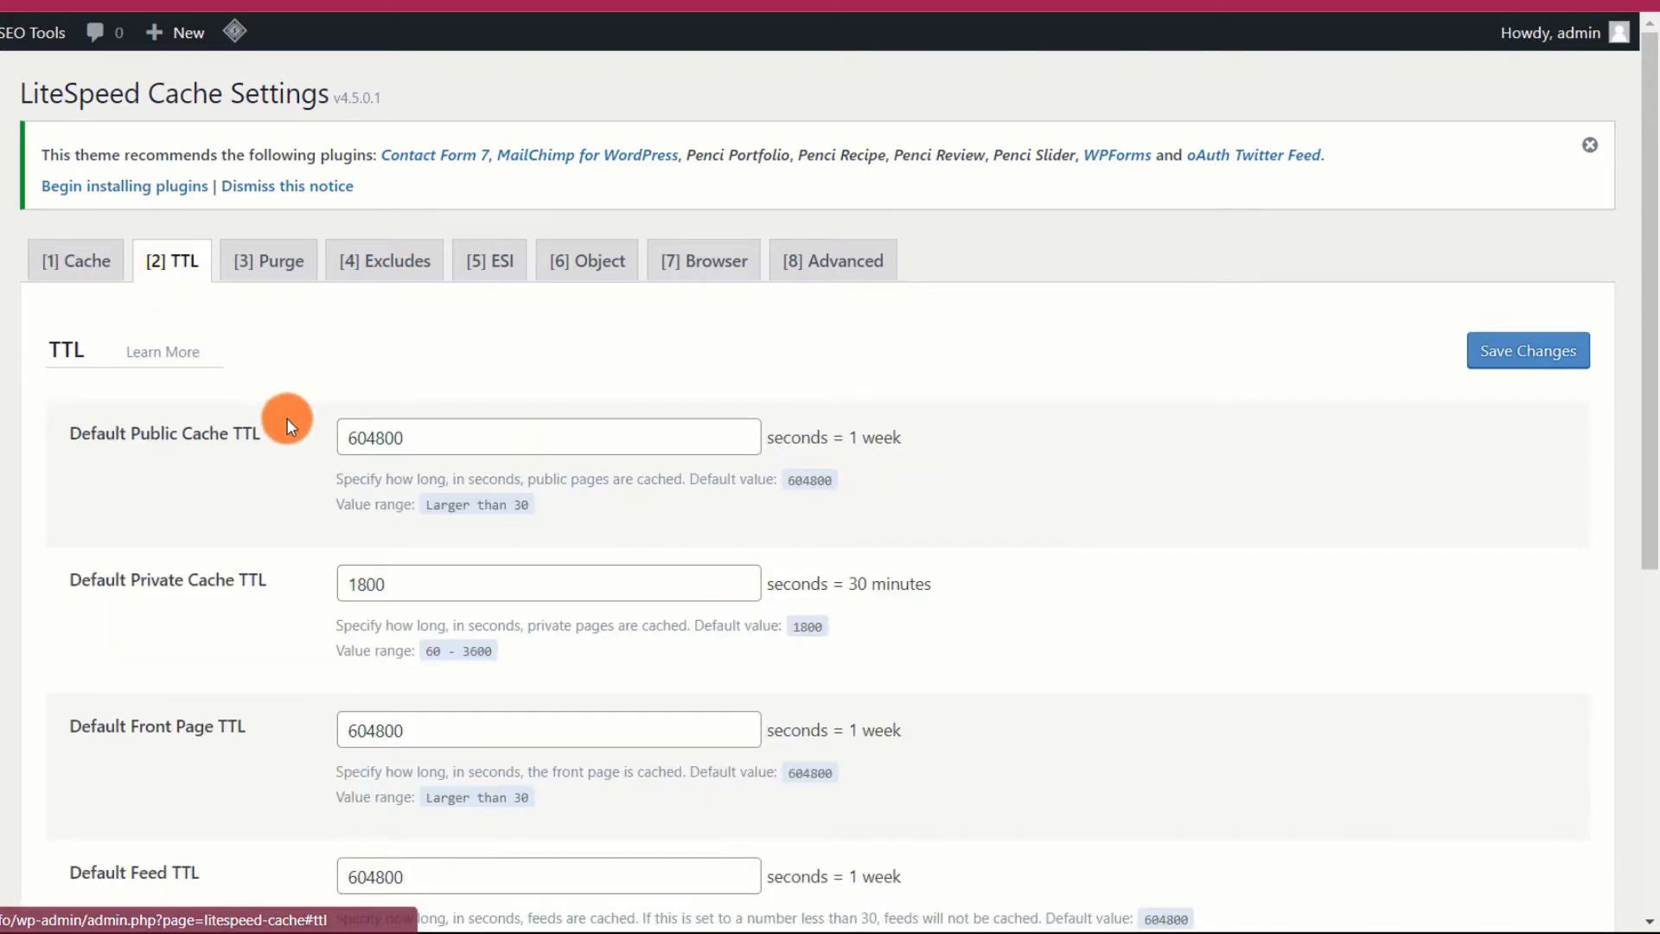
scroll(259, 531, "down", 6)
scroll(261, 532, "up", 5)
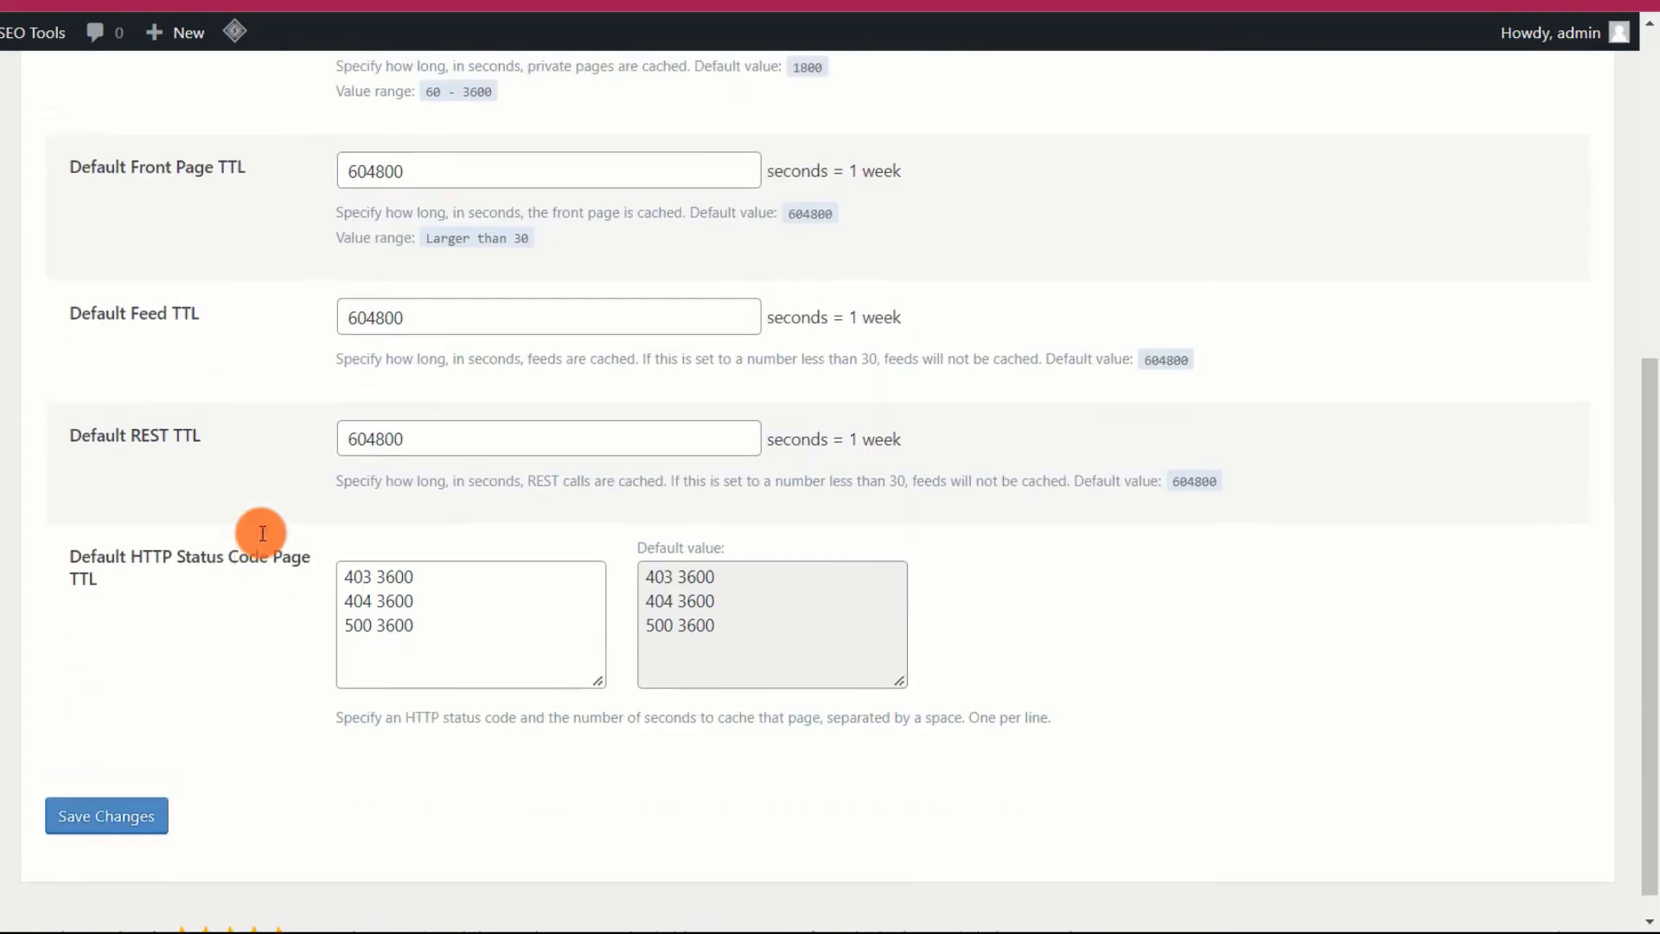
scroll(261, 532, "down", 5)
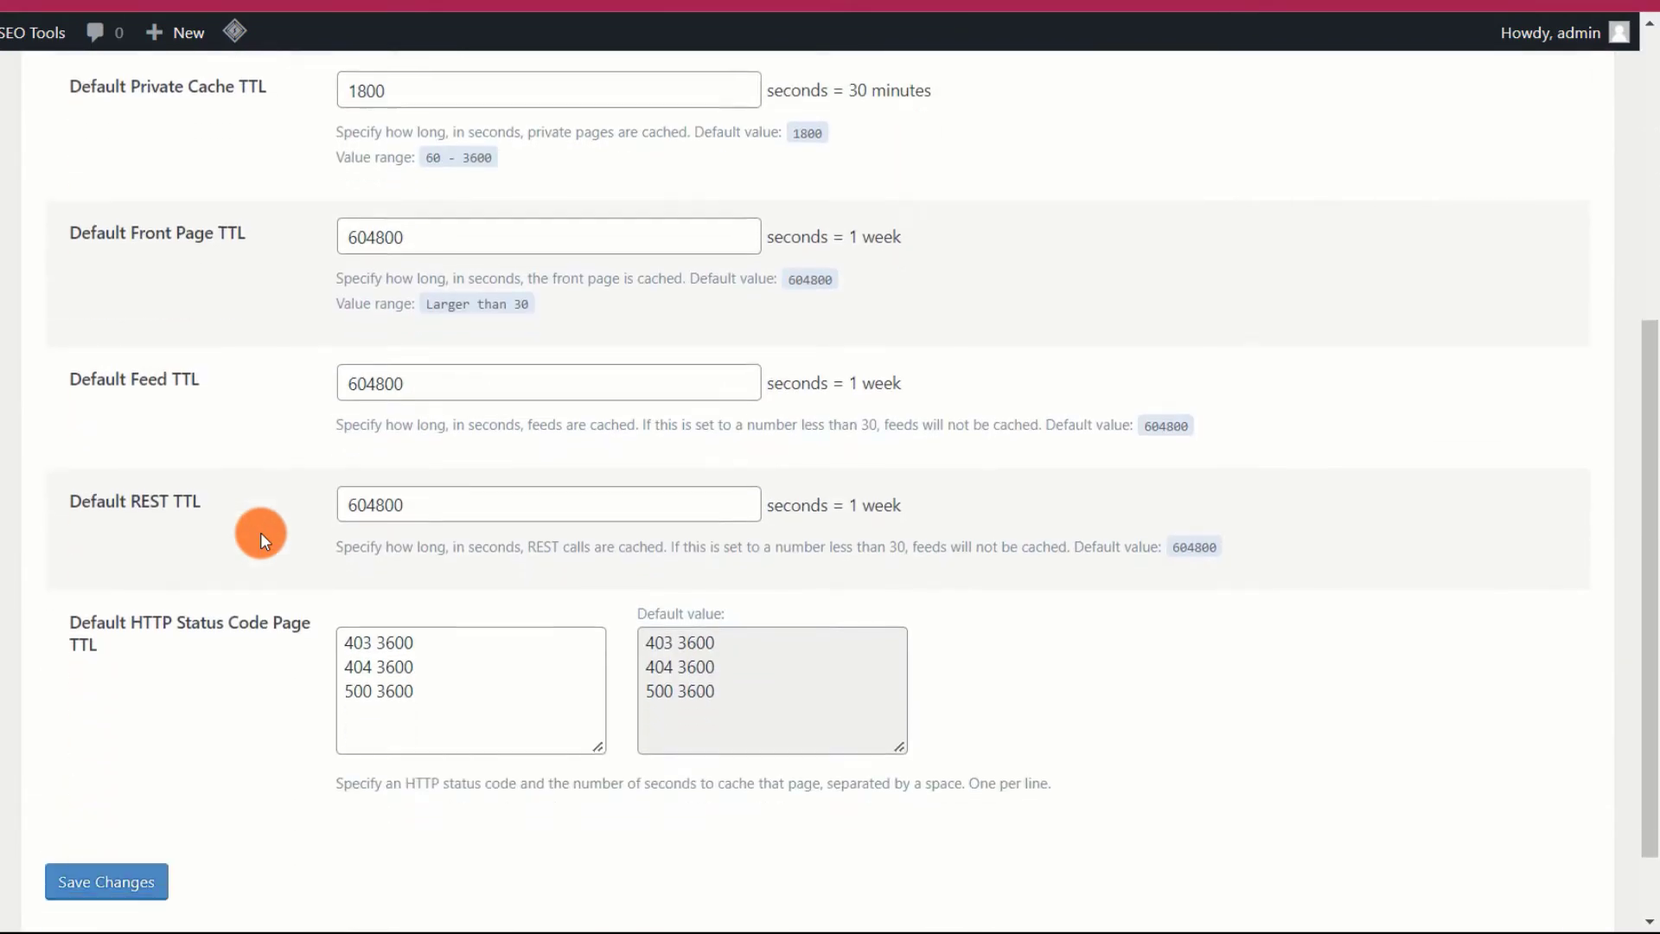
scroll(261, 531, "up", 4)
scroll(261, 531, "up", 3)
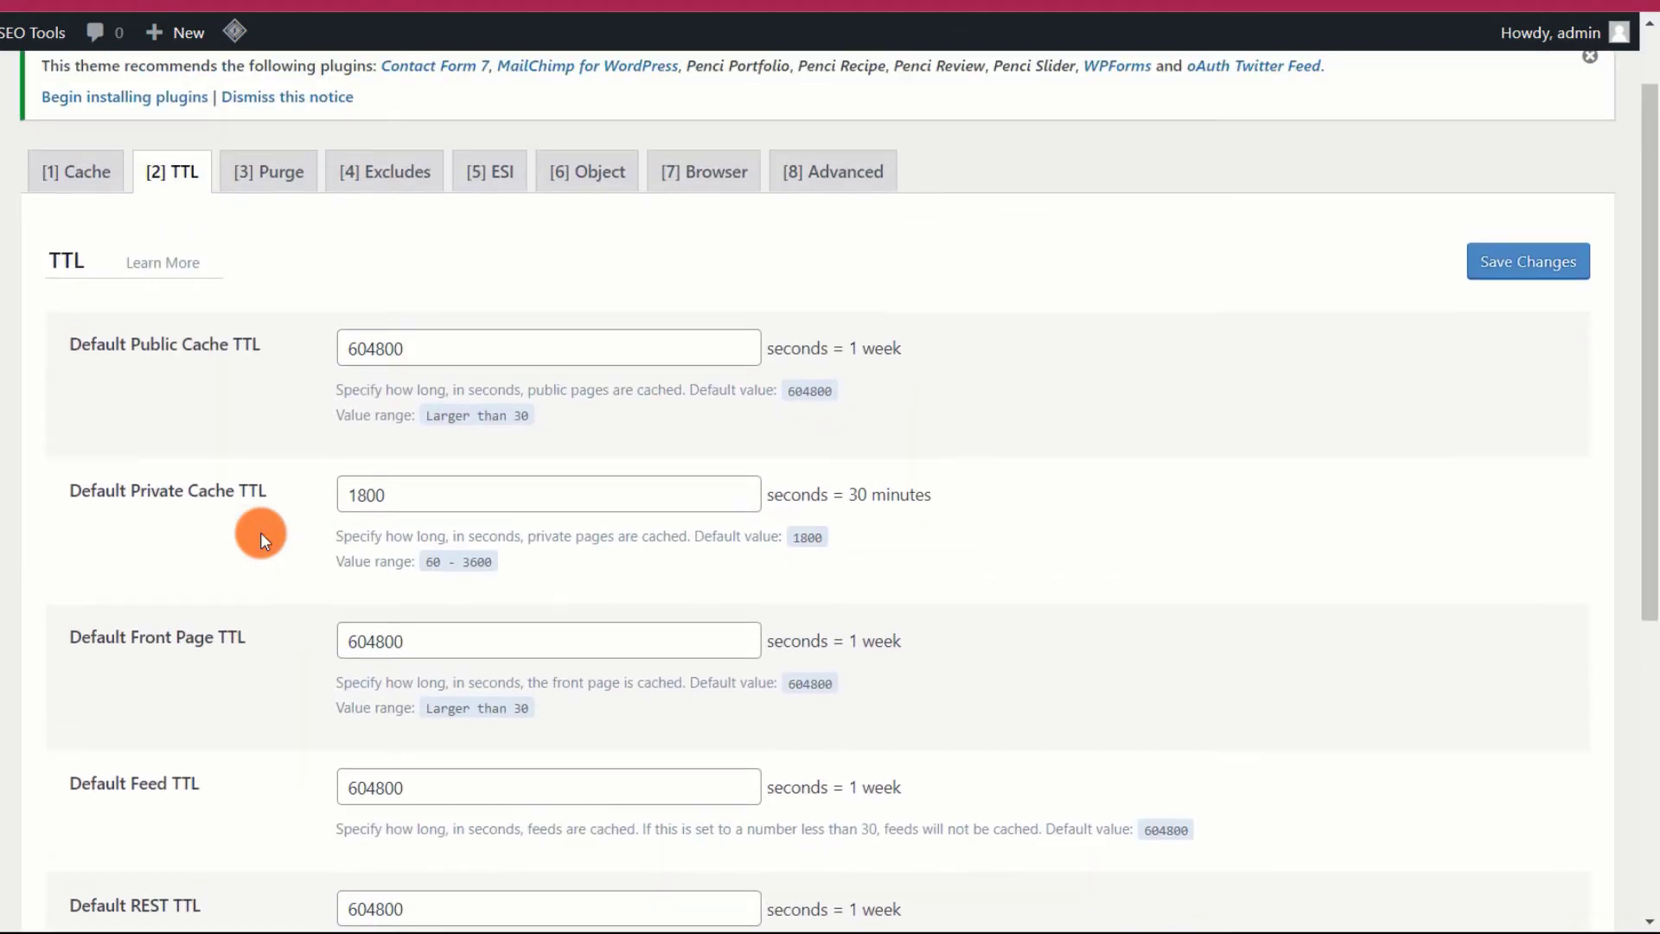
scroll(255, 479, "down", 4)
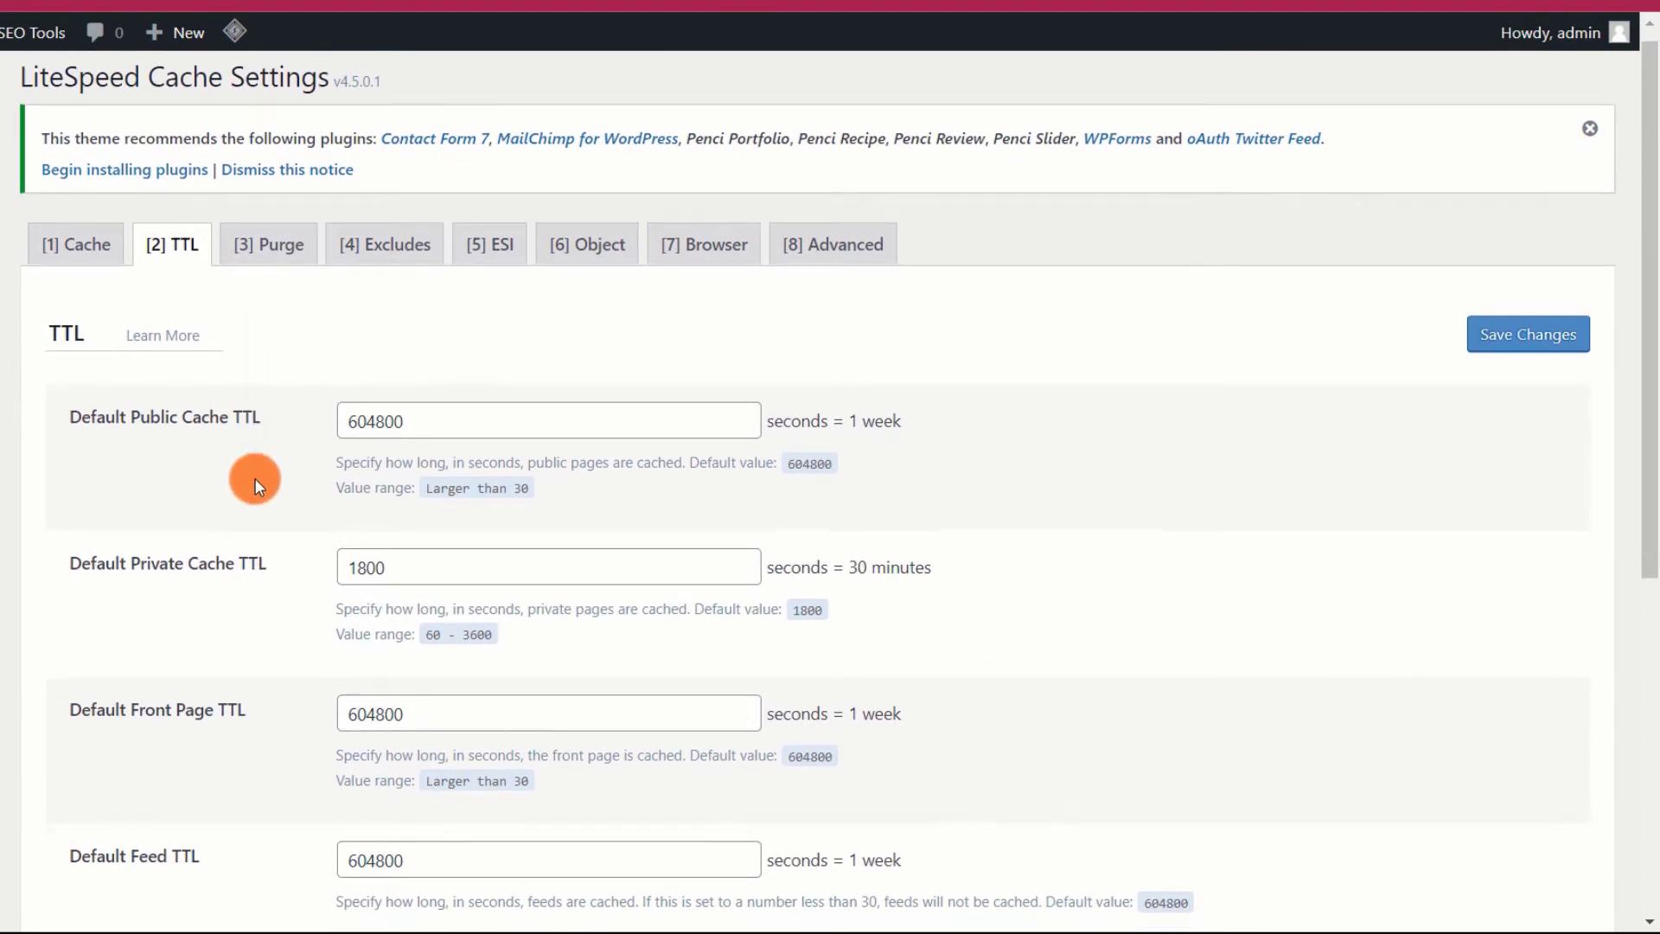
scroll(256, 478, "up", 2)
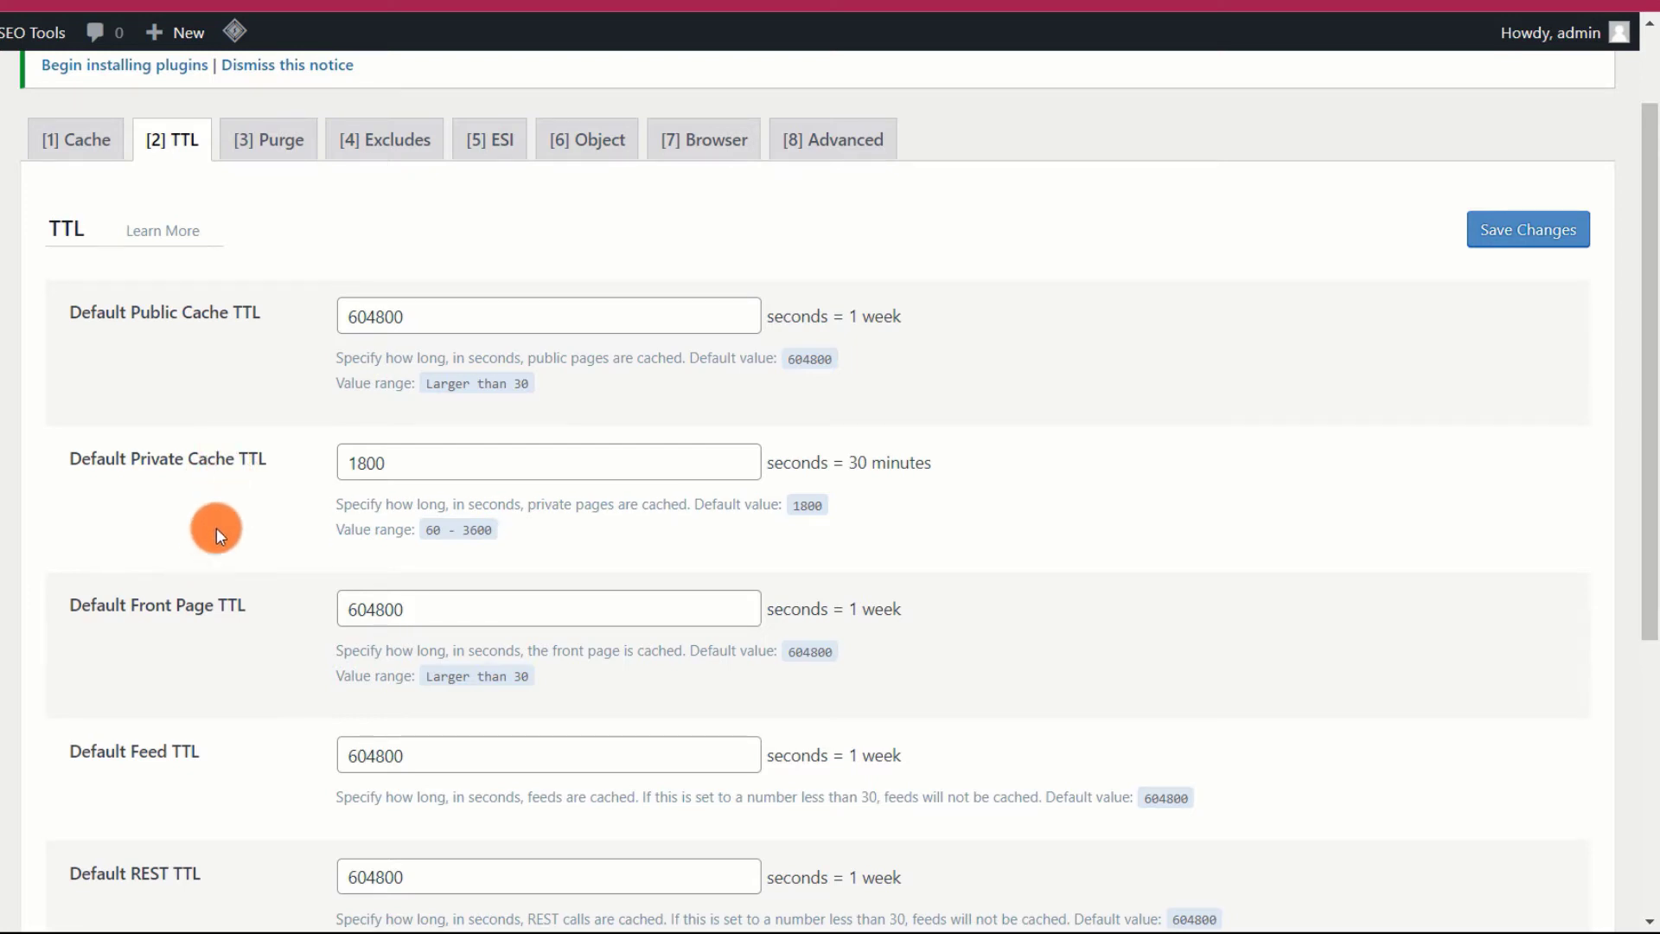
scroll(283, 535, "down", 2)
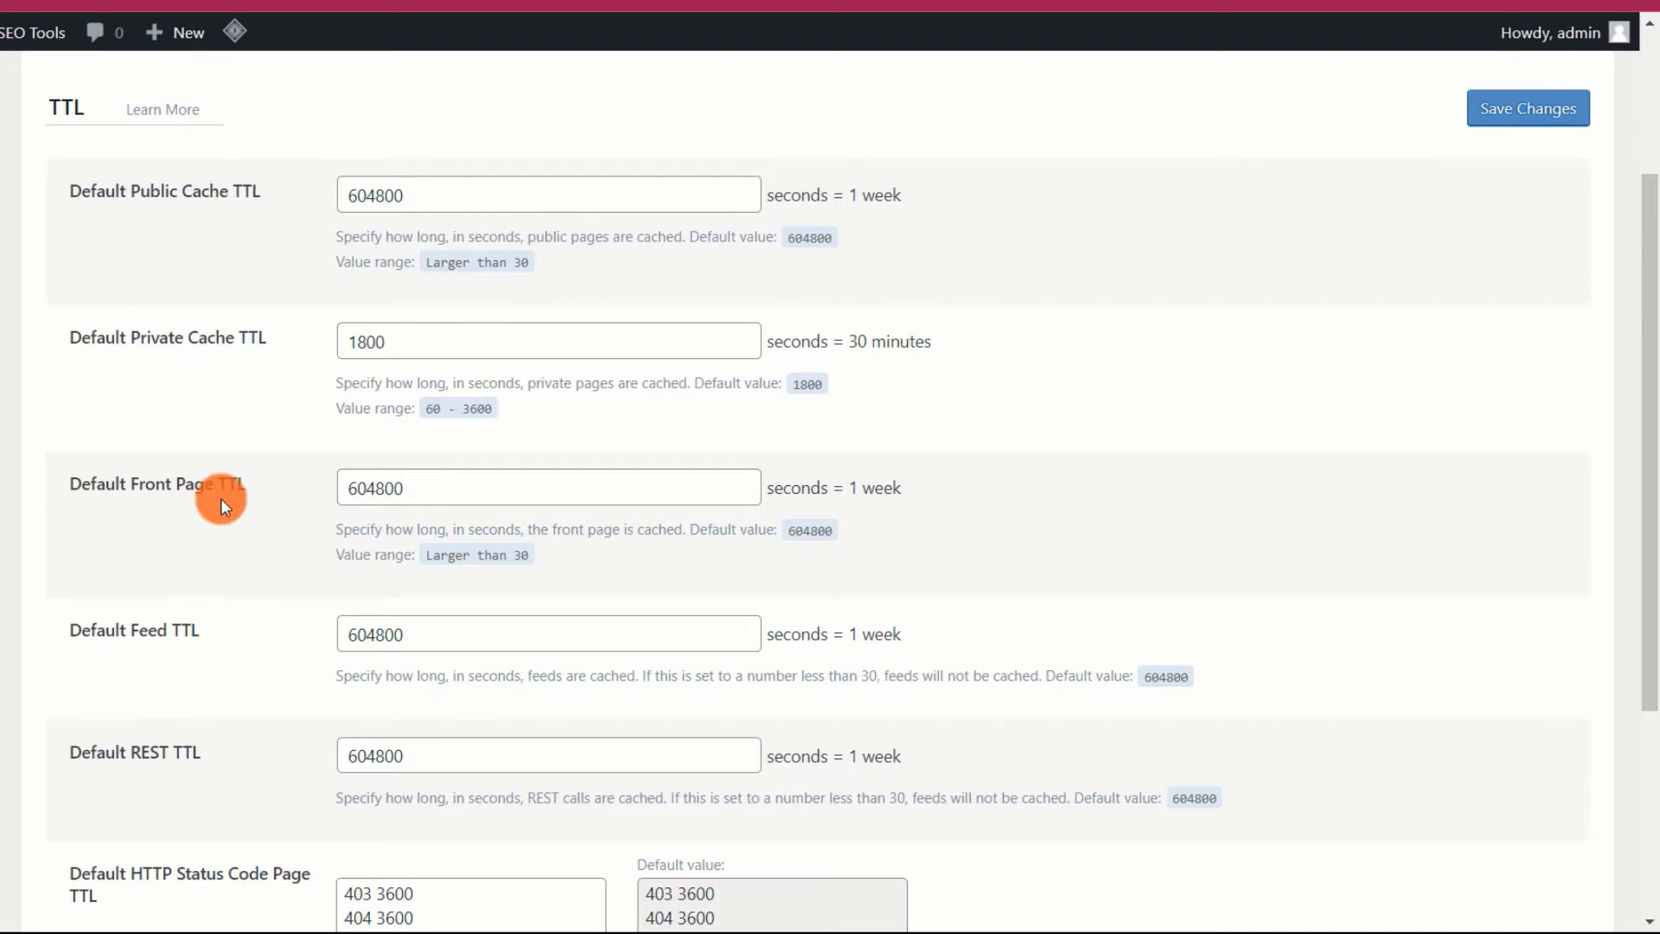
scroll(278, 562, "down", 3)
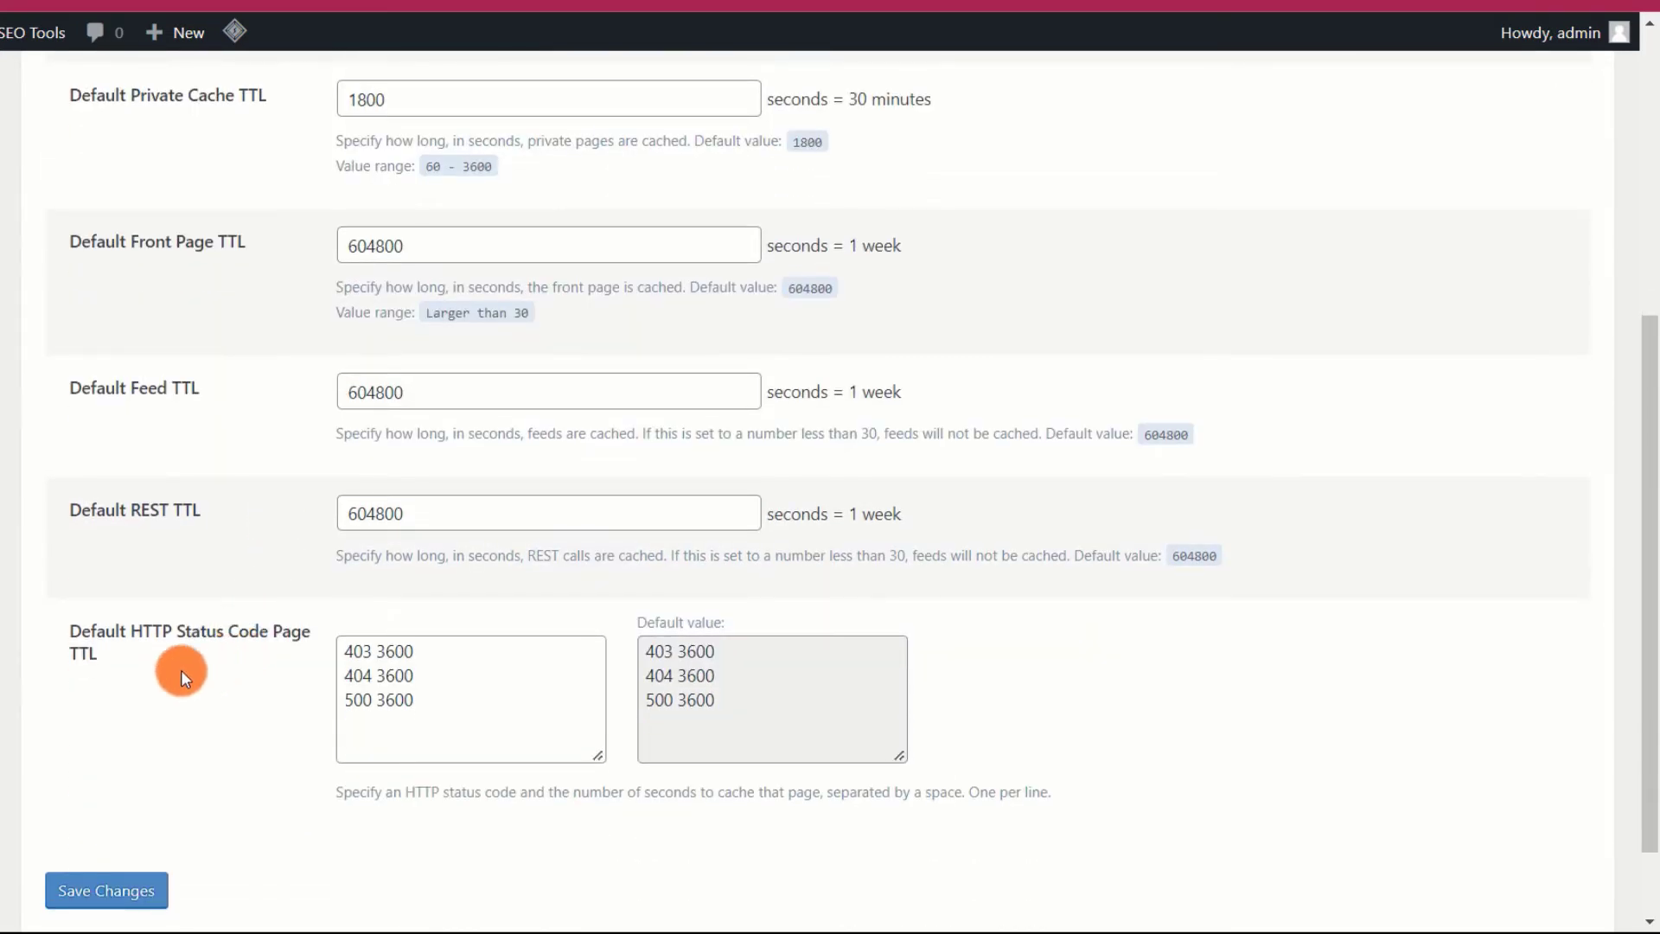
- Open the Purge settings, review the auto purge rules for publish/update, and turn on Serve Stale
scroll(251, 643, "up", 5)
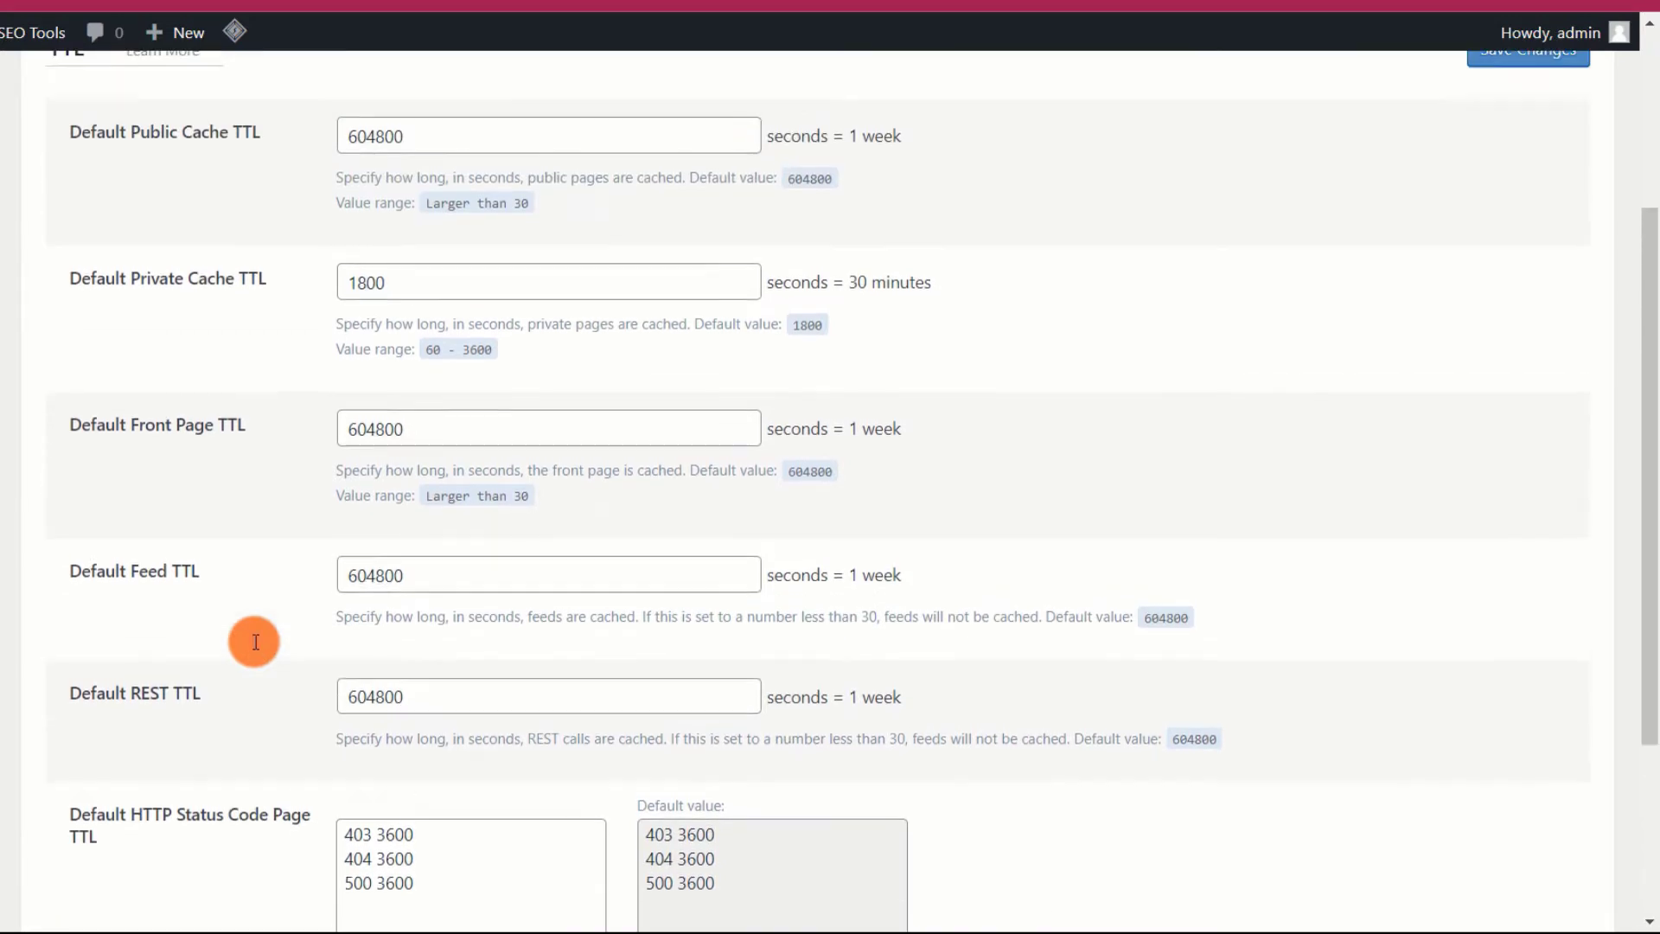
left_click(288, 264)
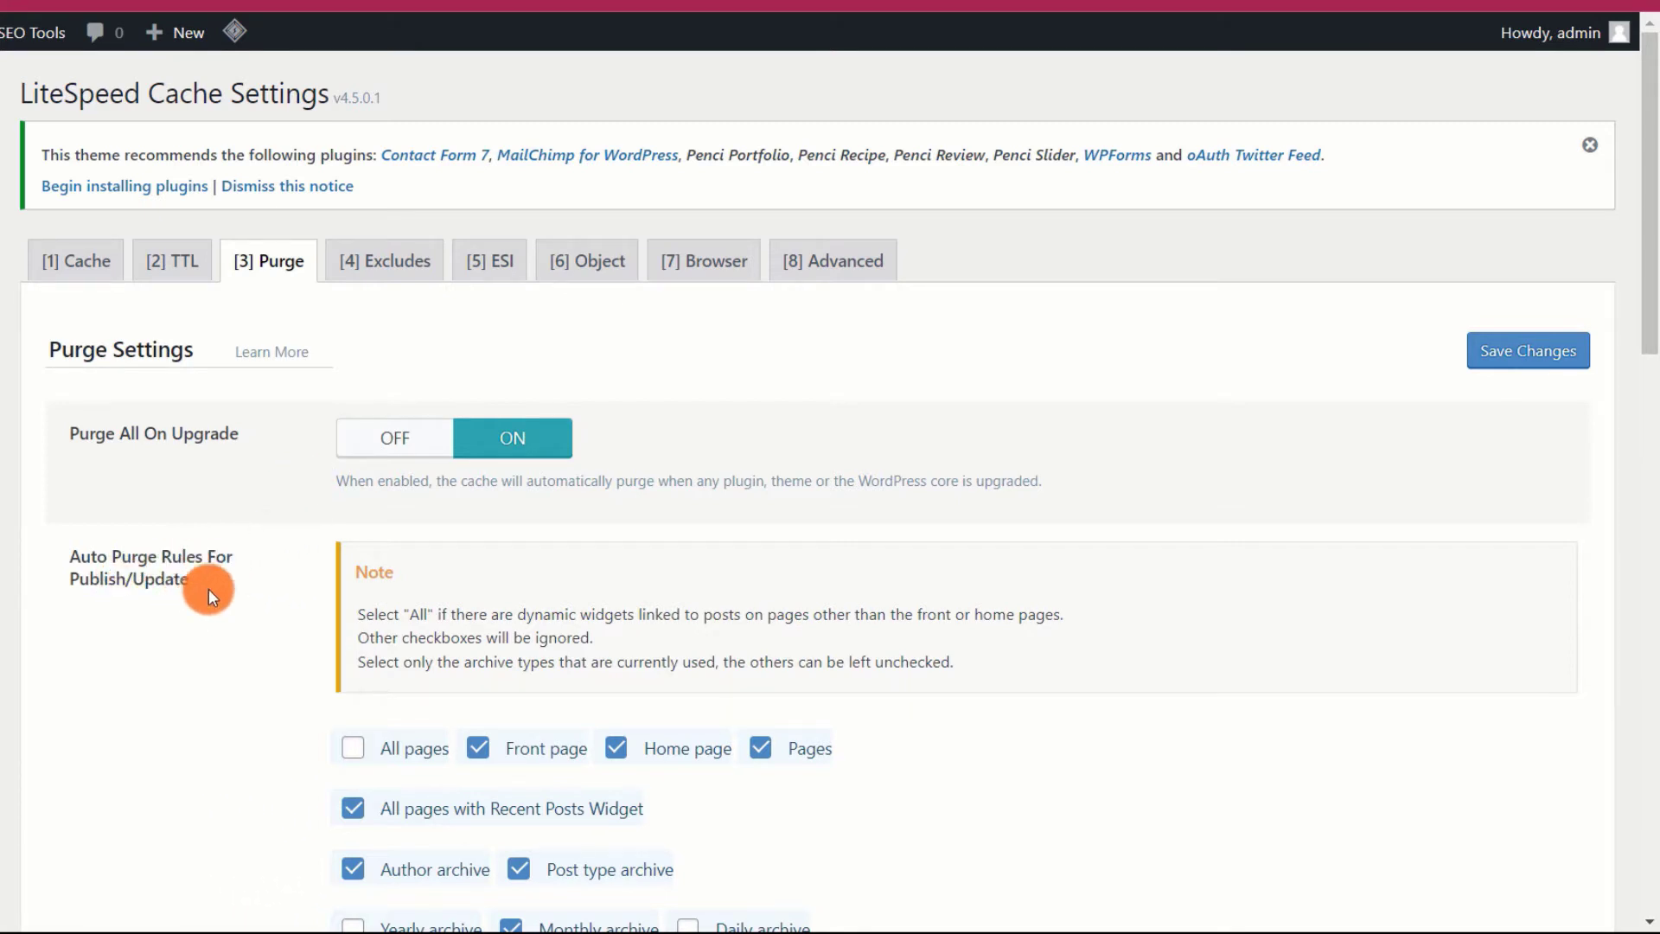
scroll(236, 569, "down", 2)
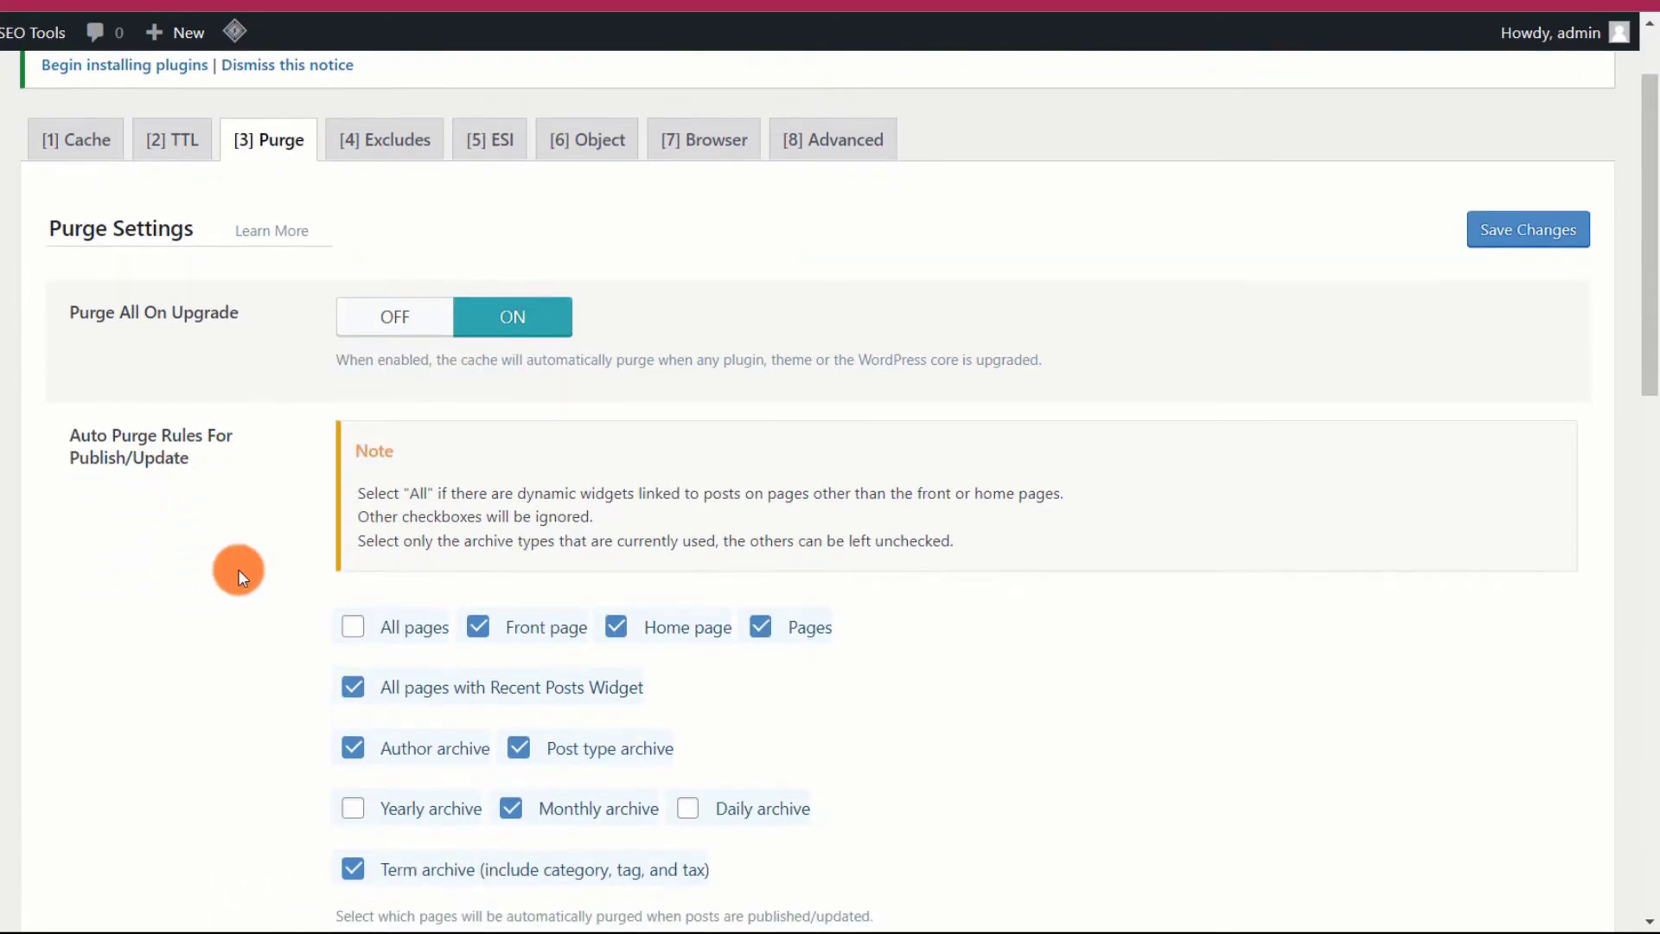
scroll(247, 407, "down", 2)
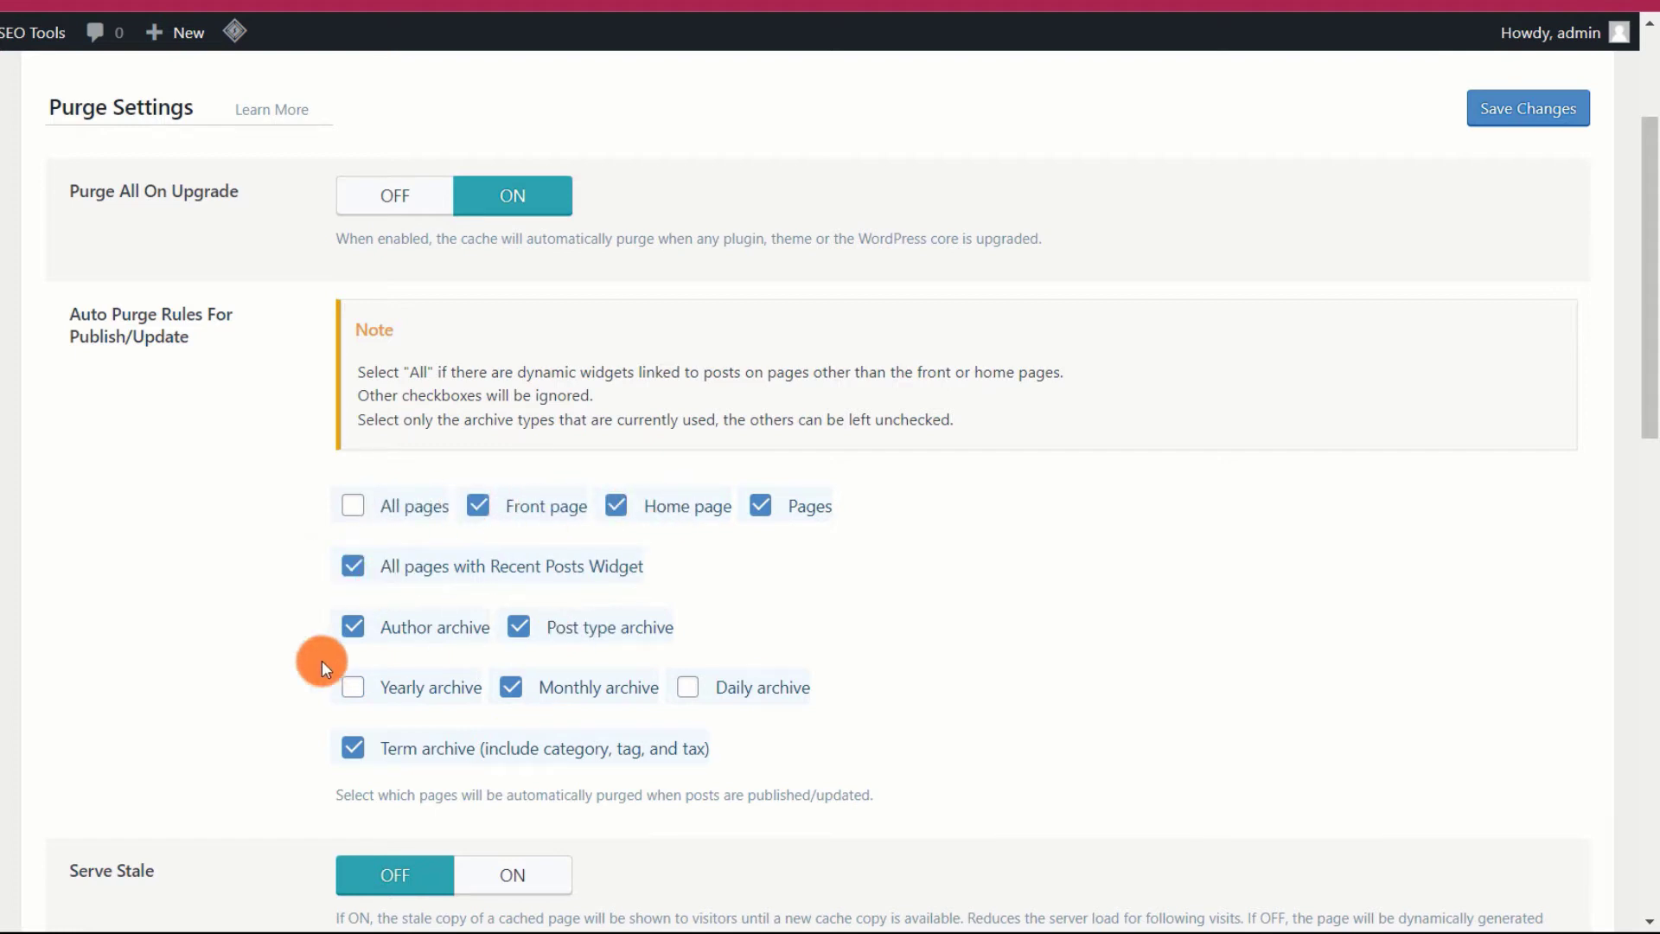
scroll(223, 529, "down", 5)
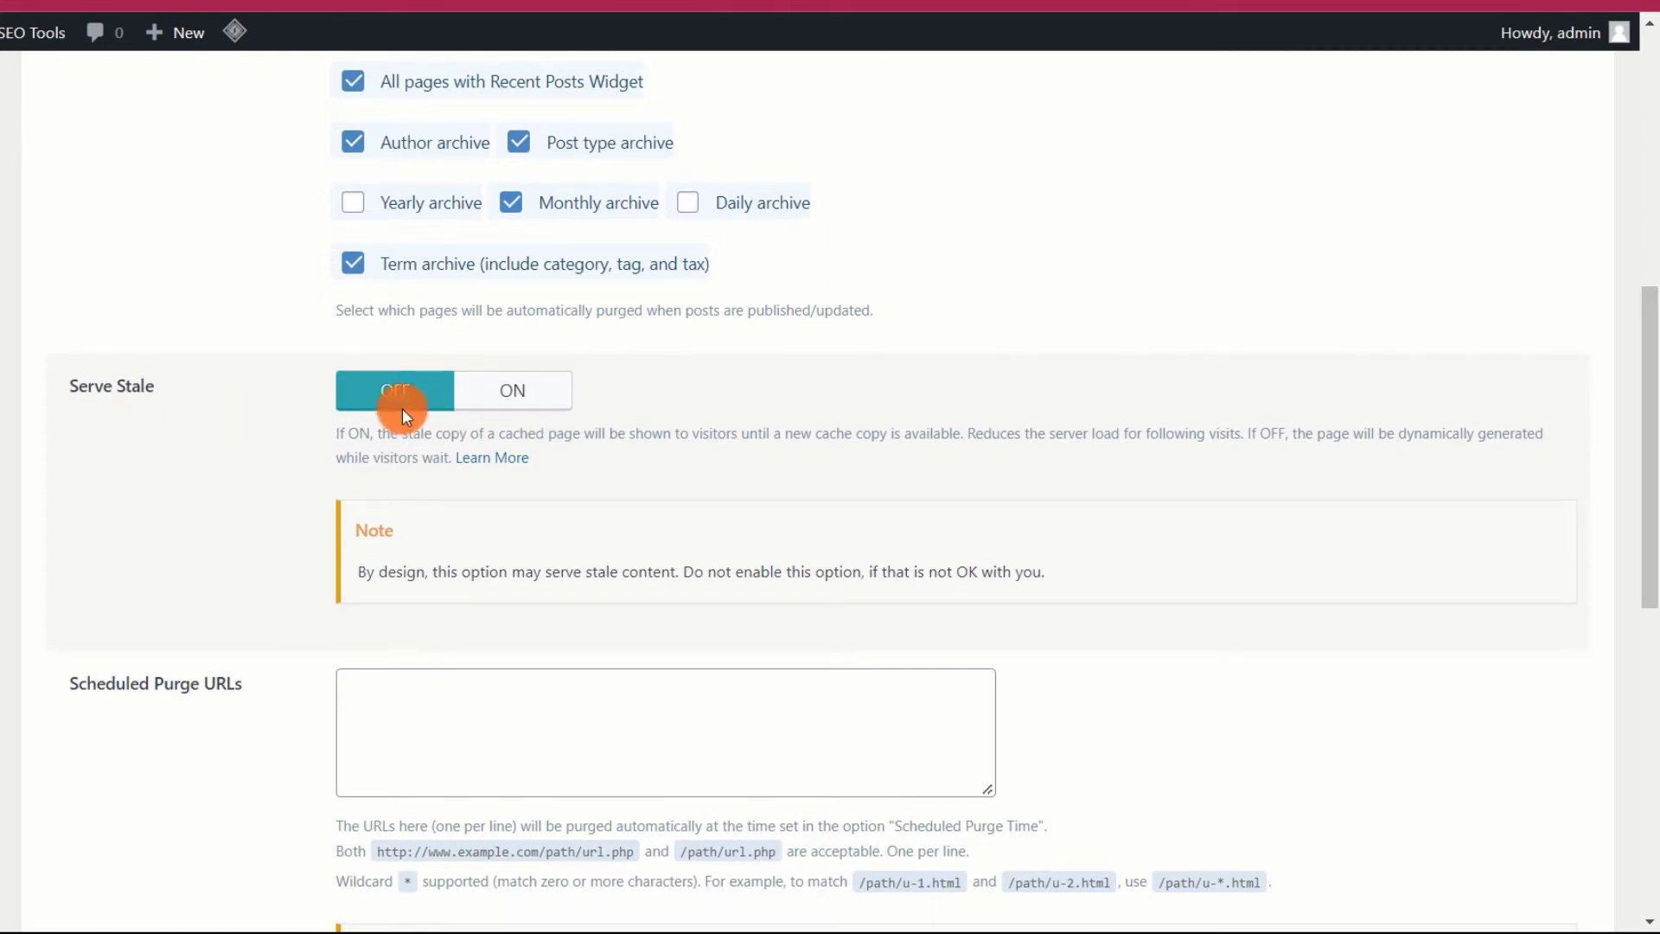
left_click(531, 397)
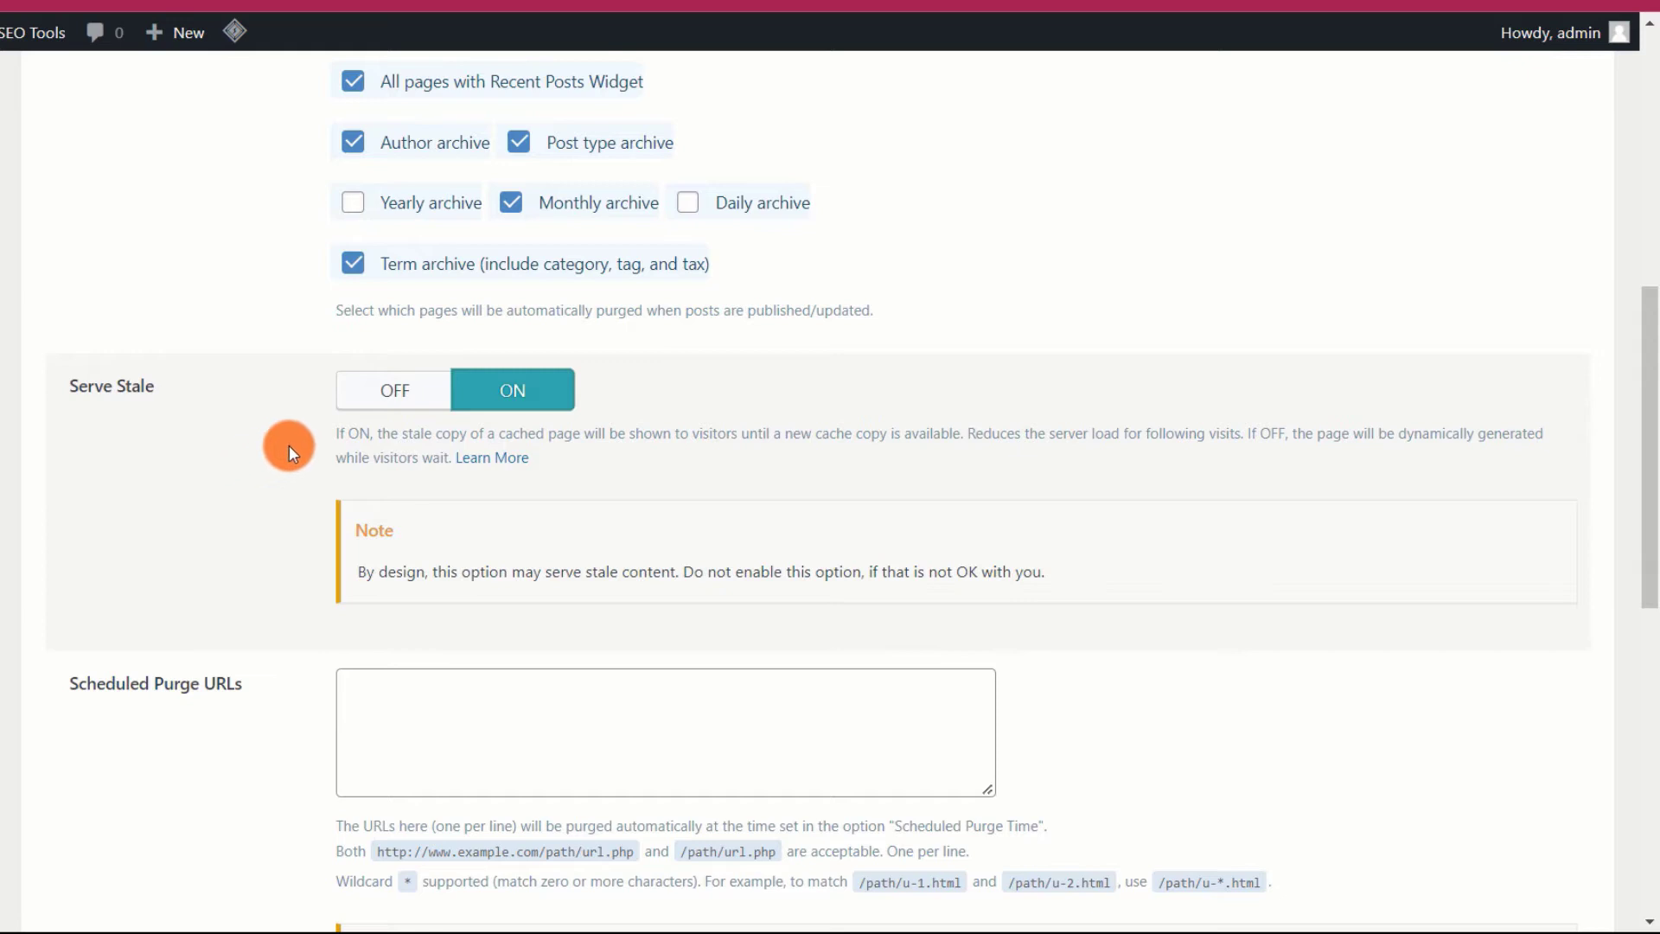
- Examine the Scheduled Purge URLs, Scheduled Purge Time and Purge All Hooks settings
scroll(282, 449, "down", 1)
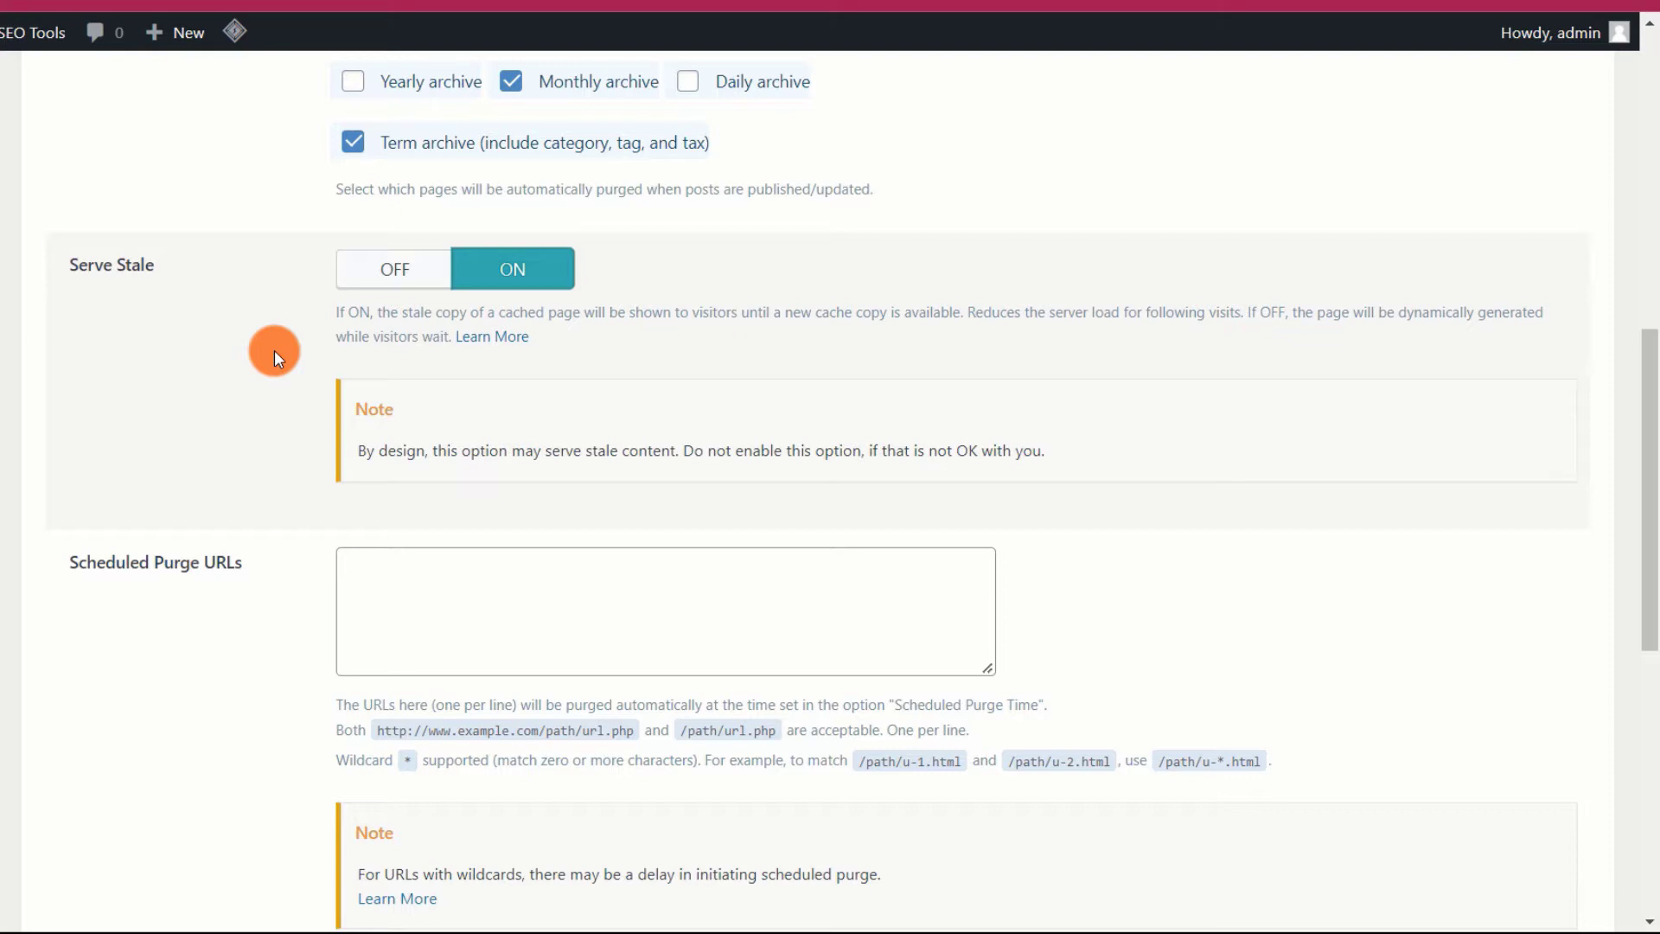
scroll(273, 350, "down", 2)
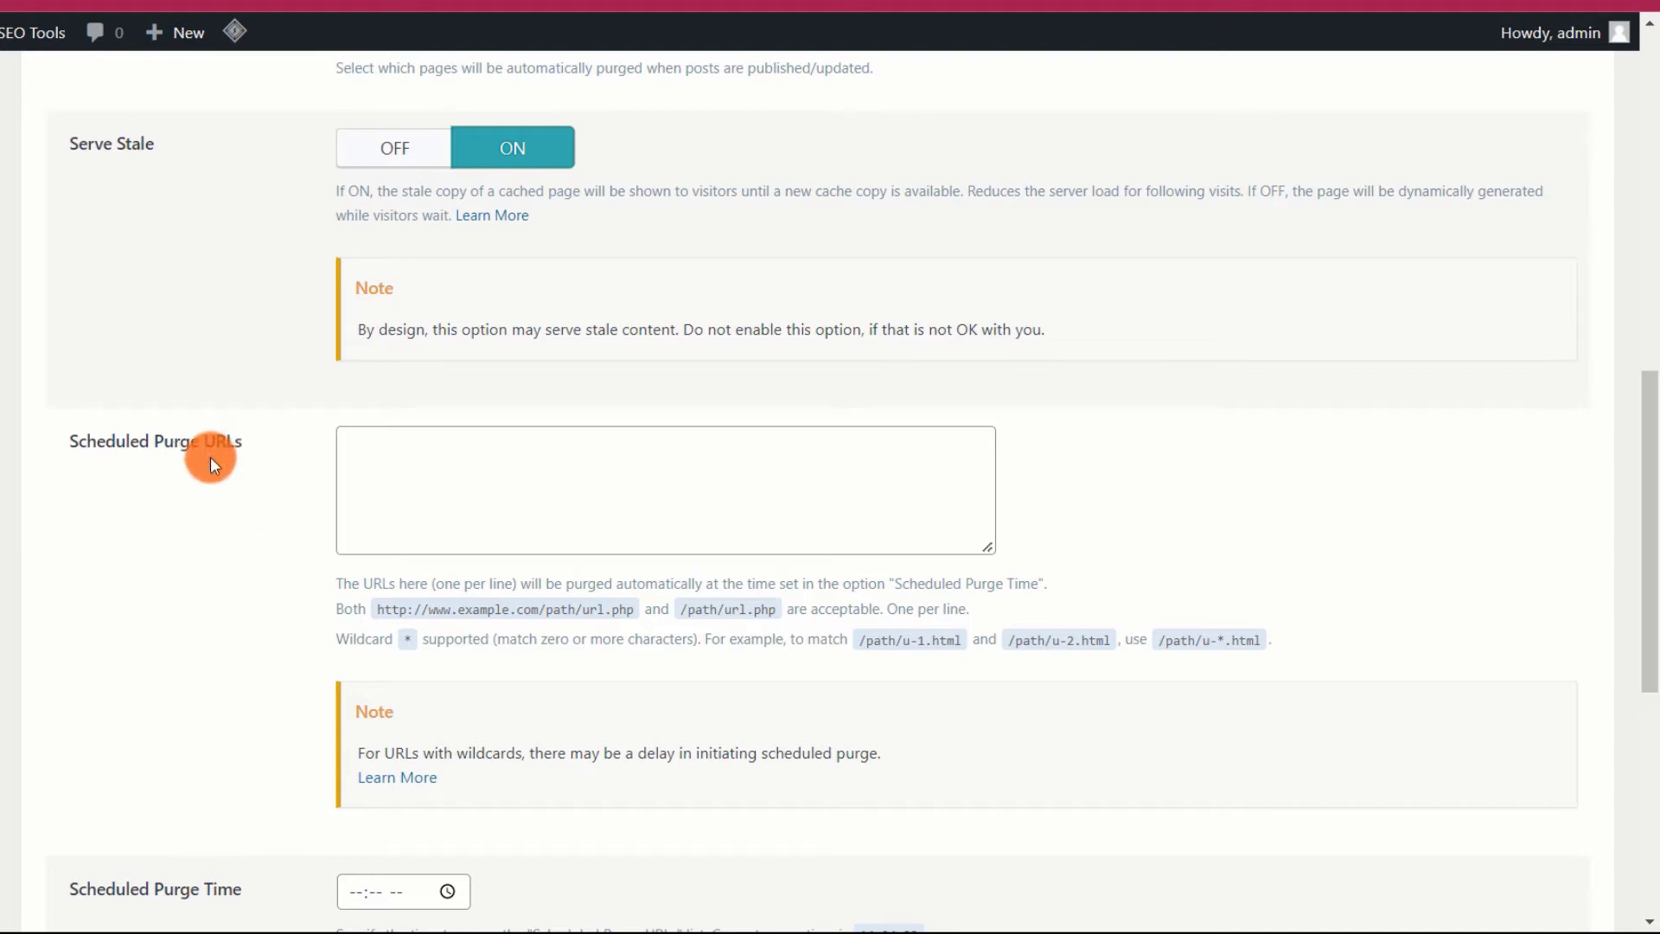
left_click(421, 459)
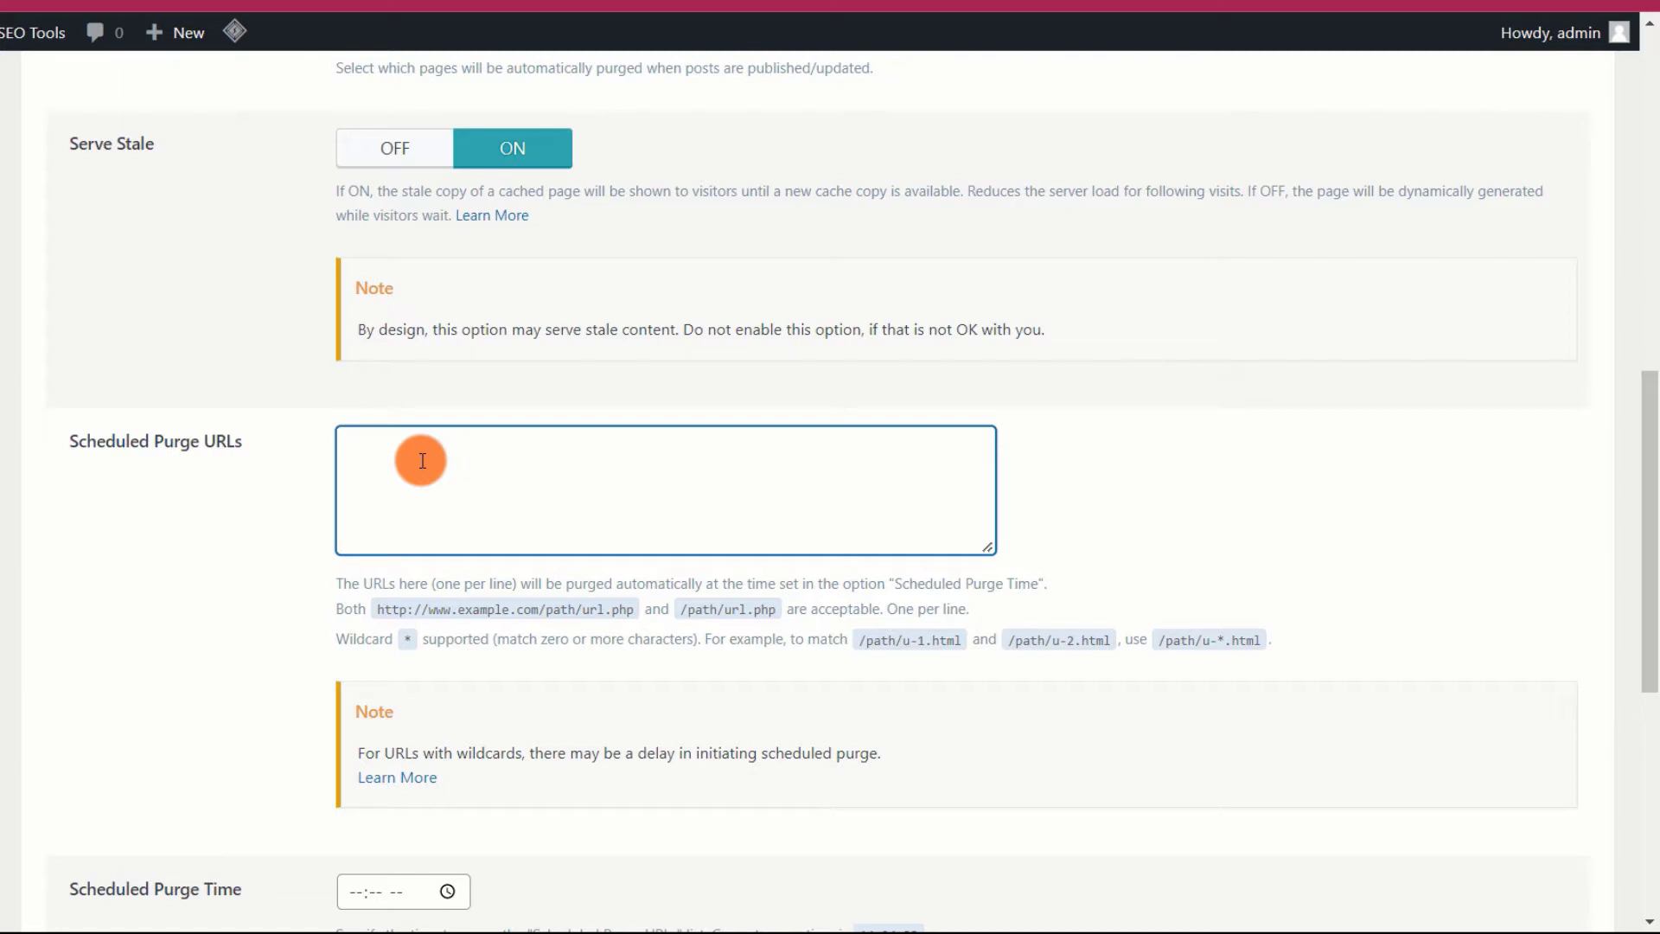
scroll(252, 489, "down", 4)
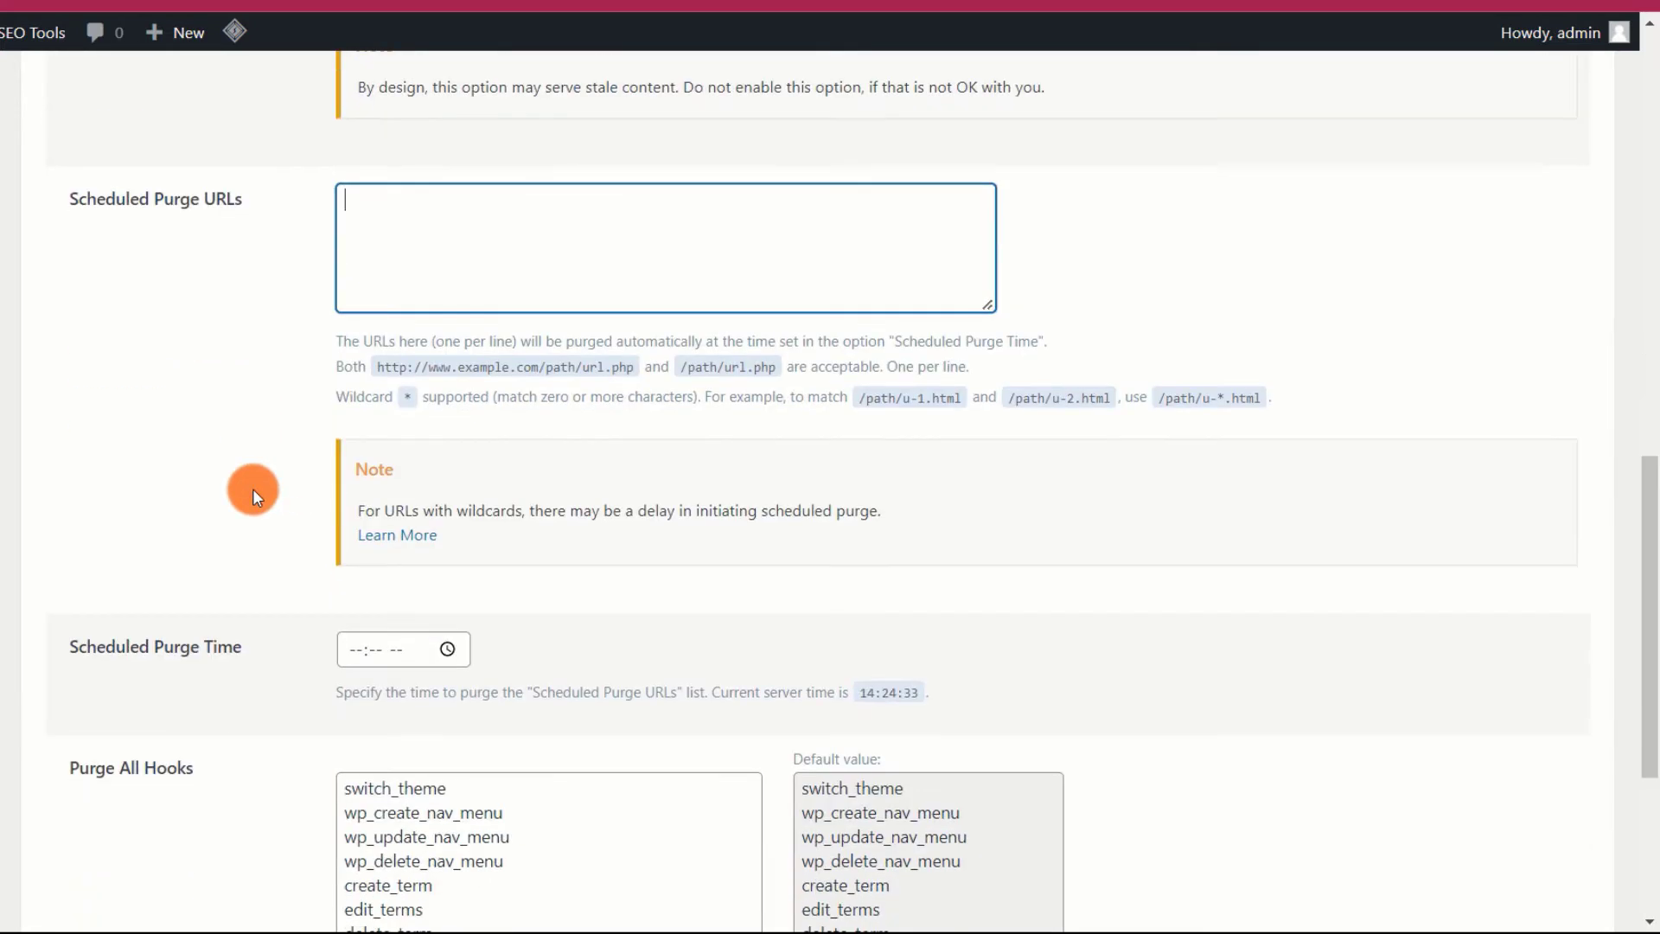
scroll(246, 517, "down", 1)
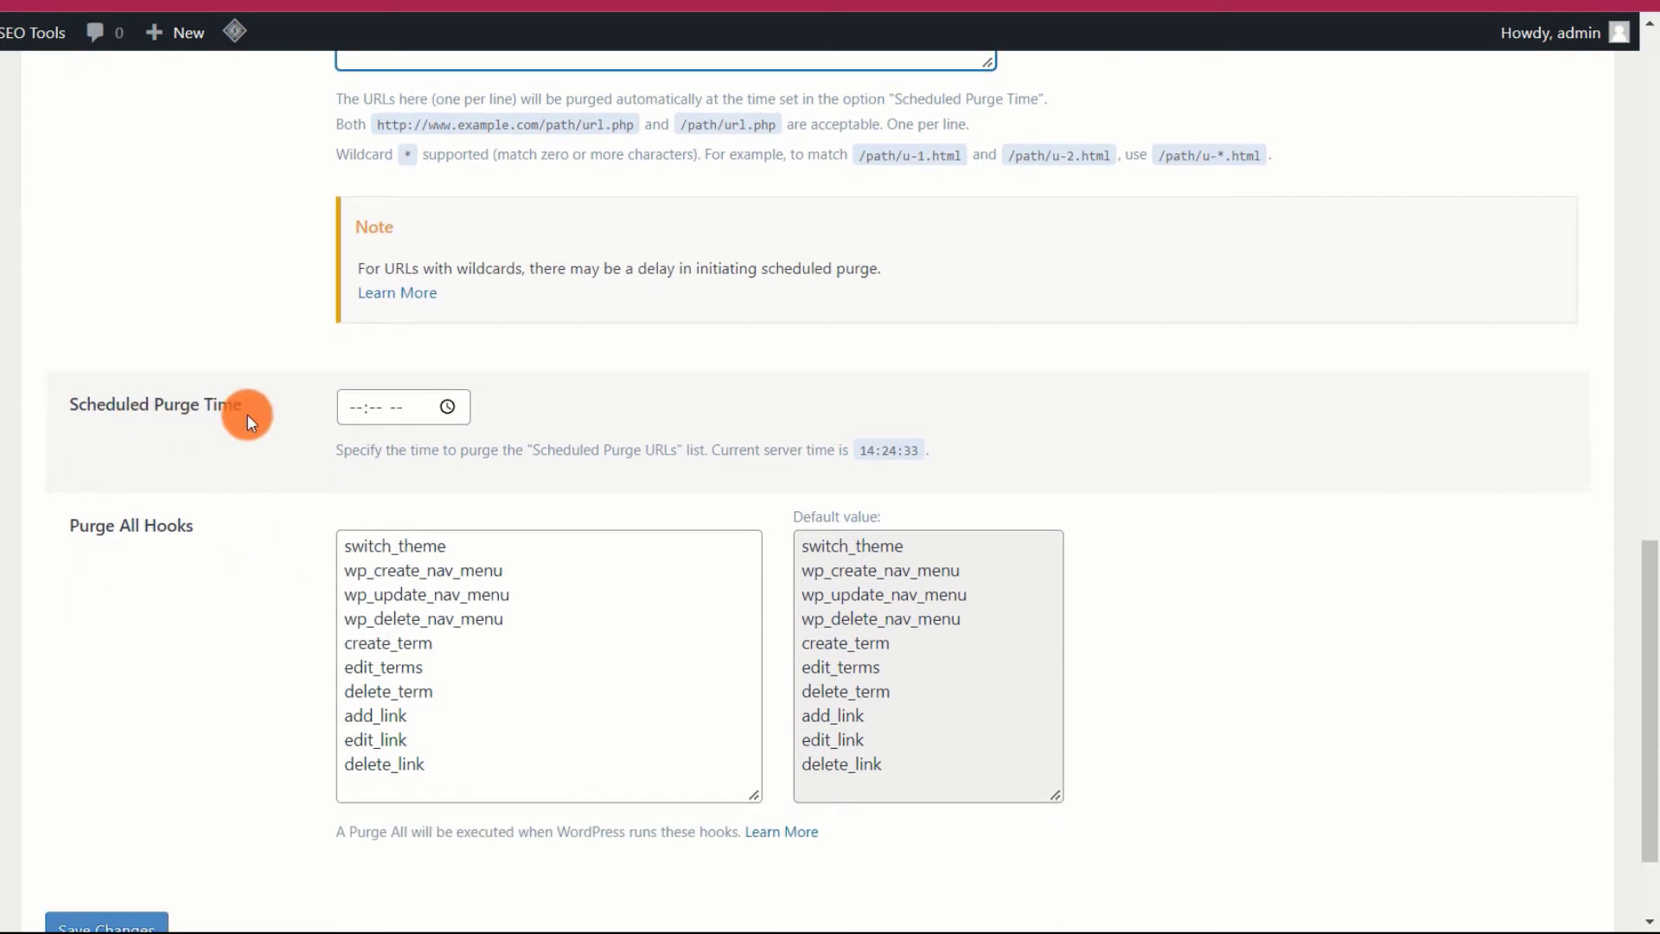
left_click(397, 408)
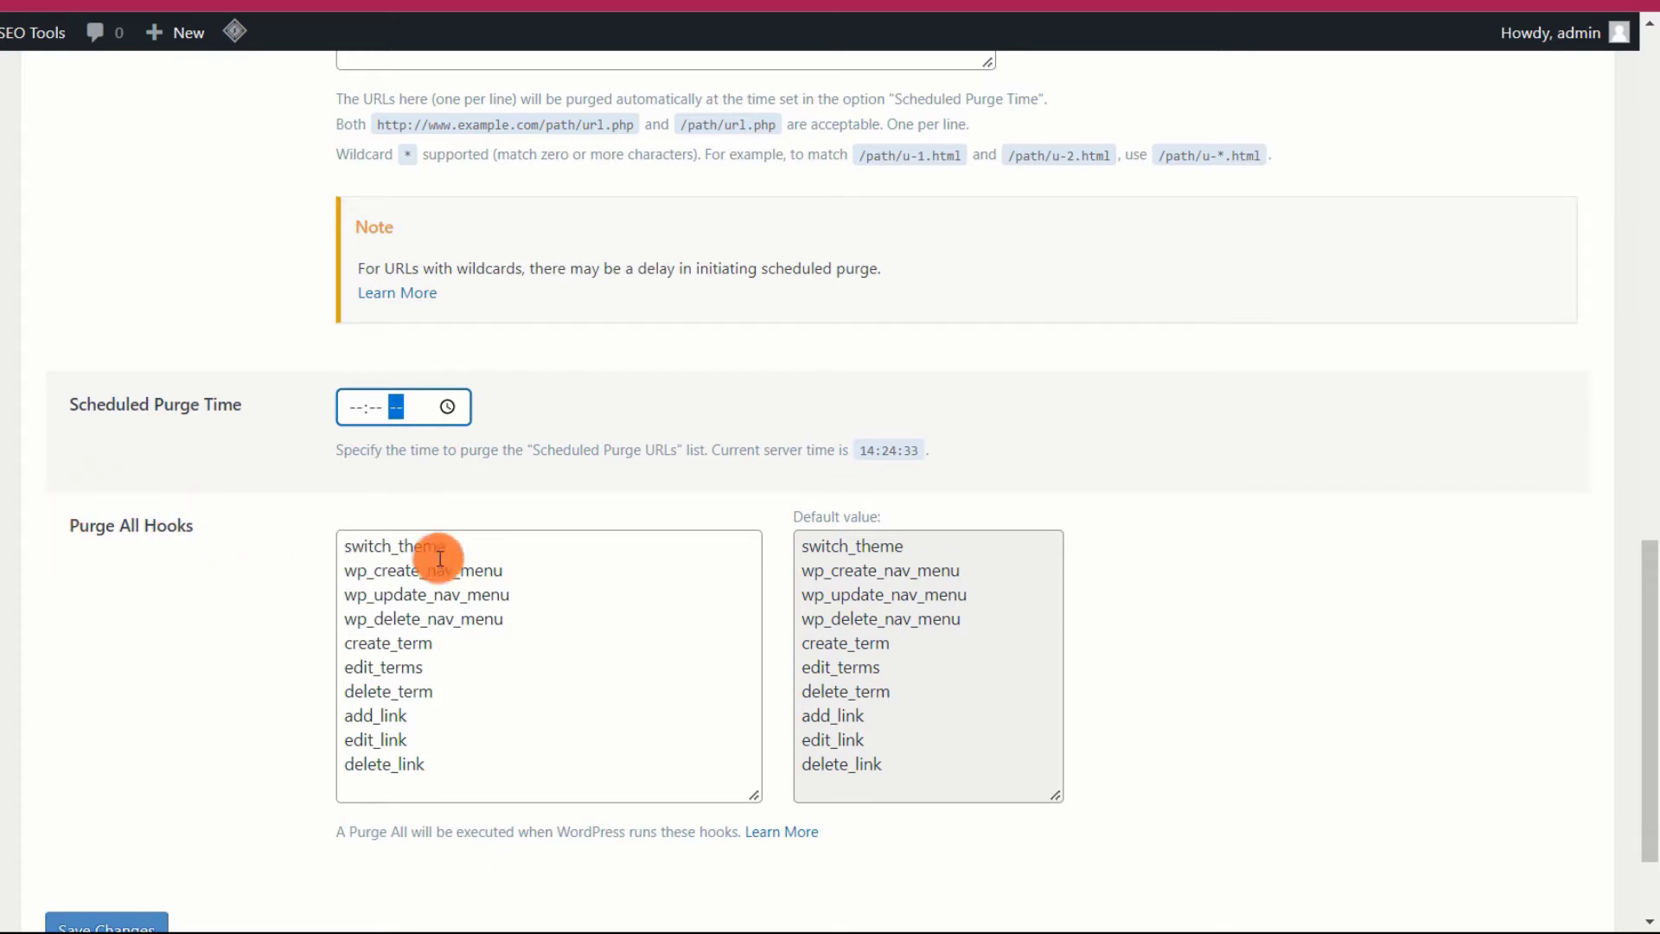
- Review the hook names listed under Purge All Hooks at the end of the Purge settings
left_click_drag(530, 738, 351, 542)
left_click(227, 536)
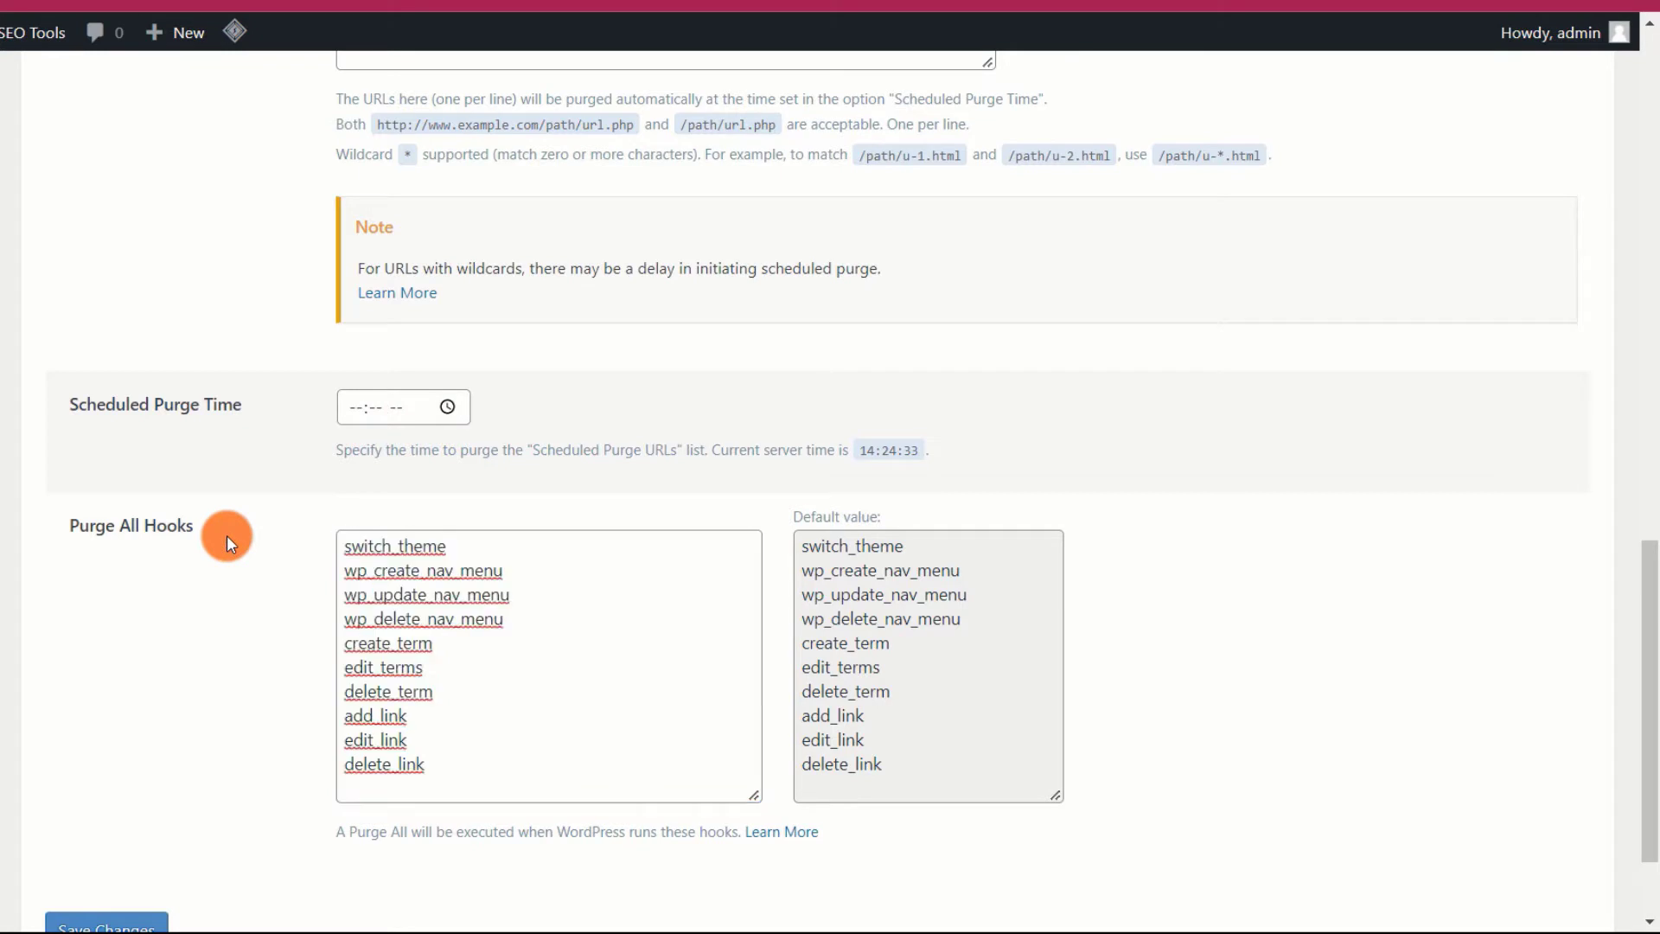
scroll(266, 633, "down", 2)
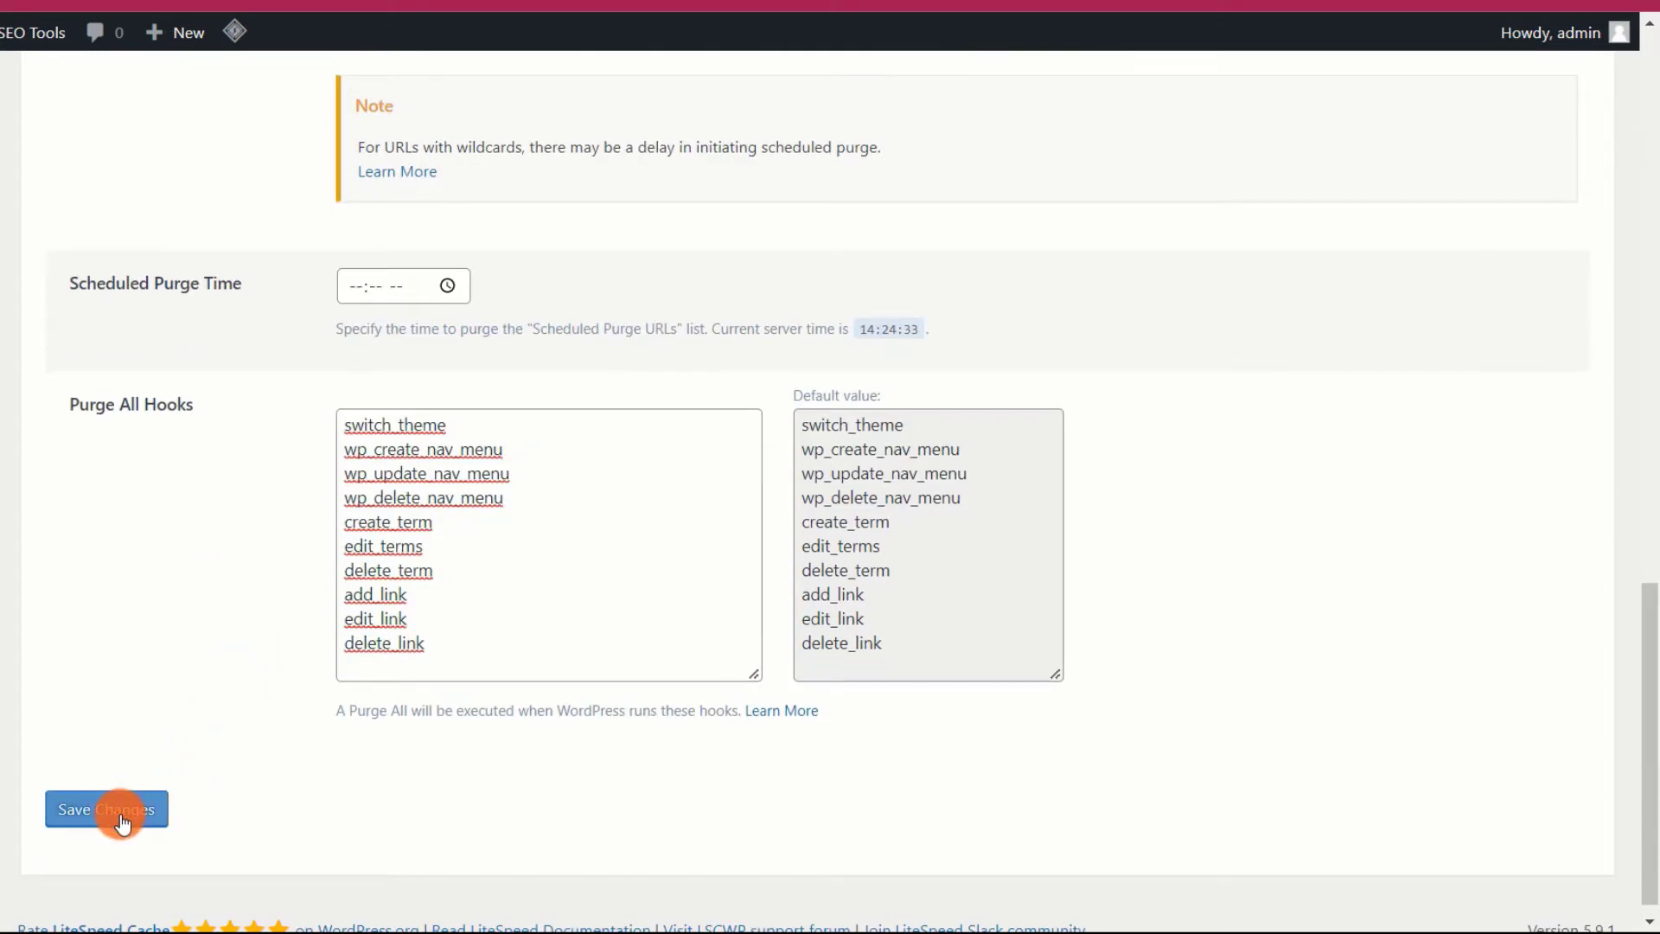
- Open the Excludes settings and enter wpadmin as a path under Do Not Cache URIs
scroll(200, 776, "up", 10)
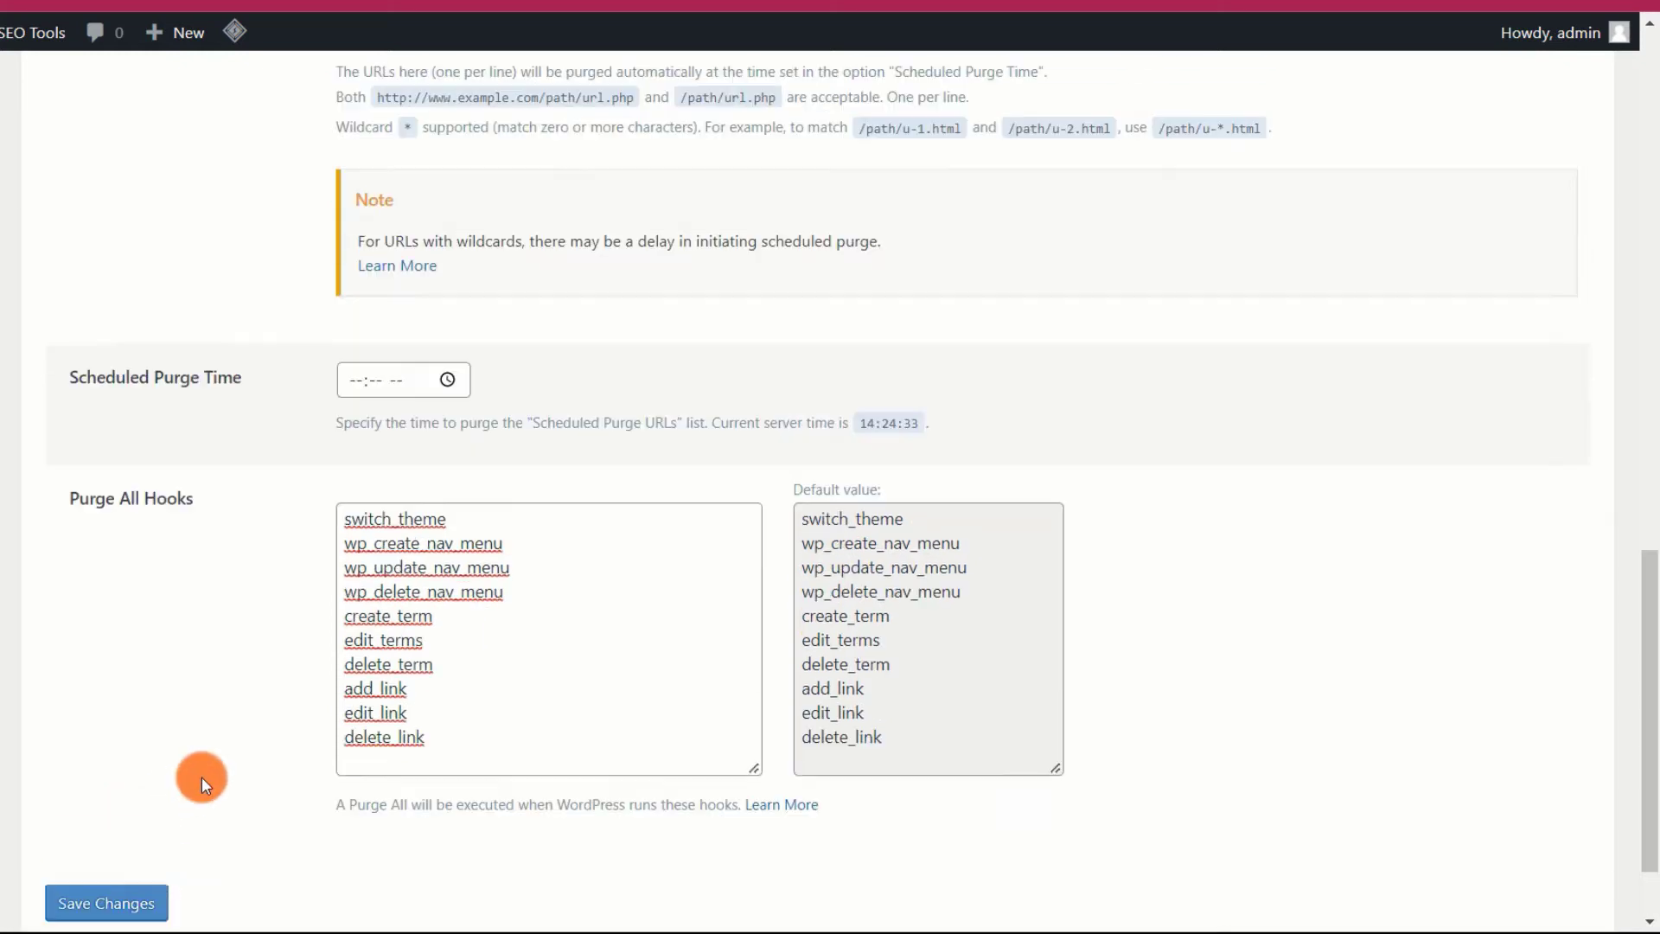
scroll(226, 717, "up", 8)
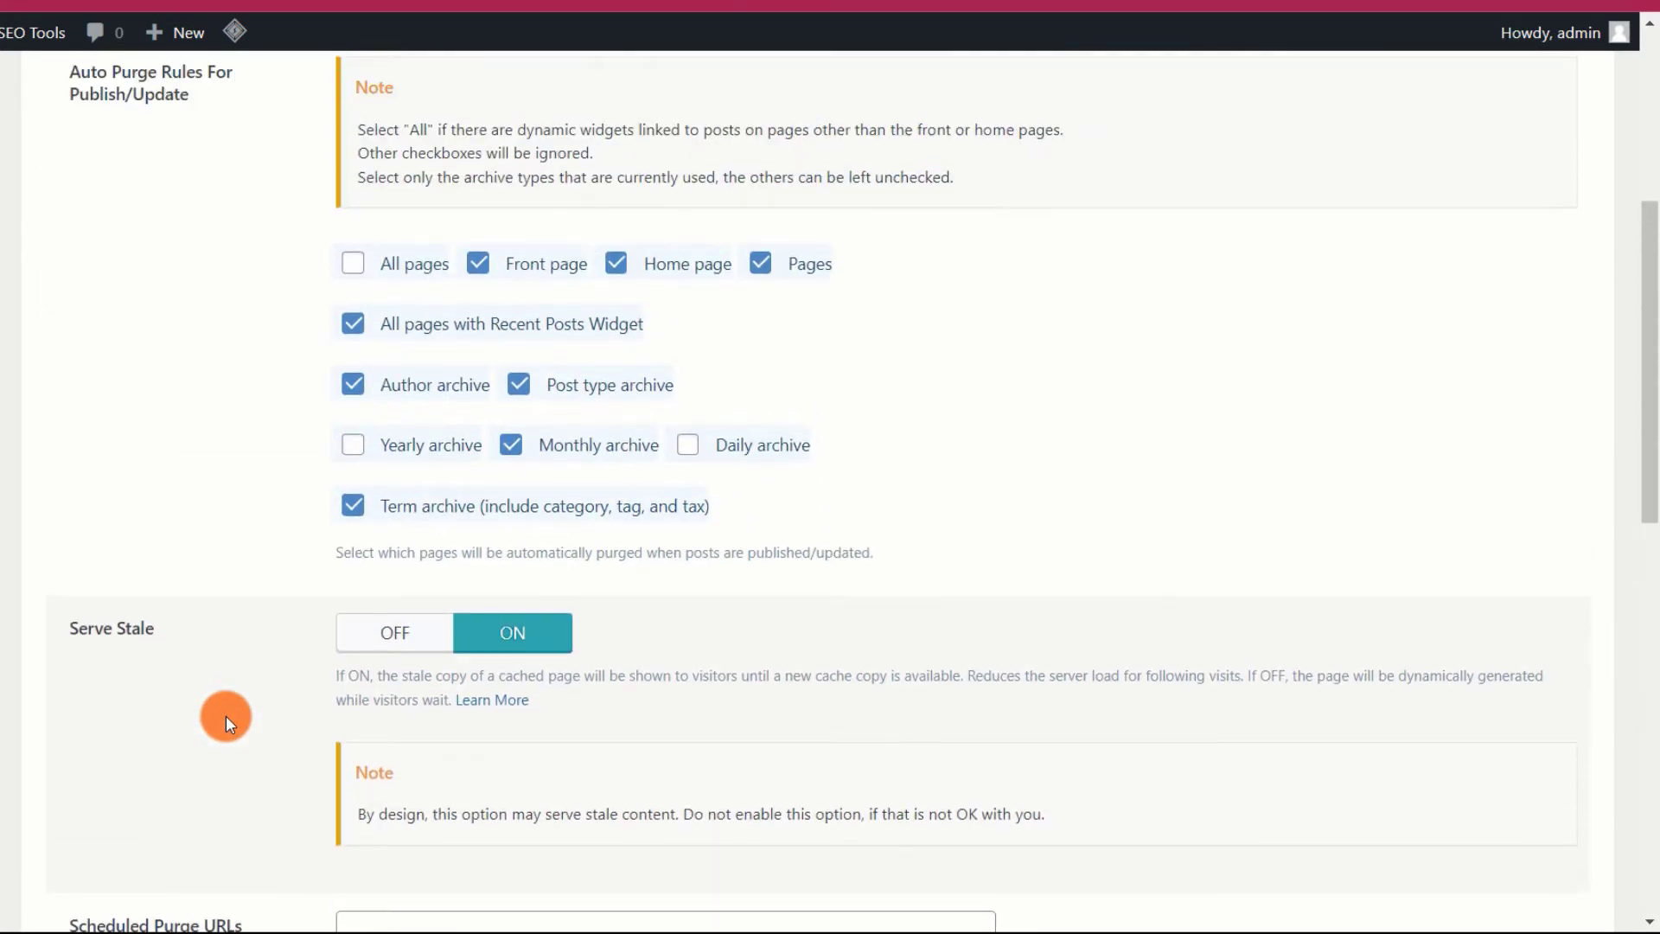
scroll(226, 722, "up", 2)
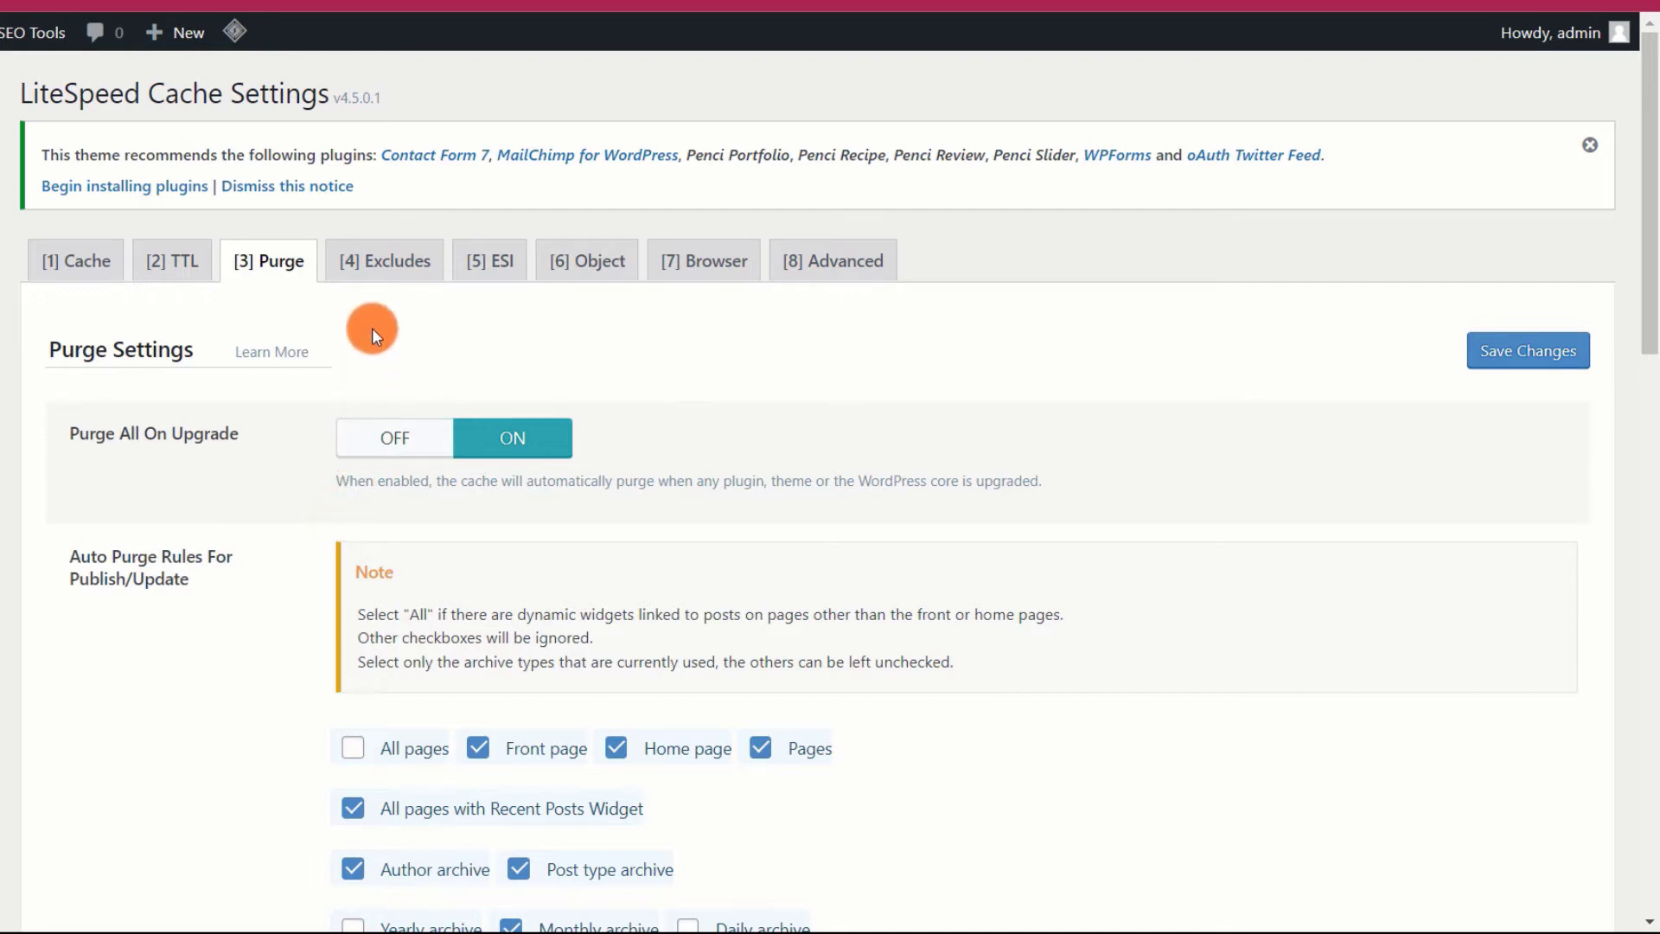
left_click(389, 271)
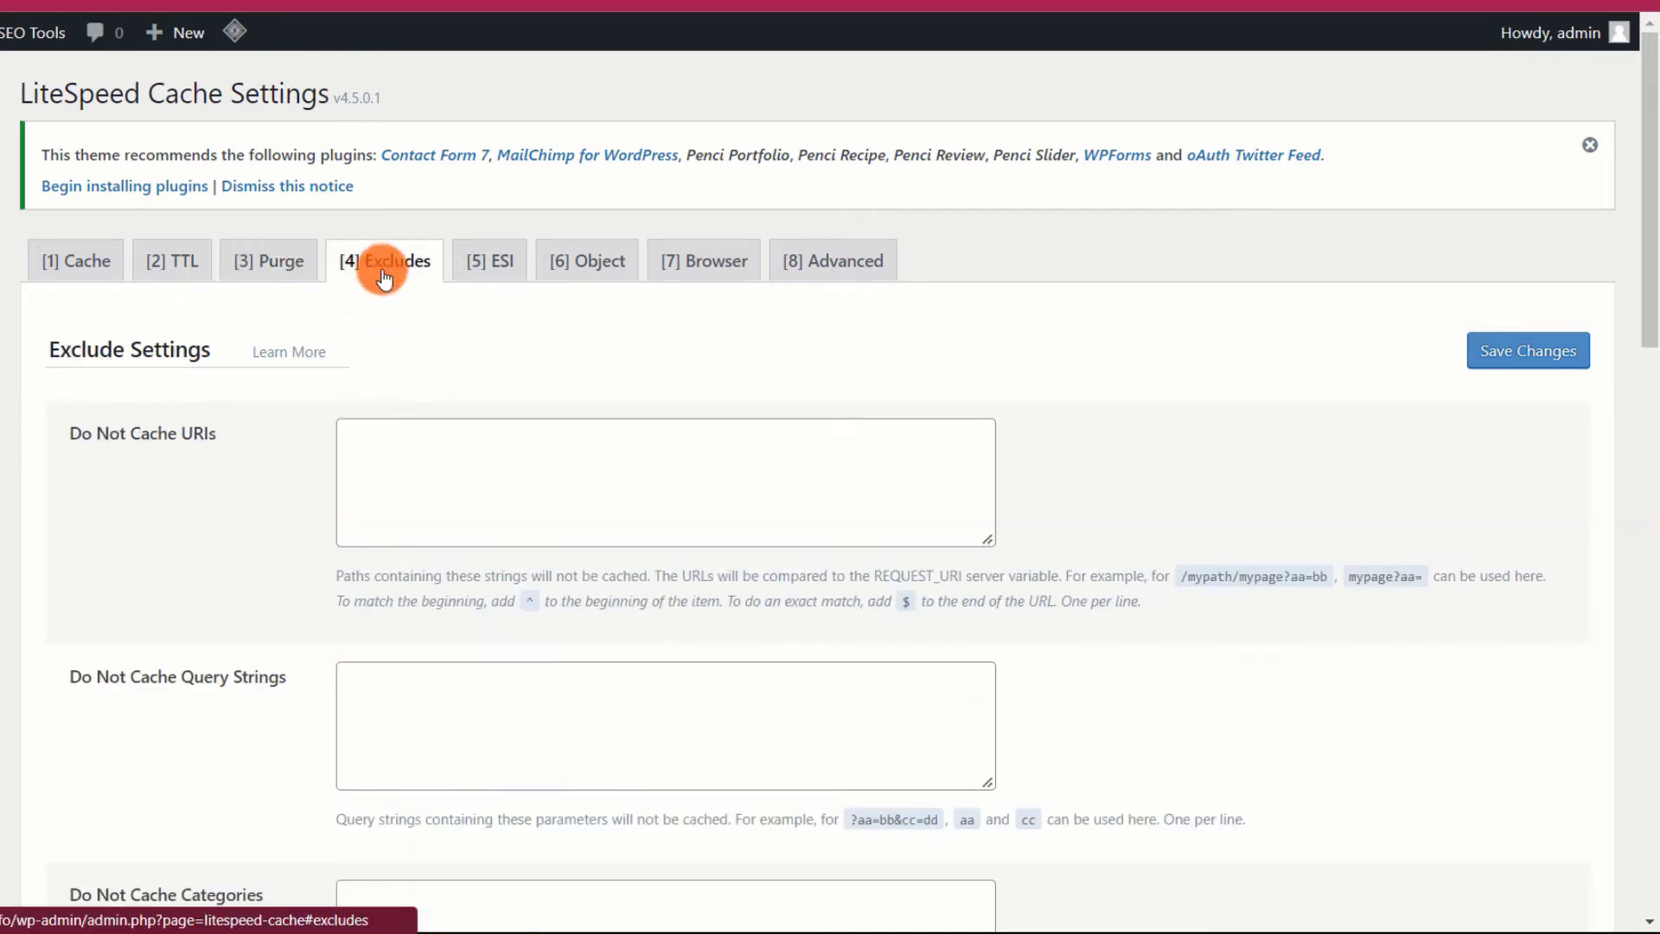
scroll(225, 451, "down", 2)
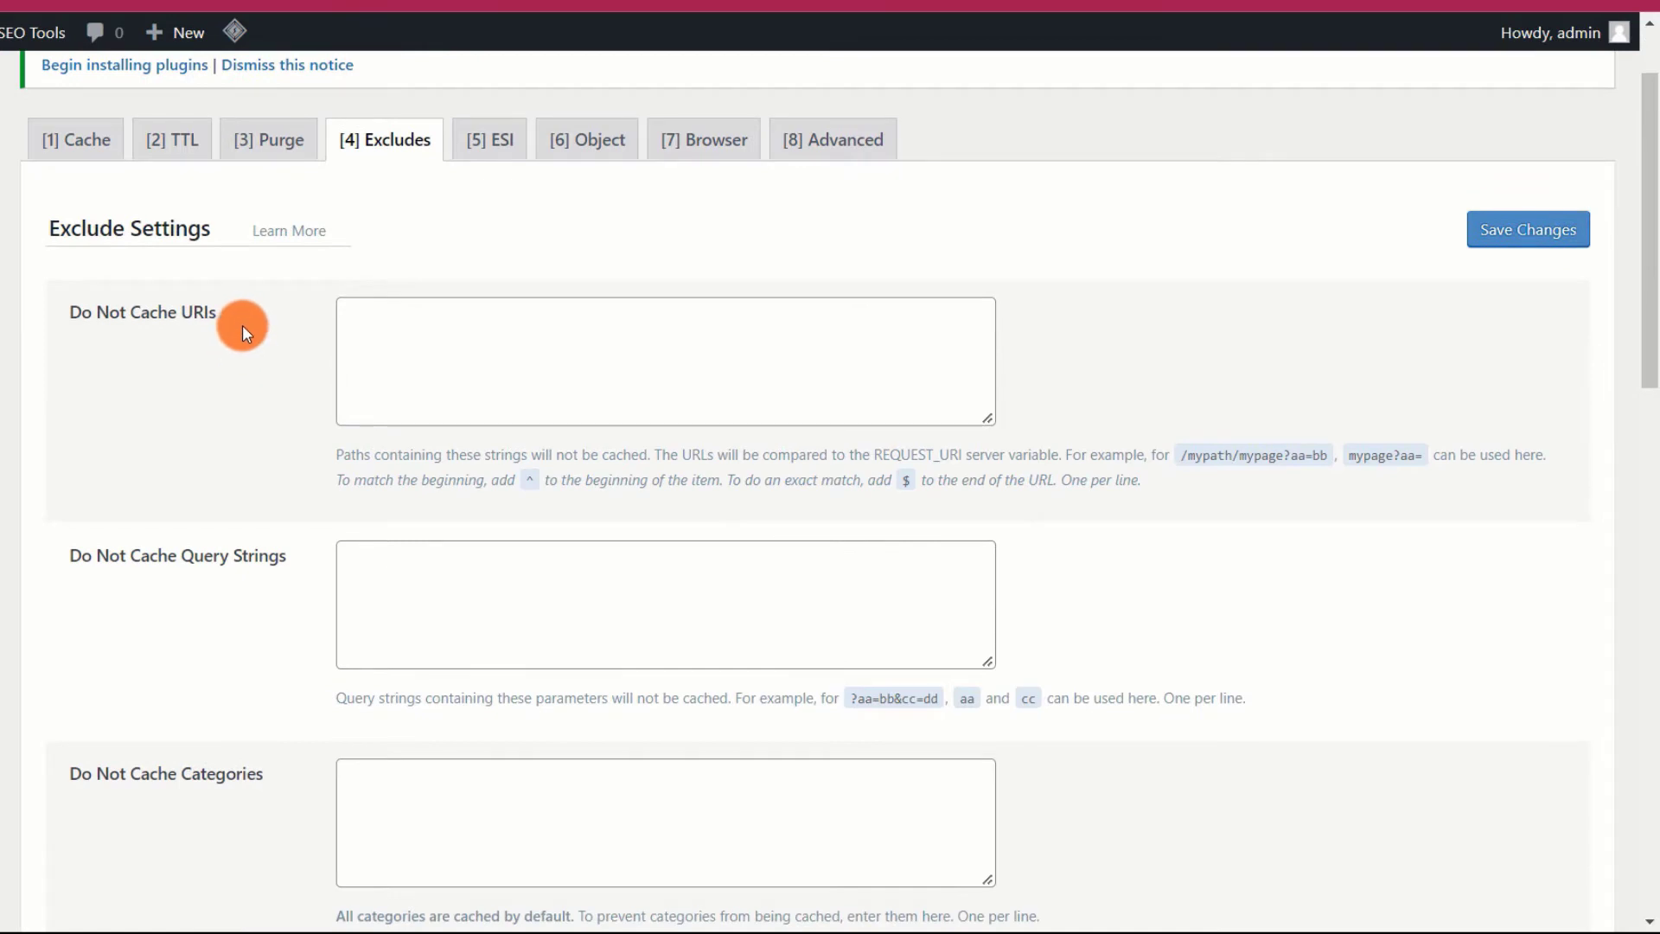
scroll(242, 325, "down", 6)
scroll(241, 325, "up", 6)
left_click(399, 317)
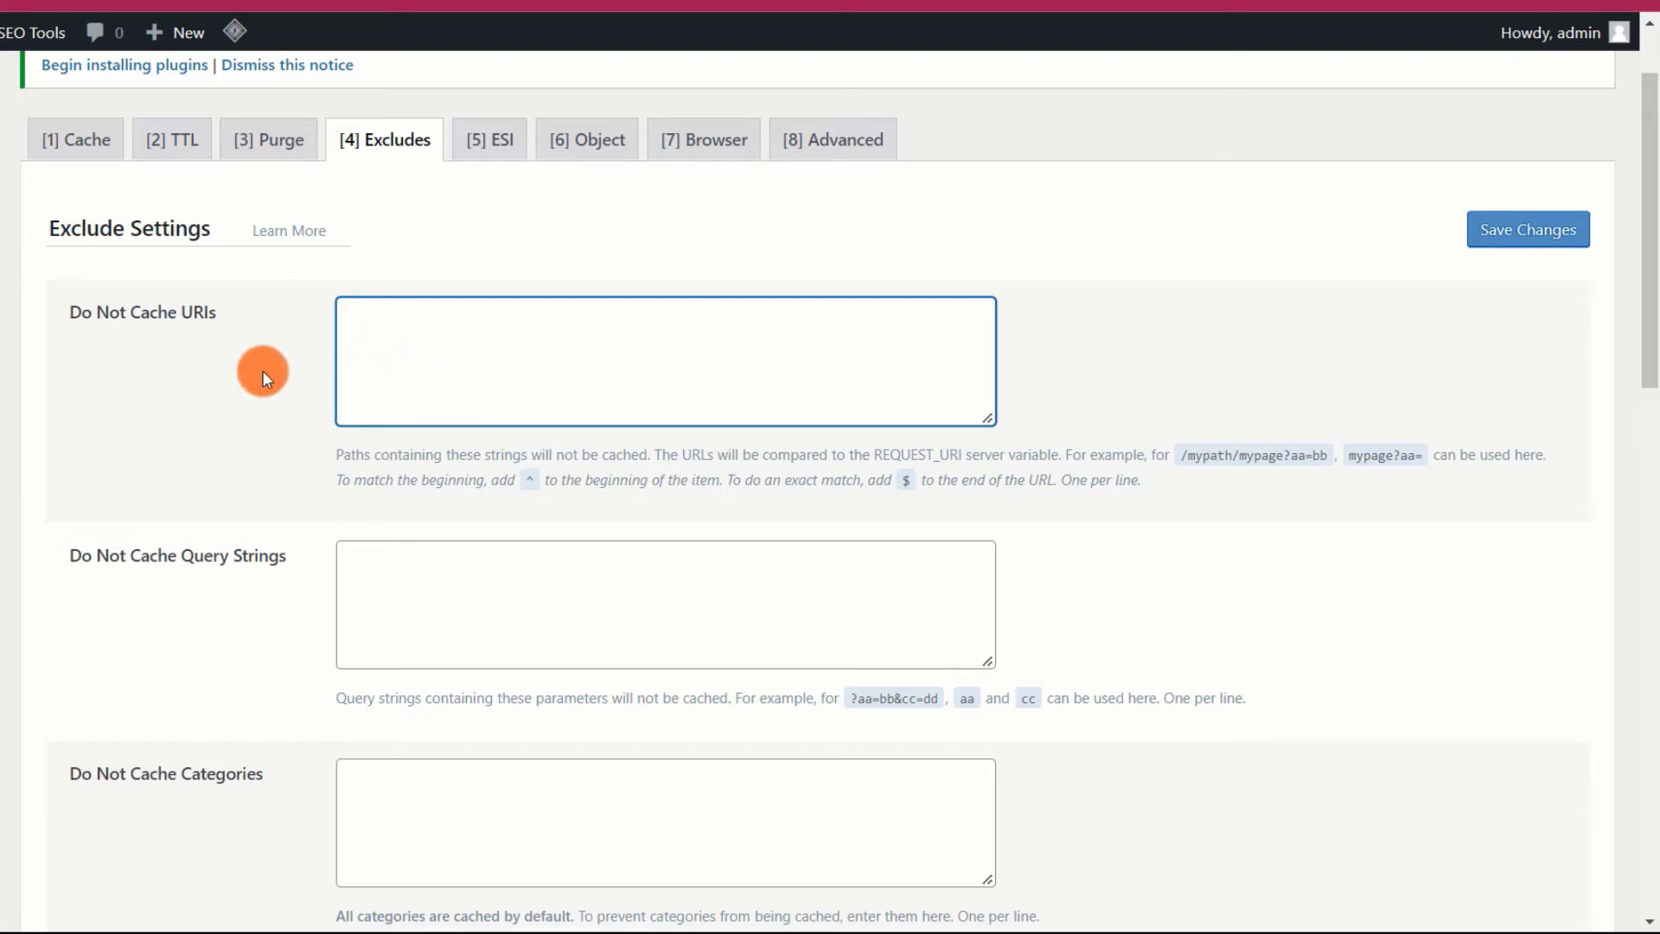
type("wpadmin")
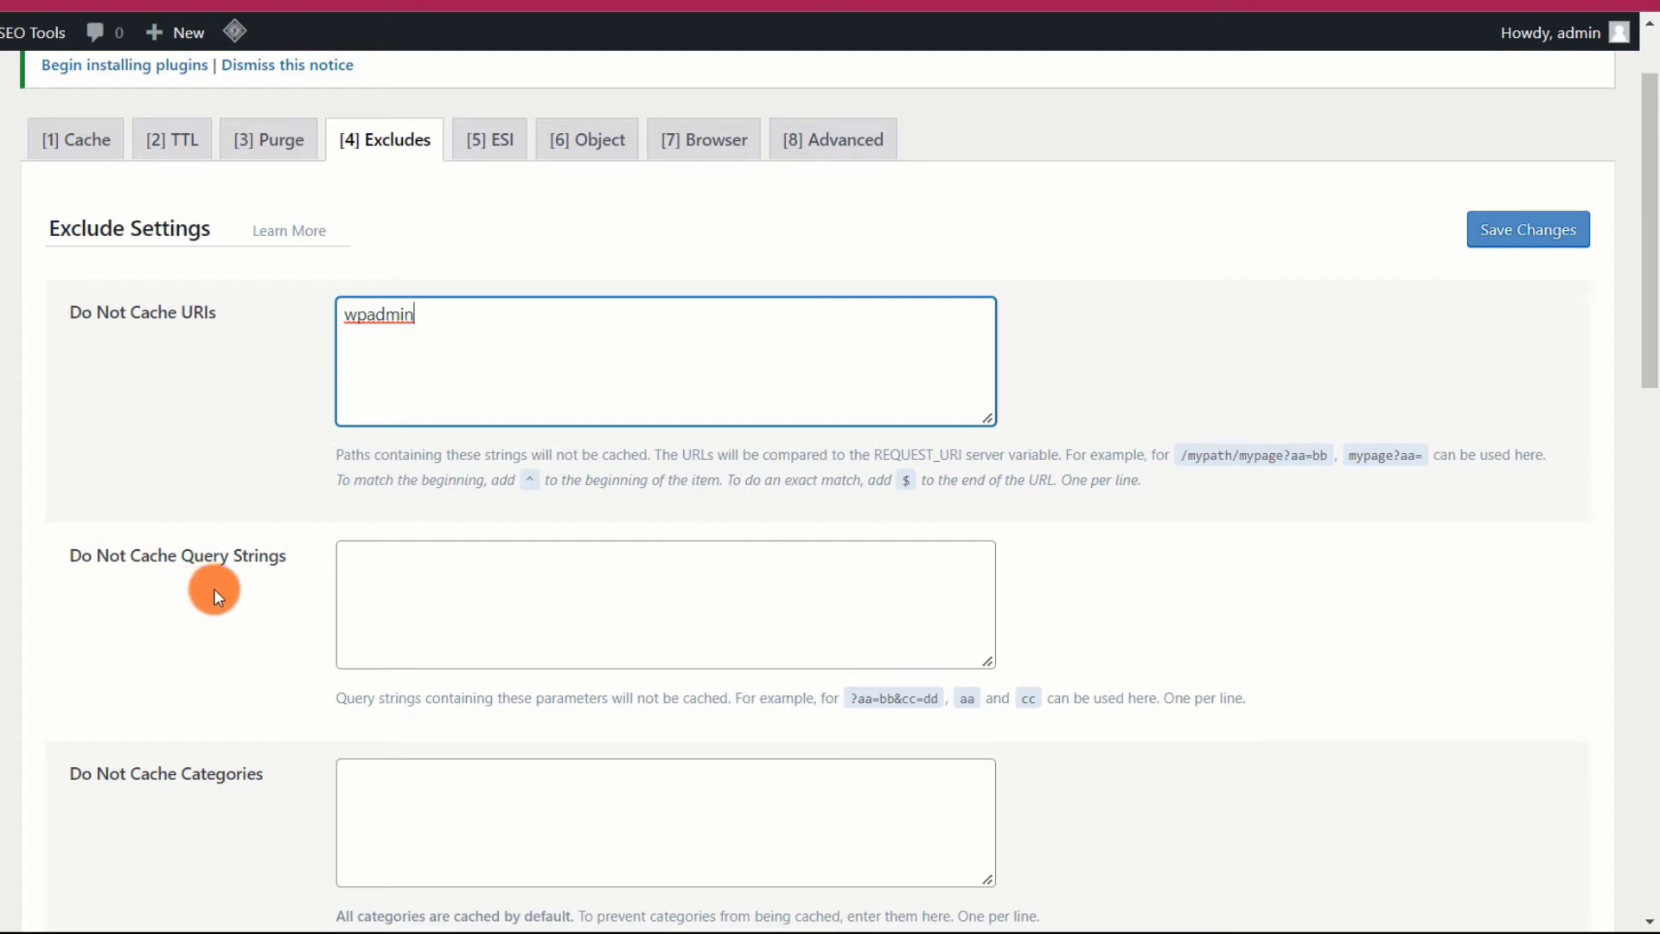
- Examine the Do Not Cache Query Strings, Do Not Cache Categories and Do Not Cache Tags settings
scroll(214, 587, "down", 1)
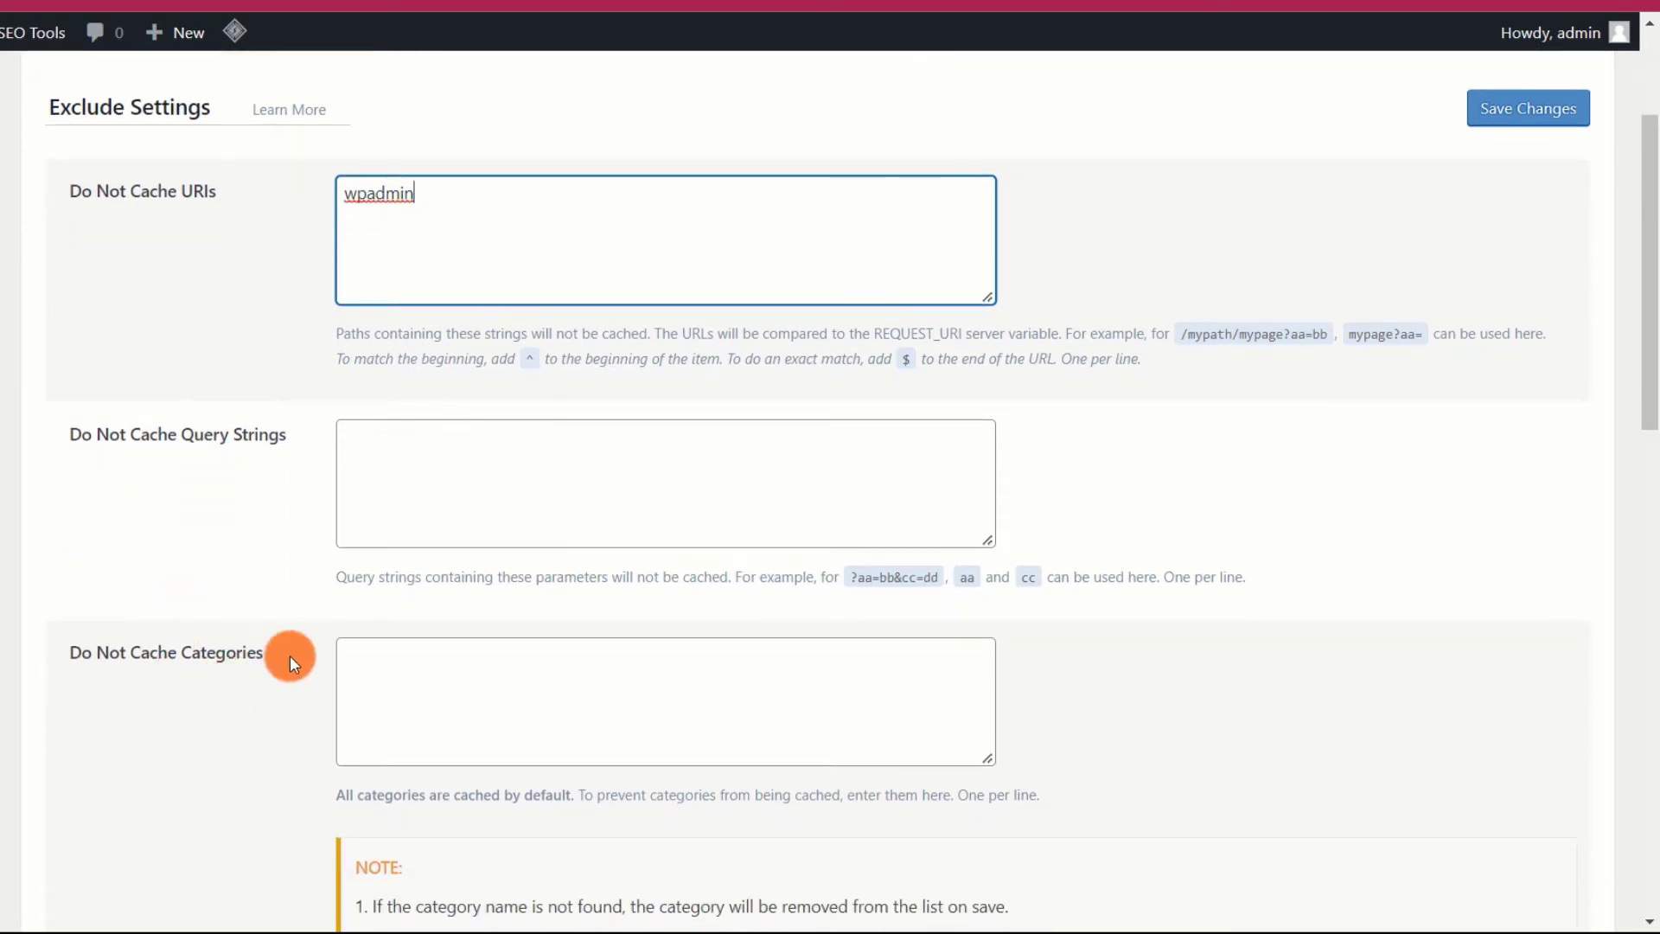
left_click(370, 695)
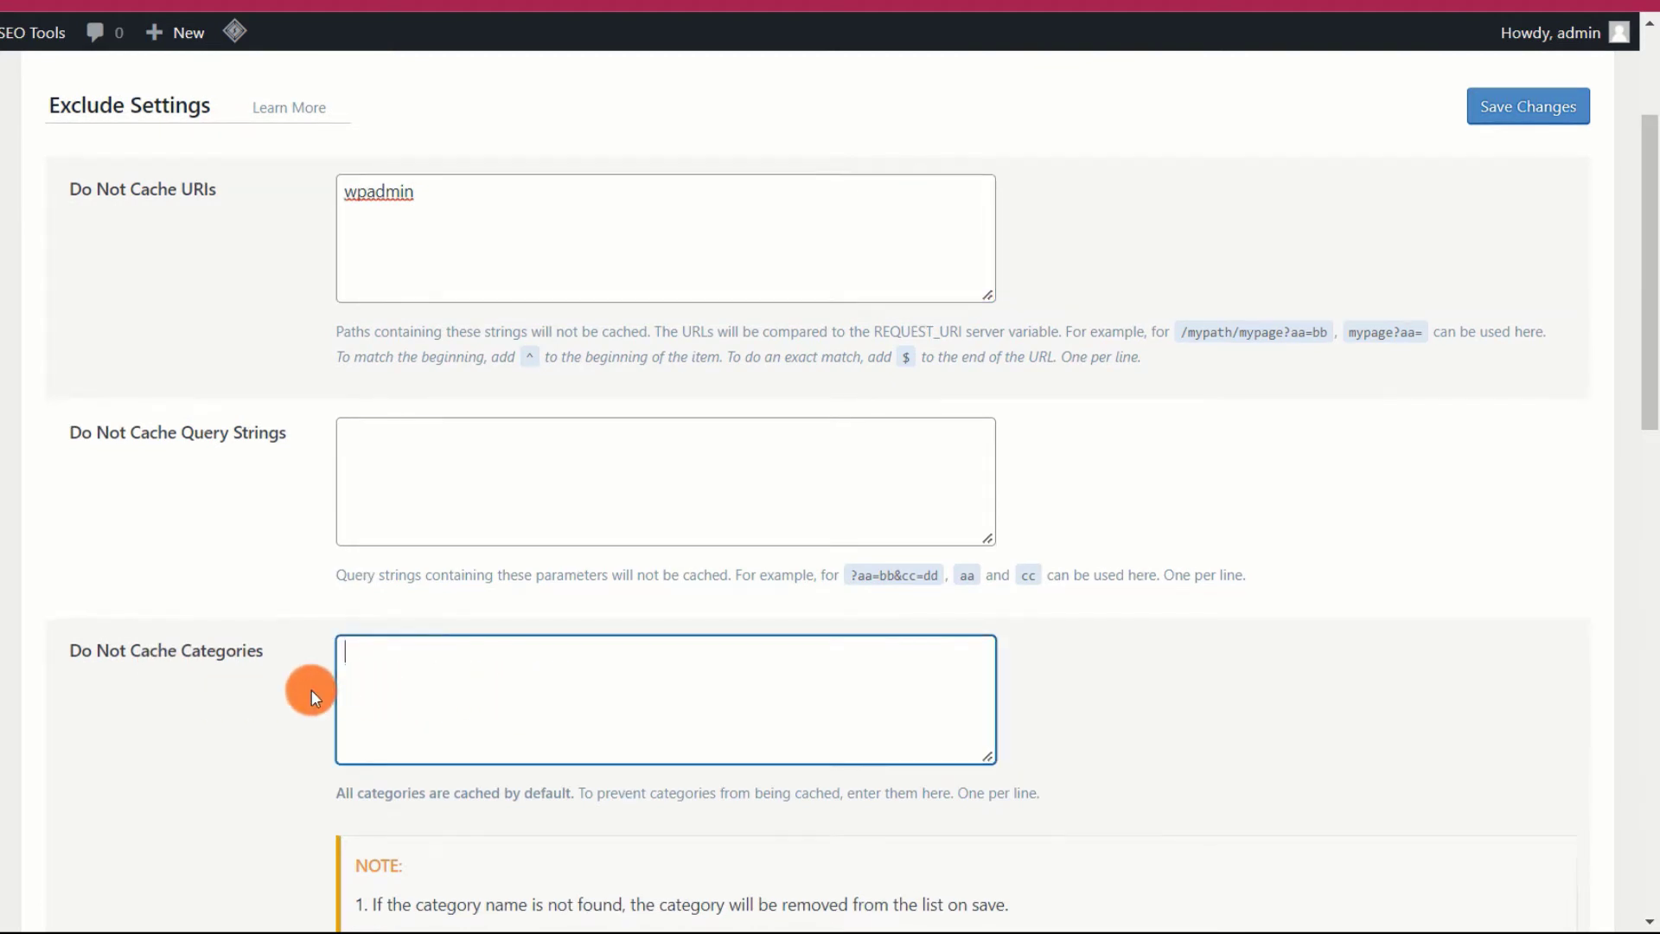
scroll(312, 688, "down", 2)
scroll(329, 495, "down", 1)
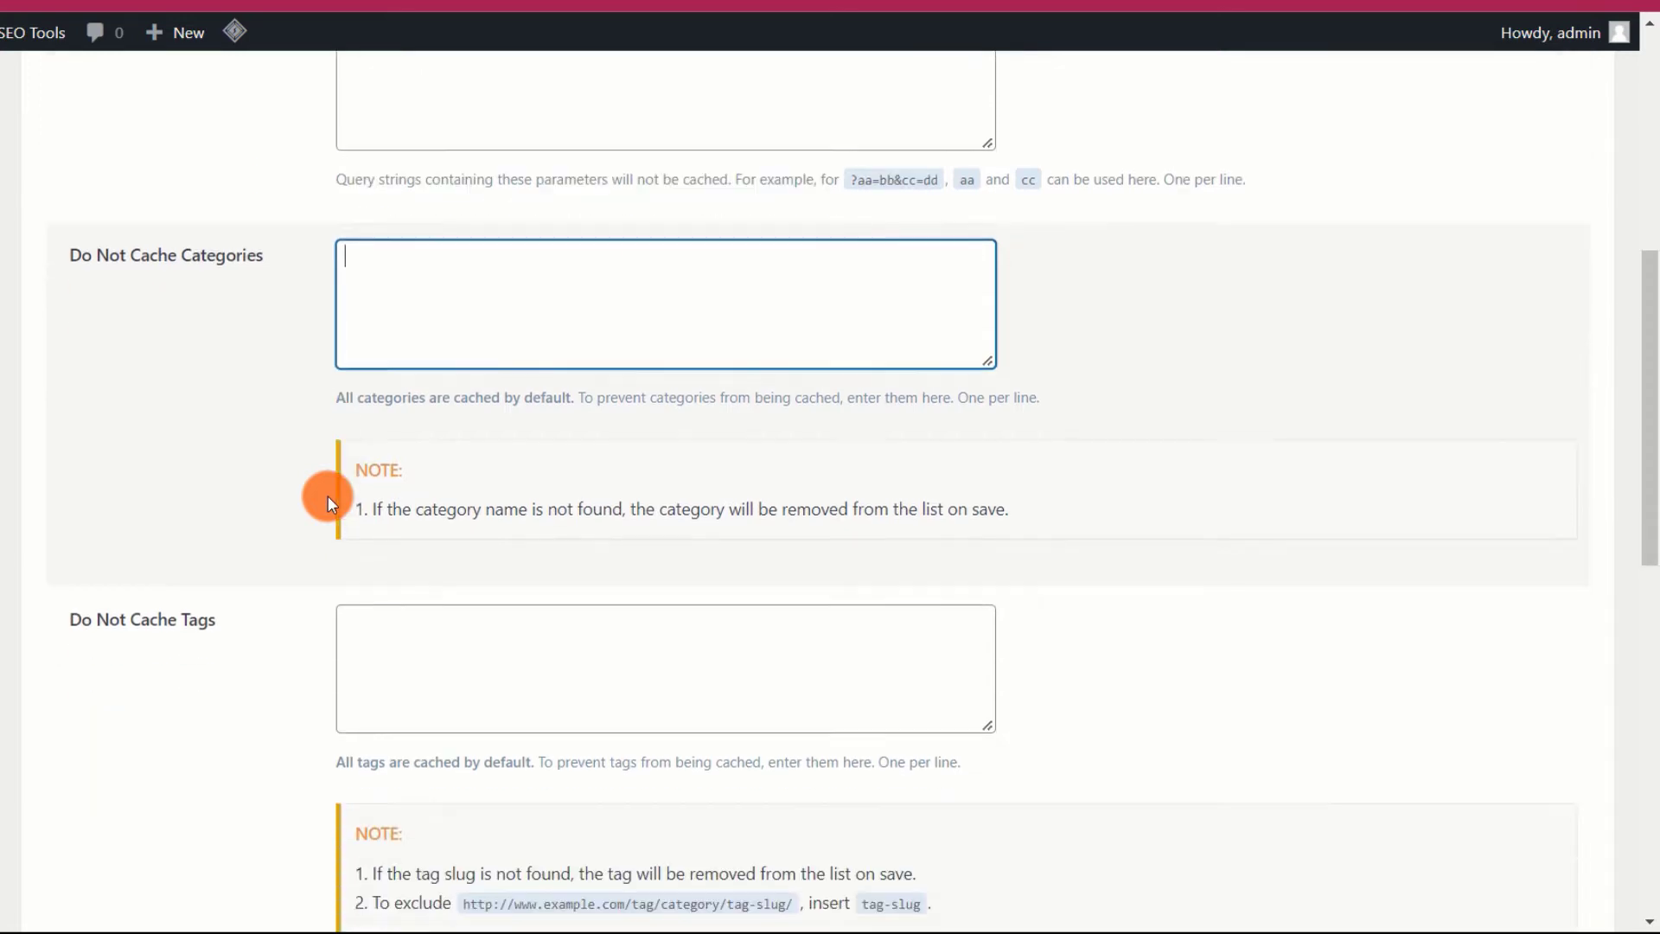
scroll(328, 496, "down", 2)
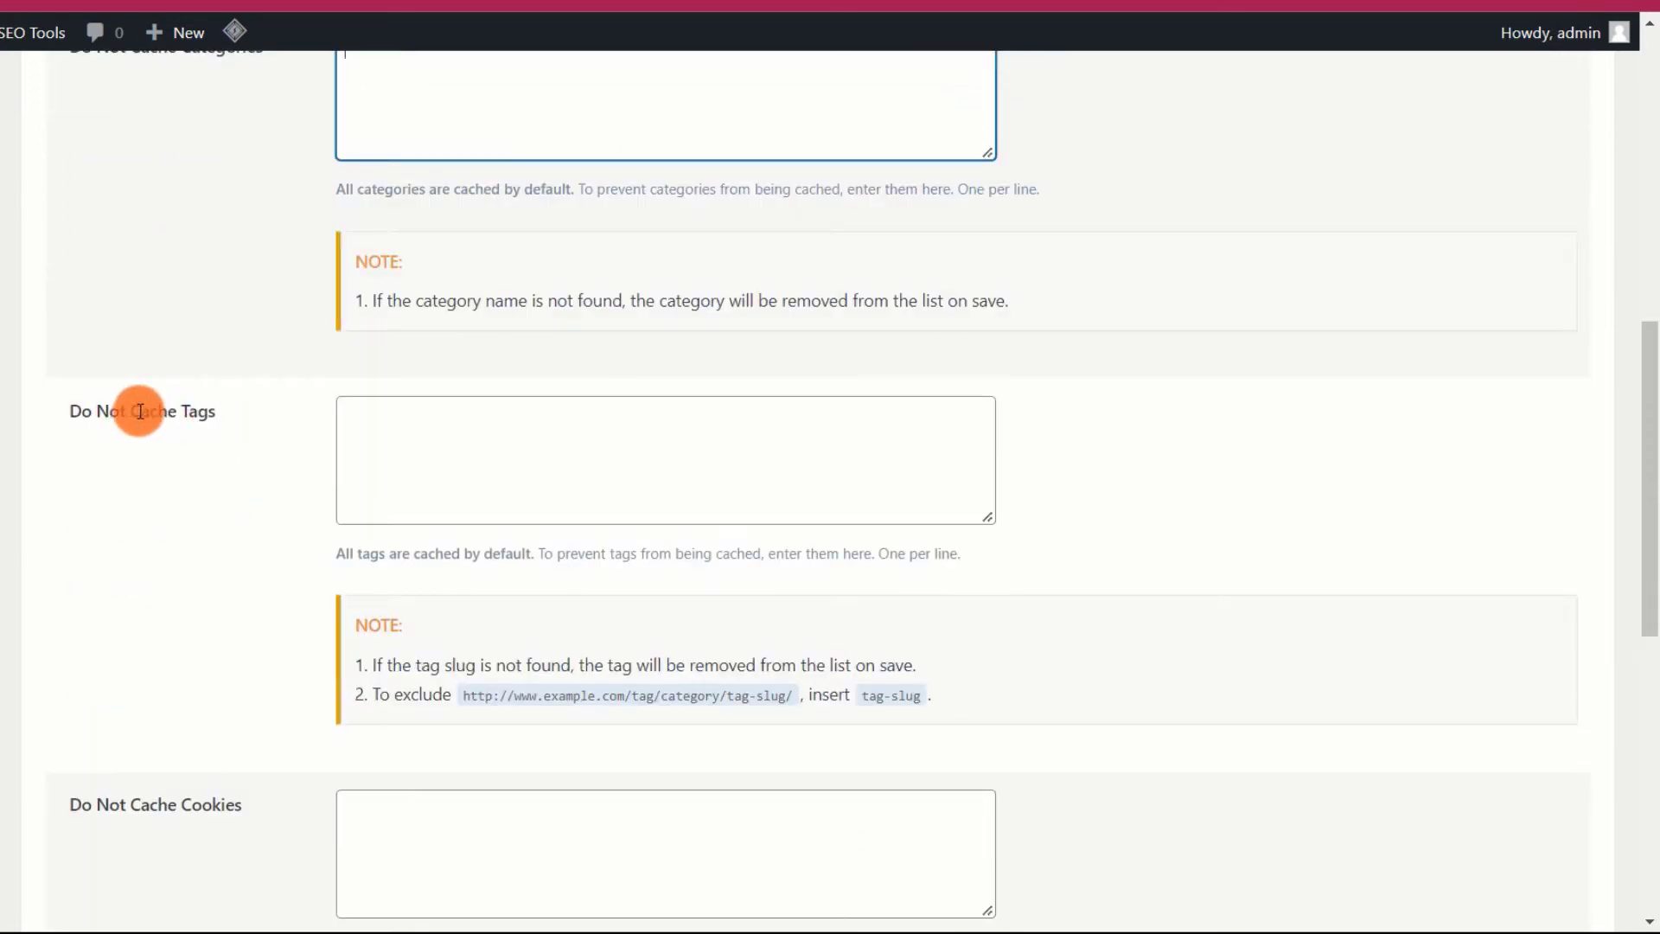
left_click(507, 441)
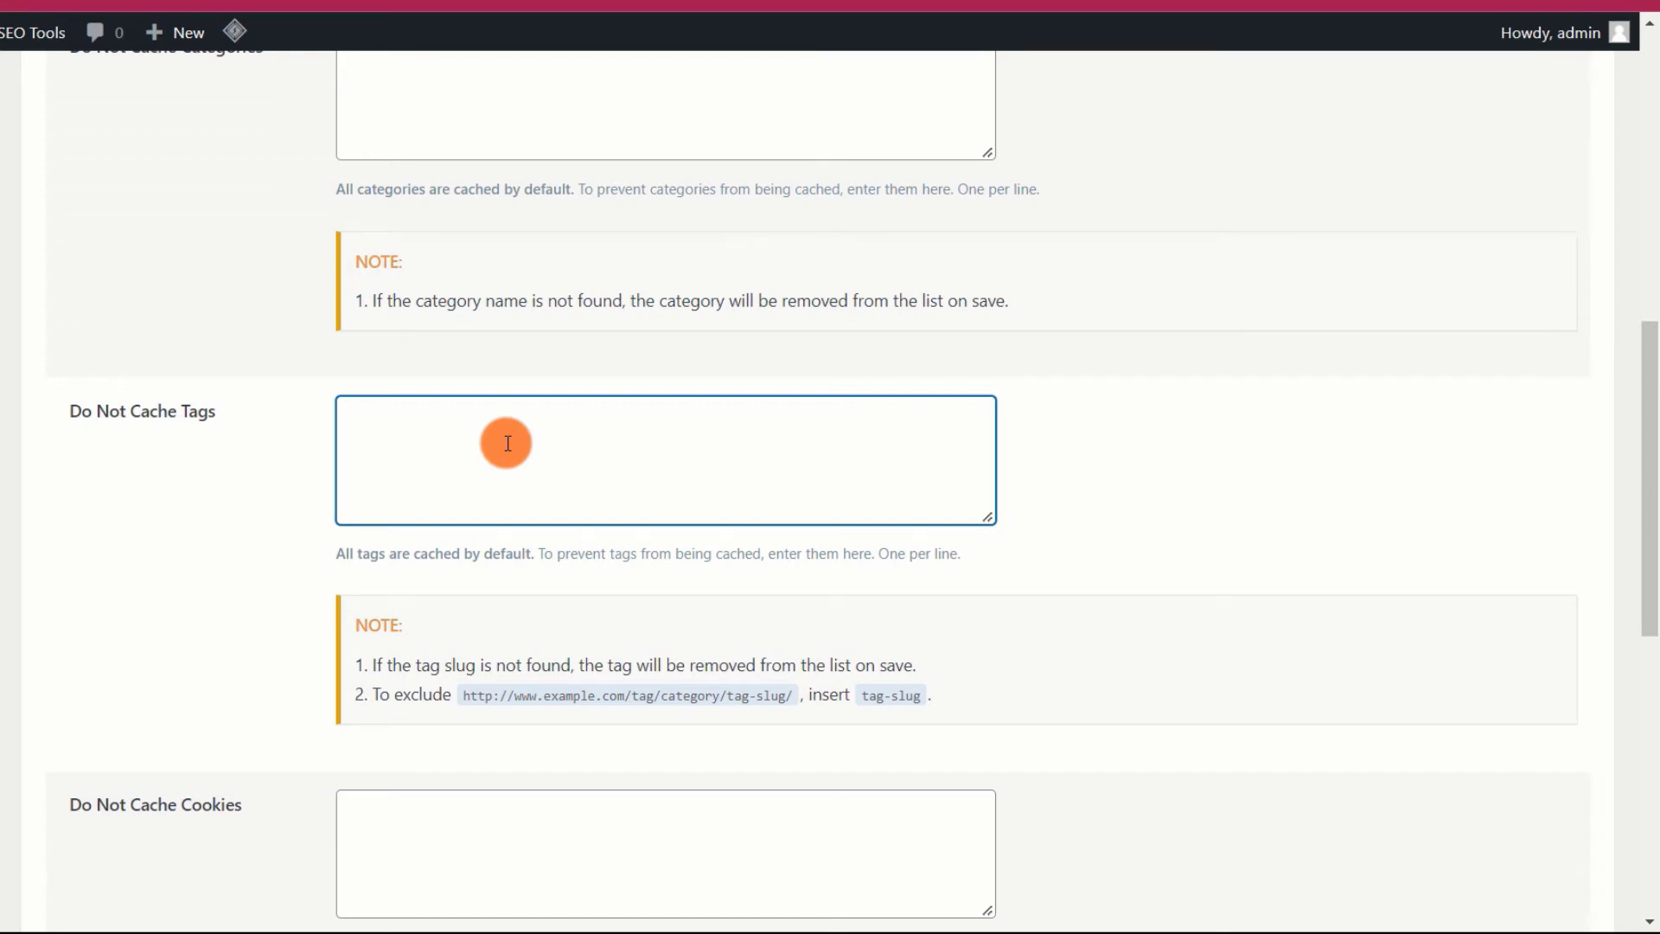
scroll(506, 441, "down", 2)
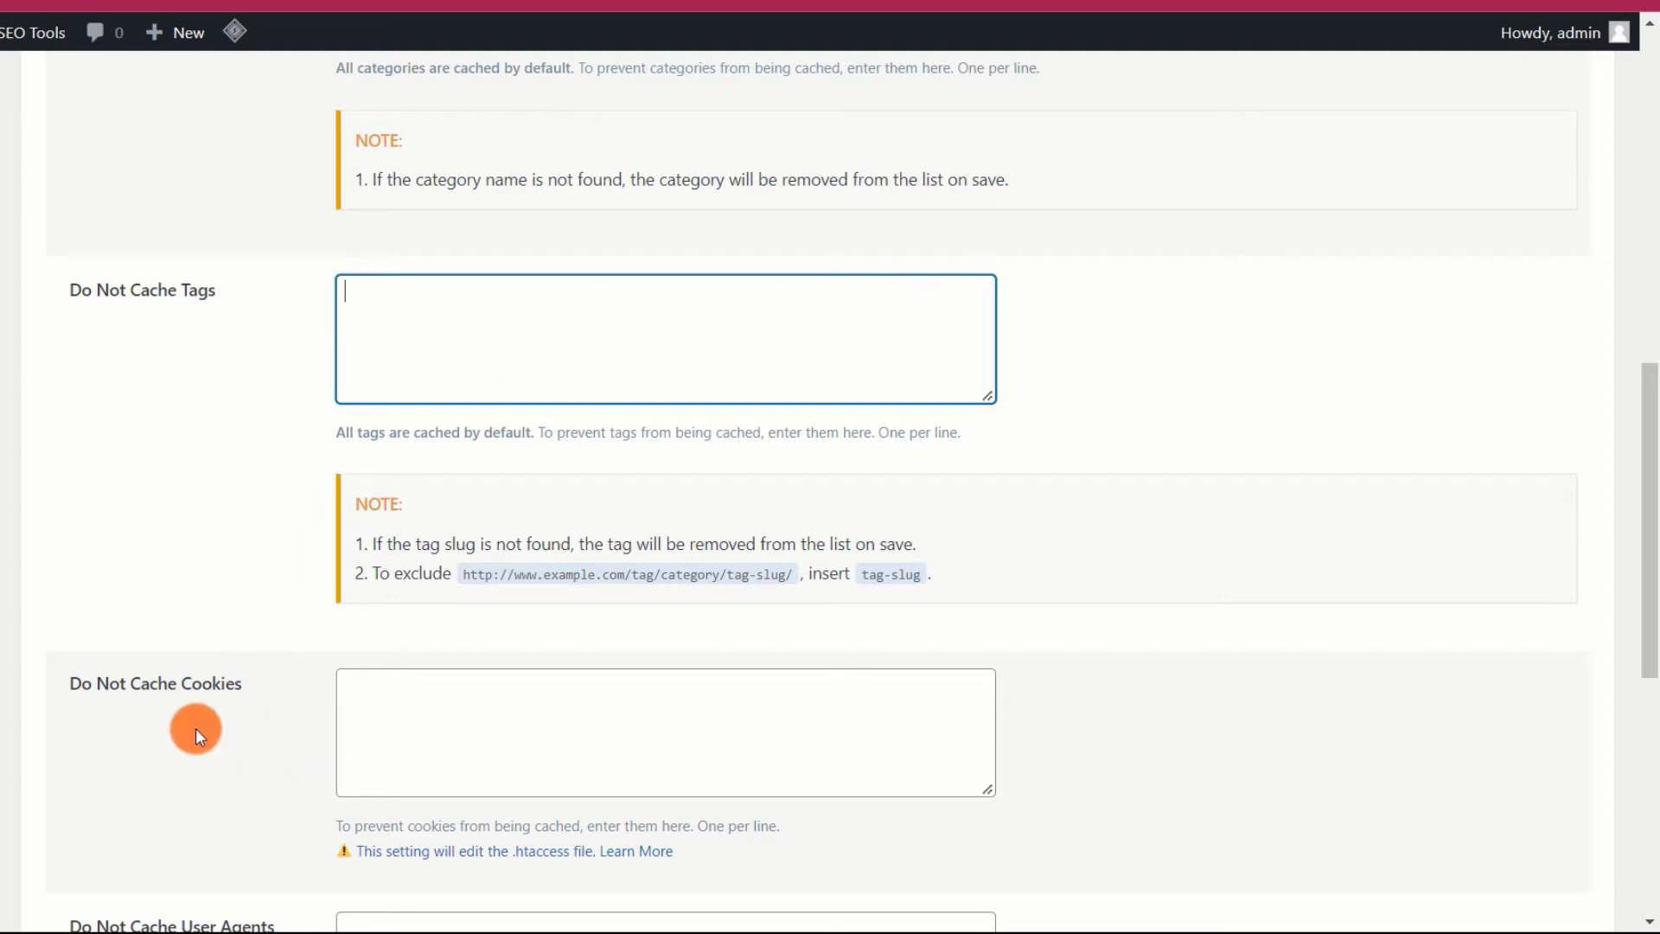
- Examine the Do Not Cache Cookies, Do Not Cache User Agents and Do Not Cache Roles settings
left_click_drag(81, 683, 251, 682)
left_click(278, 691)
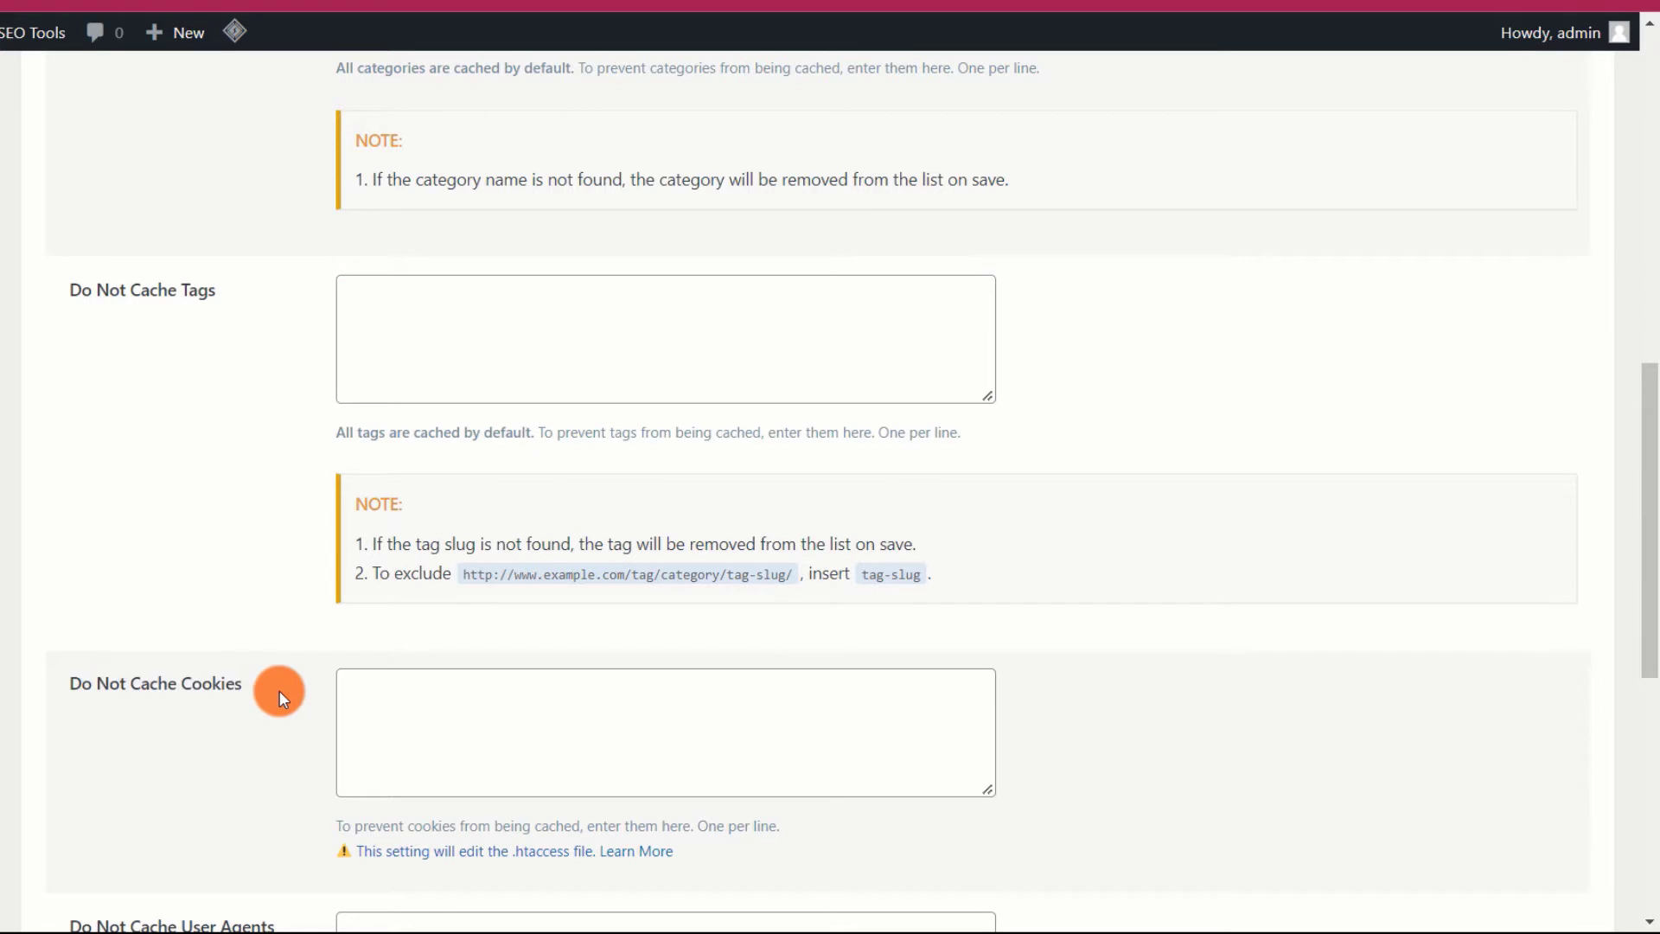
scroll(289, 688, "down", 4)
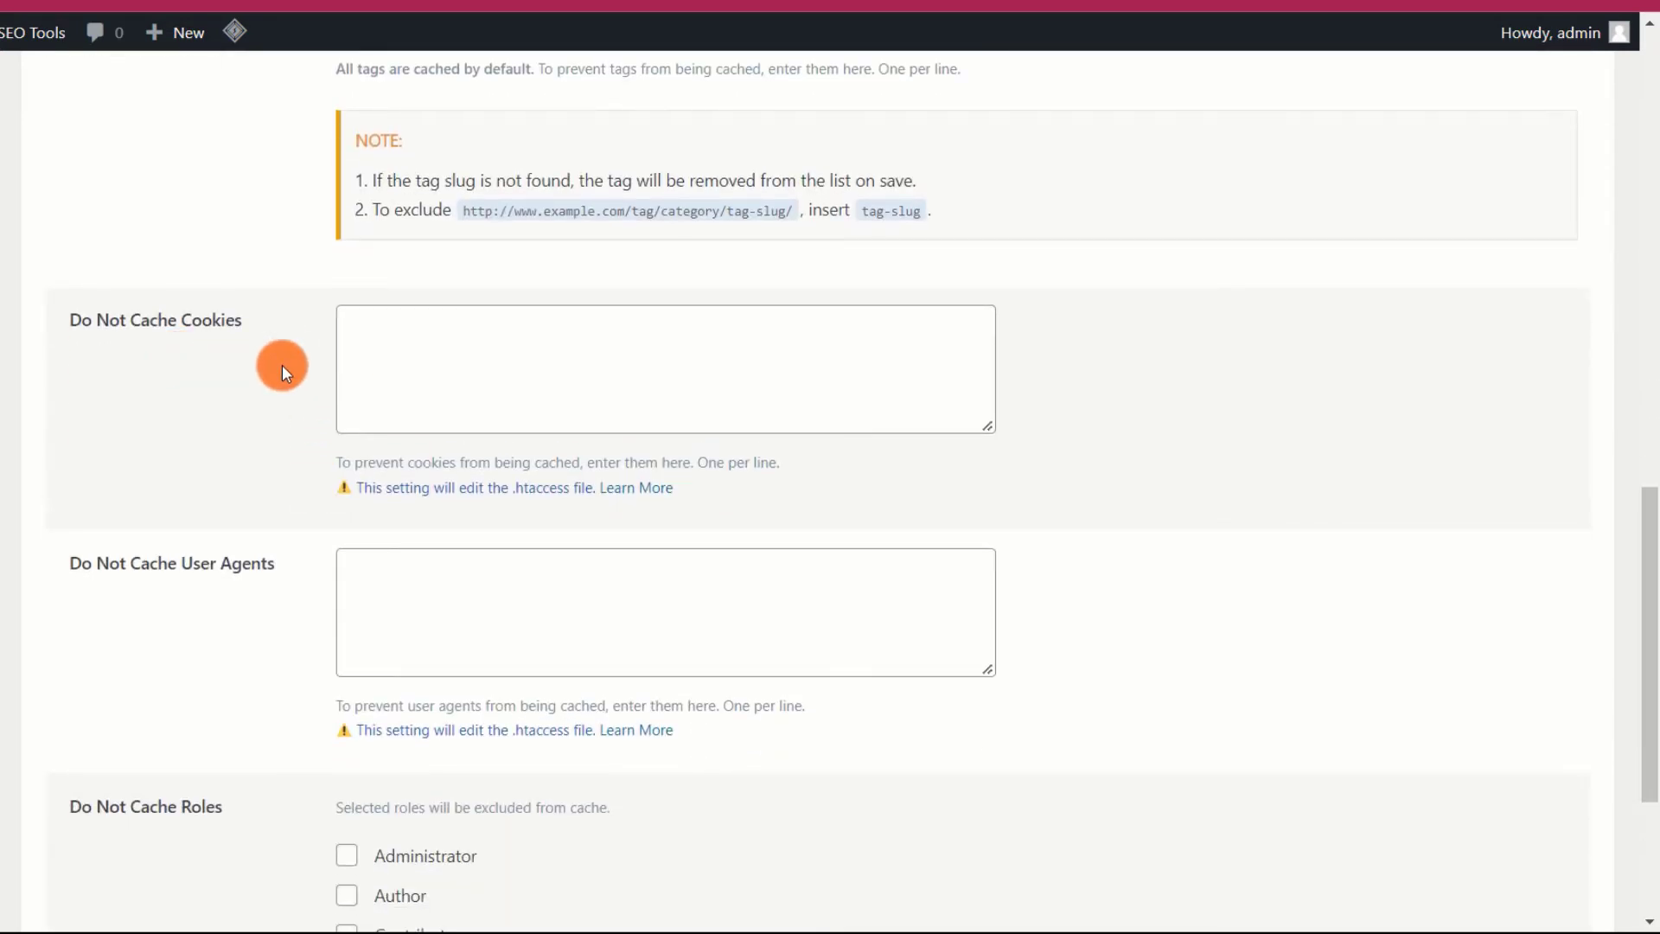
left_click(472, 370)
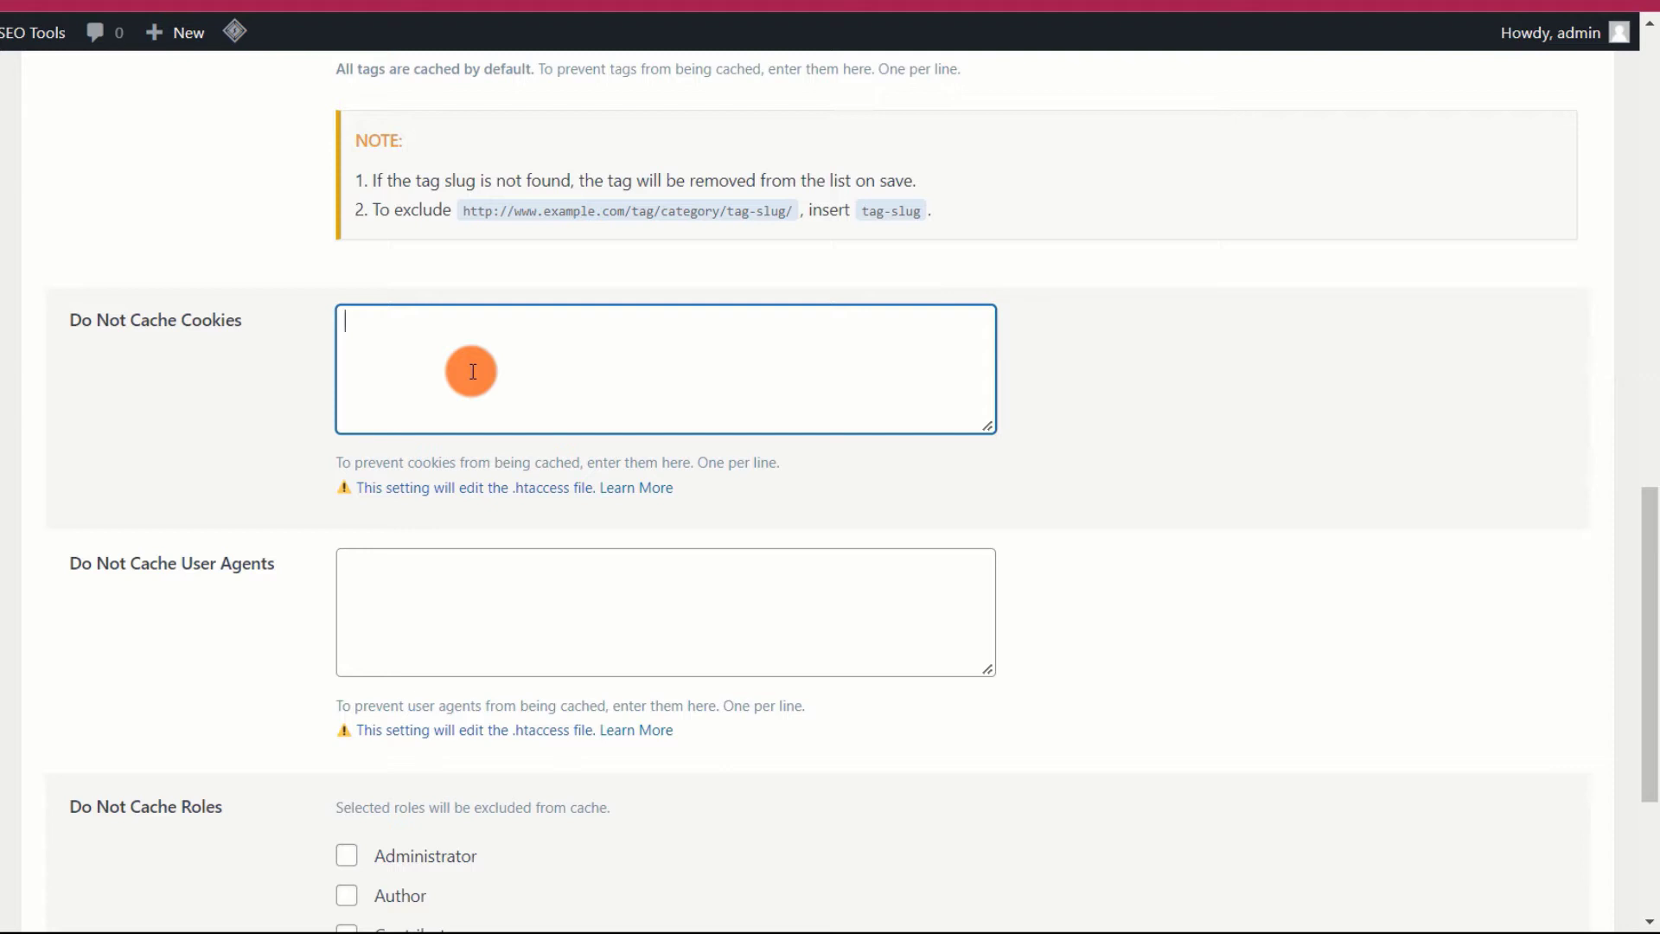
left_click(404, 575)
scroll(281, 594, "up", 1)
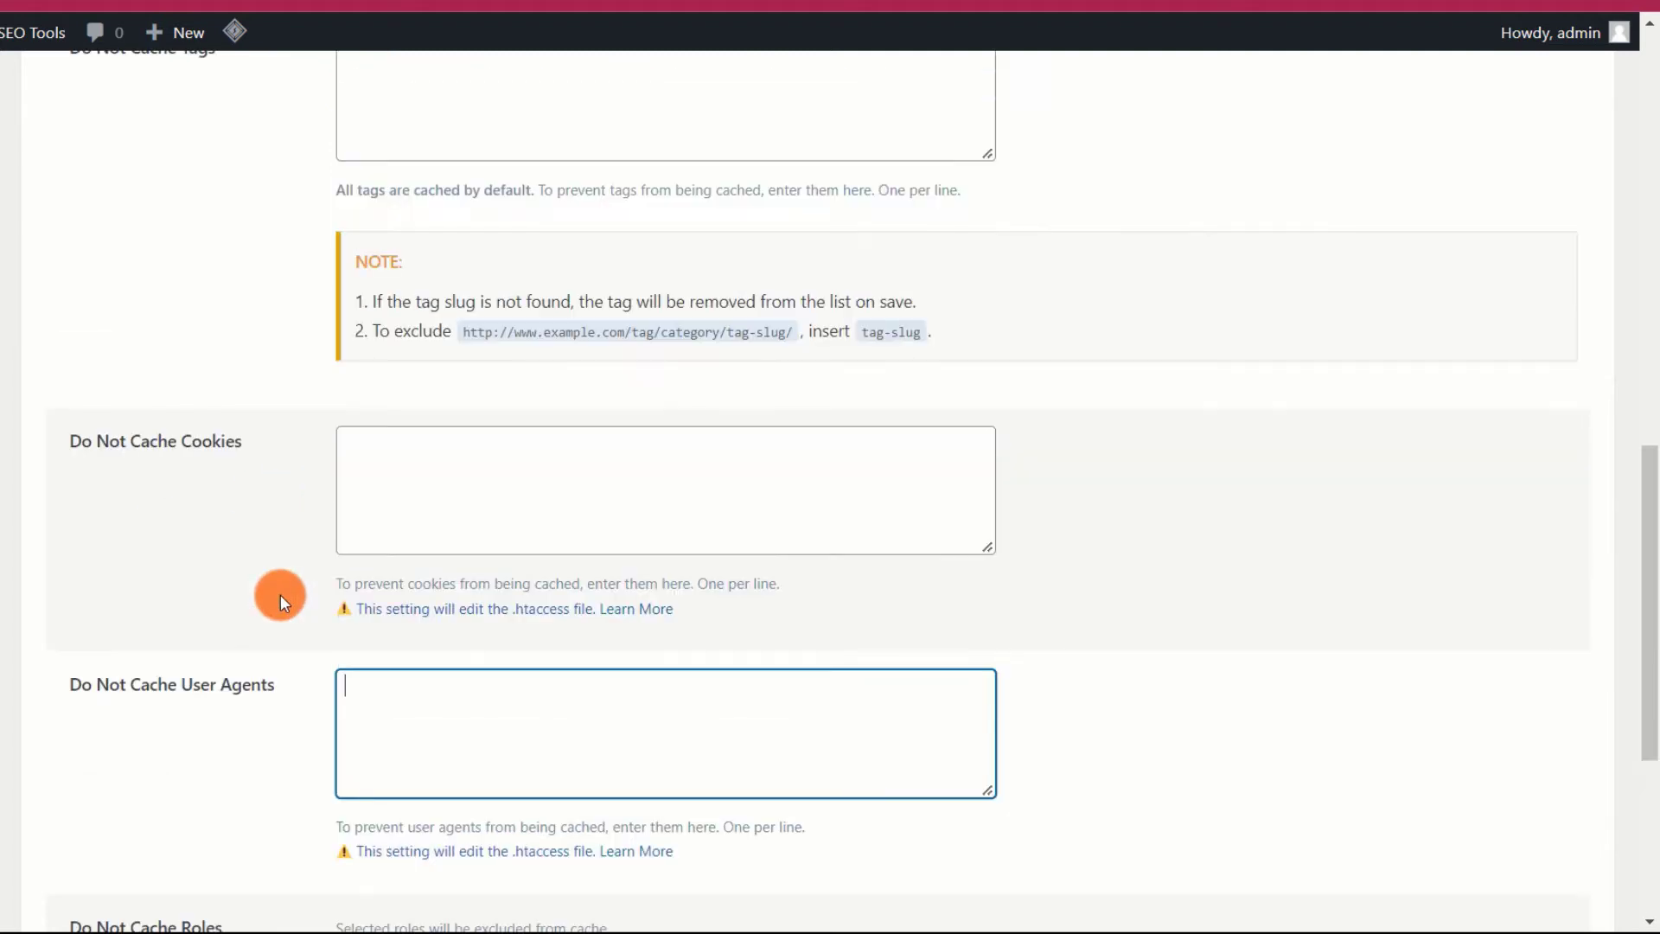
scroll(280, 594, "down", 3)
scroll(281, 596, "down", 2)
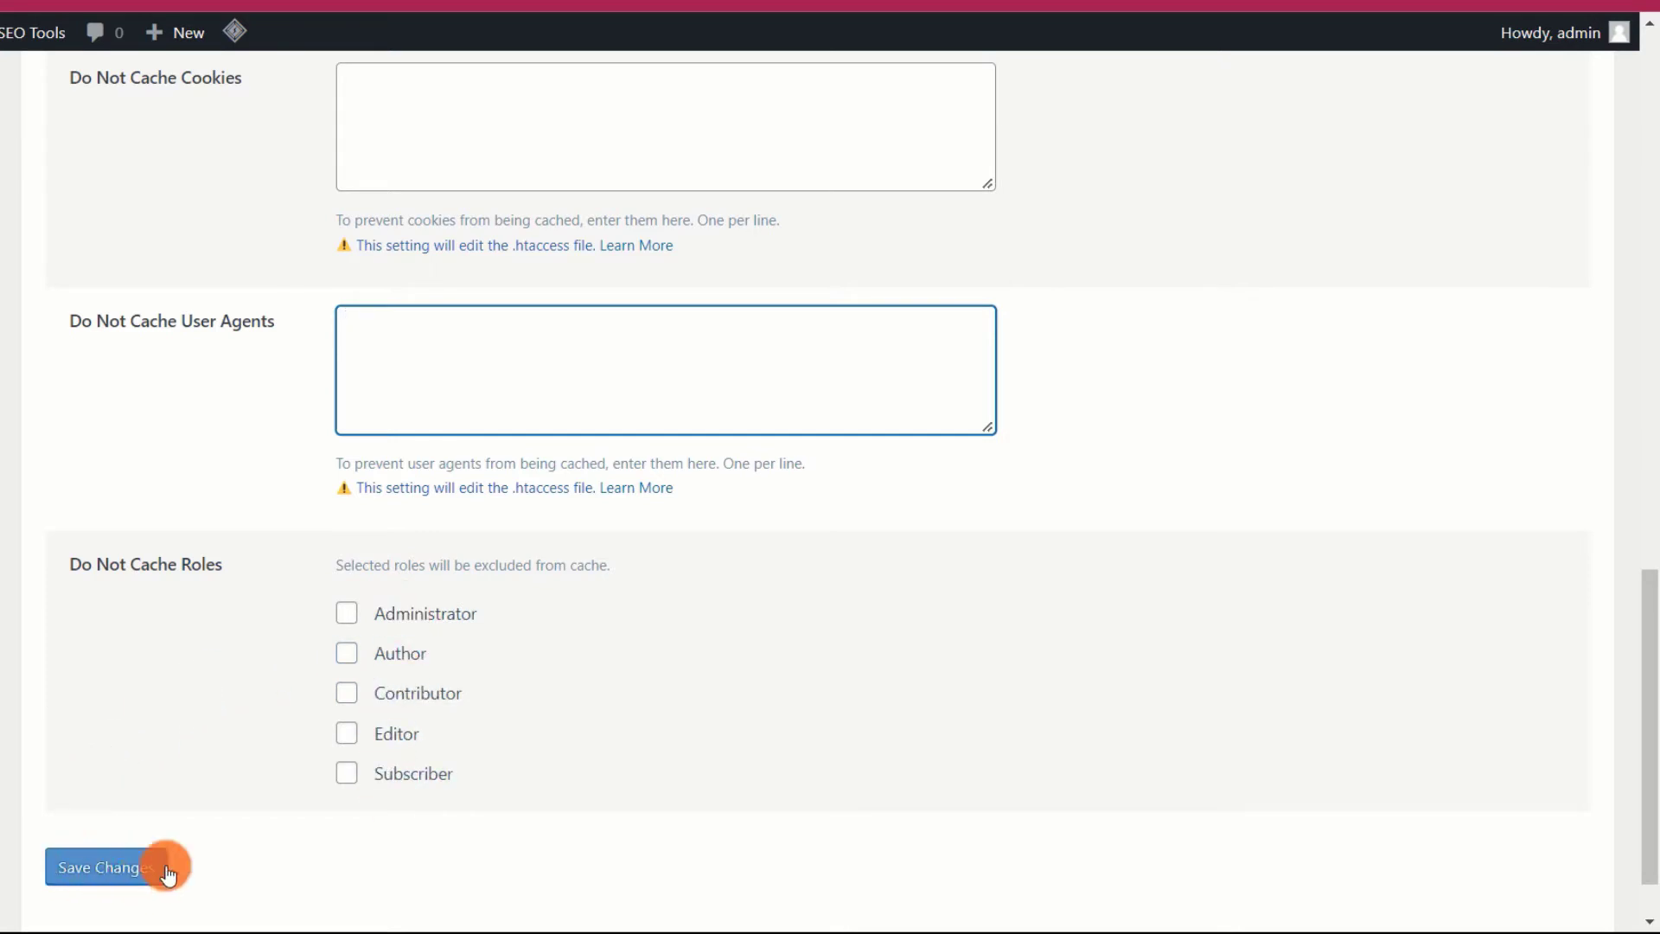
- Open the ESI settings and look over the options from Enable ESI down to Vary Group
scroll(363, 593, "up", 20)
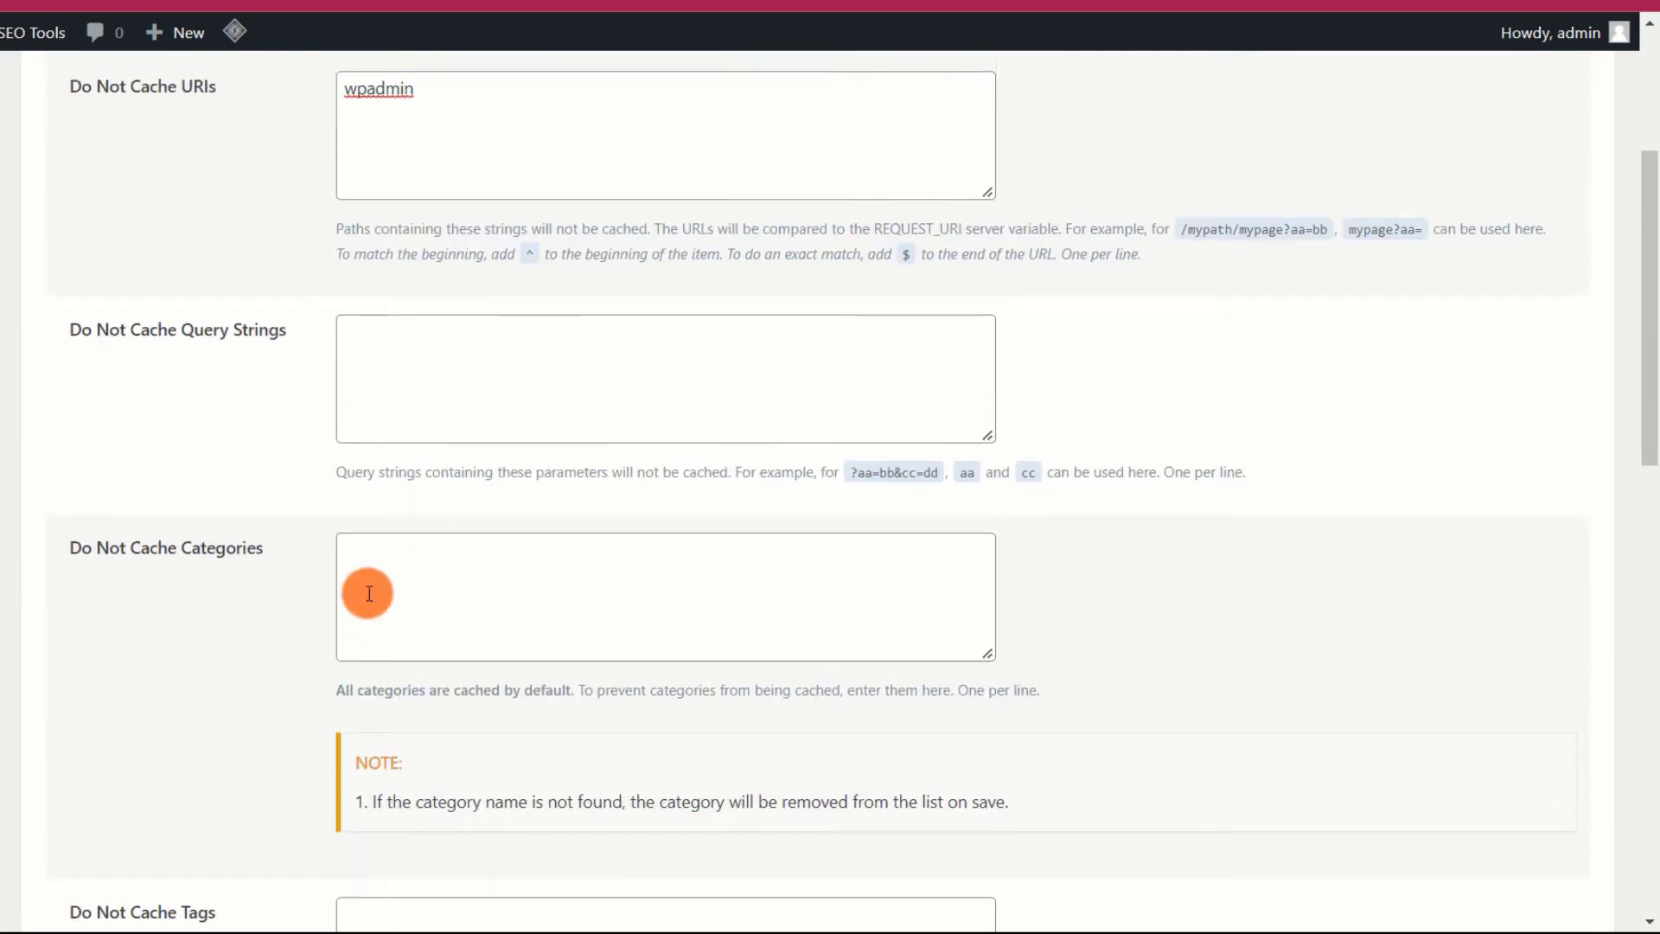
left_click(490, 260)
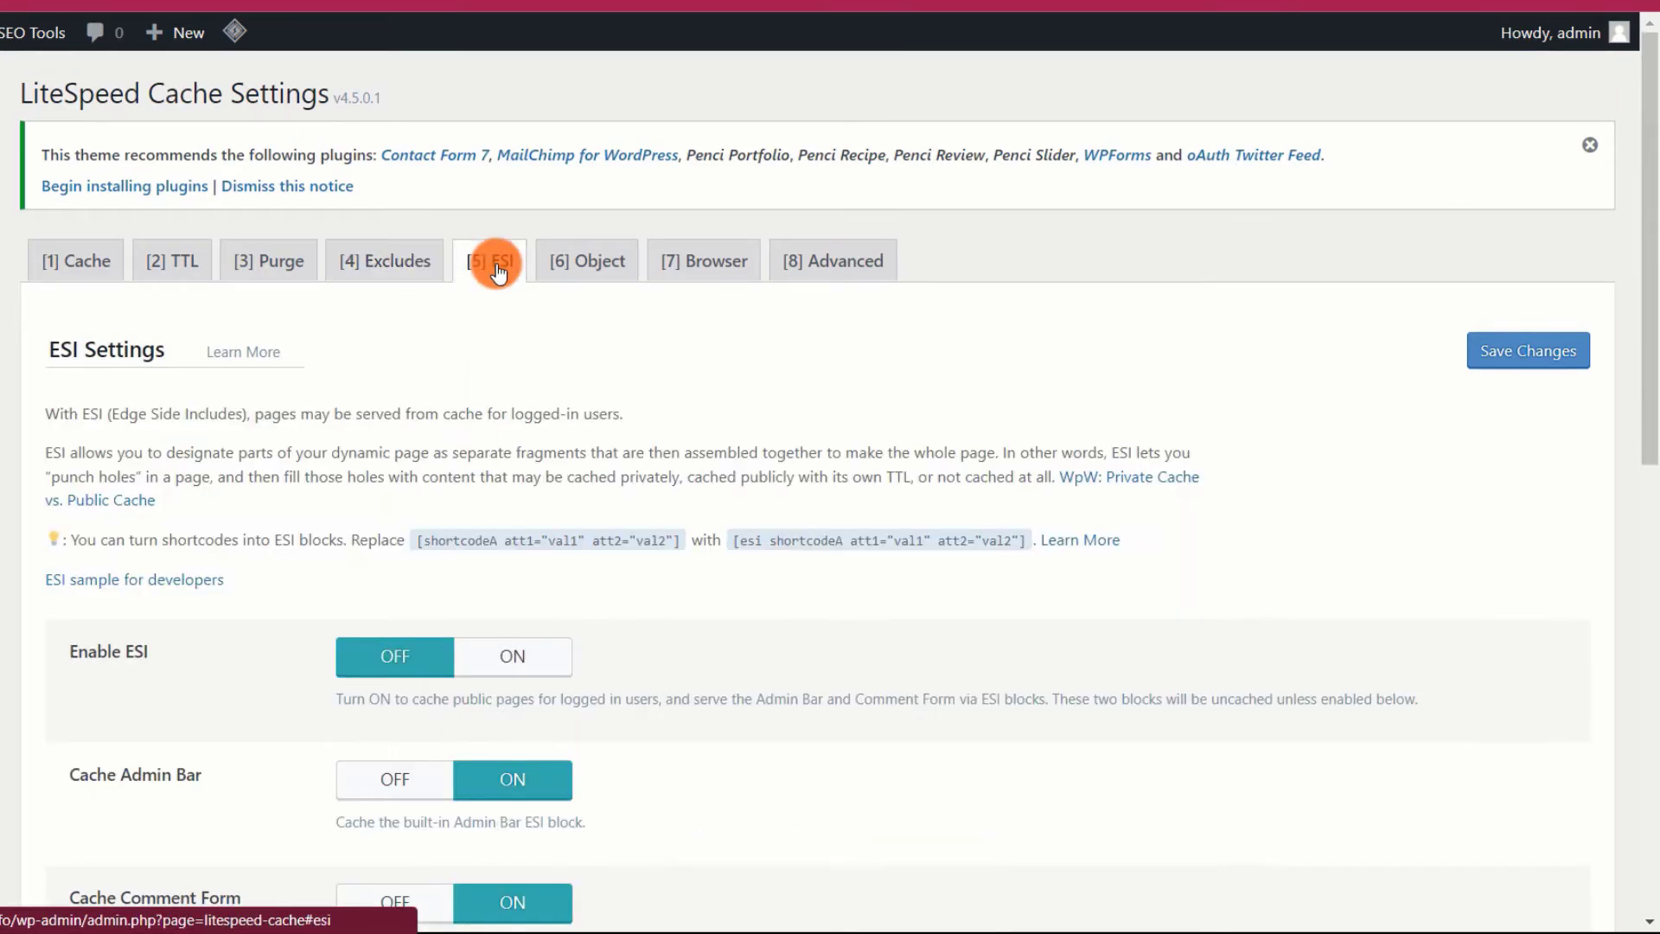
scroll(738, 530, "down", 3)
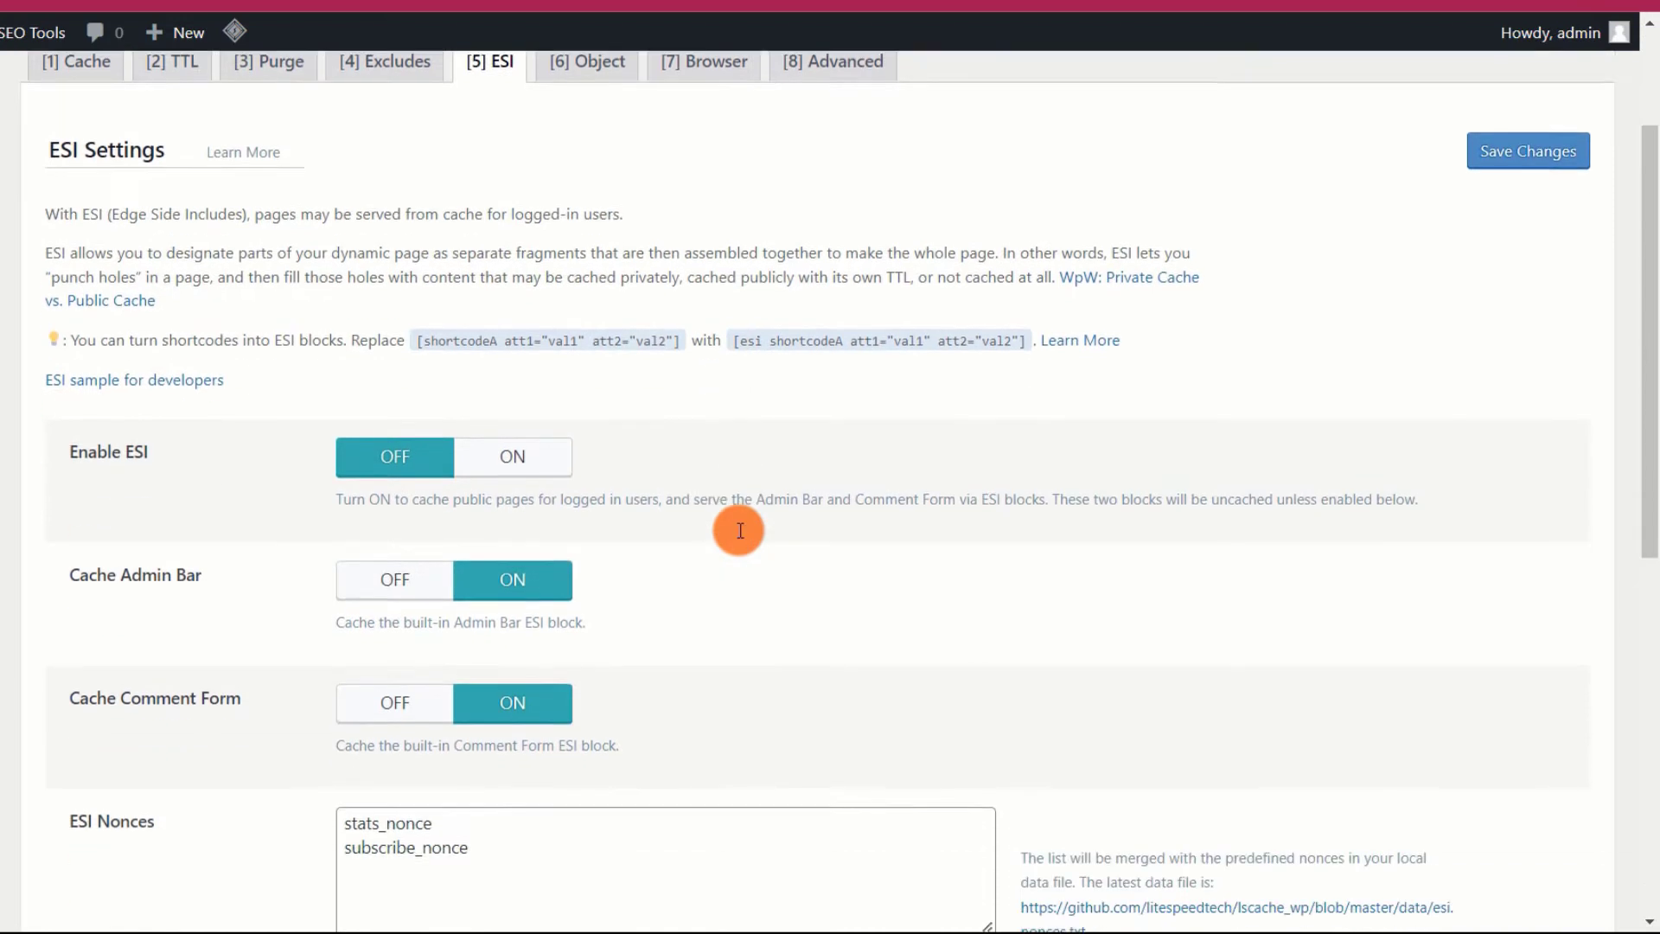
scroll(739, 529, "down", 1)
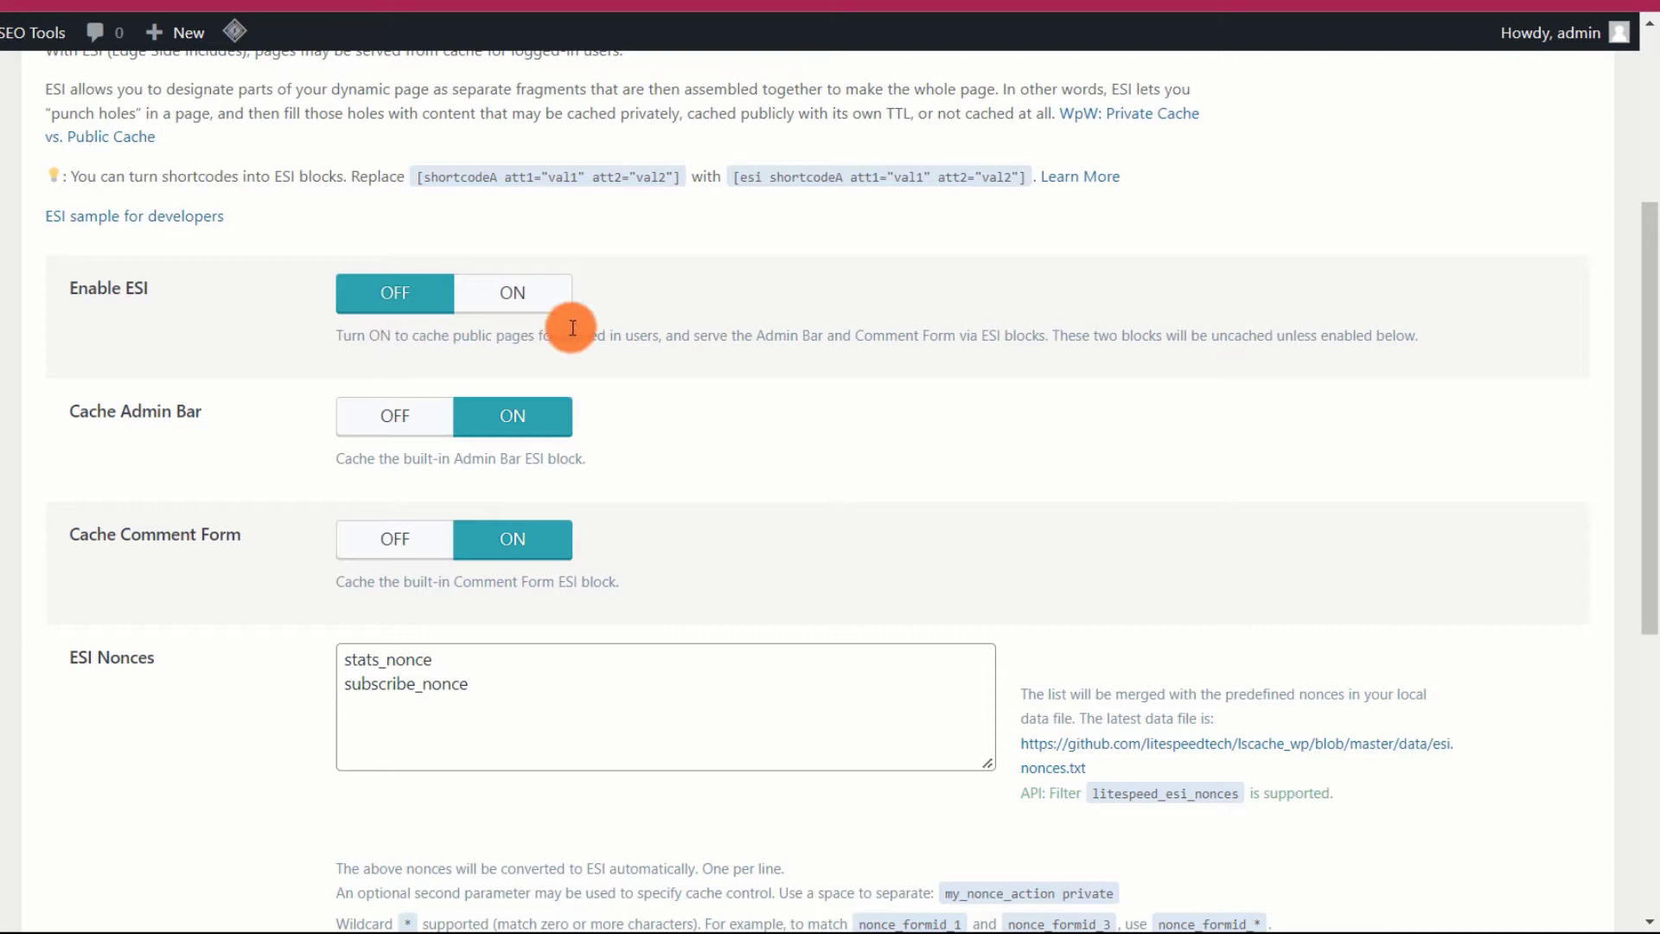
scroll(613, 496, "down", 3)
scroll(613, 496, "down", 4)
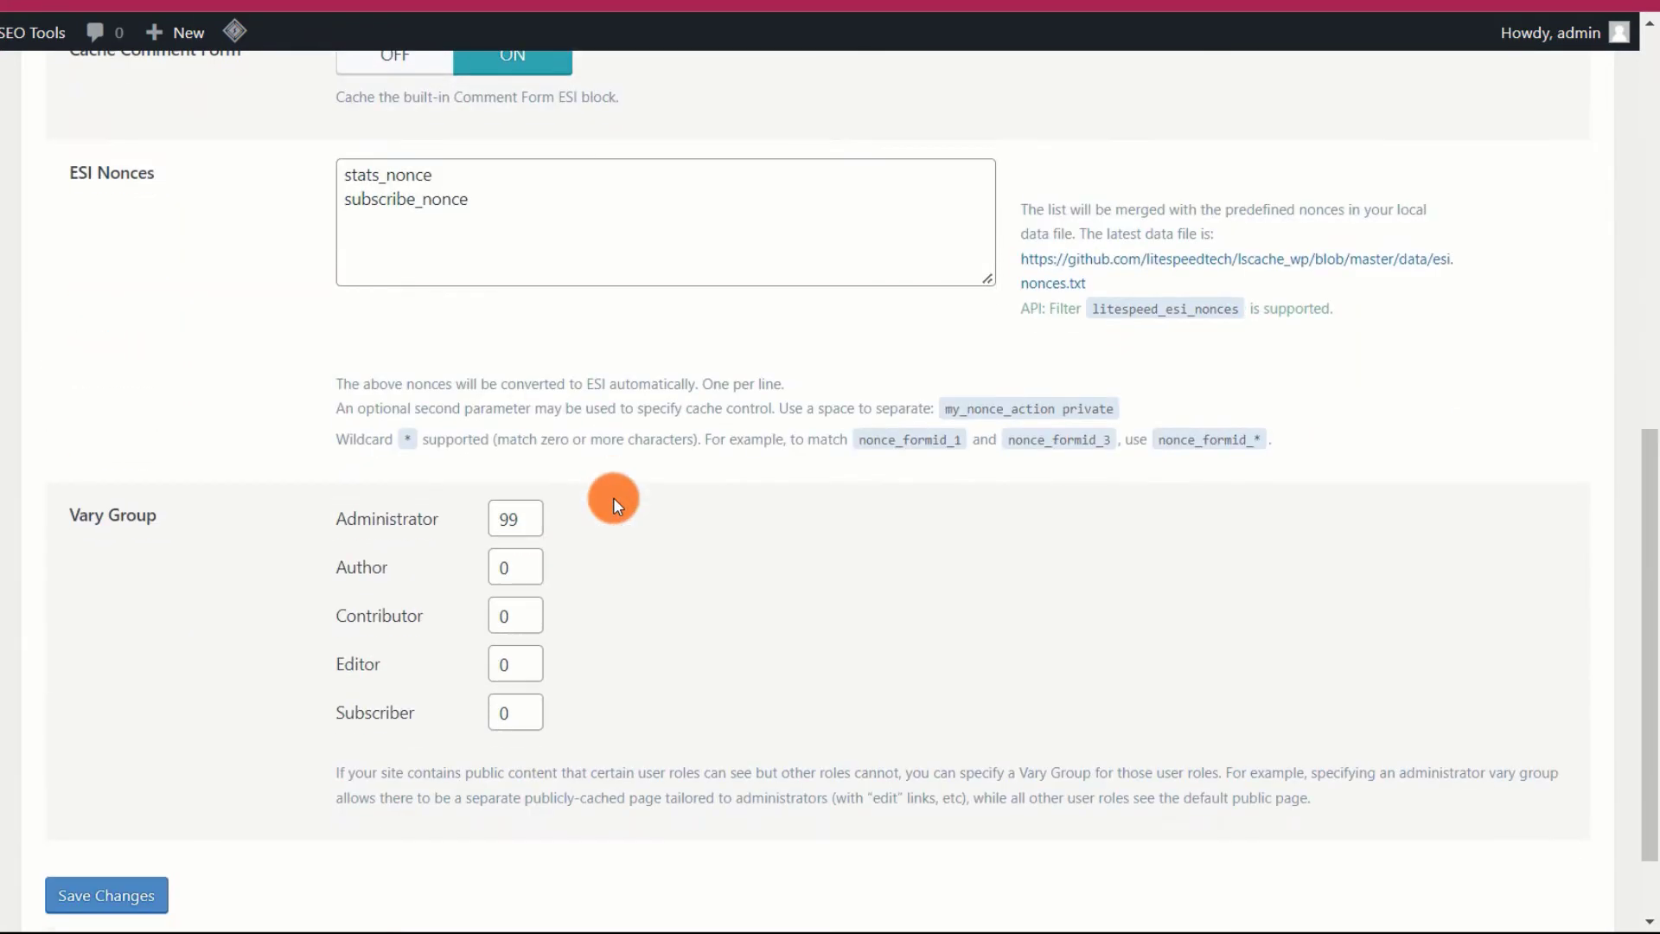
- Examine the ESI description together with the Enable ESI and Cache Admin Bar options
scroll(613, 496, "up", 3)
scroll(613, 501, "up", 6)
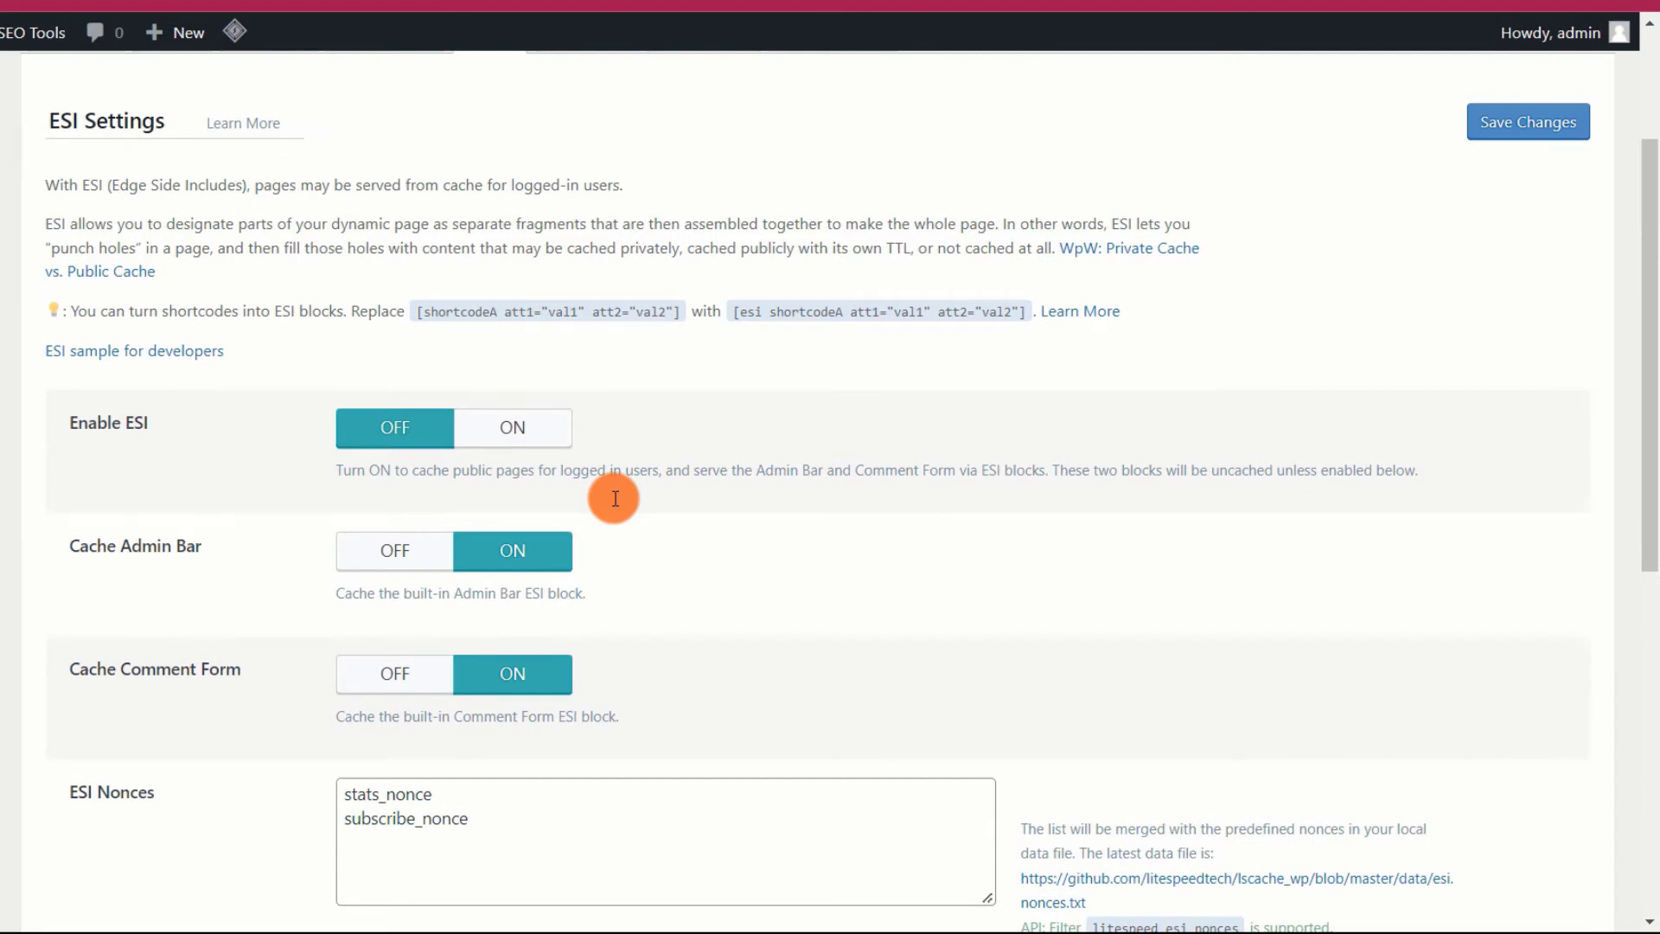
scroll(615, 498, "up", 2)
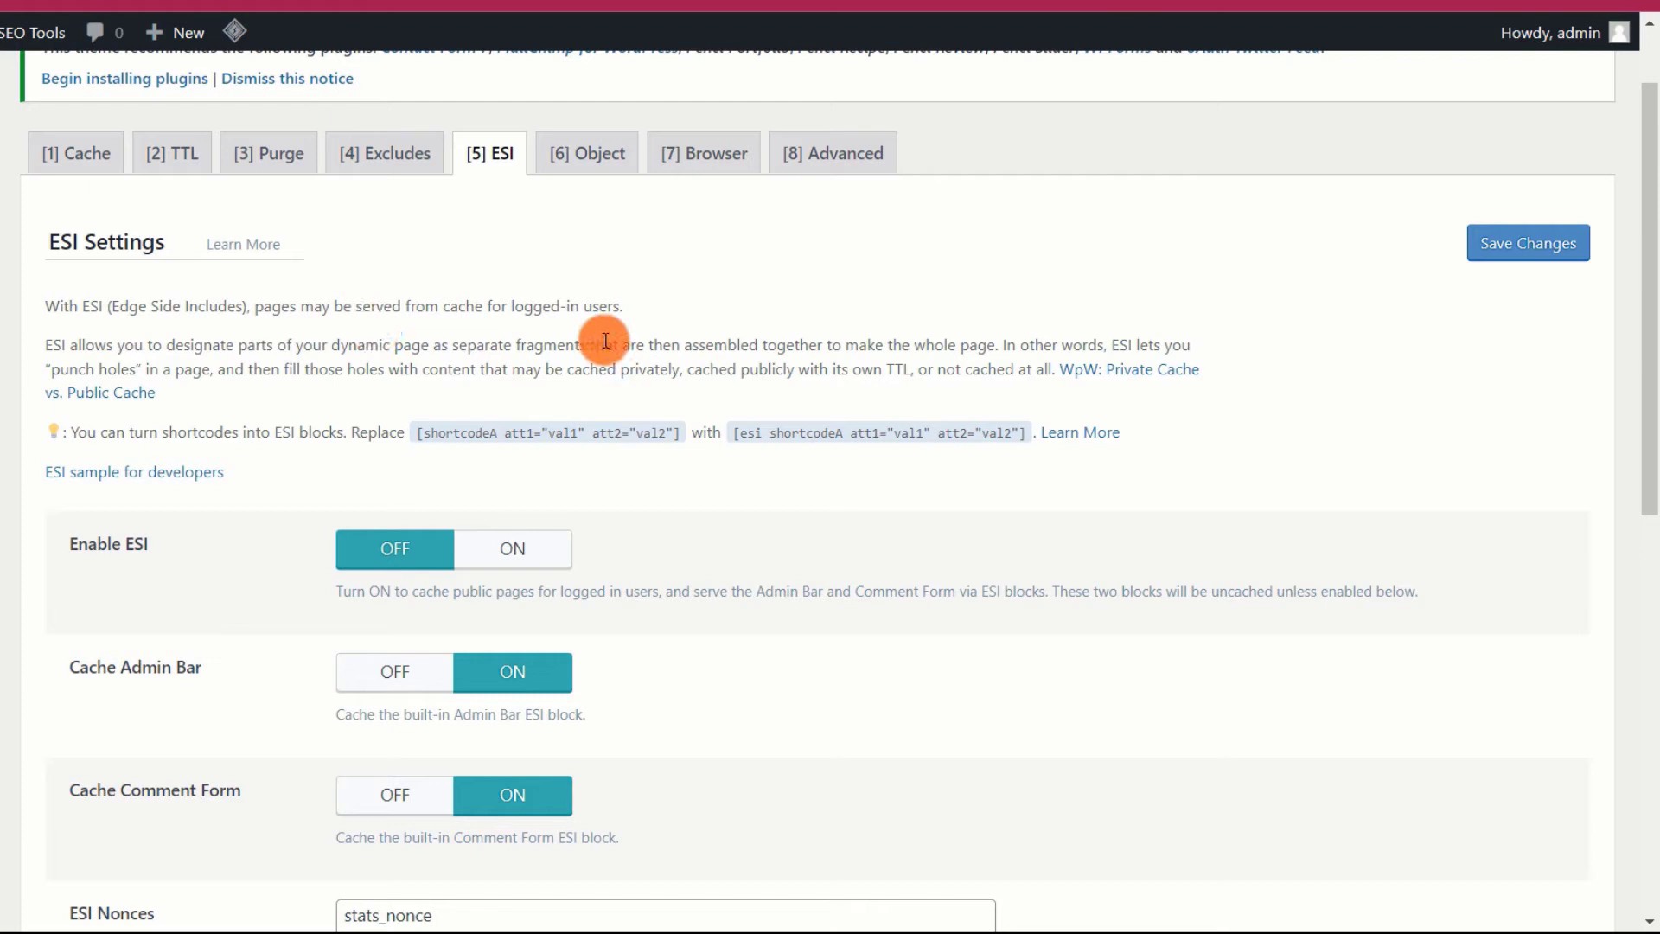
scroll(354, 415, "down", 2)
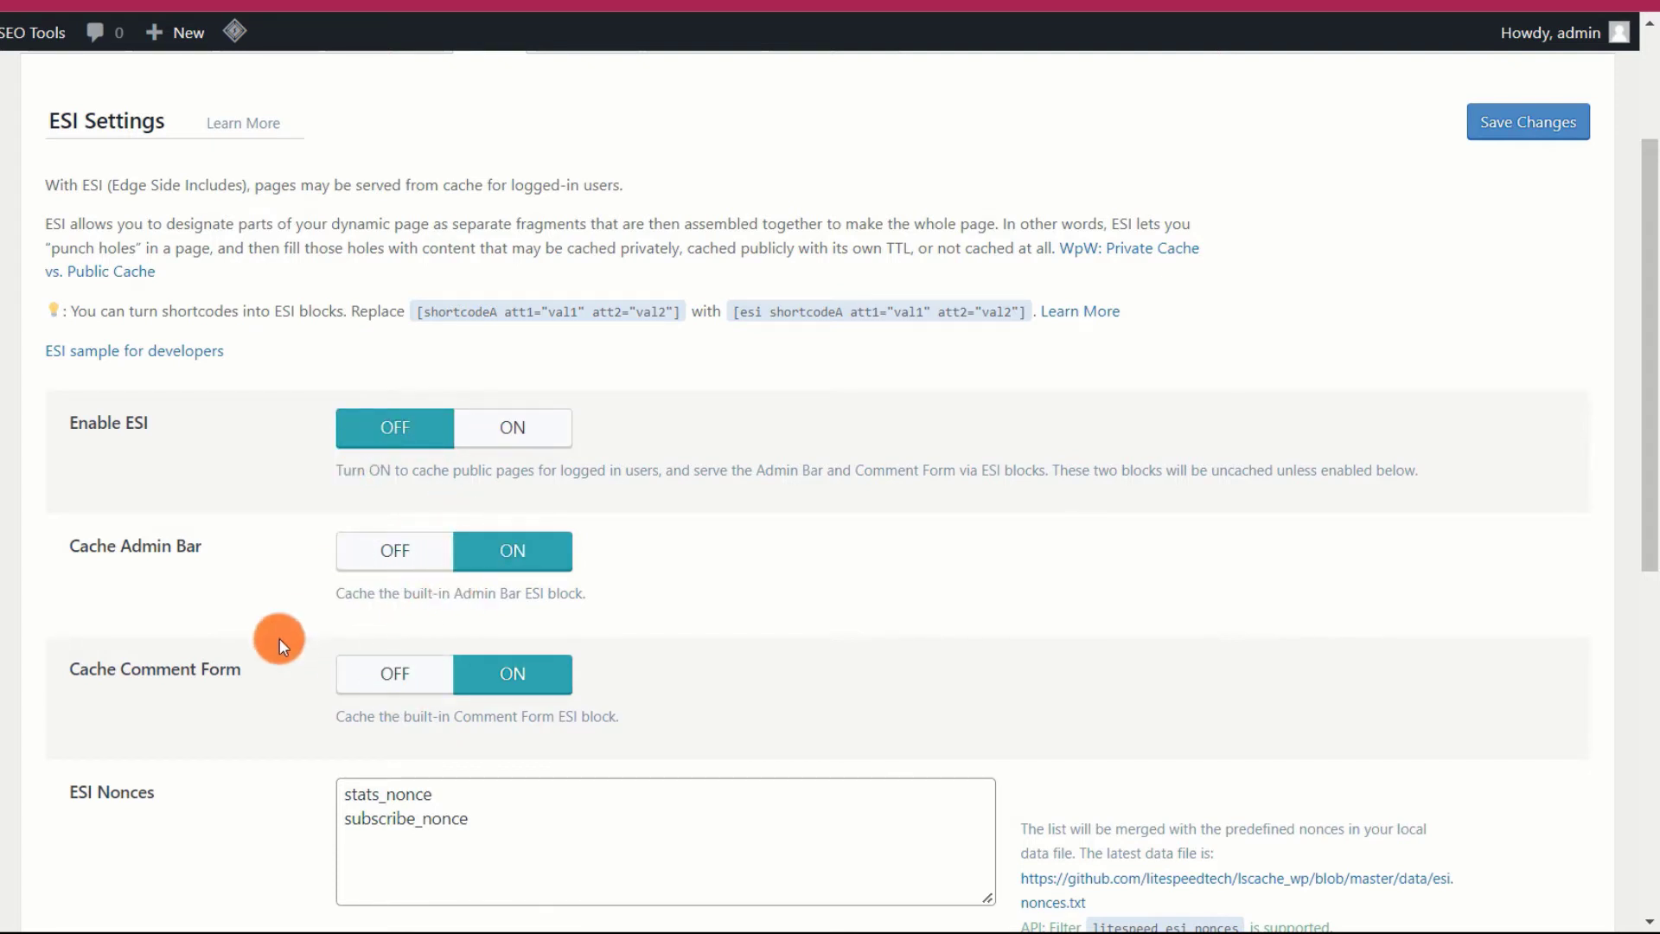
scroll(279, 640, "down", 4)
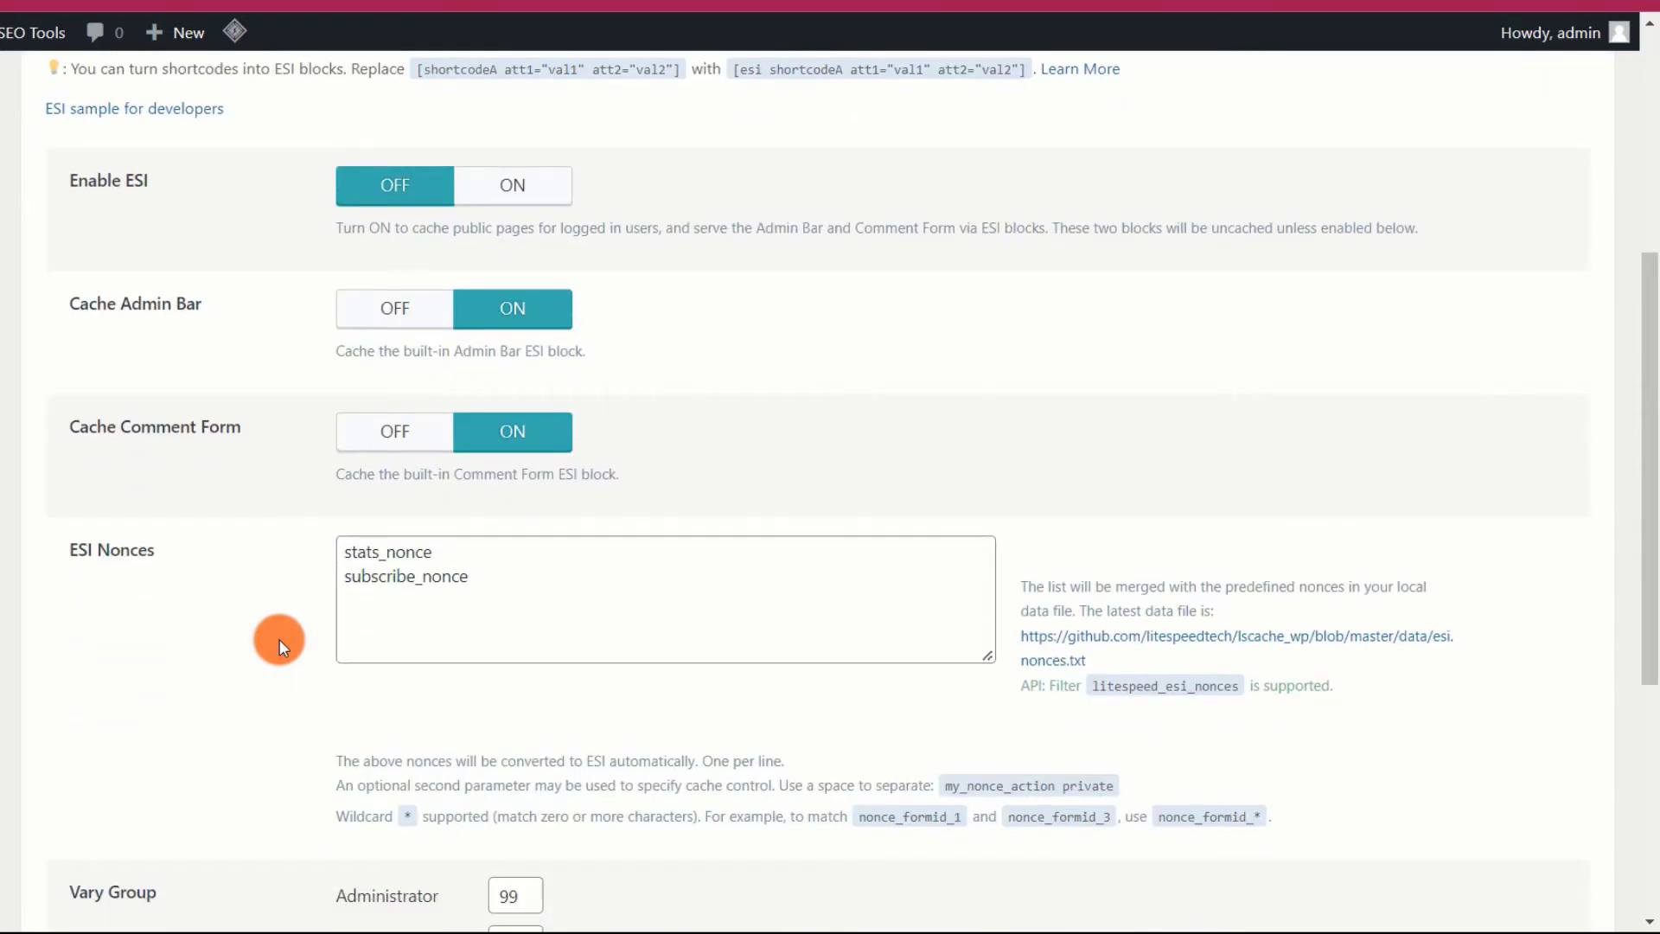
scroll(278, 640, "up", 3)
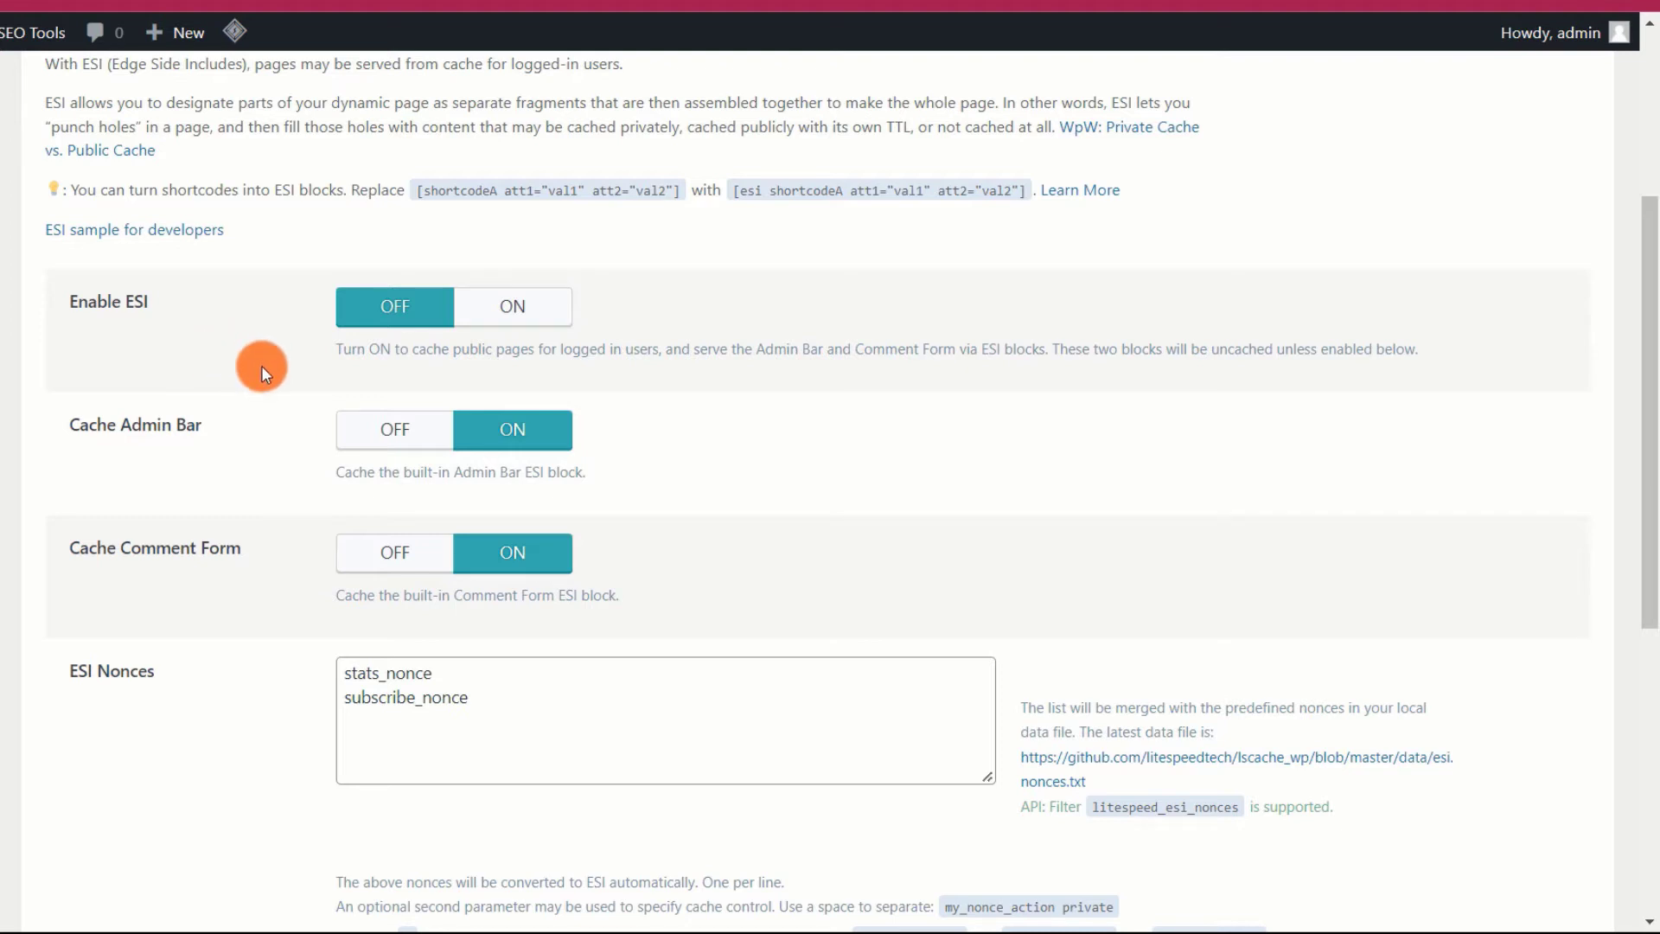
scroll(261, 365, "down", 4)
scroll(261, 366, "up", 6)
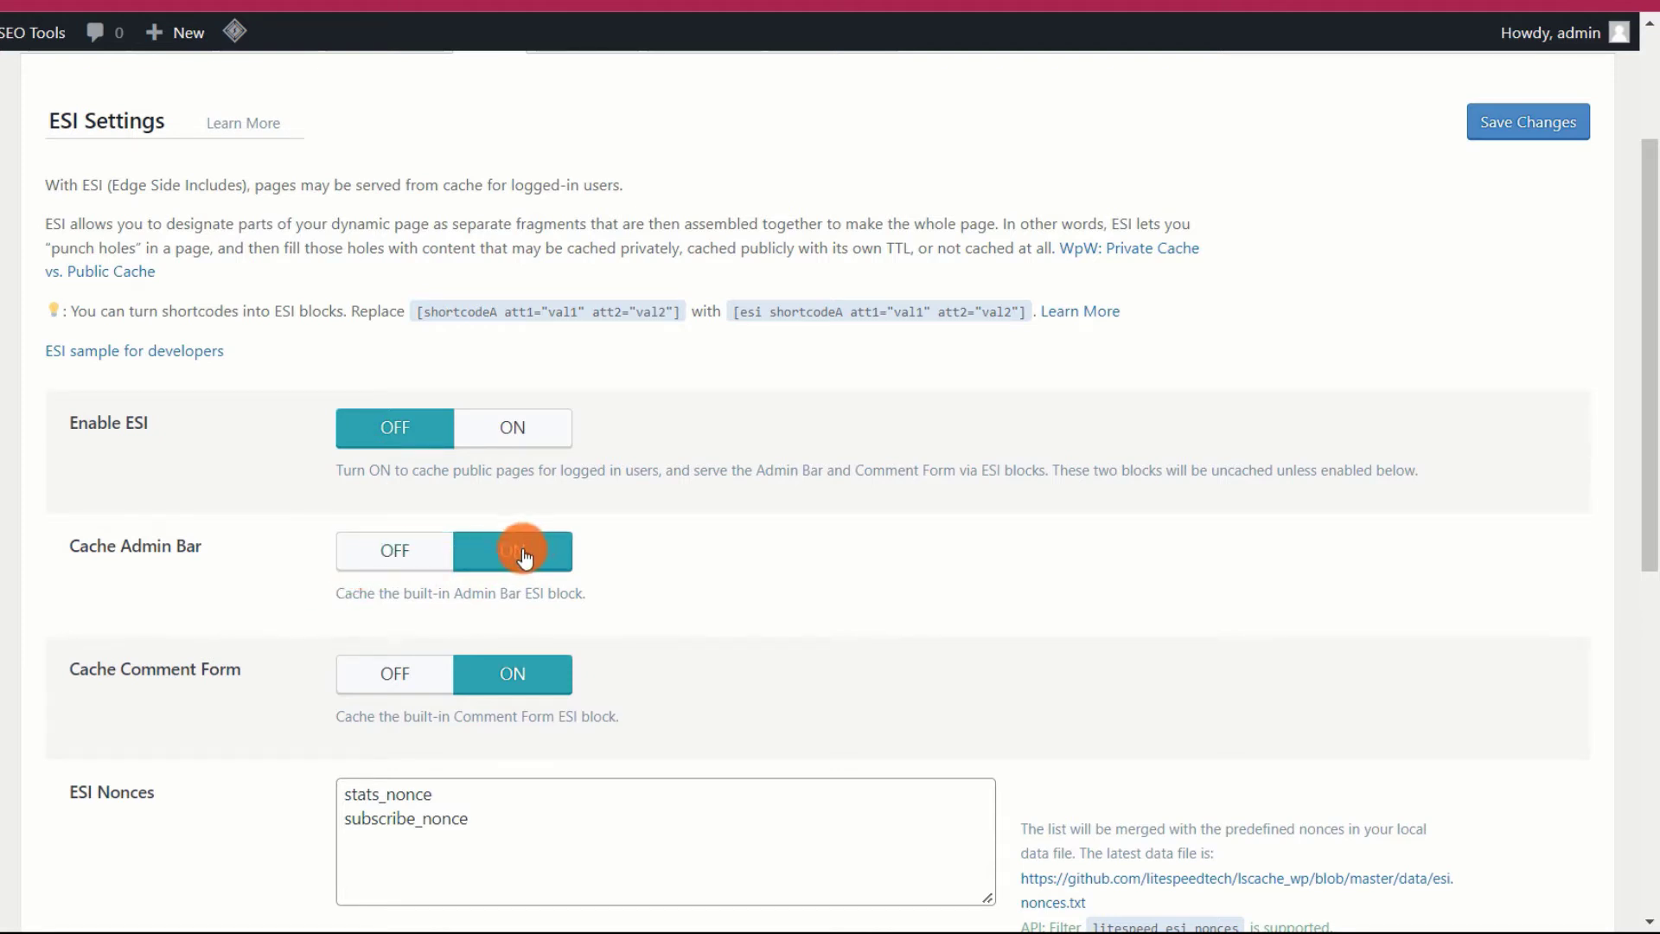
- Examine the Cache Comment Form option and the entries in the ESI Nonces list
scroll(275, 574, "down", 2)
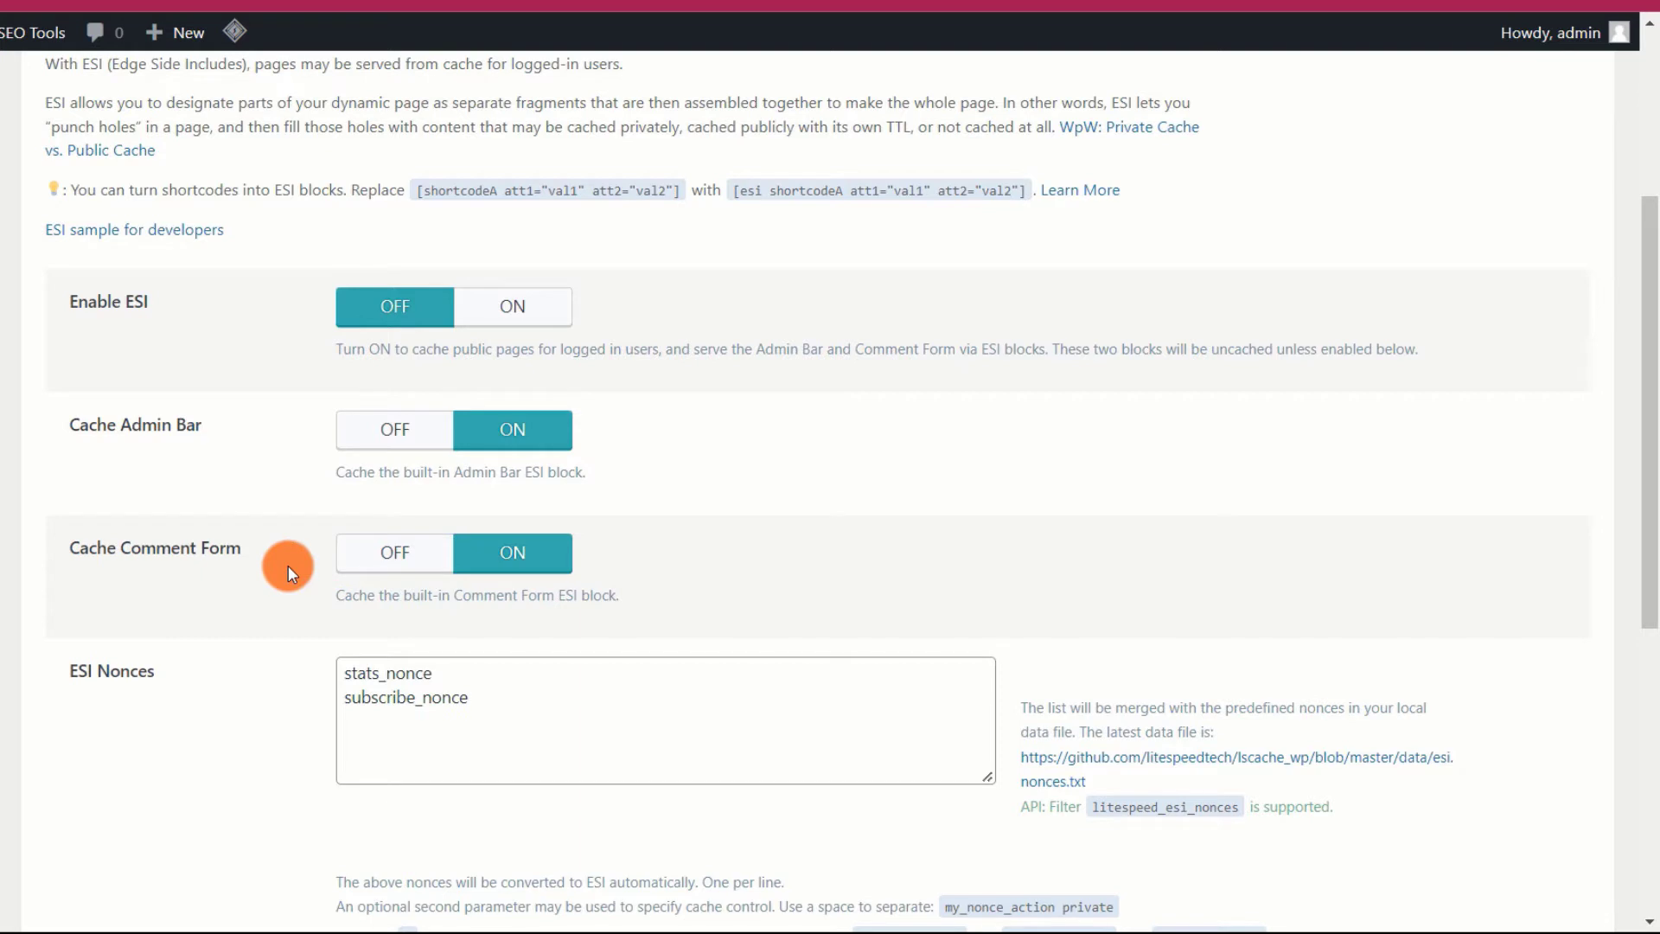
scroll(287, 565, "down", 2)
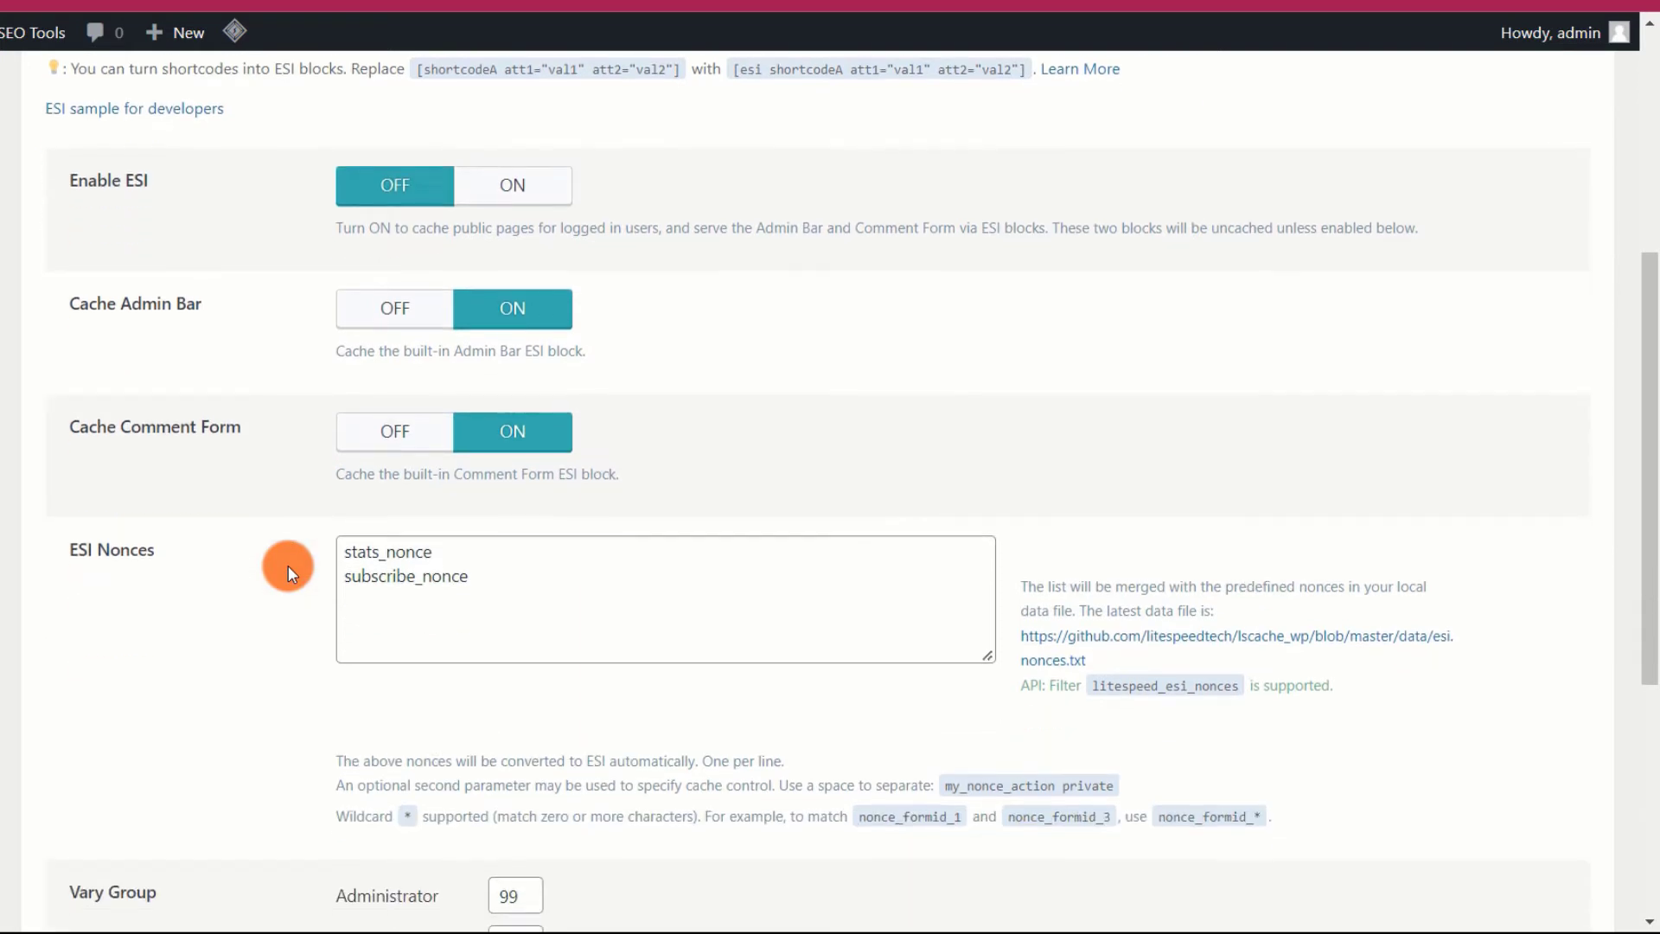
scroll(249, 528, "down", 2)
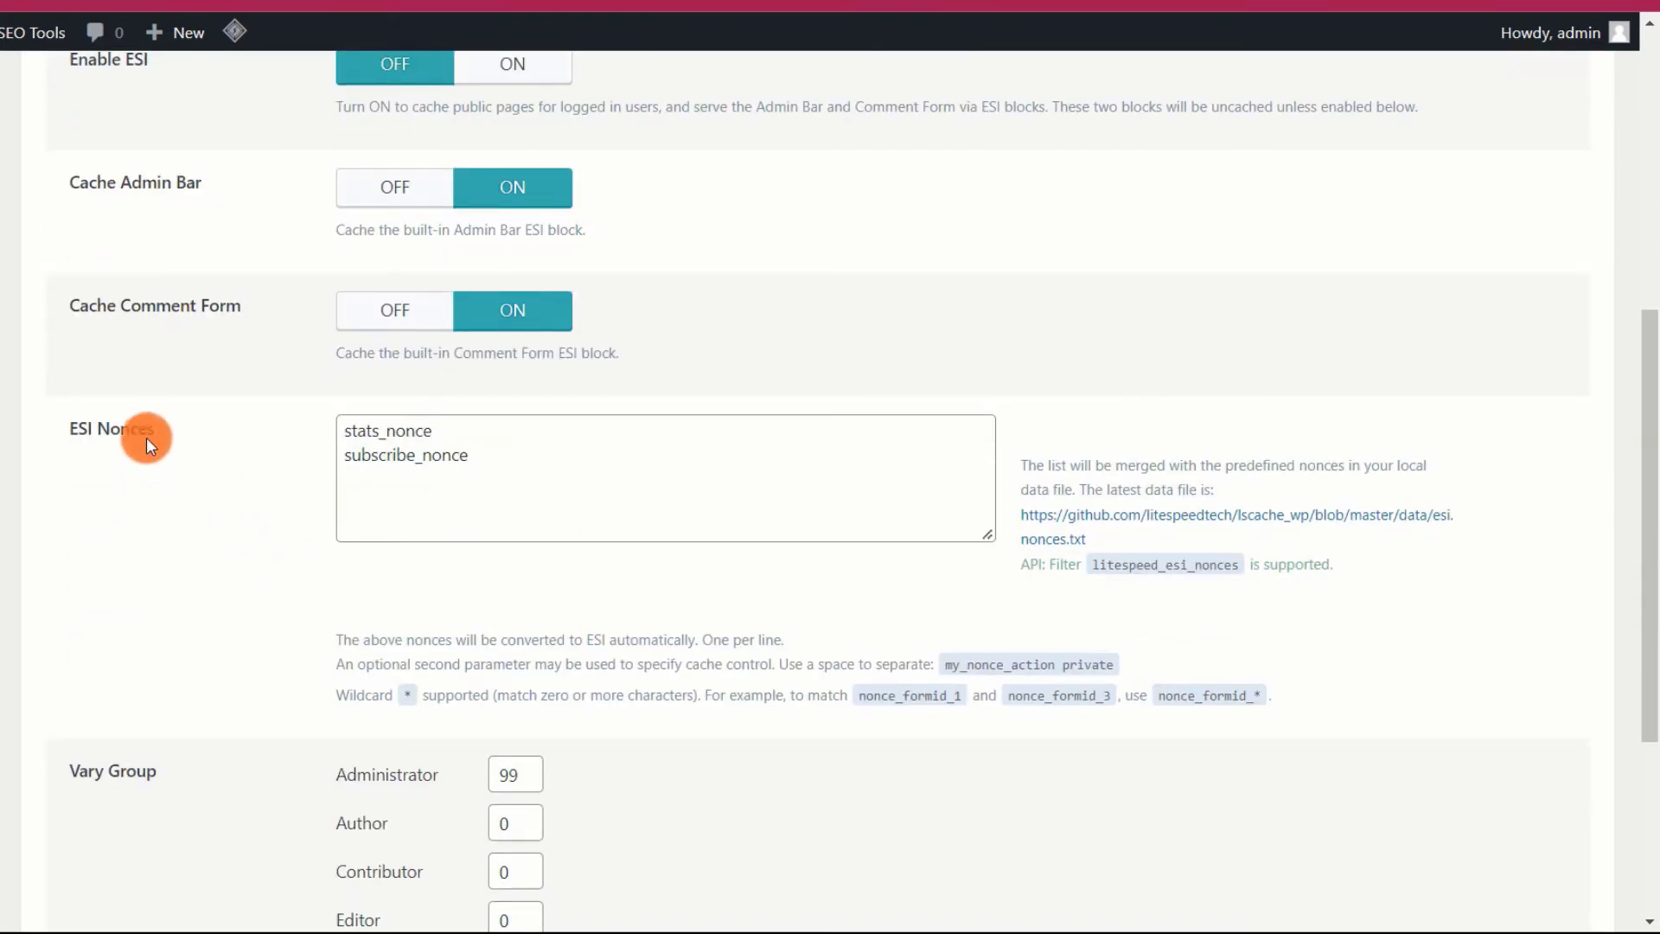
left_click(558, 458)
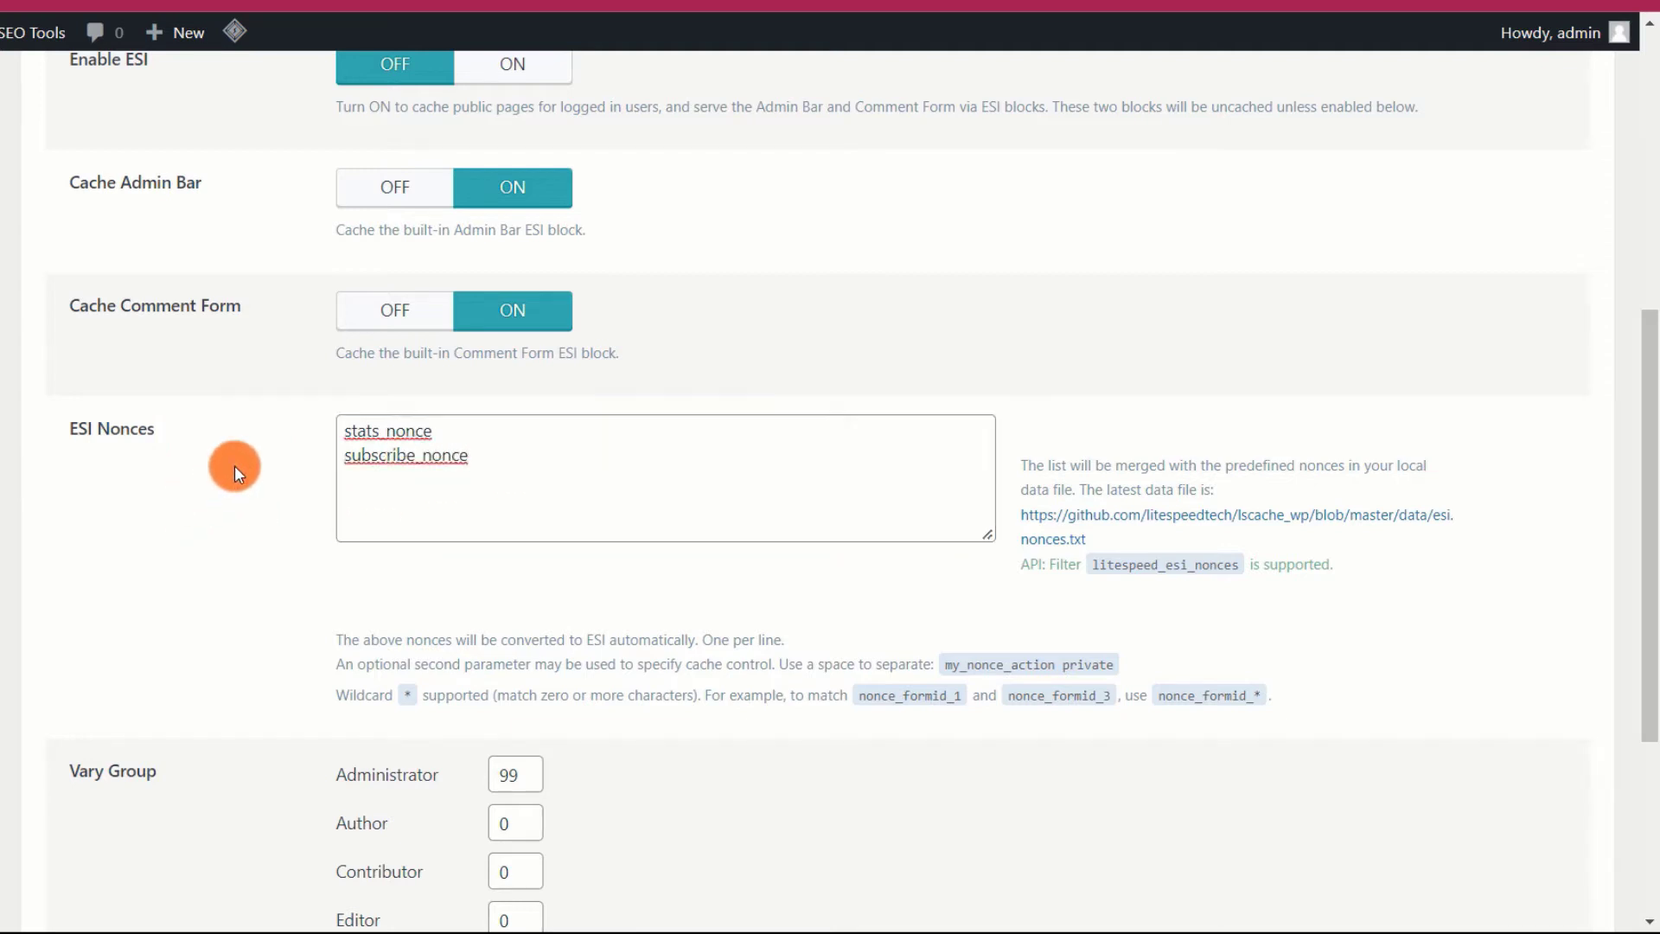
- Examine the Vary Group values for each user role and return to the start of the ESI settings
left_click(242, 497)
scroll(245, 502, "down", 4)
scroll(246, 501, "down", 2)
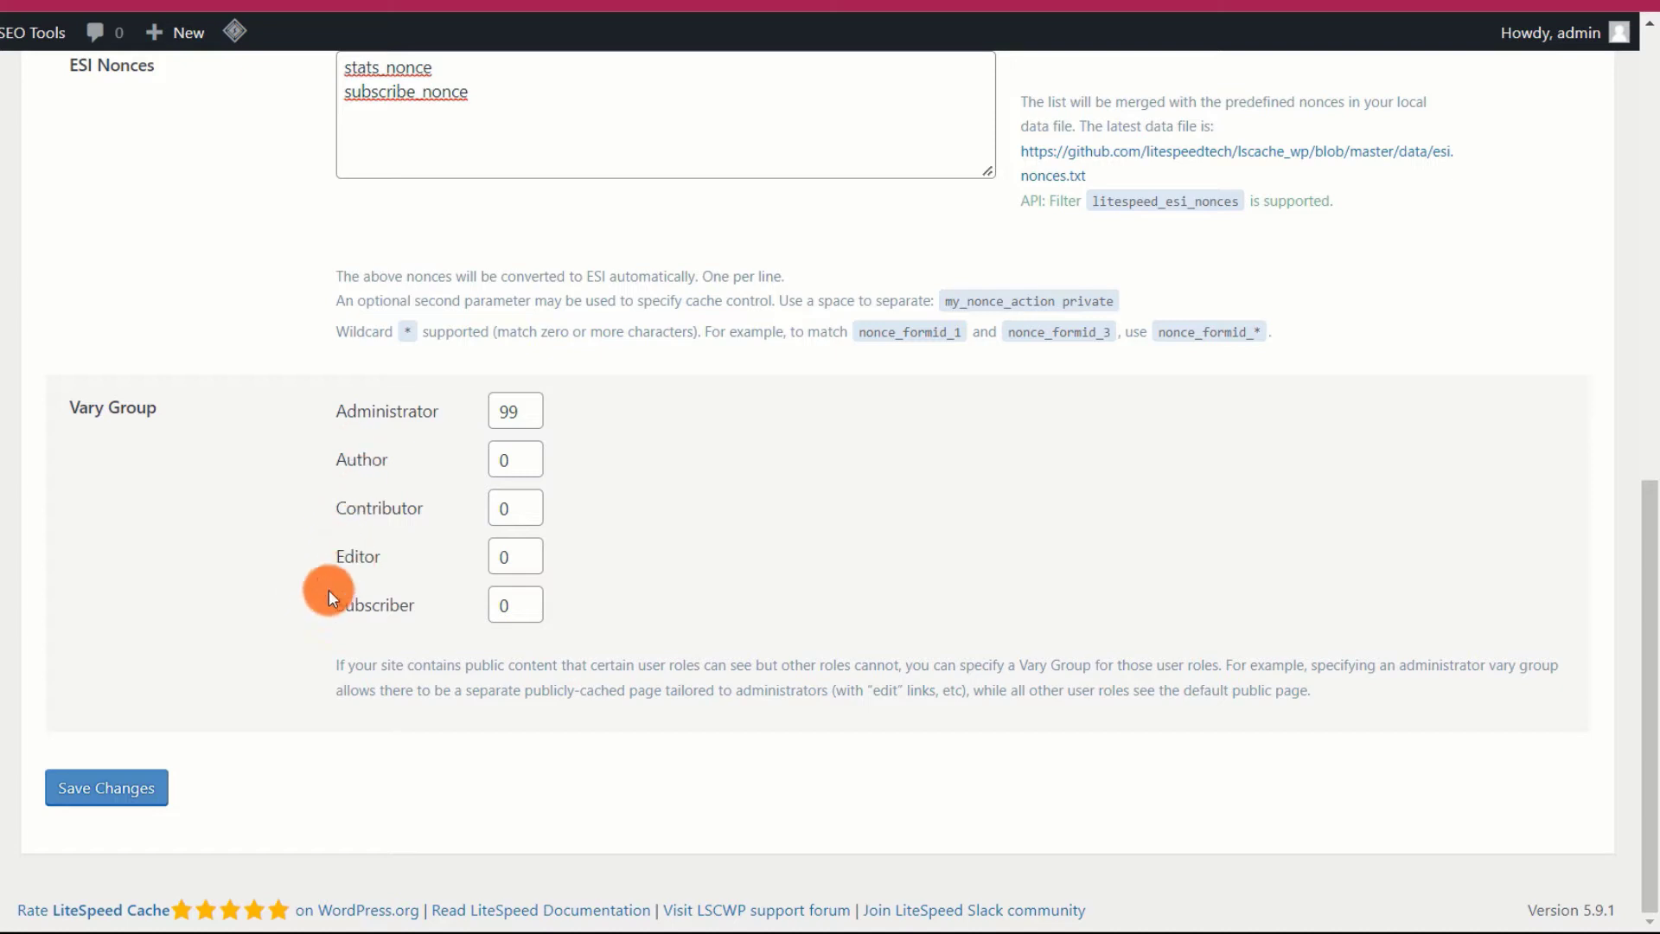
scroll(394, 539, "up", 7)
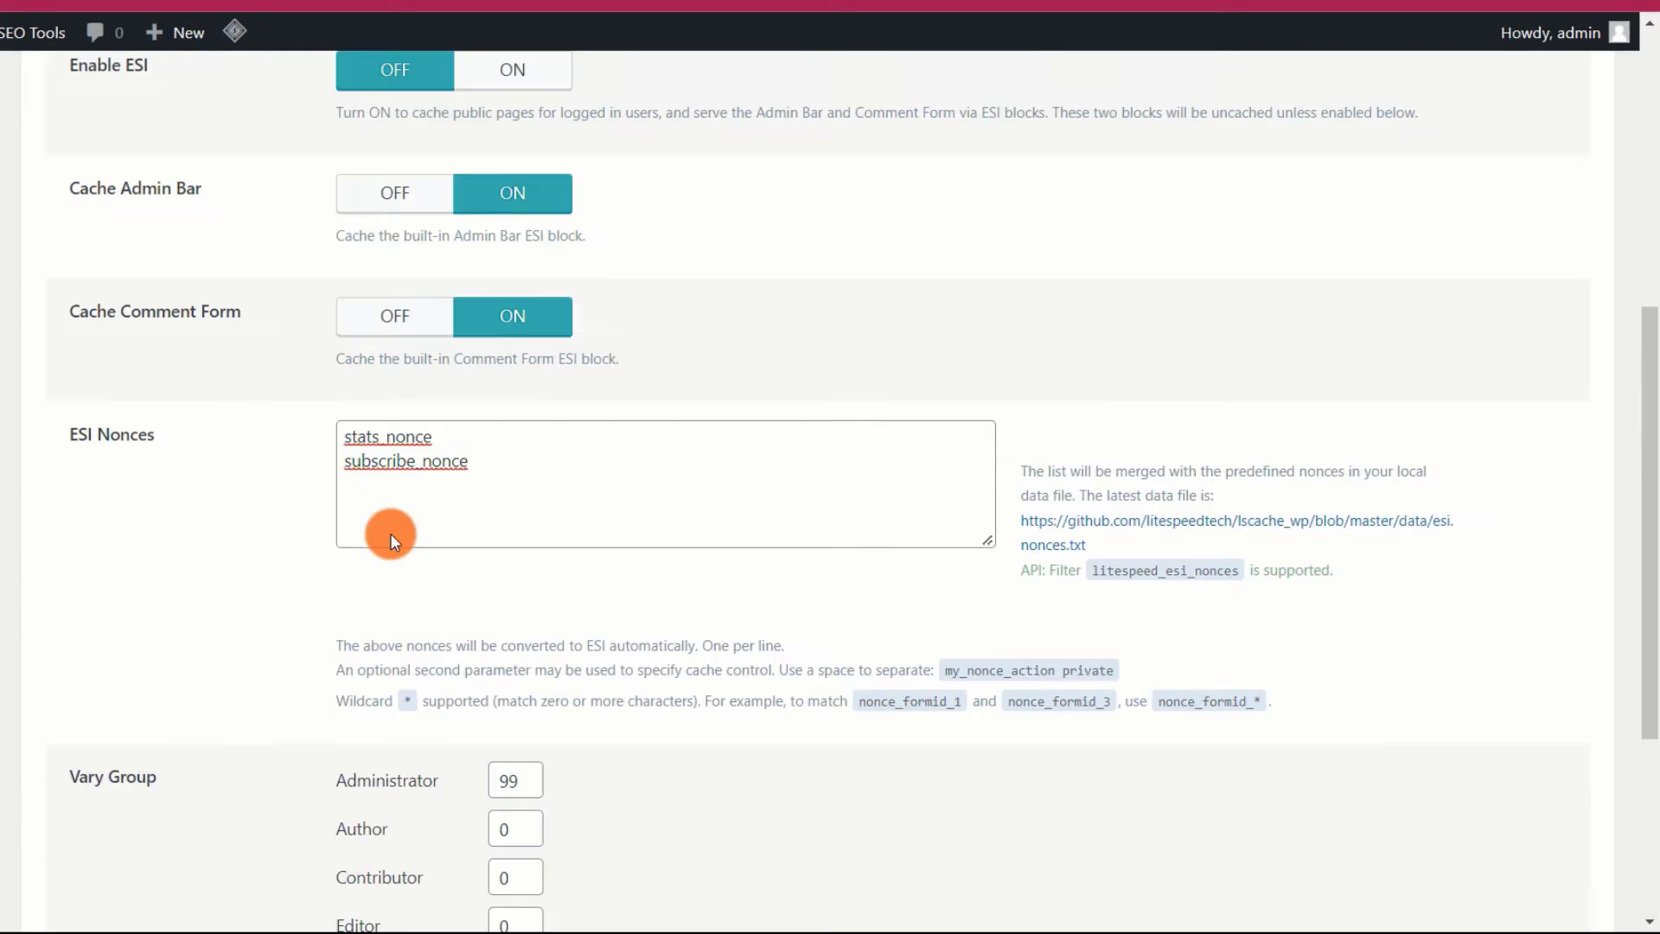
scroll(428, 481, "up", 1)
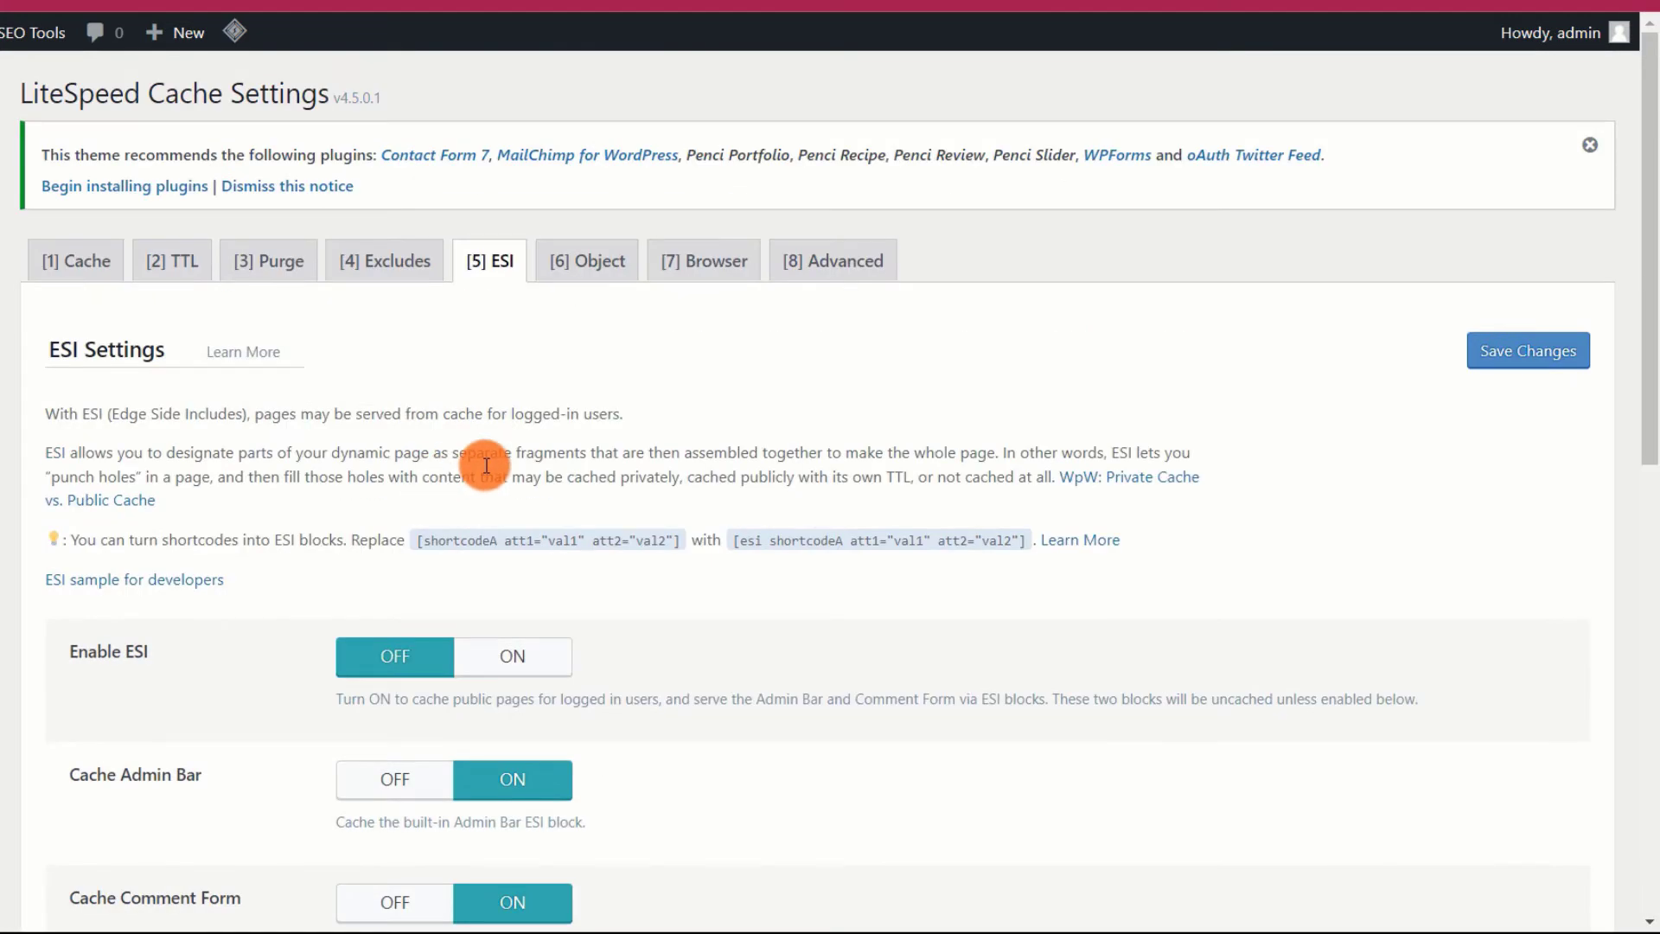
- Open the Object Cache settings, look over the connection options and turn Object Cache ON
left_click(579, 273)
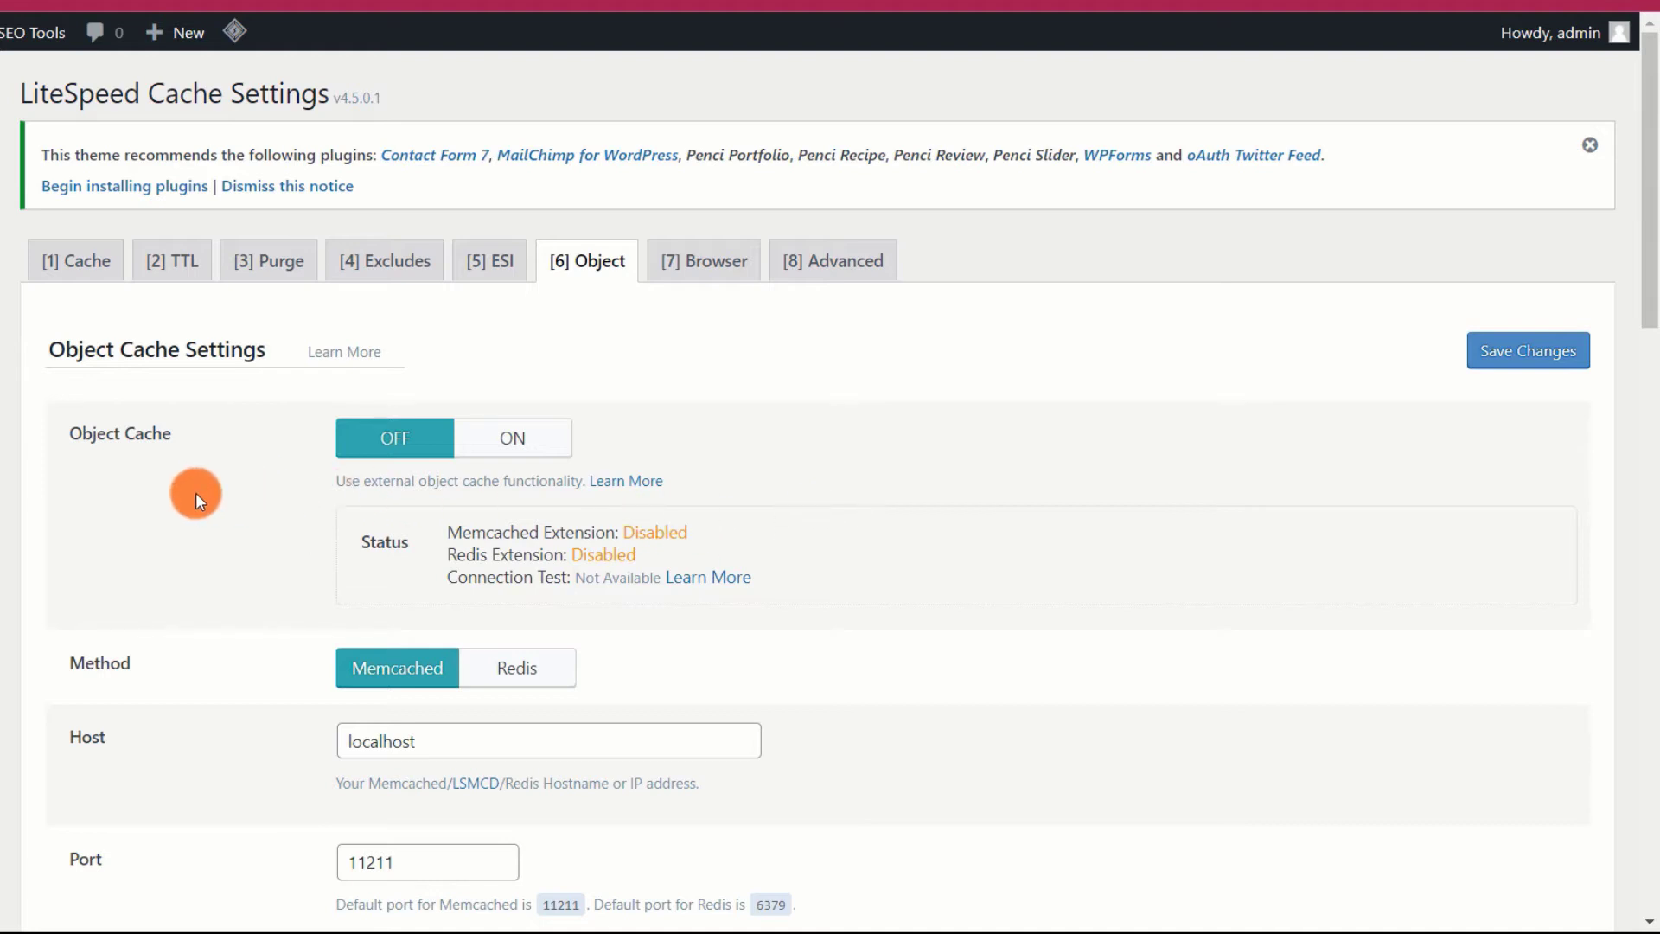
scroll(230, 485, "down", 1)
scroll(230, 484, "down", 7)
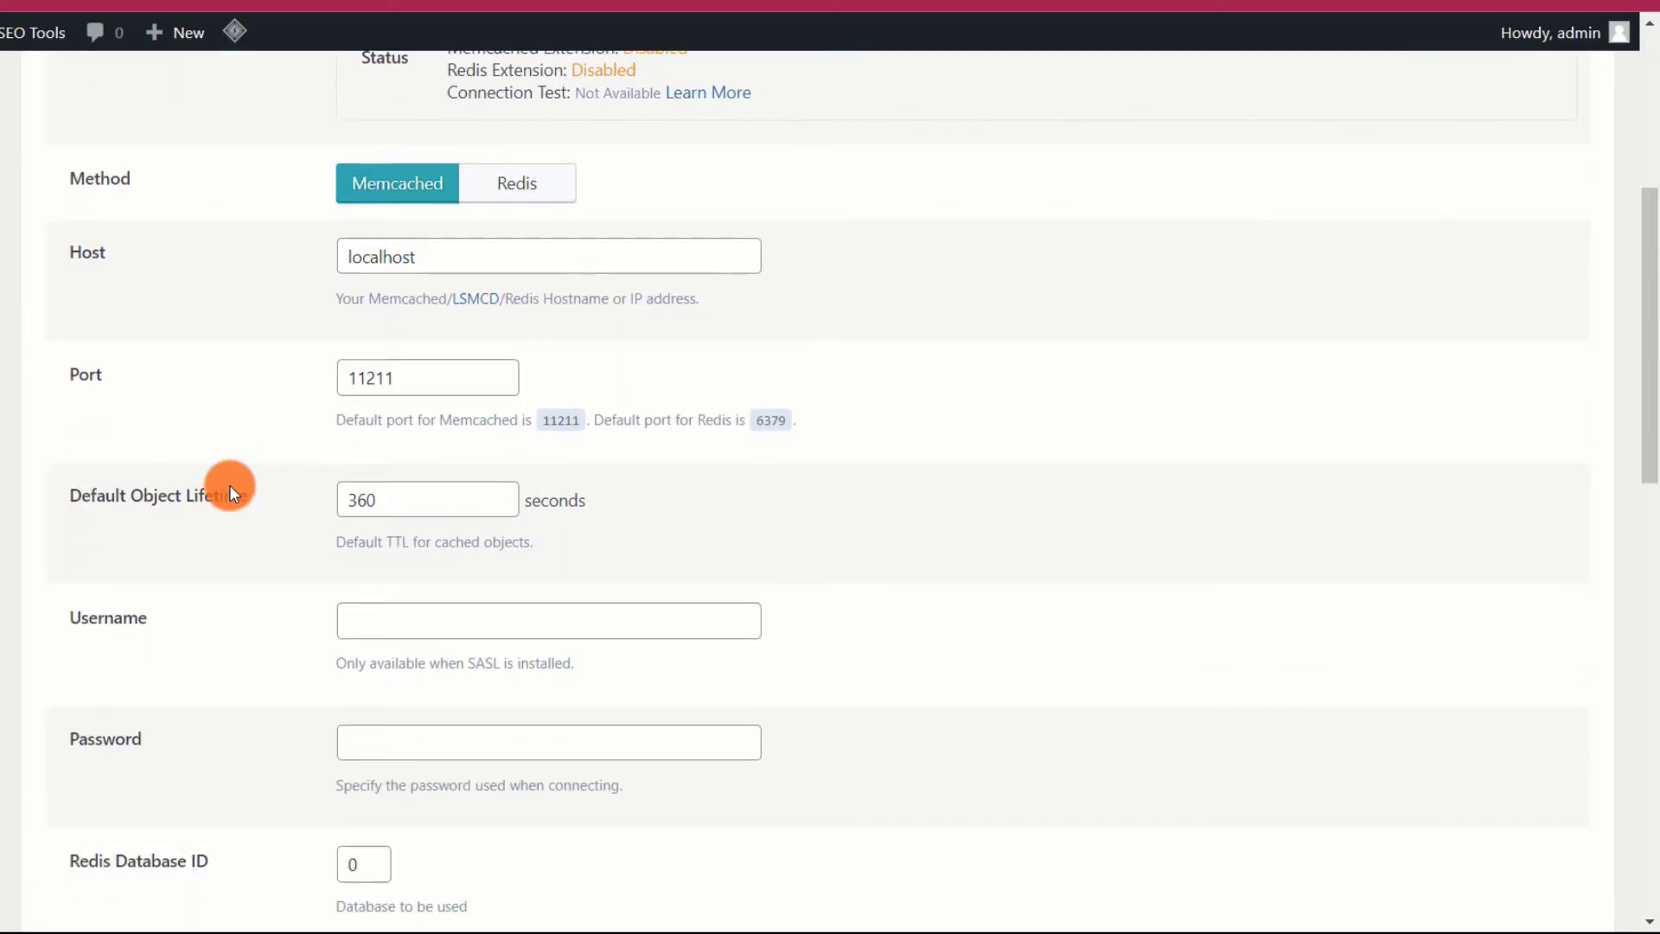
scroll(230, 484, "down", 2)
scroll(230, 484, "up", 7)
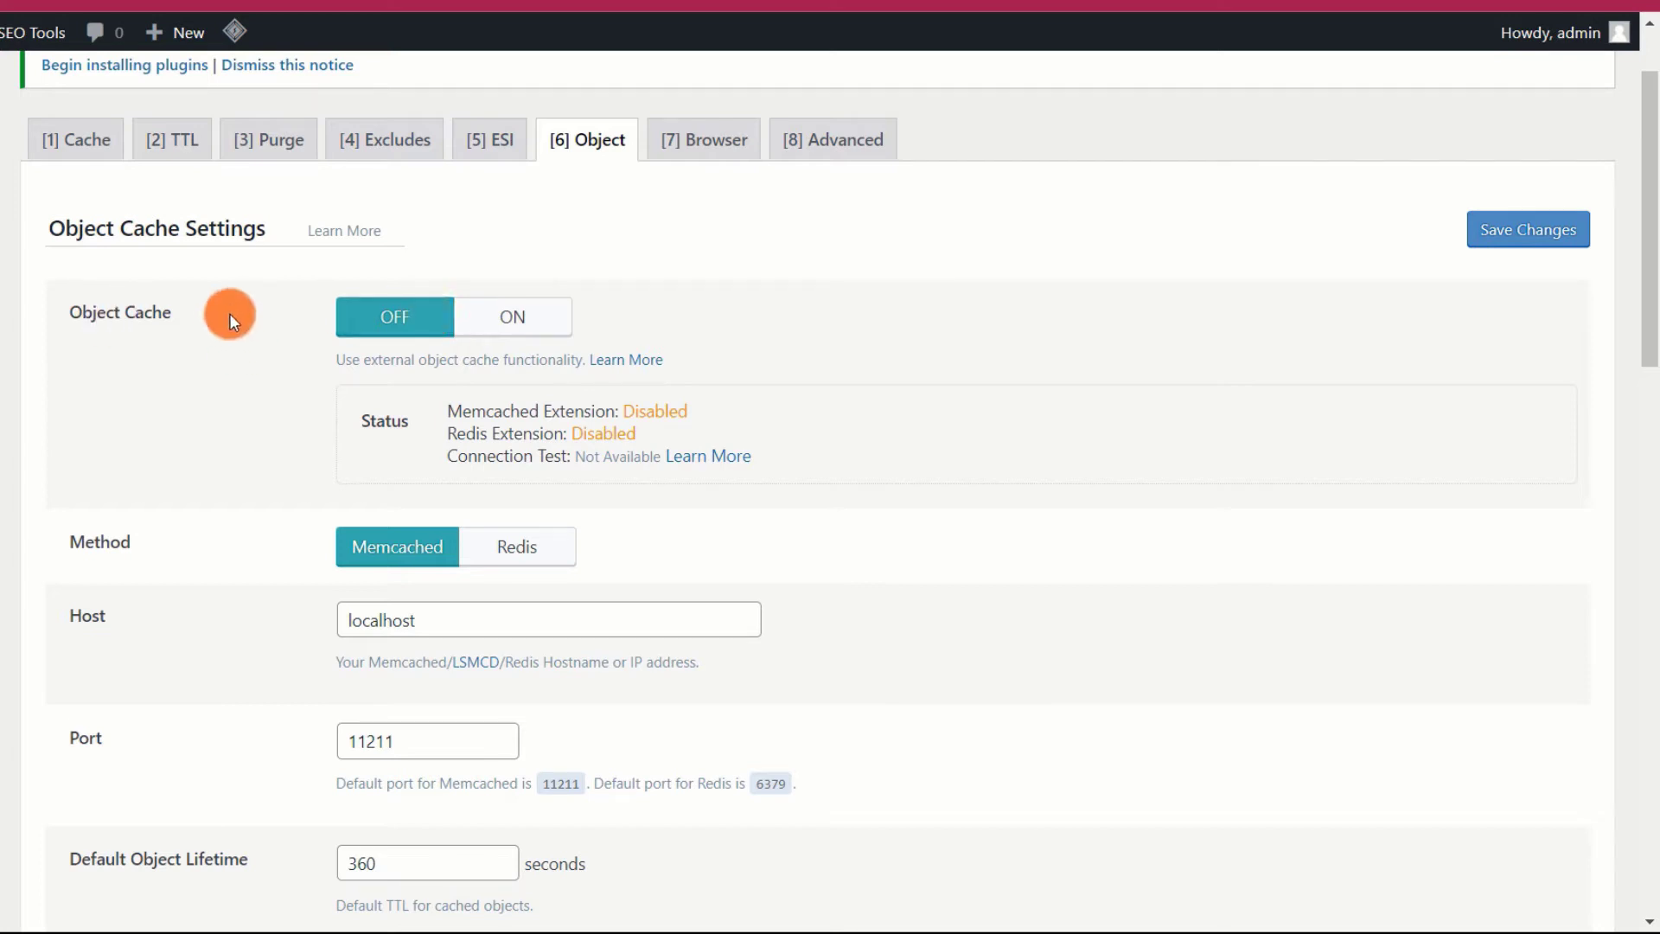
left_click(530, 317)
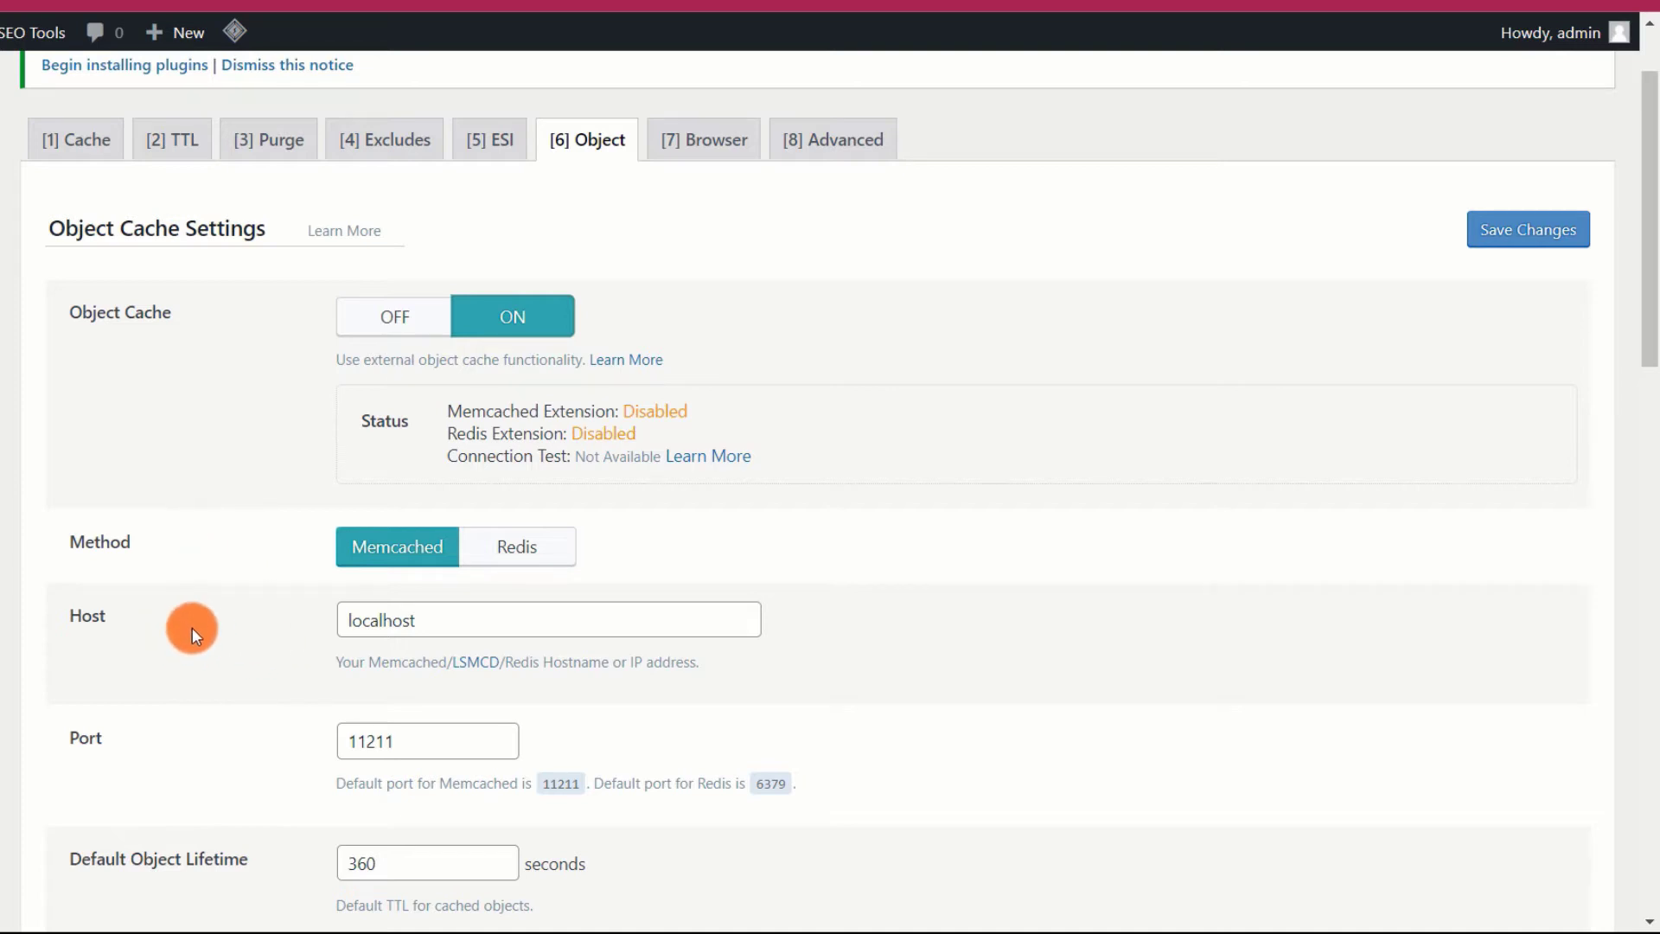
- Examine the Host, Port, Default Object Lifetime, Username and Password fields of the object cache
scroll(216, 616, "down", 3)
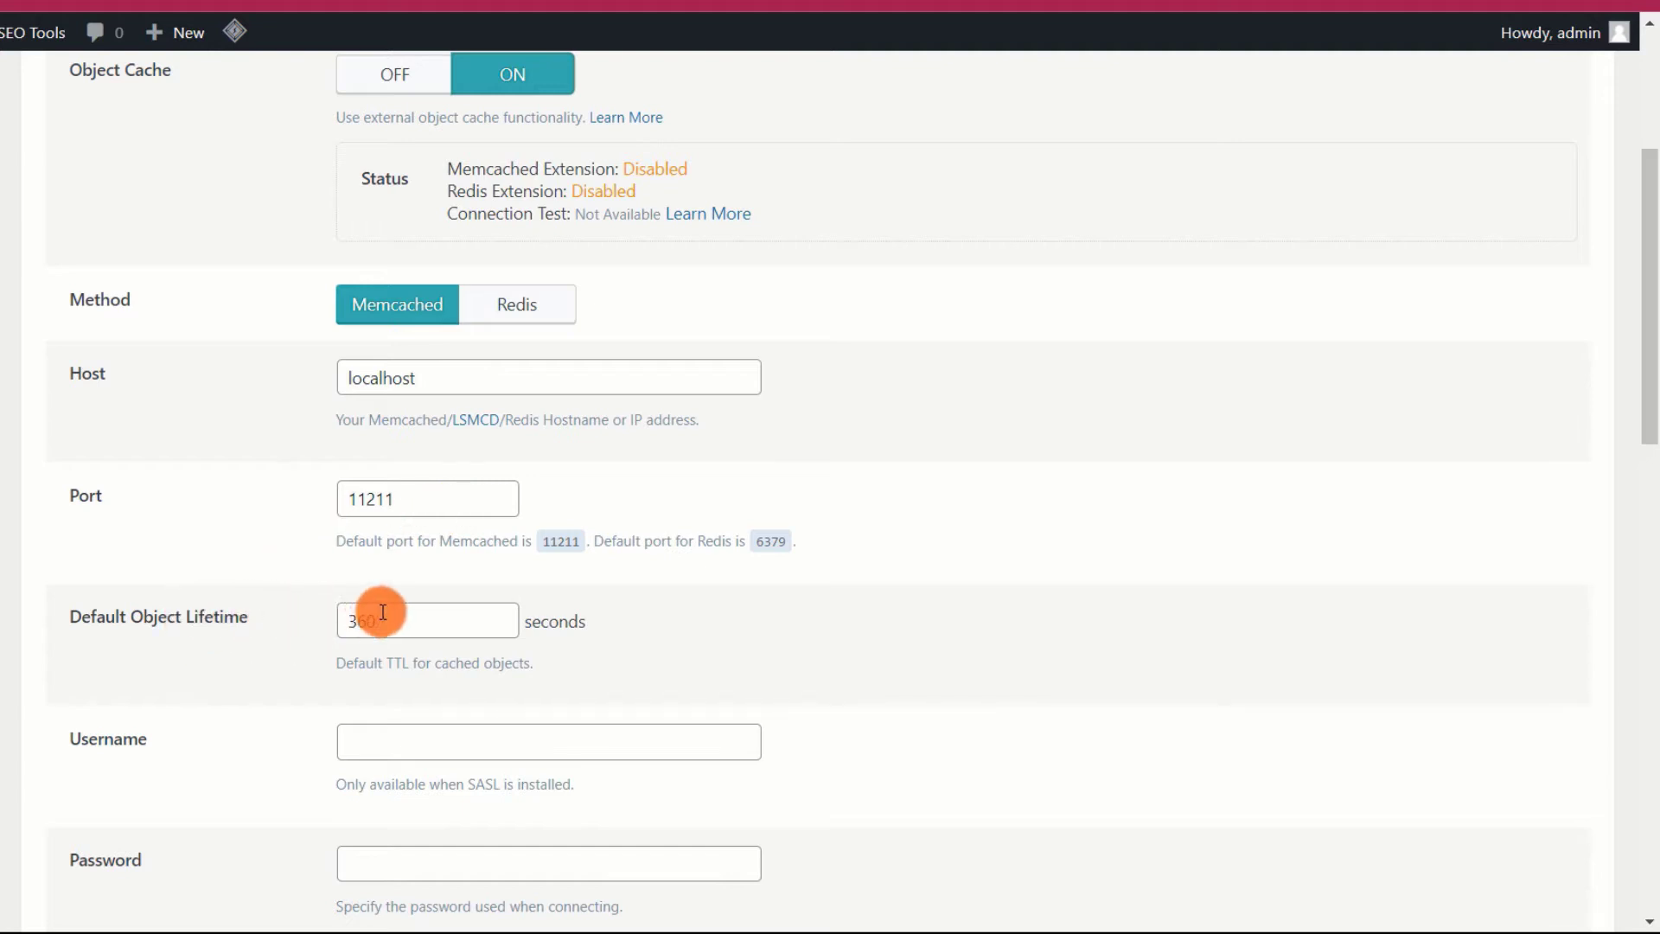
left_click_drag(397, 620, 308, 621)
left_click(294, 623)
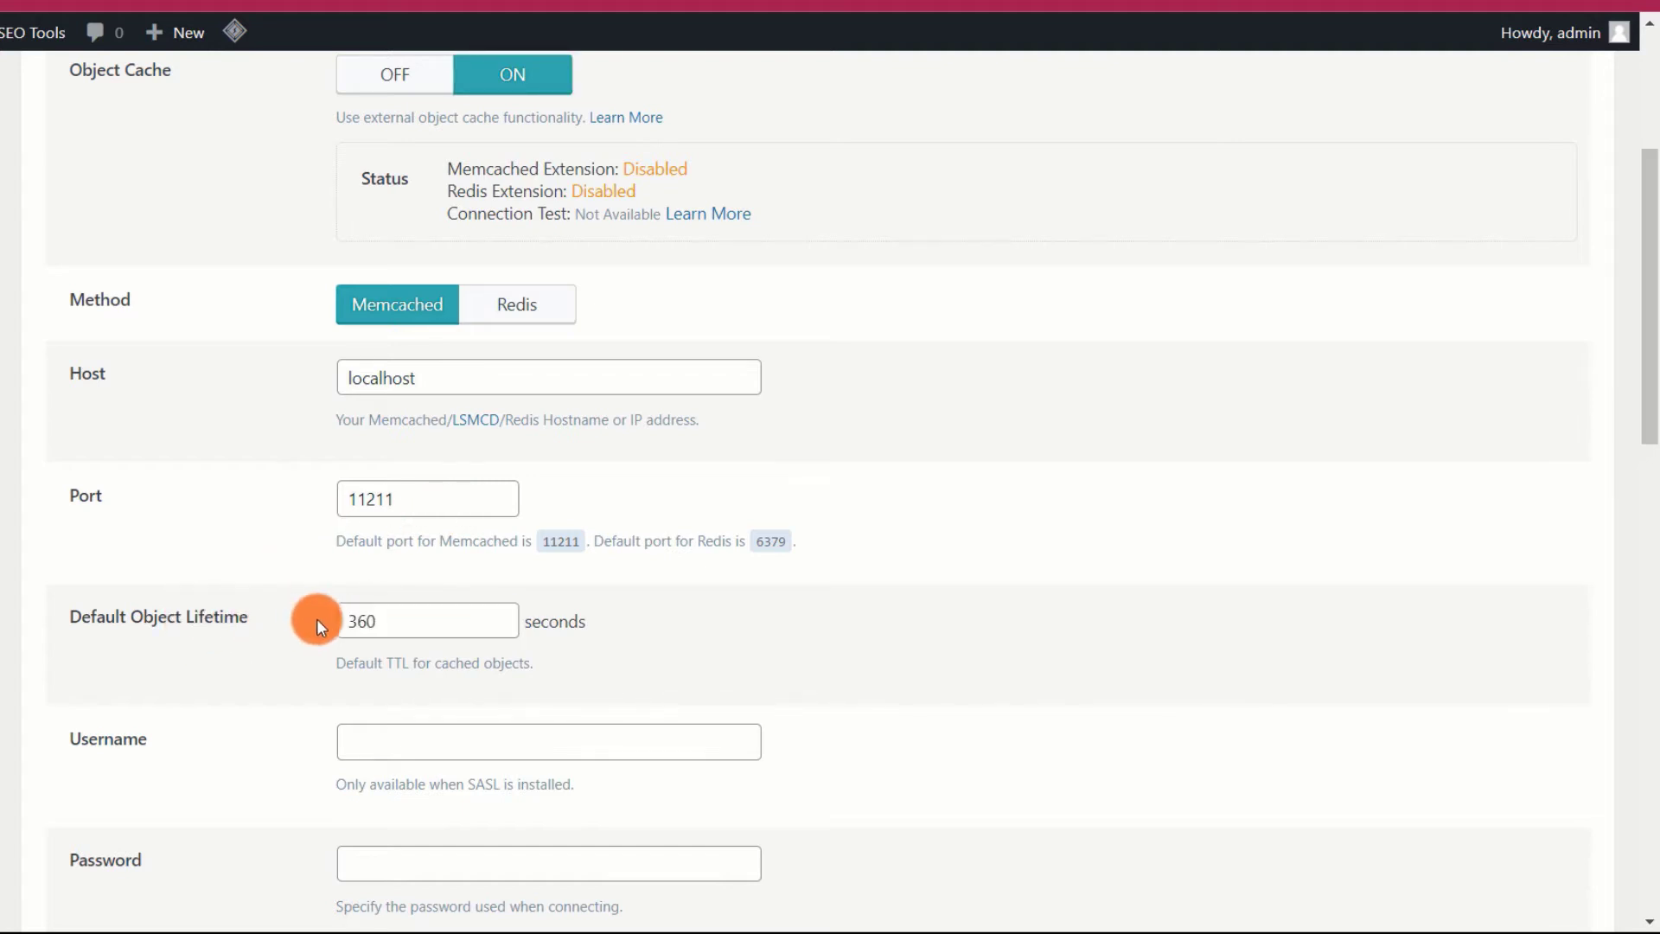
scroll(318, 617, "down", 3)
scroll(294, 496, "down", 2)
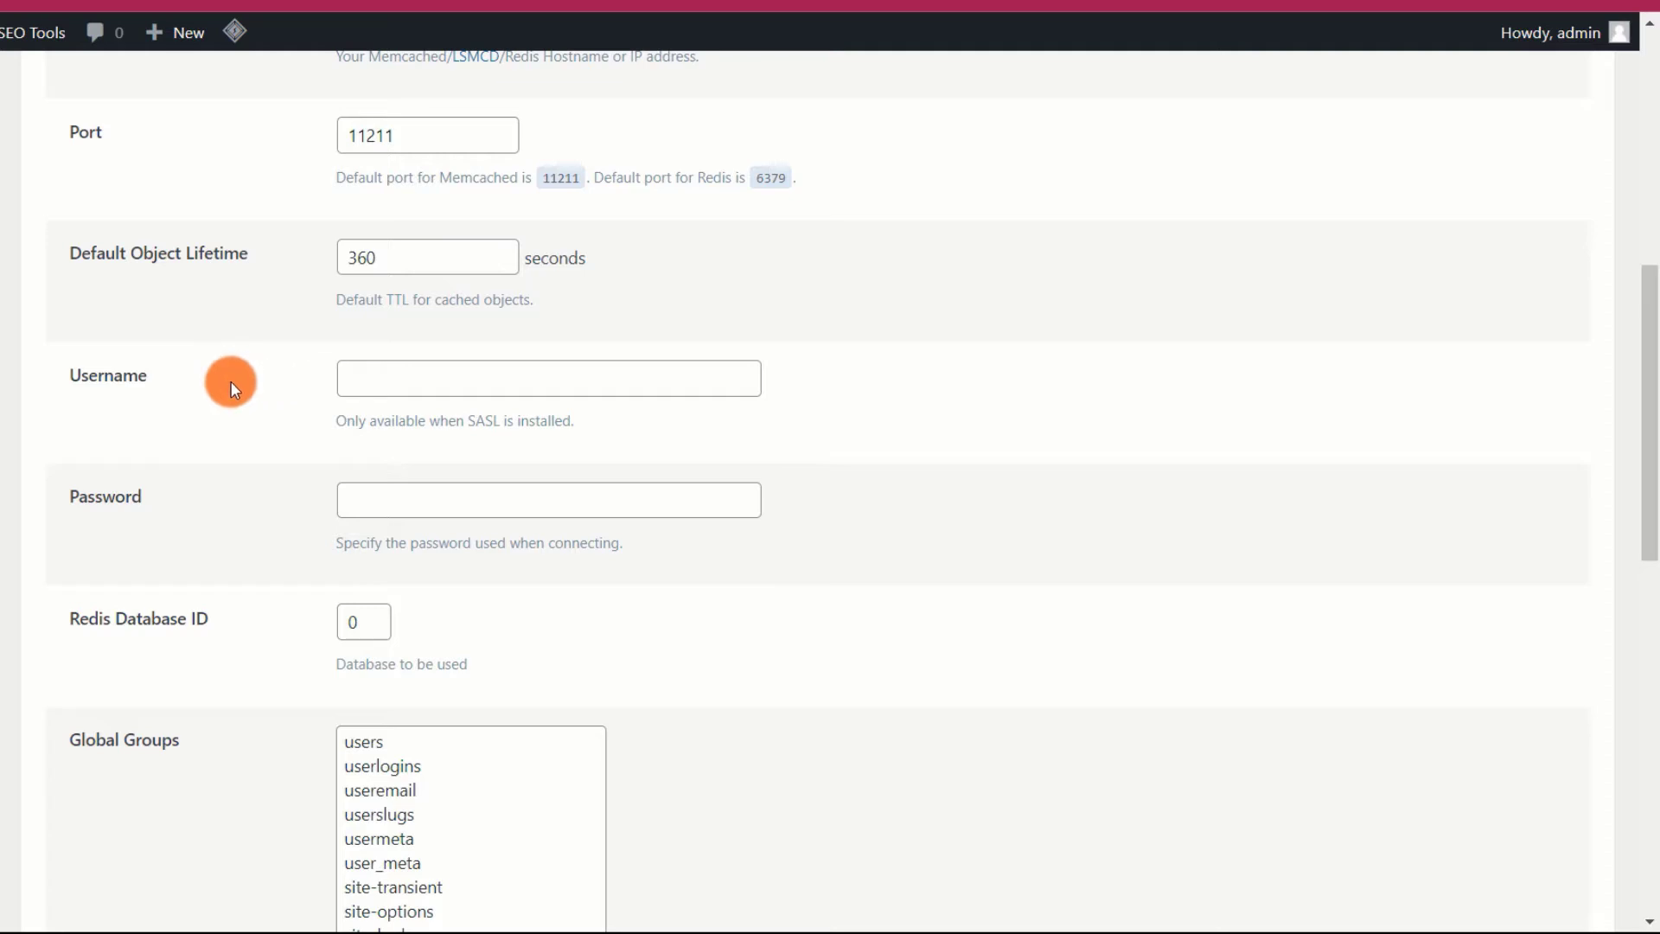
left_click(407, 375)
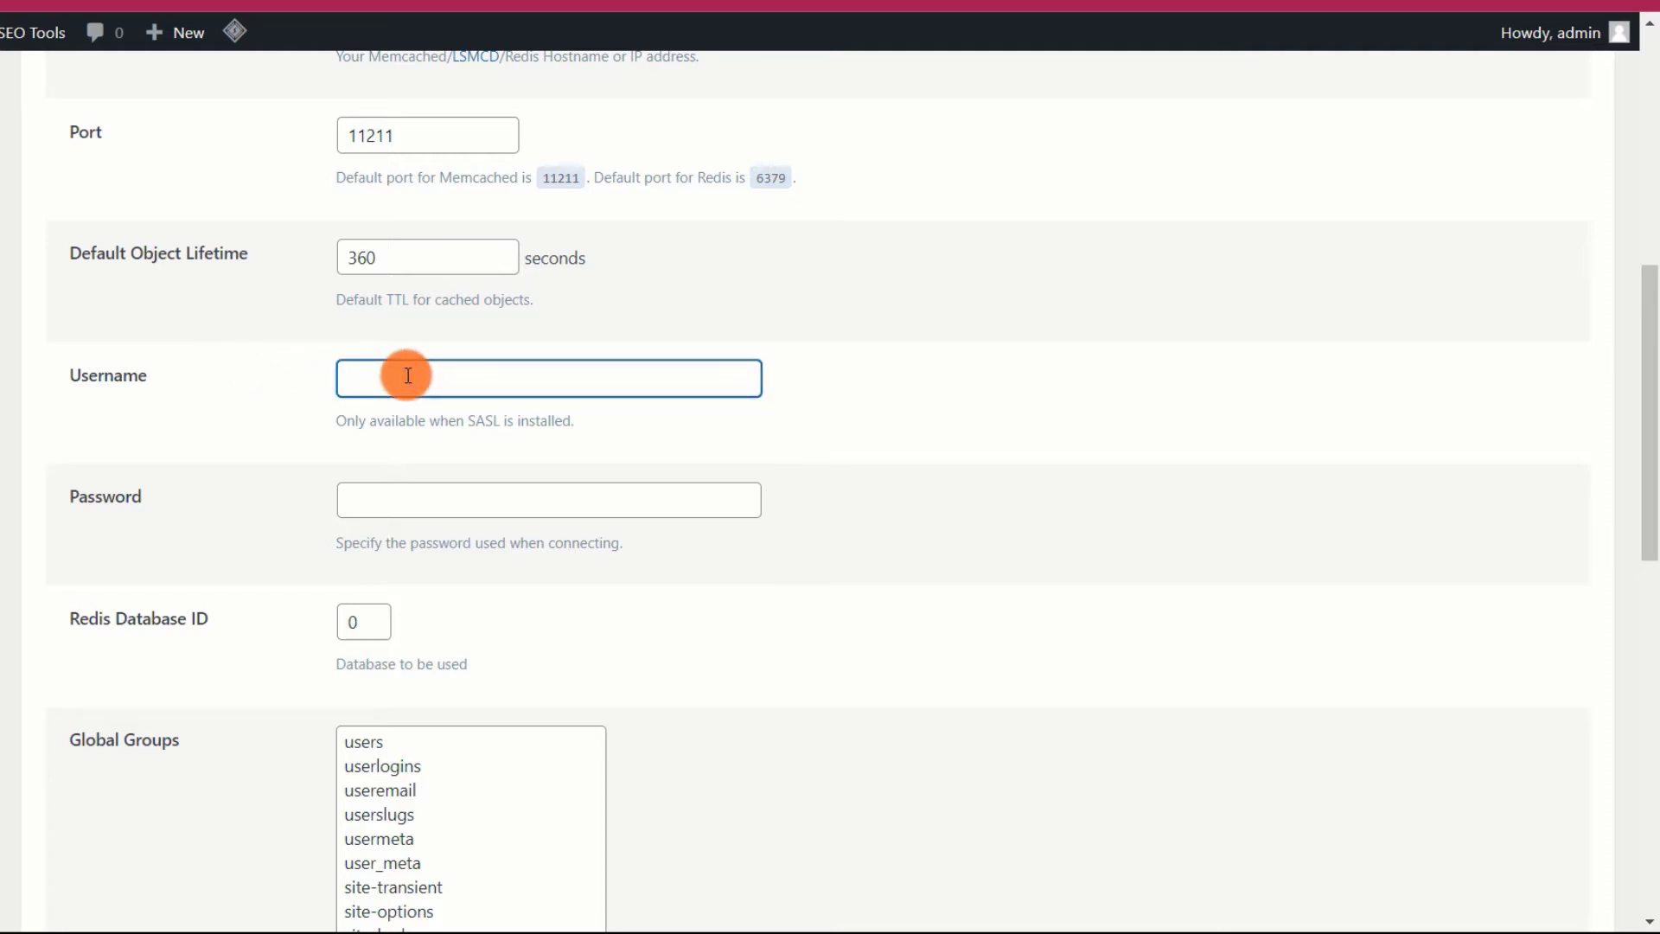
left_click(390, 496)
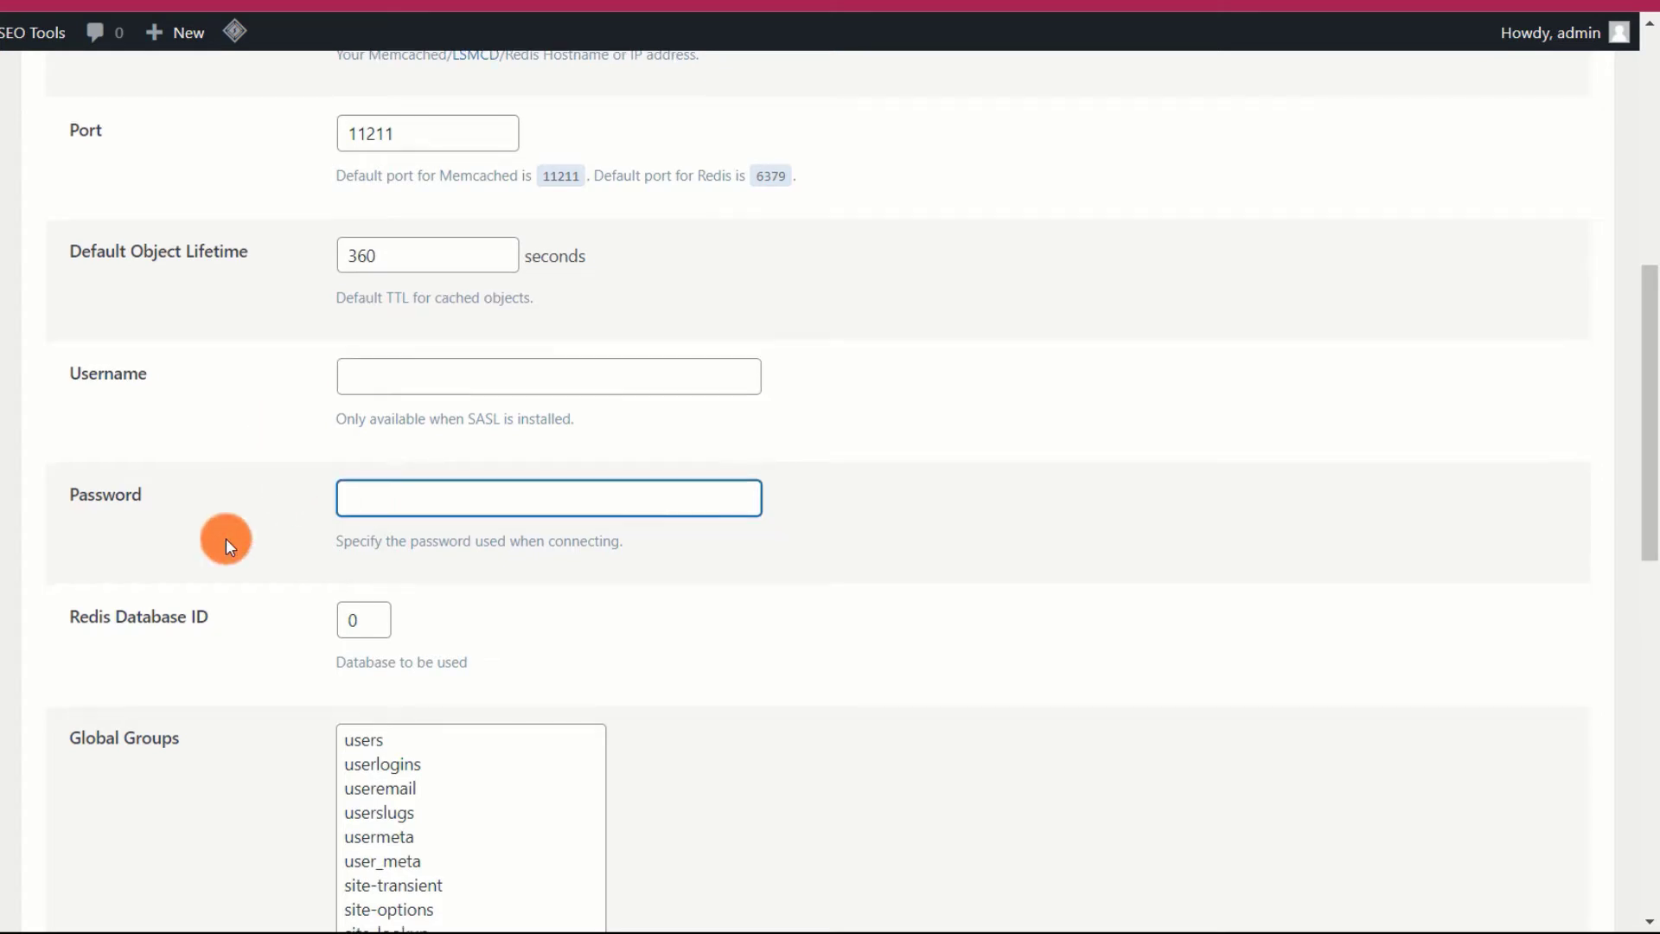
- Examine the Redis Database ID, the Global Groups list and the Do Not Cache Groups list
scroll(226, 538, "down", 3)
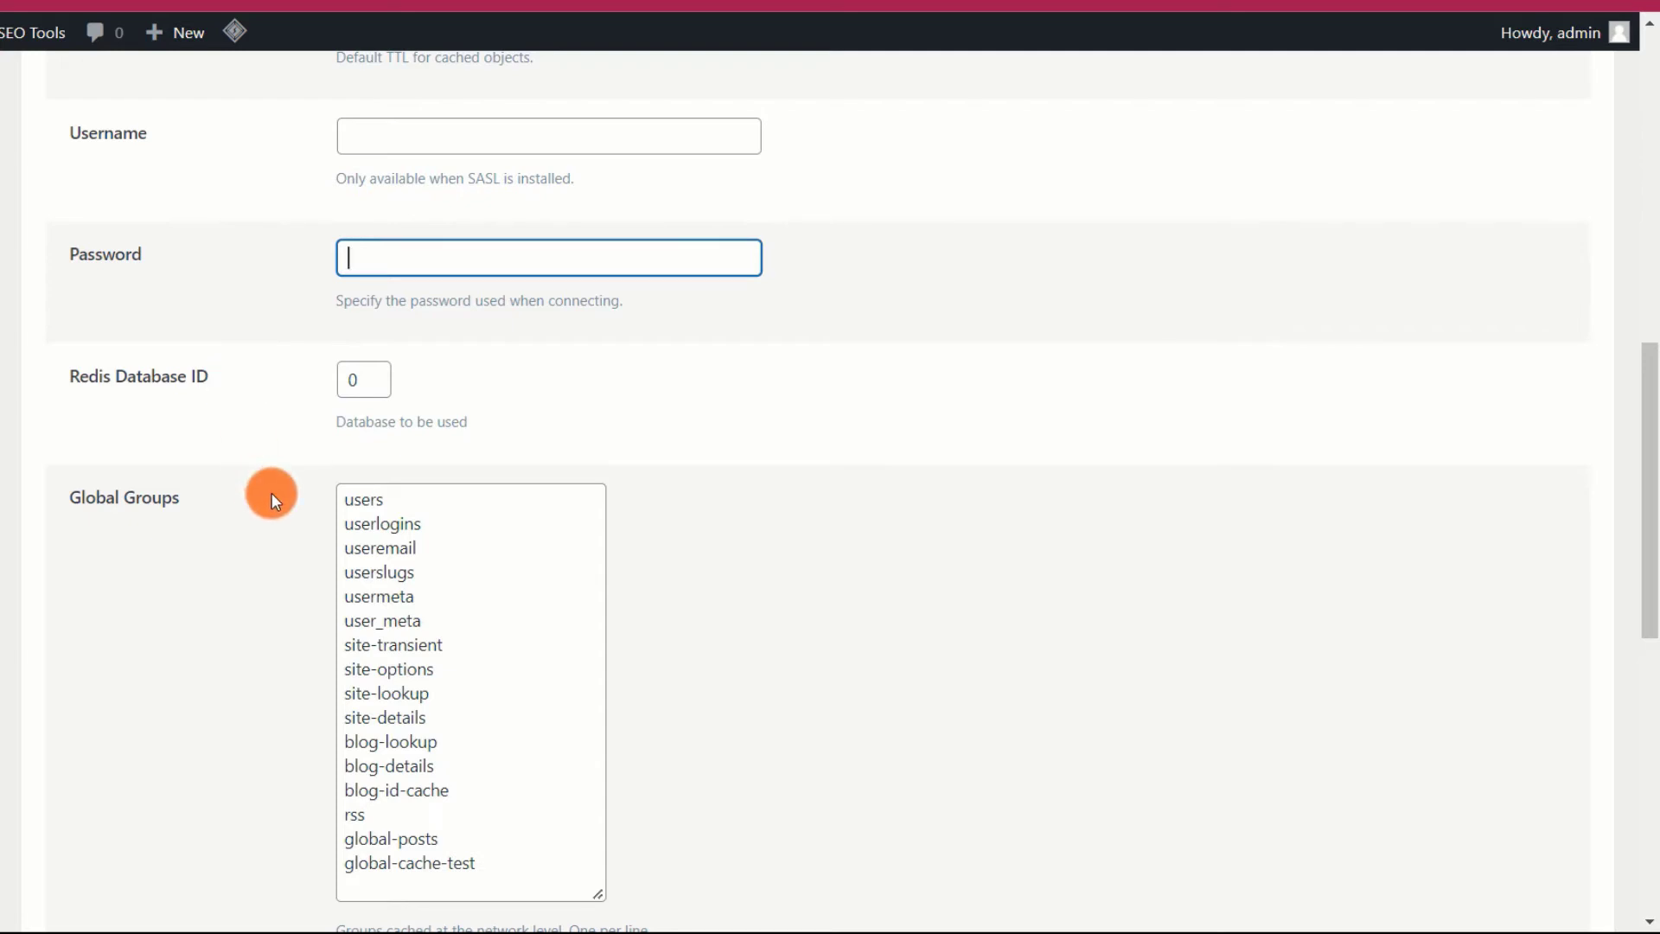
scroll(273, 500, "down", 2)
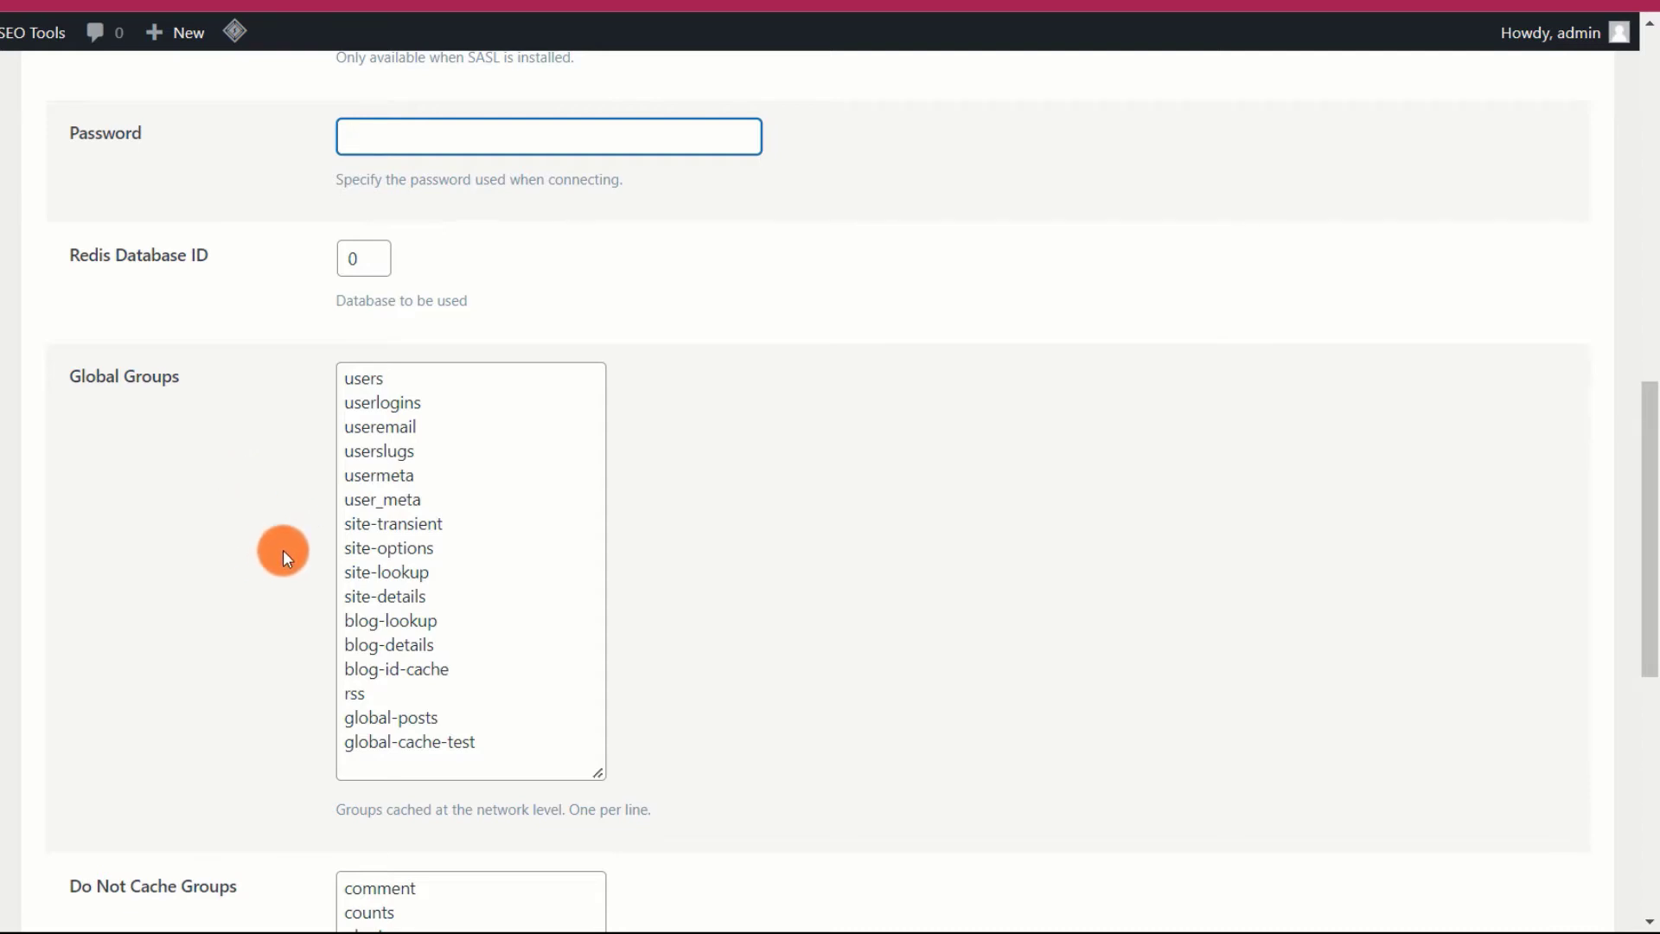
scroll(282, 550, "down", 2)
scroll(283, 550, "down", 2)
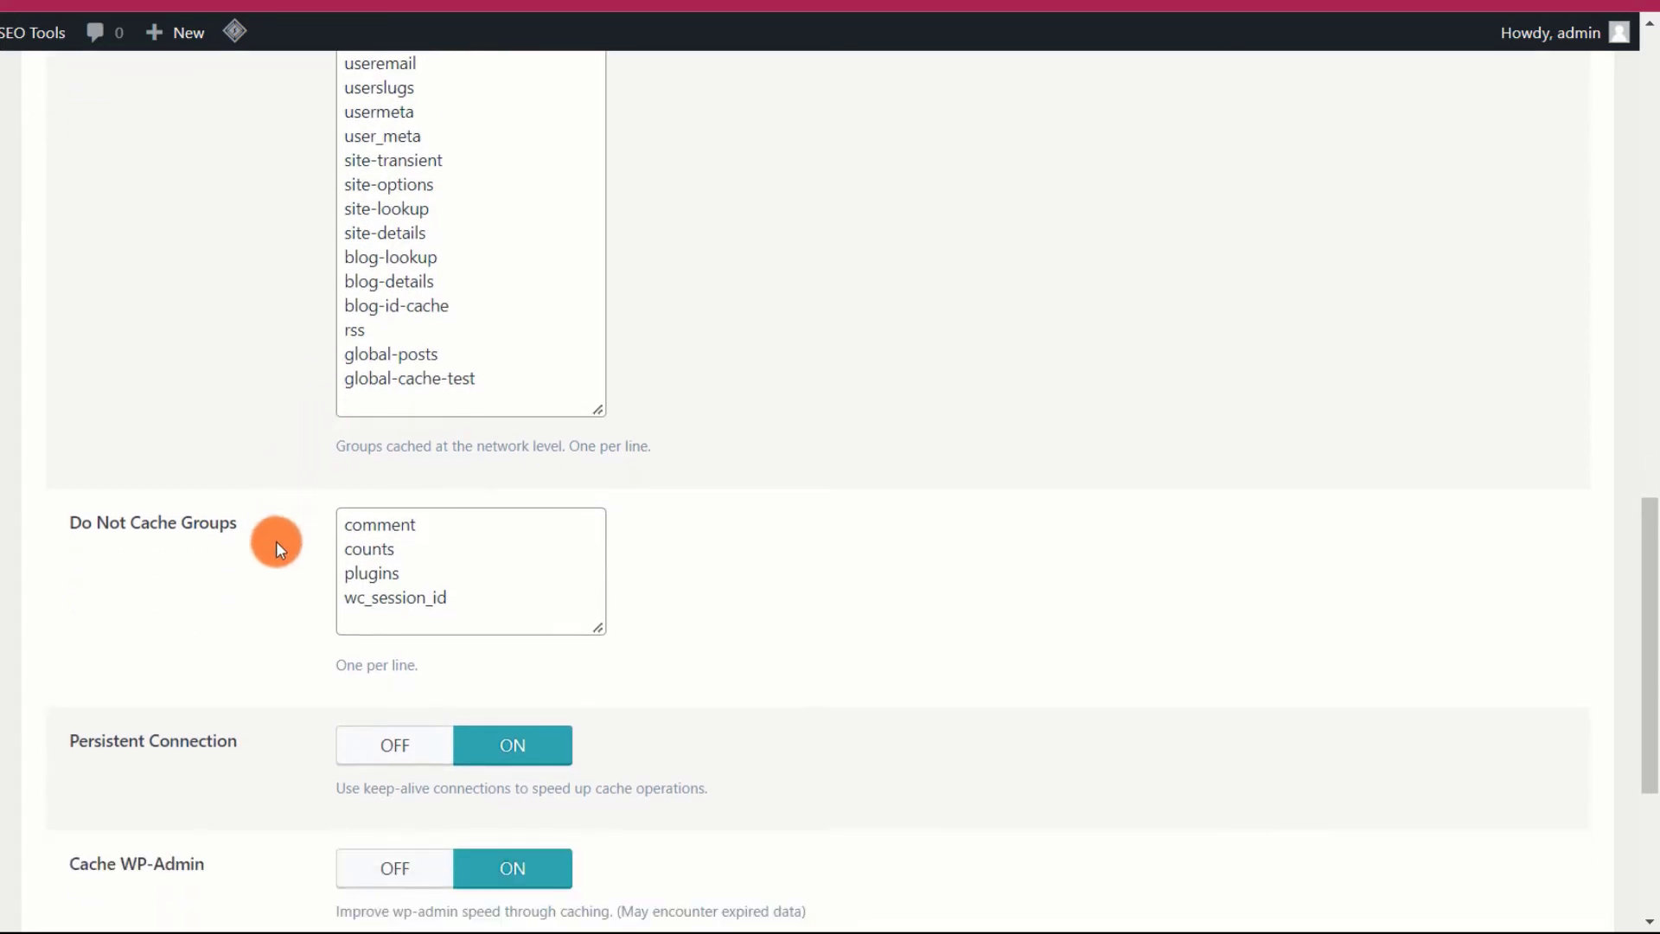
left_click(468, 594)
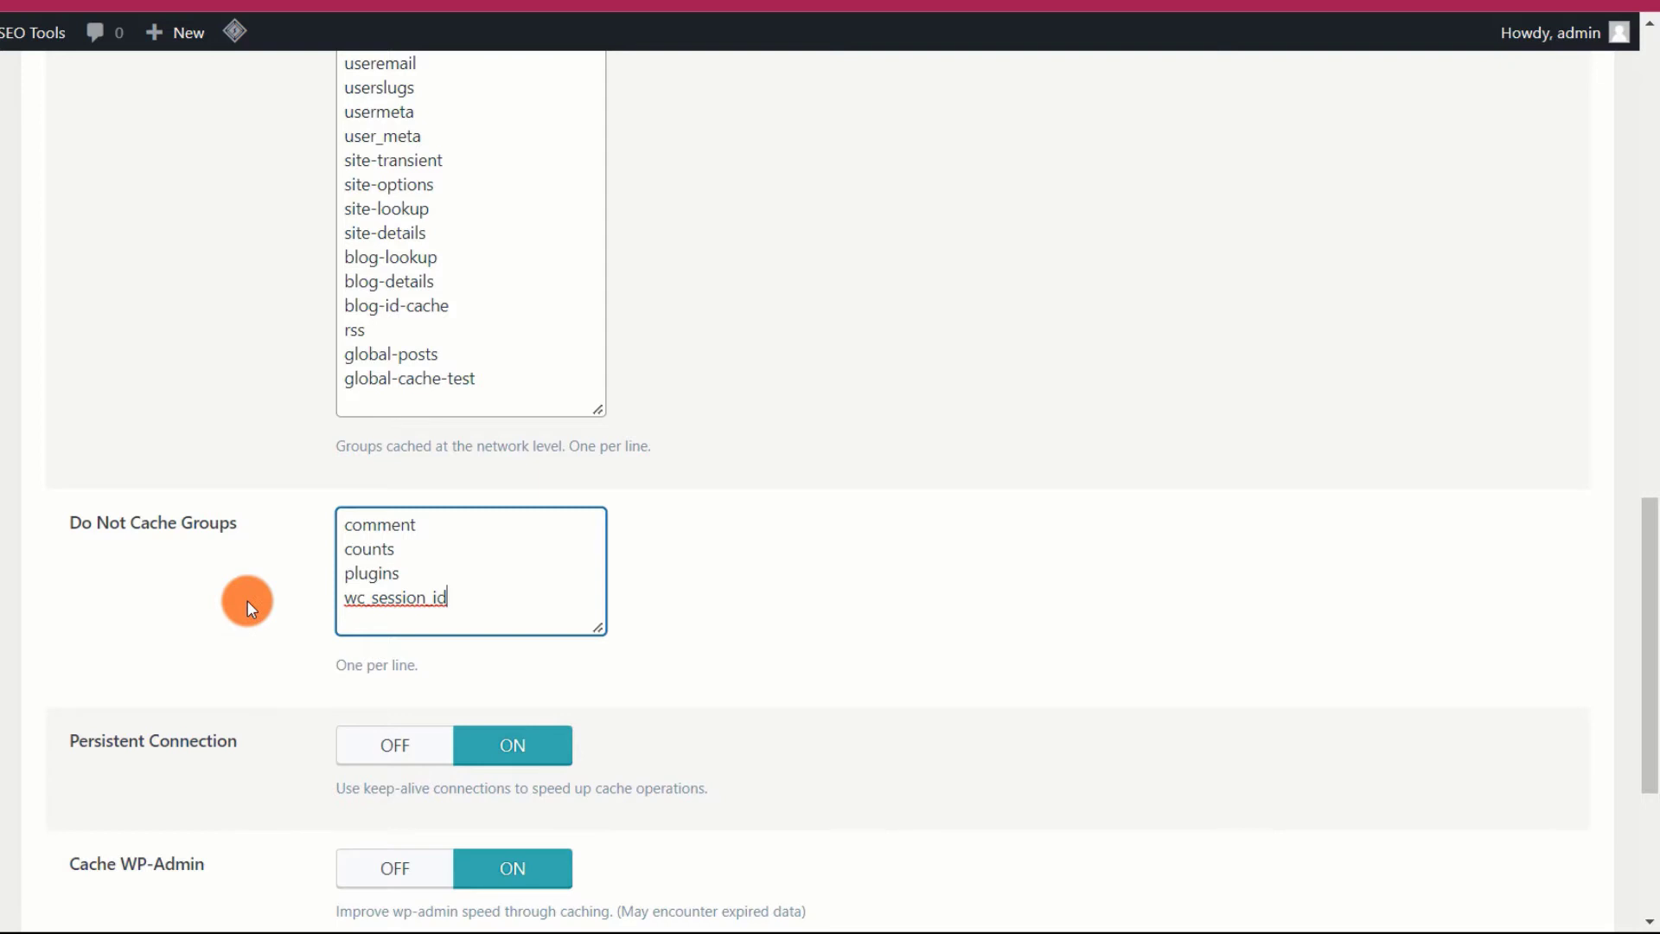
left_click(277, 553)
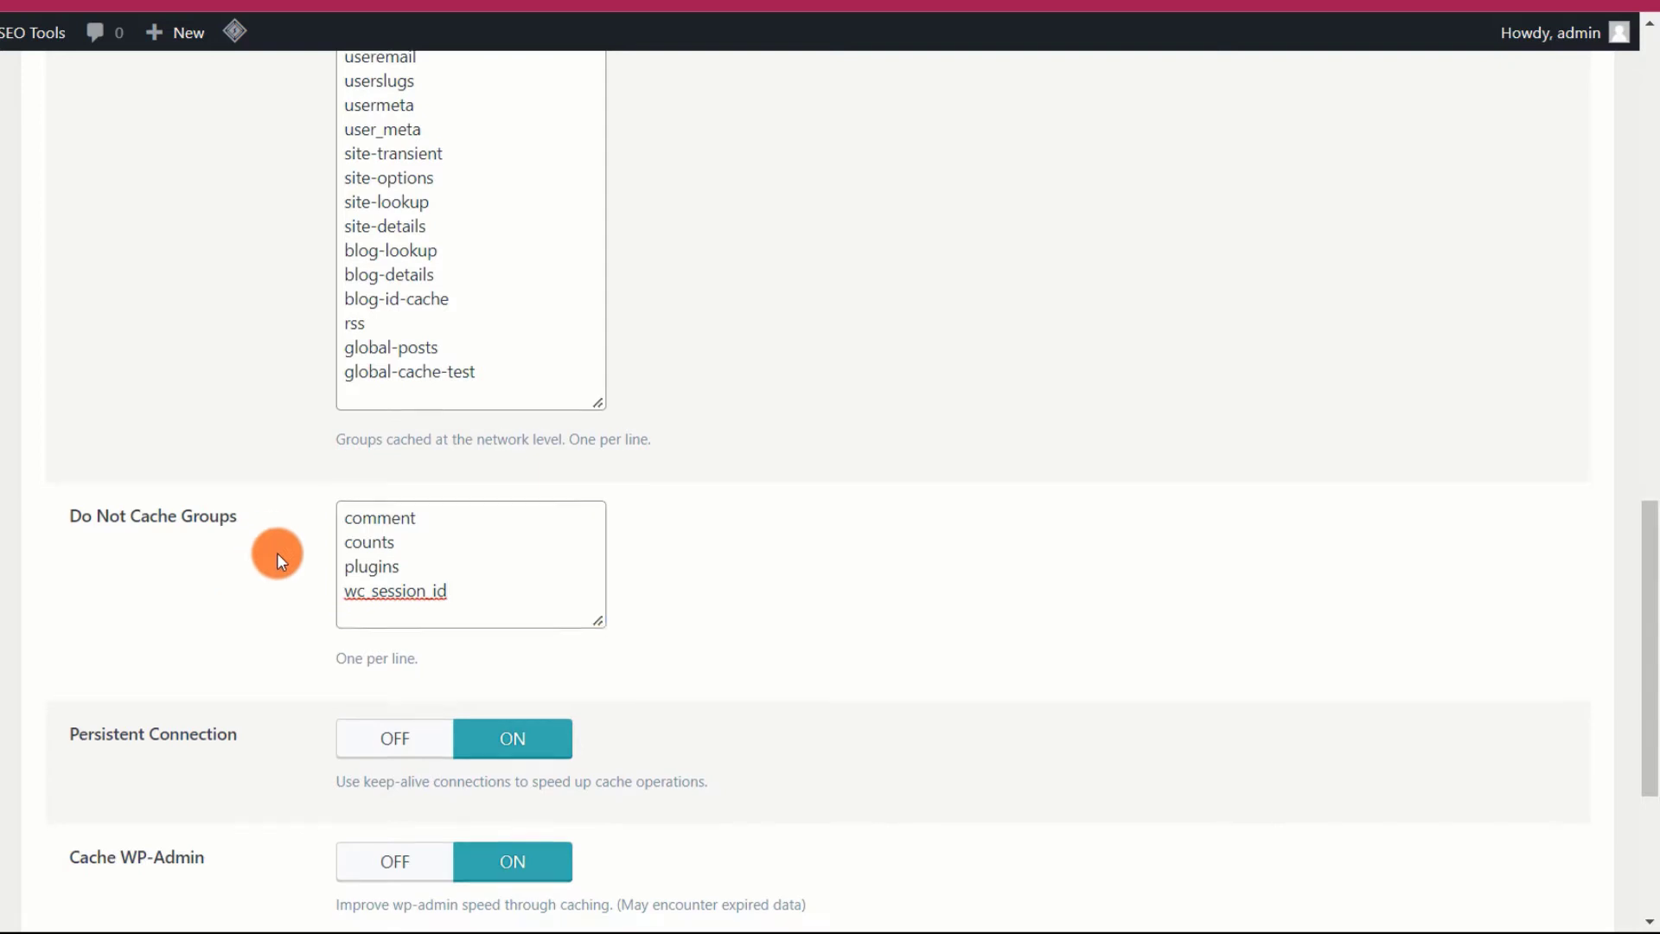
- Turn Cache WP-Admin OFF and save the object cache settings
scroll(277, 552, "down", 3)
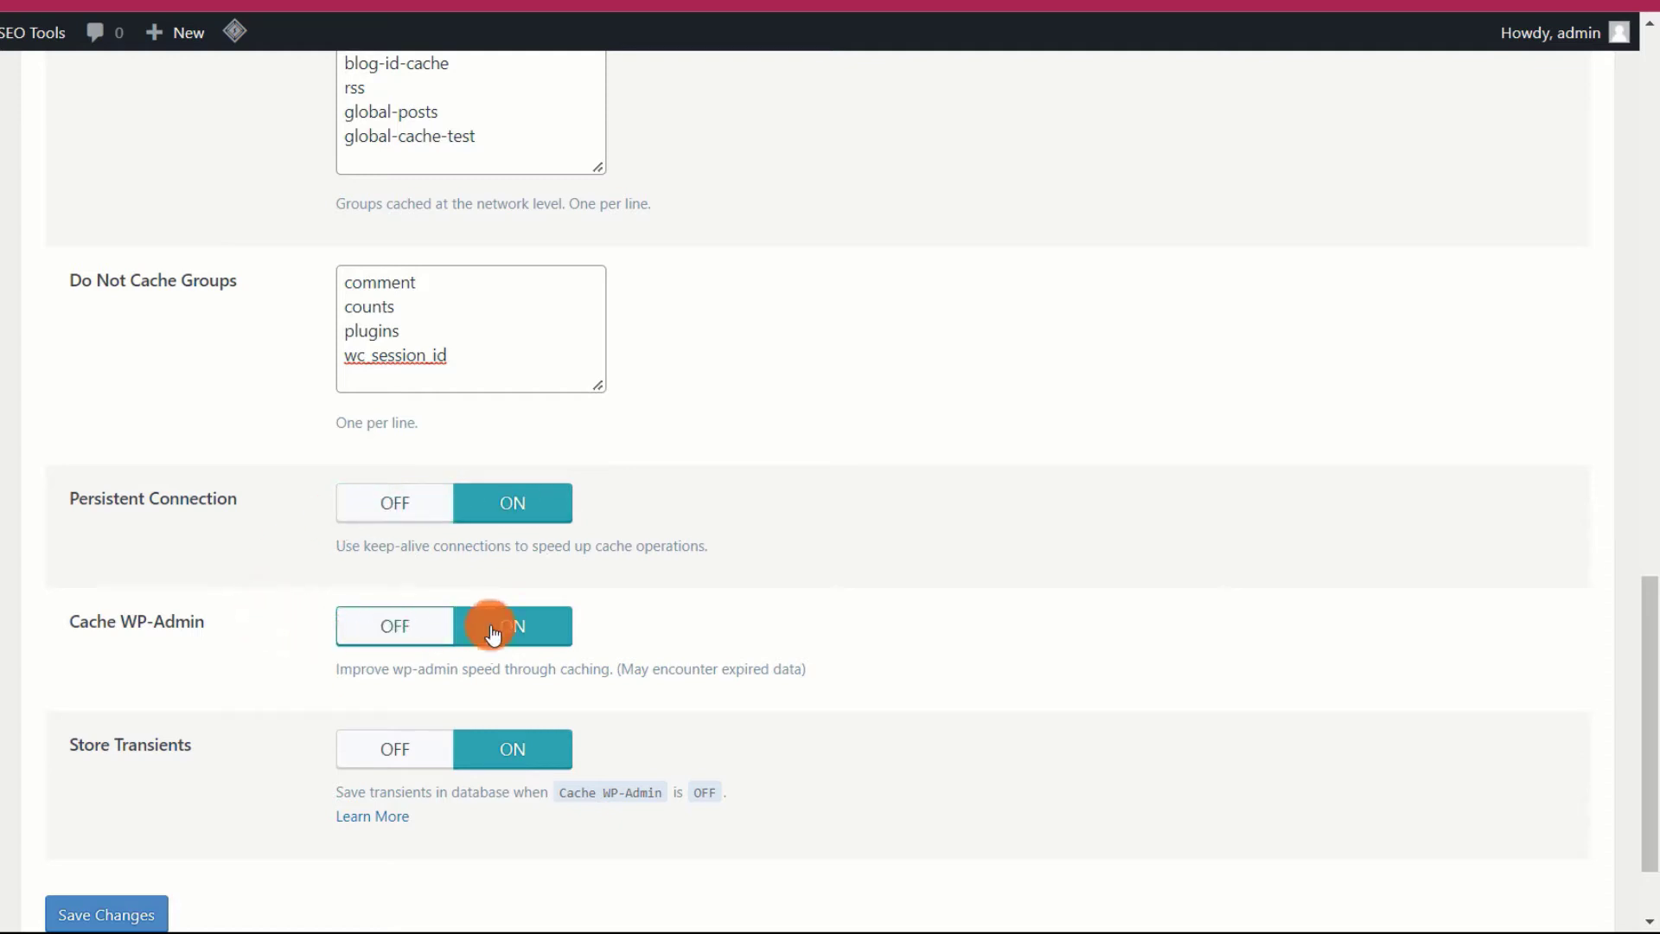
left_click(374, 636)
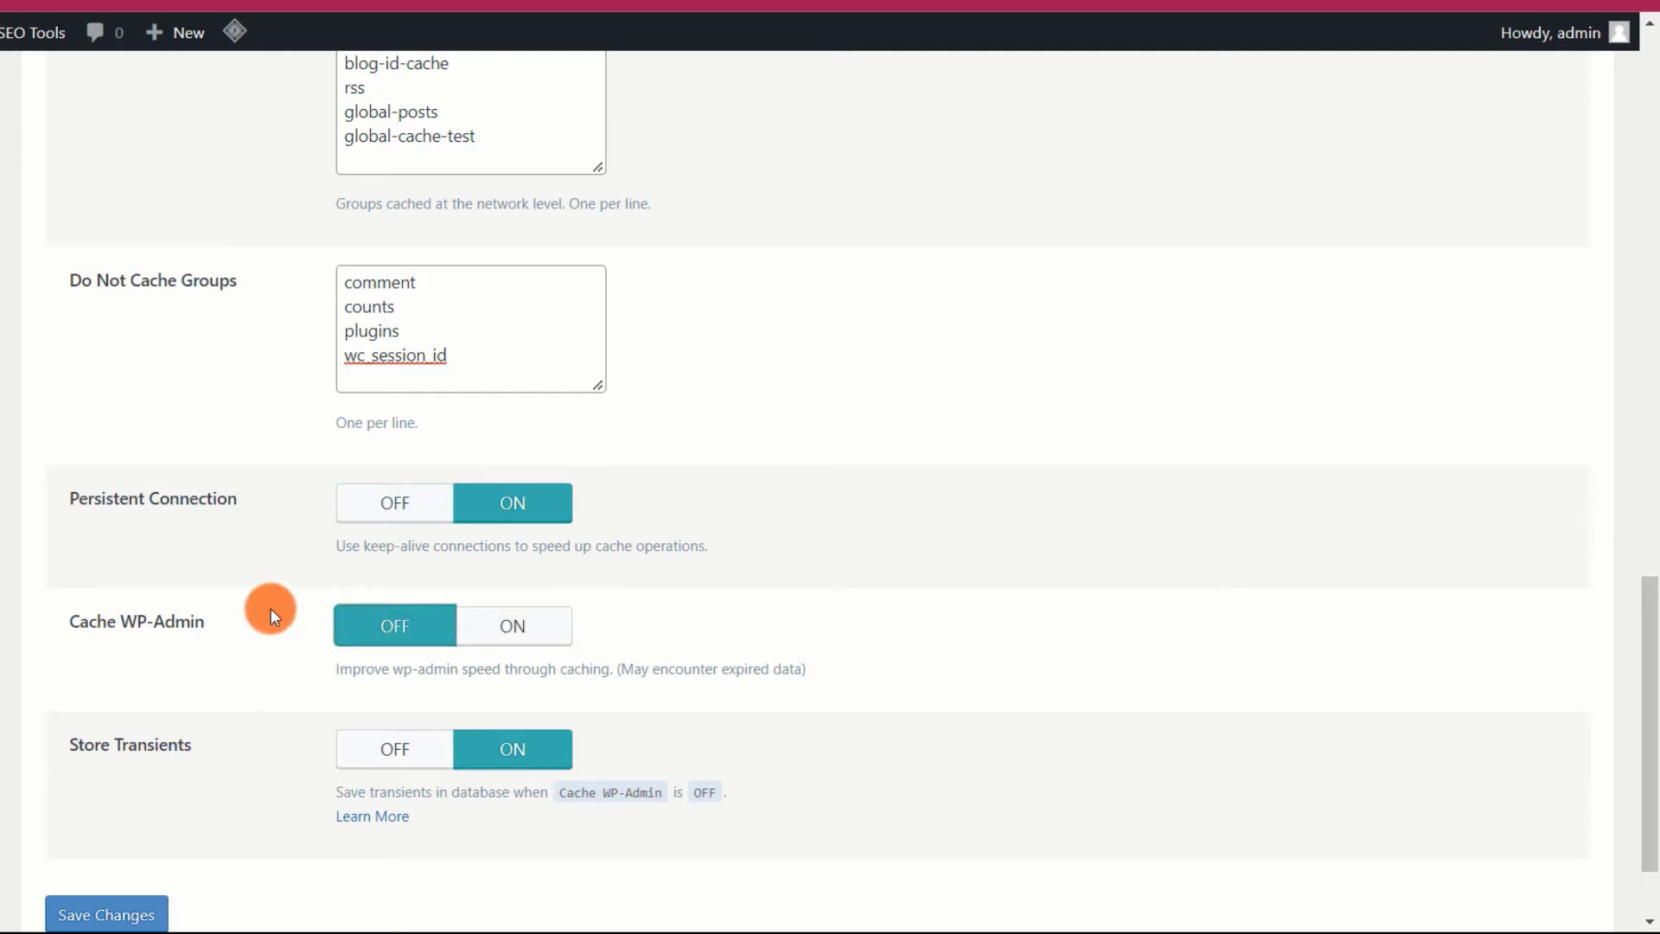
scroll(270, 609, "down", 2)
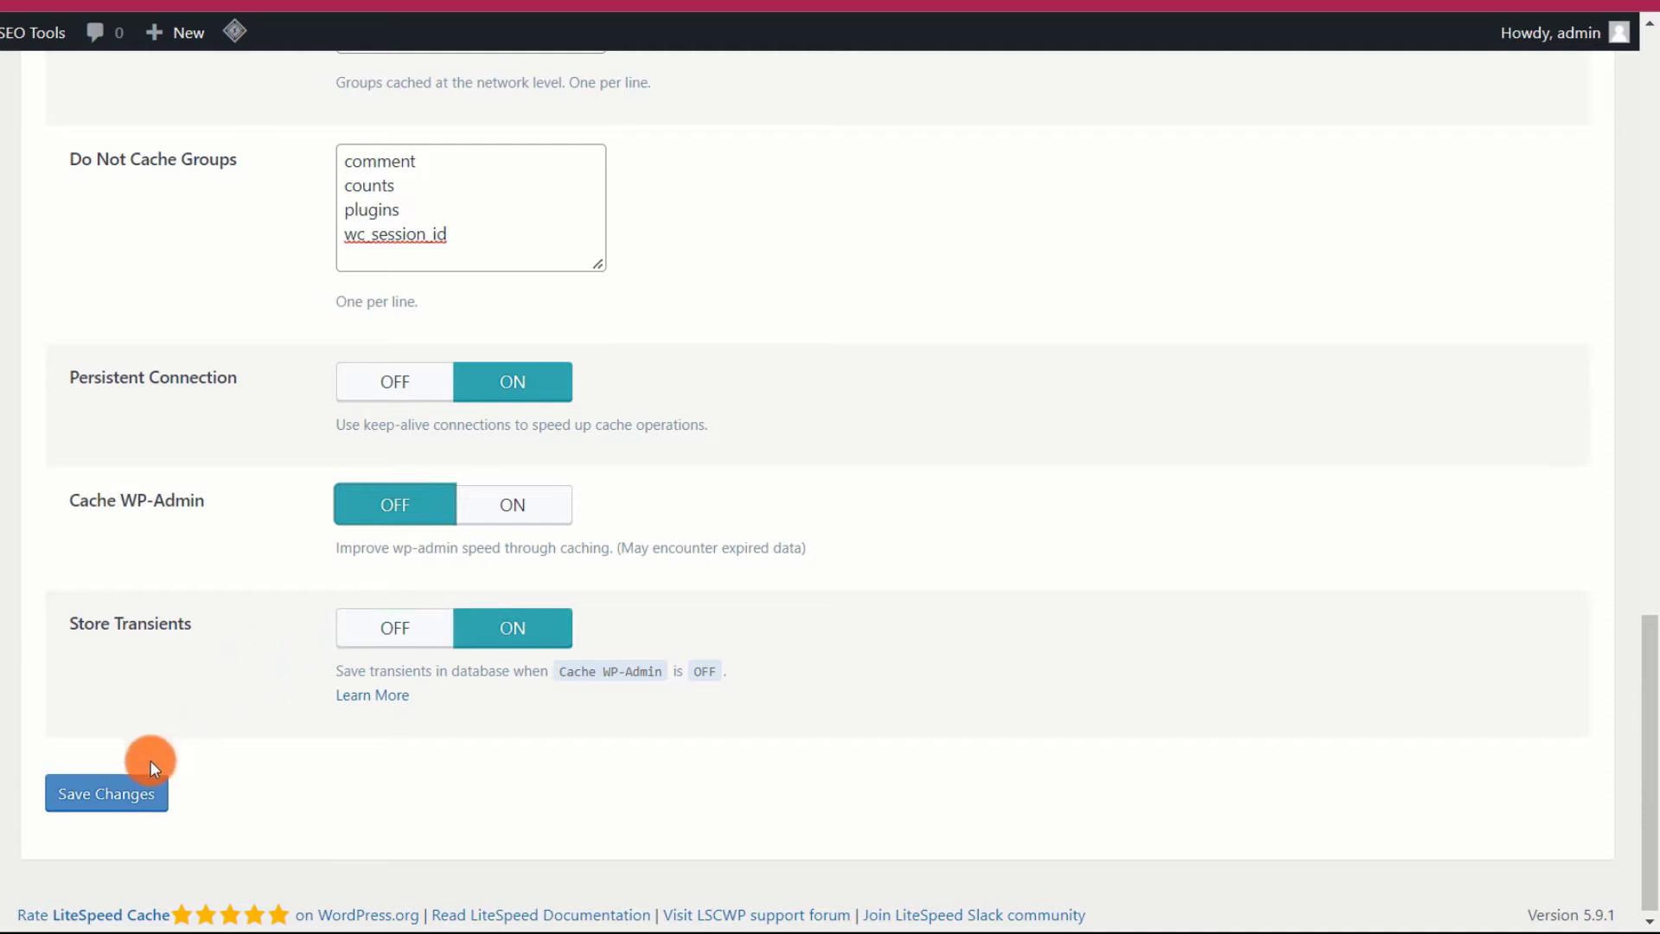
left_click(155, 800)
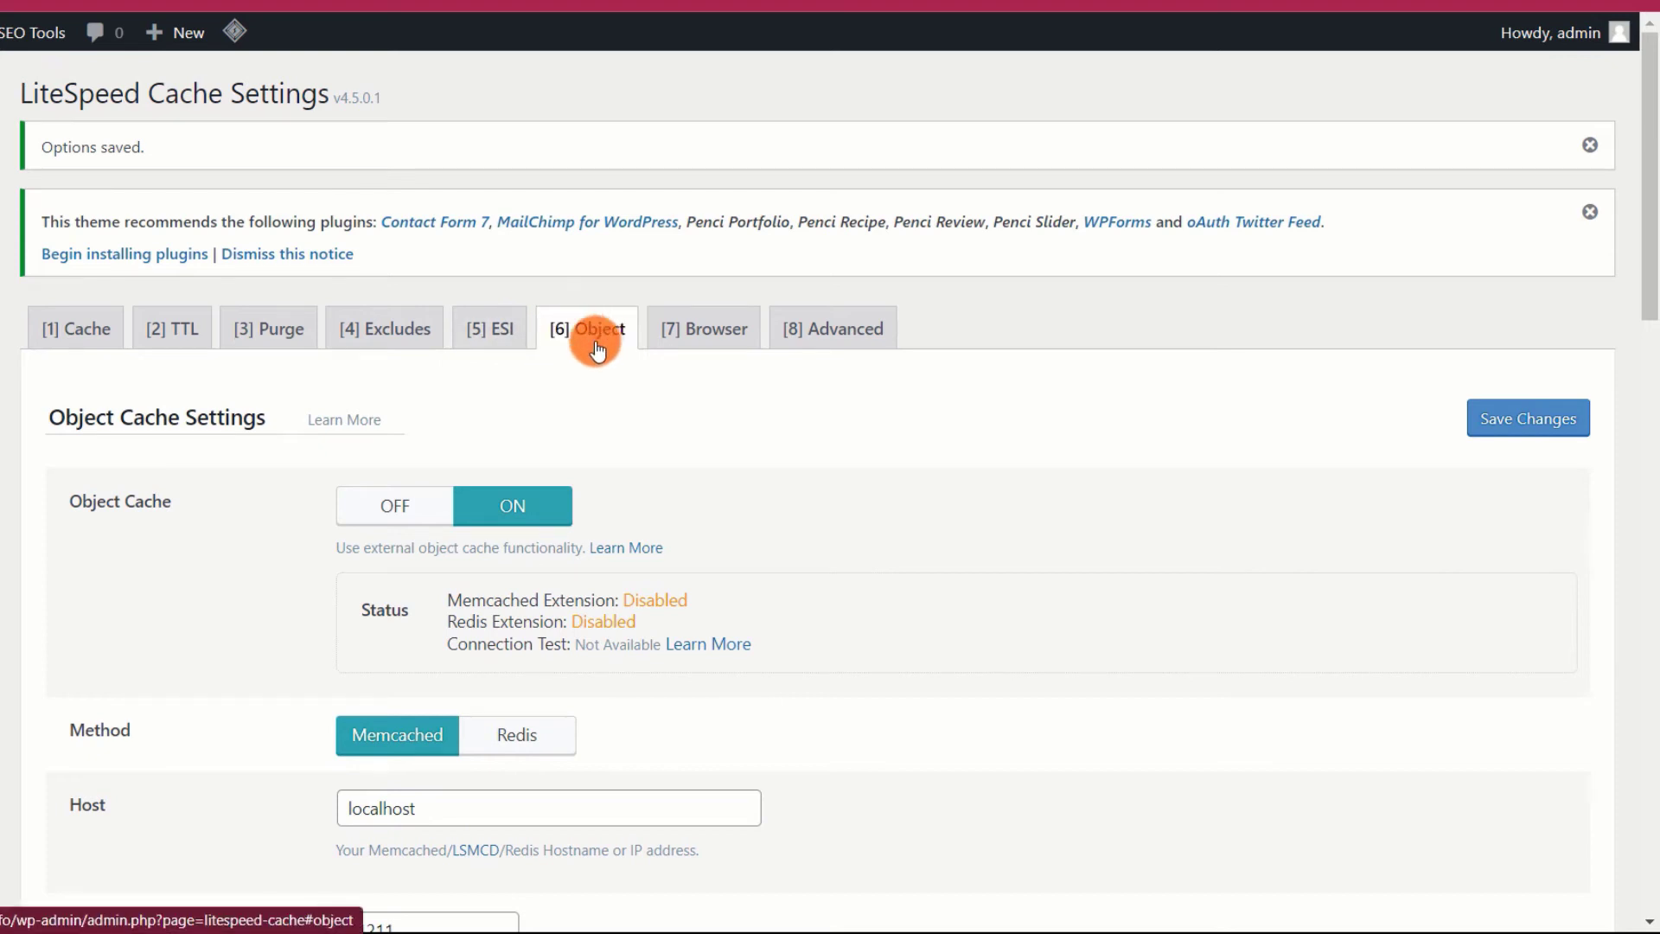
- Turn Browser Cache ON in the Browser Cache settings, save the changes and return to those settings
left_click(700, 342)
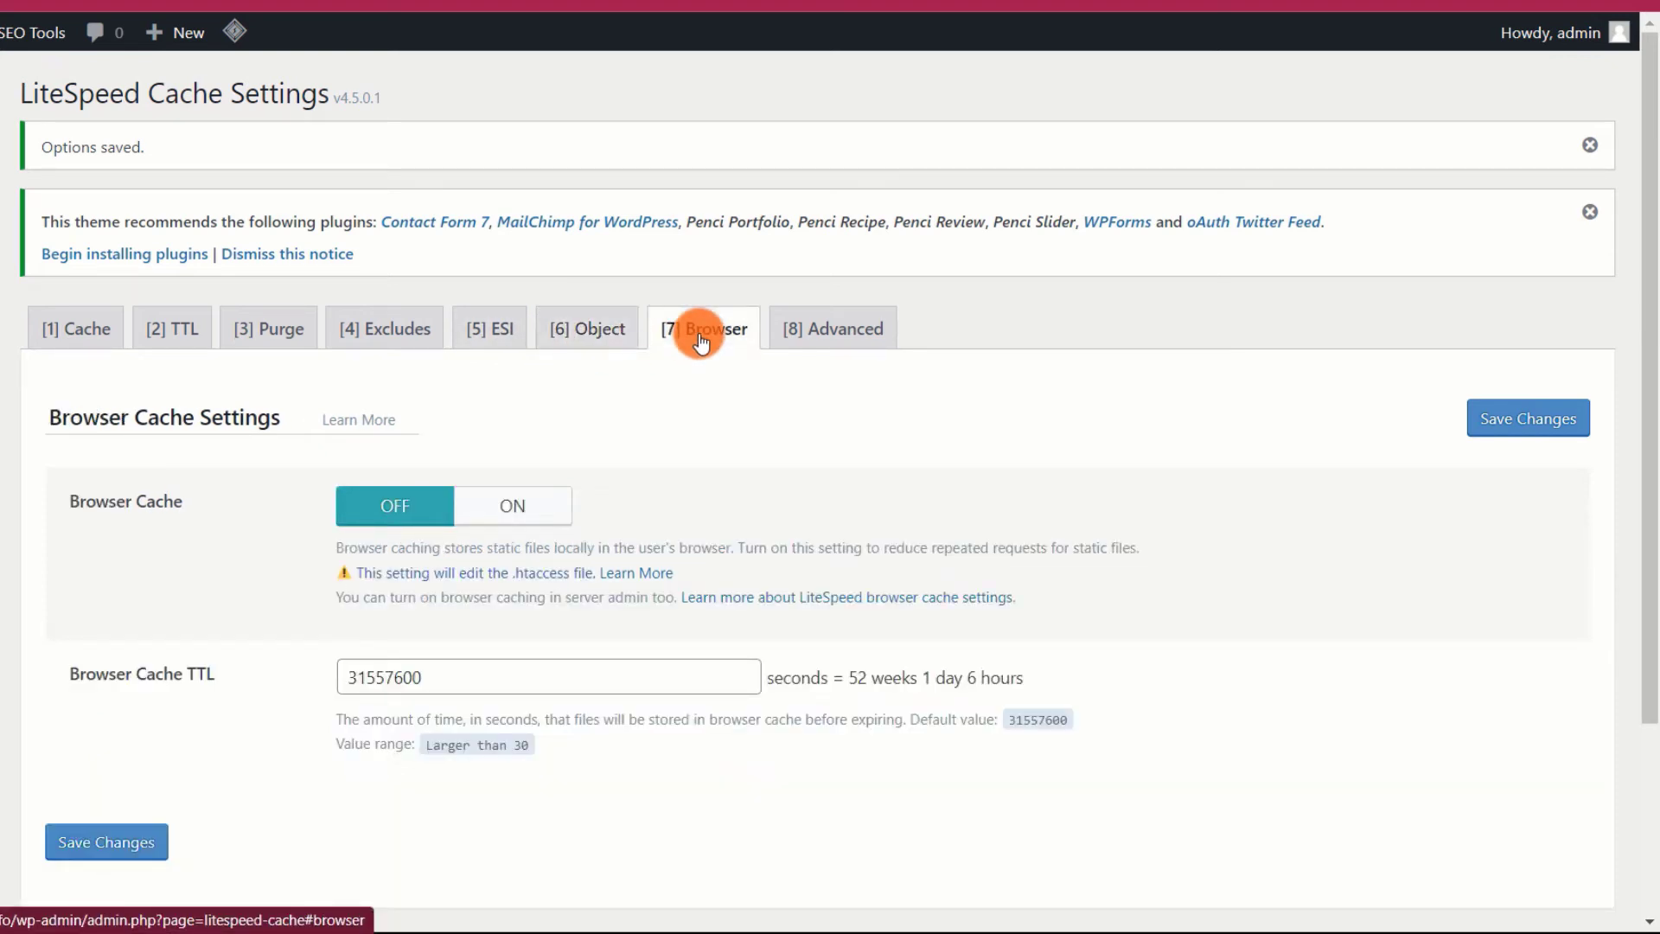
left_click(516, 517)
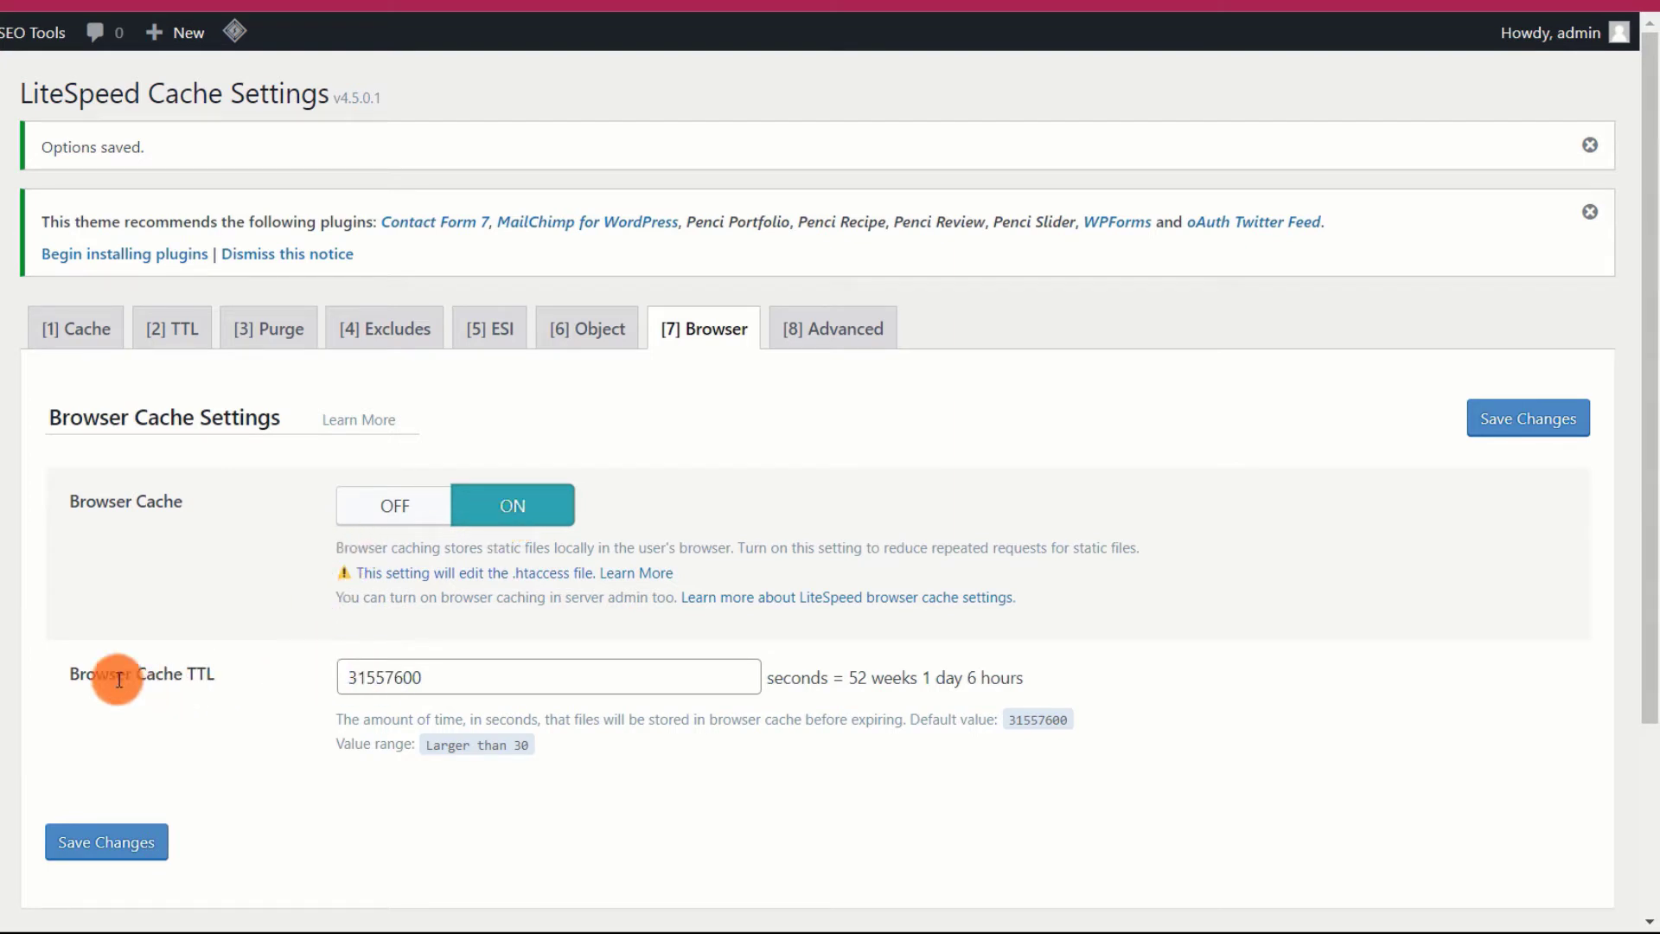
left_click(131, 848)
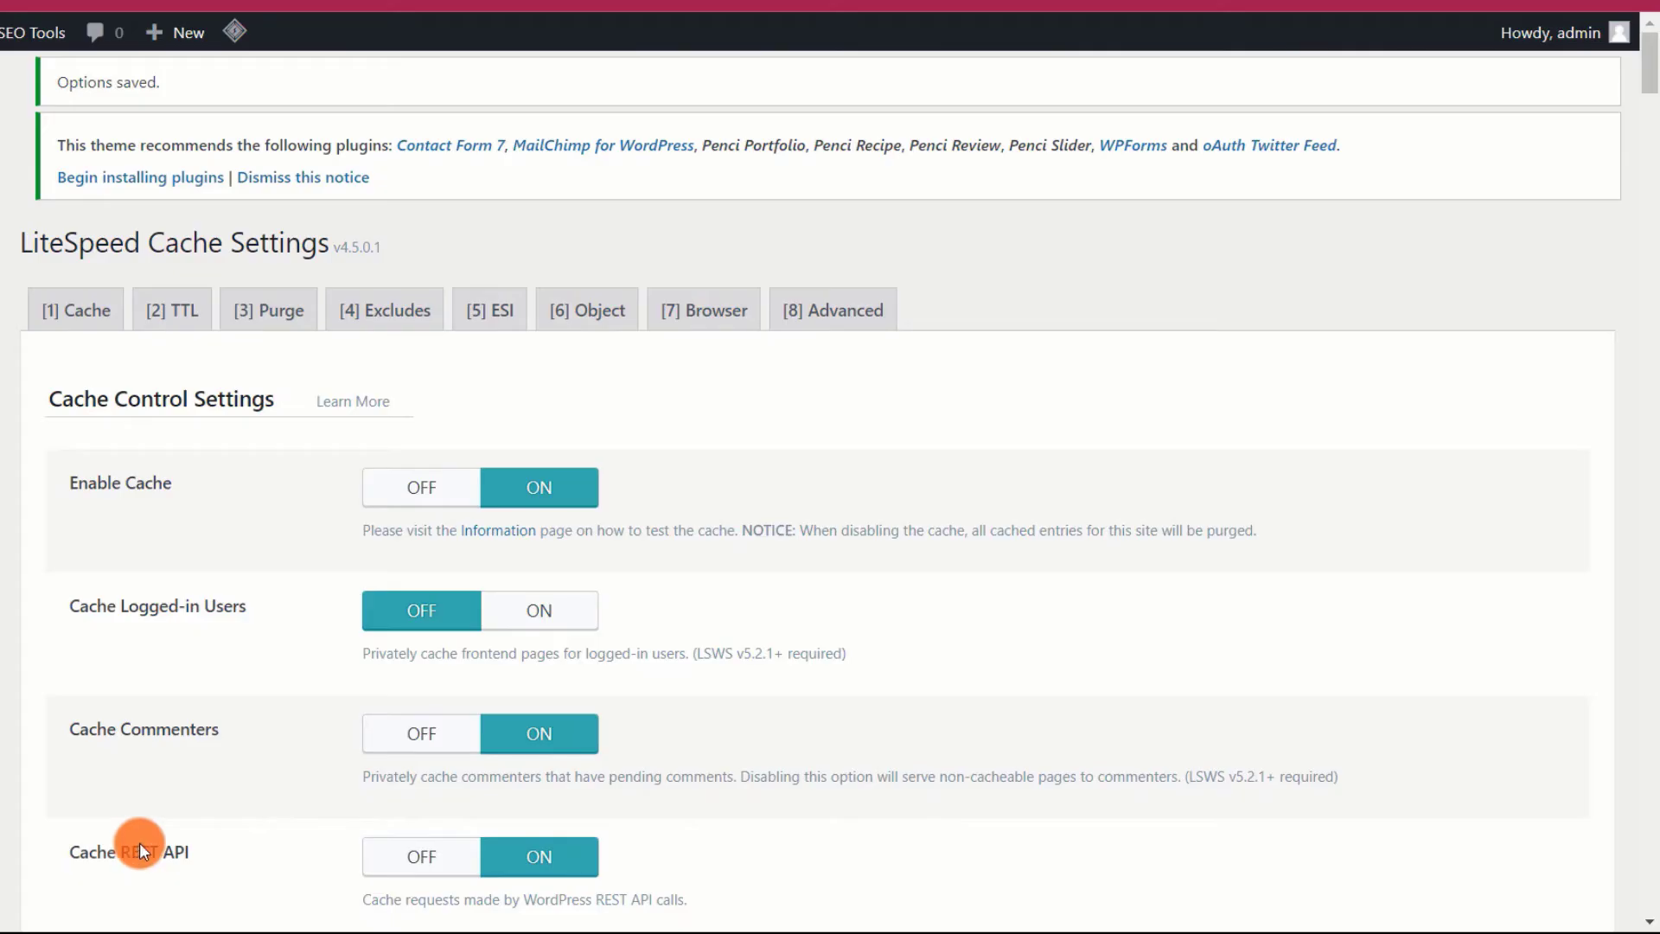
left_click(715, 333)
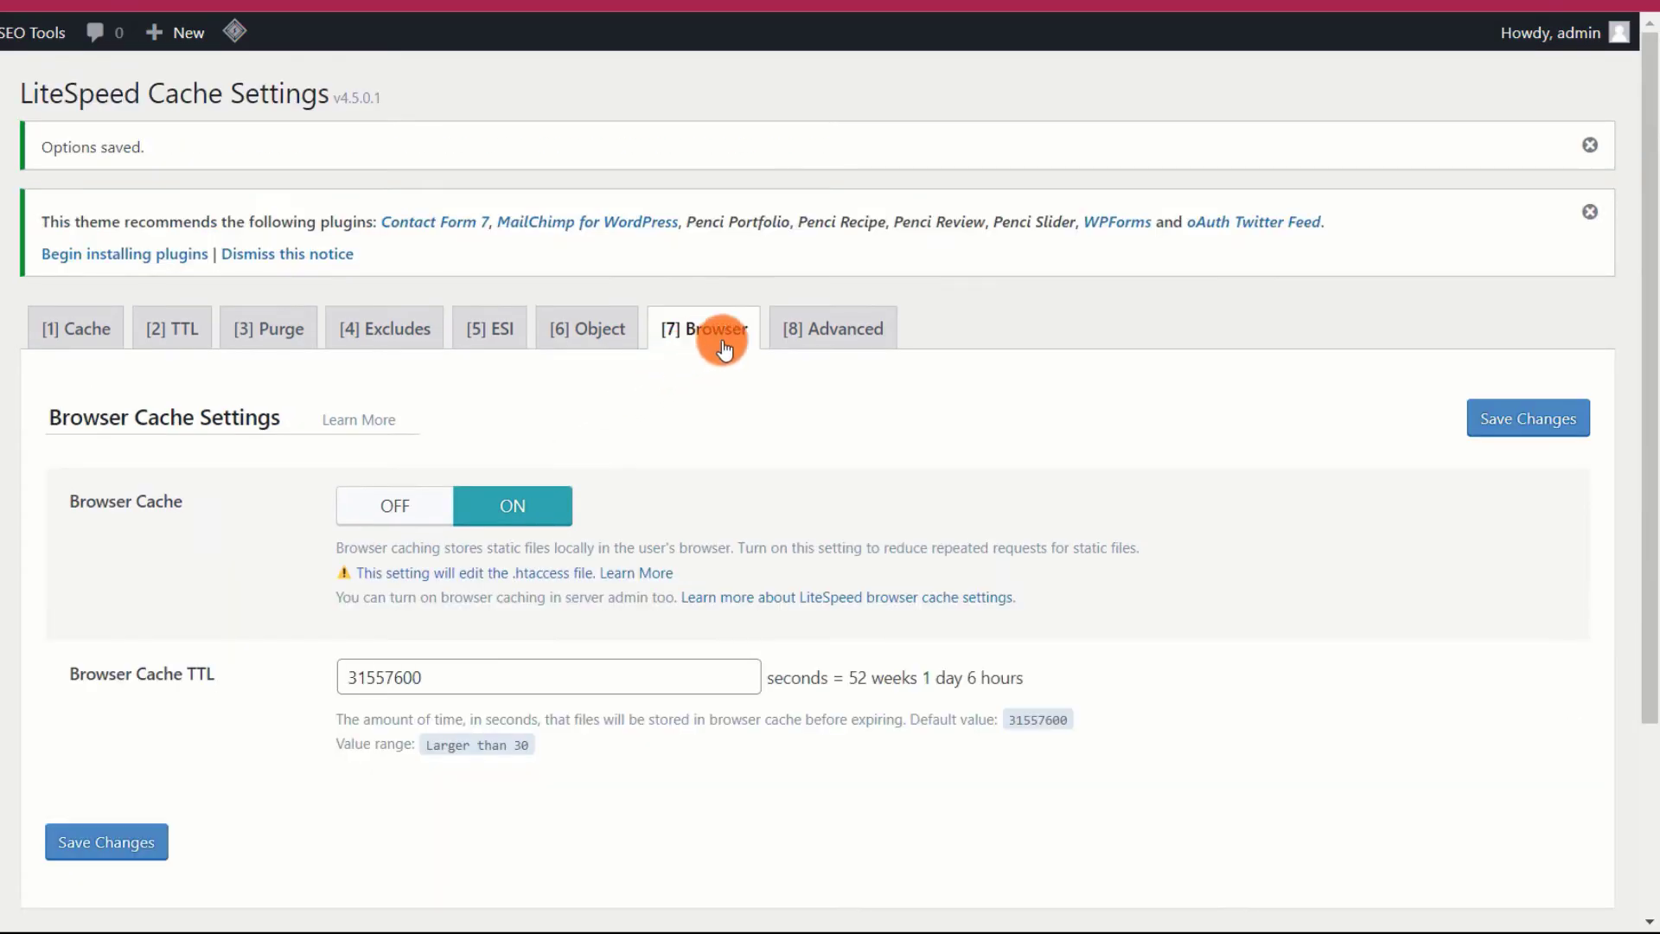
- Open the Advanced settings and examine Login Cookie, Improve HTTP/HTTPS Compatibility and Instant Click
left_click(825, 337)
scroll(434, 470, "down", 3)
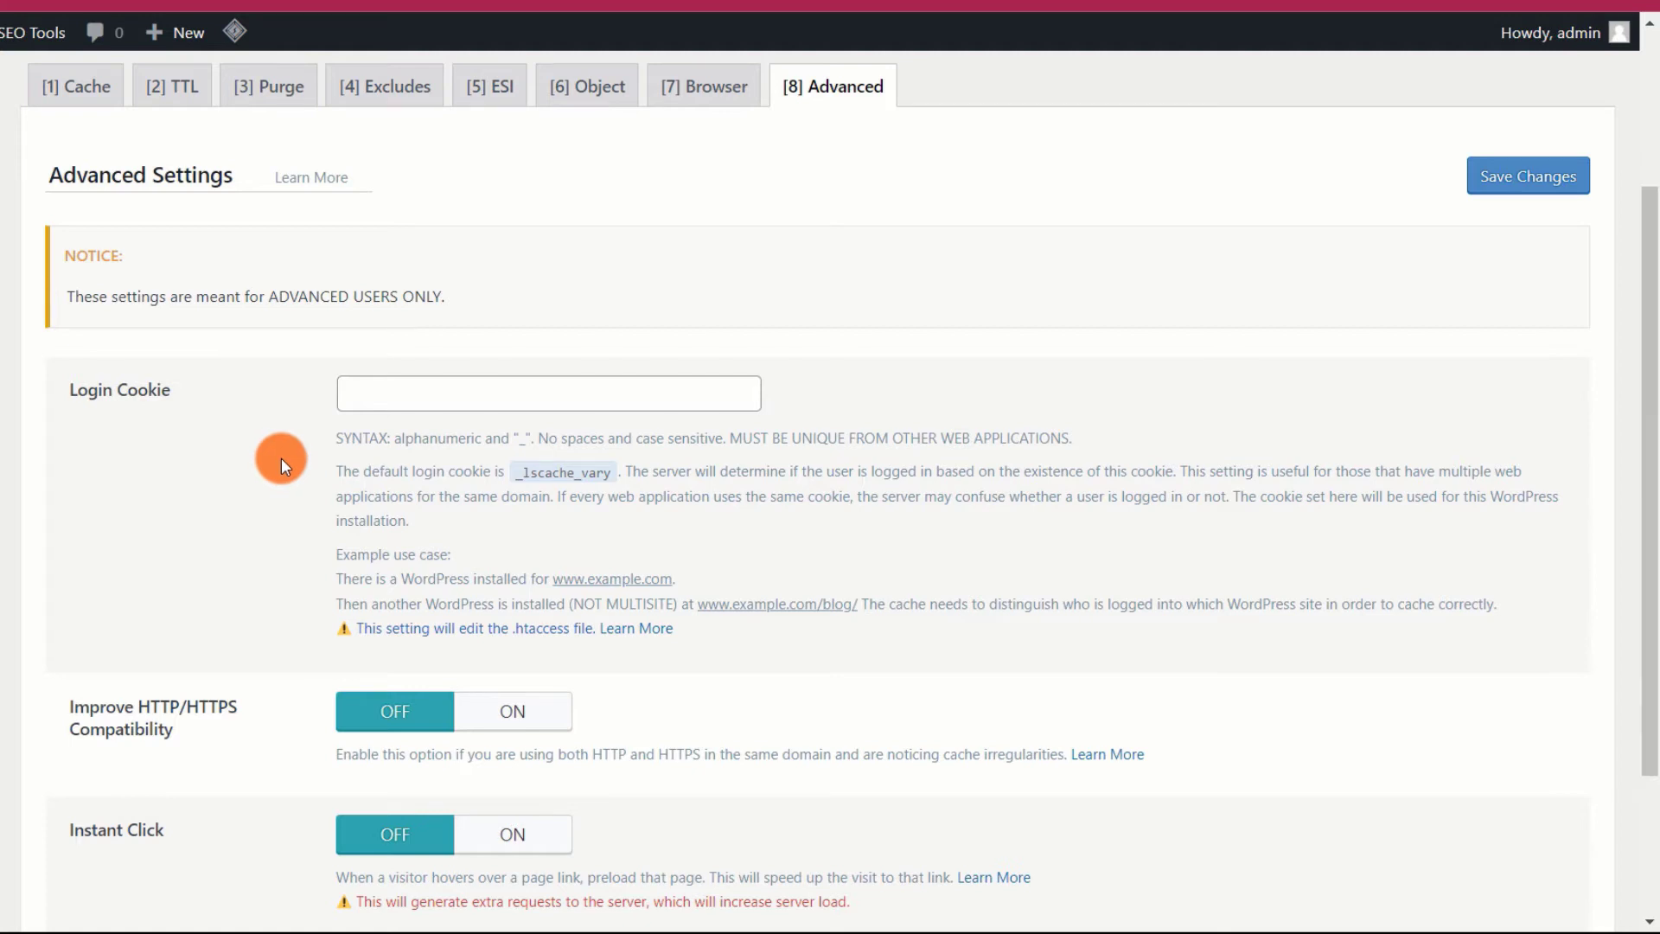
scroll(282, 458, "down", 1)
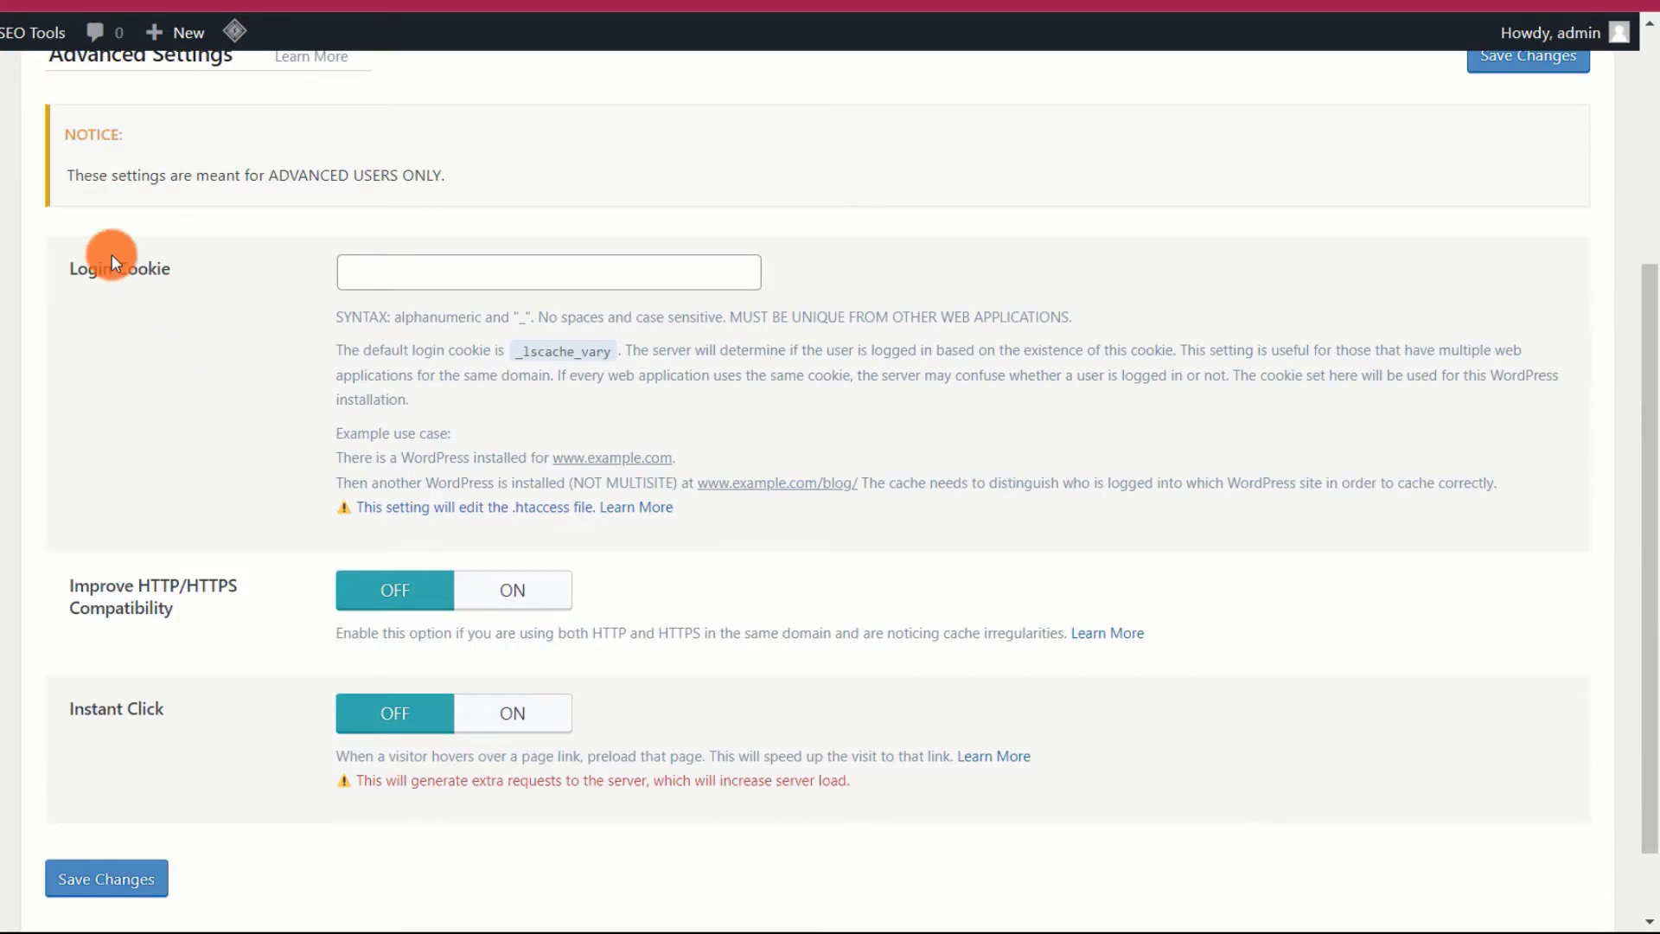
left_click(384, 277)
scroll(216, 330, "down", 1)
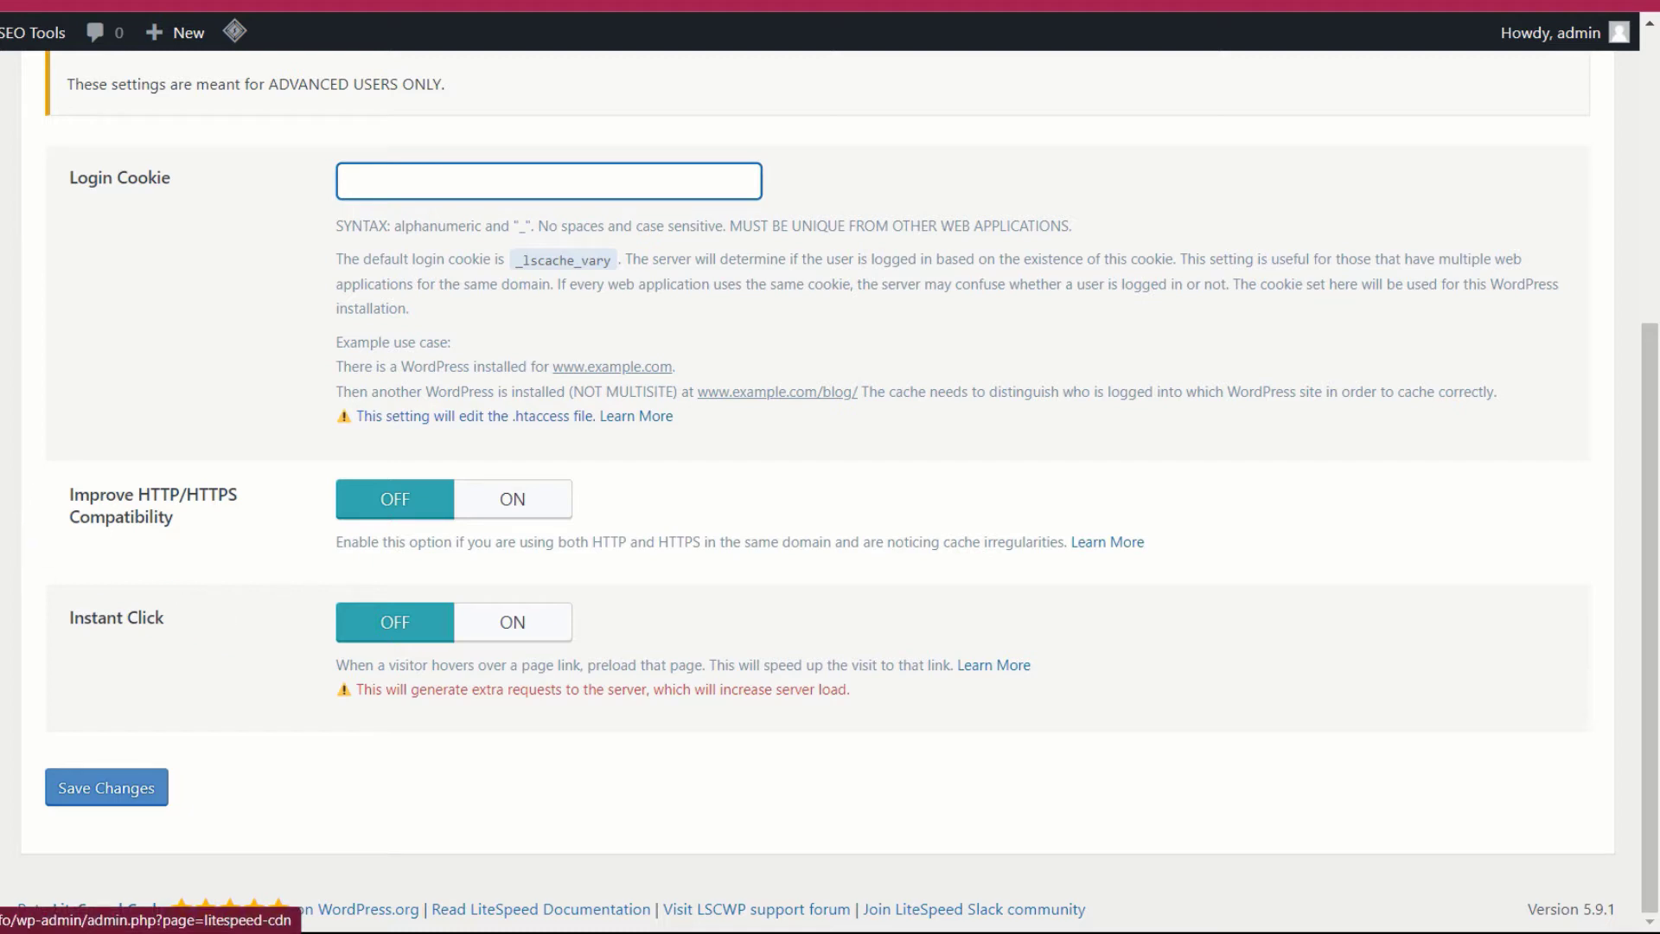
- Open the Page Optimization page, look over its CSS settings and turn CSS Minify ON
left_click(0, 467)
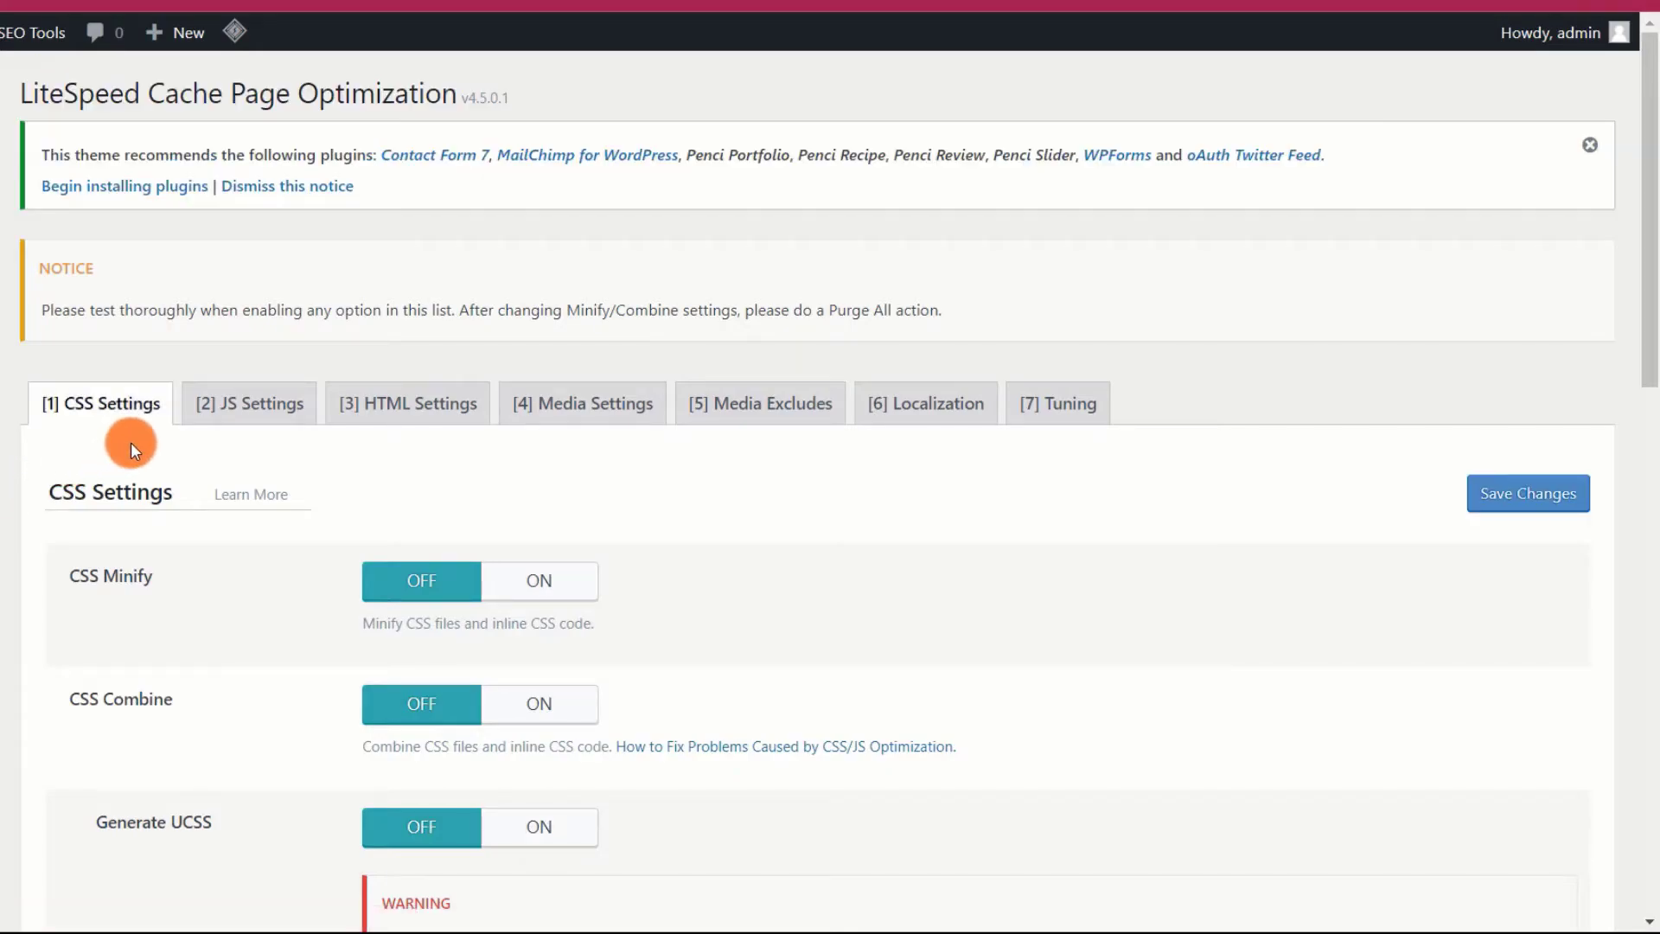
scroll(138, 398, "down", 3)
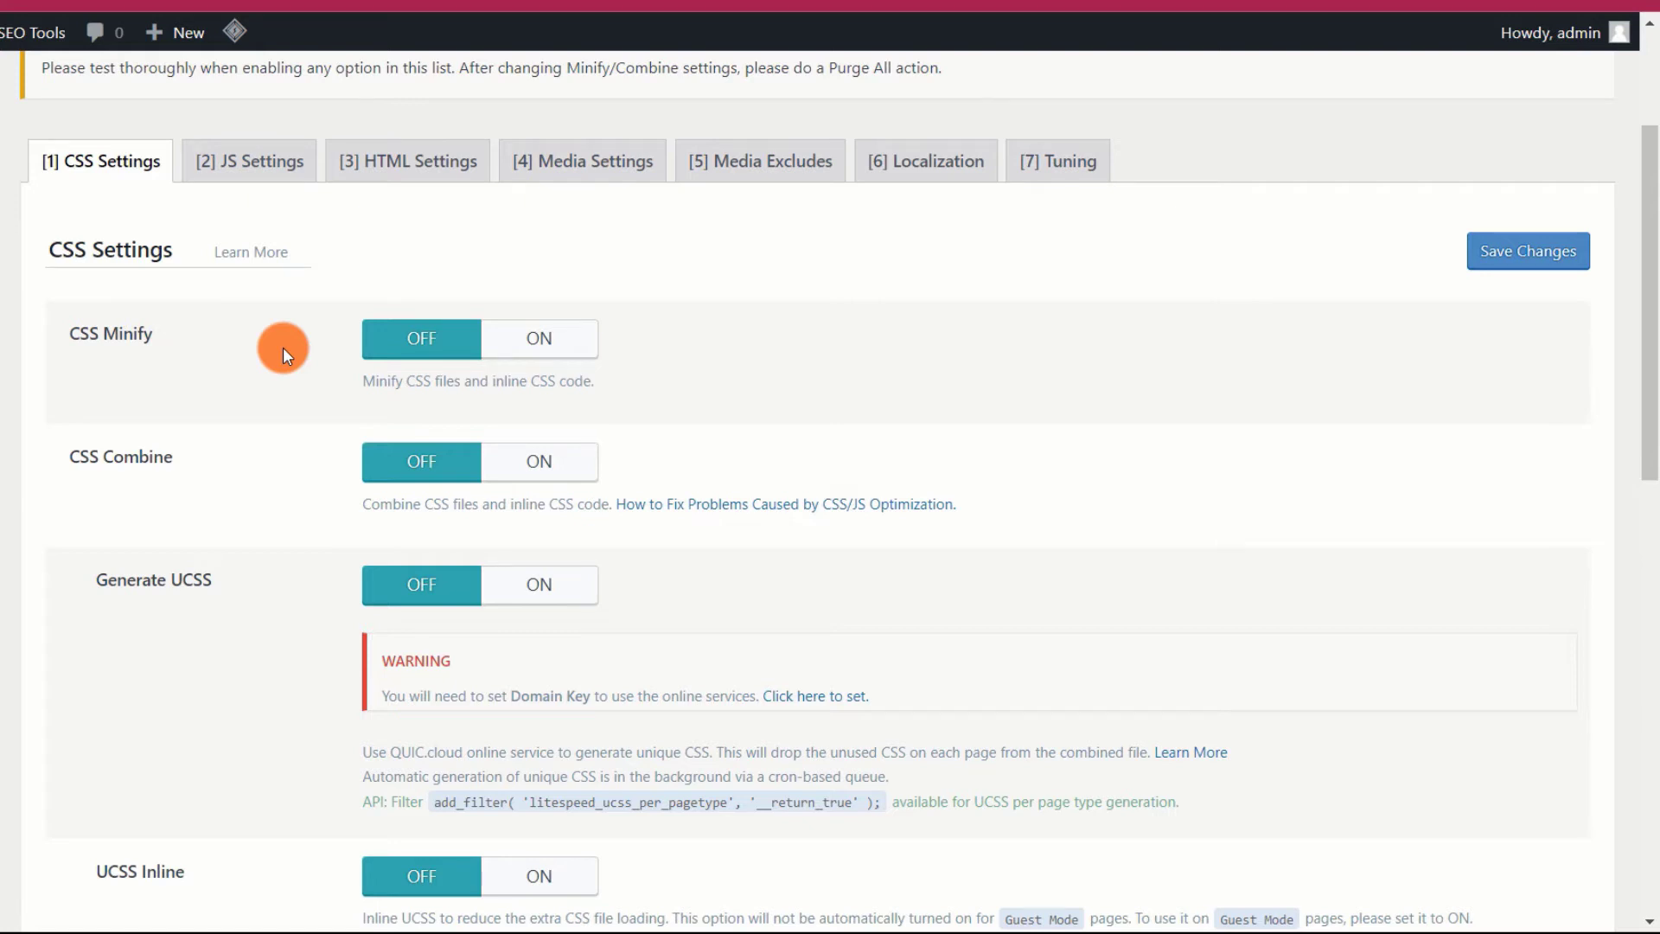
scroll(283, 350, "down", 4)
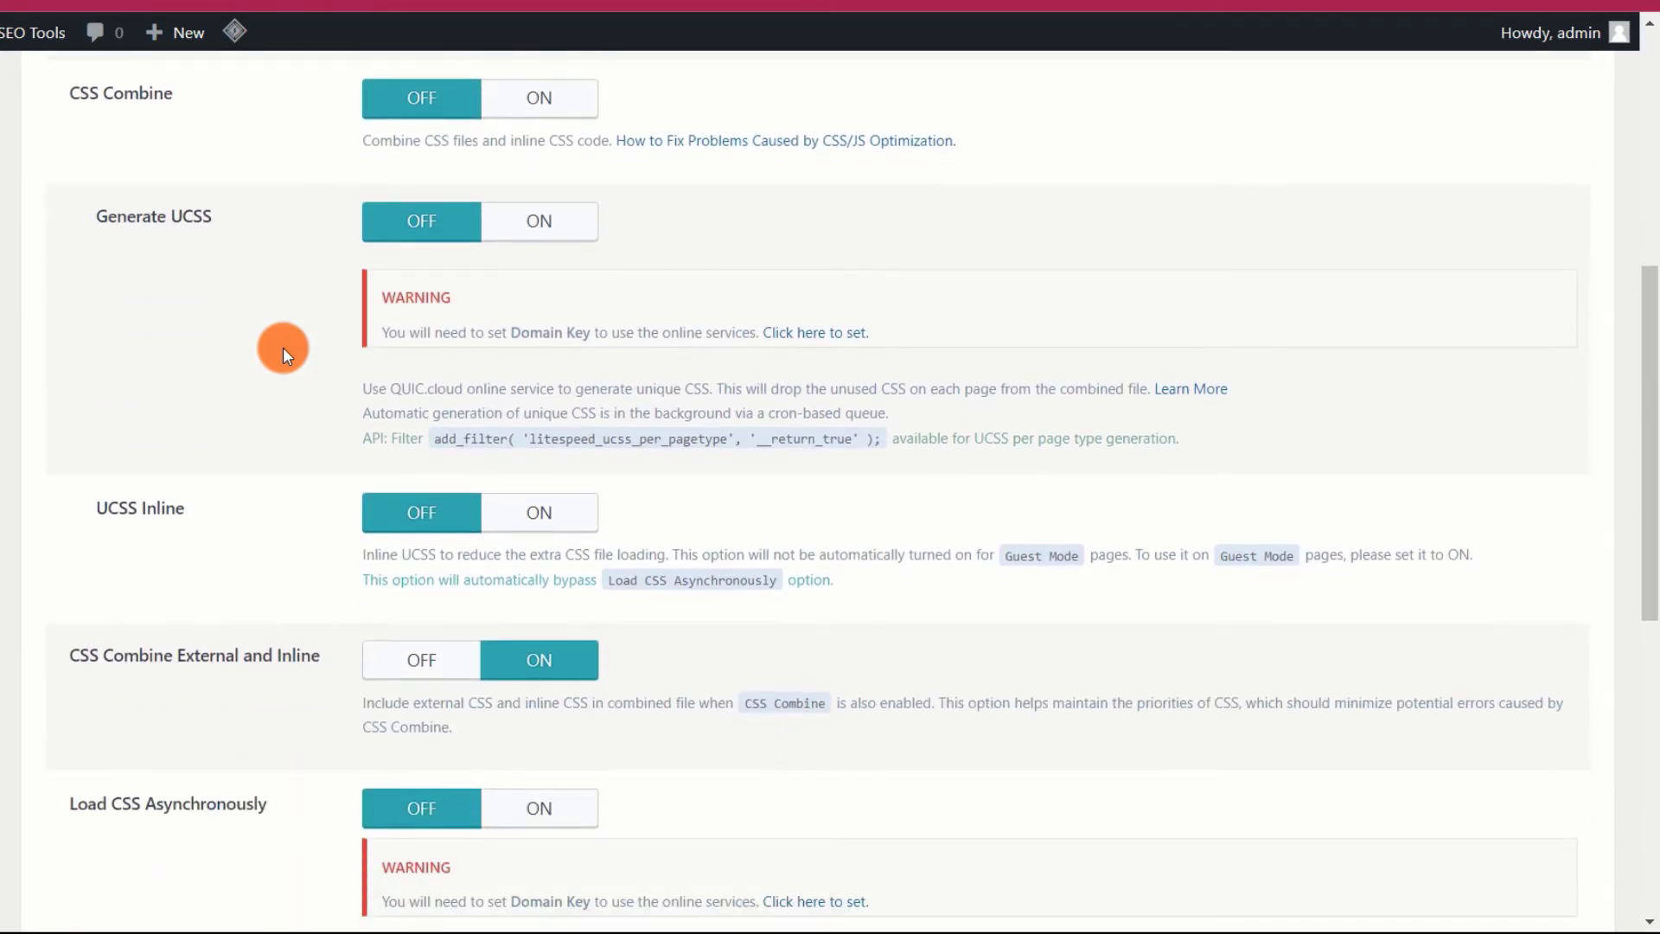
scroll(282, 346, "up", 4)
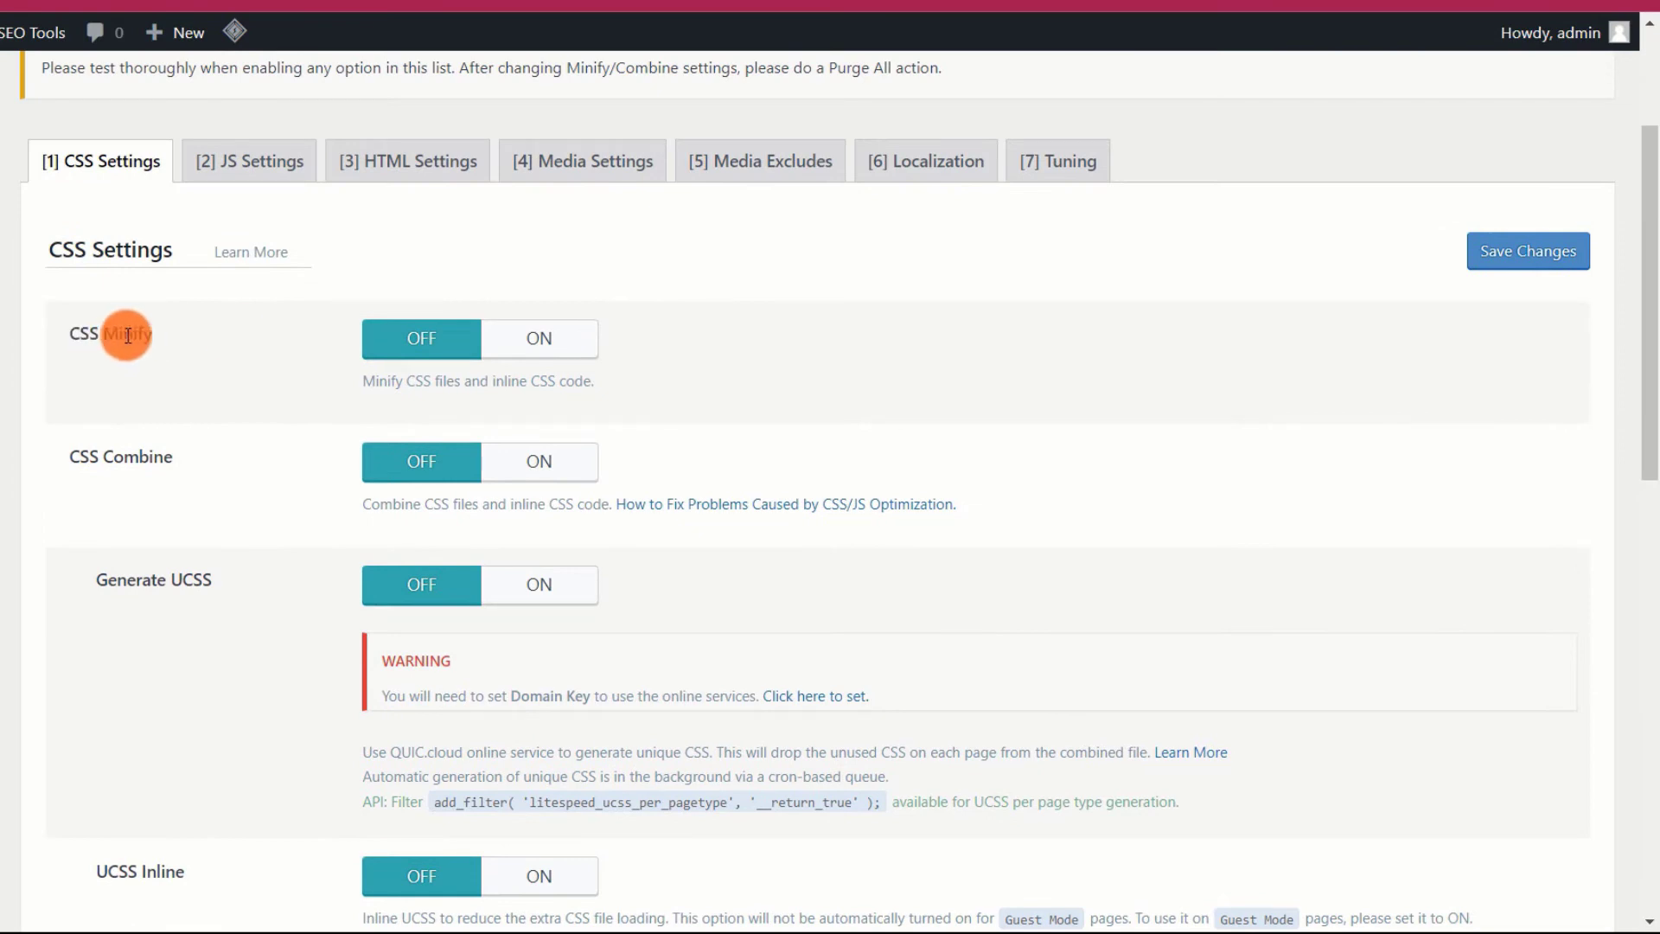
left_click(560, 349)
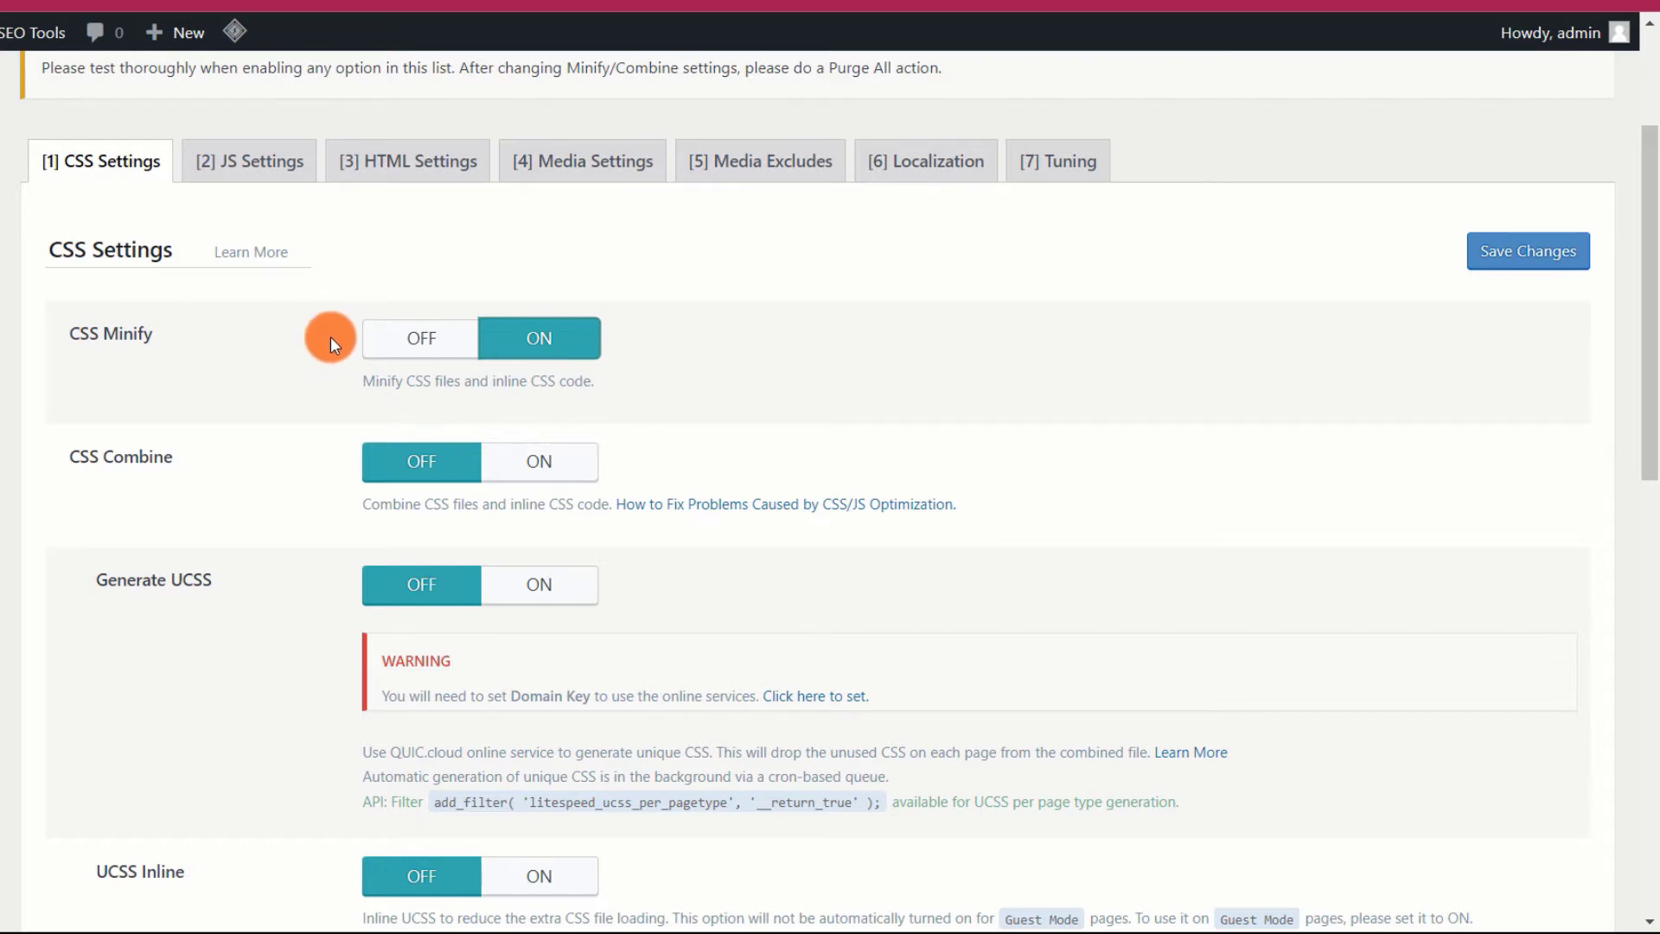
- Switch CSS Combine ON and set it back to OFF
scroll(320, 337, "down", 2)
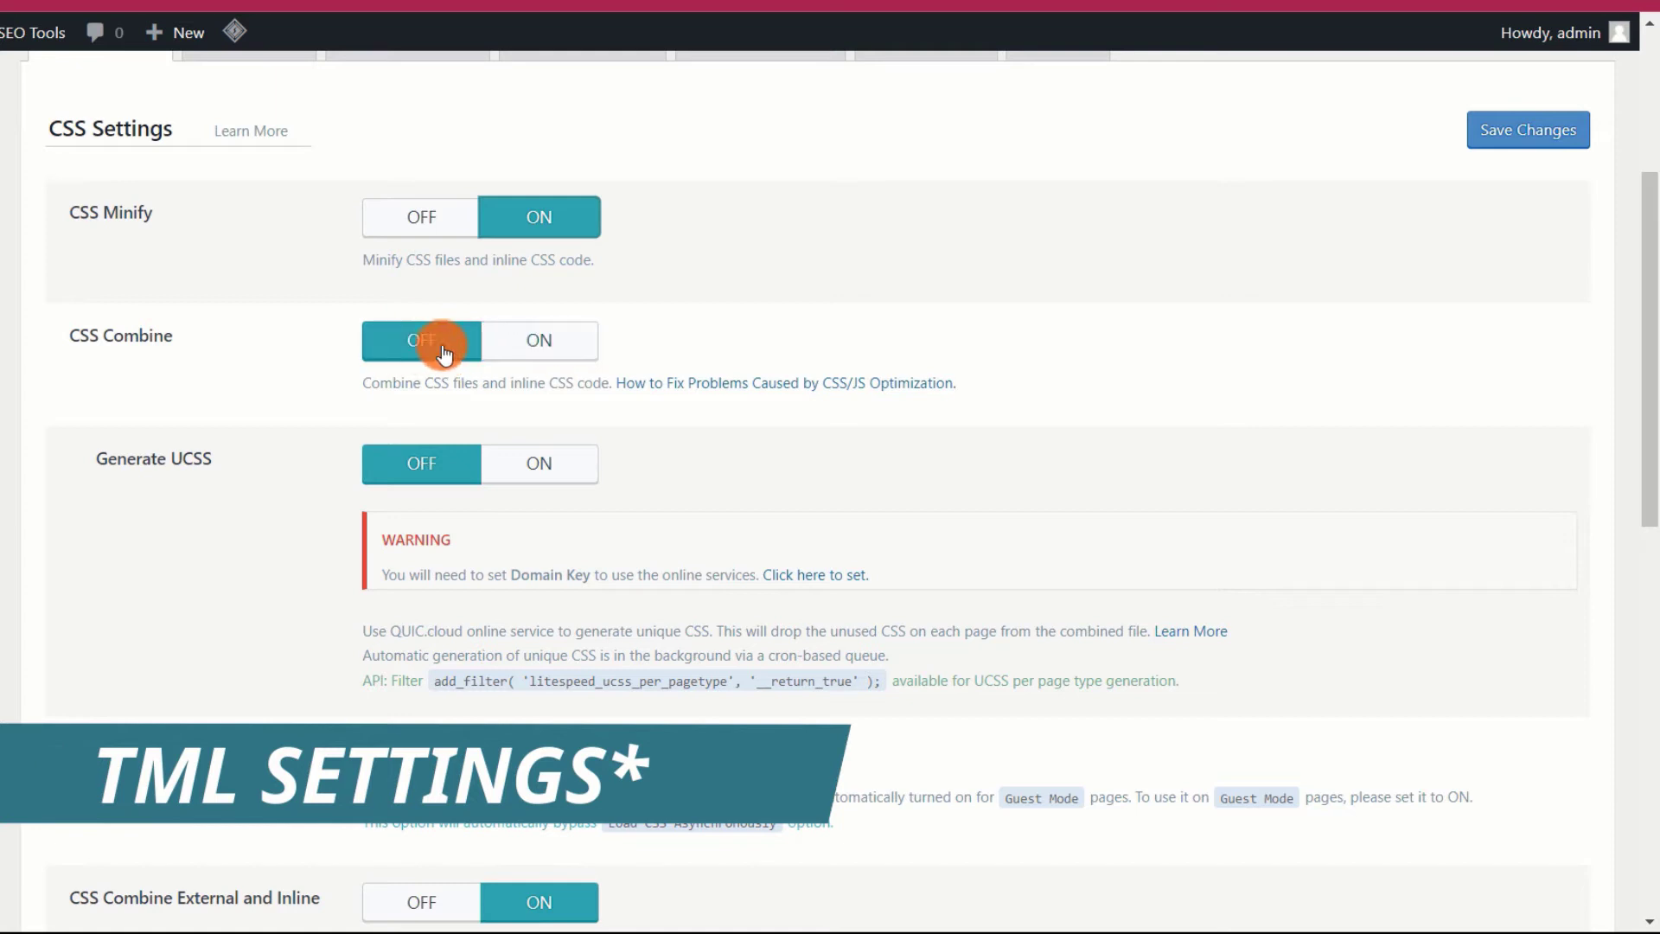
left_click(550, 350)
left_click(386, 337)
- Switch Inline CSS Async Lib OFF in the CSS settings and set it back to ON
scroll(132, 780, "down", 8)
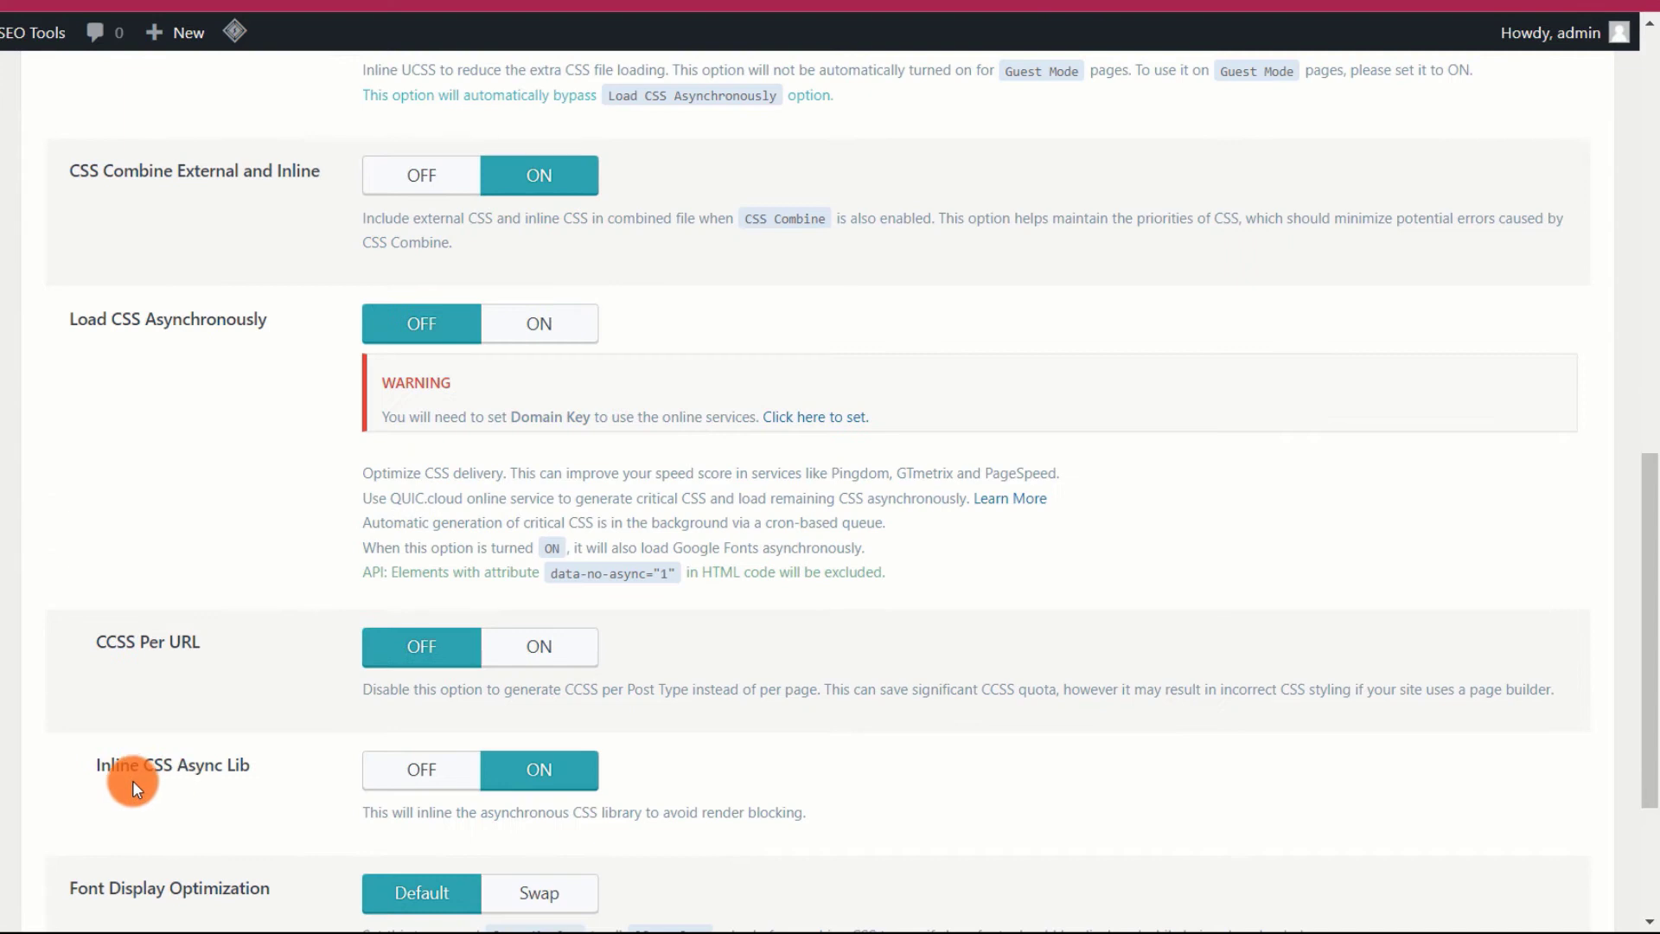
left_click(426, 770)
left_click(548, 771)
left_click(421, 782)
scroll(309, 759, "down", 2)
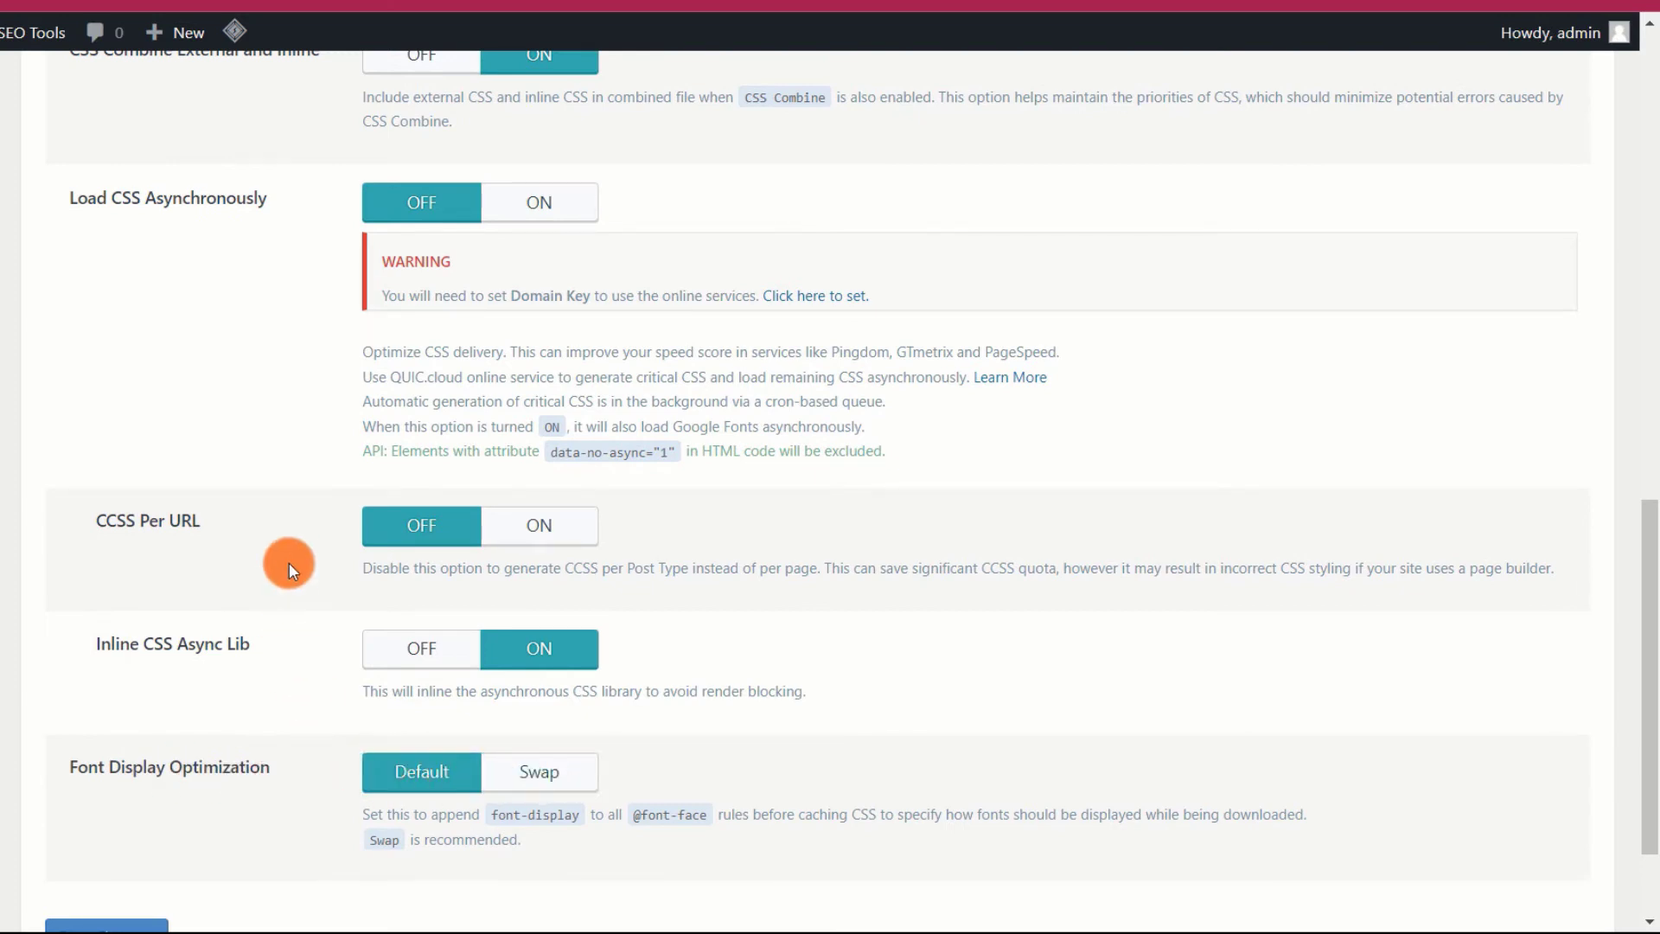
- Open the JS Settings, turn JS Combine ON and look over the Load JS Deferred option
scroll(289, 558, "up", 7)
scroll(285, 470, "up", 7)
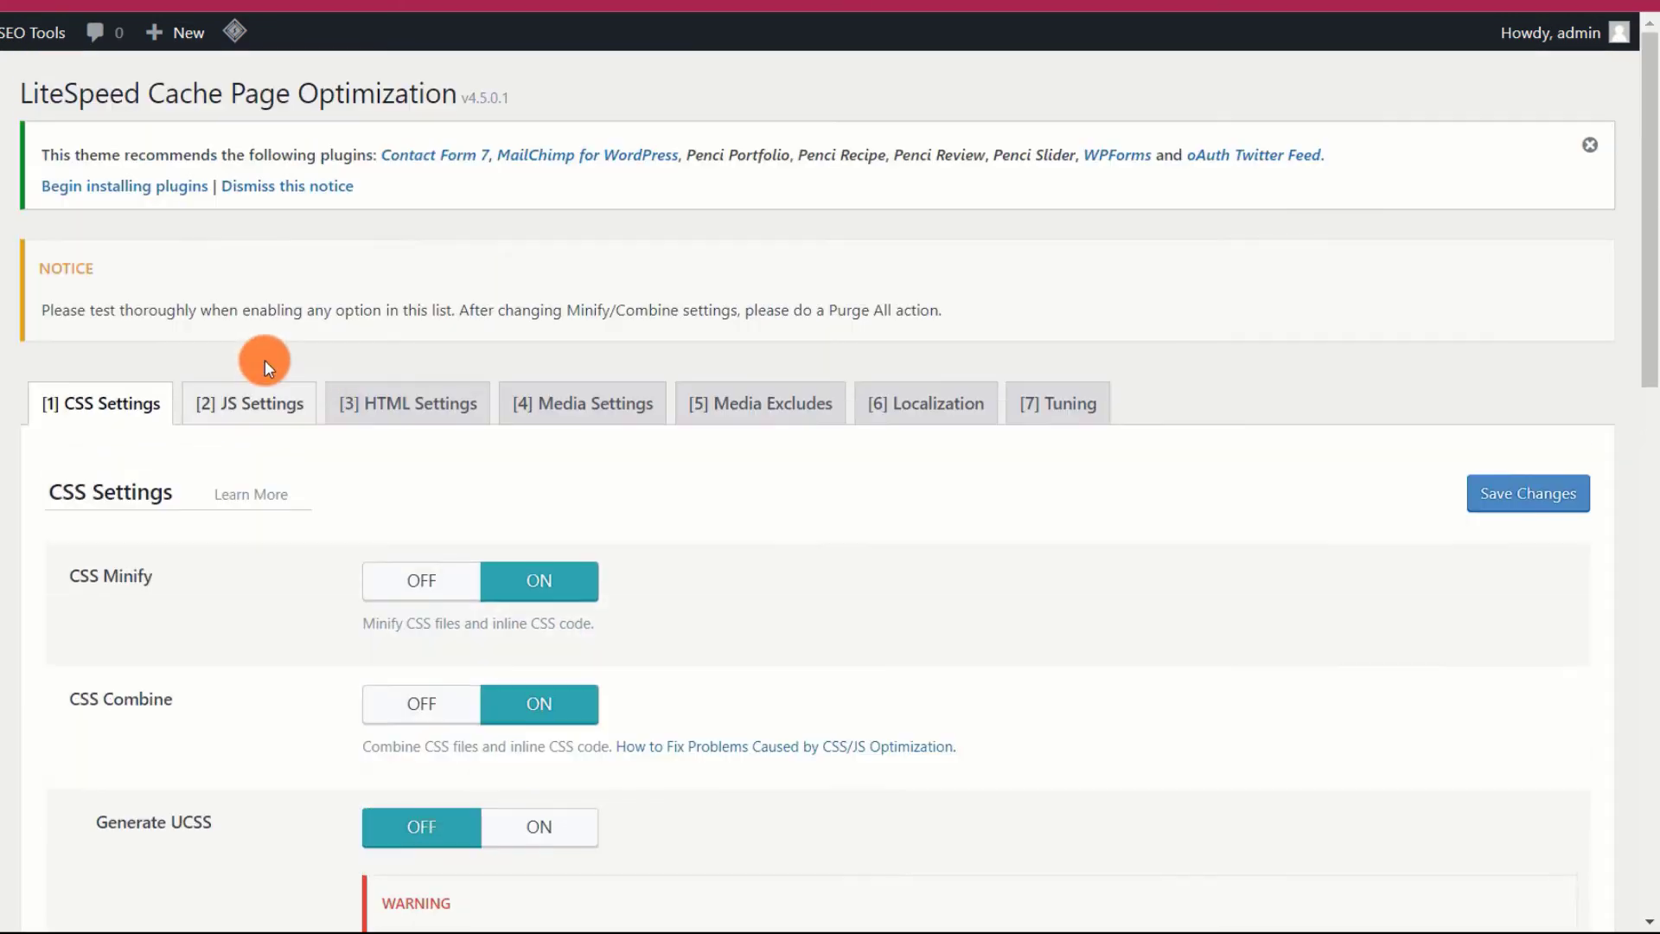
left_click(268, 413)
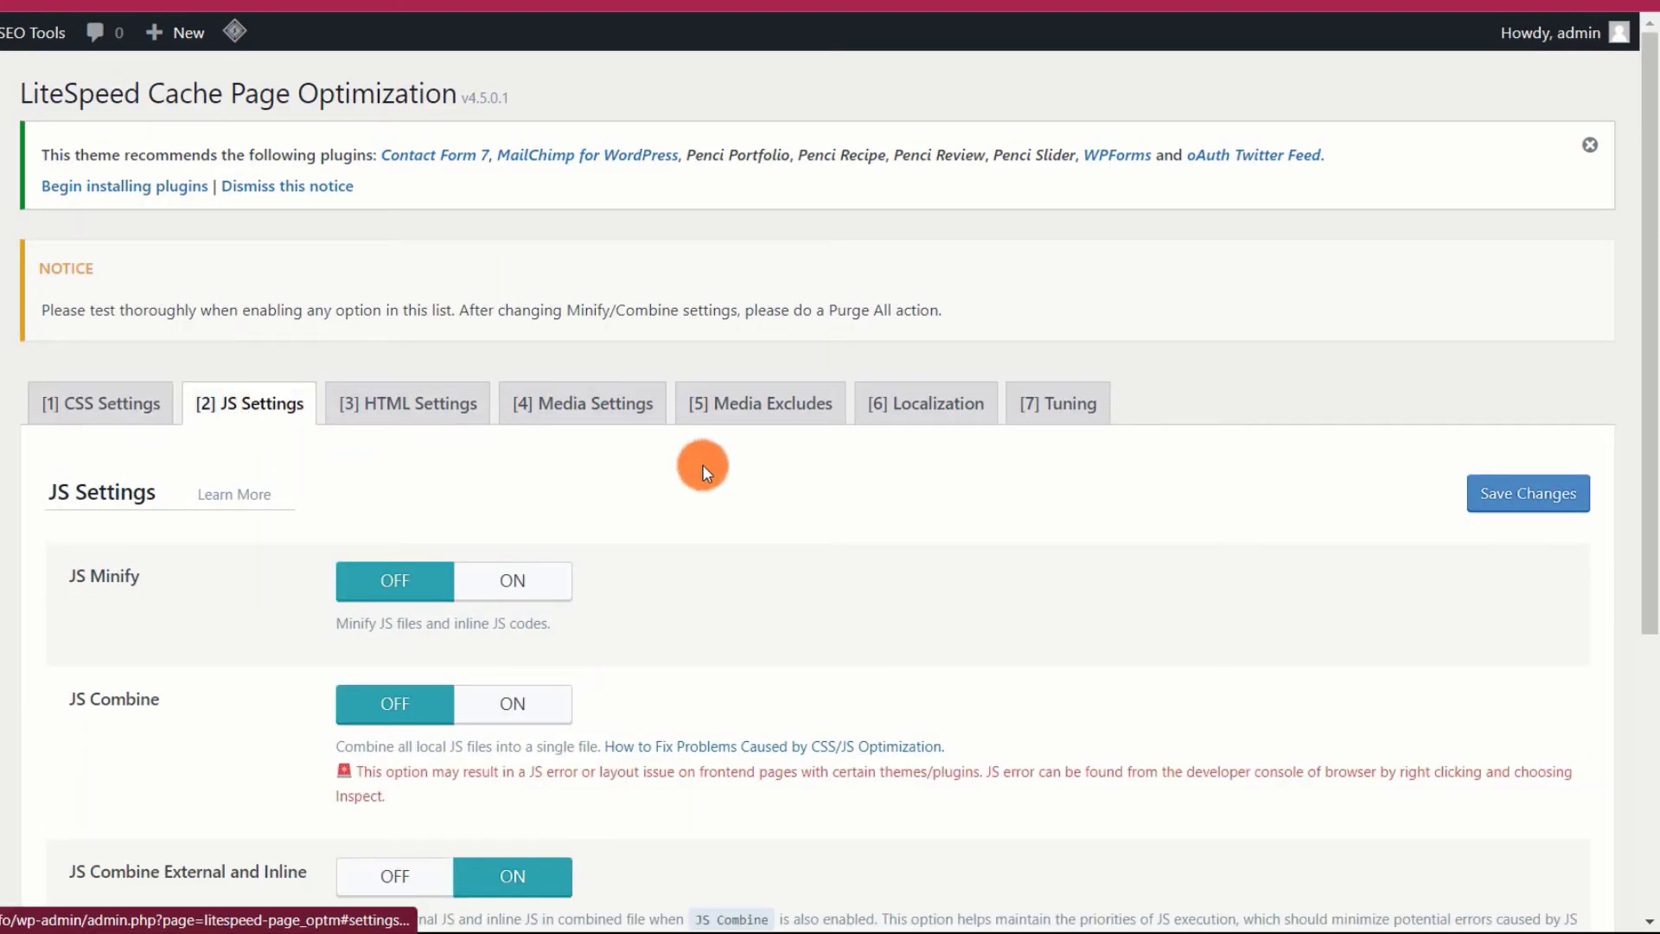
scroll(818, 481, "down", 3)
scroll(817, 481, "down", 2)
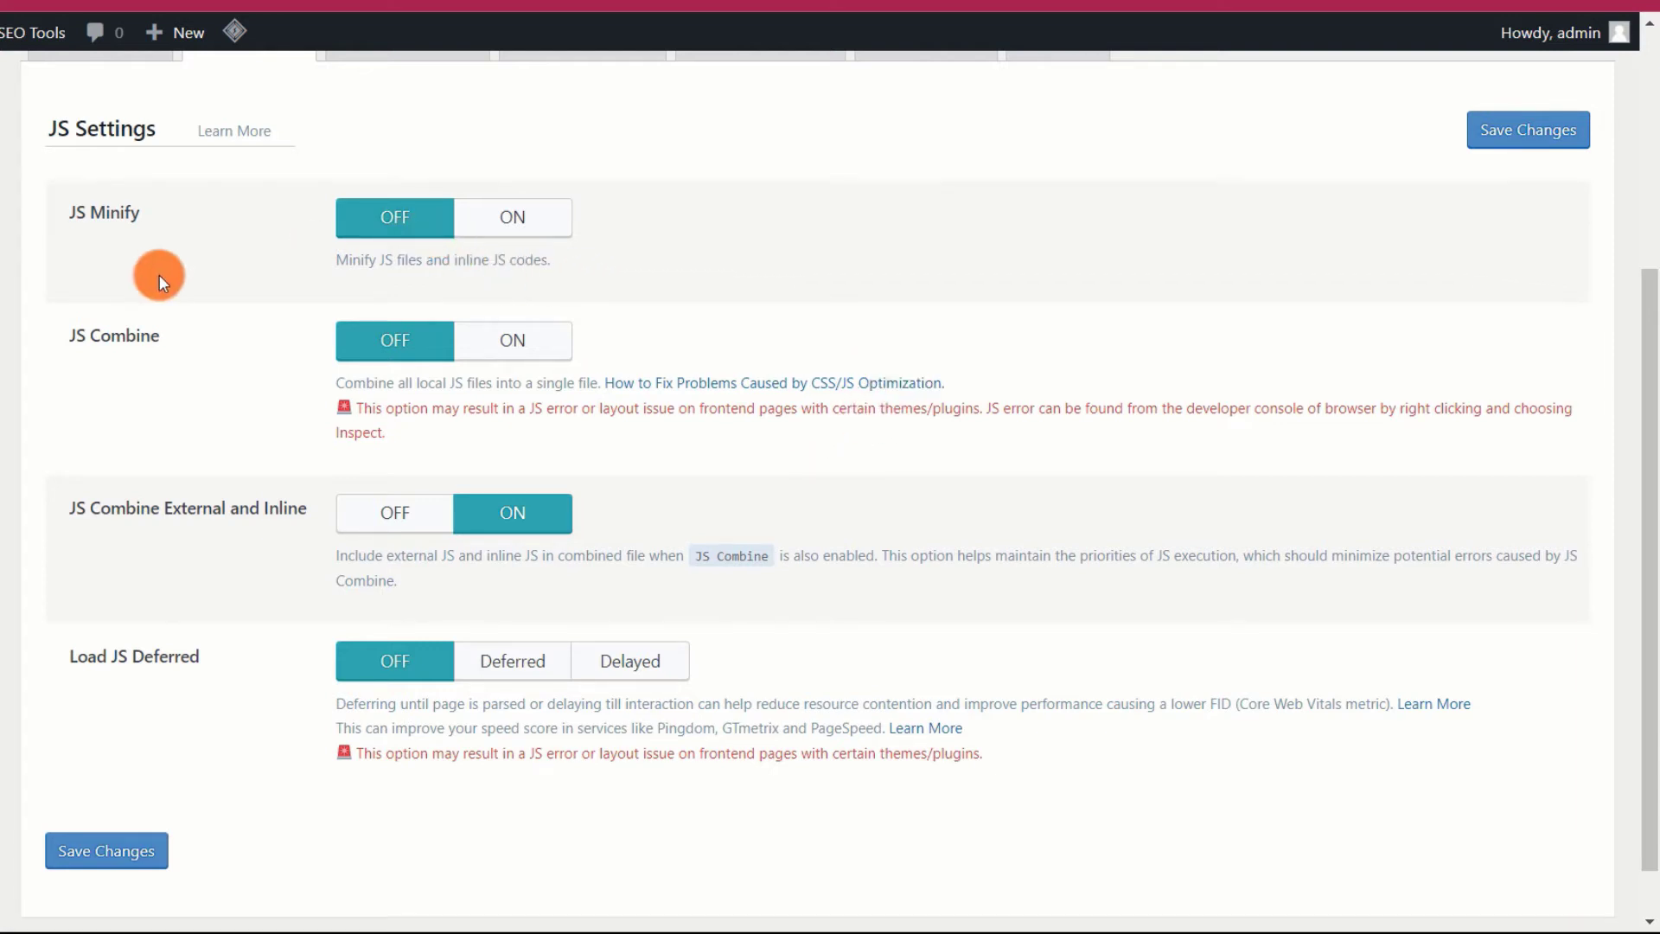
scroll(159, 275, "up", 2)
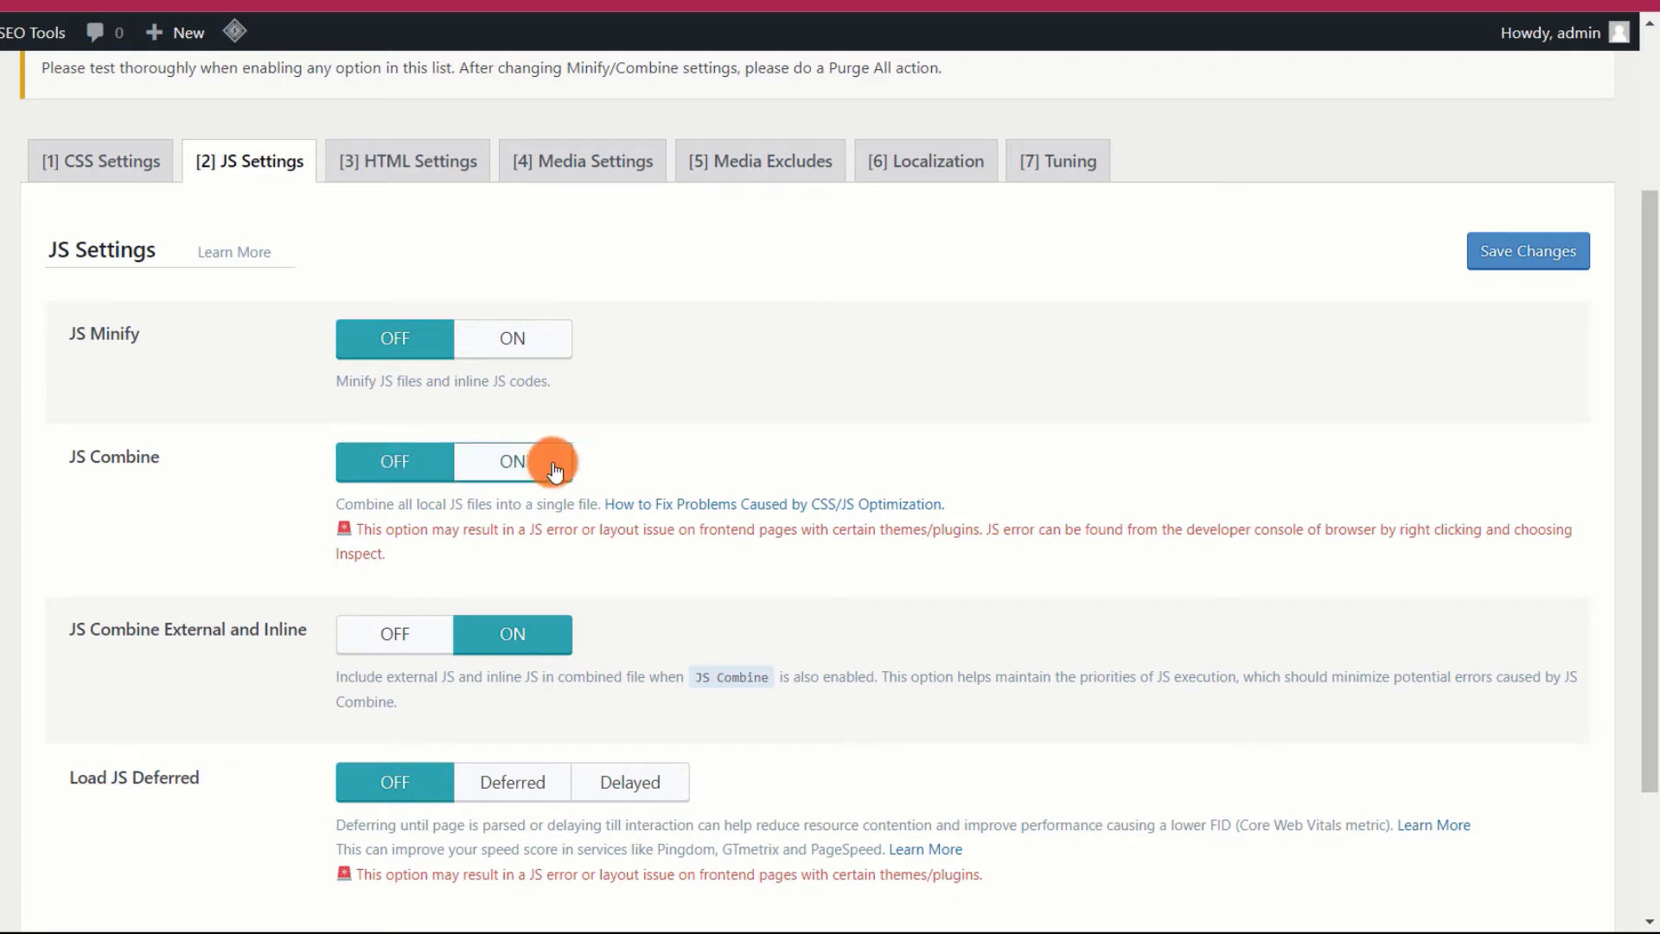
left_click(510, 464)
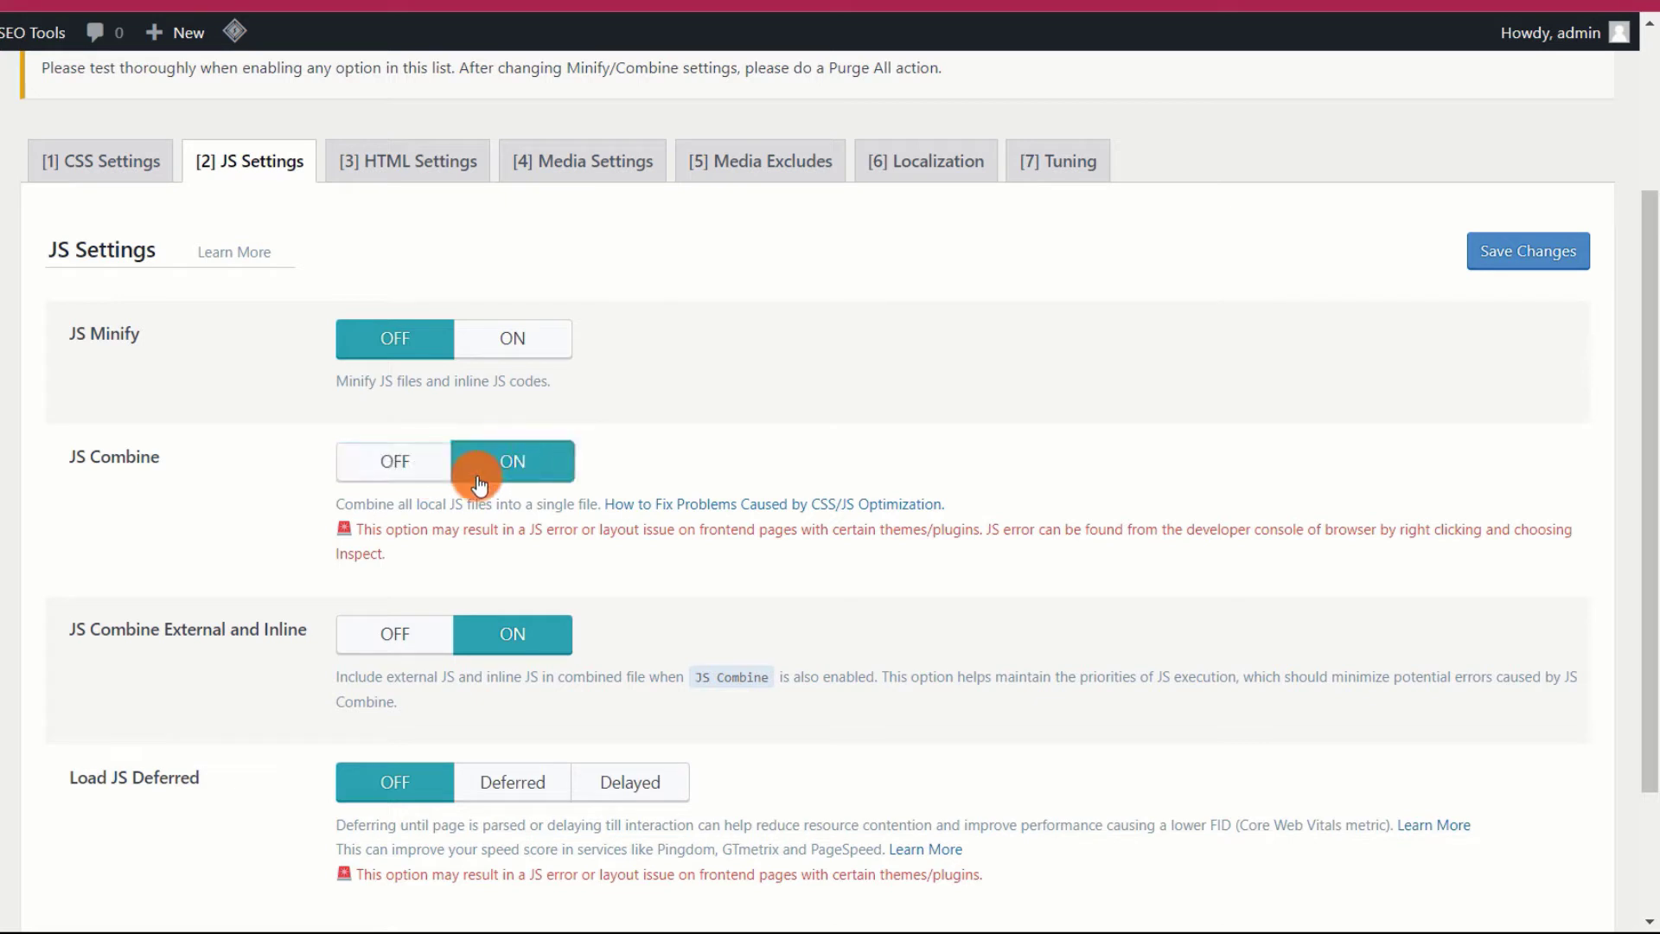
scroll(227, 482, "down", 1)
scroll(230, 488, "down", 1)
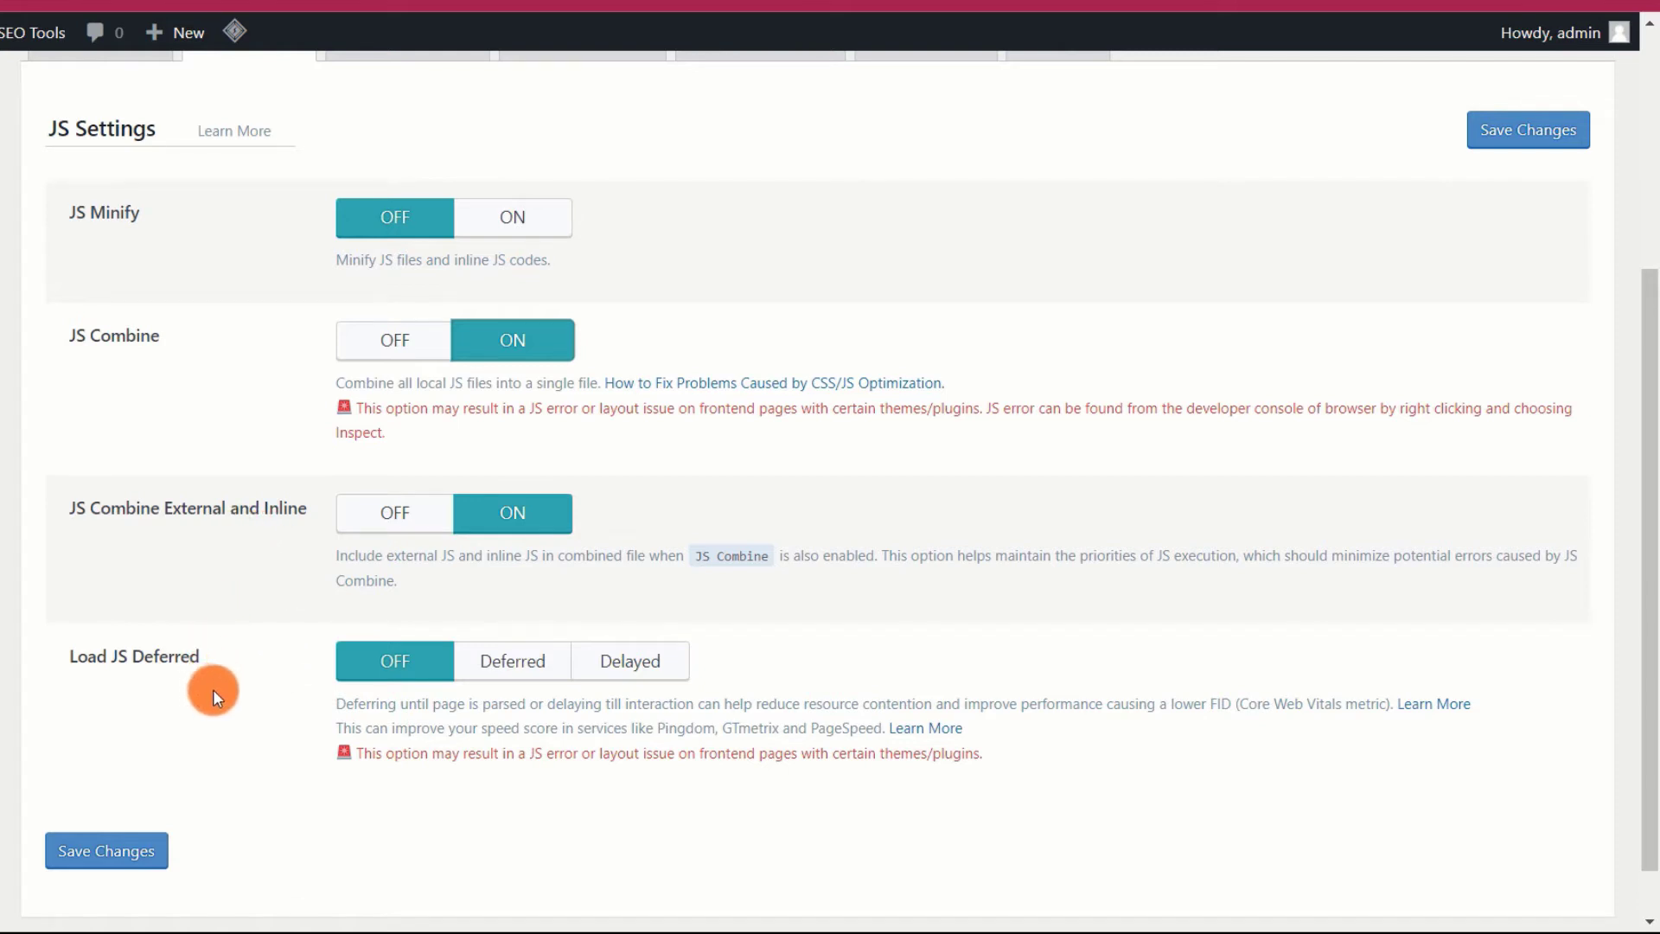
scroll(241, 679, "up", 1)
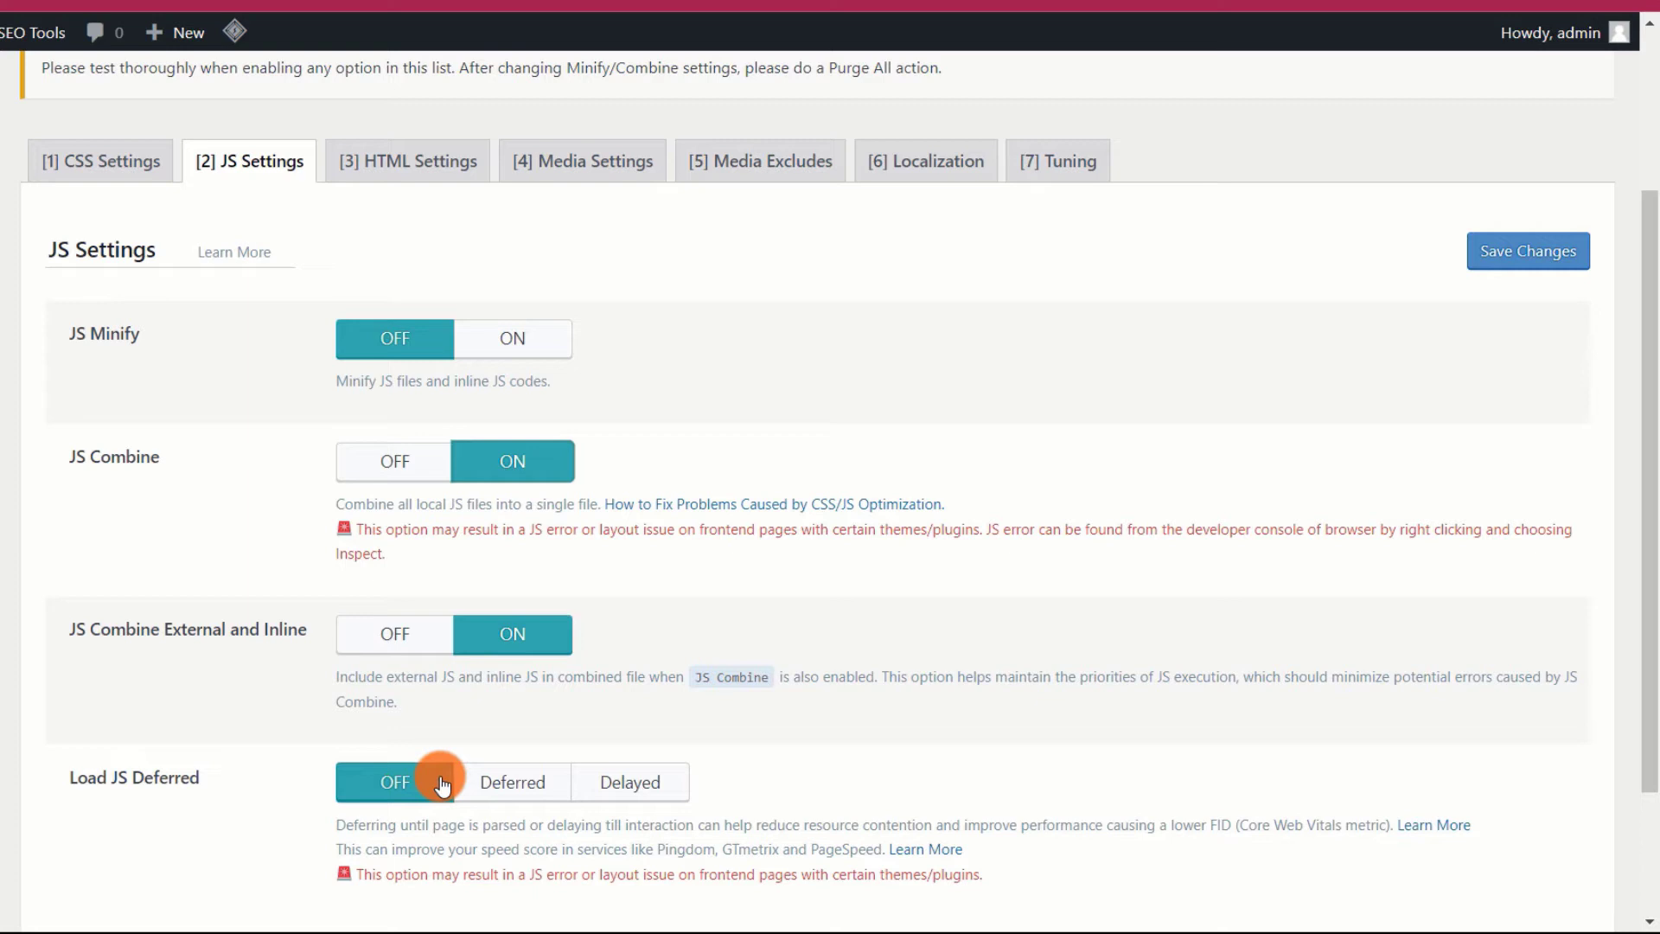
scroll(313, 775, "down", 2)
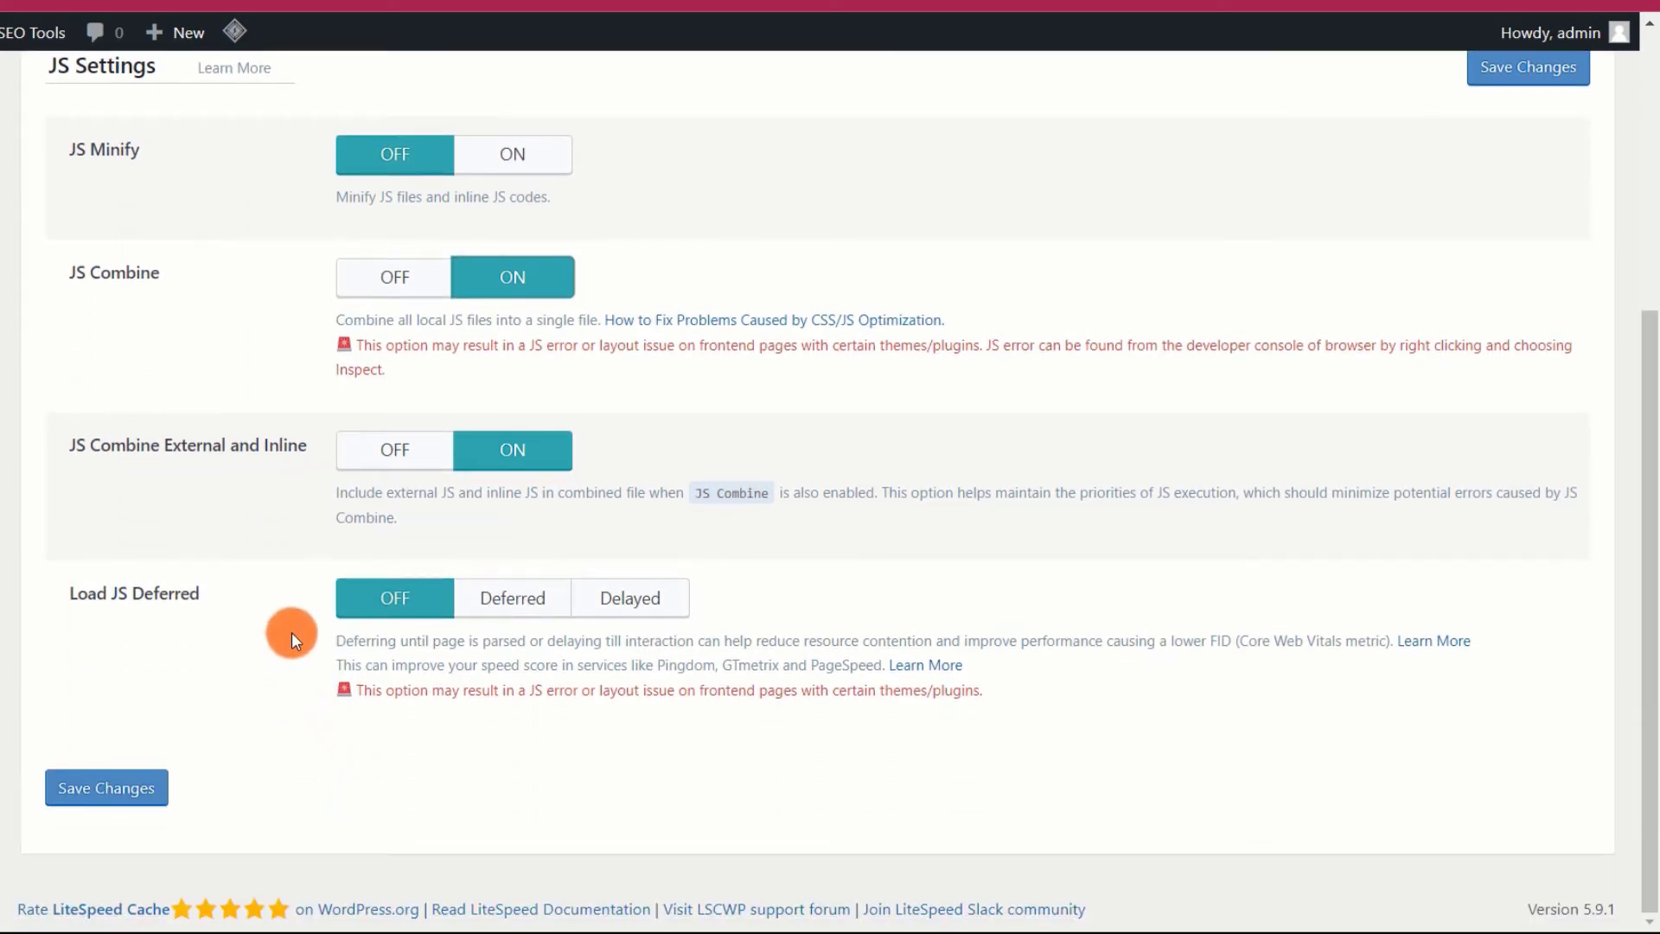
- Open the HTML Settings and examine HTML Minify, DNS Prefetch, DNS Prefetch Control and HTML Lazy Load Selectors
scroll(292, 631, "up", 3)
left_click(415, 221)
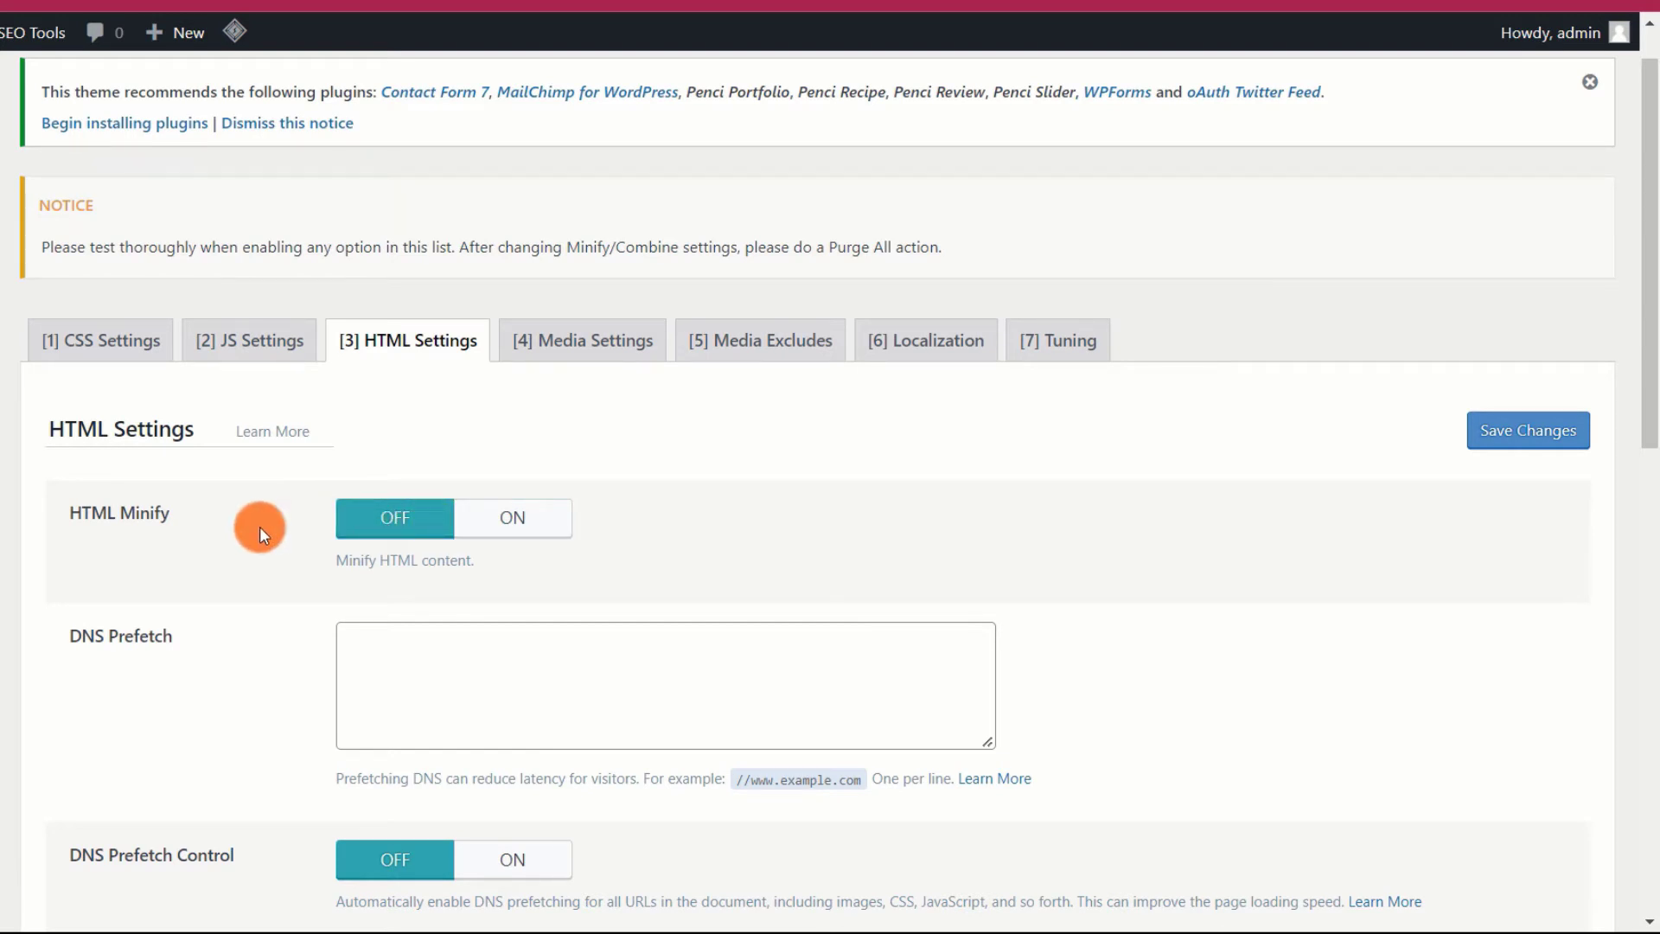
scroll(260, 526, "down", 2)
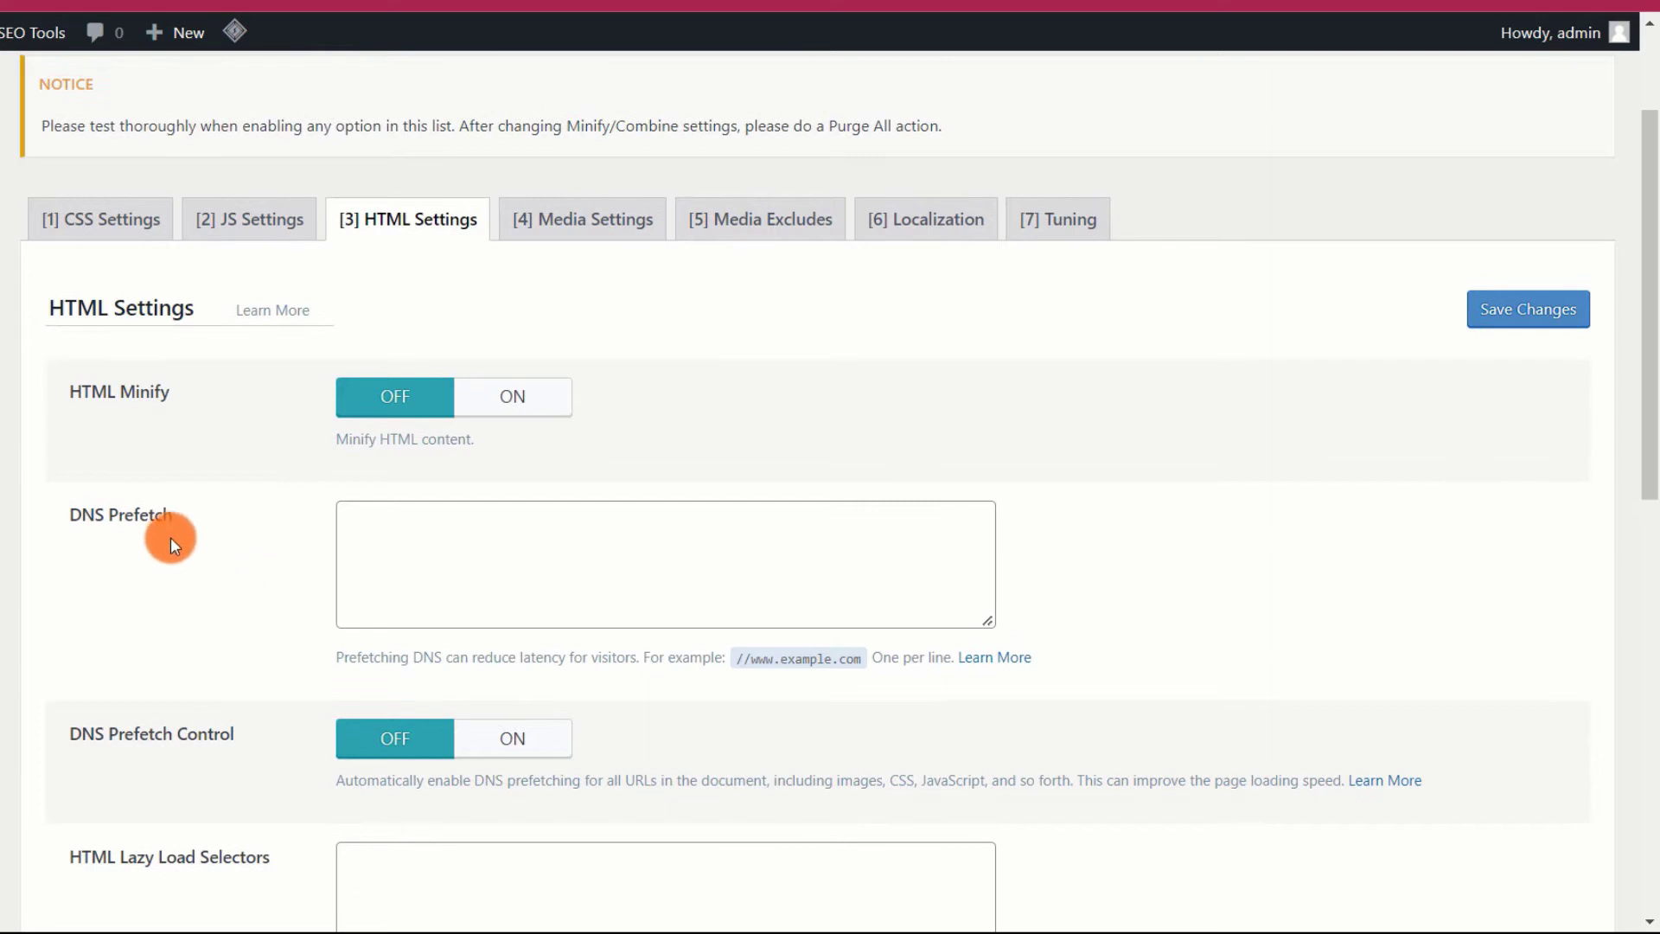
left_click(455, 541)
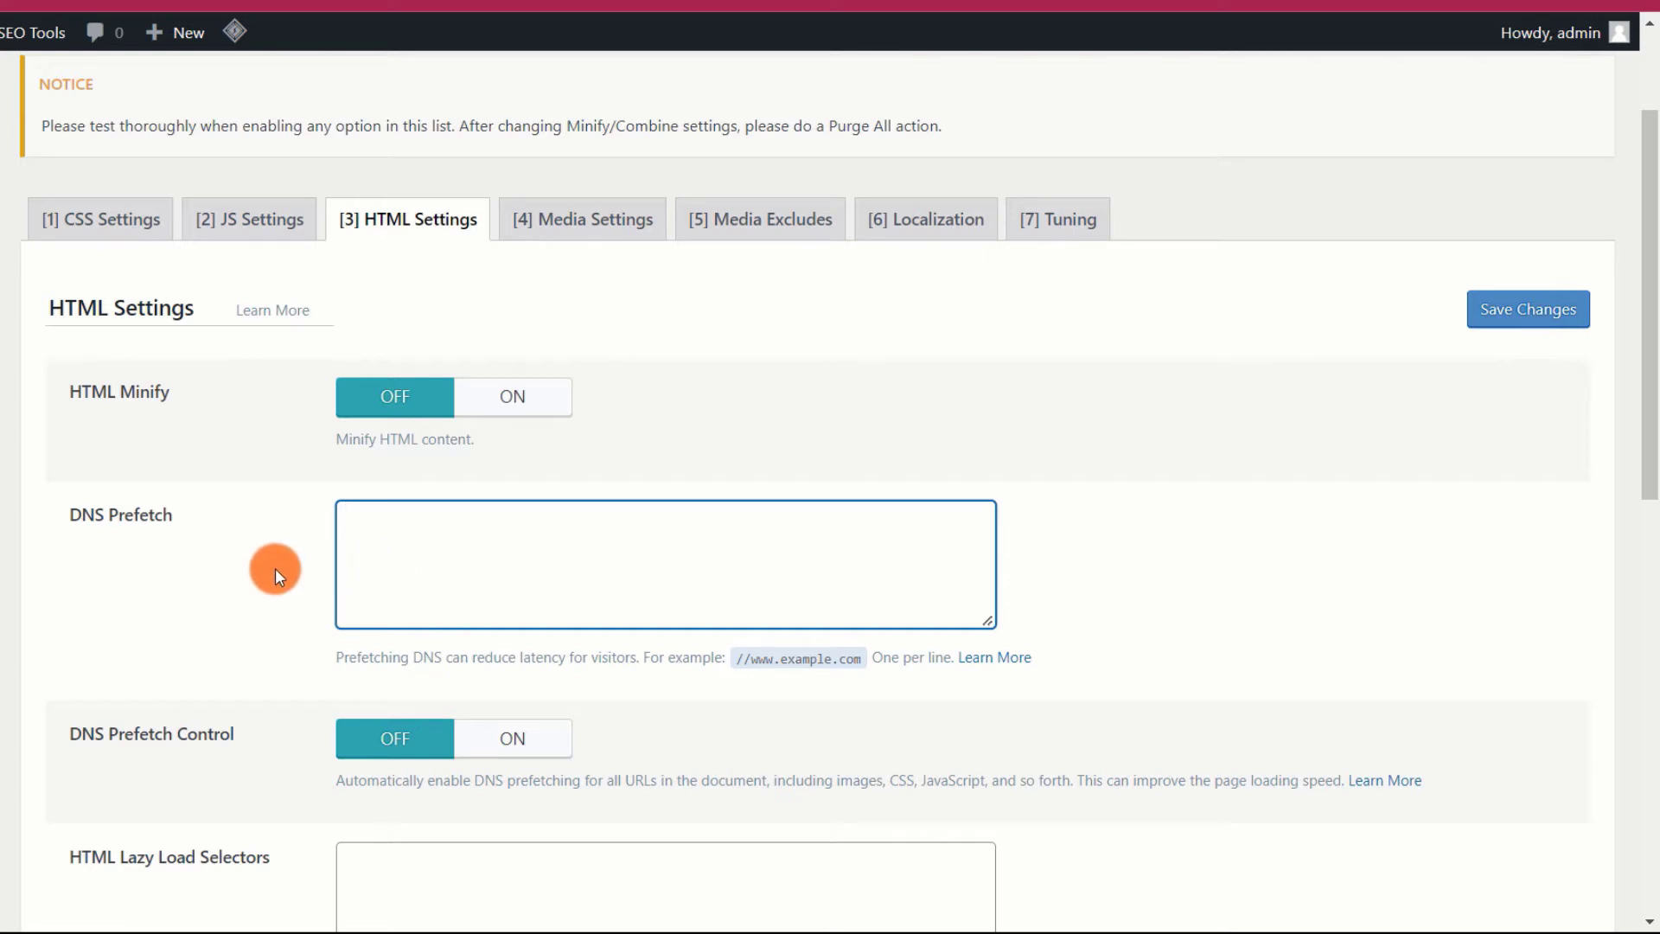
scroll(275, 568, "down", 3)
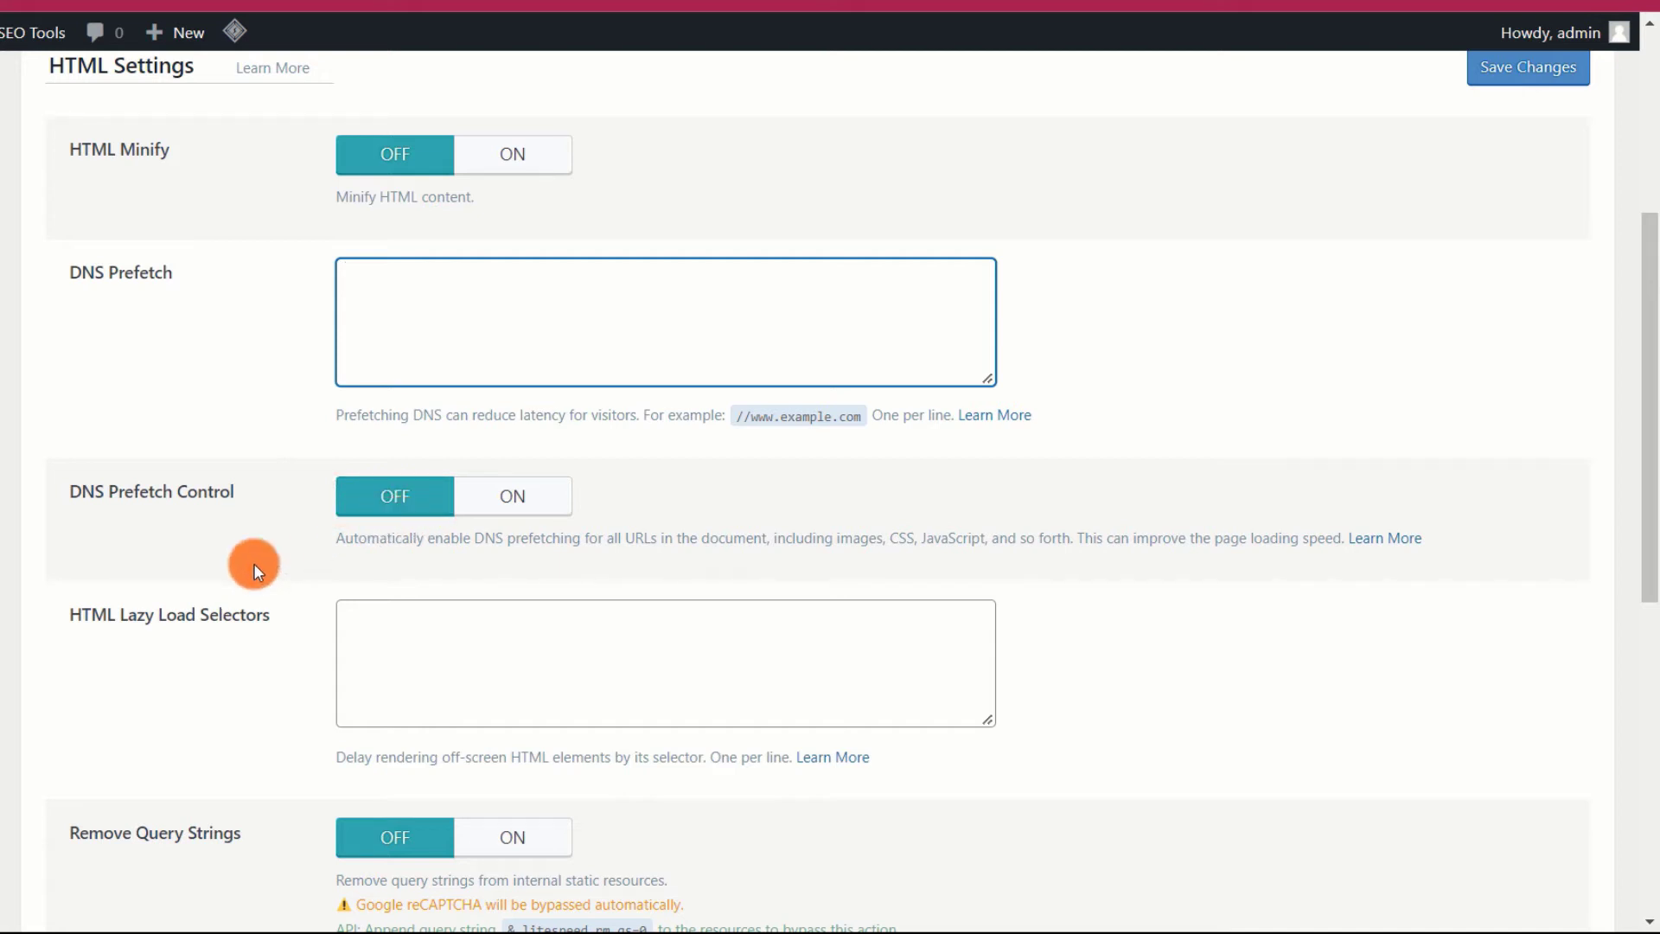
scroll(246, 568, "down", 2)
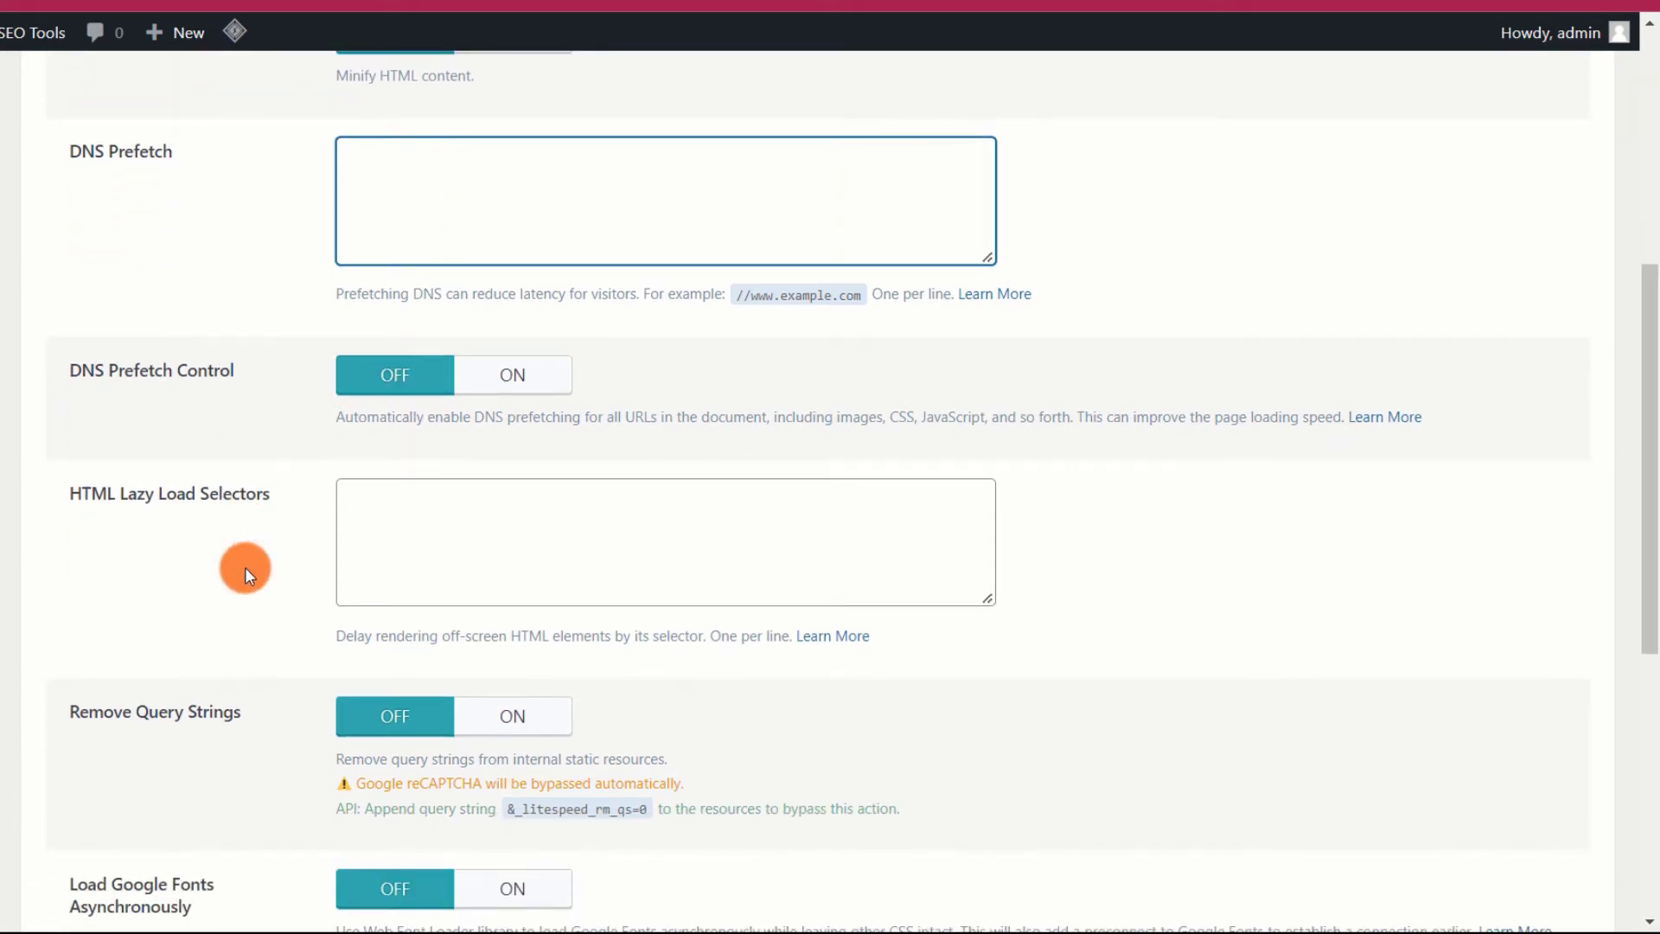
- Switch Remove Query Strings and Load Google Fonts Asynchronously ON one after the other, setting each back to OFF
scroll(245, 567, "down", 2)
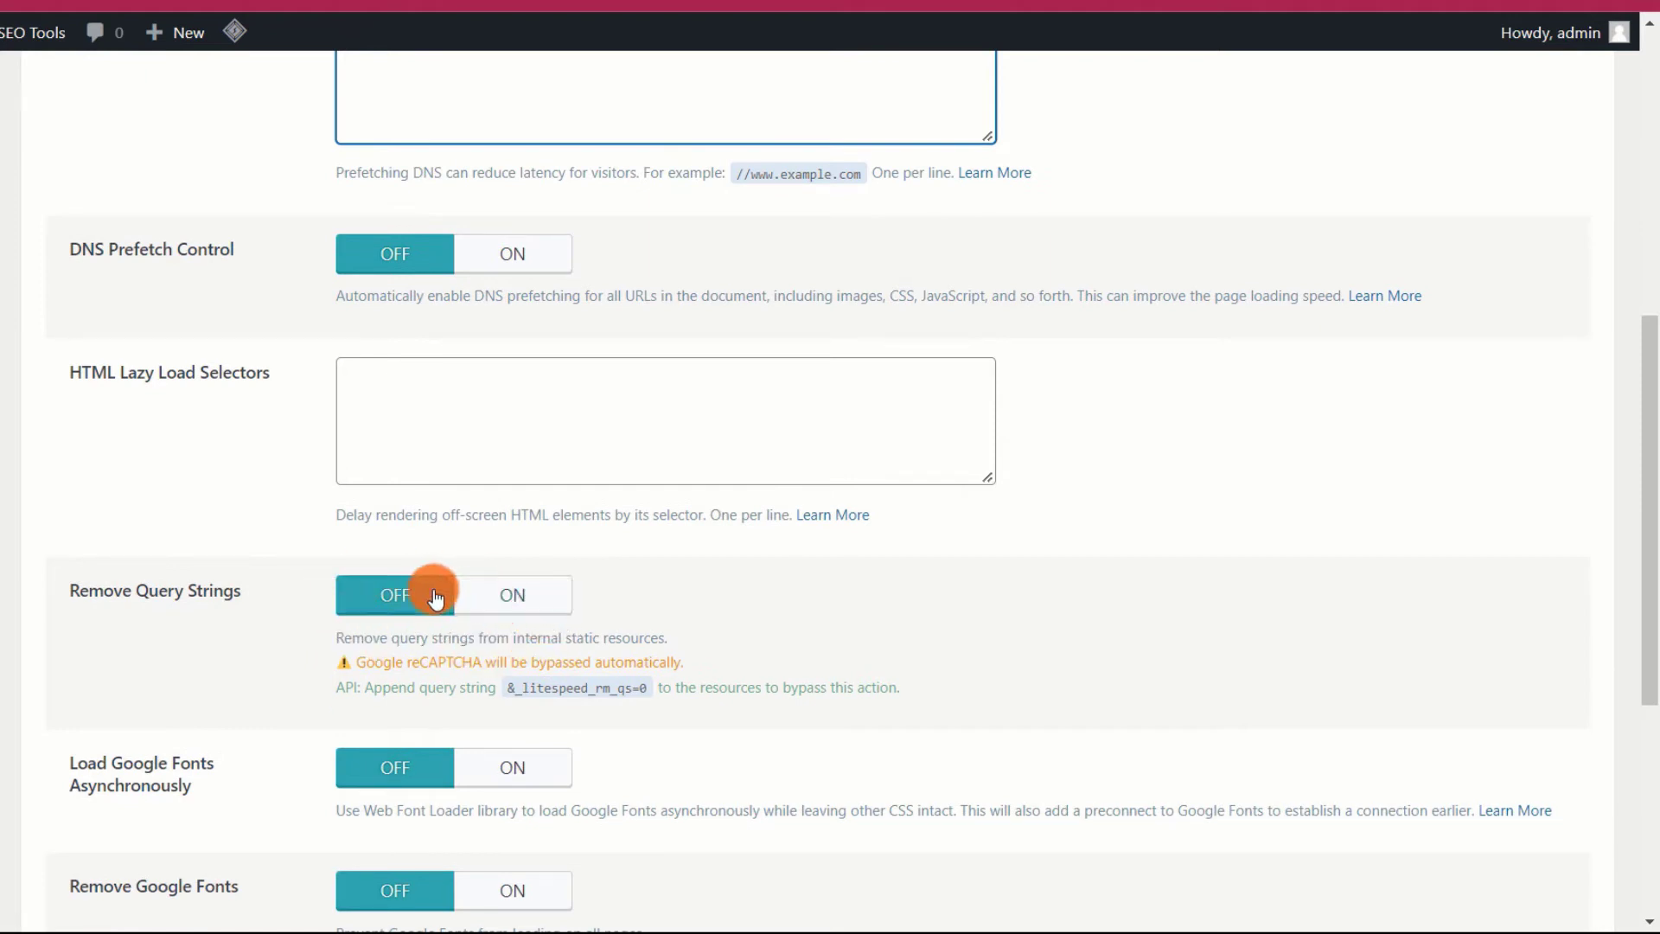
left_click(501, 593)
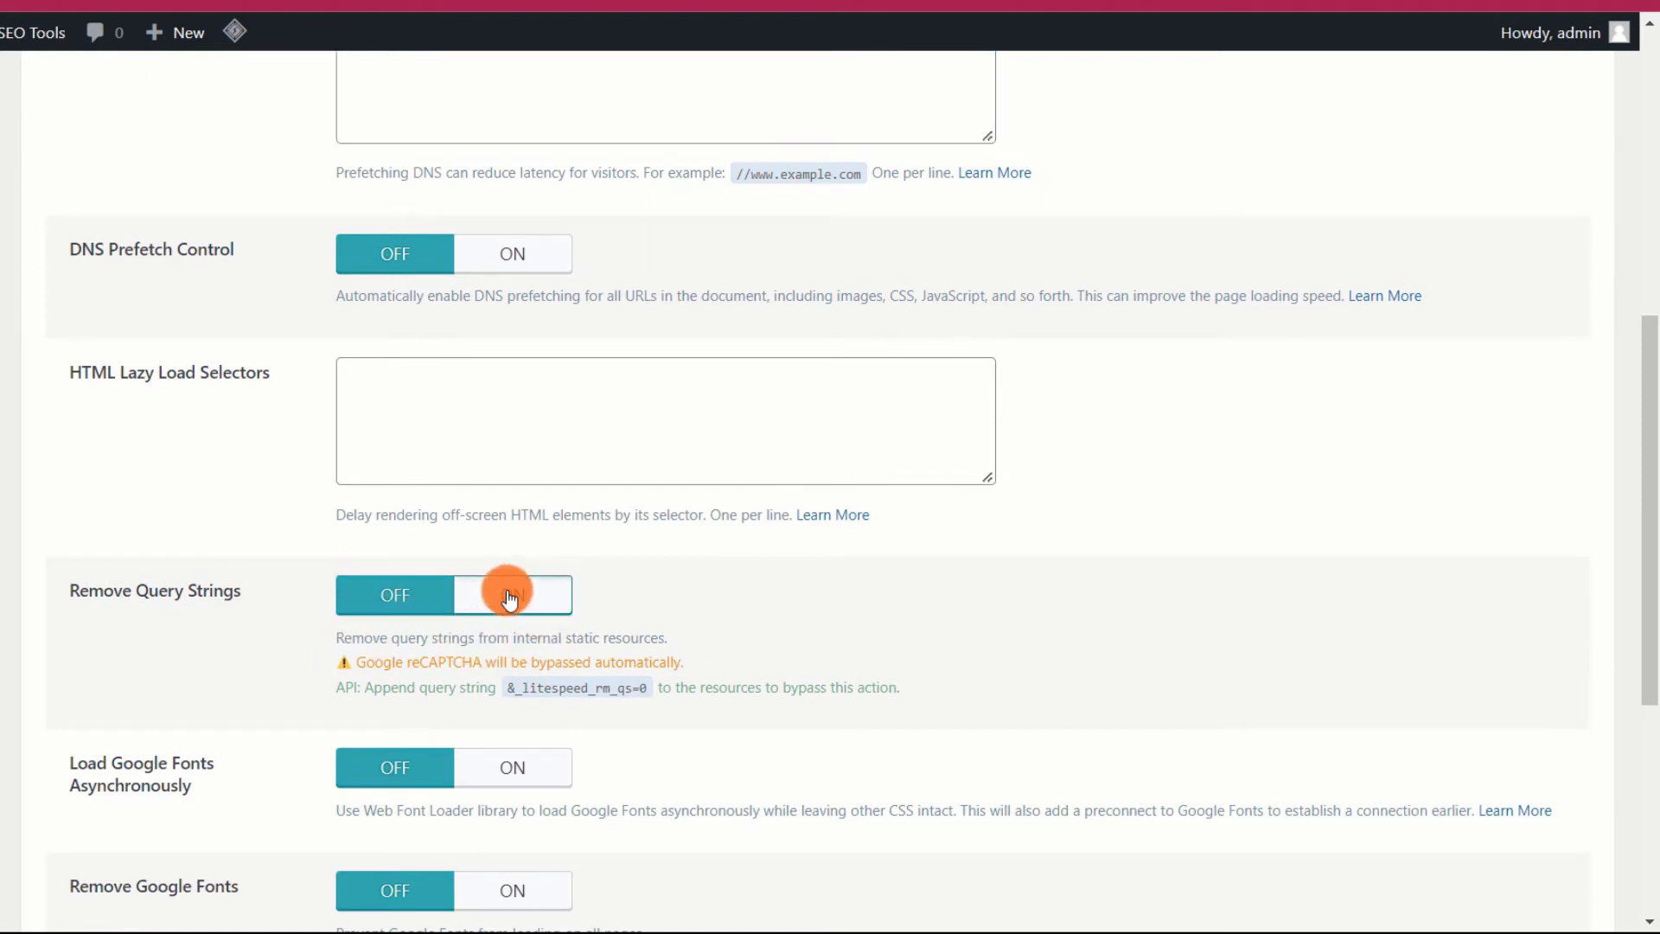
scroll(278, 584, "down", 1)
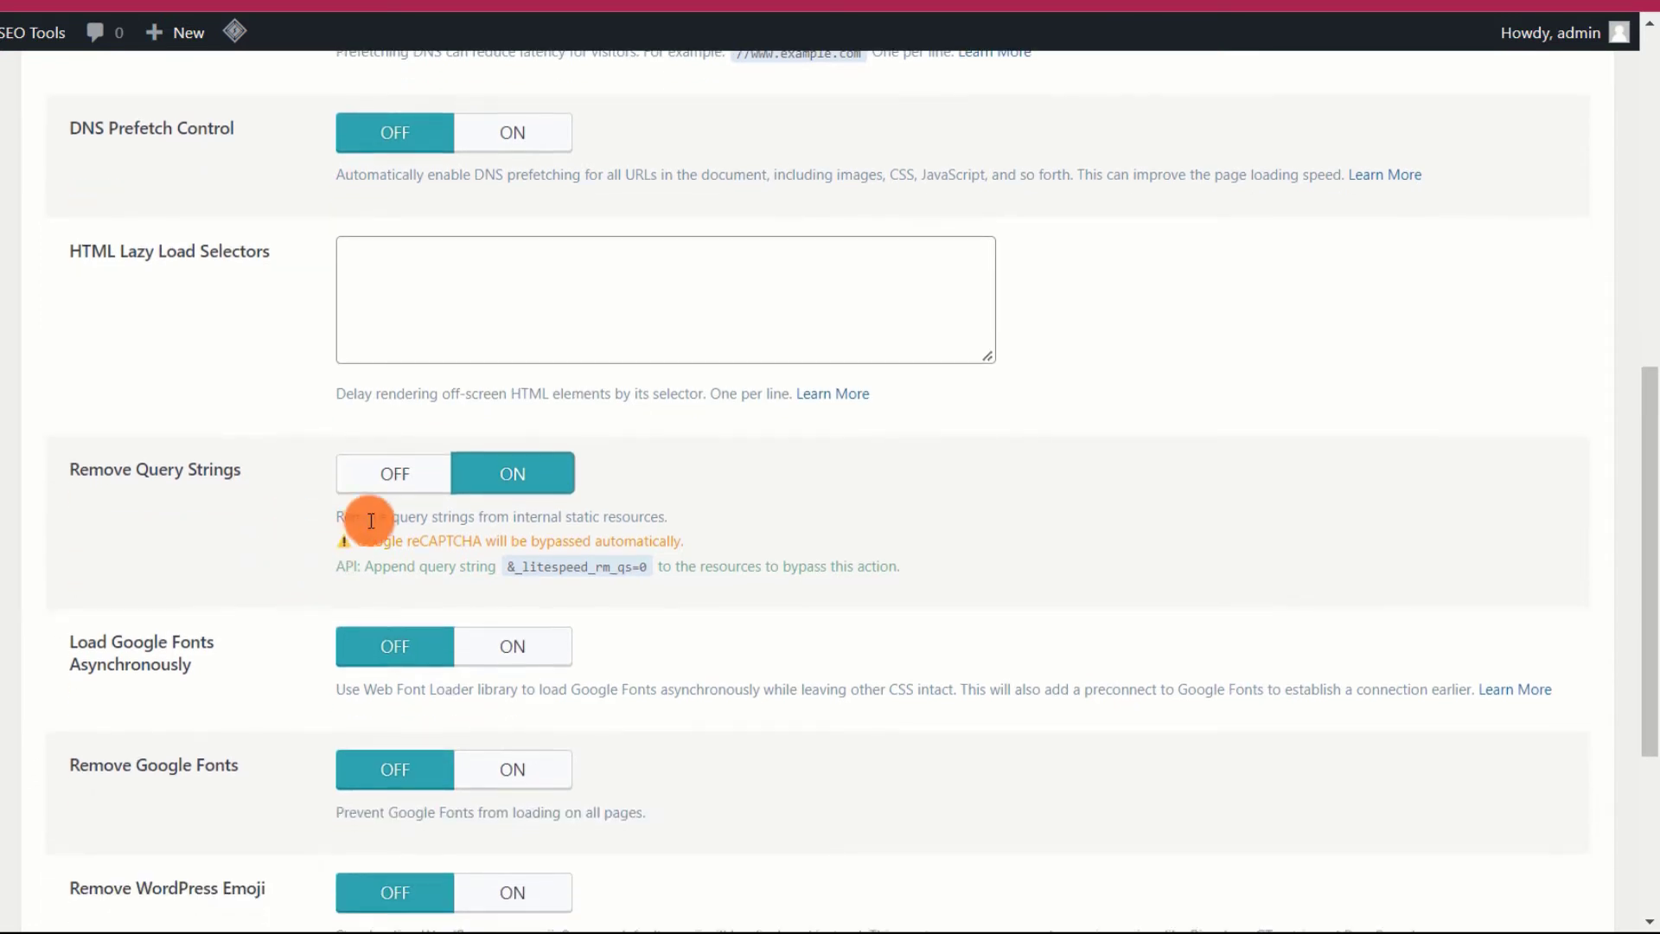
left_click(405, 481)
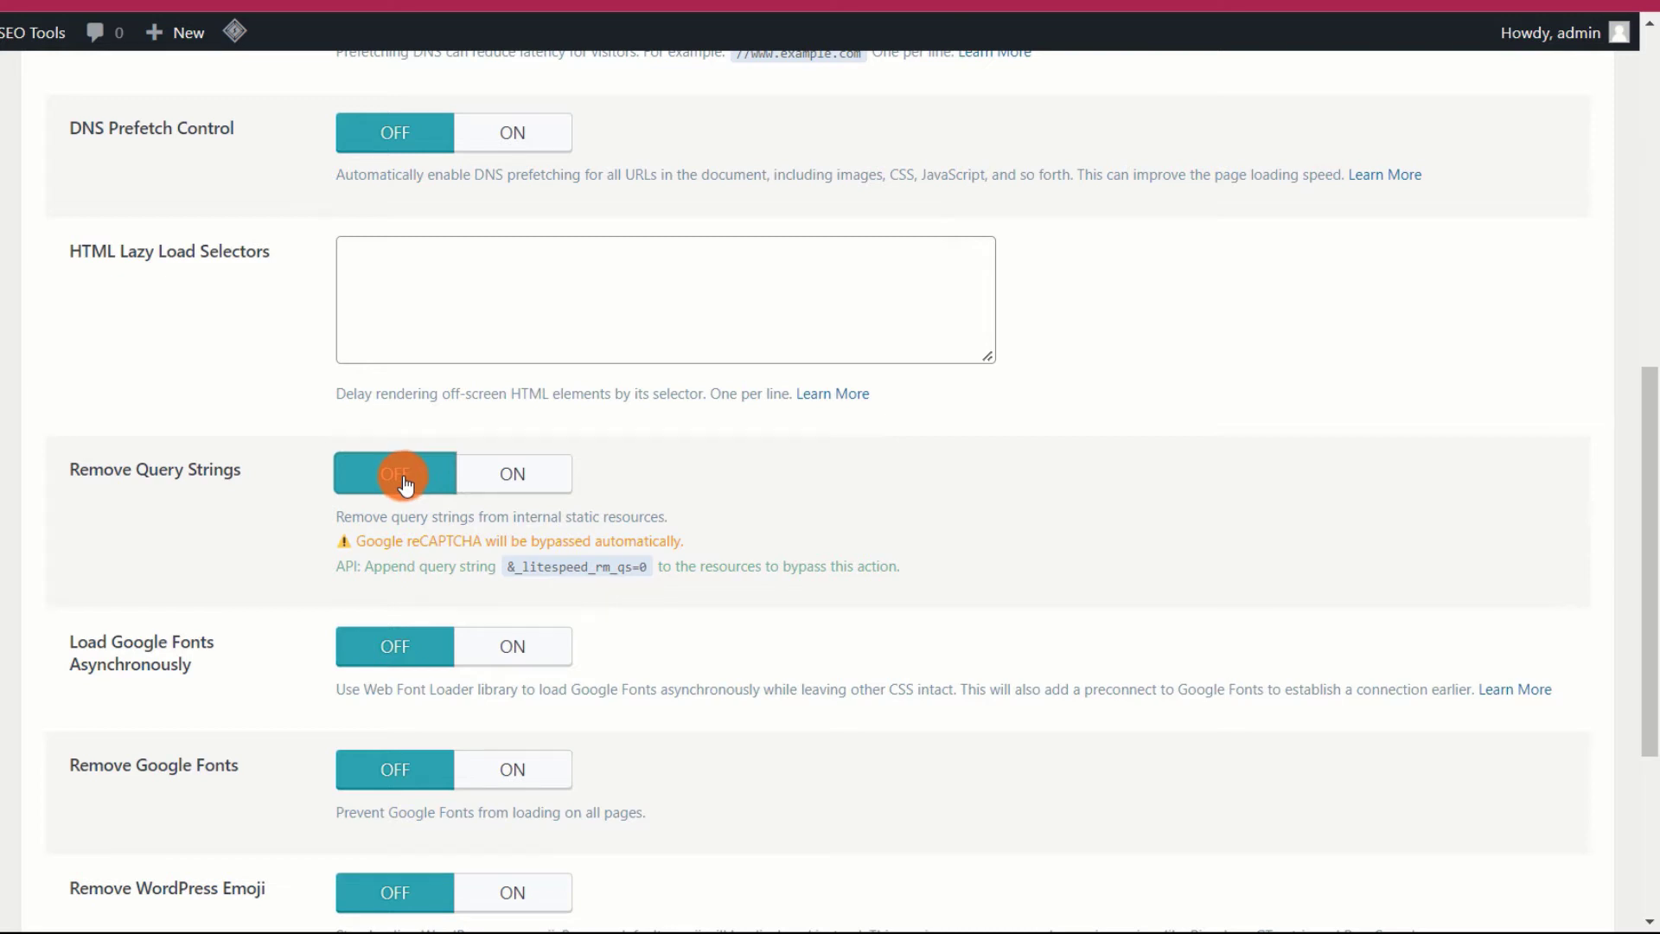
scroll(240, 582, "down", 1)
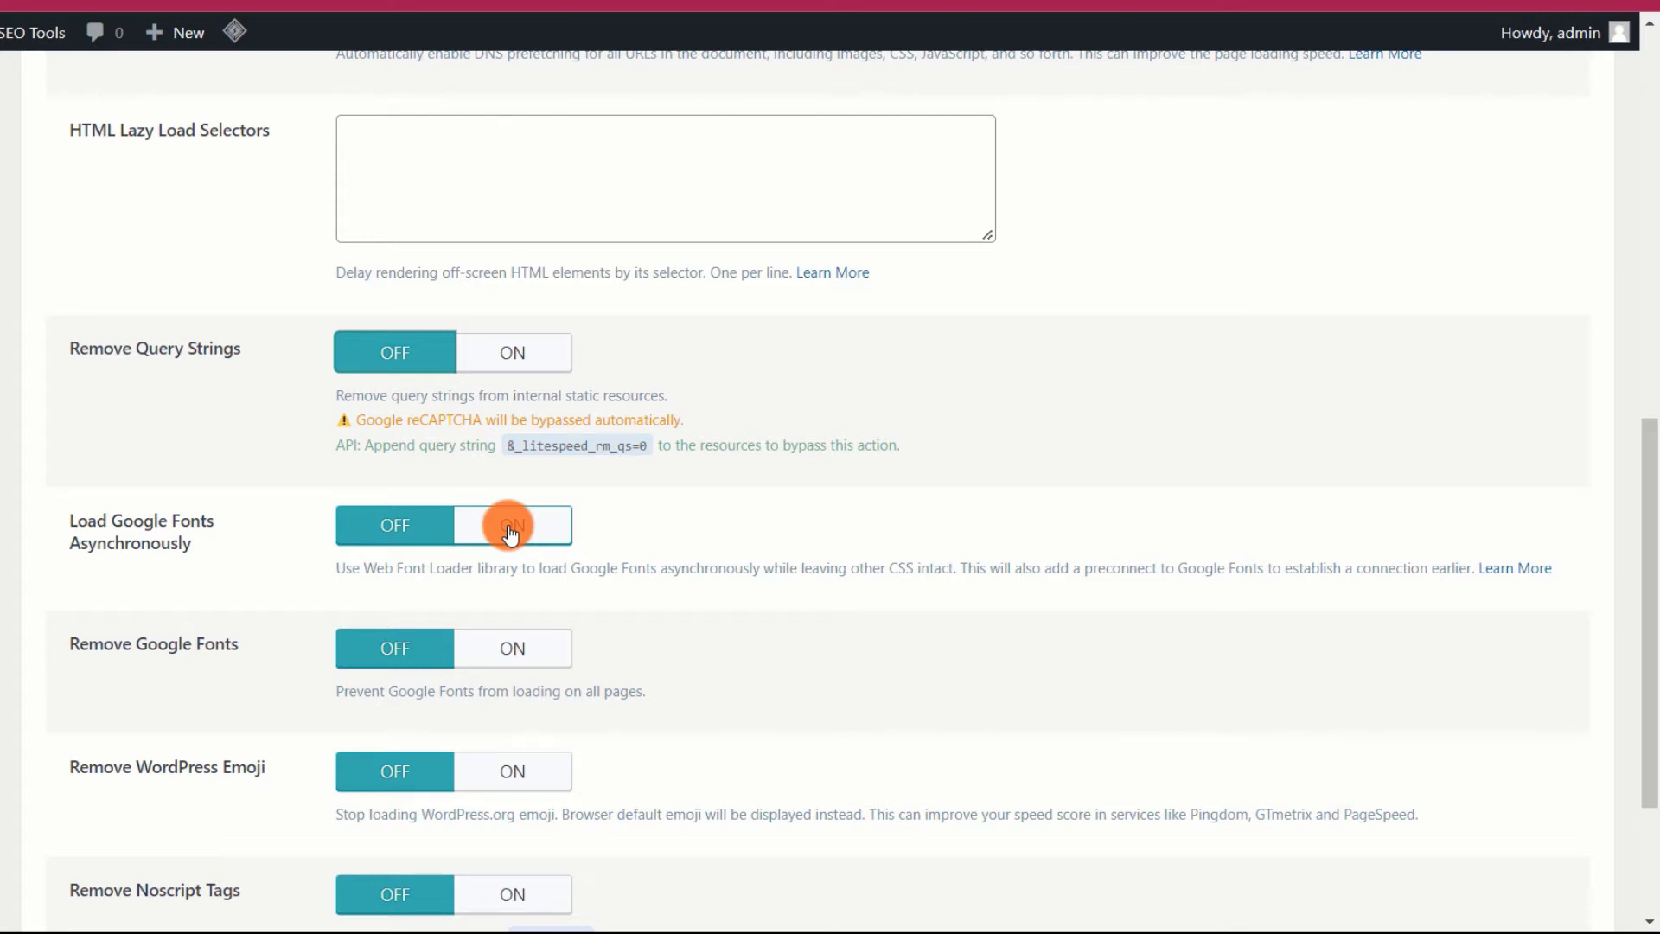
left_click(510, 528)
left_click(381, 527)
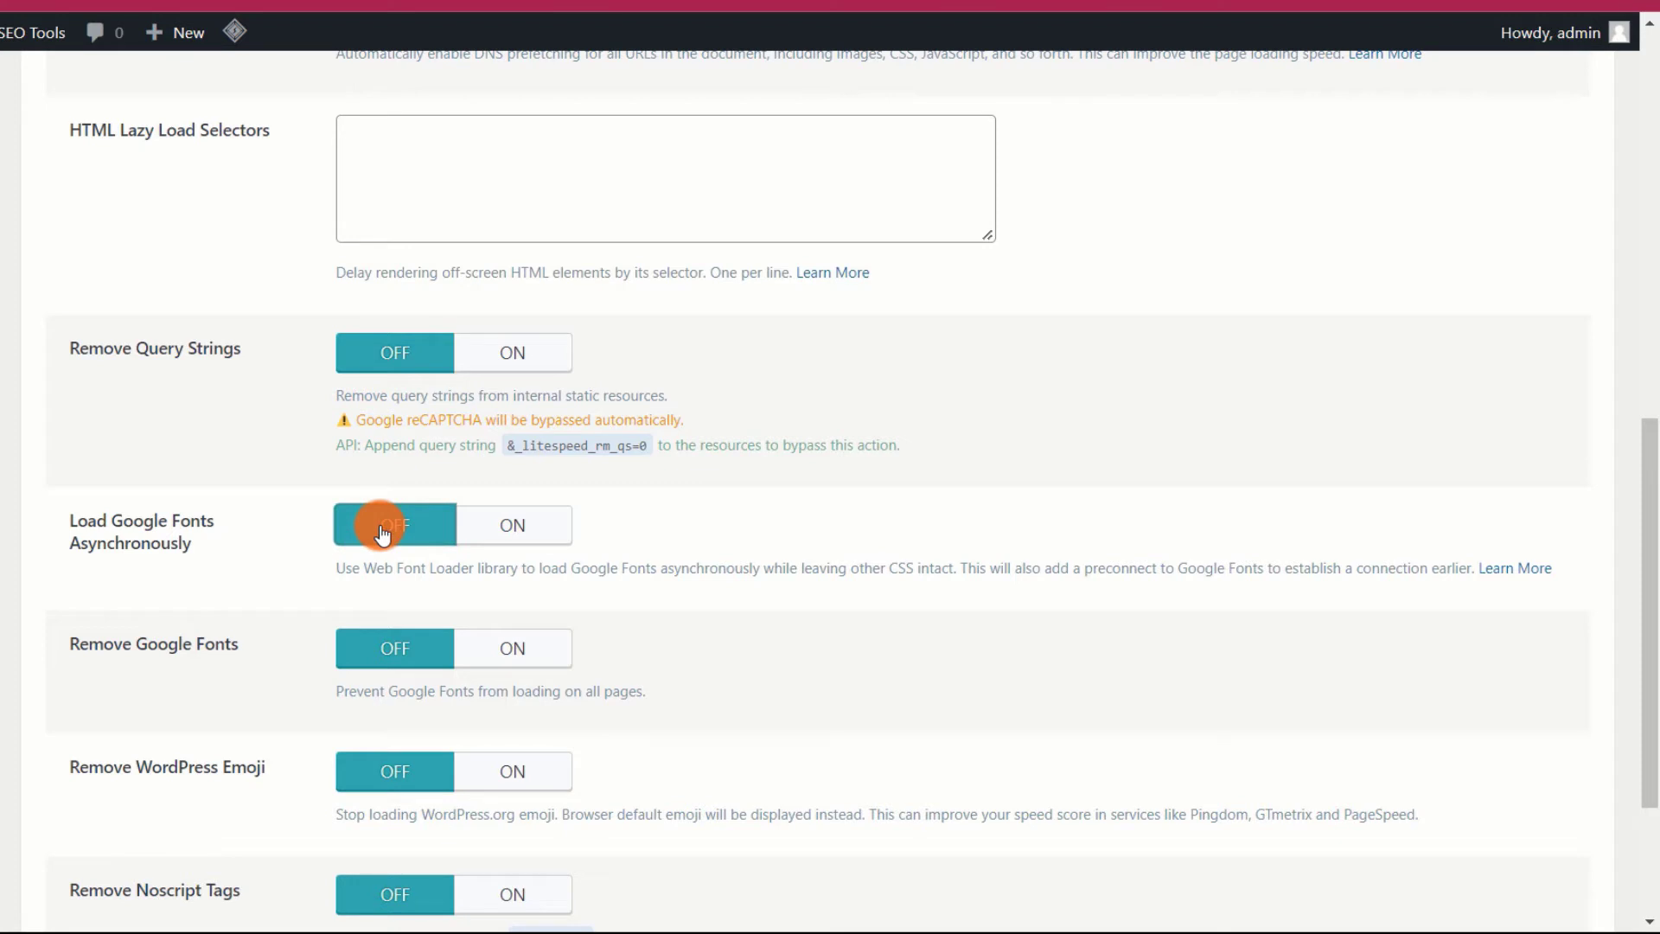
- Turn Remove WordPress Emoji ON in the HTML settings and save the changes
scroll(385, 535, "down", 1)
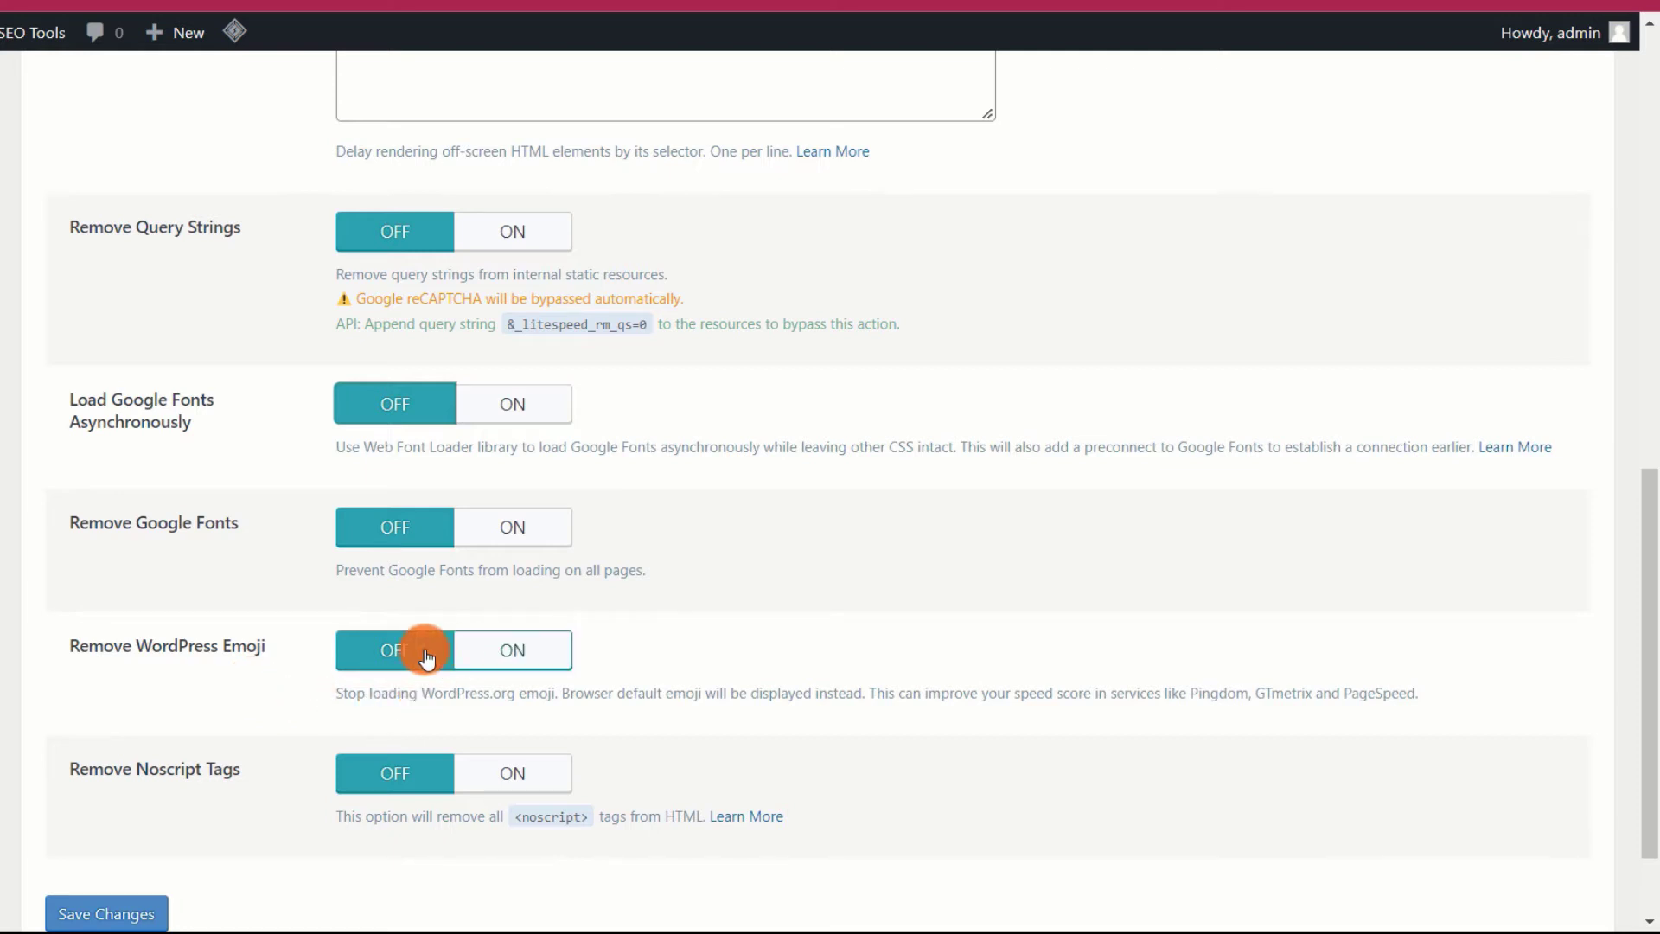
left_click(511, 662)
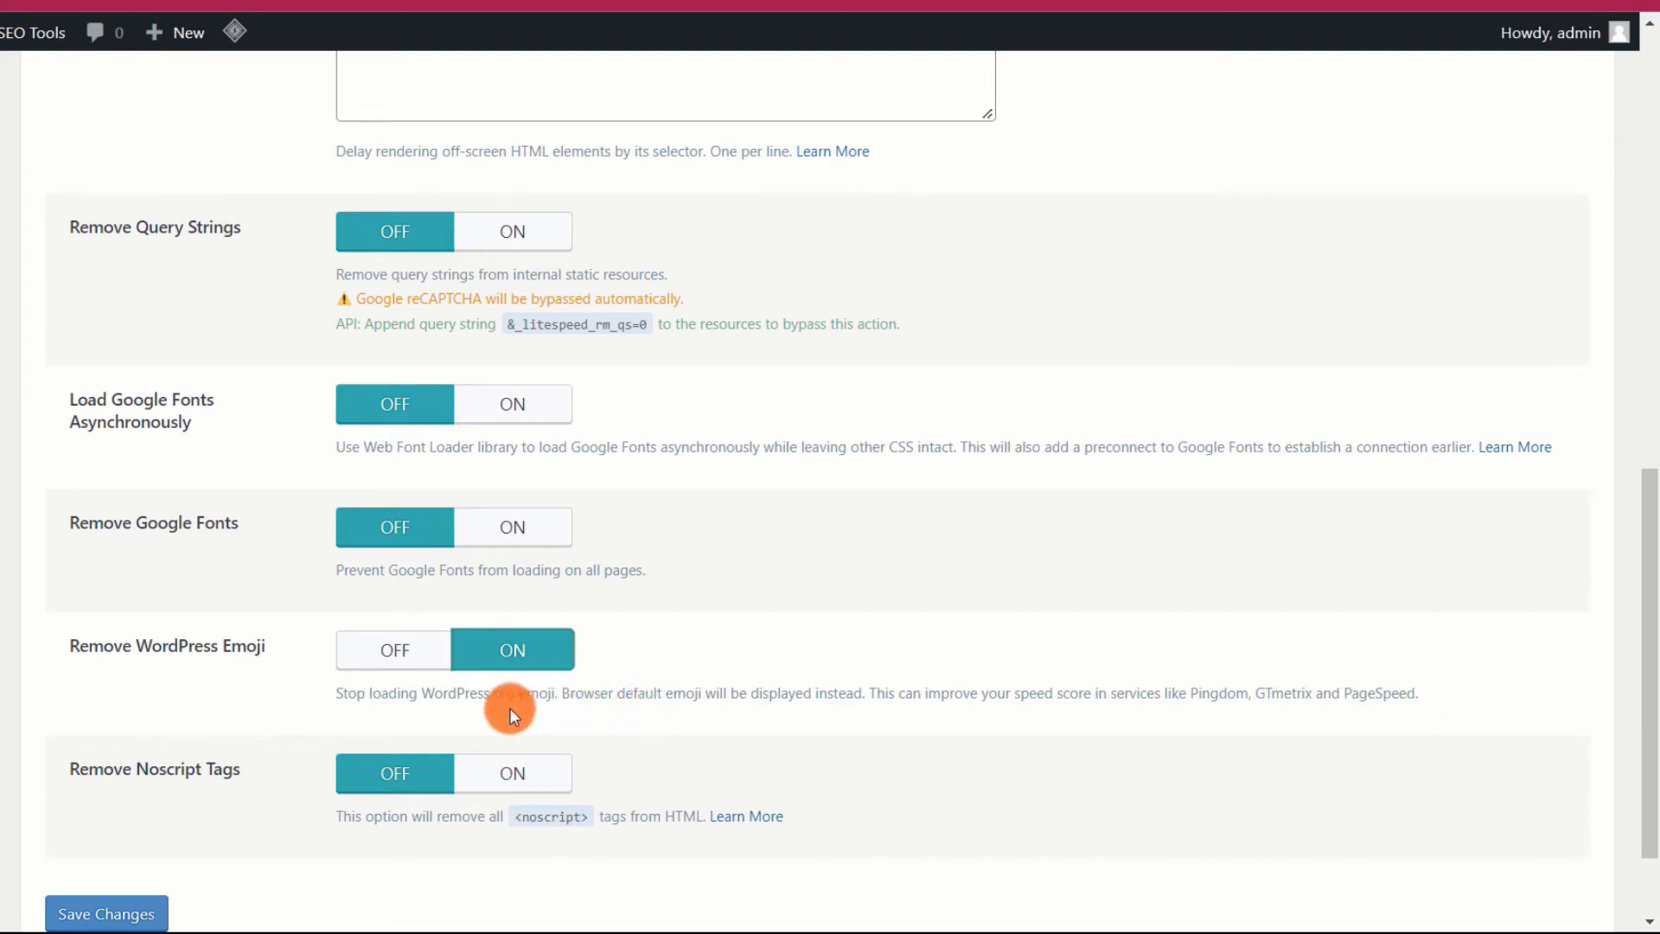
scroll(236, 681, "down", 2)
left_click(87, 910)
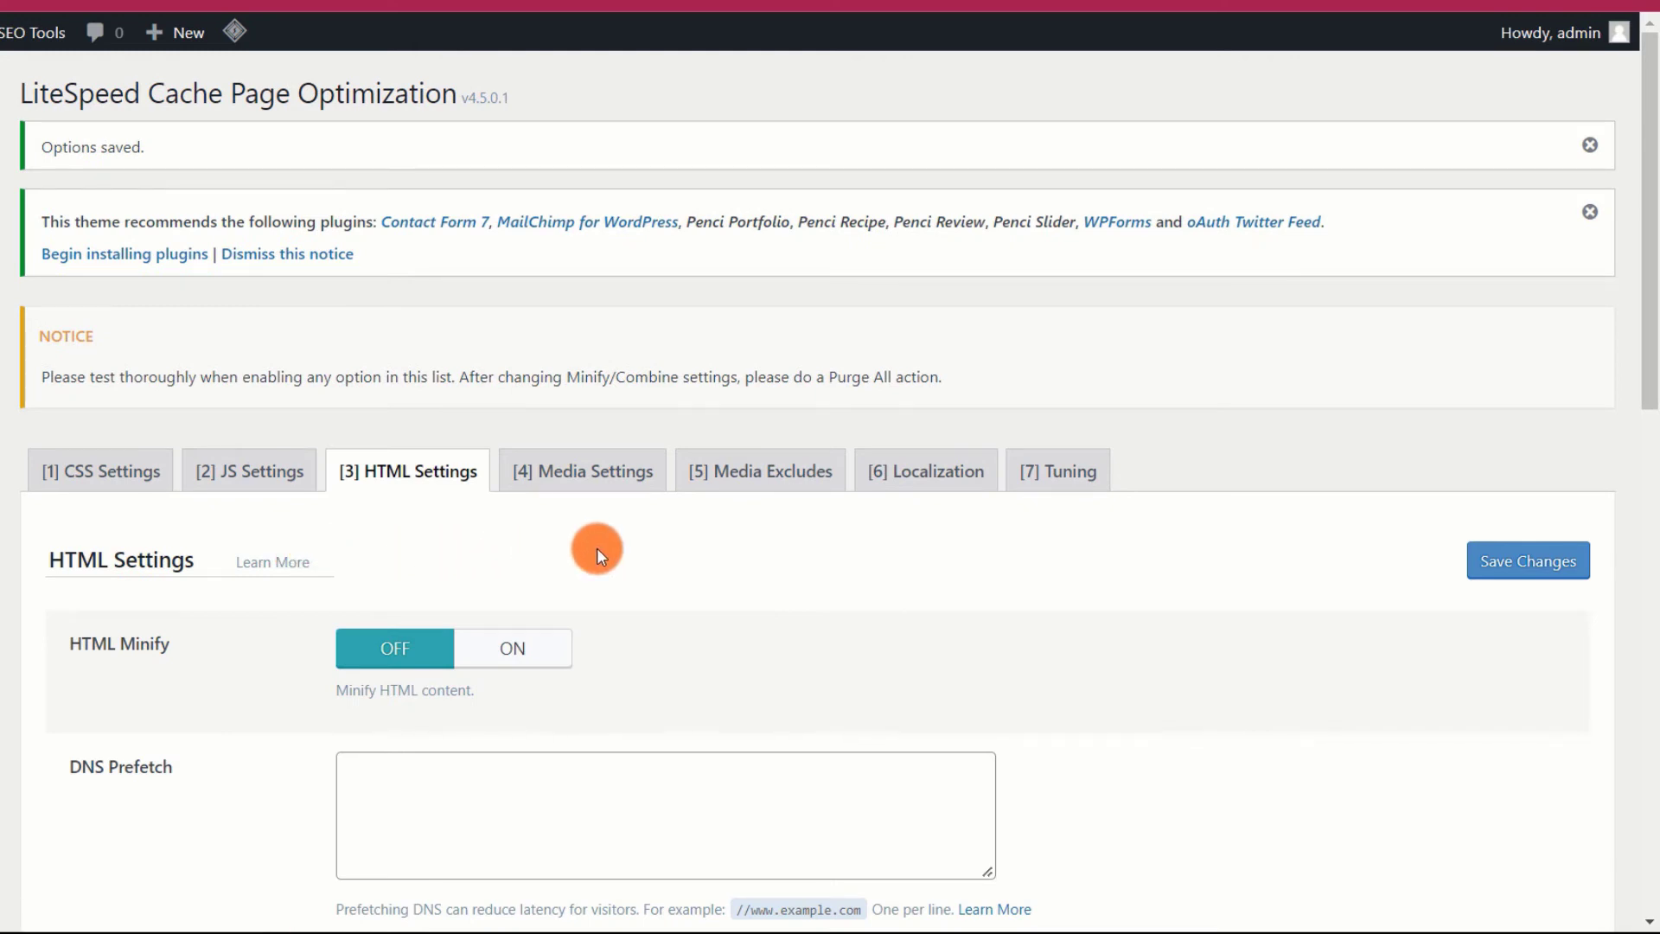
- Open the Media Settings and turn Lazy Load Images ON
left_click(583, 470)
scroll(321, 528, "down", 3)
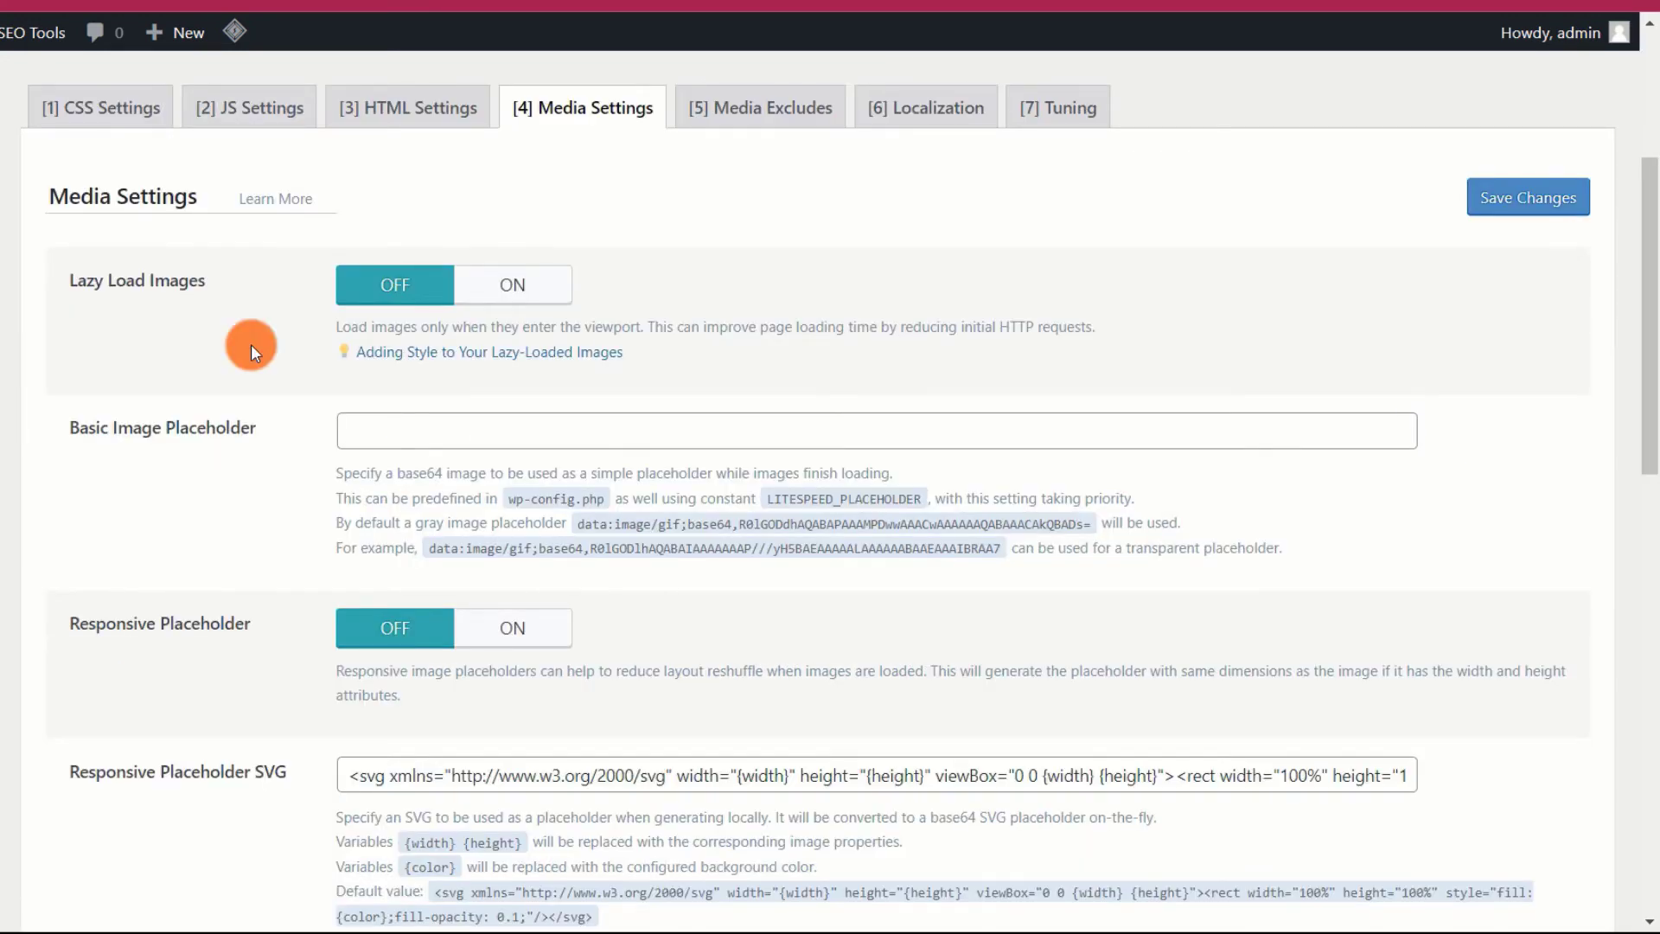
left_click(517, 288)
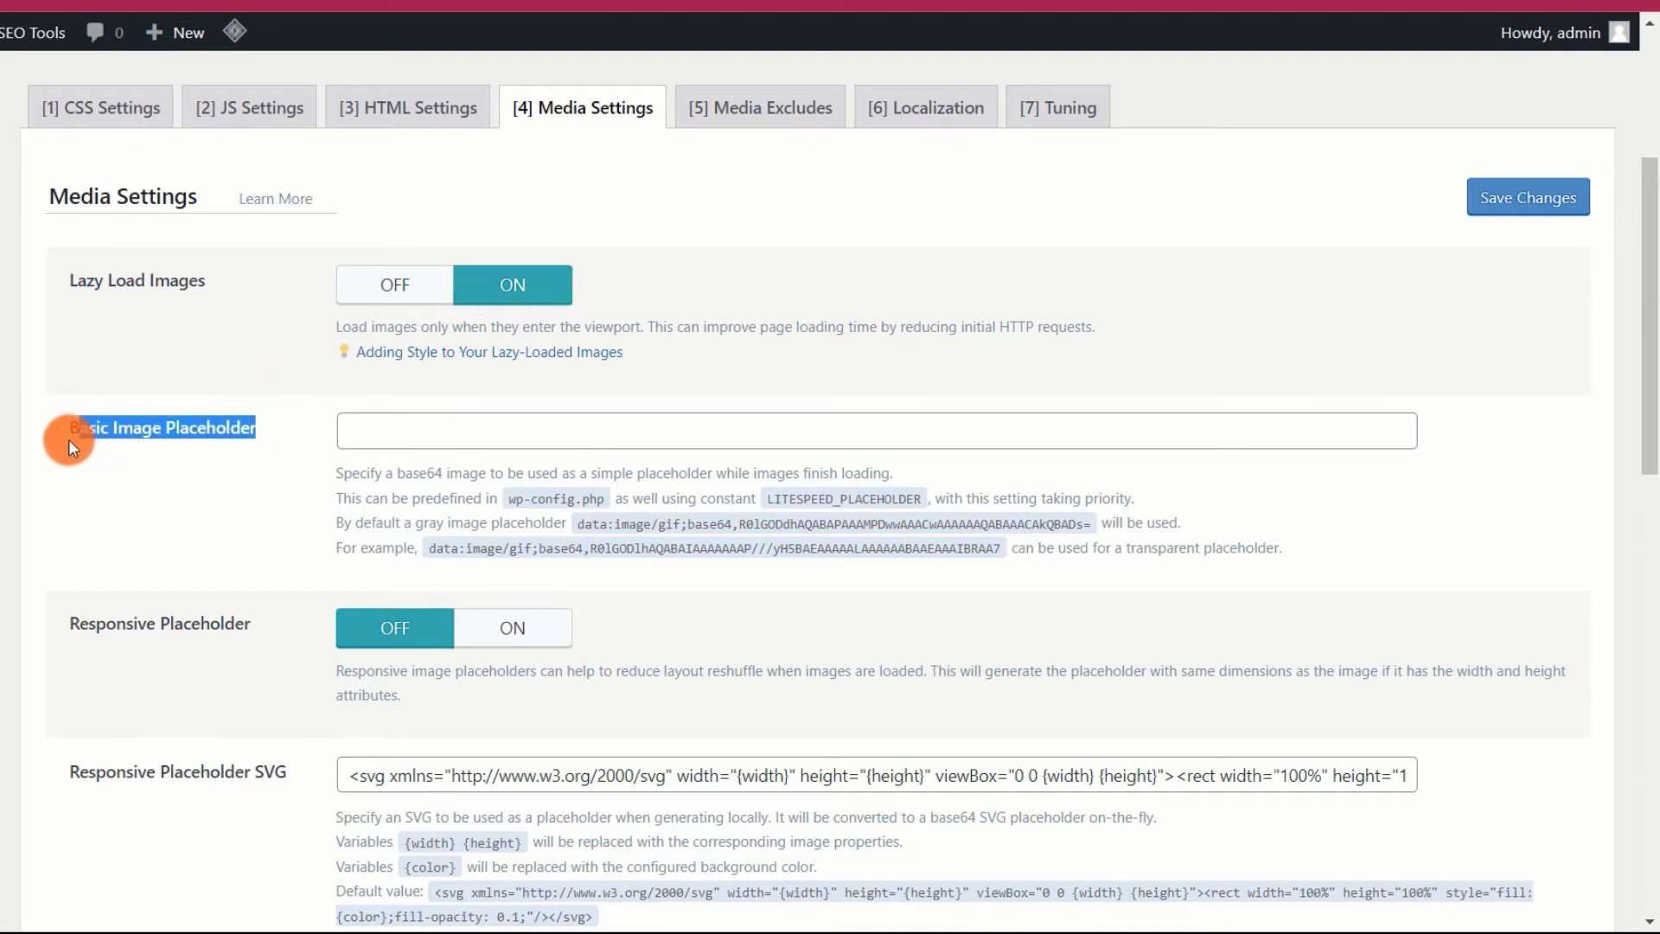
left_click(268, 434)
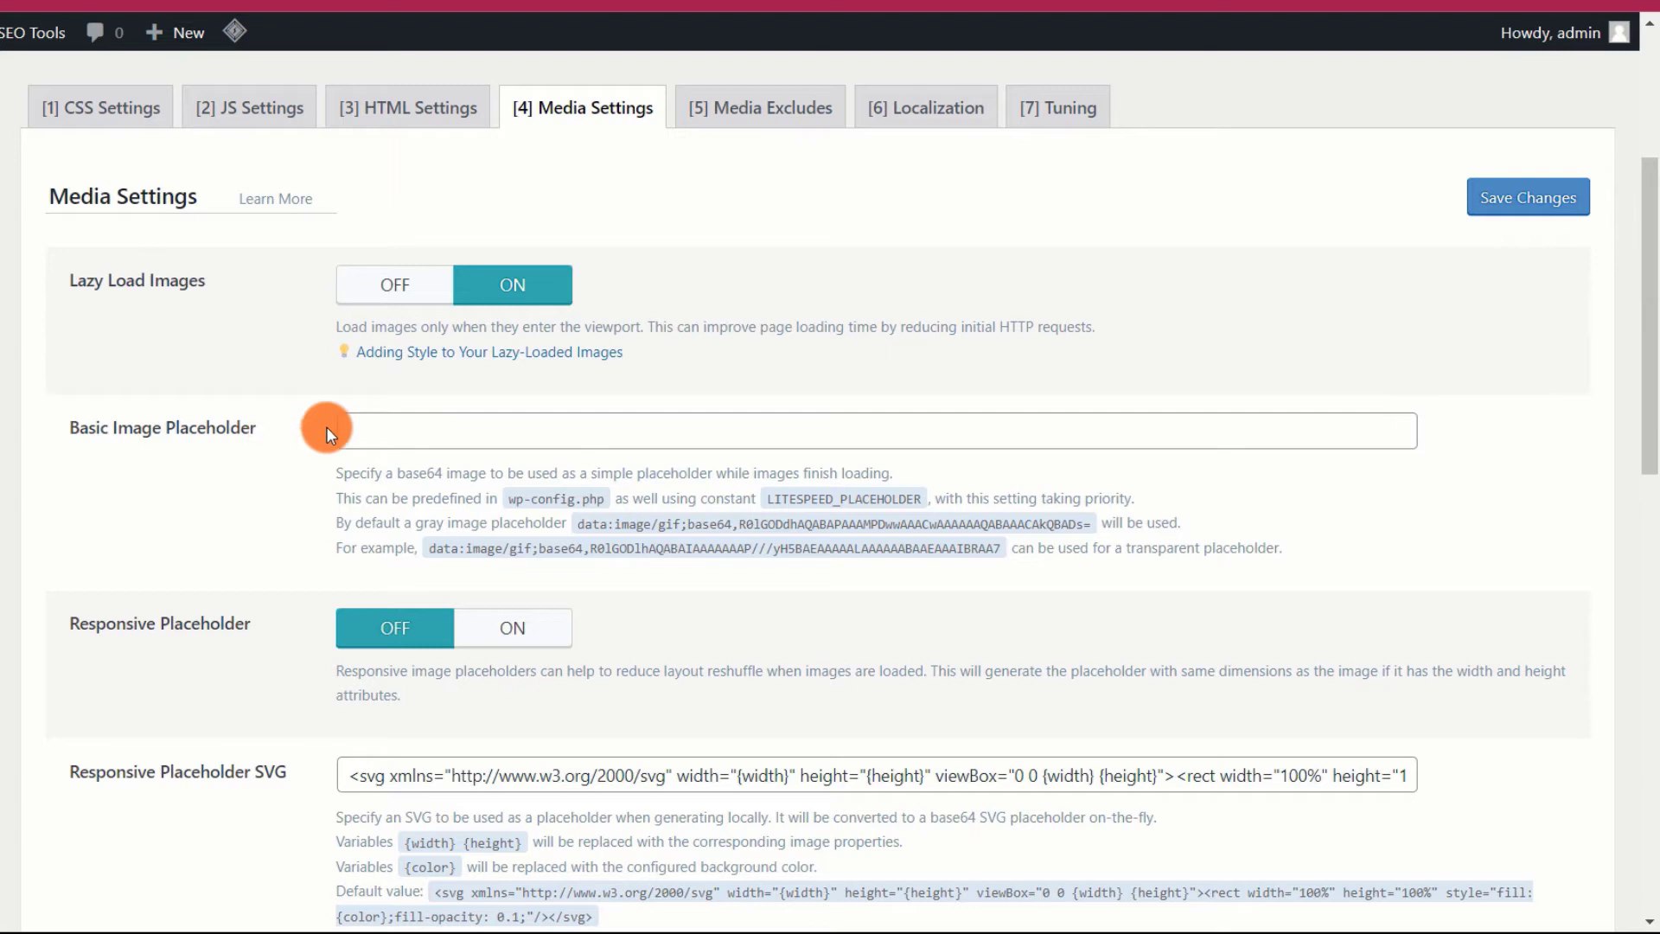
- Toggle Responsive Placeholder between its two states and leave it ON
scroll(622, 460, "down", 3)
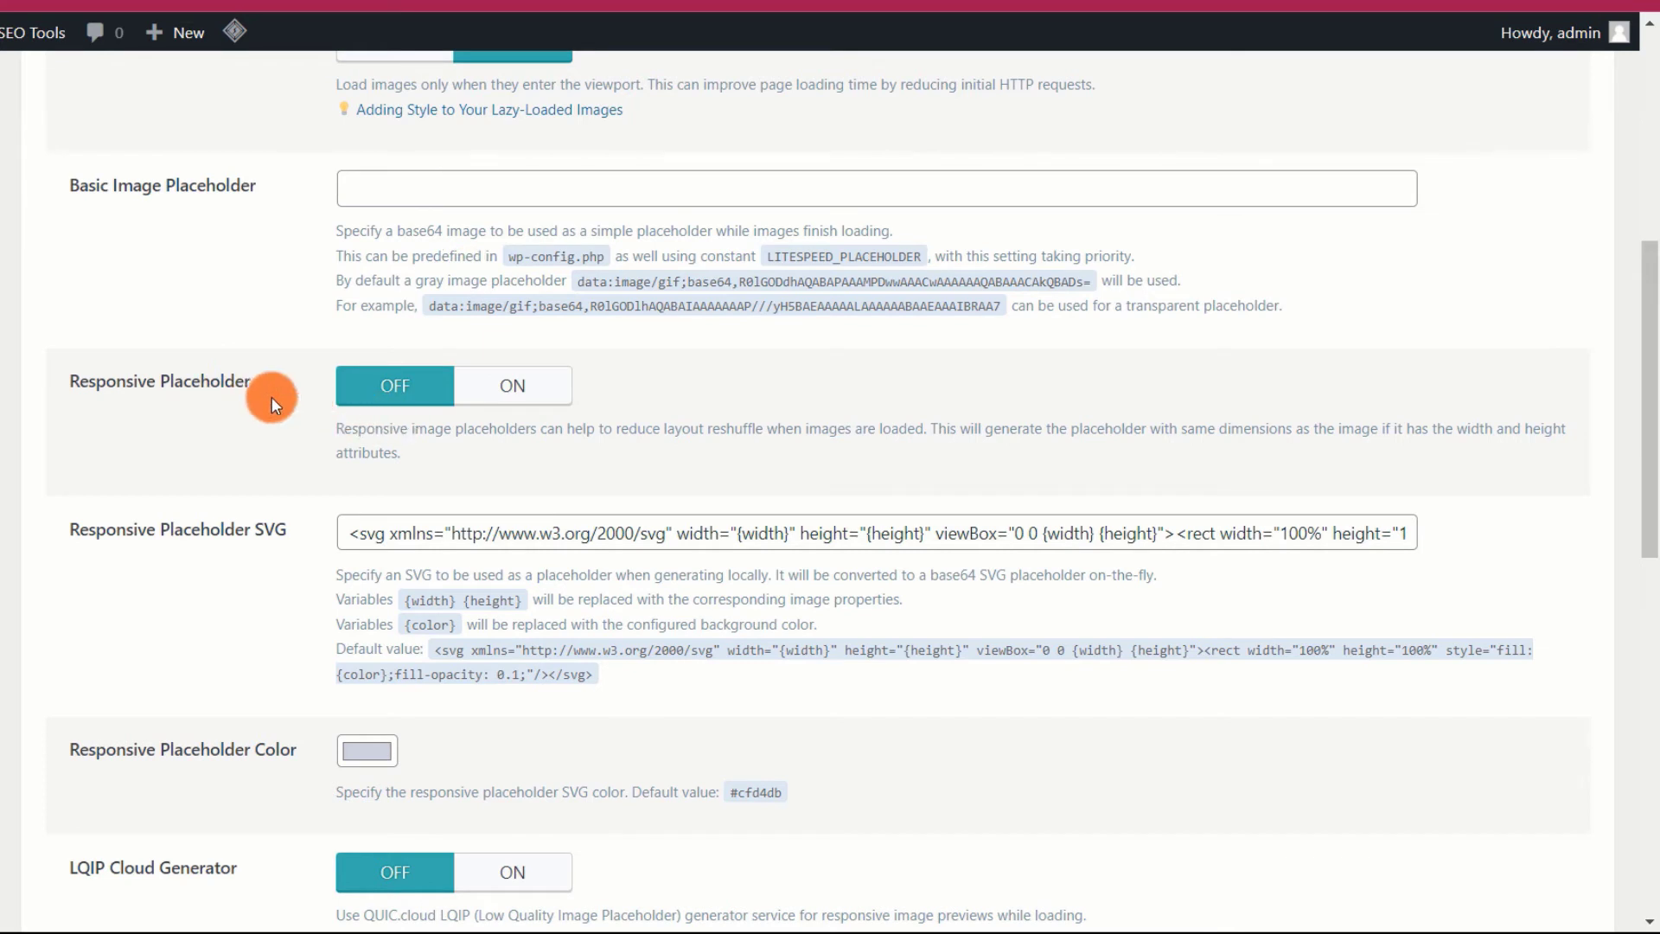
left_click(527, 391)
left_click(344, 387)
left_click(491, 385)
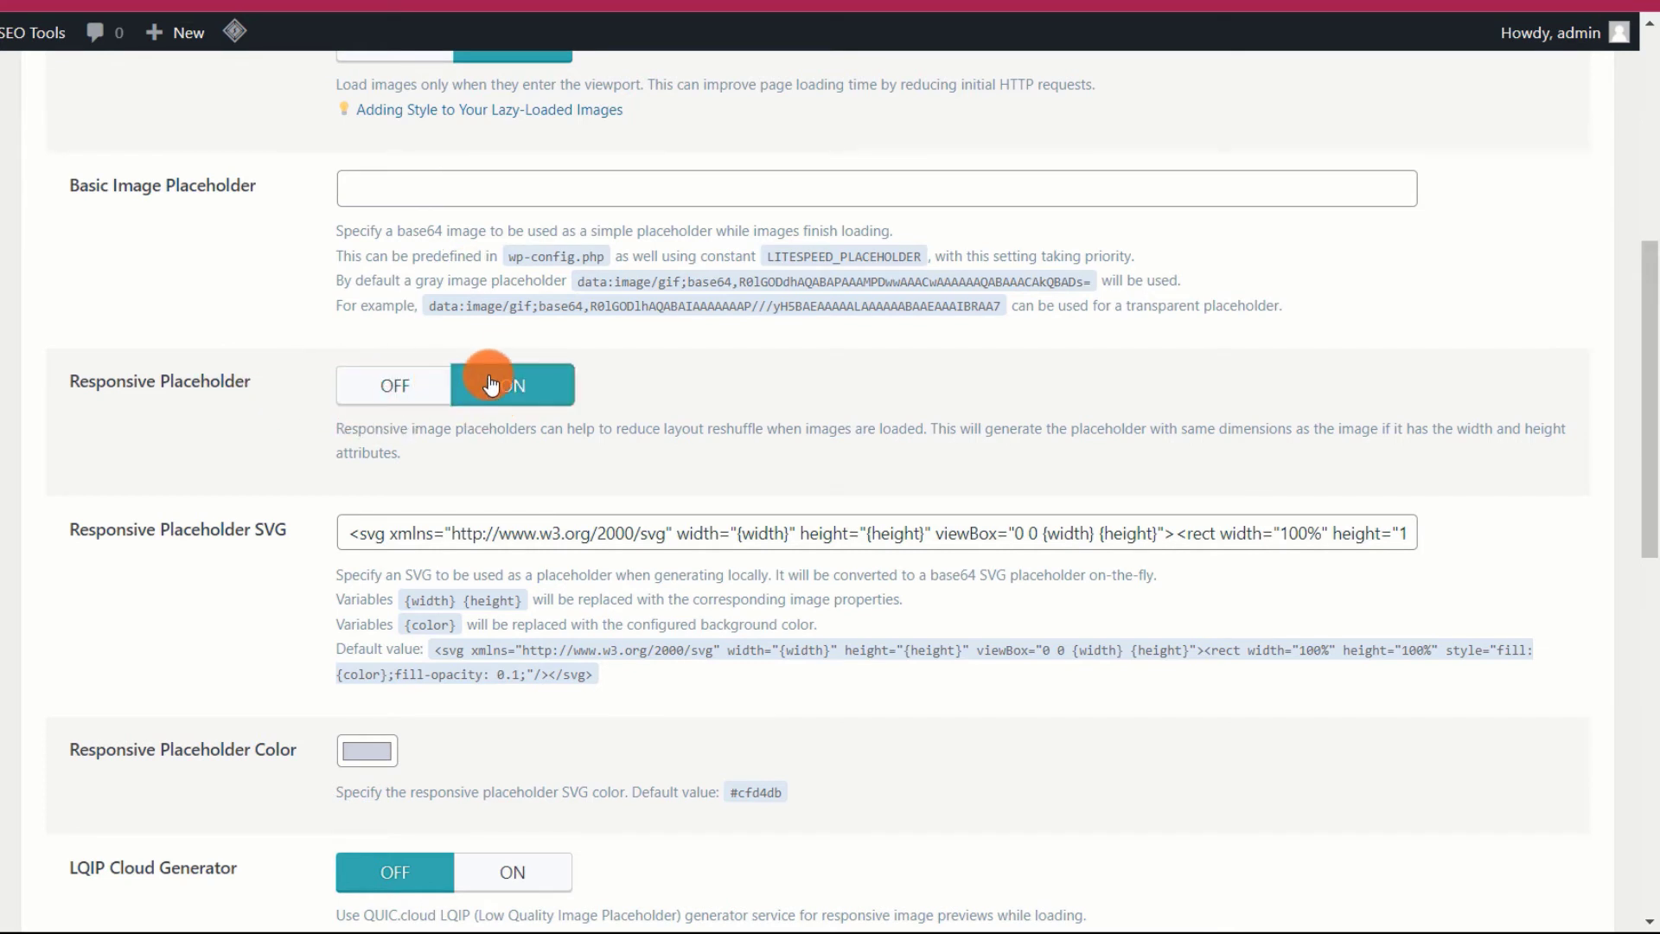
left_click(389, 387)
left_click(493, 404)
- Turn LQIP Cloud Generator ON and look over the remaining media options from LQIP Quality to Lazy Load Iframes
scroll(330, 459, "down", 1)
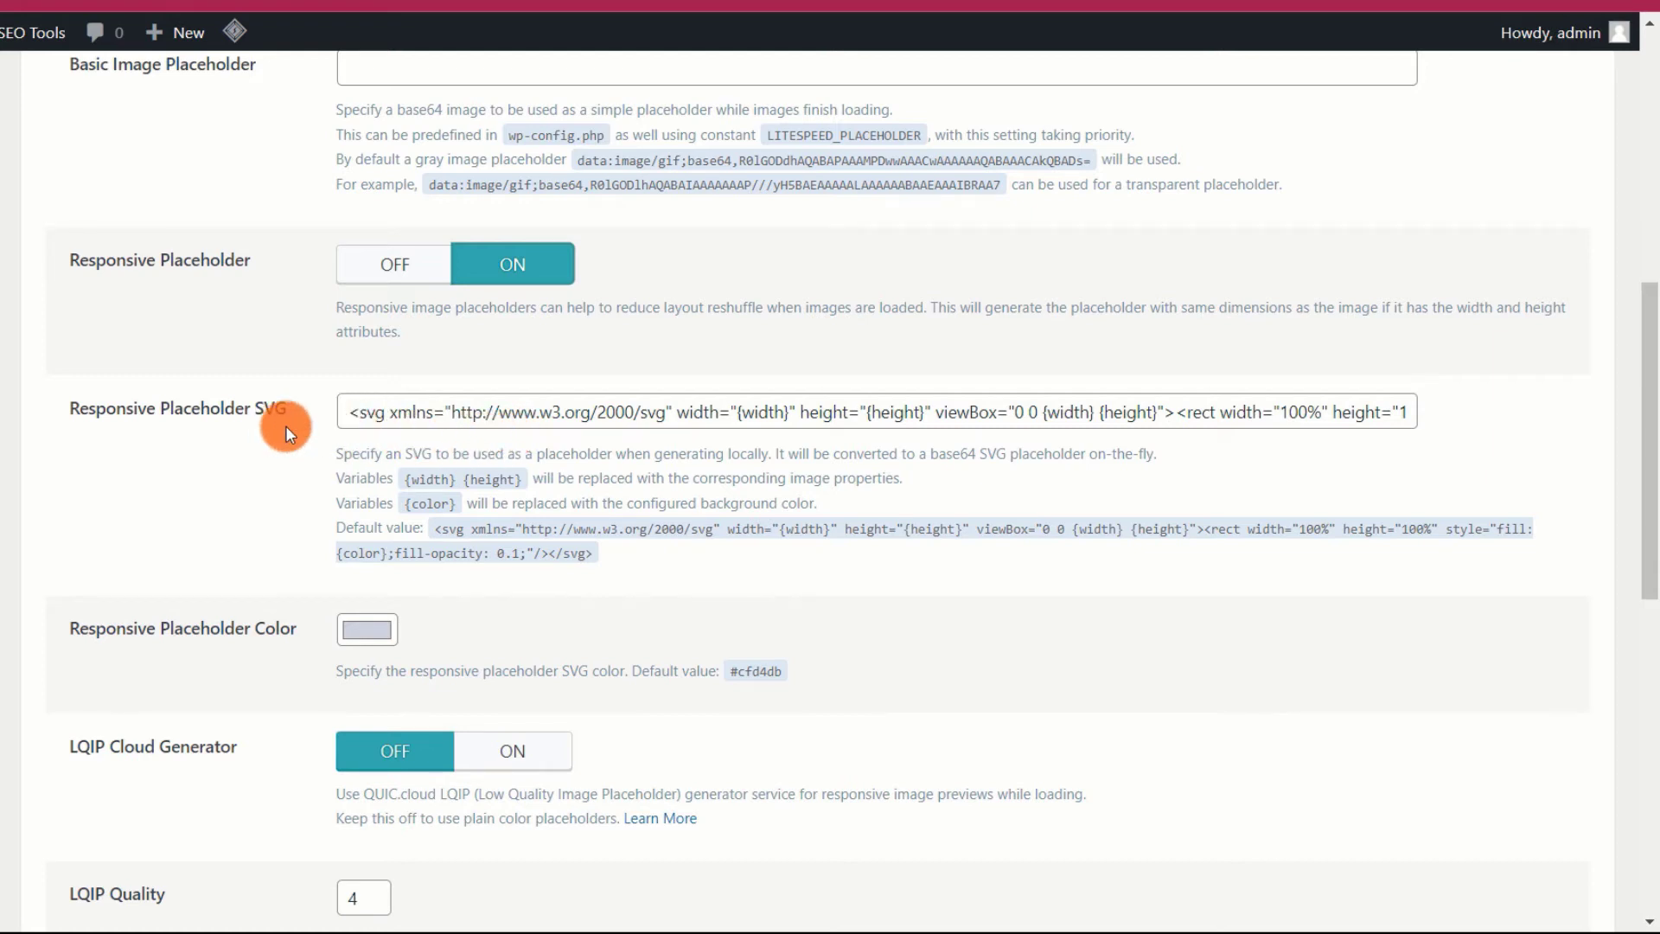
scroll(357, 463, "down", 2)
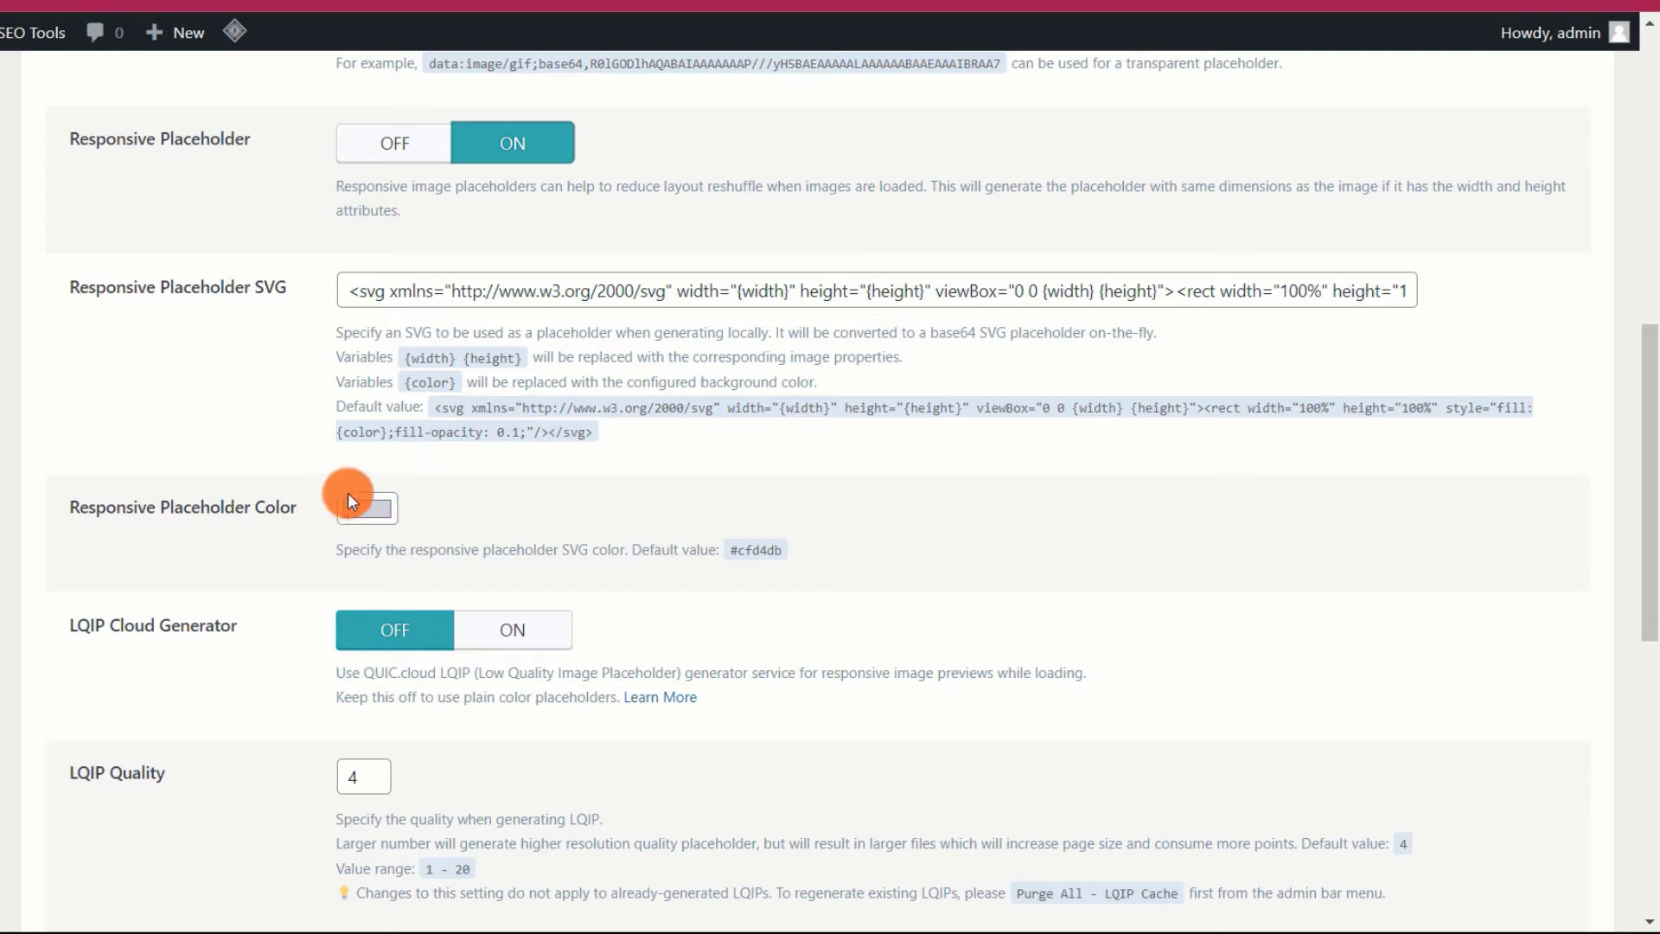
scroll(321, 510, "down", 4)
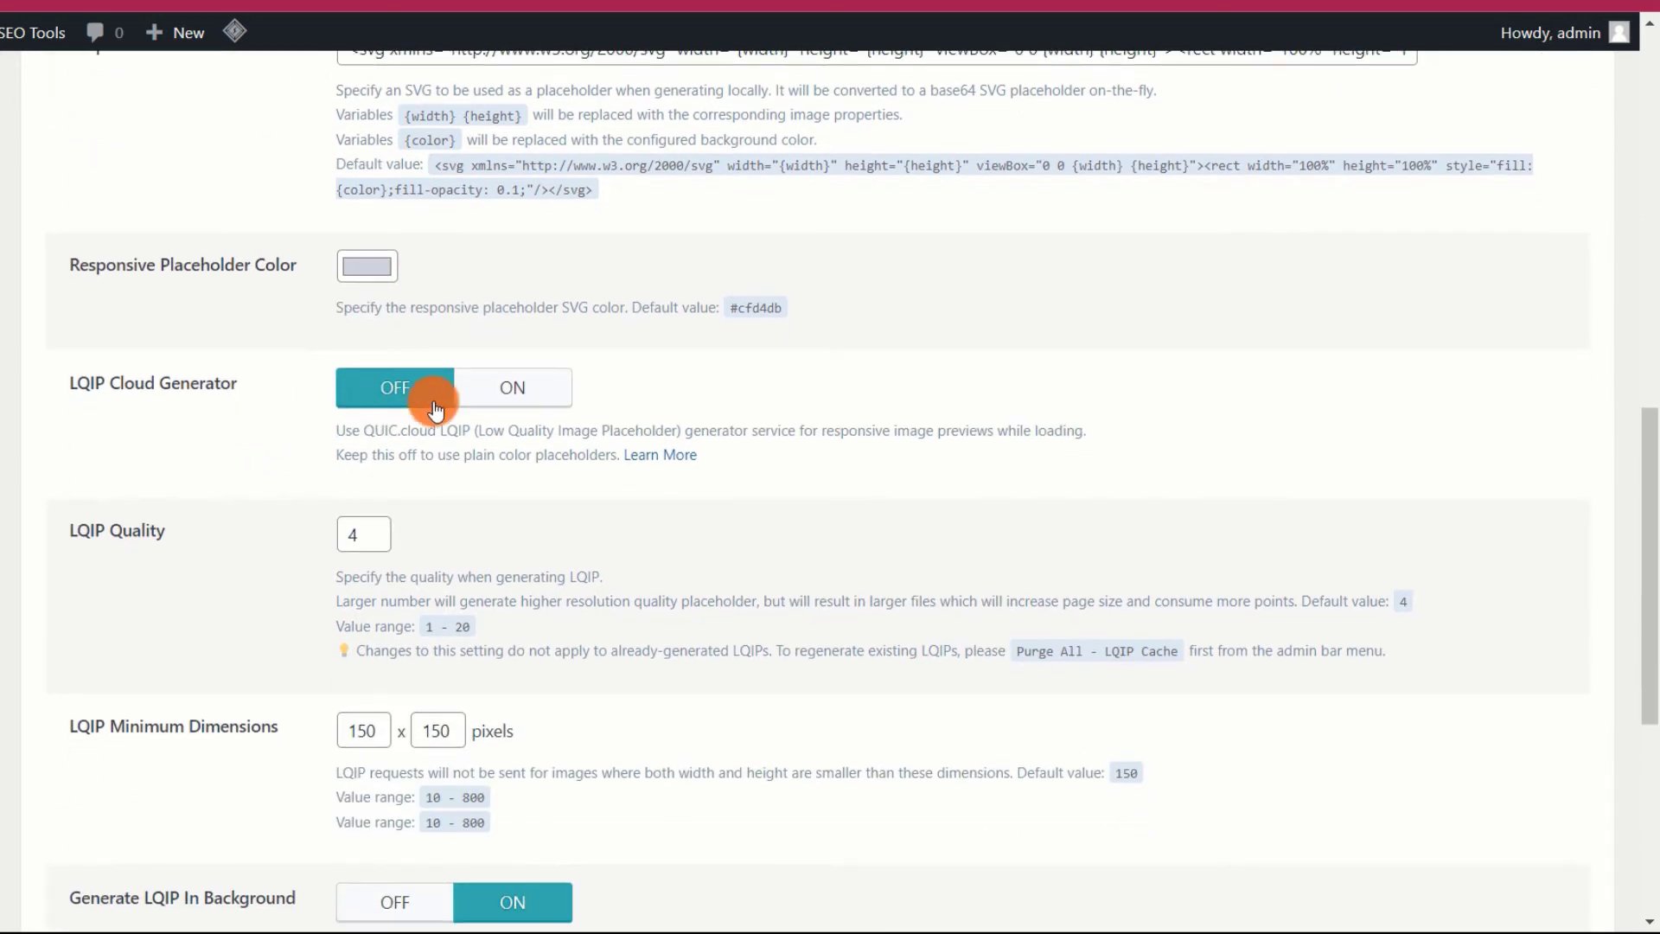
left_click(528, 402)
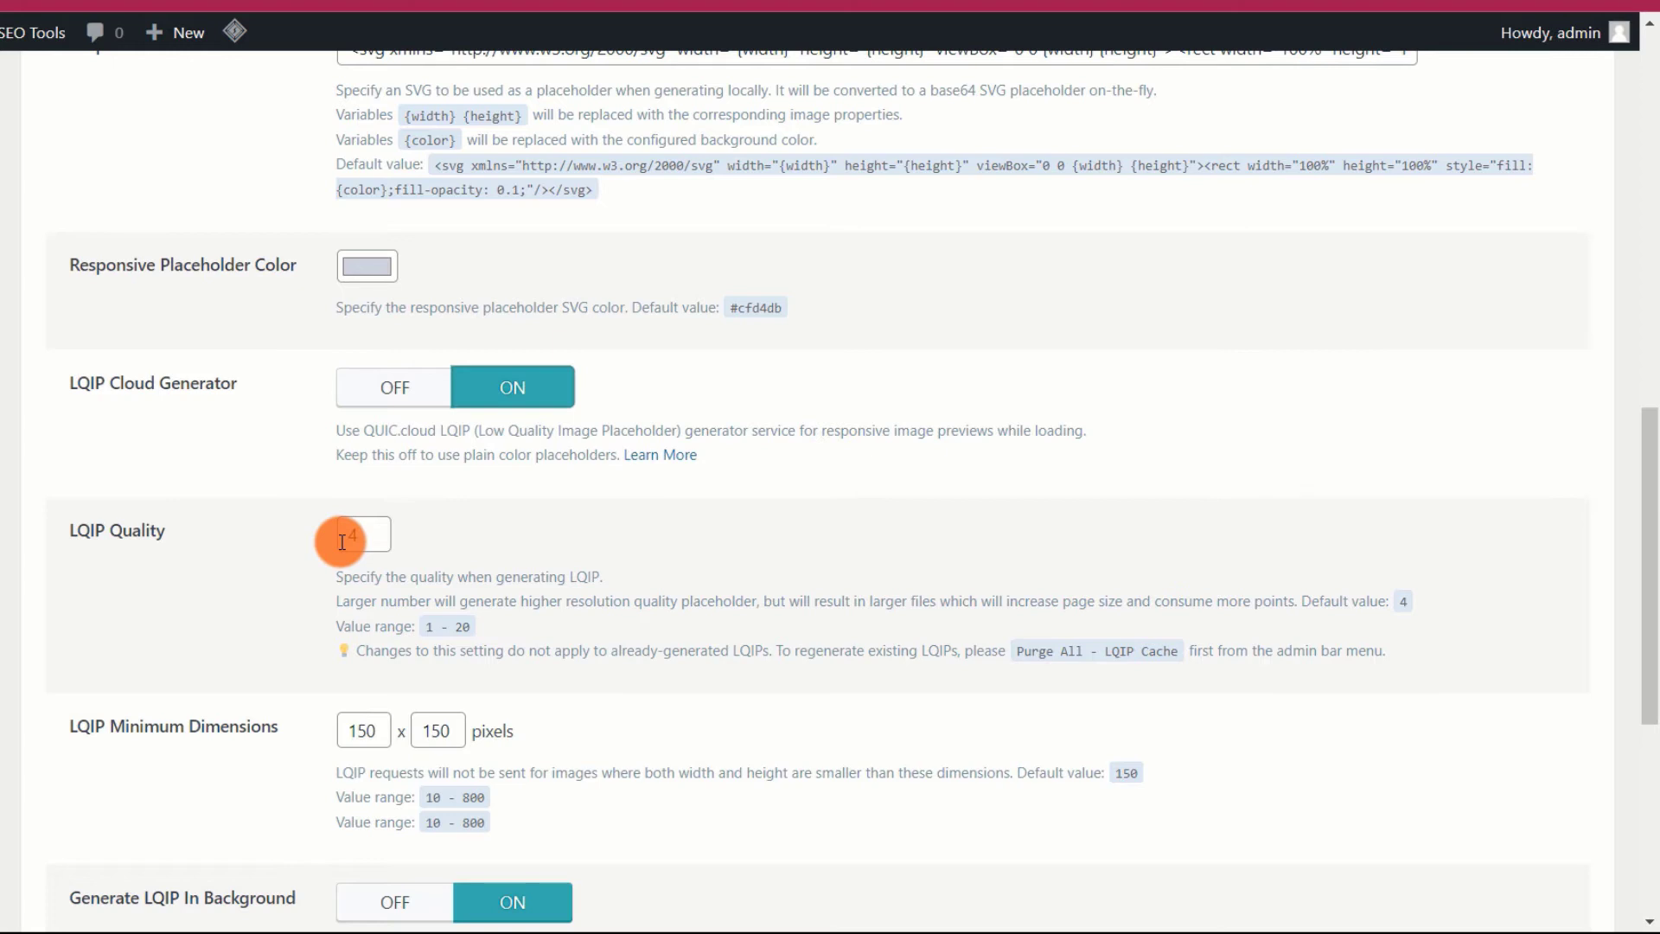
scroll(341, 541, "down", 3)
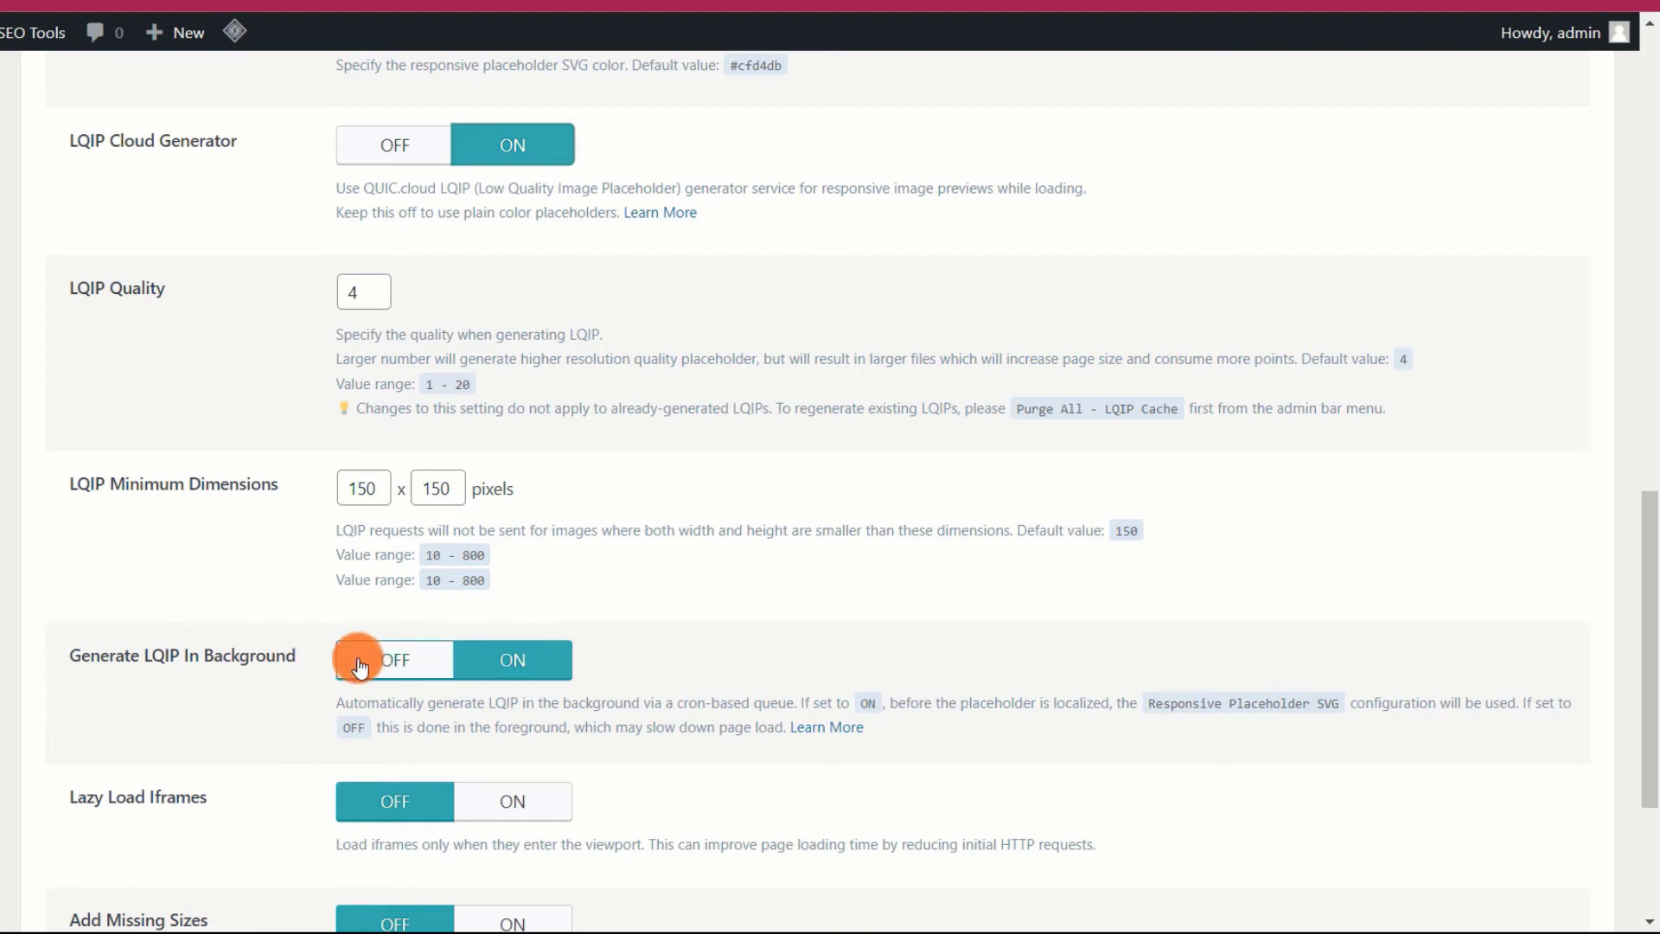
scroll(530, 662, "down", 3)
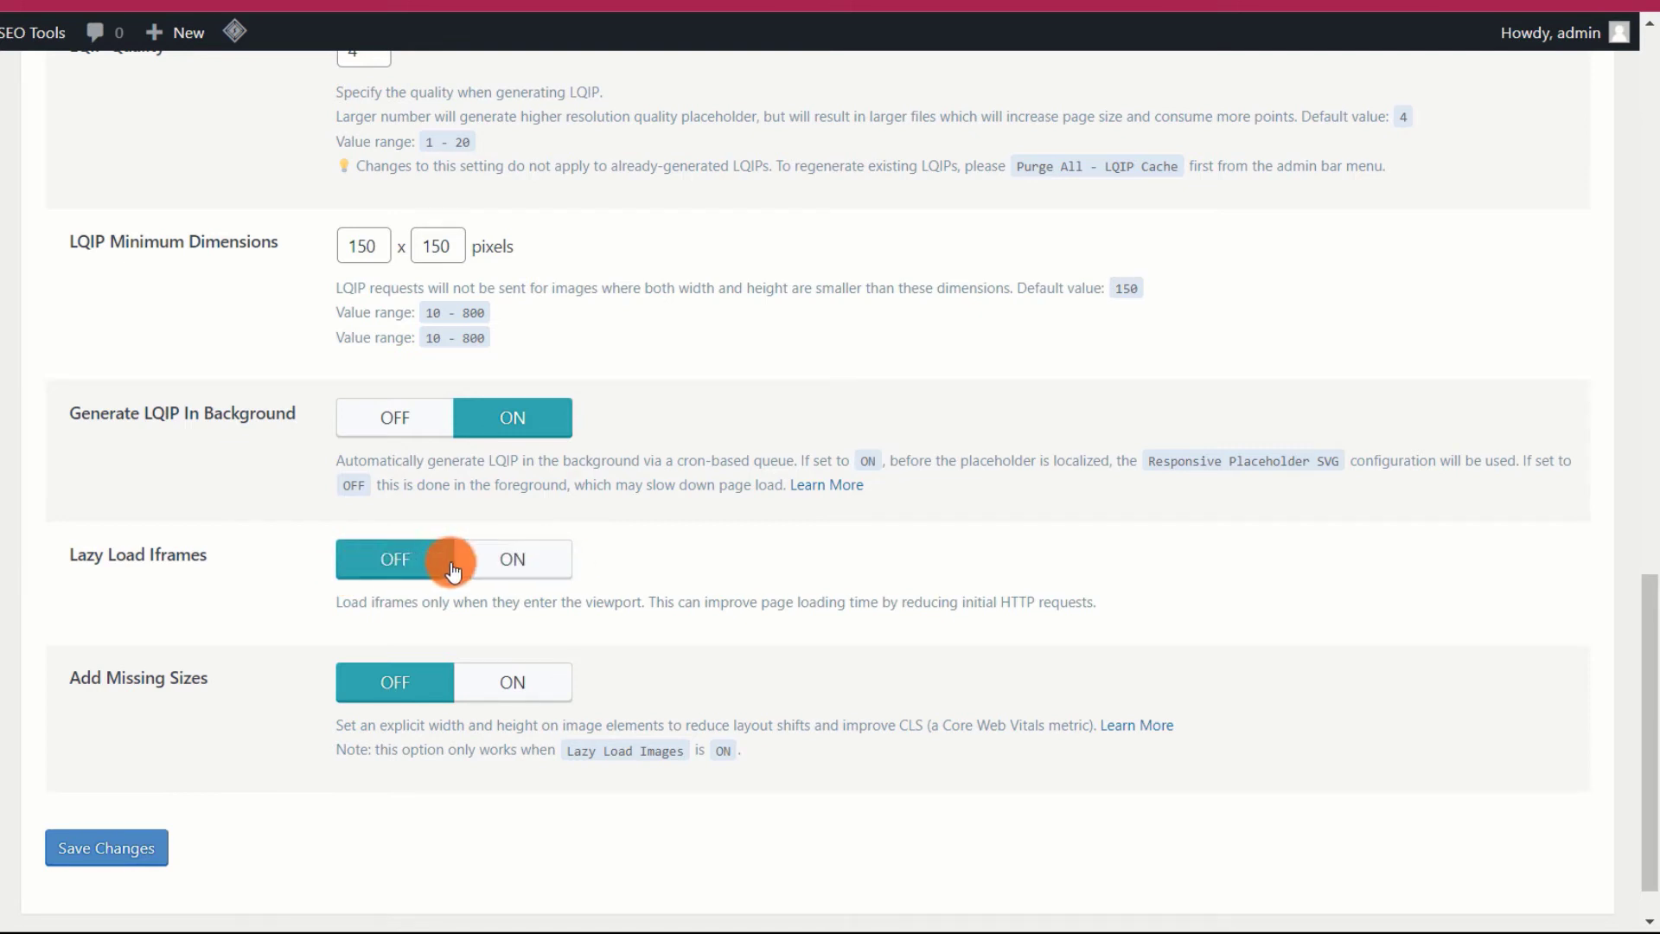
- Turn Lazy Load Iframes ON in the Media Settings and open the Media Excludes settings
left_click(520, 571)
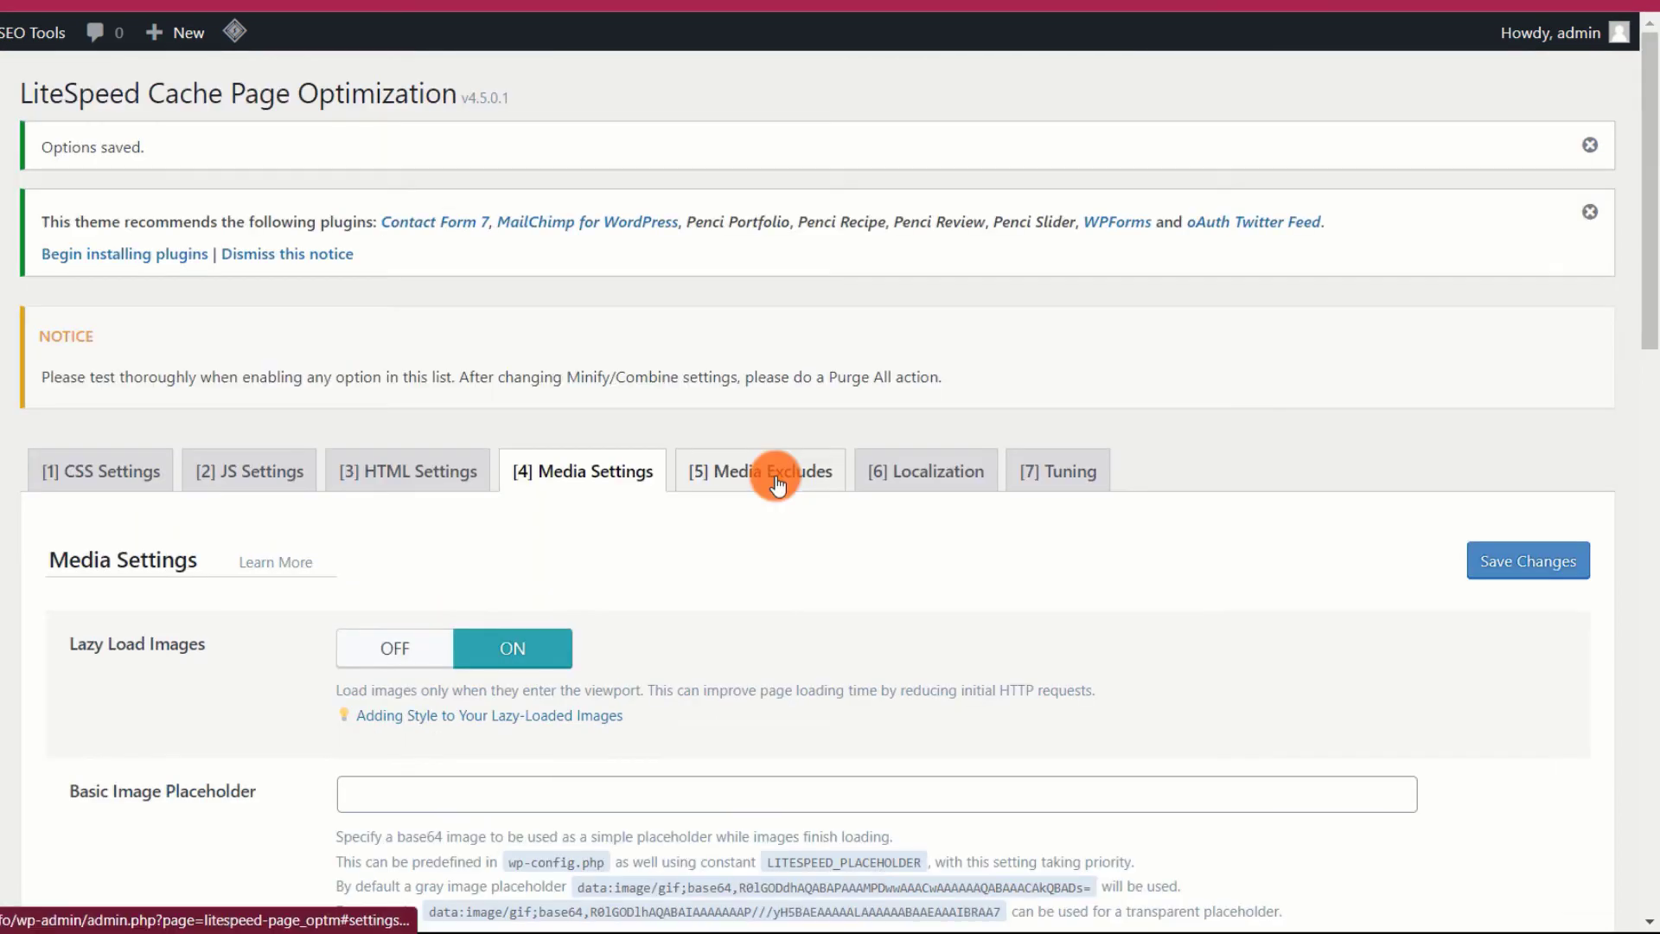
left_click(777, 480)
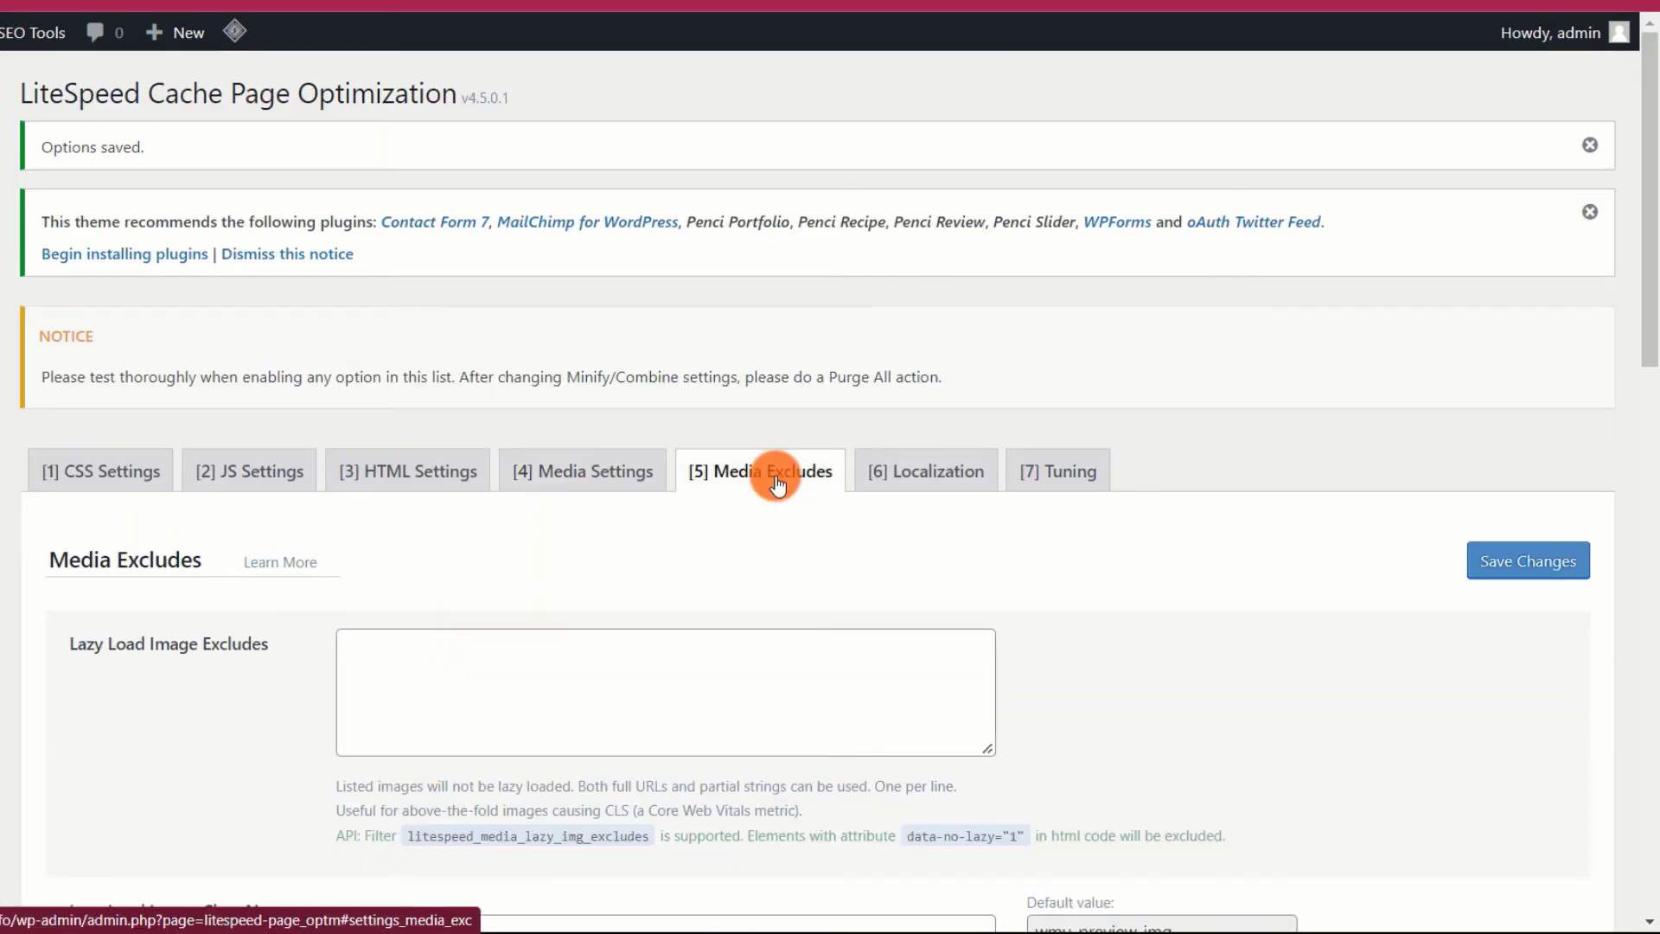
- Examine the Lazy Load Image Excludes and the image class name and parent class name exclude fields
scroll(432, 489, "down", 3)
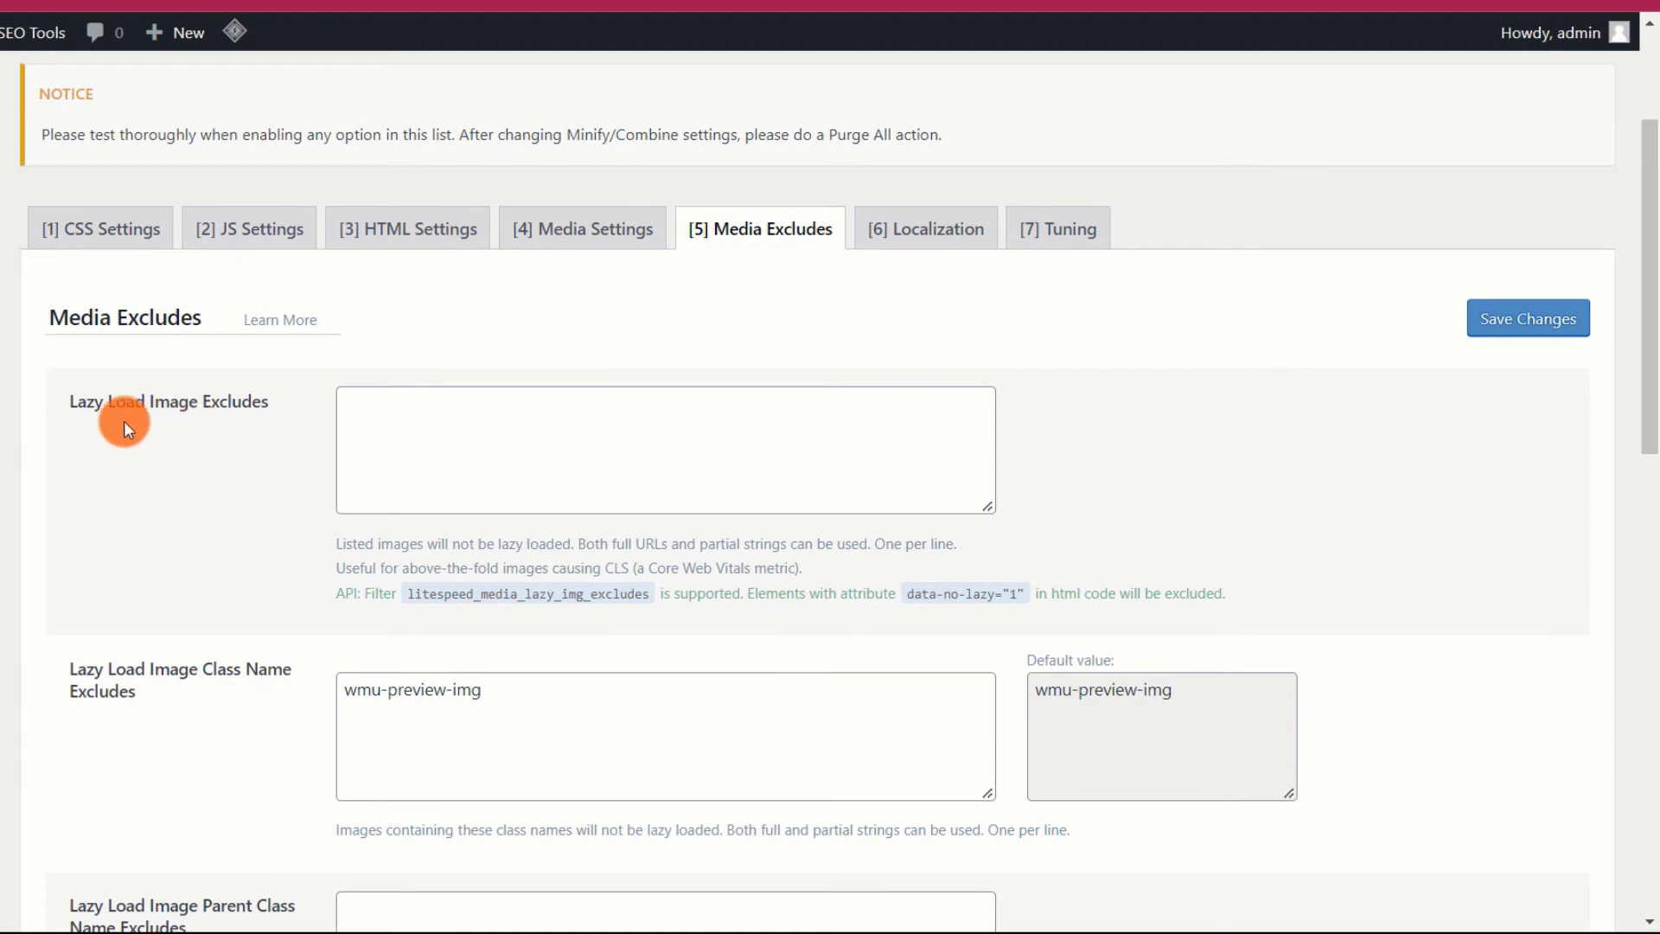
left_click_drag(76, 400, 282, 408)
left_click(288, 412)
scroll(288, 412, "down", 2)
left_click(393, 302)
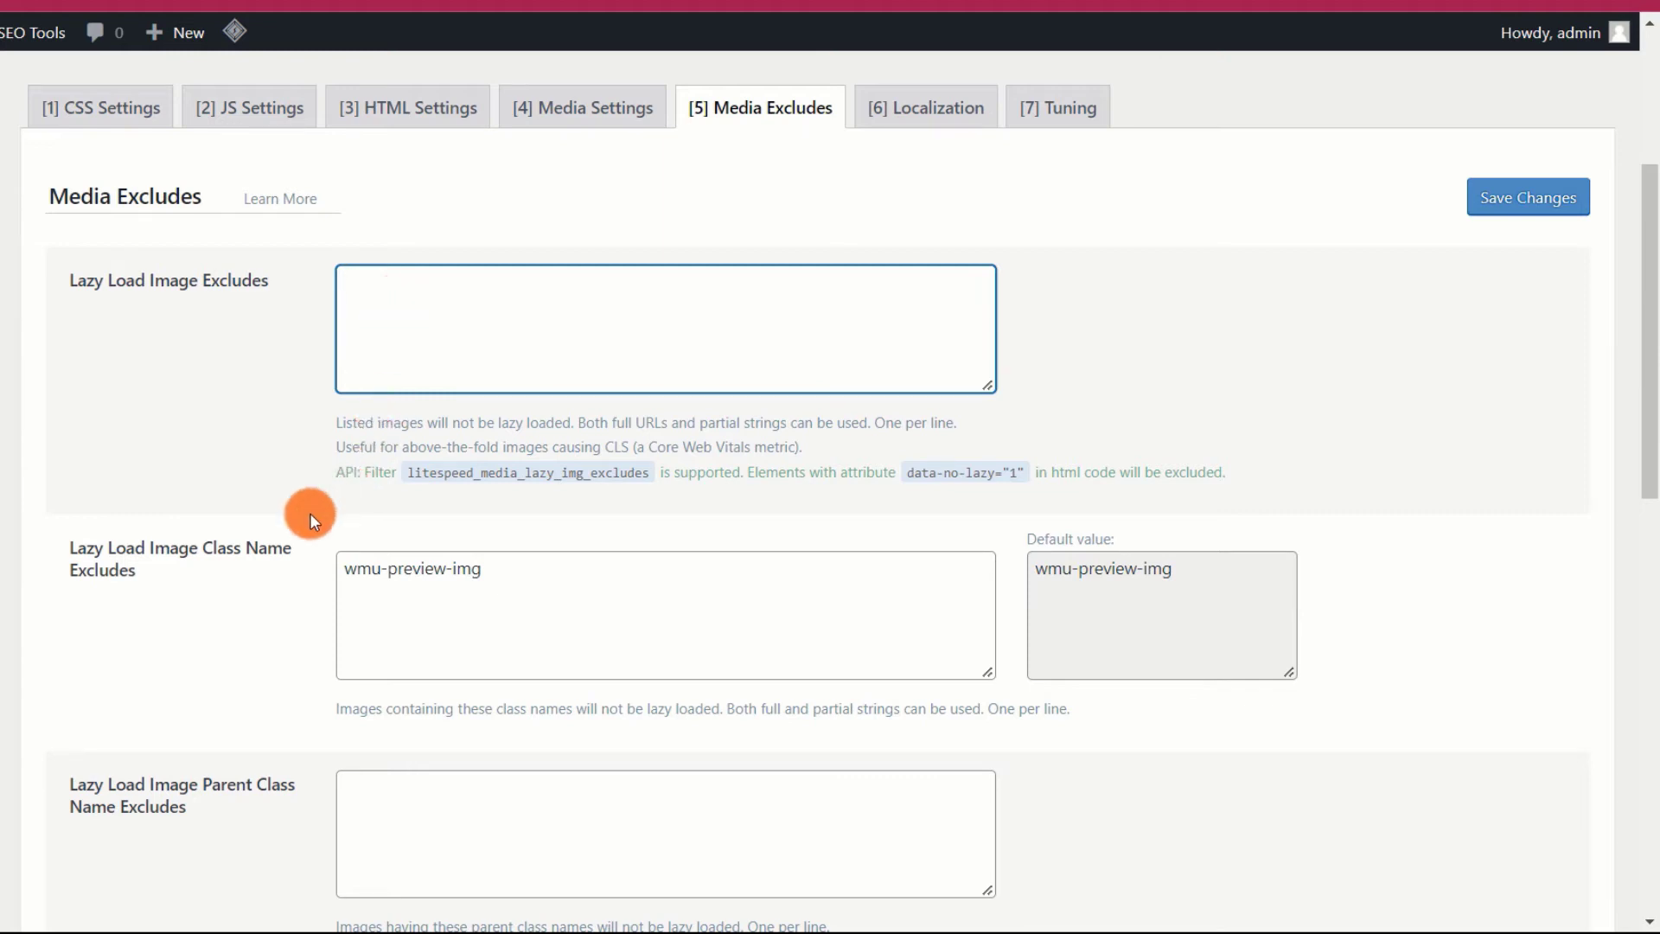
scroll(285, 519, "down", 2)
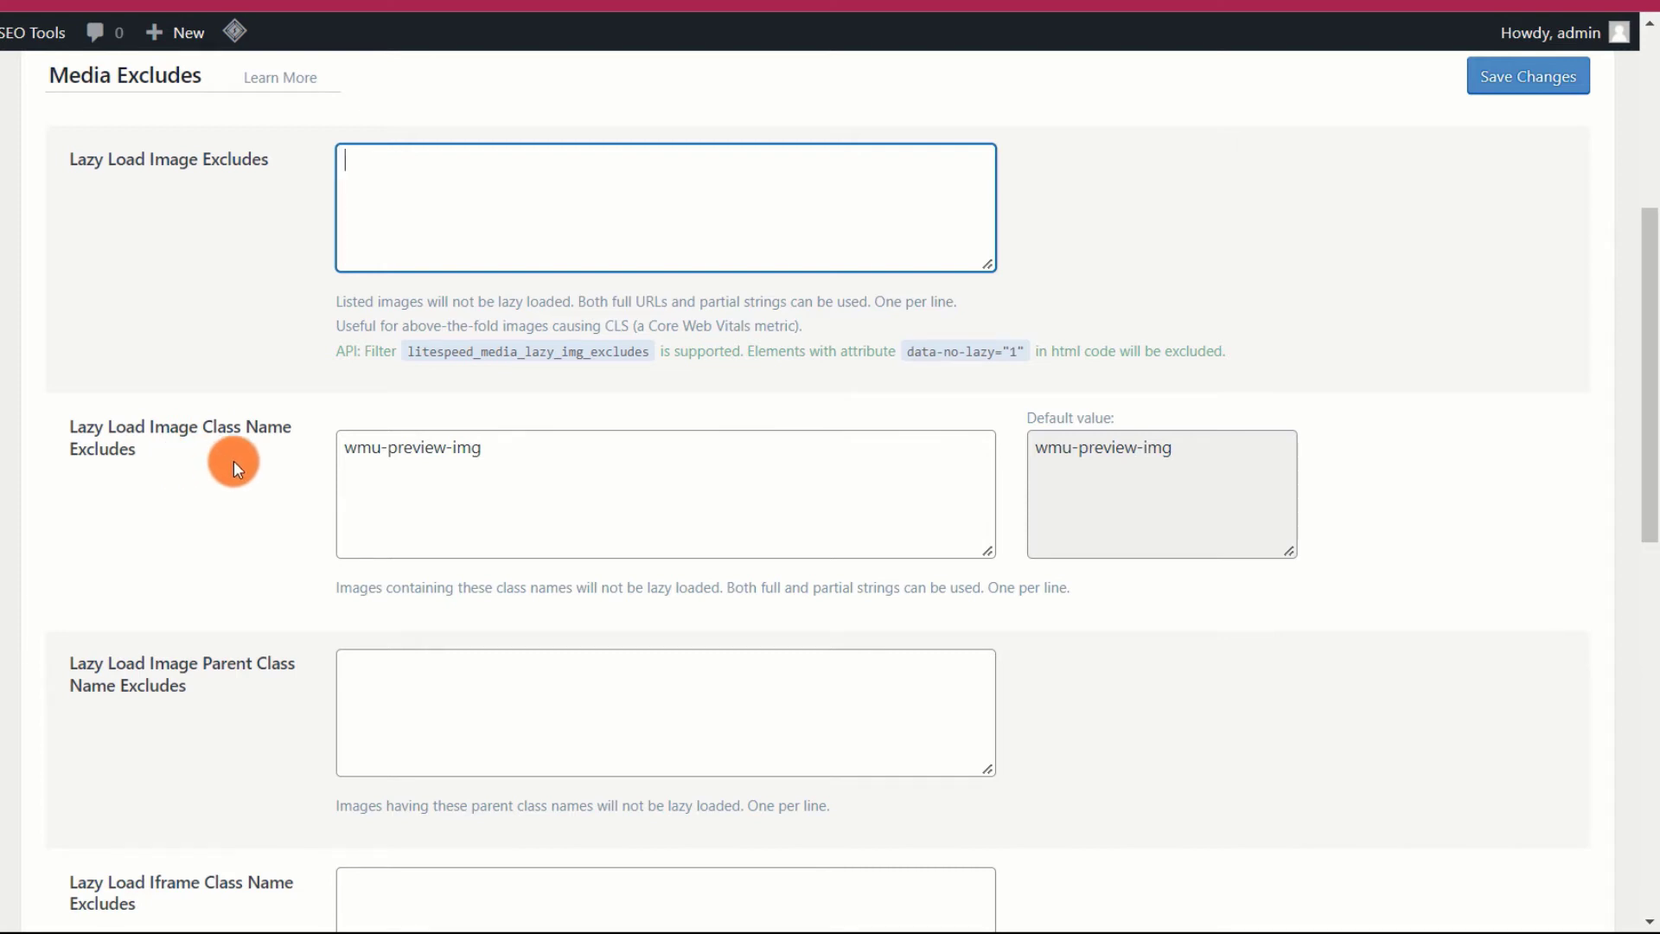
scroll(231, 471, "down", 4)
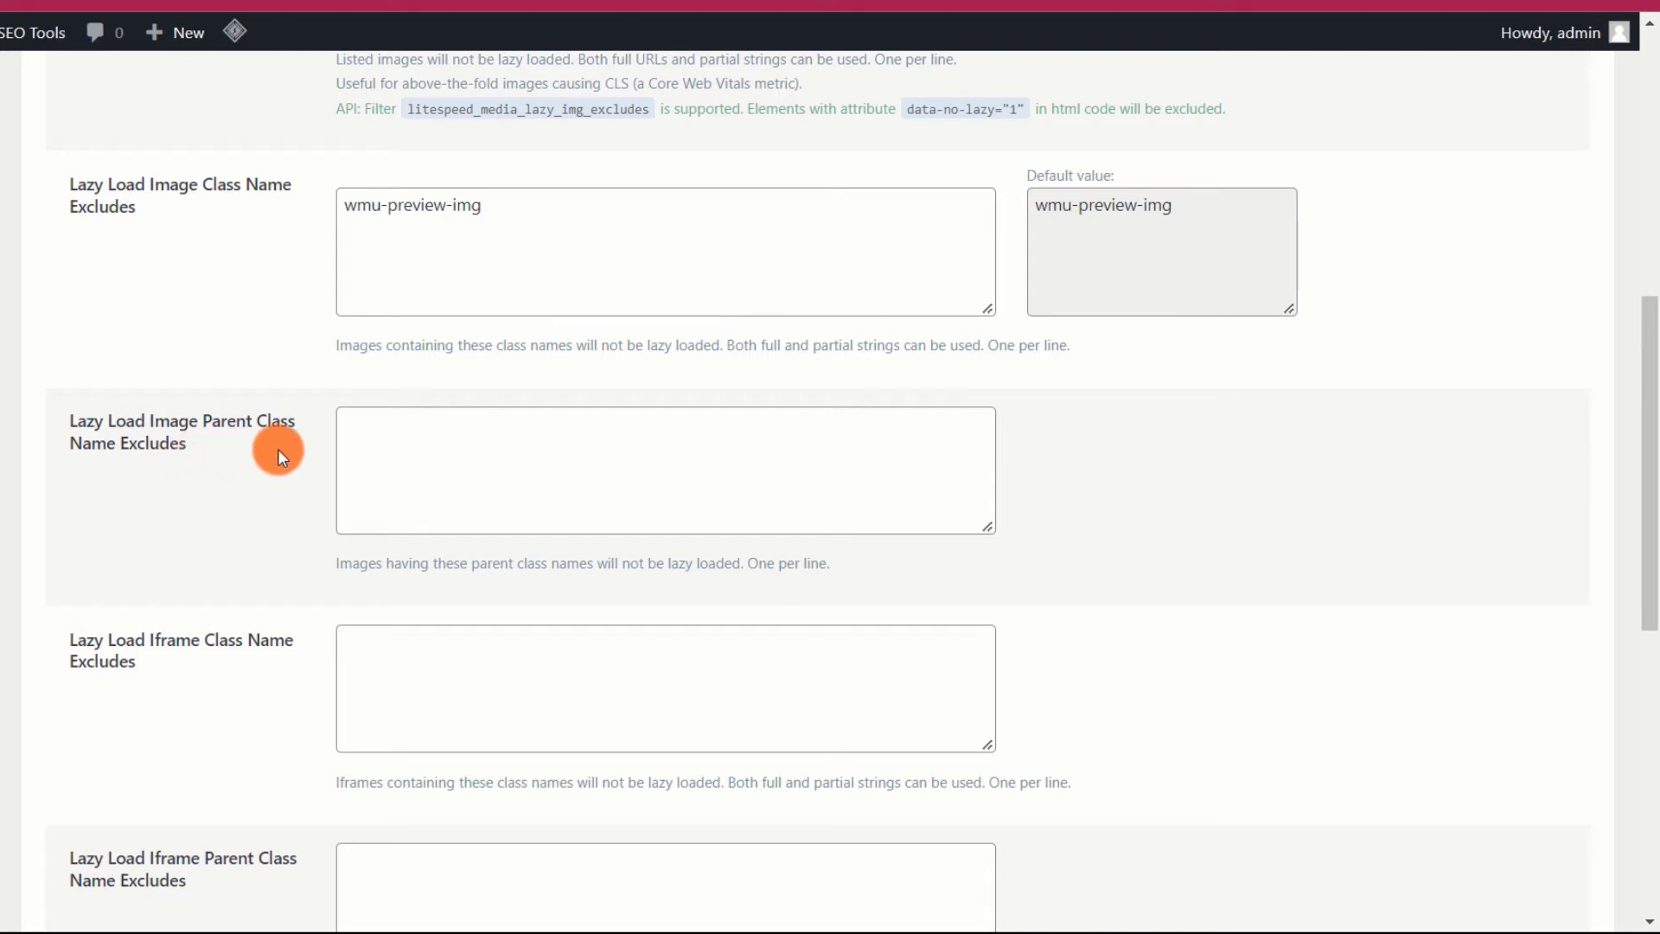
- Examine the lazy load iframe class name excludes, Lazy Load URI Excludes and LQIP Excludes fields
scroll(277, 448, "down", 3)
left_click(433, 408)
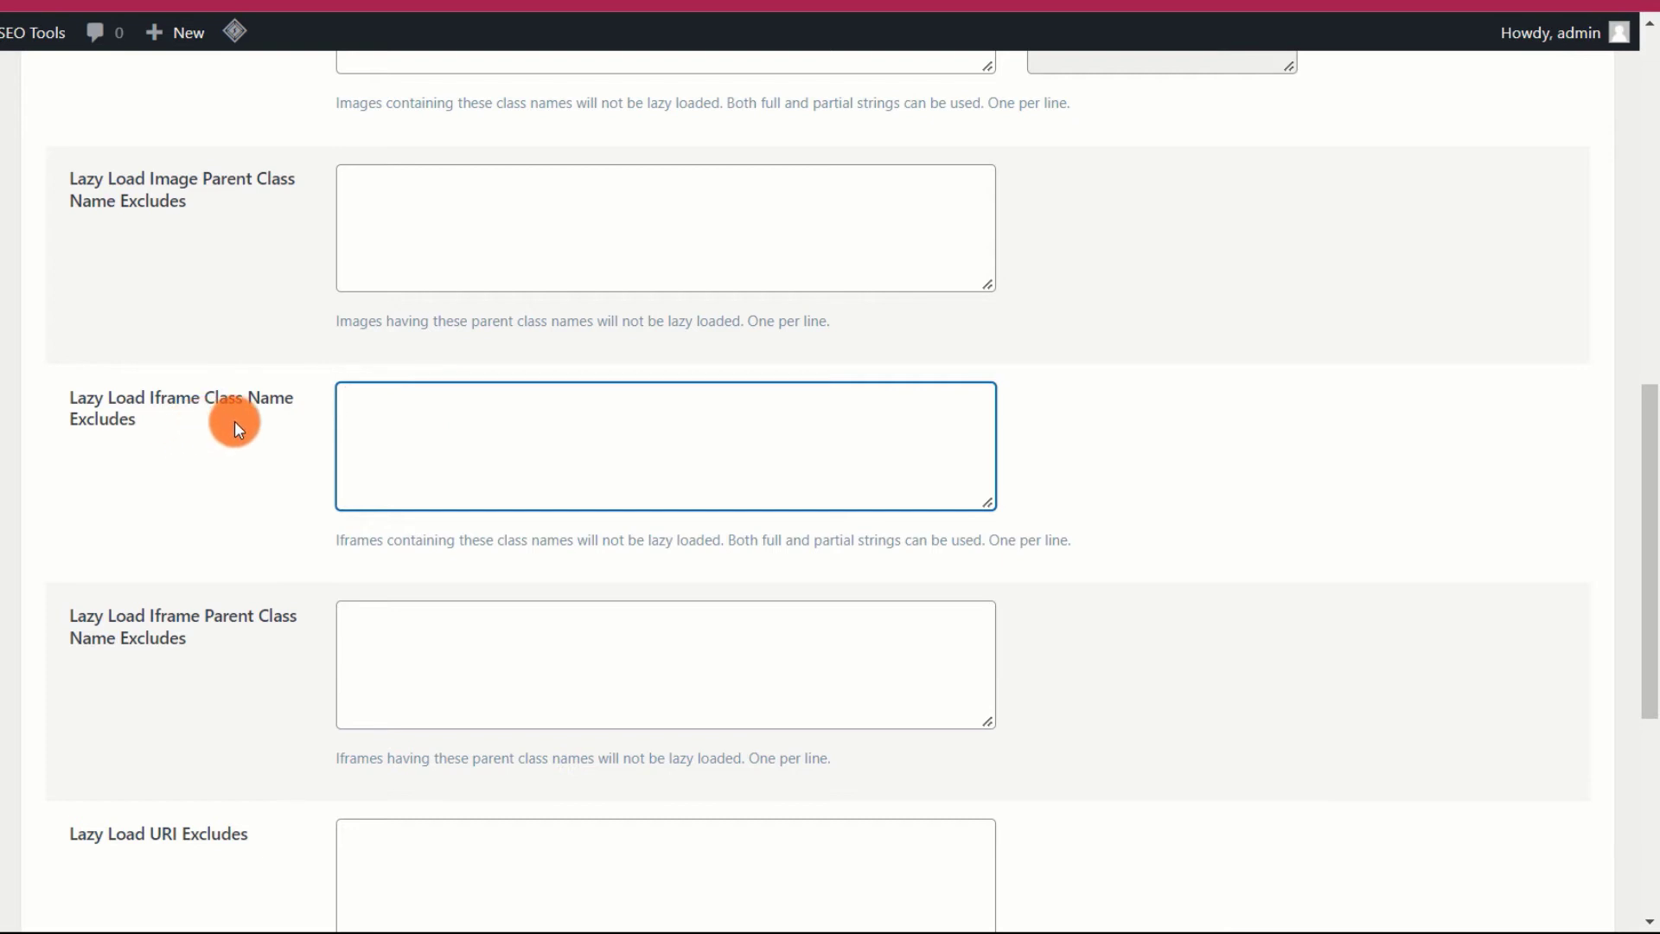
scroll(235, 422, "down", 3)
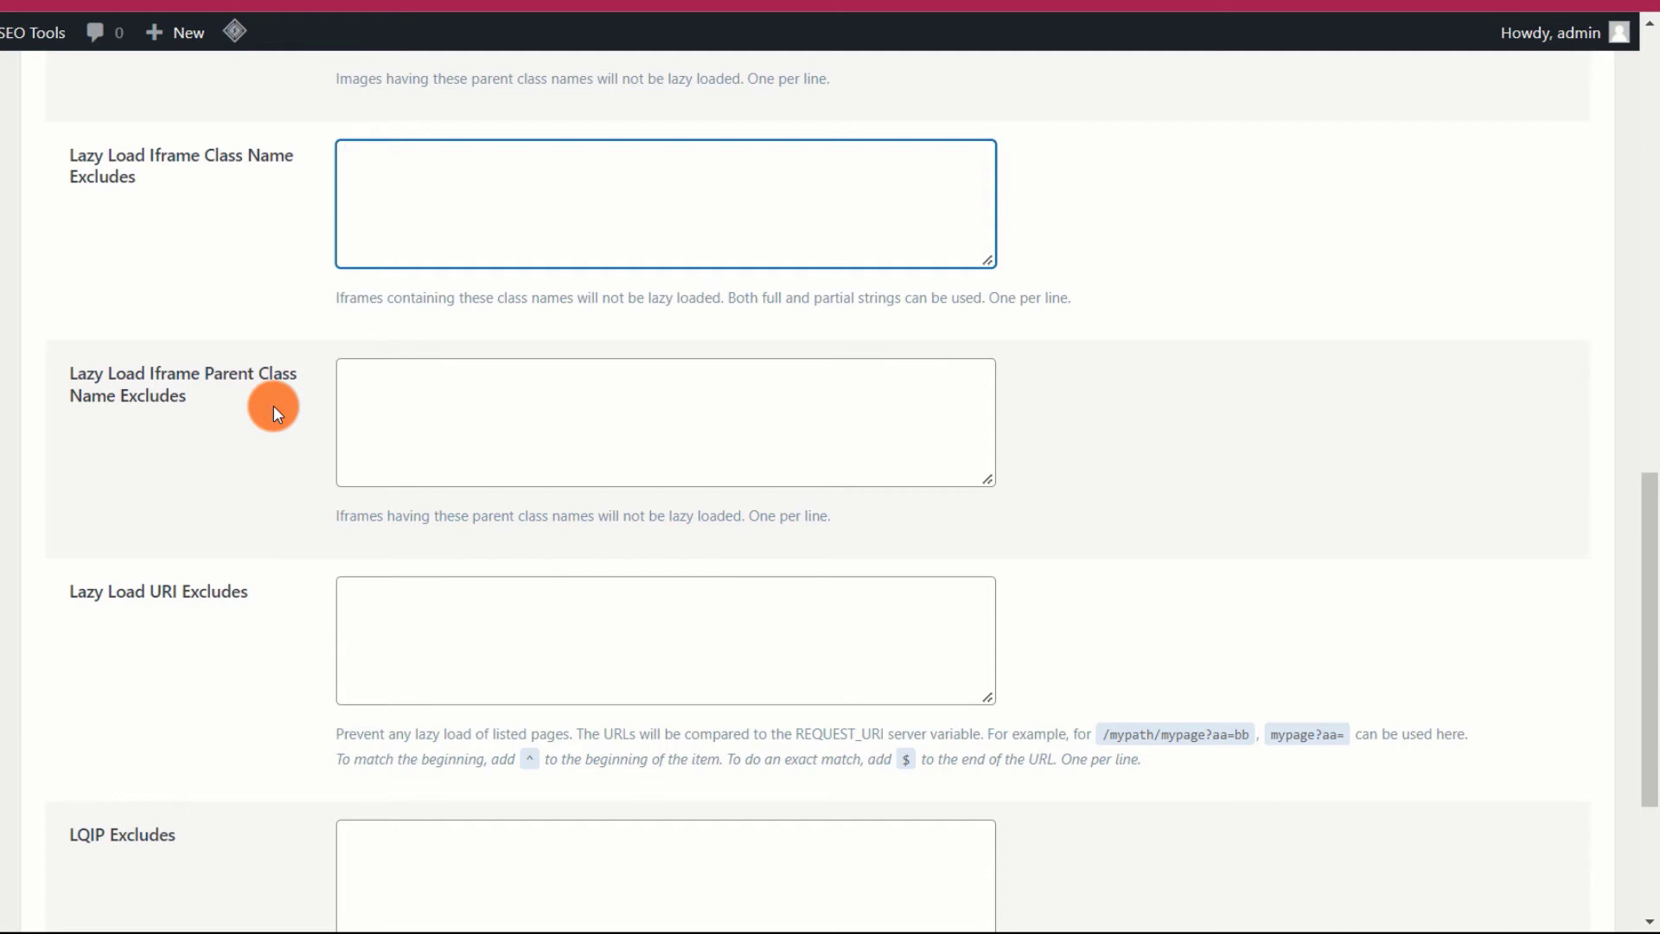
scroll(273, 406, "down", 3)
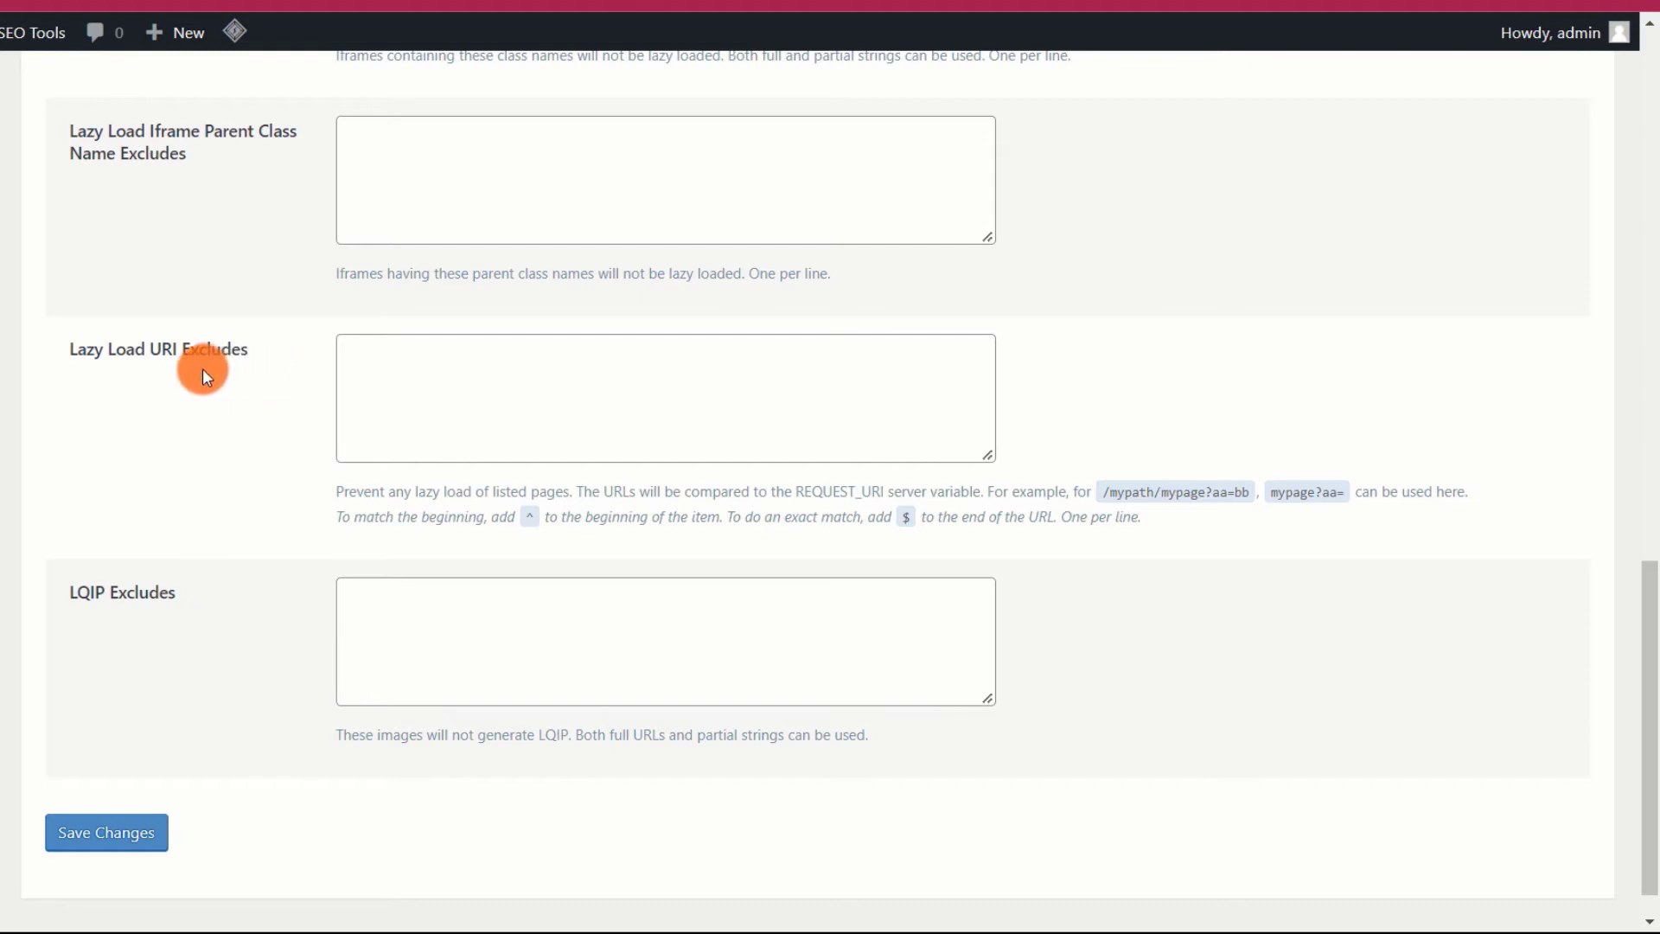
left_click(410, 372)
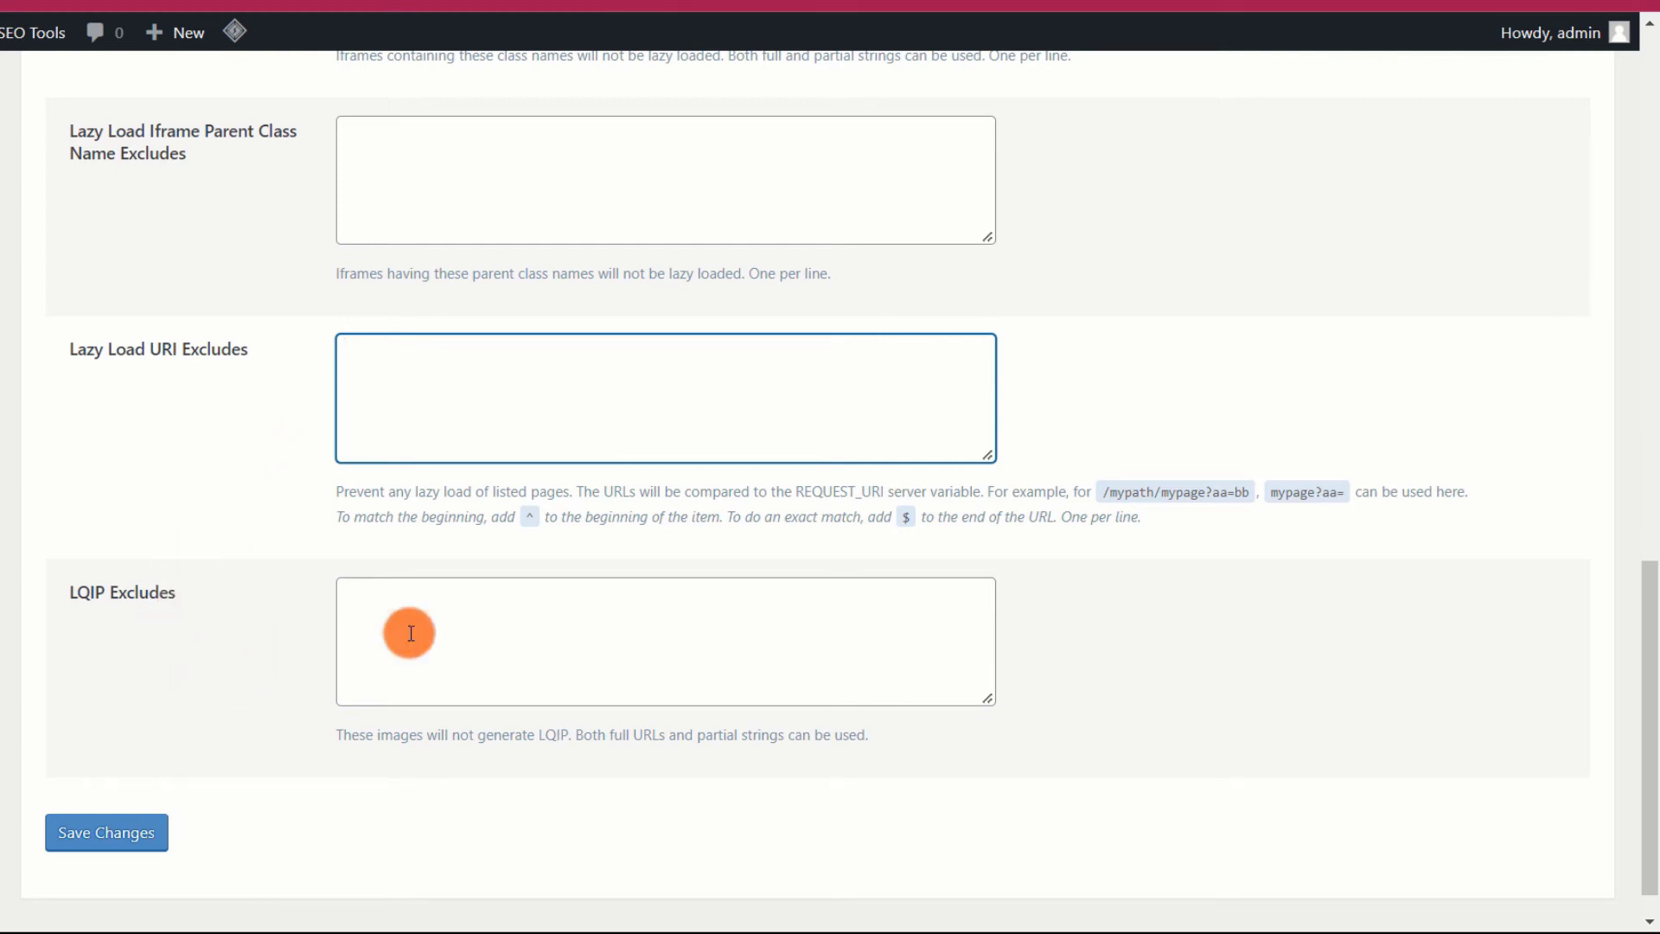
left_click(453, 593)
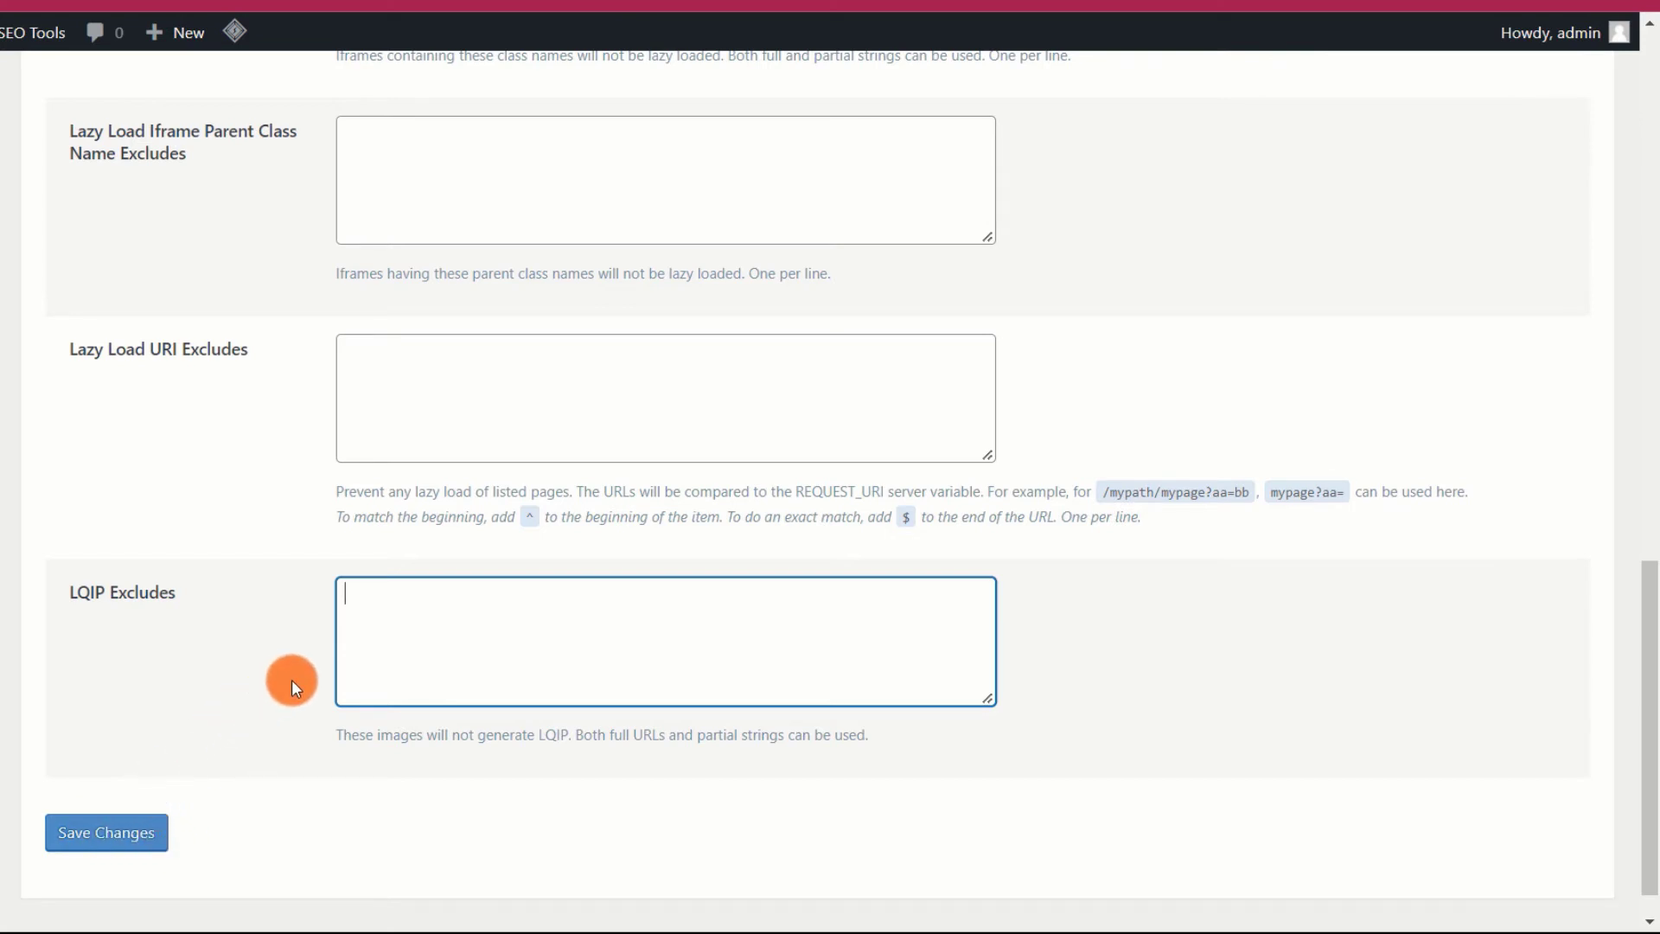
scroll(292, 679, "up", 7)
scroll(508, 638, "up", 8)
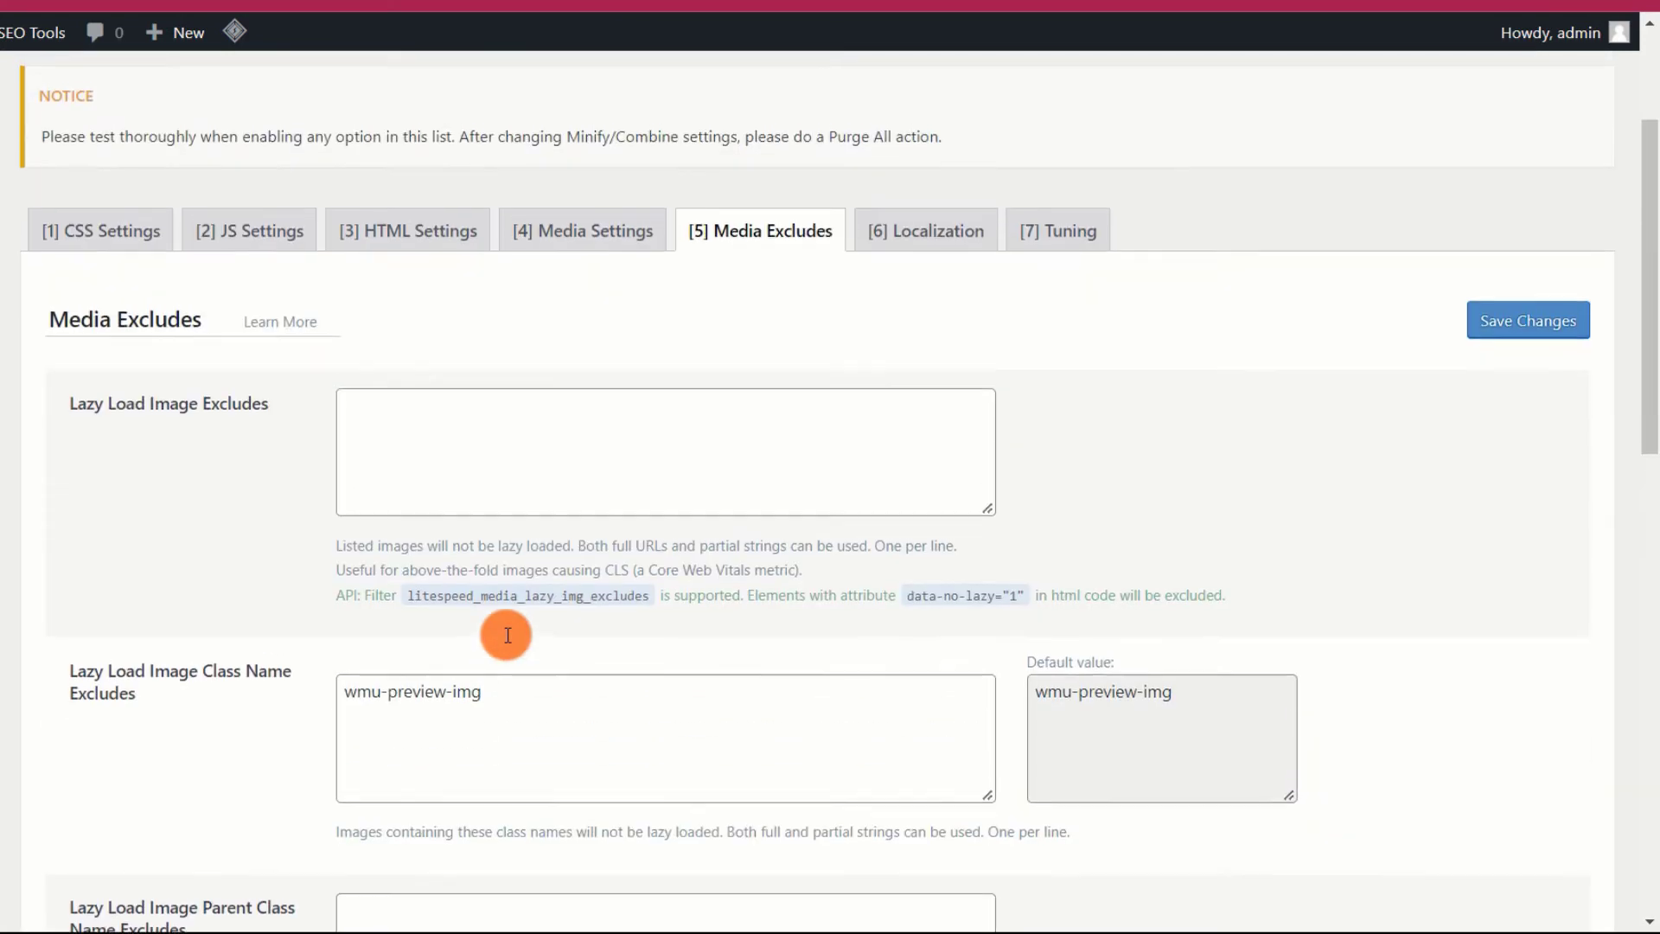
- Open the Localization settings and switch Gravatar Cache and Gravatar Cache Cron ON and back to OFF
left_click(947, 368)
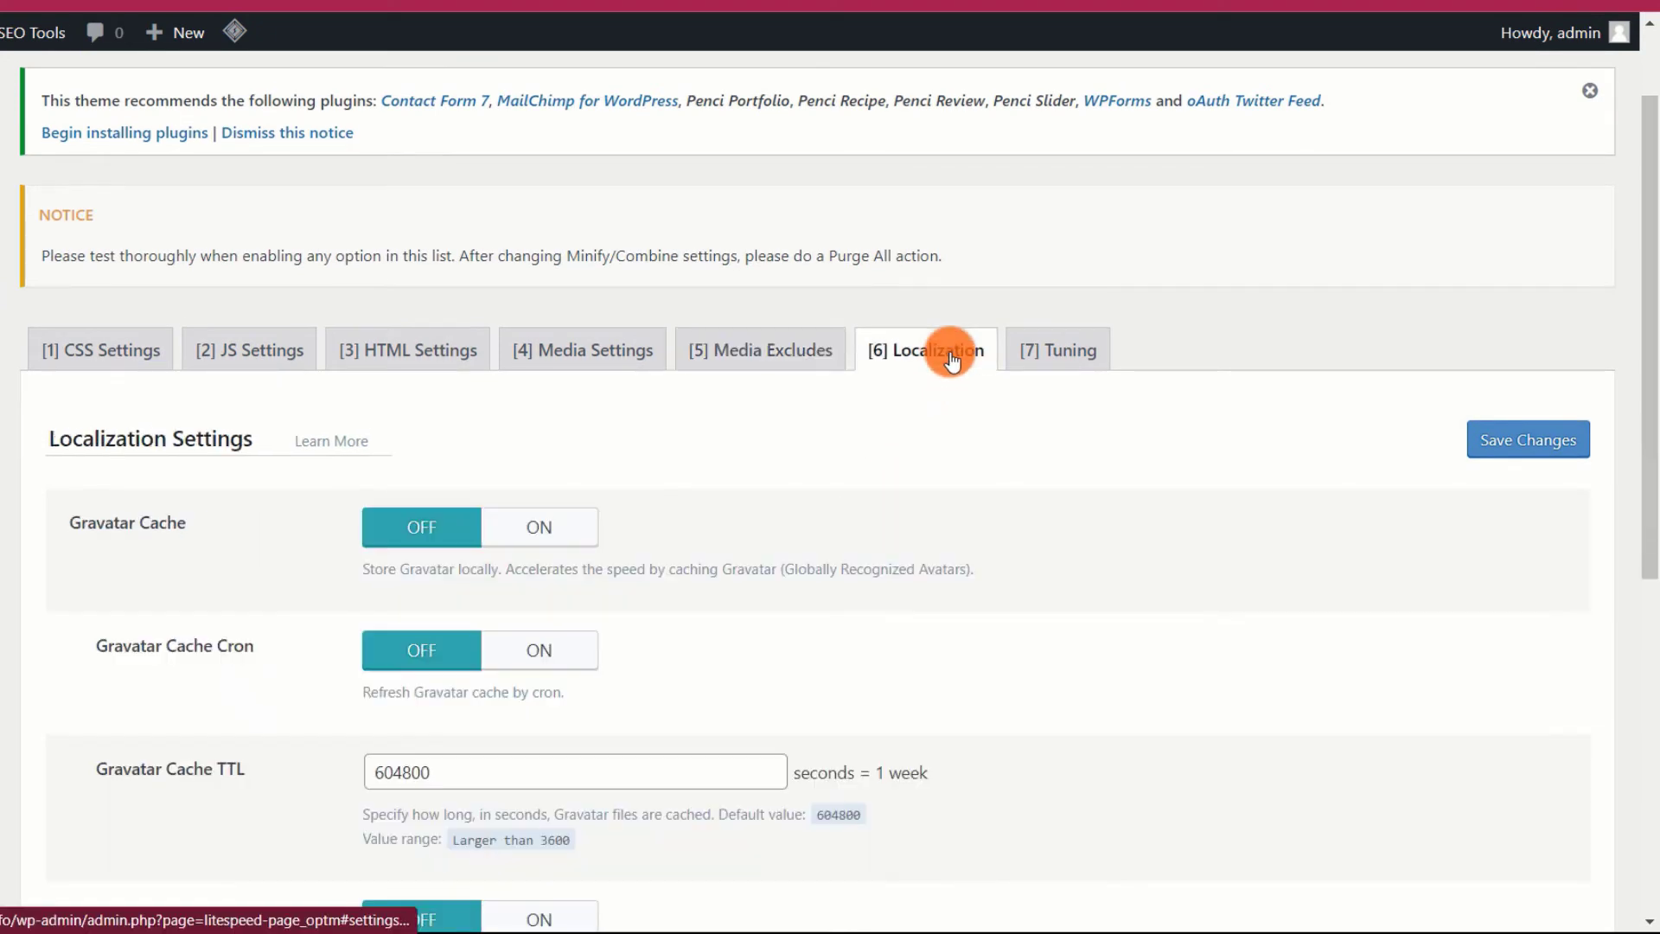
scroll(714, 461, "down", 1)
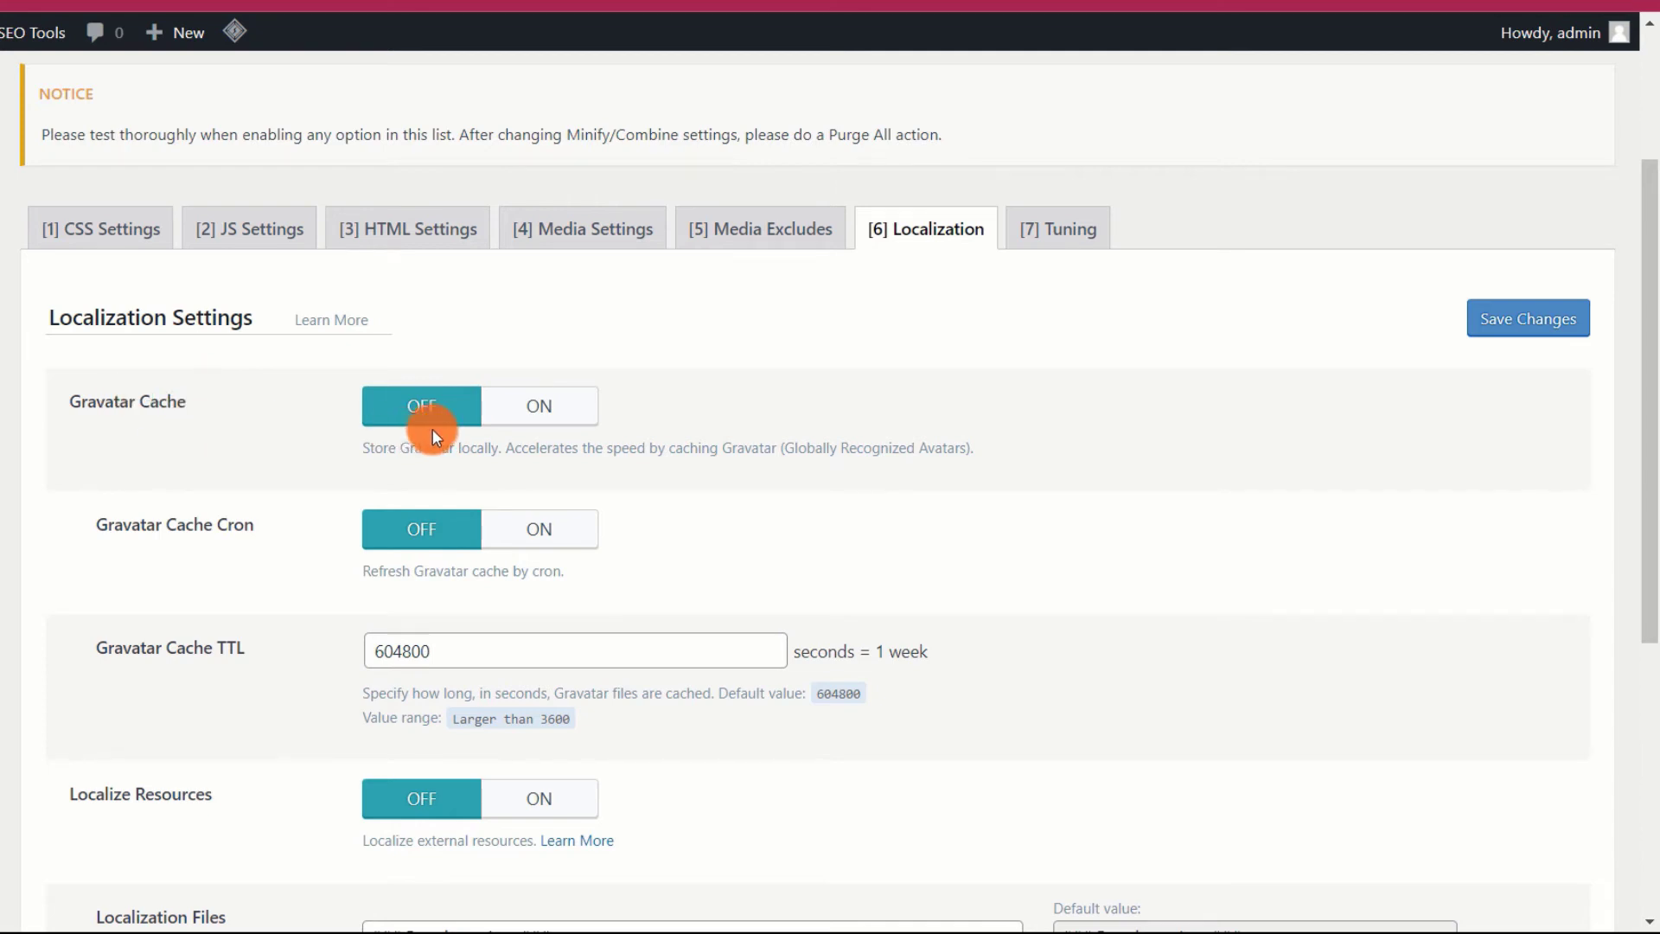
left_click(528, 404)
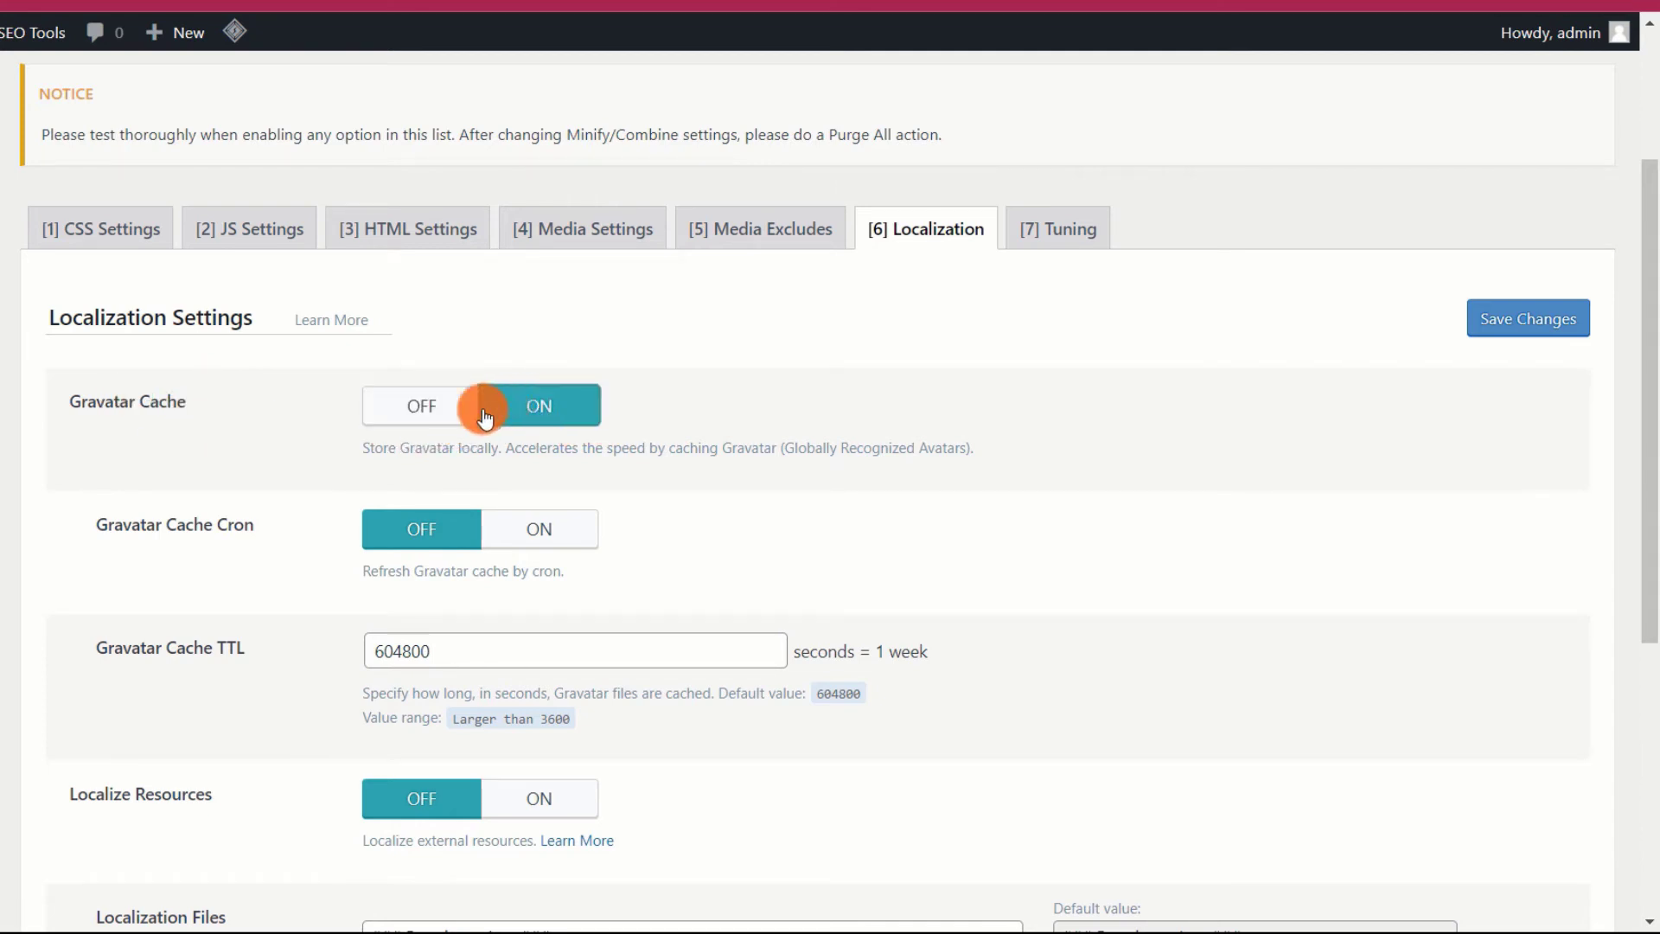
left_click(398, 408)
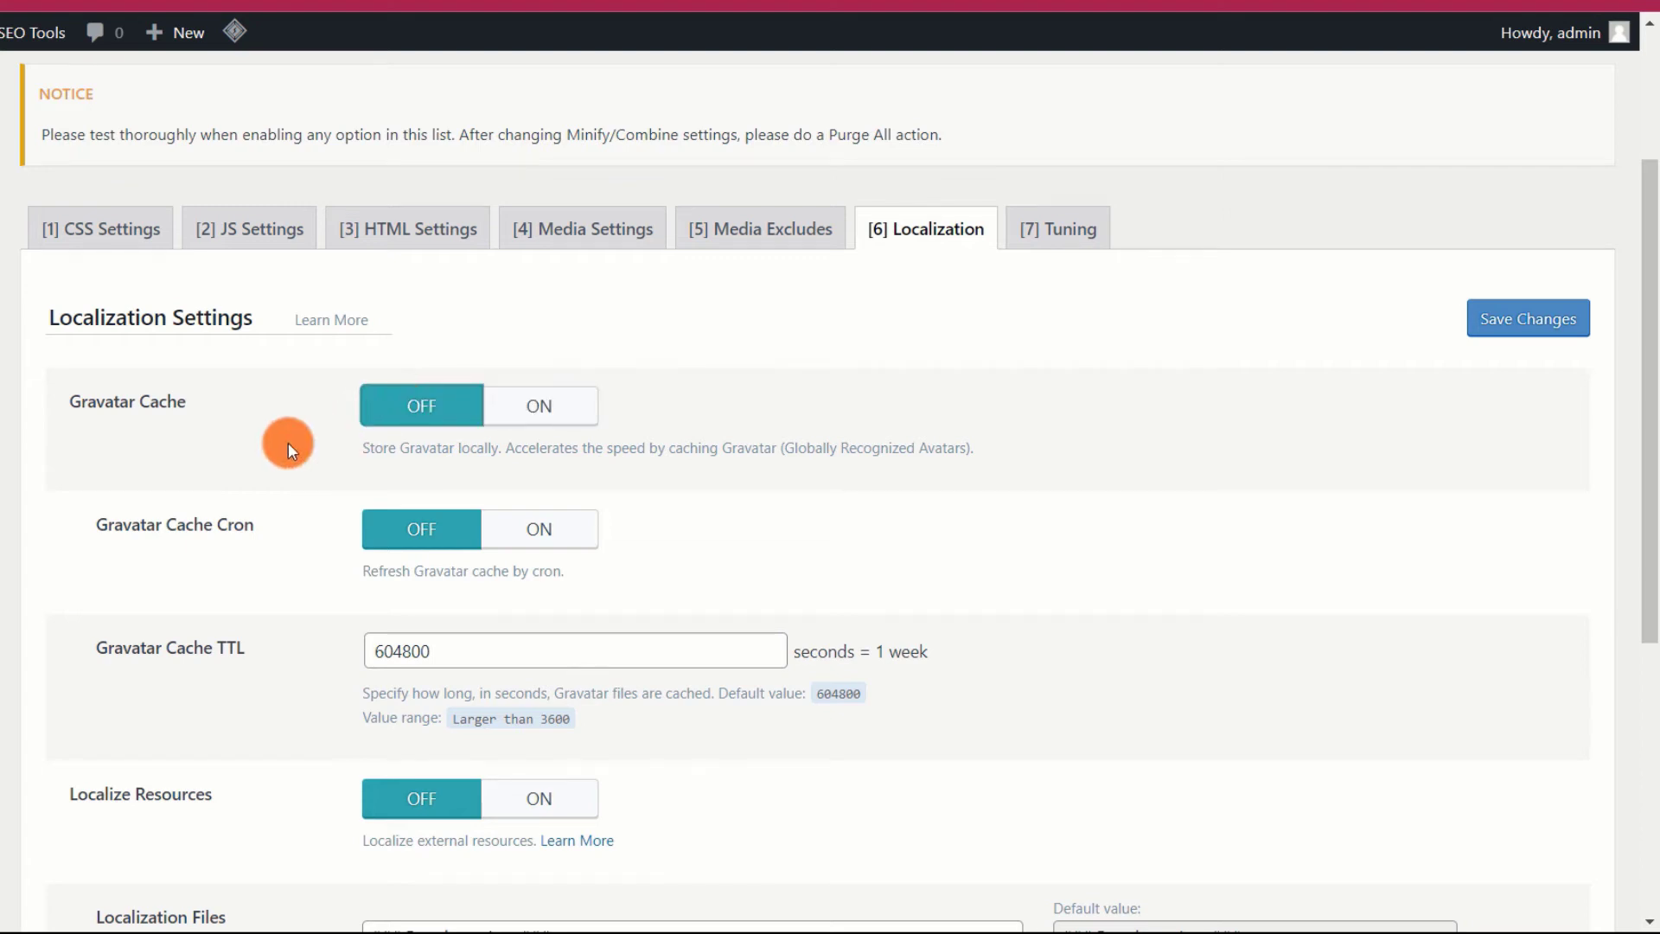
scroll(288, 442, "down", 1)
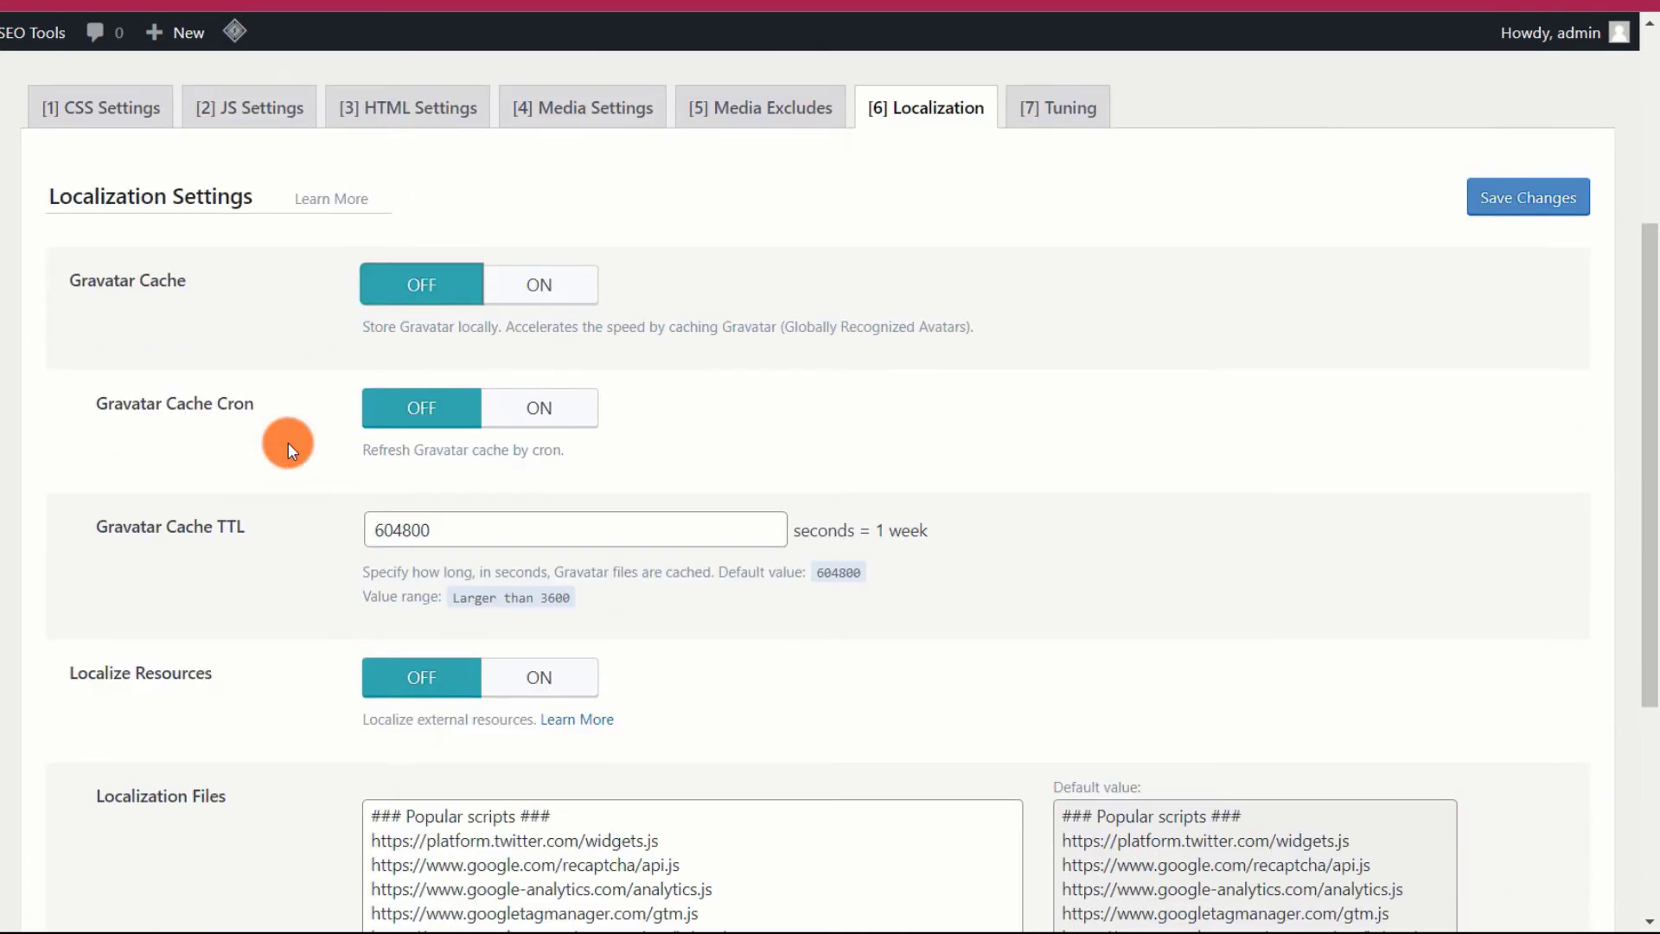
left_click(549, 417)
left_click(434, 421)
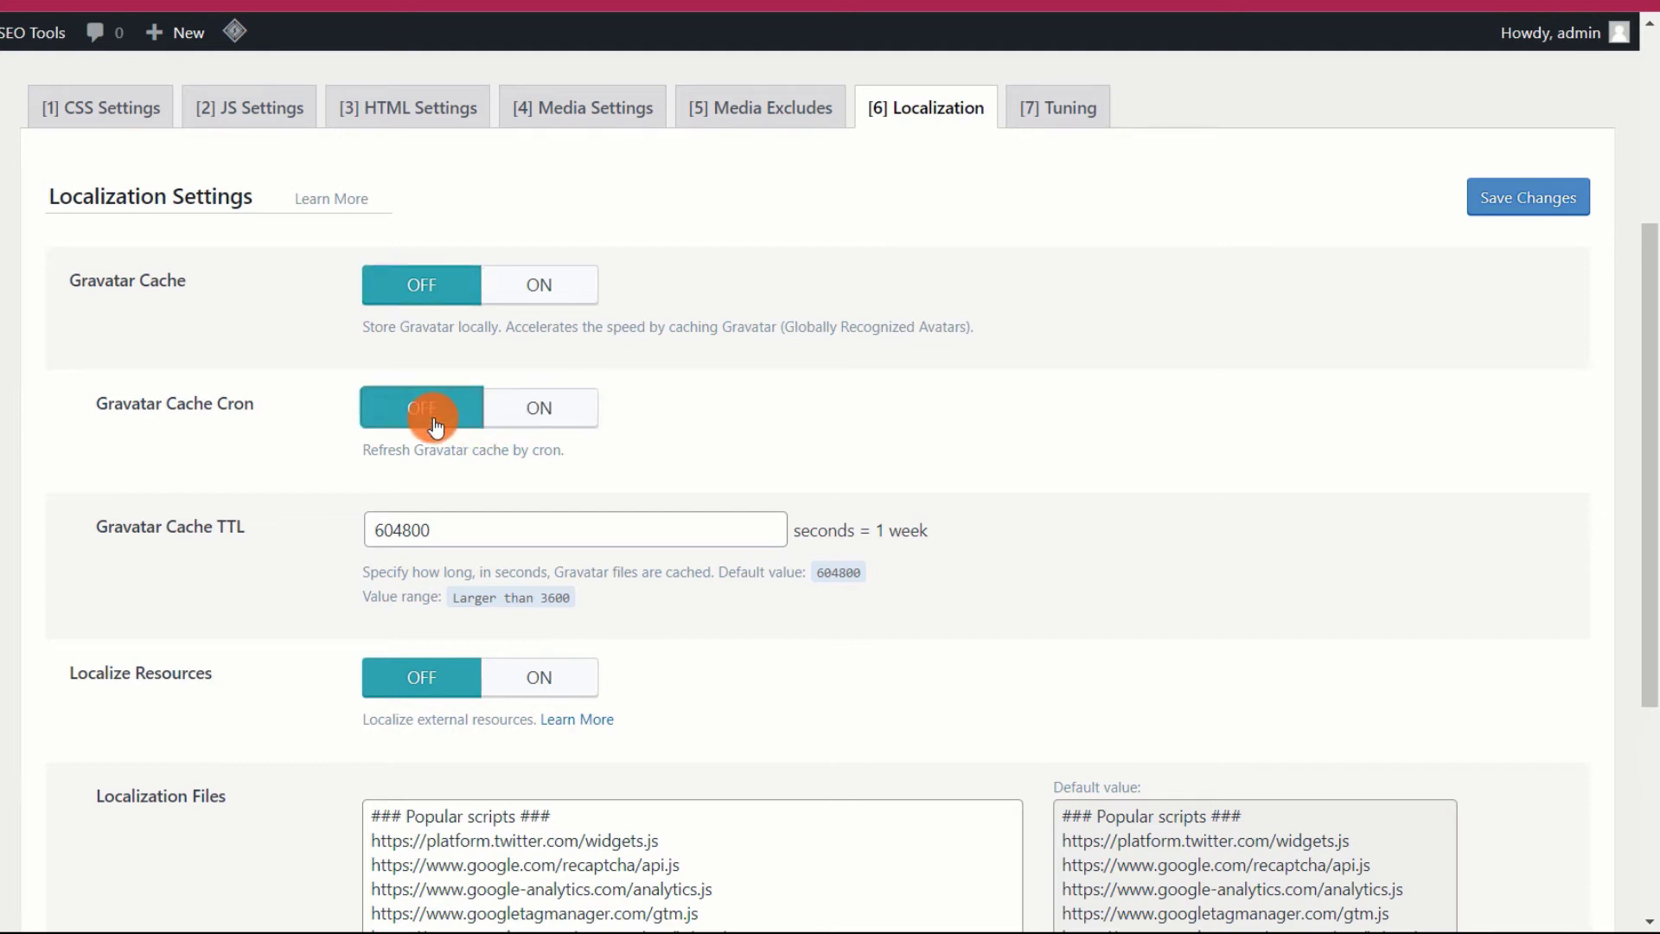
- Review the Gravatar Cache TTL, Localize Resources and Localization Files settings
scroll(317, 427, "down", 1)
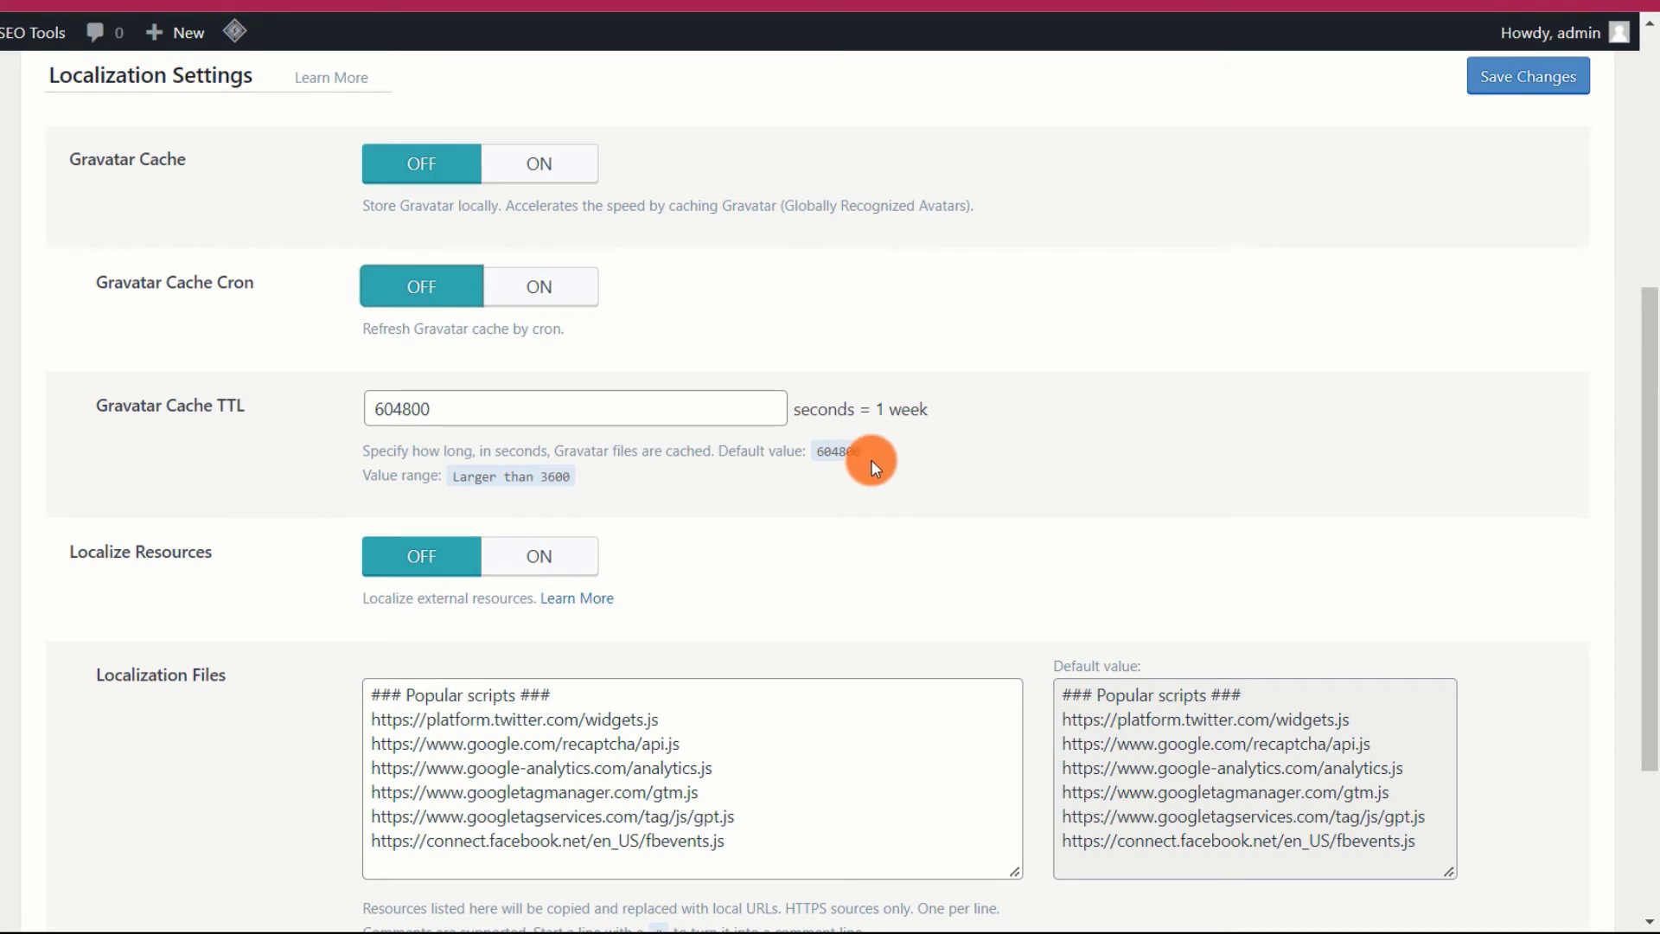
left_click_drag(876, 410, 942, 406)
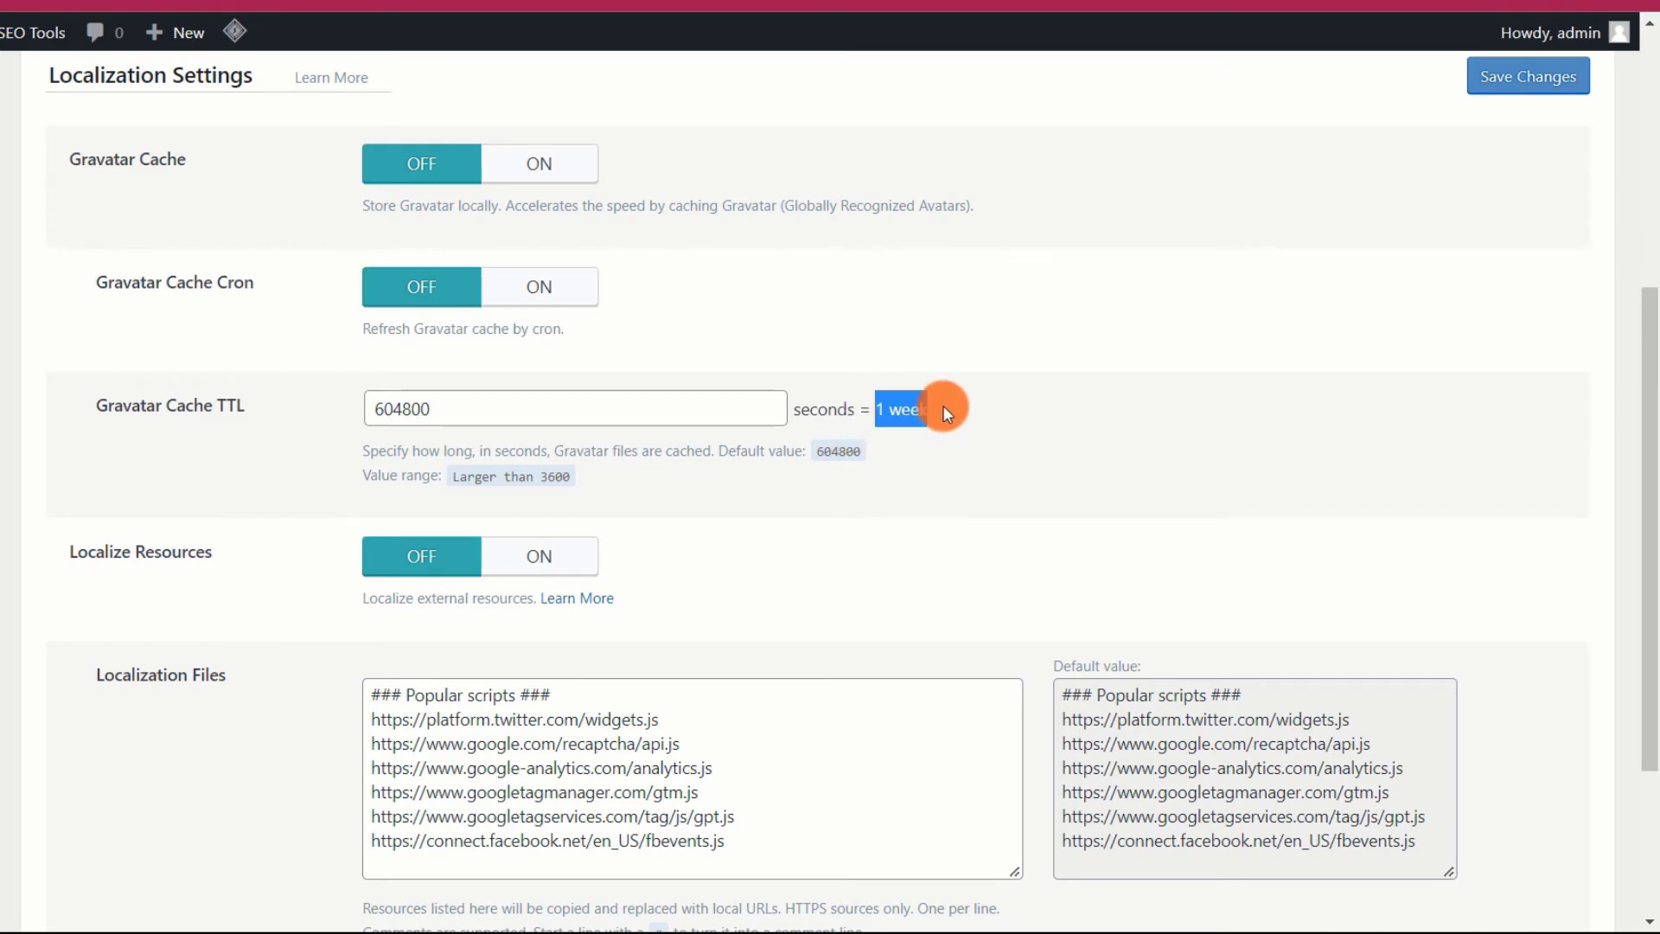
left_click(952, 422)
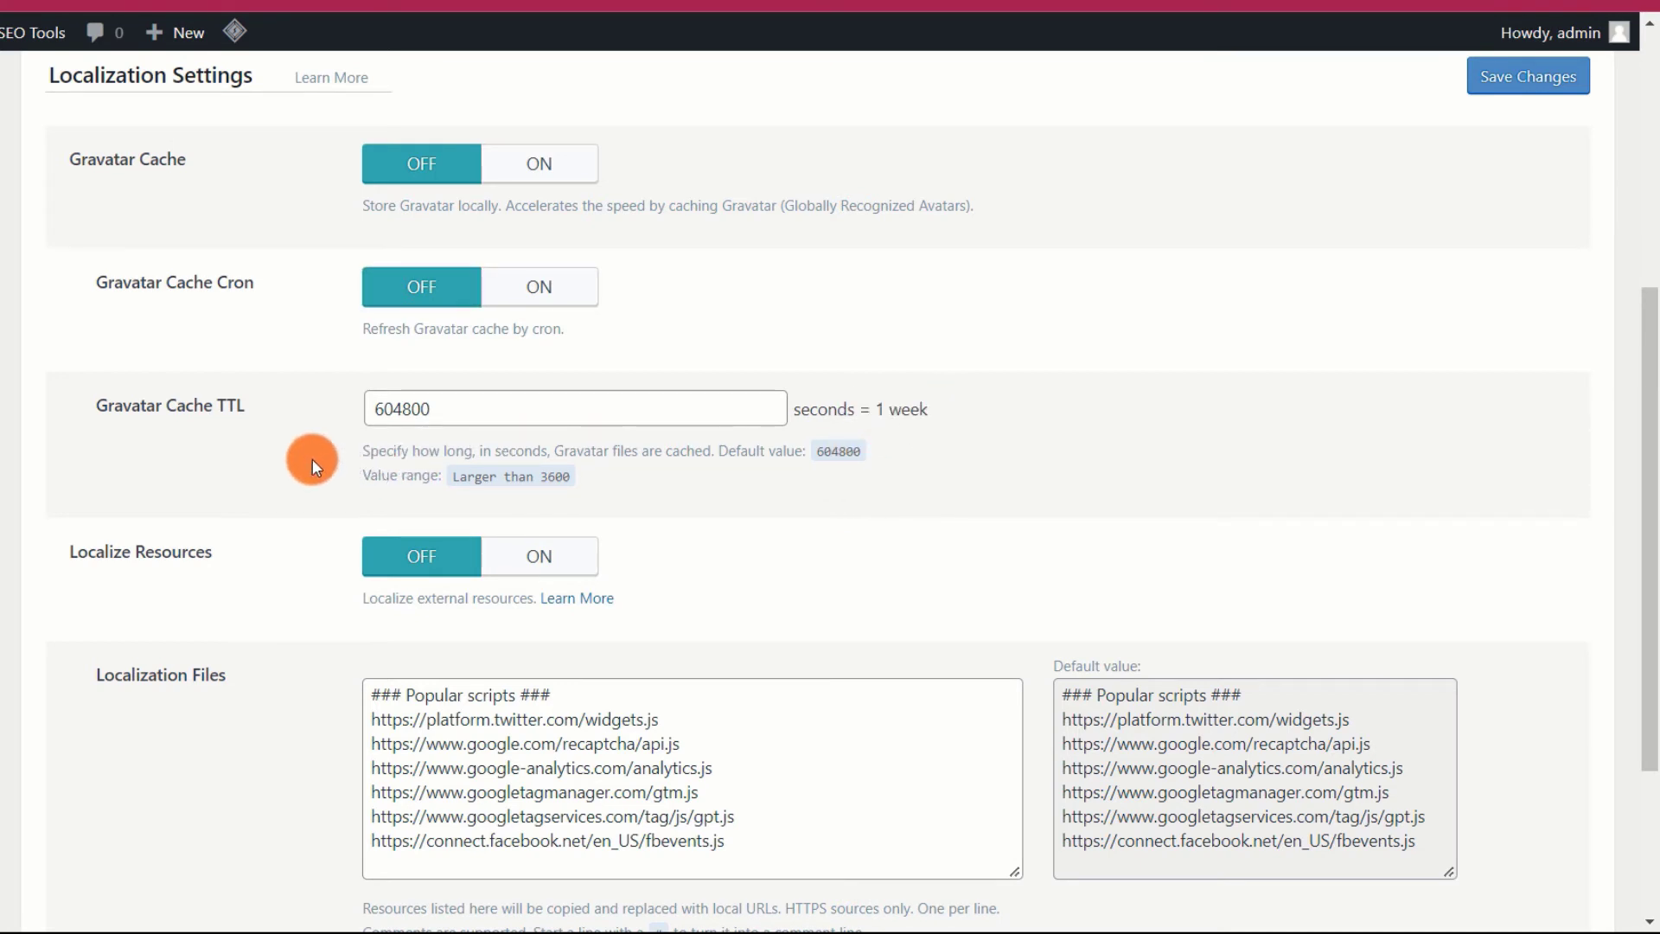
scroll(313, 459, "down", 1)
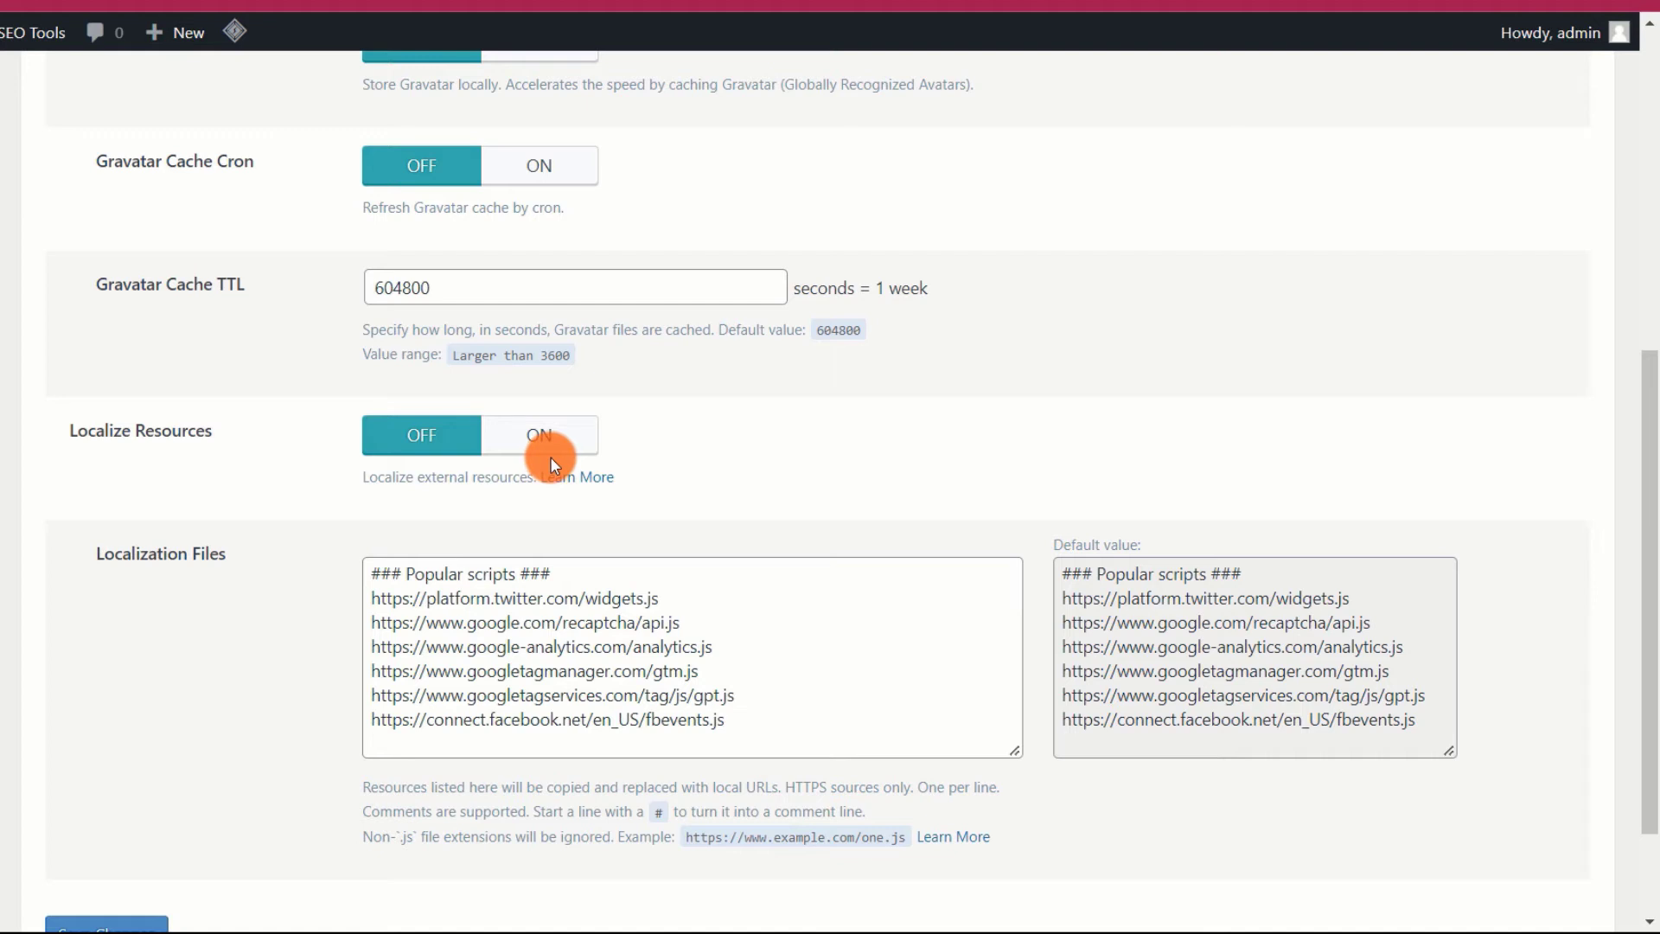
scroll(326, 467, "down", 2)
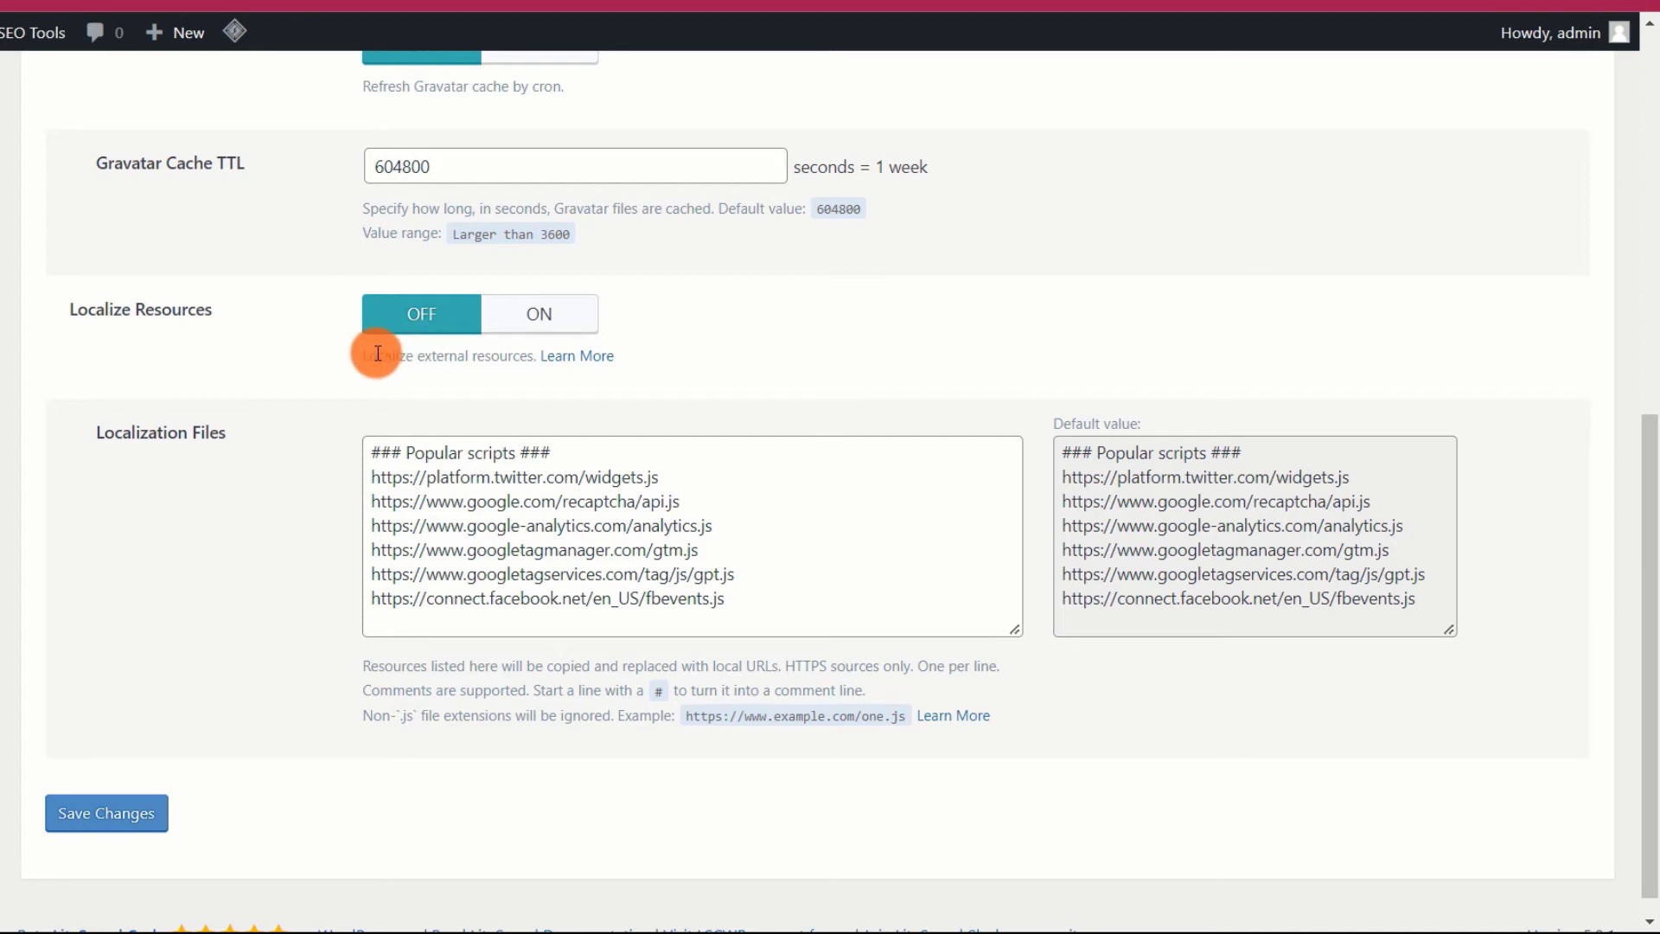
scroll(376, 354, "up", 2)
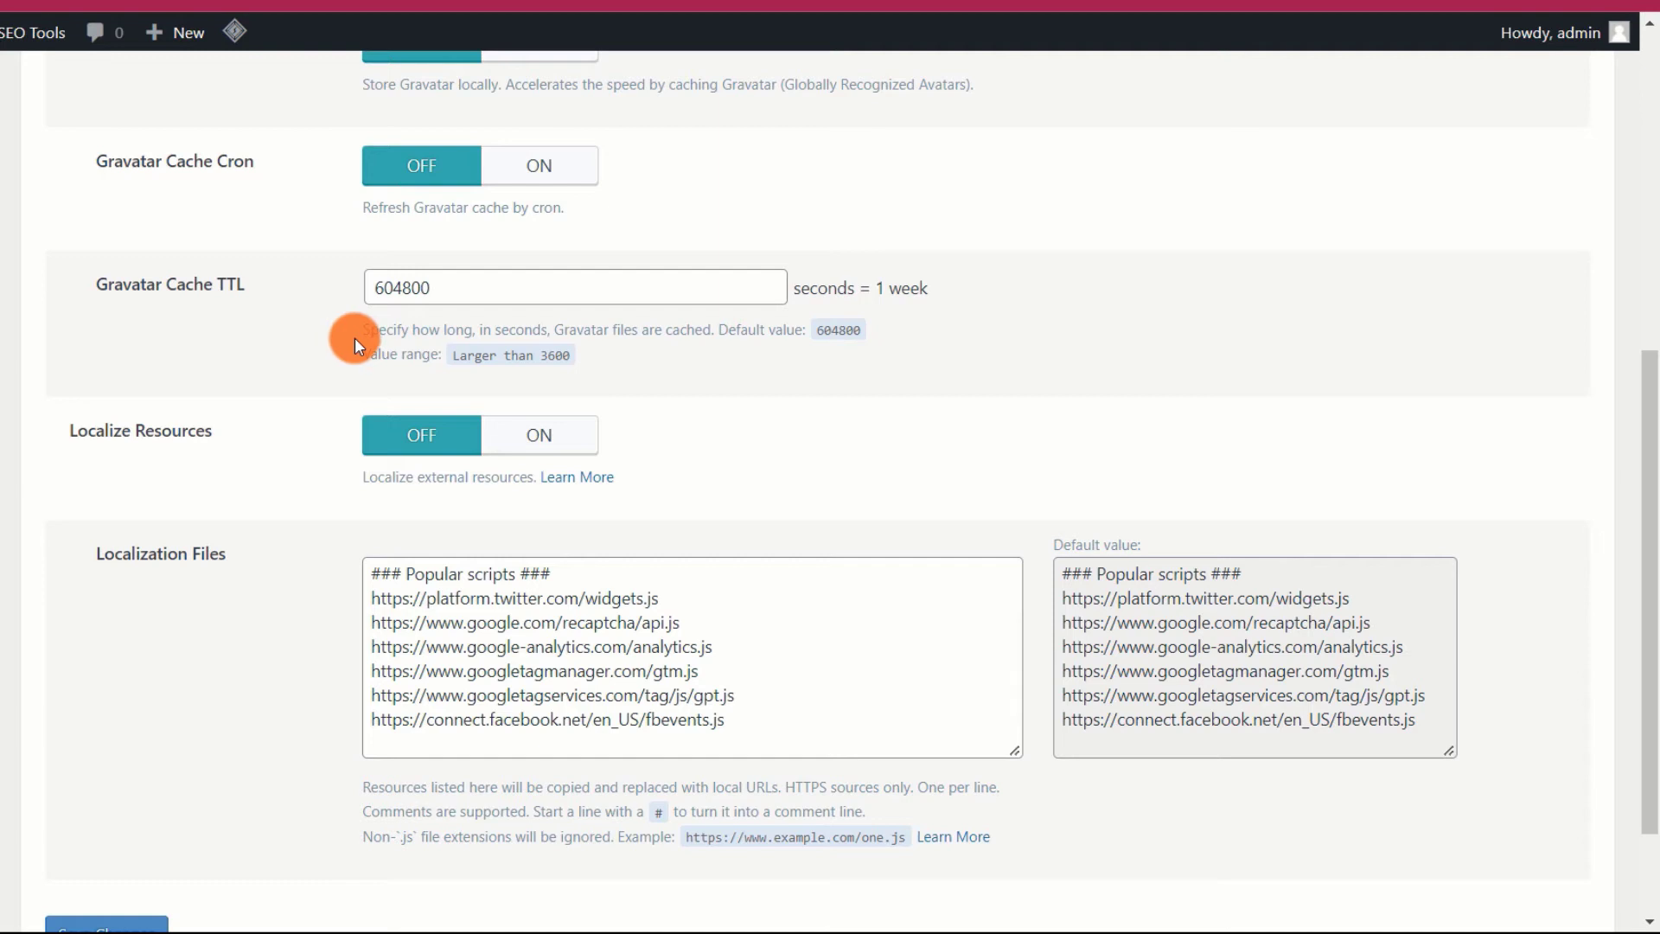
scroll(341, 417, "up", 10)
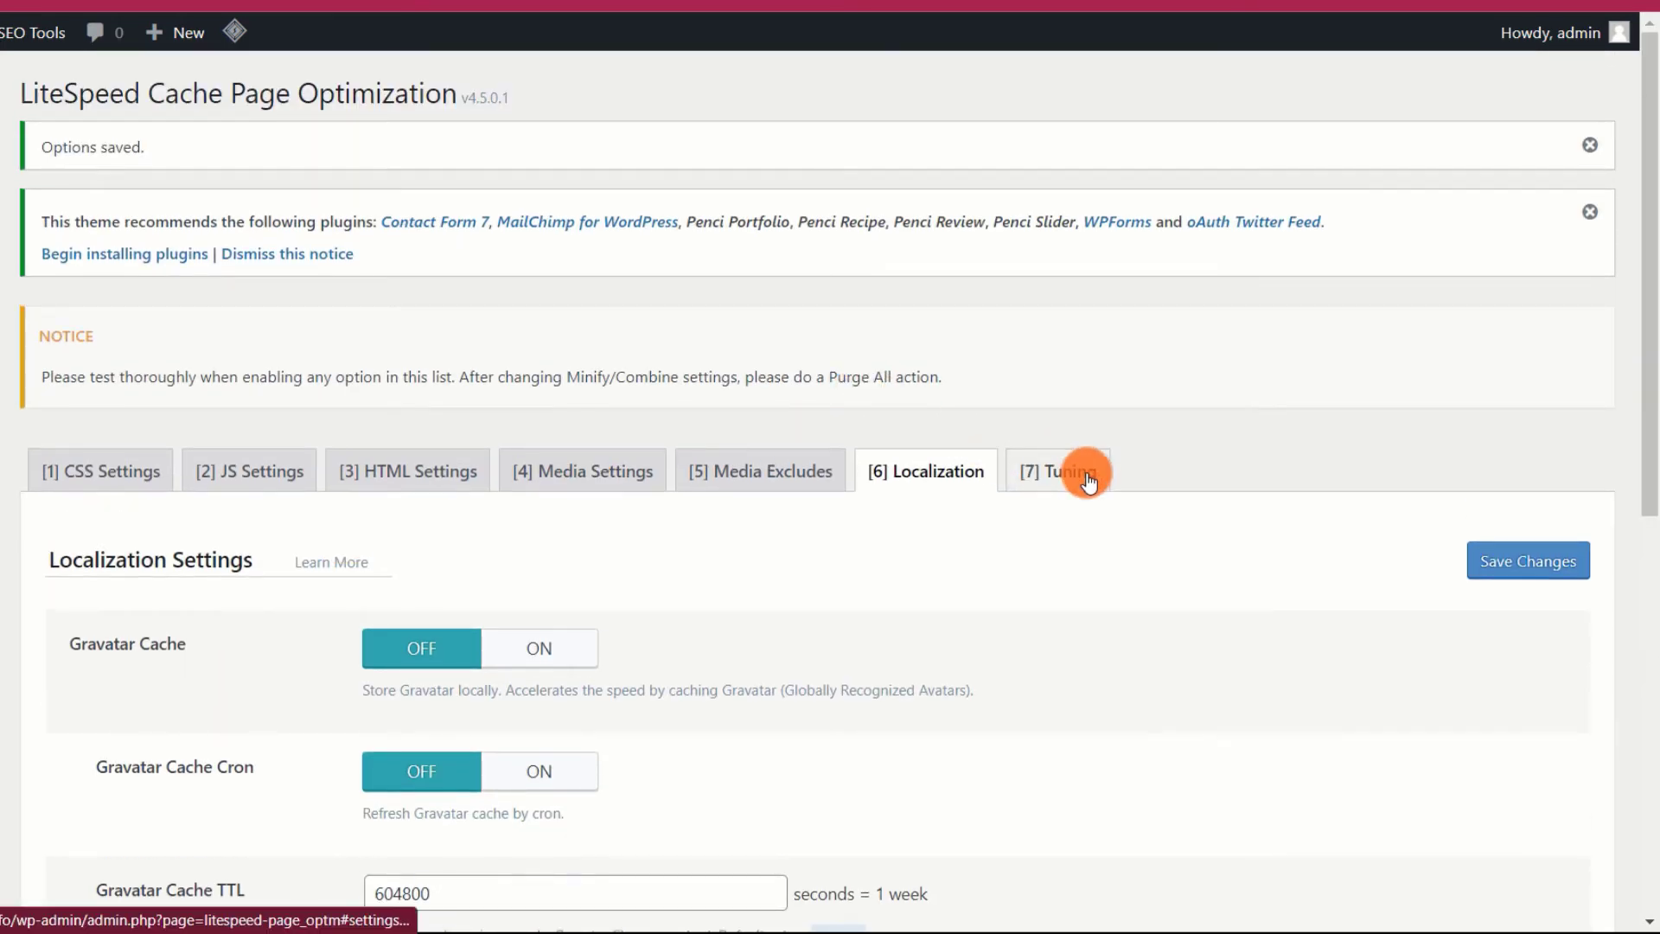
- Open the Tuning settings and examine the CSS Excludes and JS Excludes fields
left_click(1079, 481)
scroll(489, 444, "down", 6)
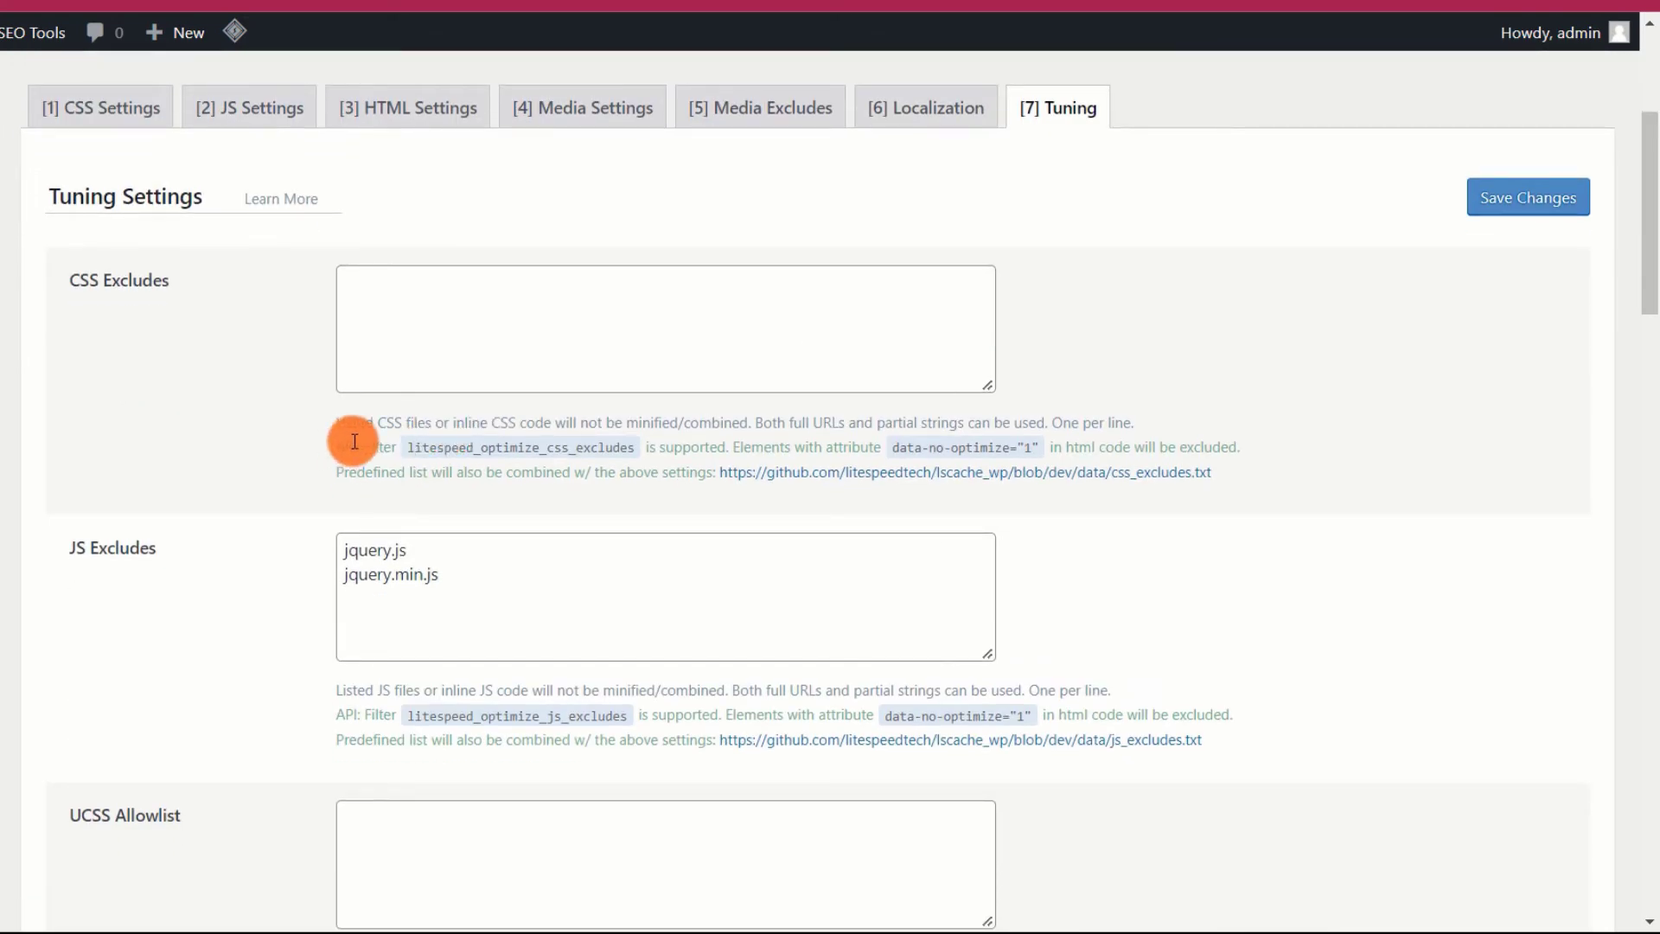
left_click_drag(185, 278, 43, 280)
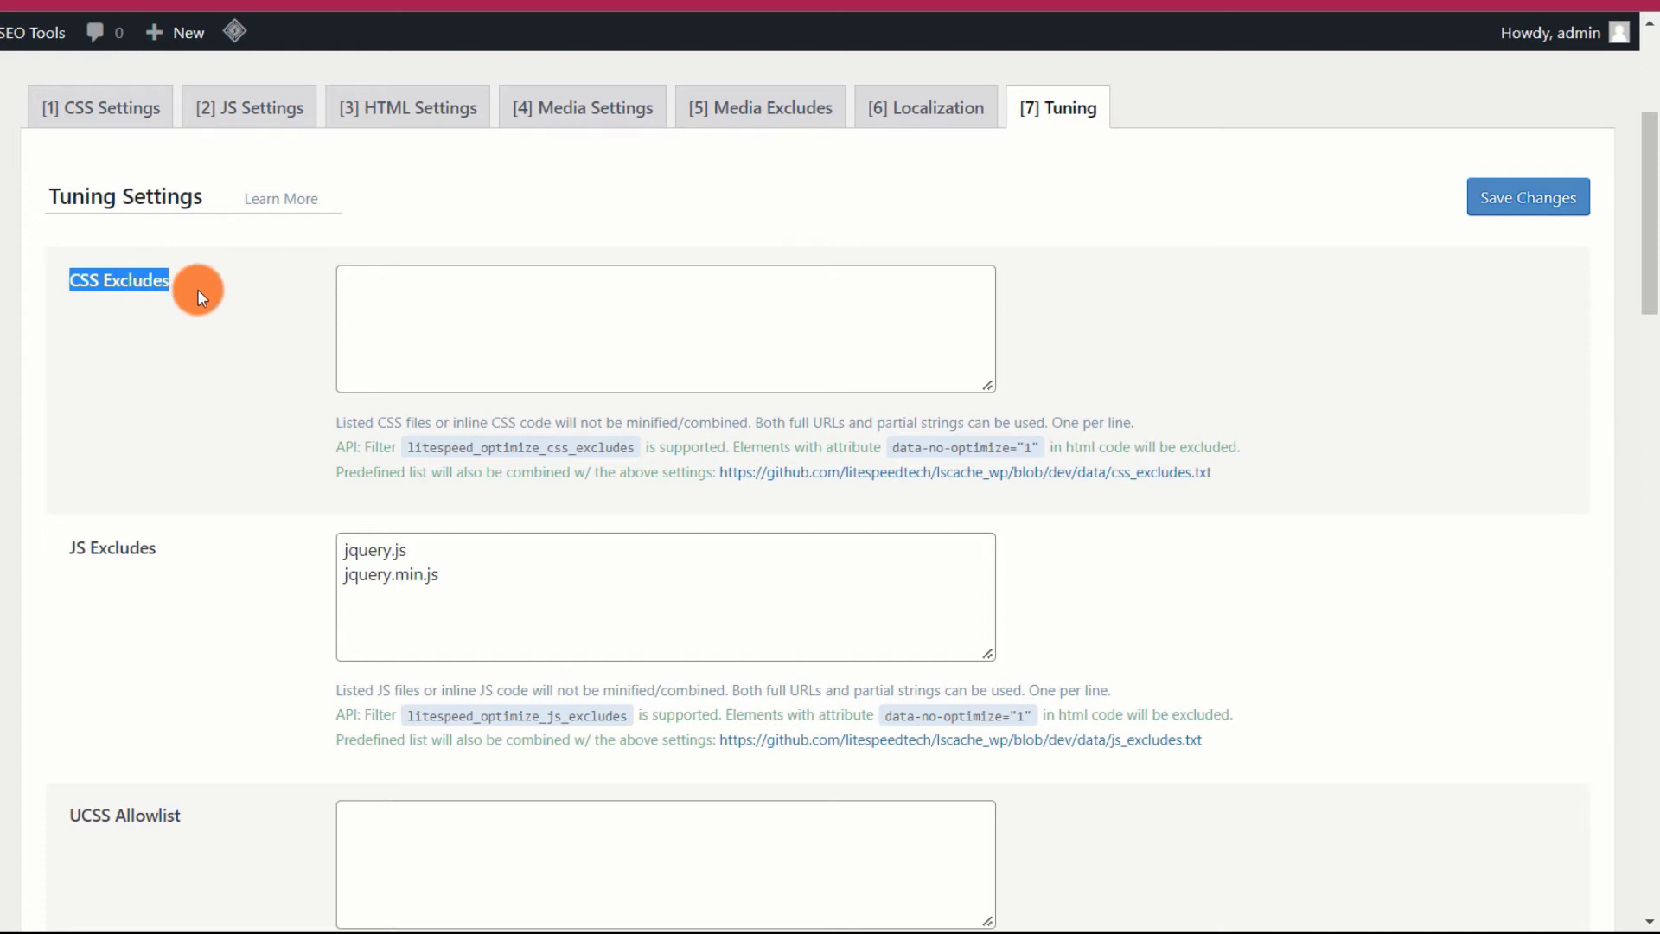
left_click(280, 303)
scroll(230, 441, "down", 2)
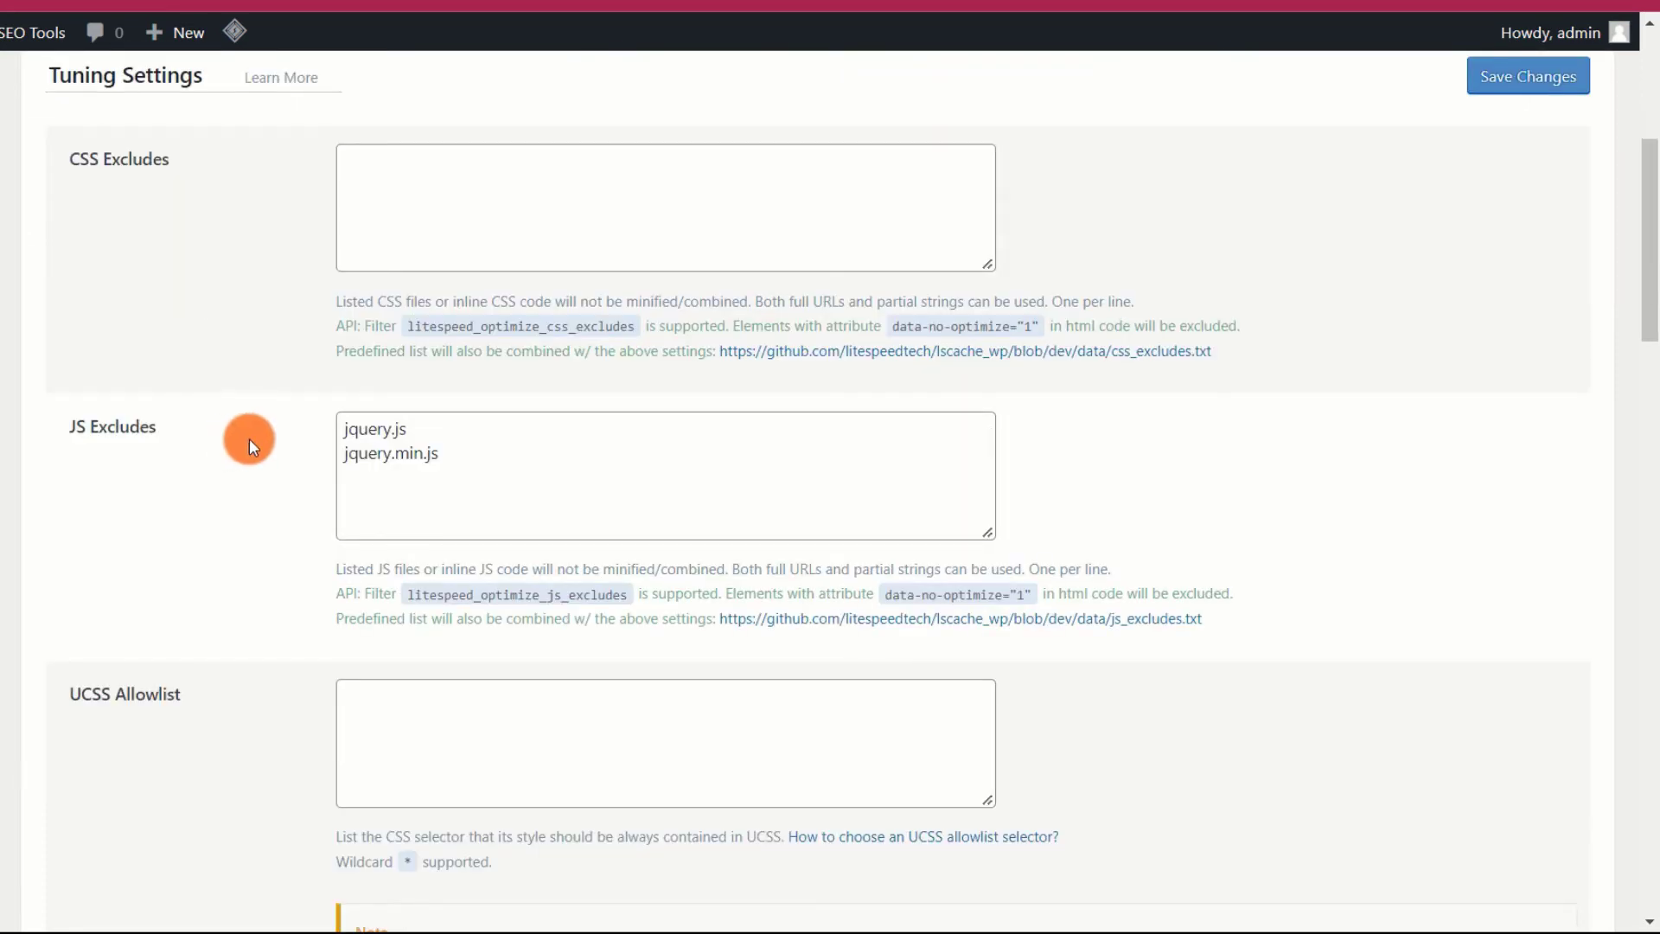
left_click(521, 453)
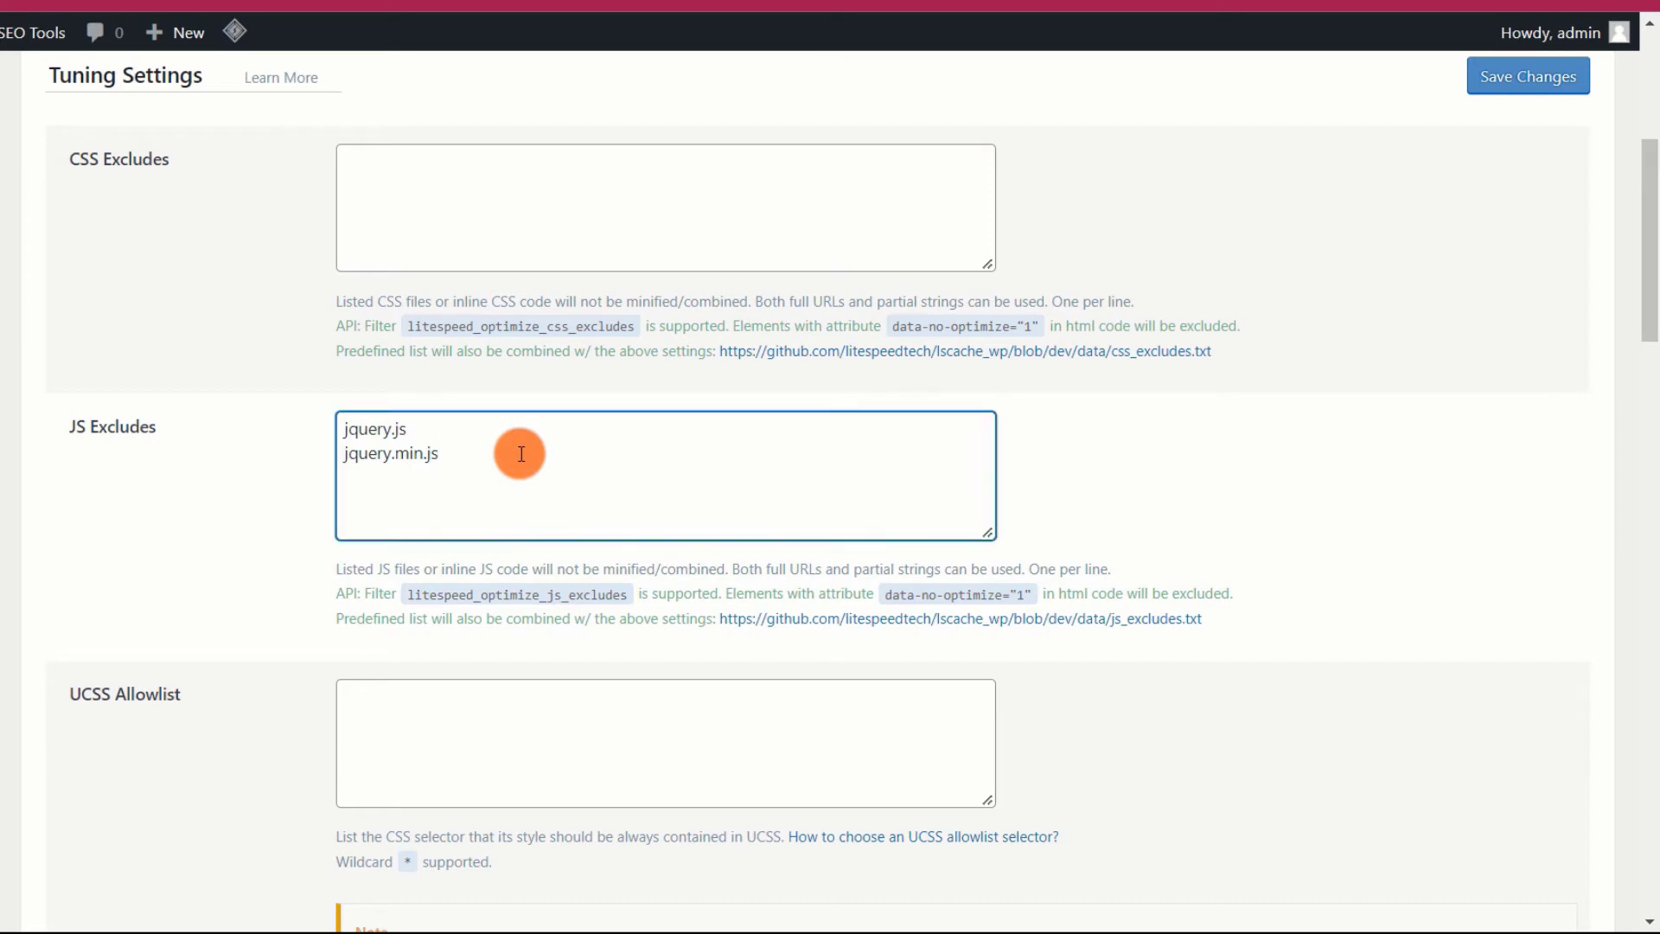
left_click_drag(459, 452, 185, 401)
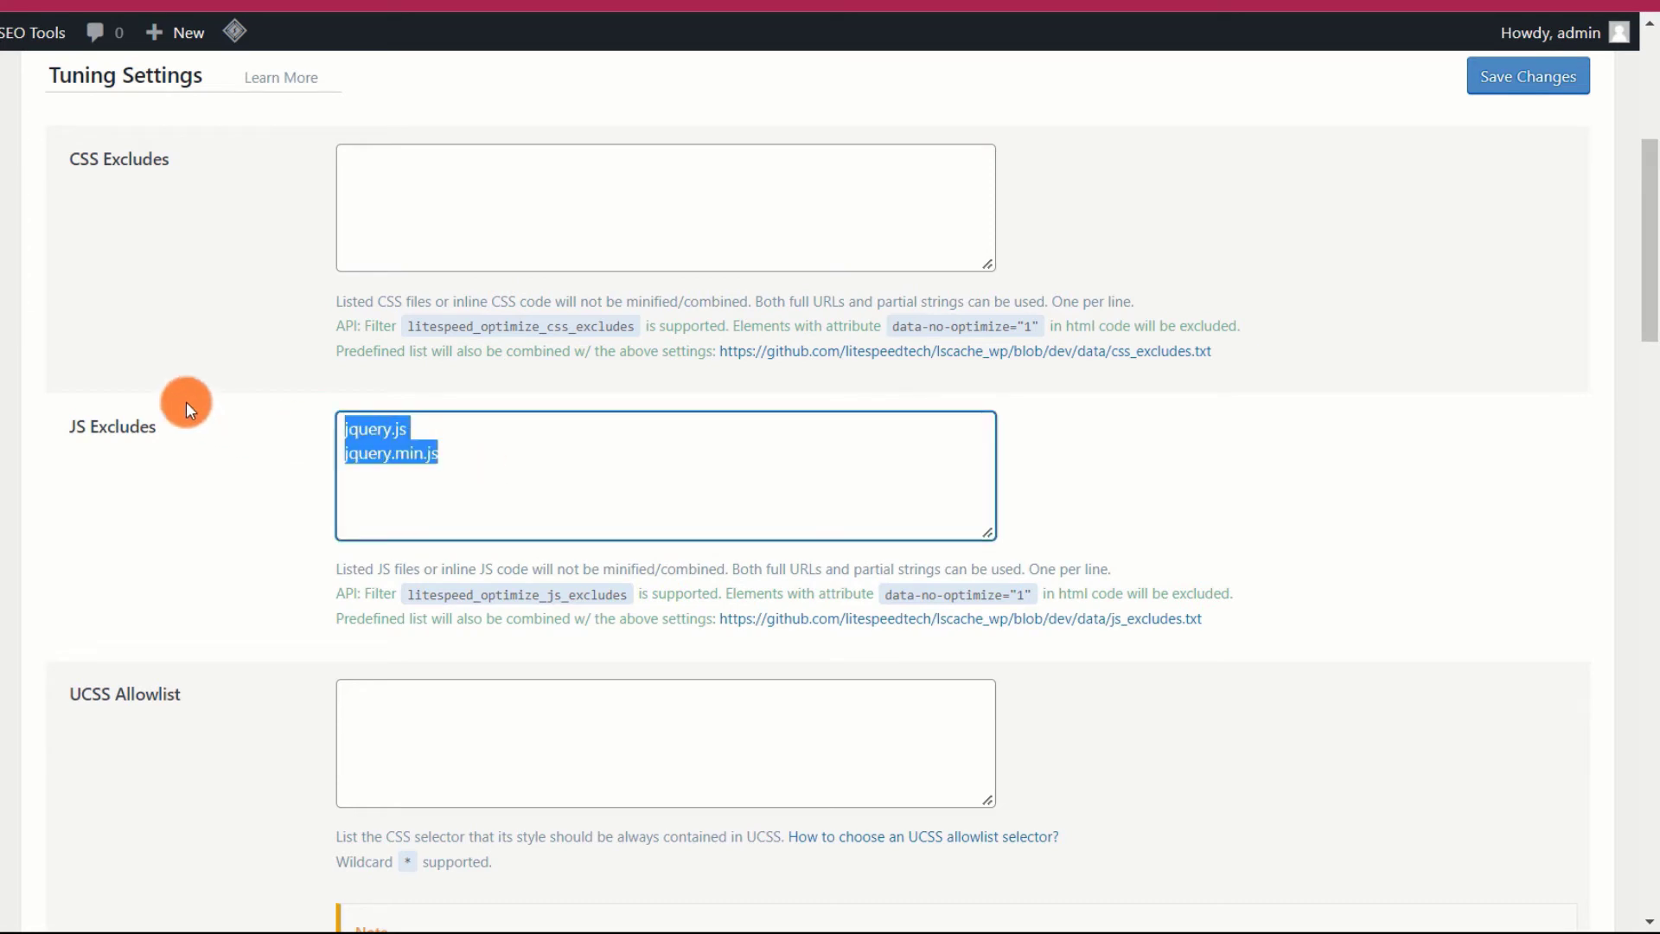
left_click(266, 402)
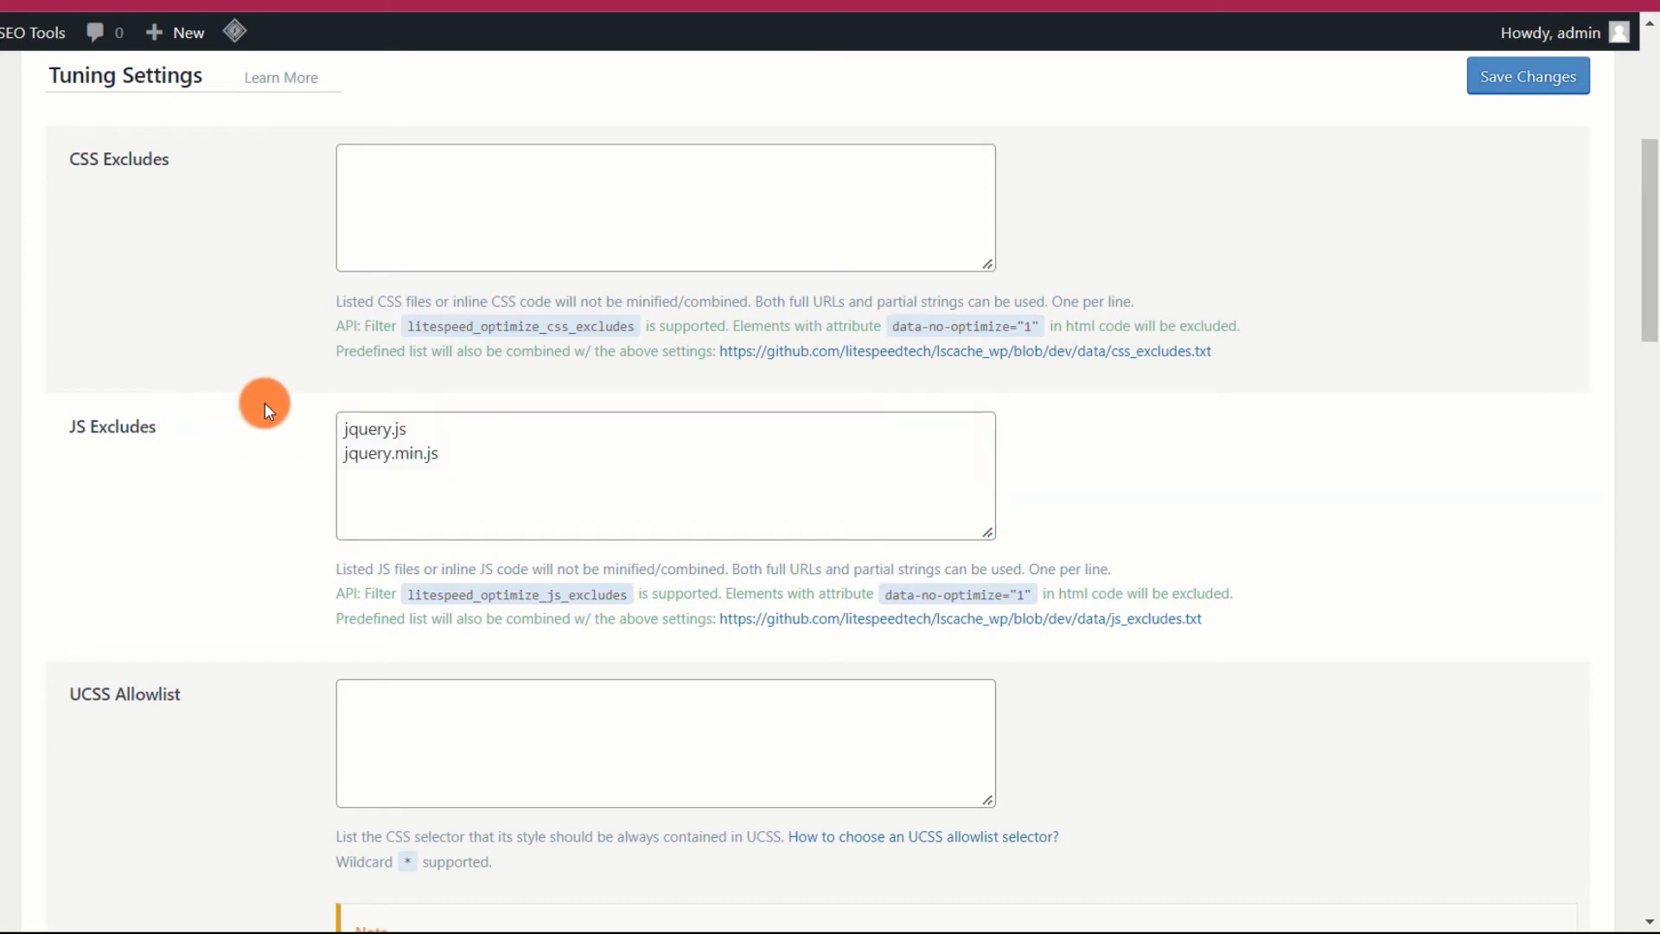
scroll(277, 433, "down", 2)
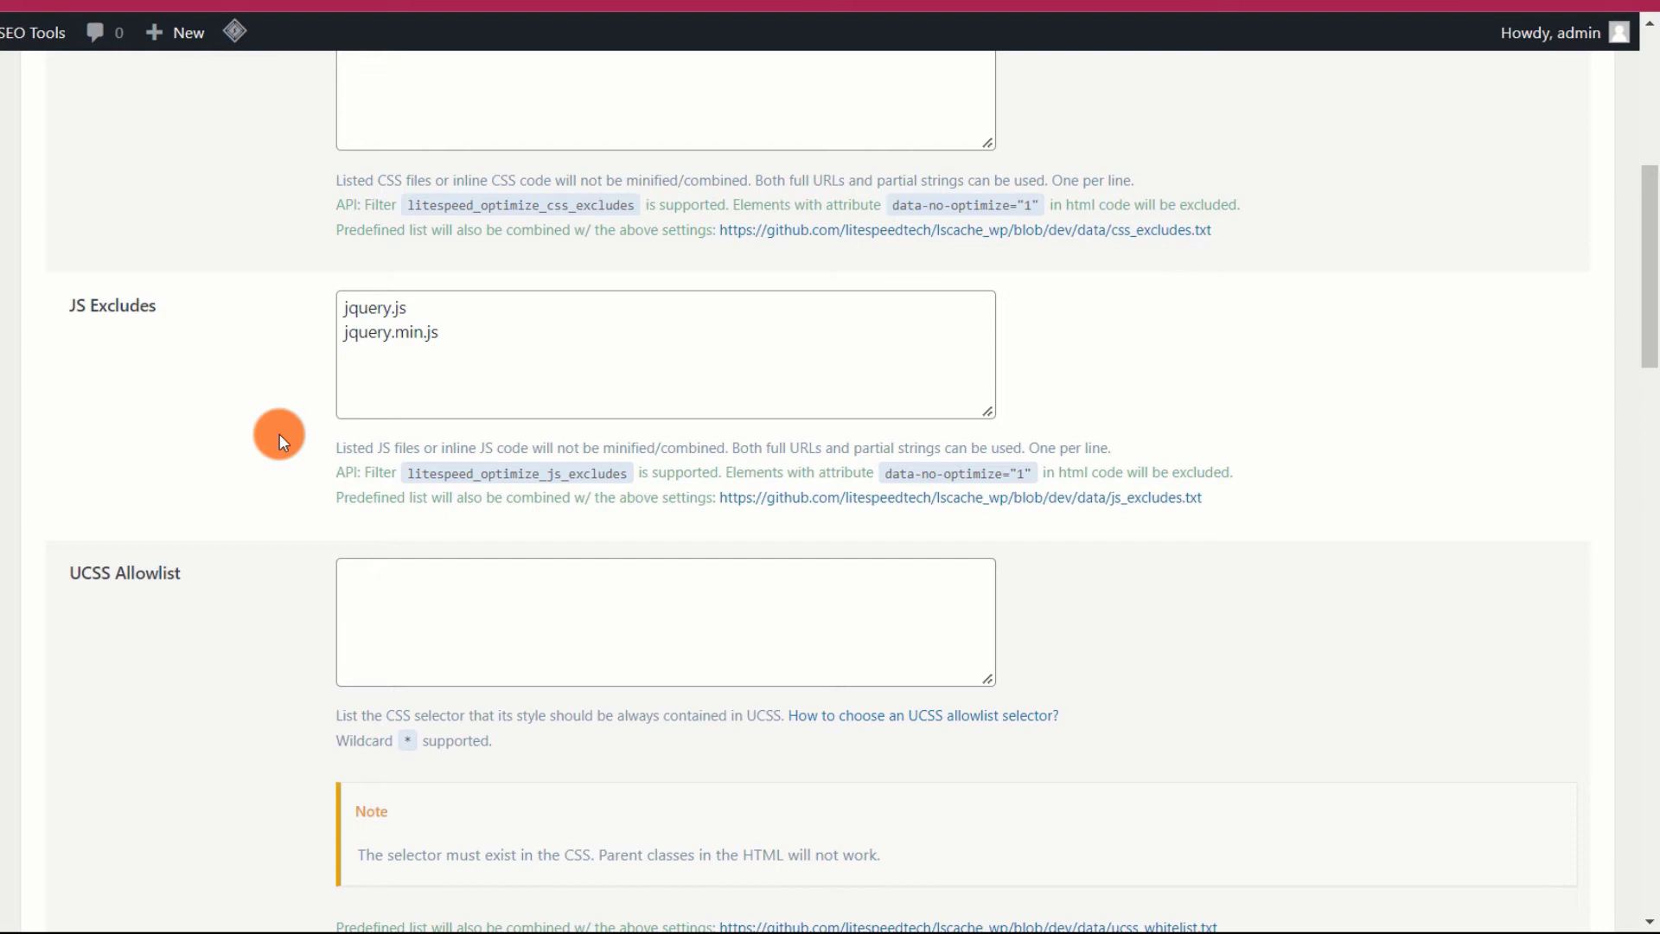
- Look over the Tuning options from UCSS Allowlist to Critical CSS Rules and place the cursor in the Critical CSS Rules field
scroll(279, 433, "down", 2)
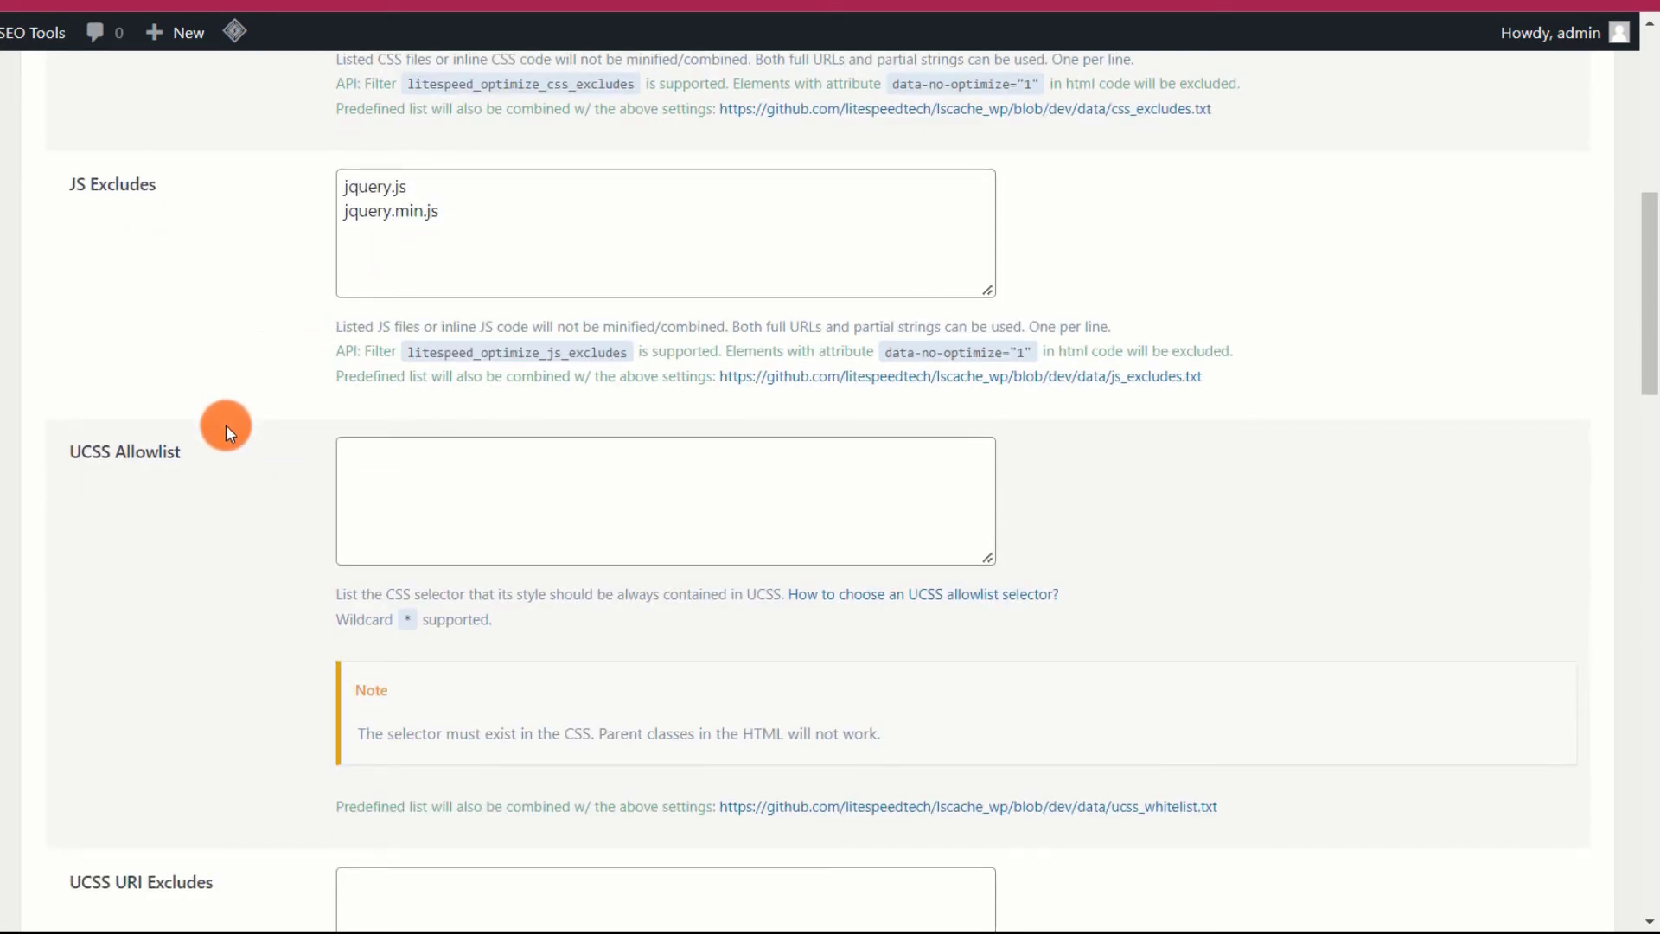
scroll(132, 707, "down", 20)
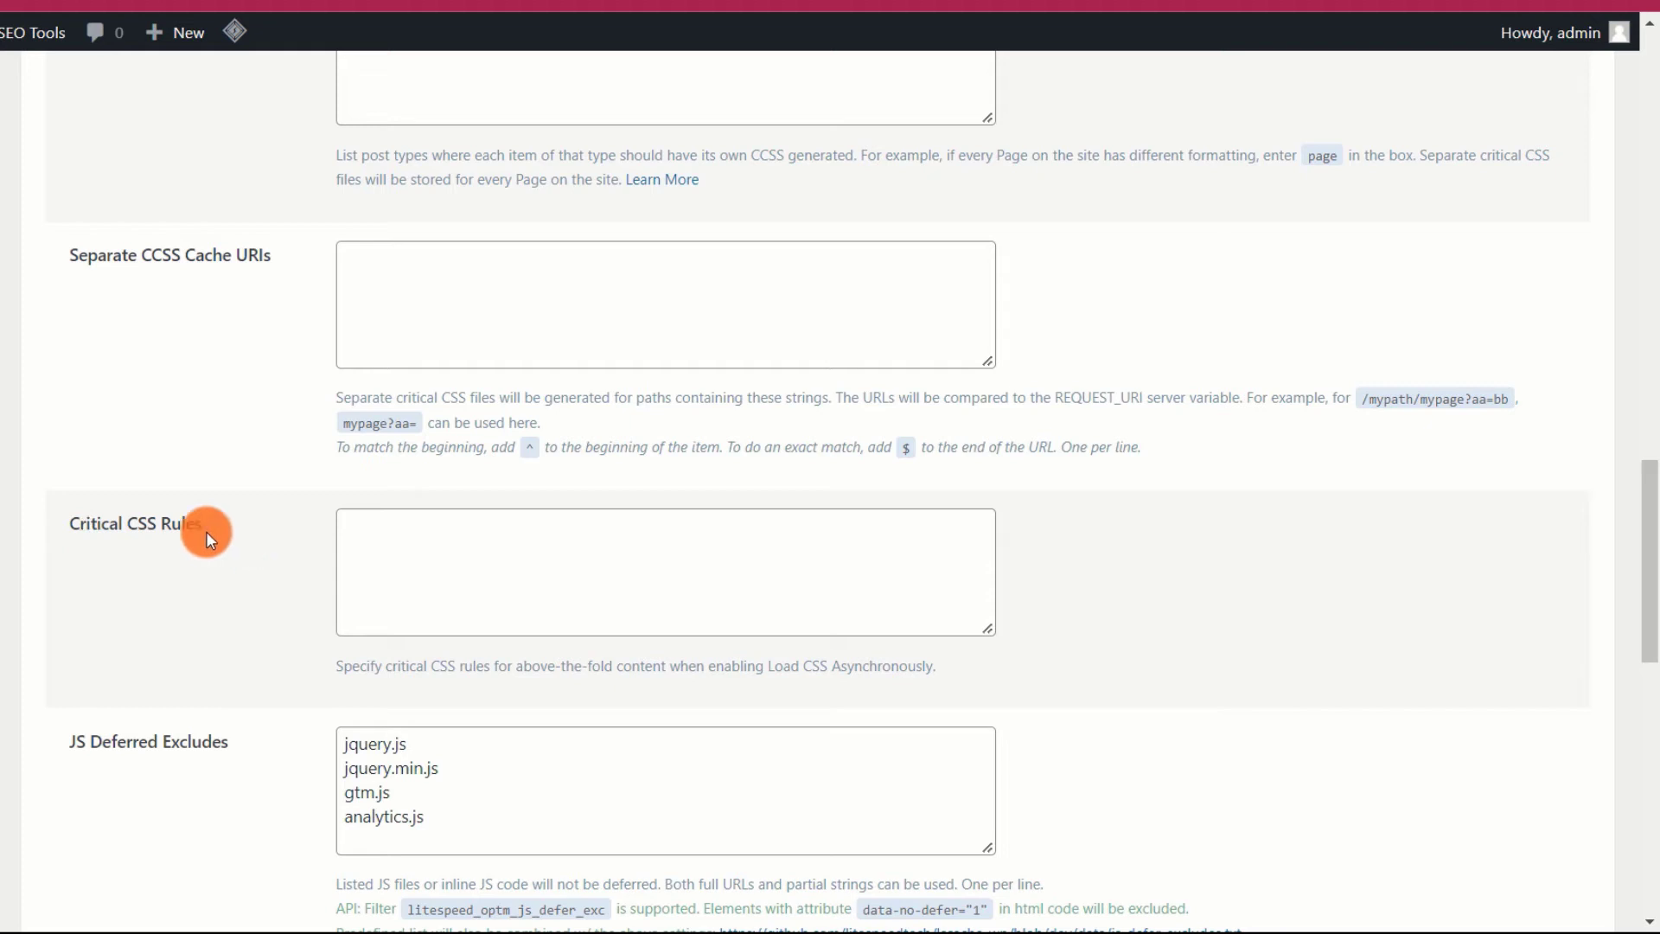
left_click_drag(206, 531, 55, 531)
left_click(262, 539)
left_click(376, 547)
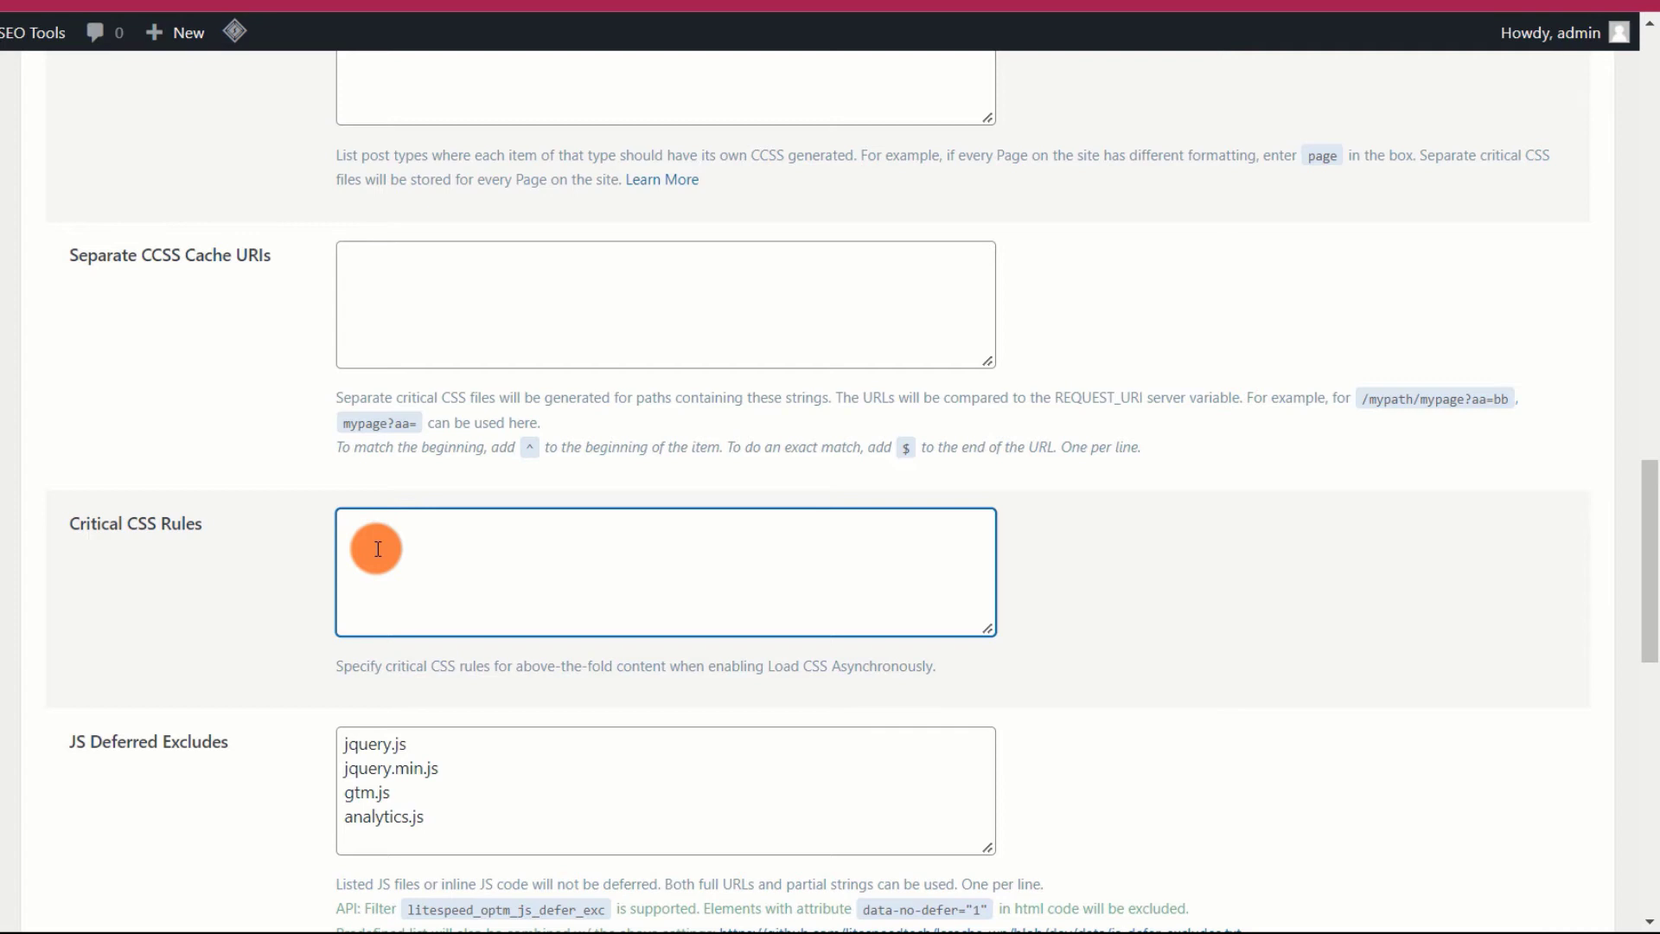
- Review the JS Deferred Excludes, Guest Mode JS Excludes and URI Excludes fields in the Tuning settings
scroll(341, 583, "down", 3)
left_click_drag(449, 570, 303, 474)
left_click(268, 517)
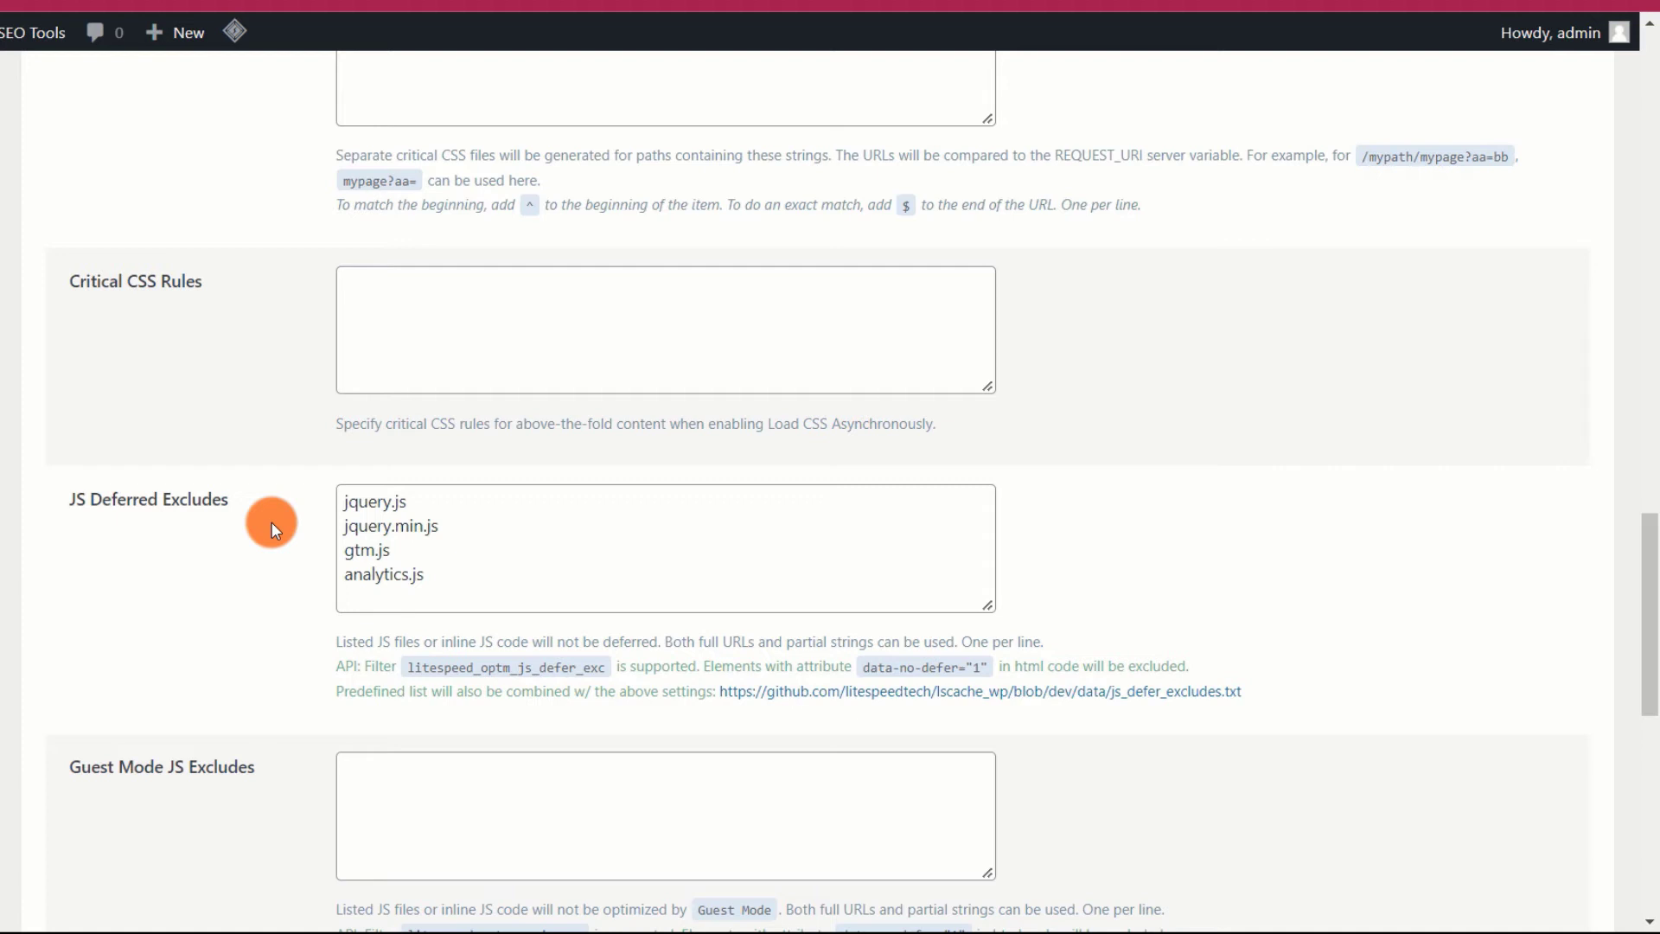
scroll(272, 521, "down", 4)
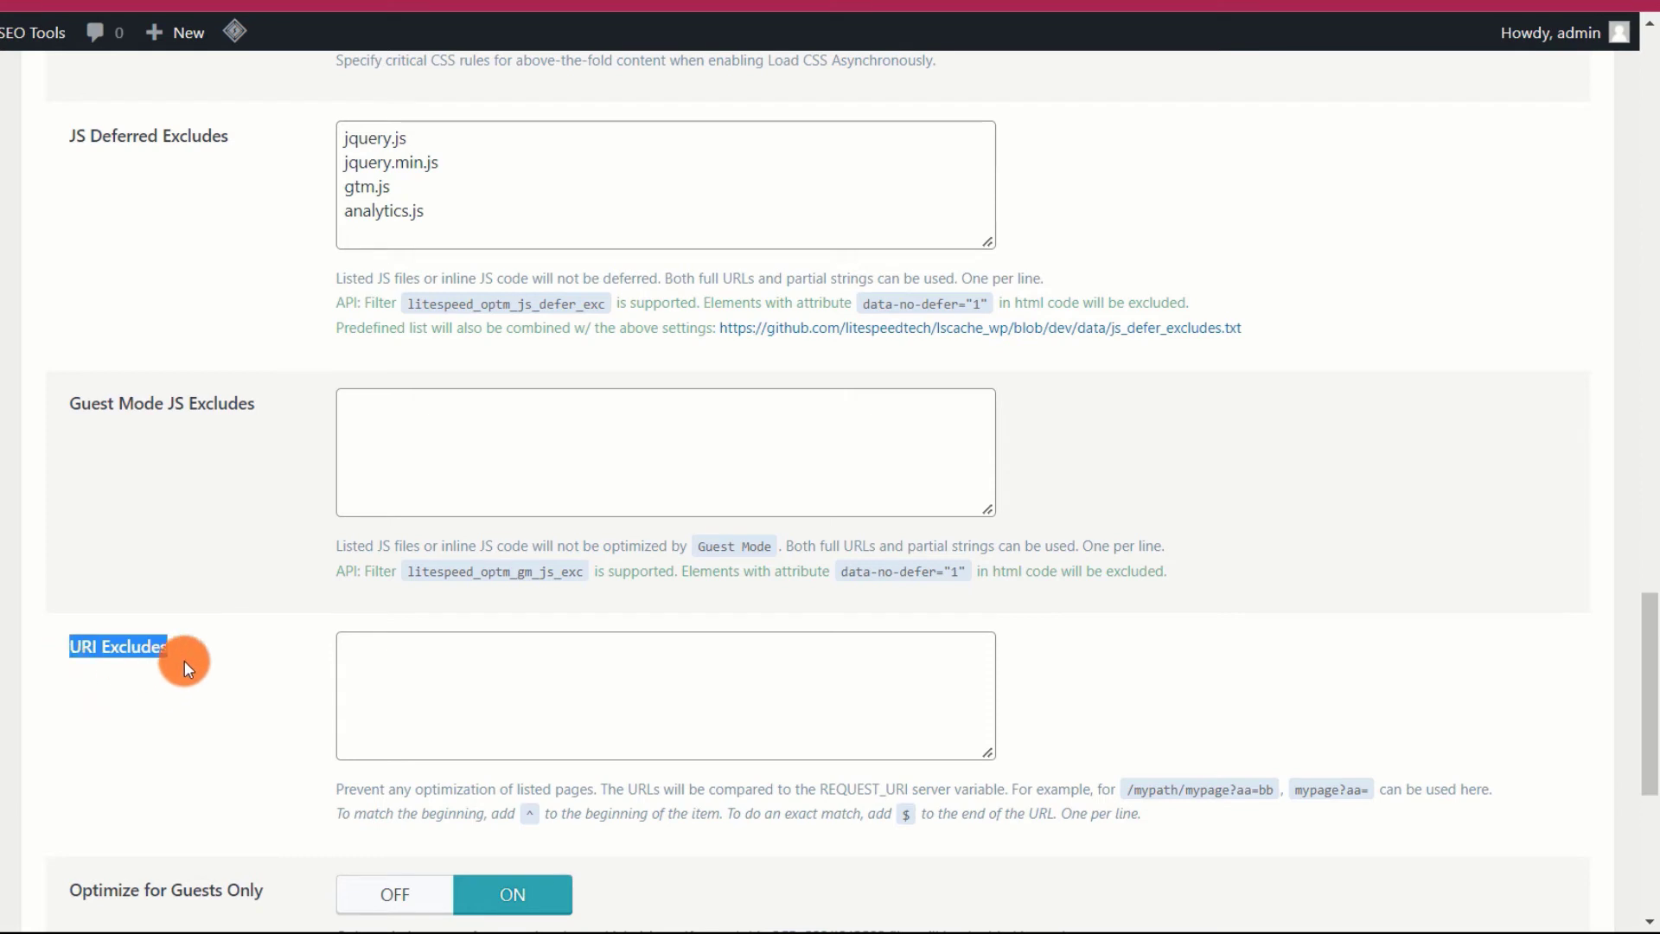
left_click(184, 660)
scroll(232, 652, "down", 1)
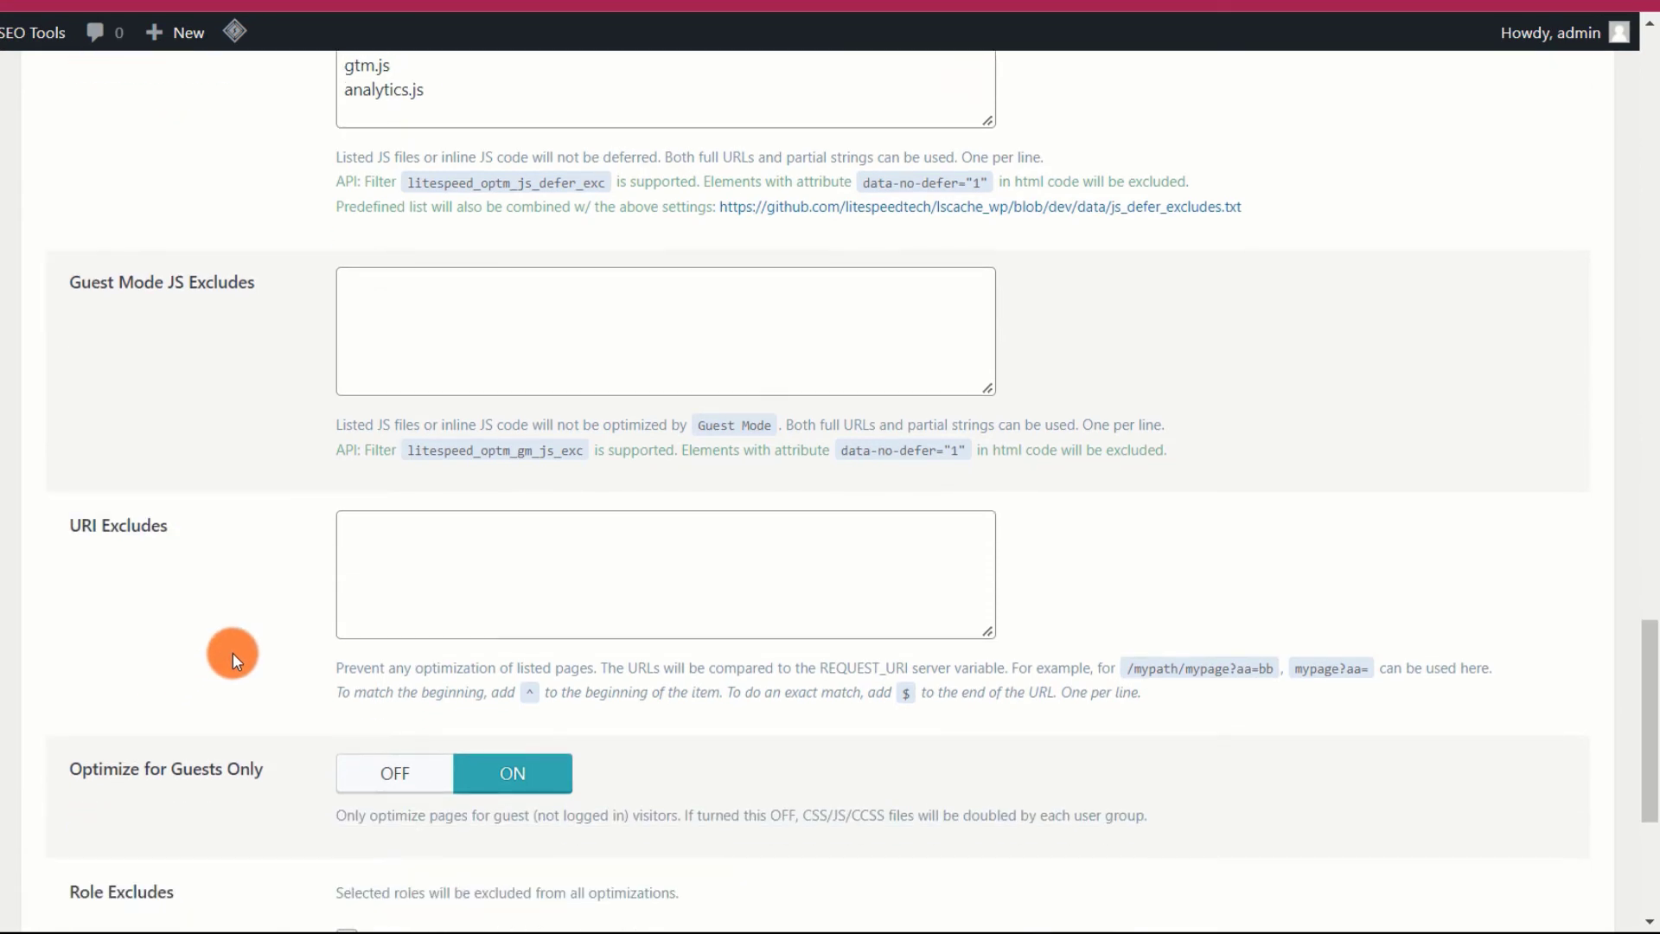
- Examine the Optimize for Guests Only and Role Excludes options at the end of the Tuning settings
scroll(232, 657, "down", 2)
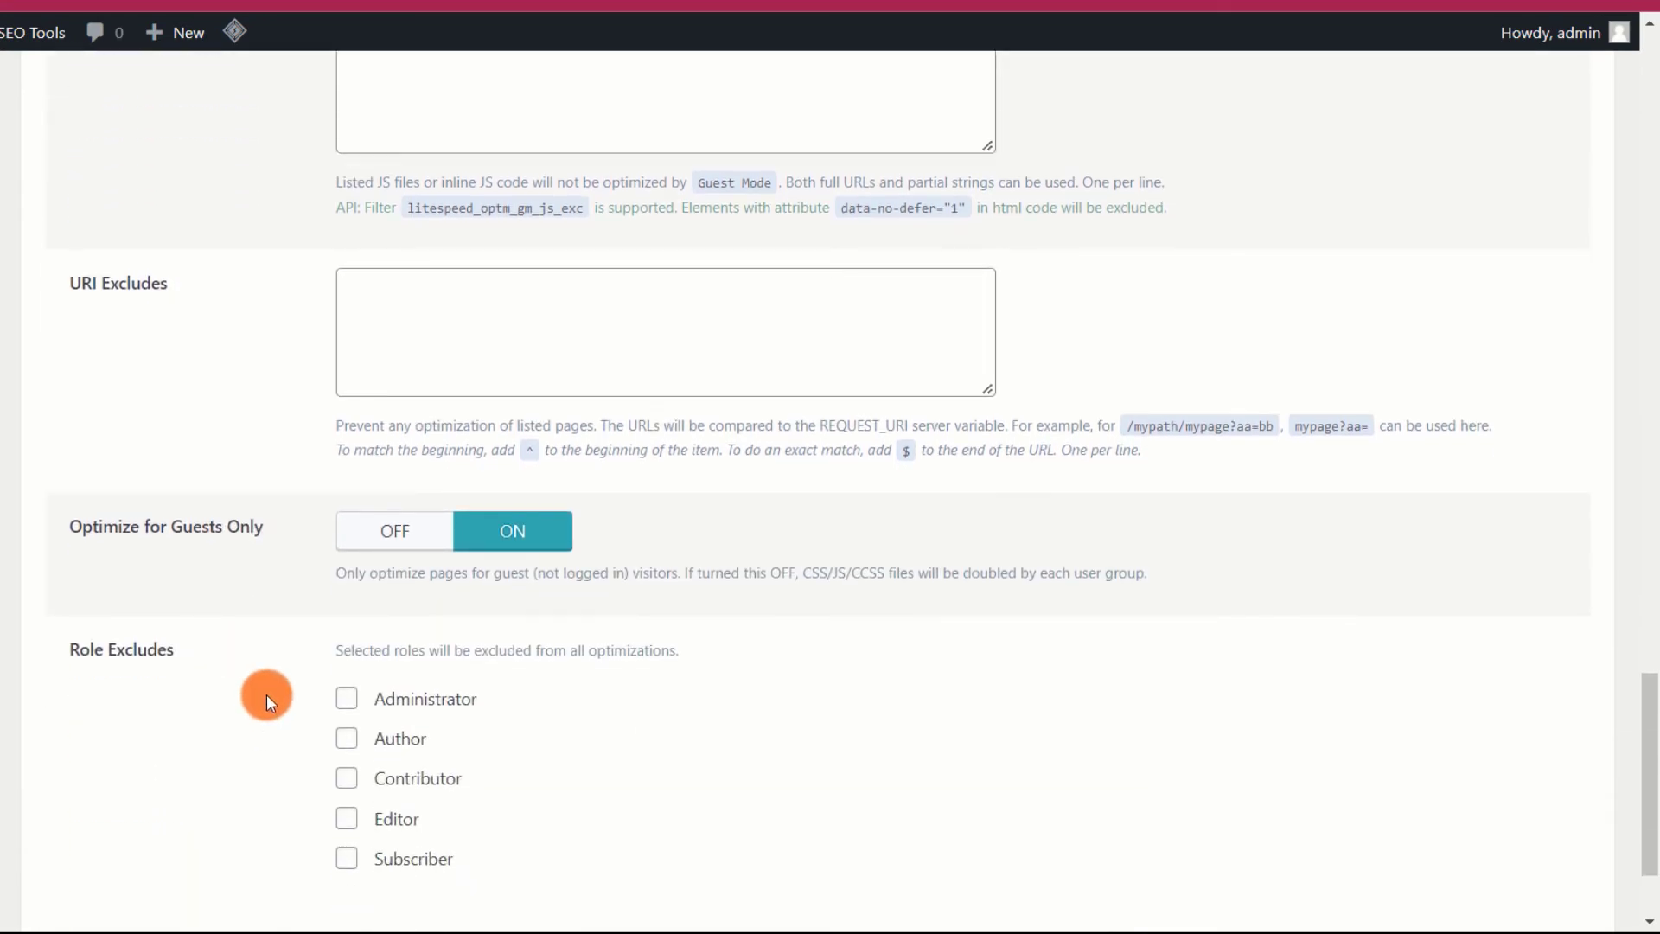
left_click_drag(180, 650, 65, 650)
left_click(223, 659)
scroll(263, 661, "down", 2)
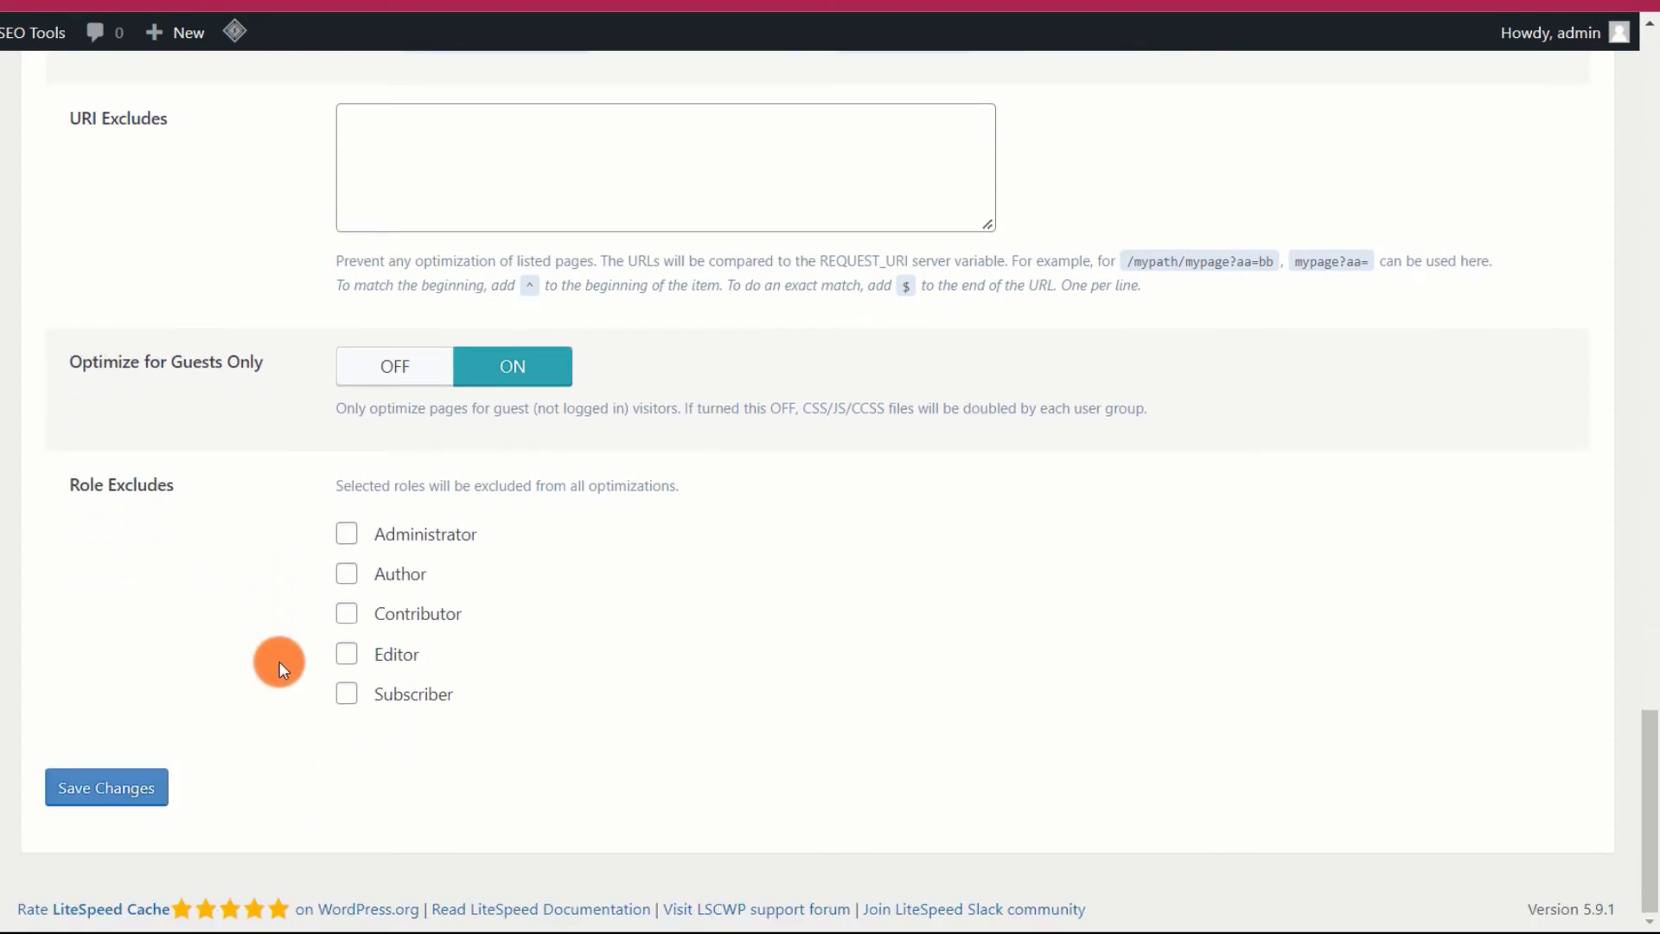
scroll(281, 662, "up", 2)
scroll(137, 693, "down", 1)
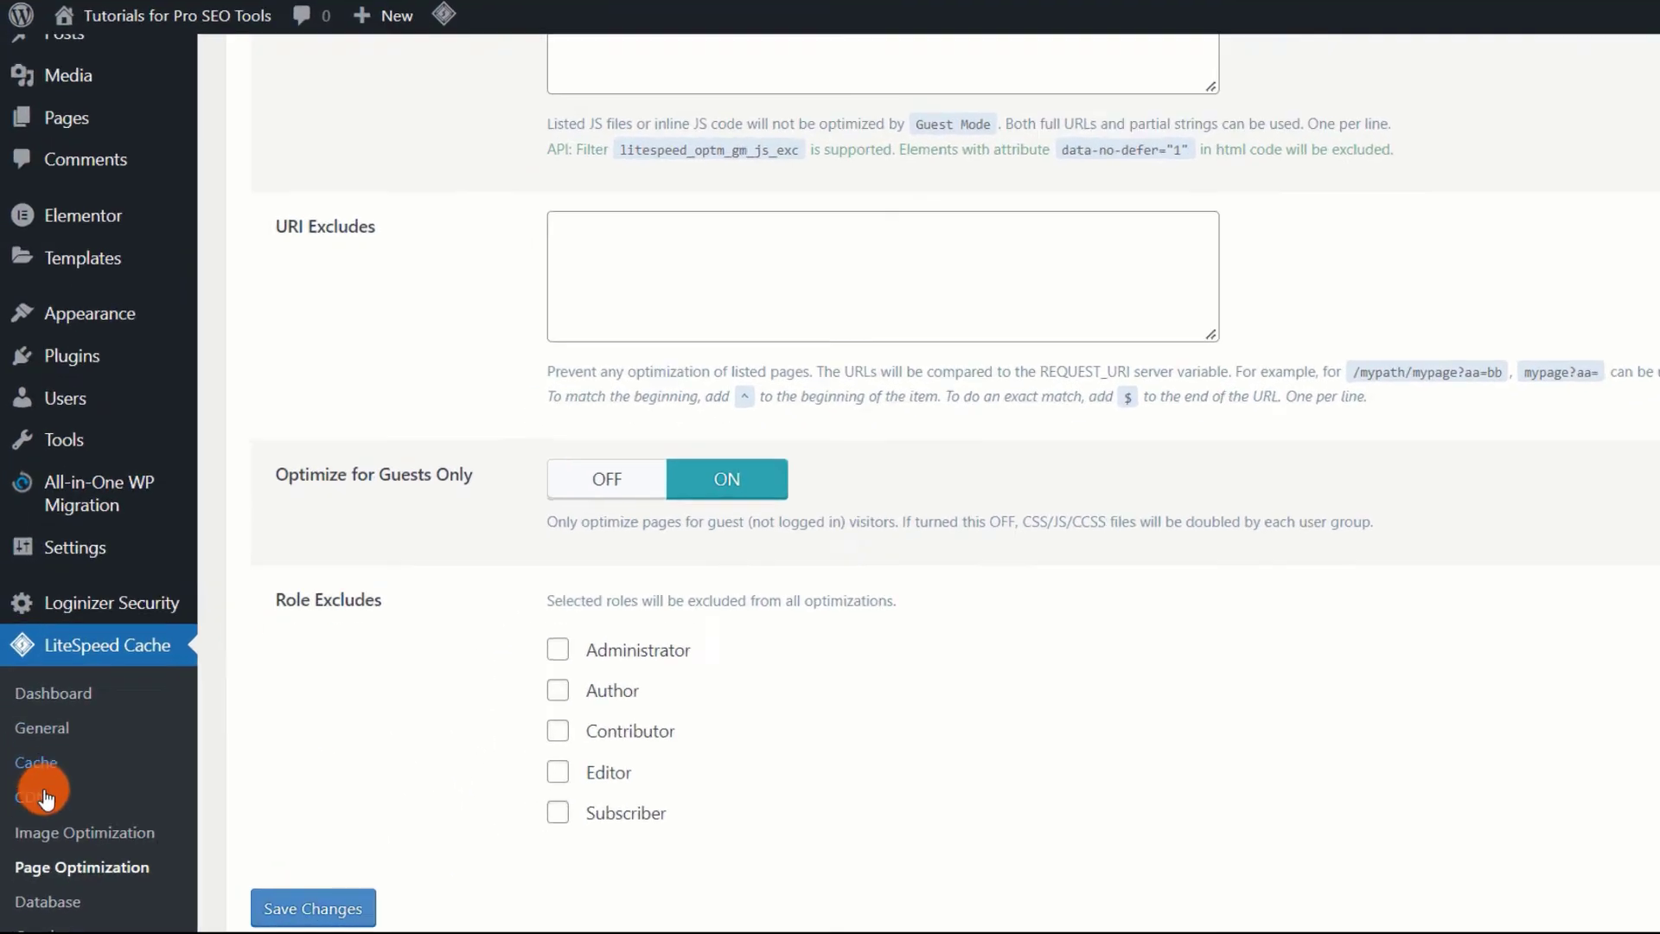
- Open LiteSpeed Cache's CDN settings, consult the QUIC.cloud website and turn QUIC.cloud CDN ON
left_click(63, 722)
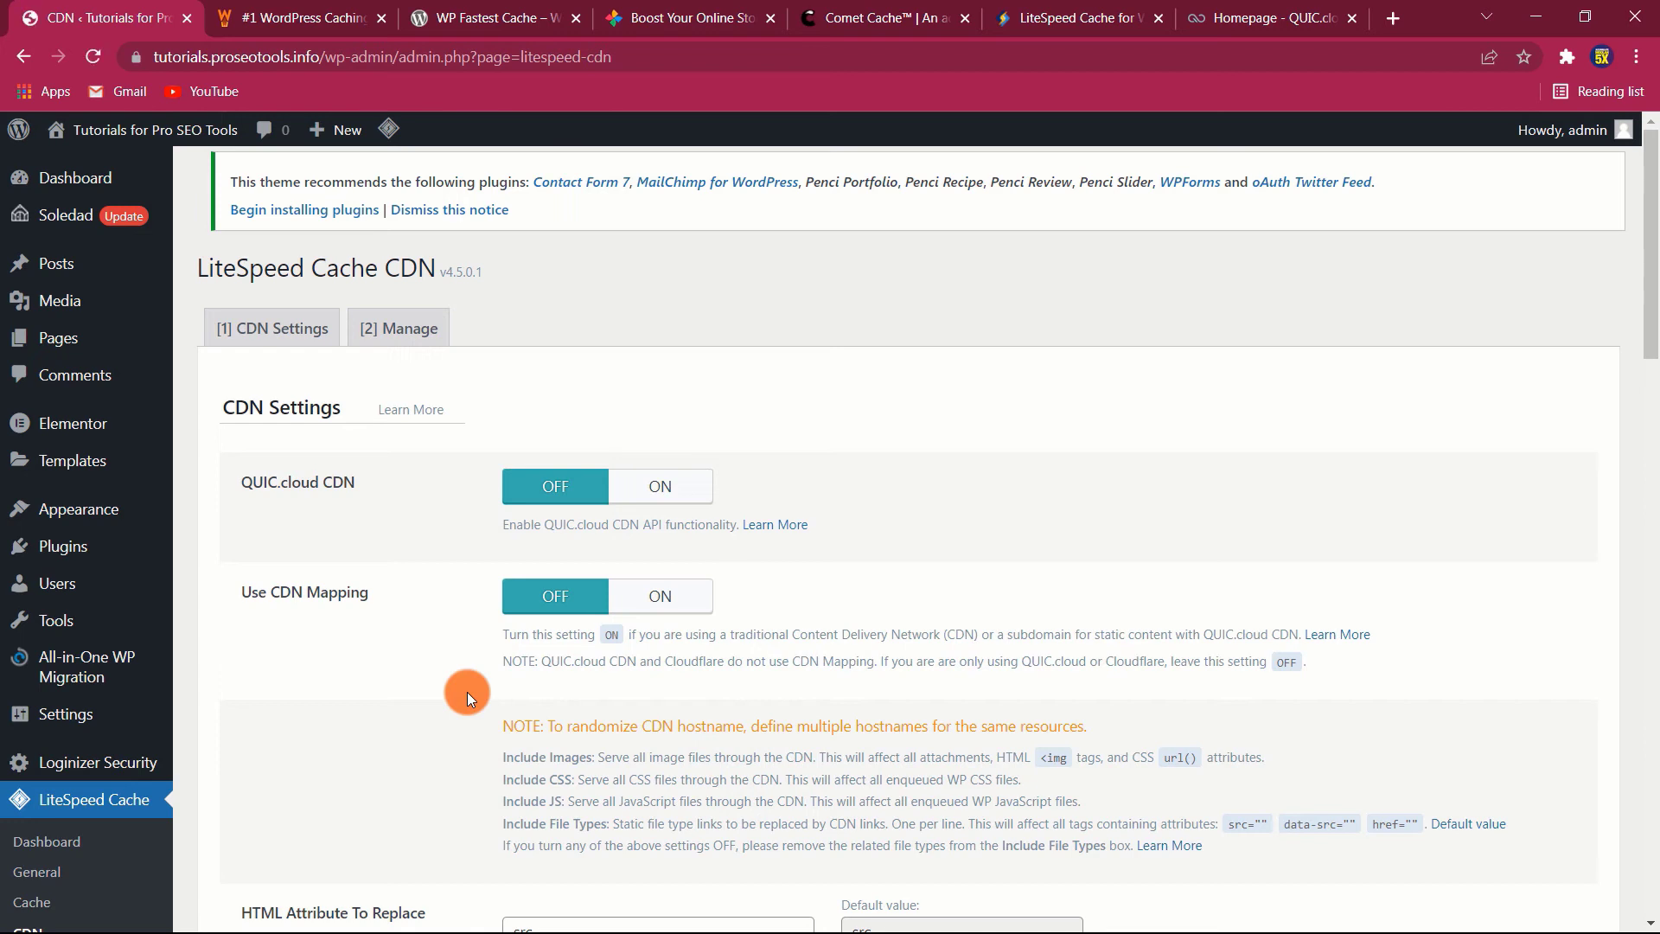
left_click(659, 493)
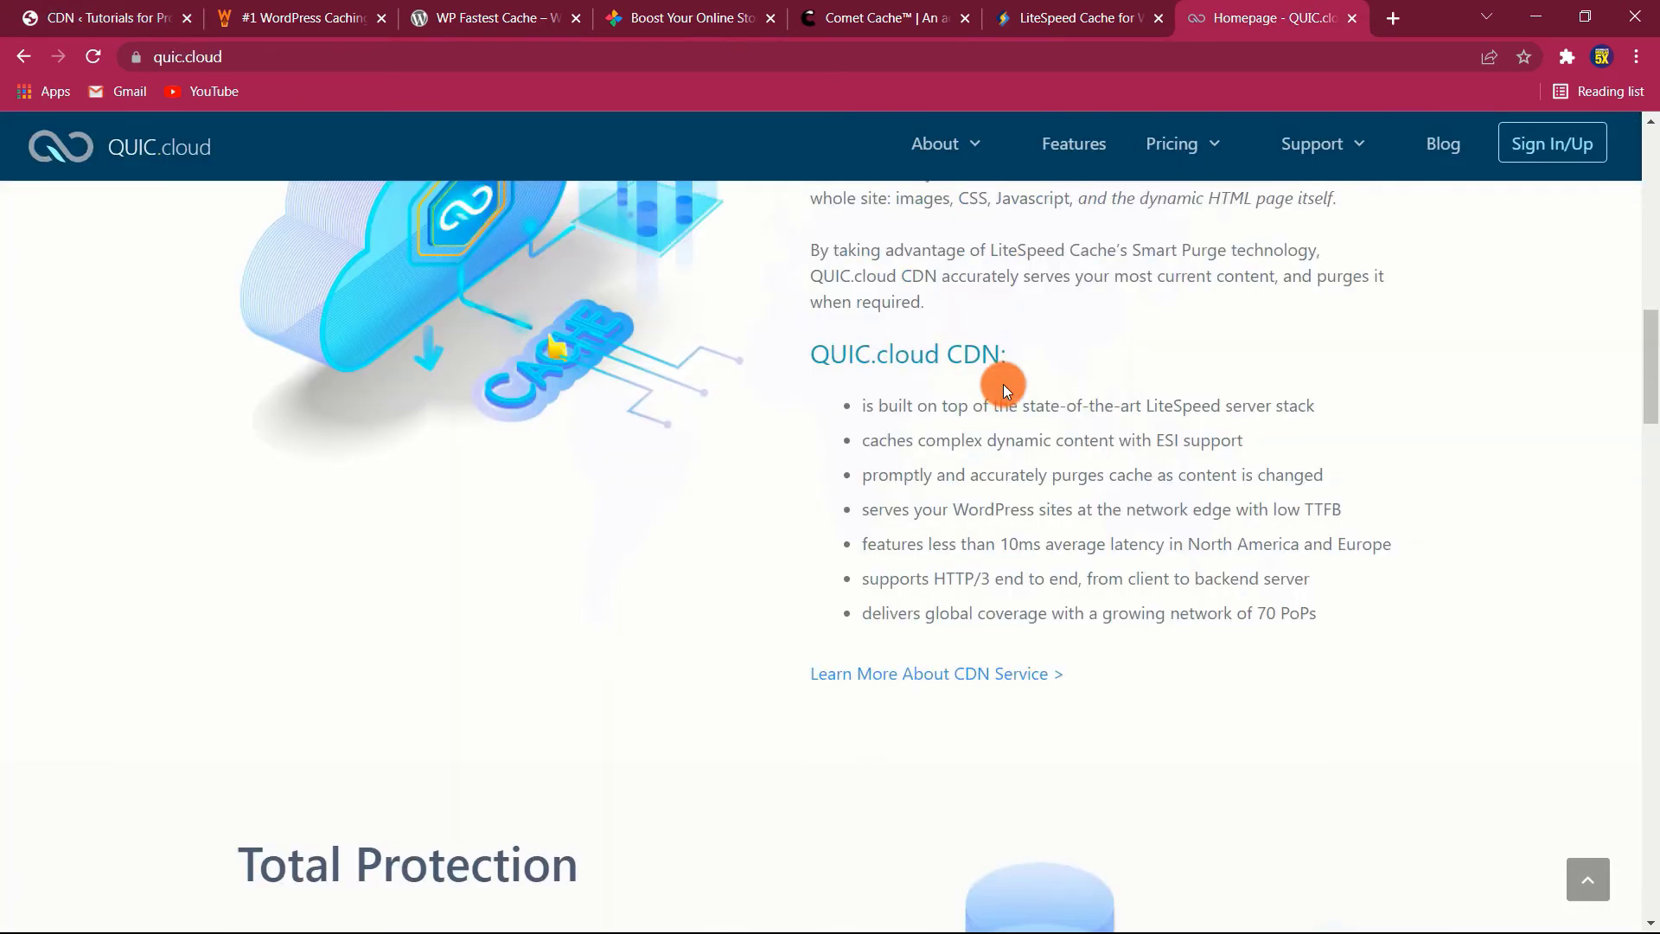
scroll(1003, 384, "up", 12)
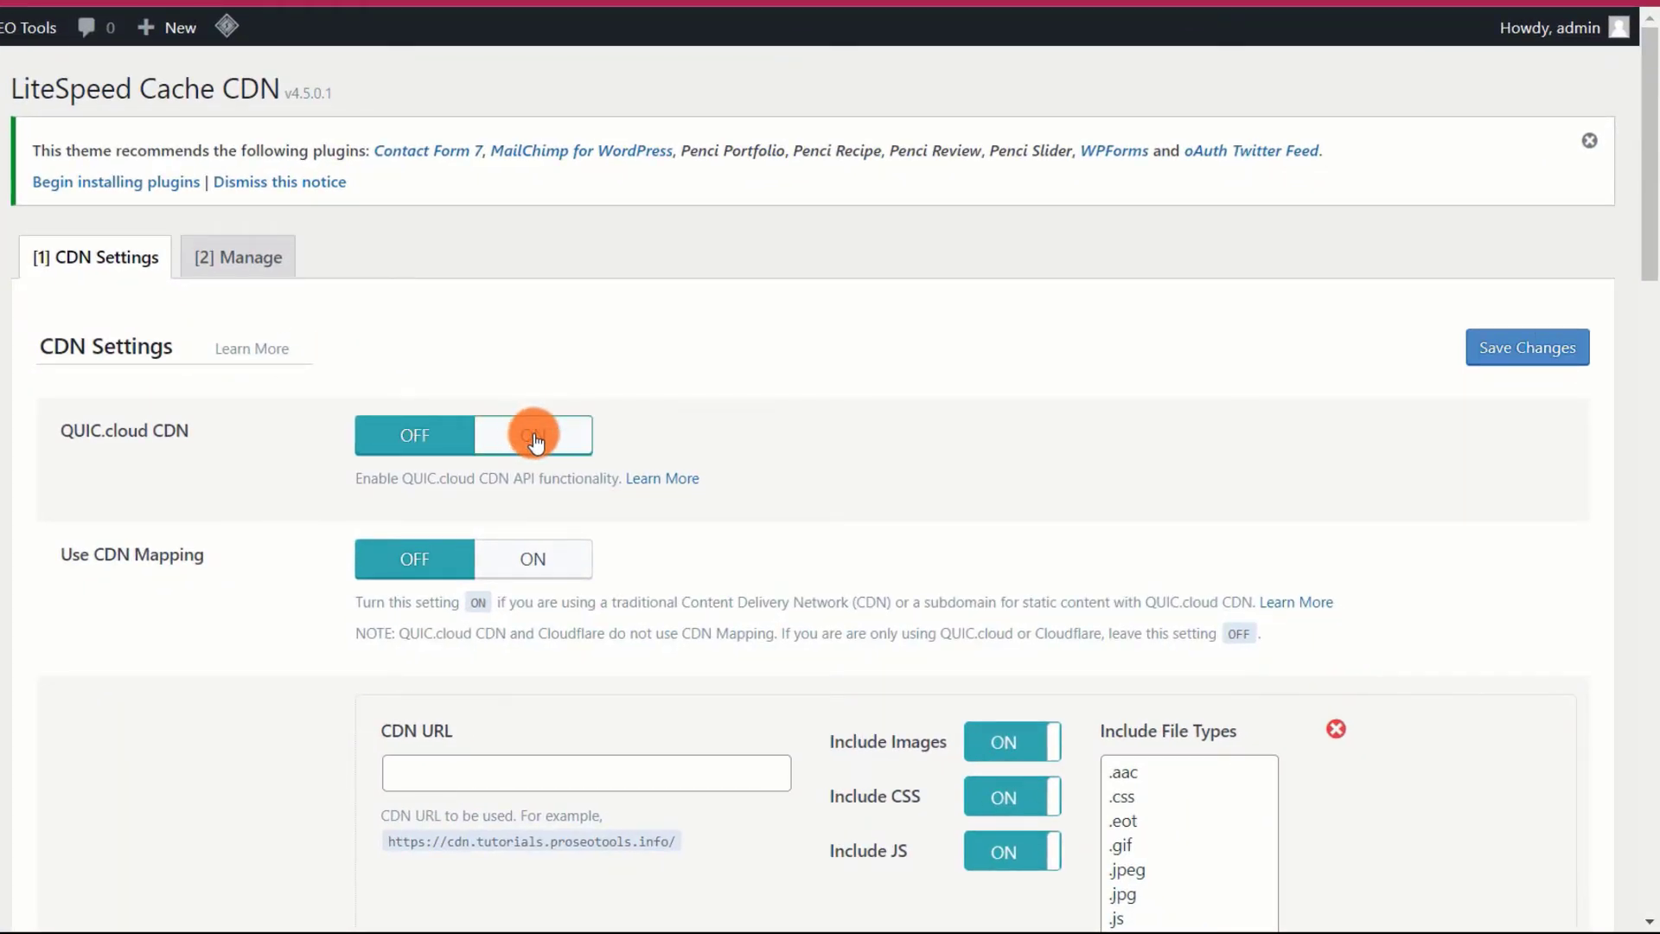
left_click(533, 435)
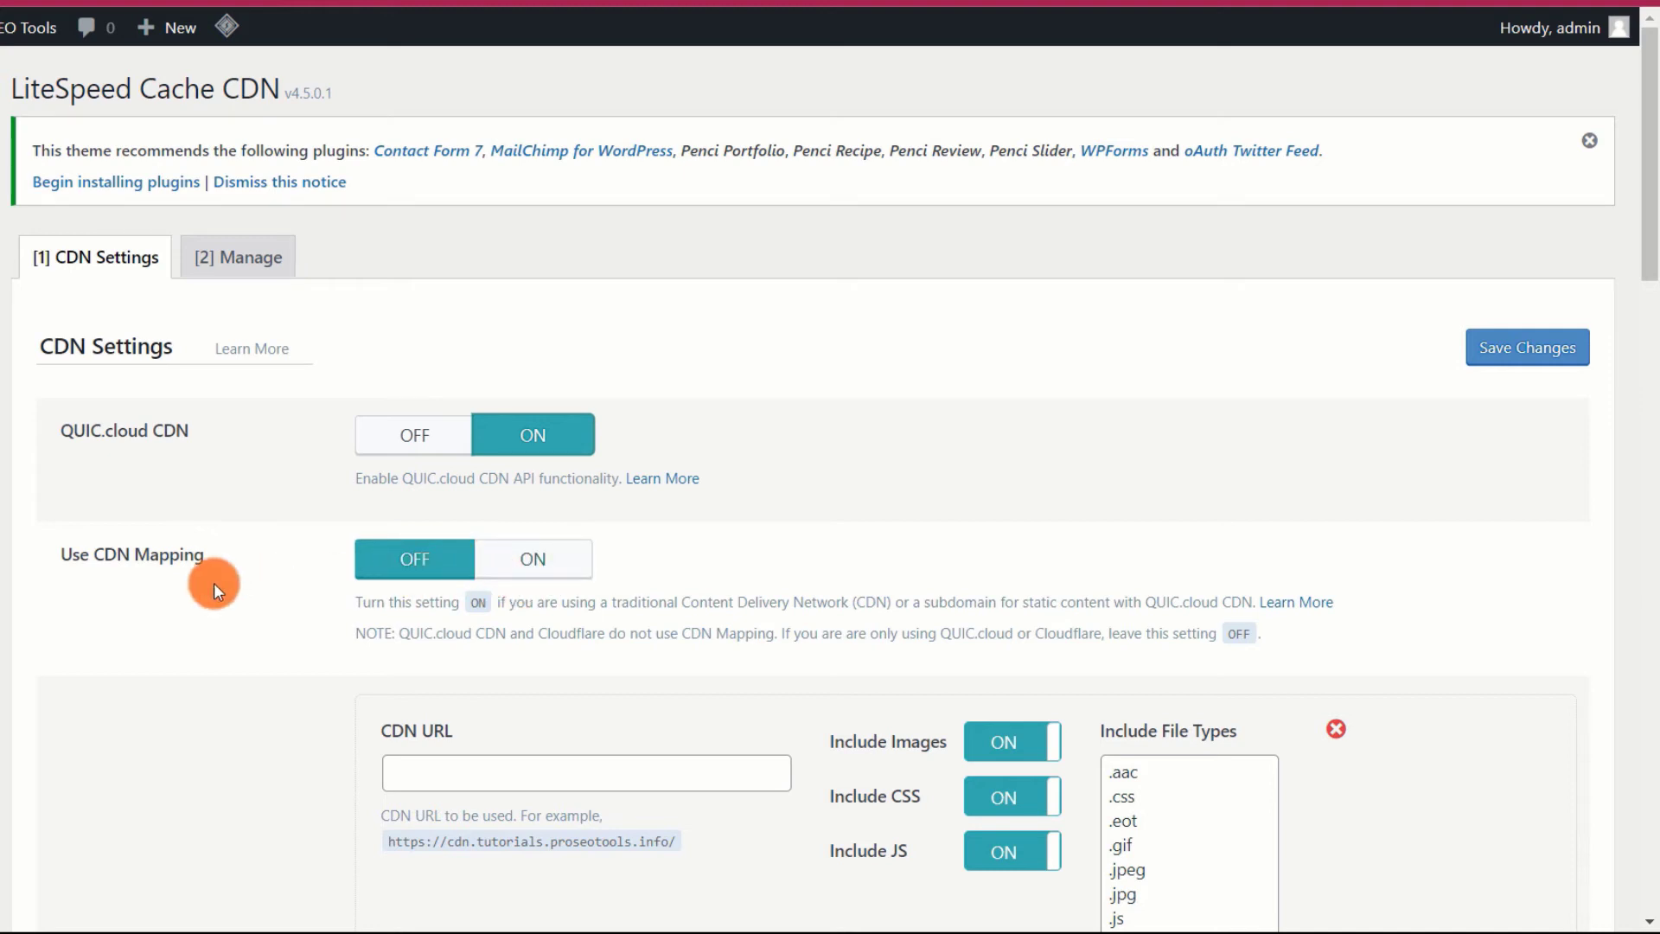
- Review the Use CDN Mapping section, including the CDN URL, Include Images, CSS, JS and Include File Types options
scroll(391, 621, "down", 2)
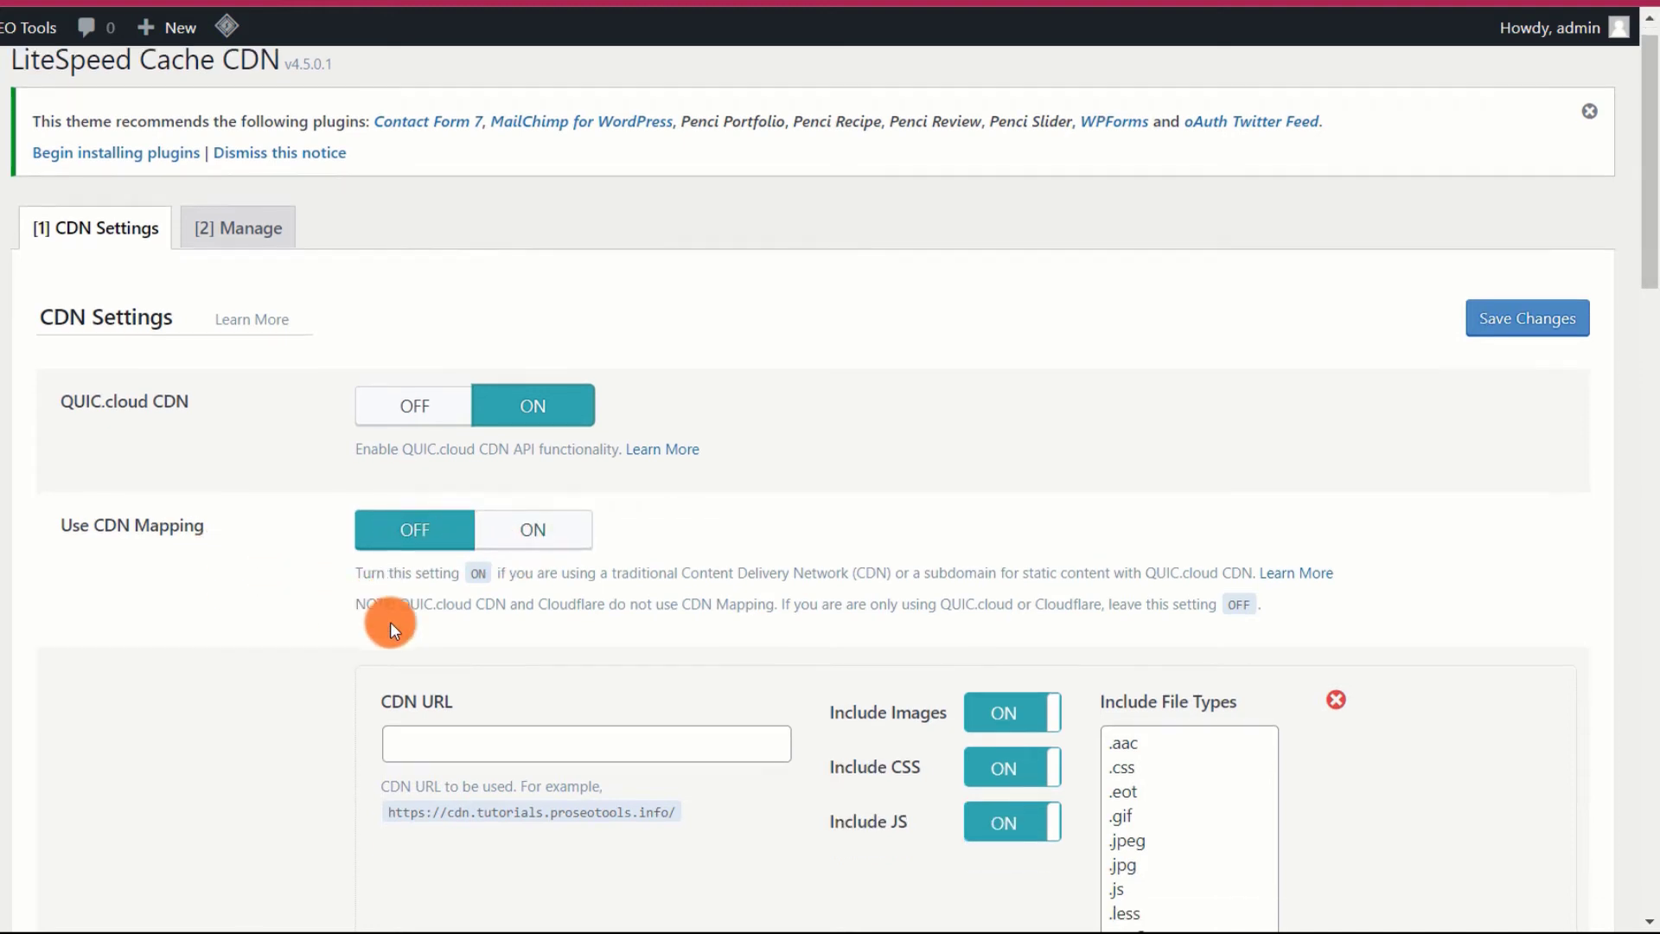
left_click(454, 648)
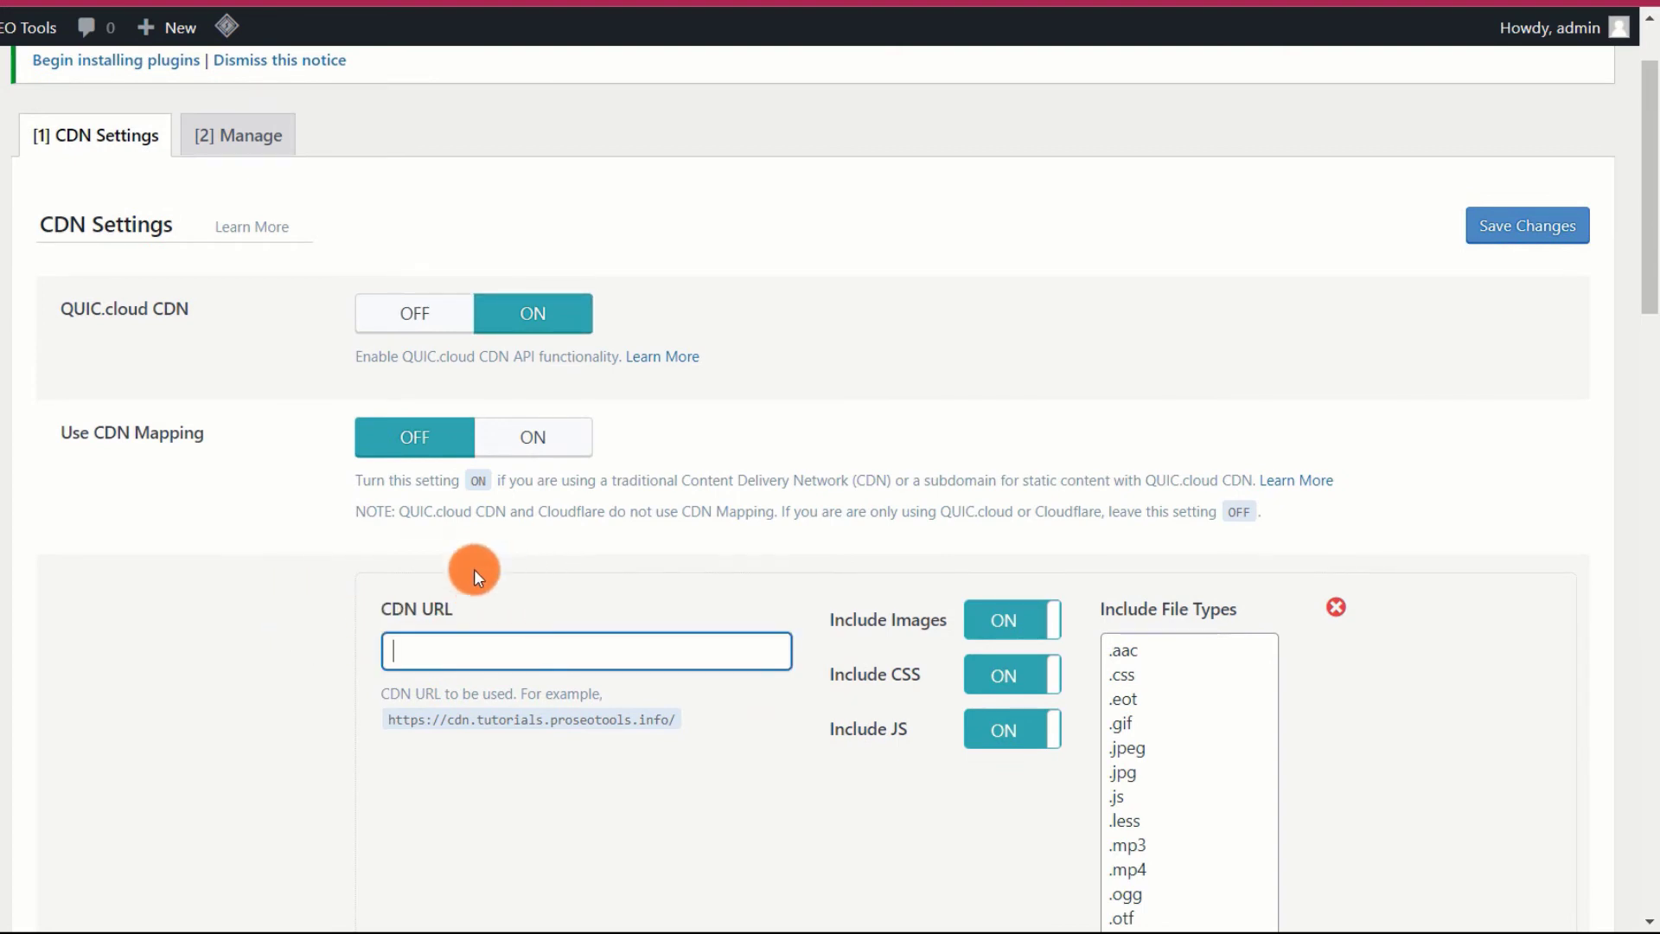
scroll(641, 611, "down", 3)
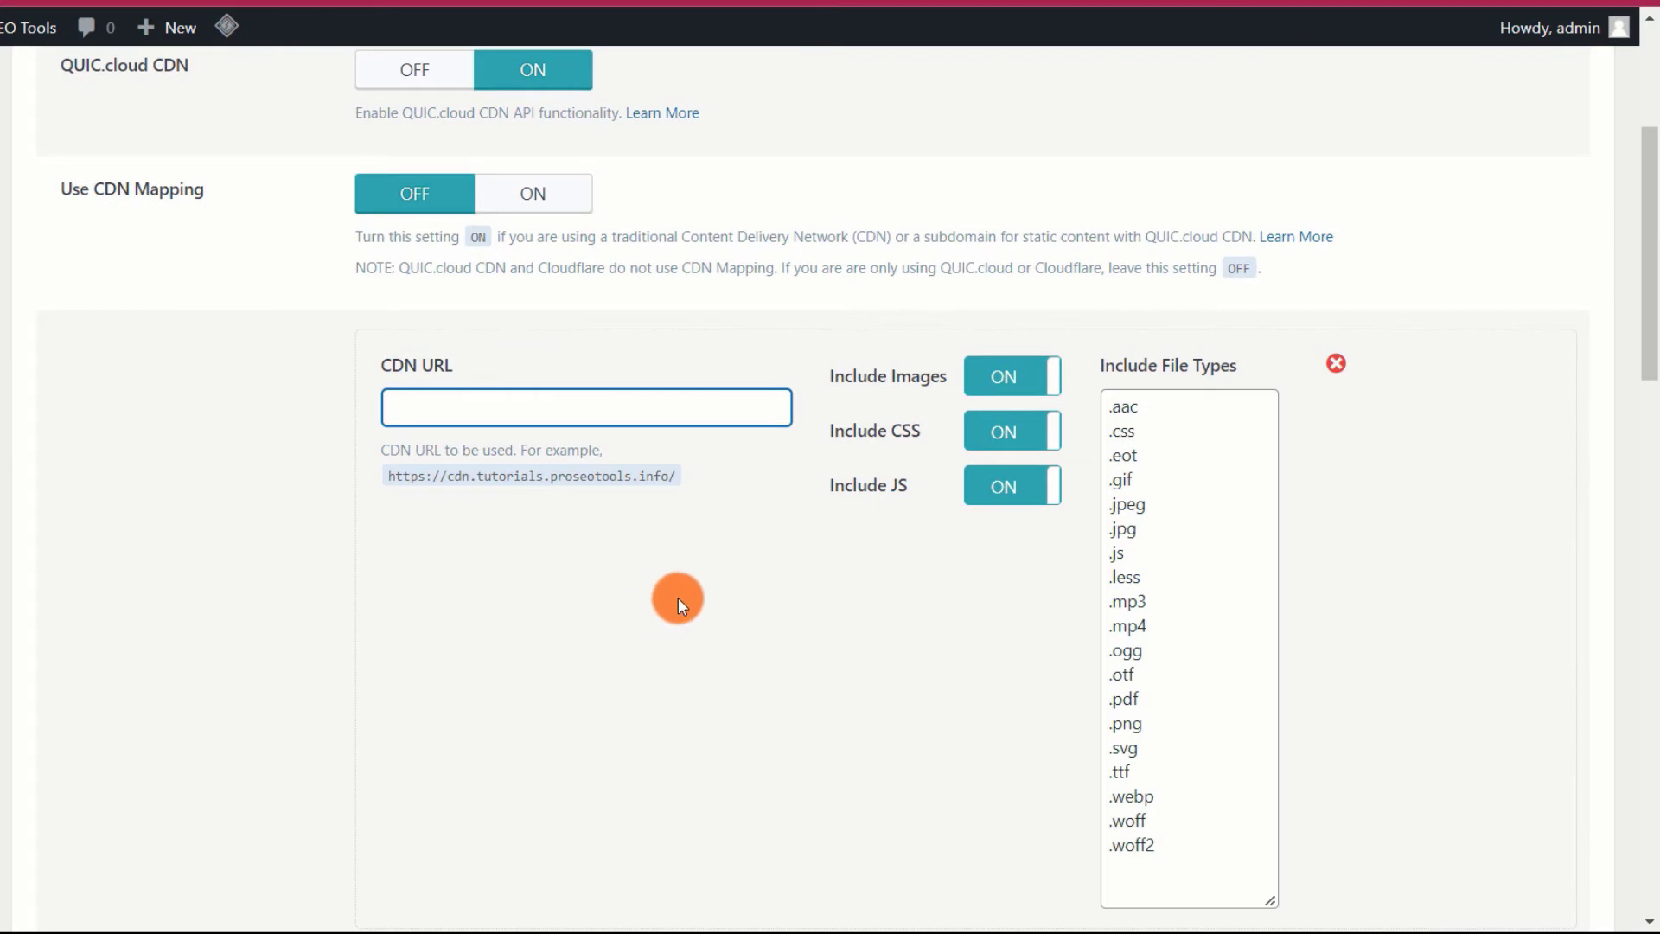
scroll(677, 598, "up", 2)
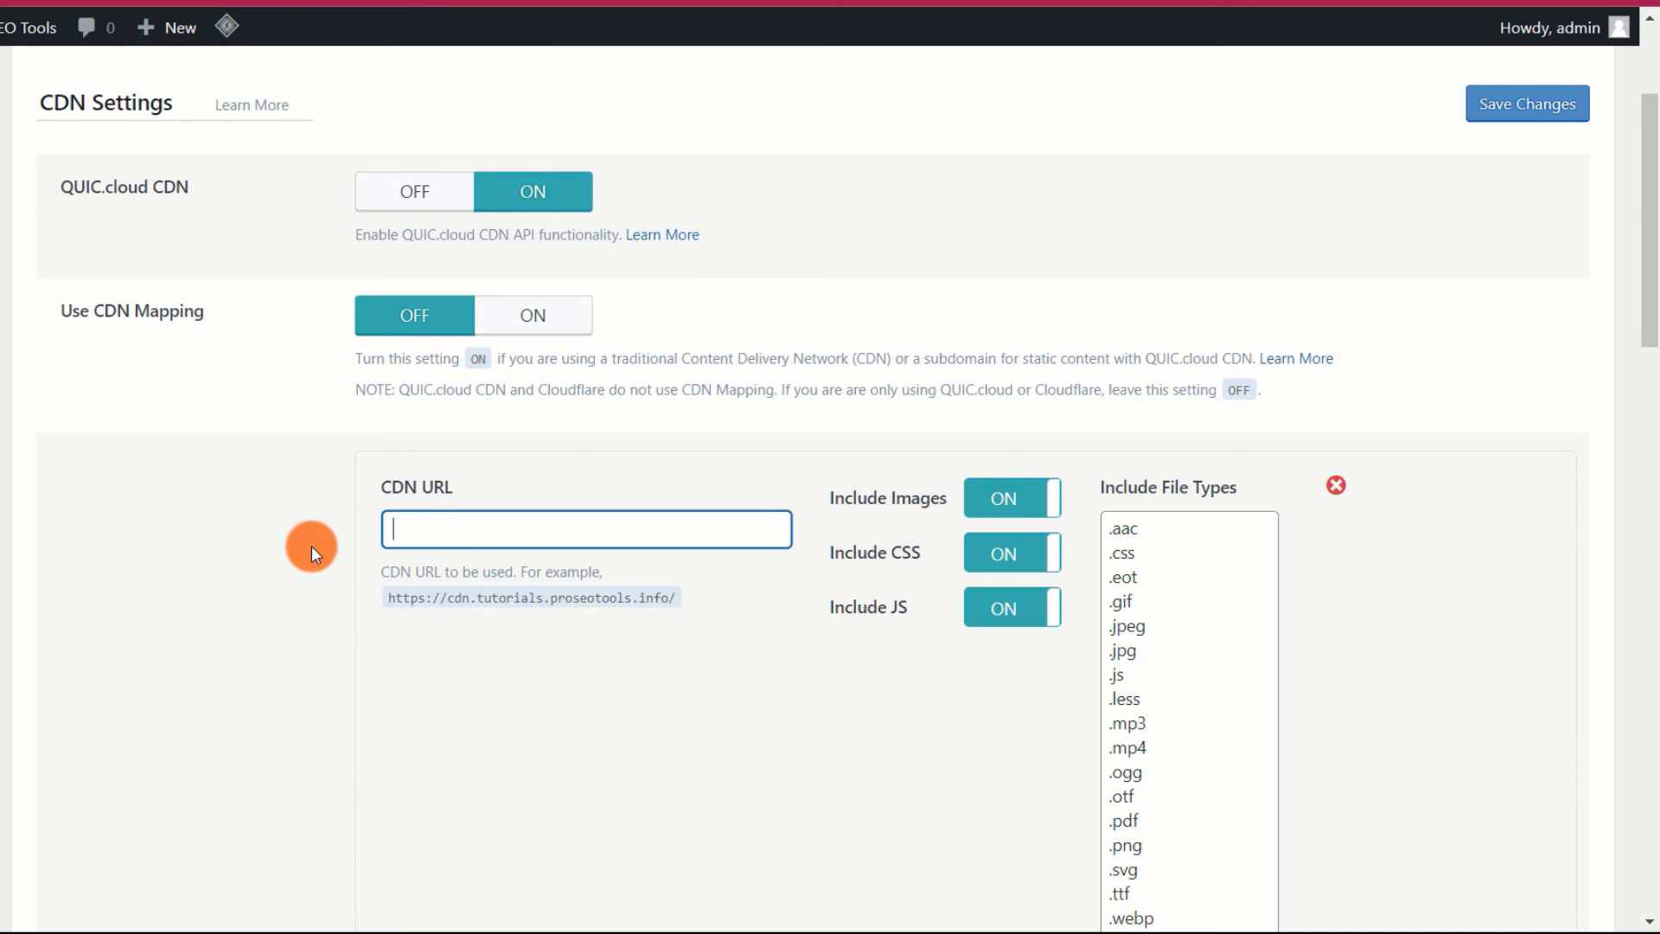
scroll(312, 546, "down", 7)
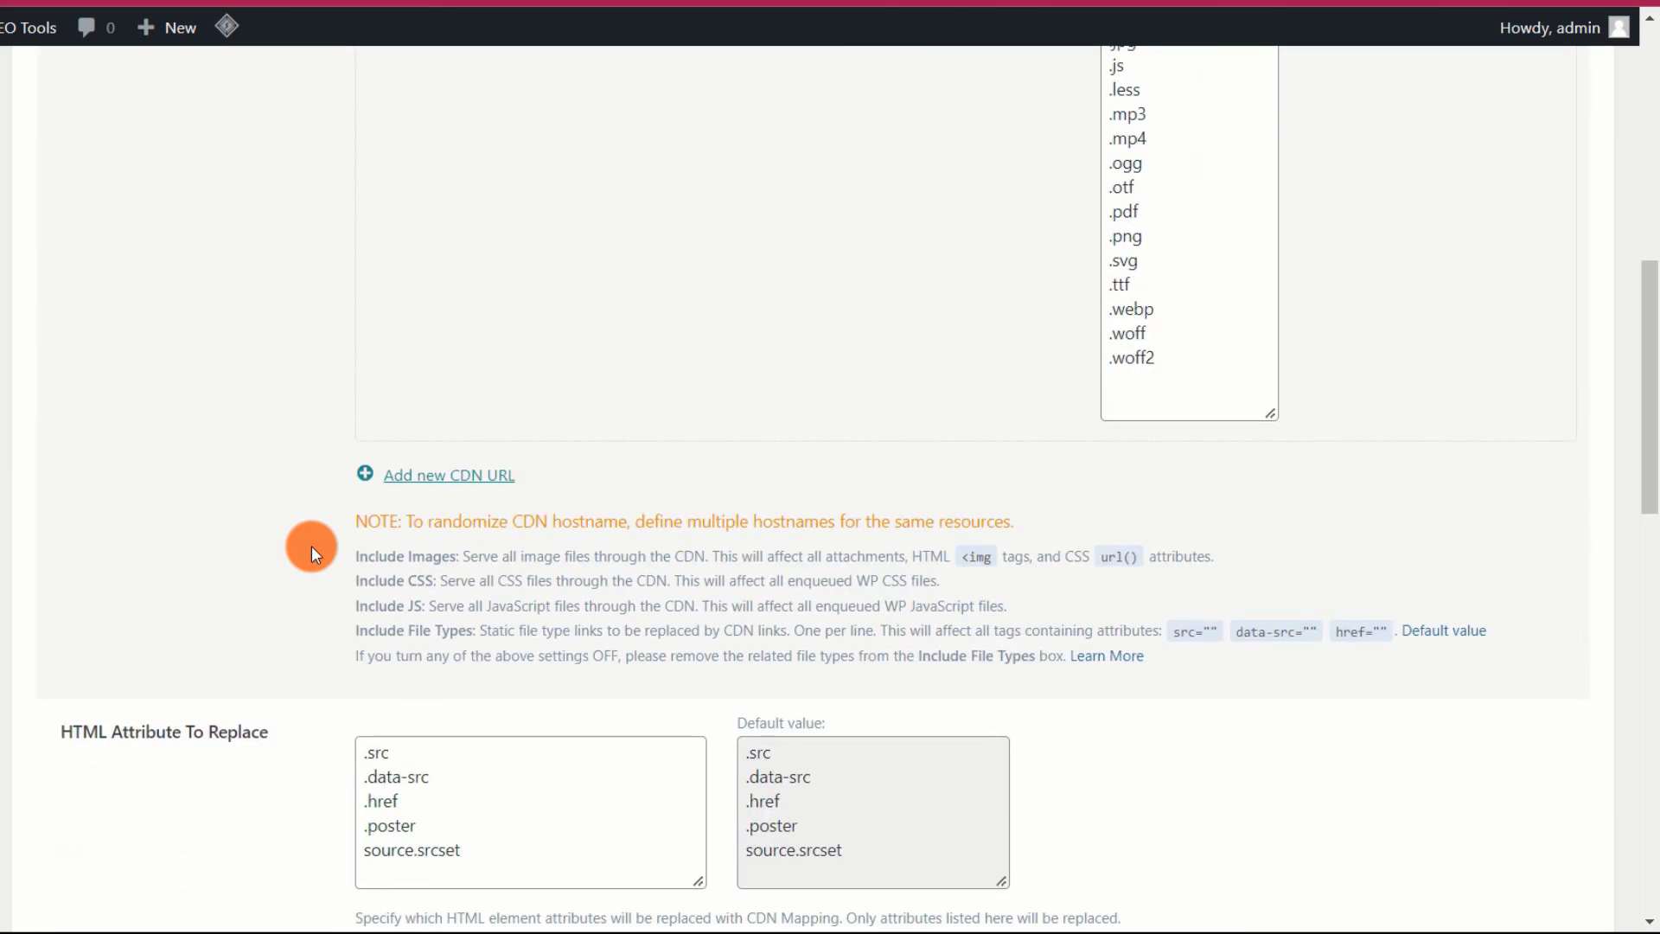
- Examine the HTML Attribute To Replace and Original URLs fields in the CDN settings
scroll(311, 547, "down", 4)
scroll(306, 546, "down", 1)
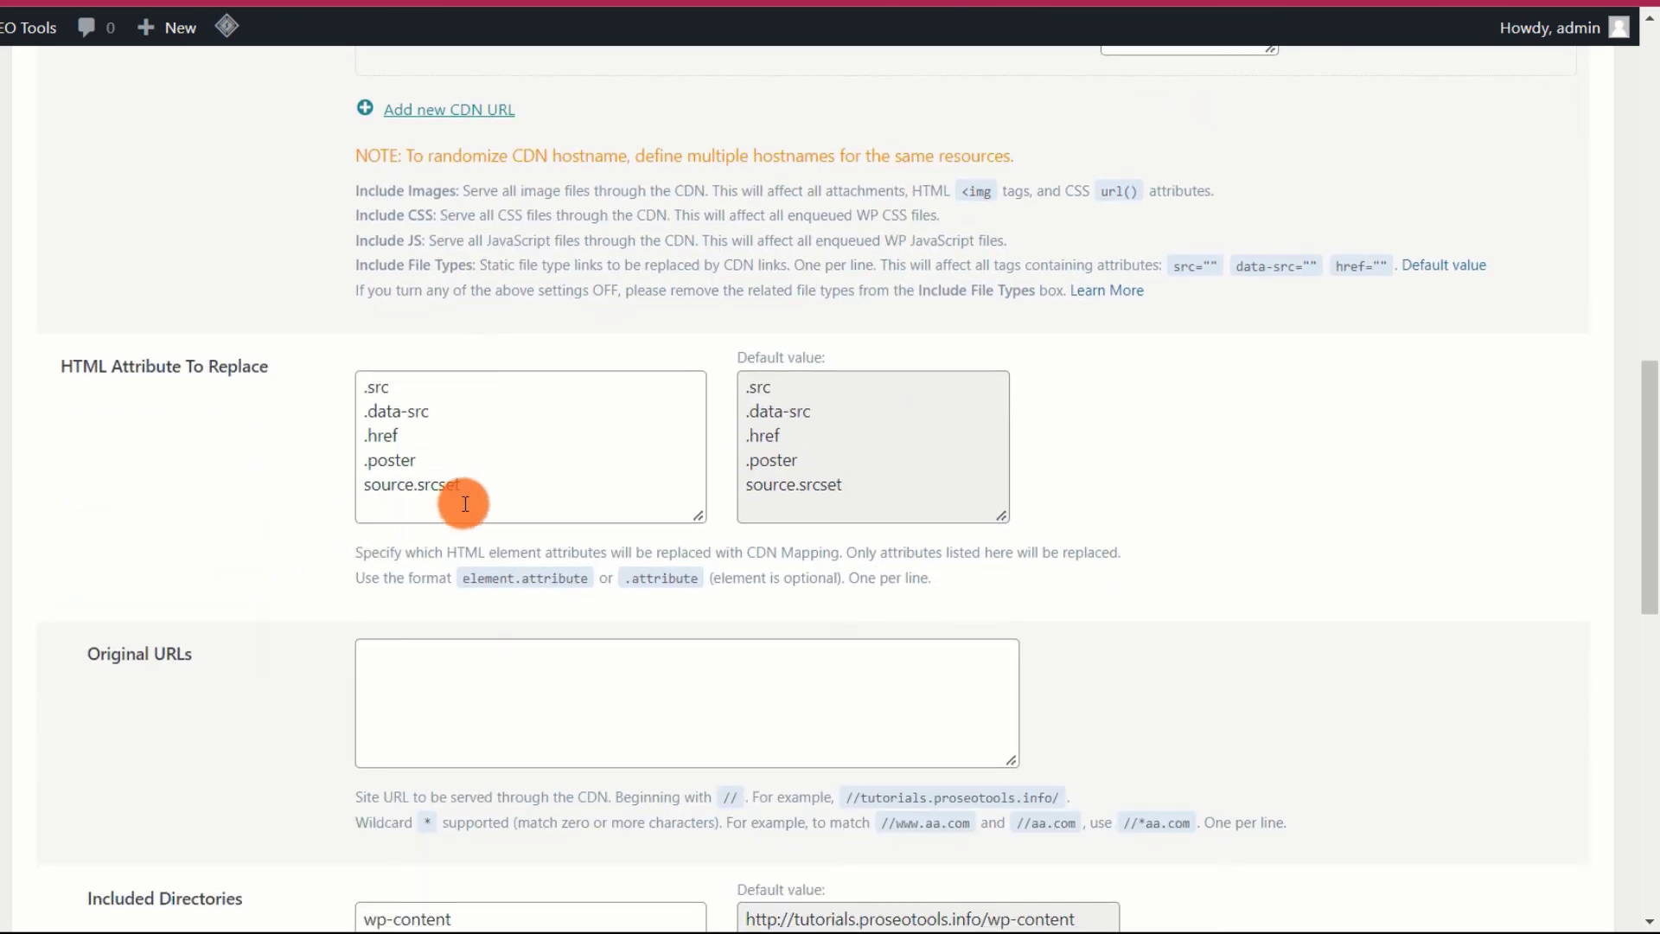
left_click(511, 485)
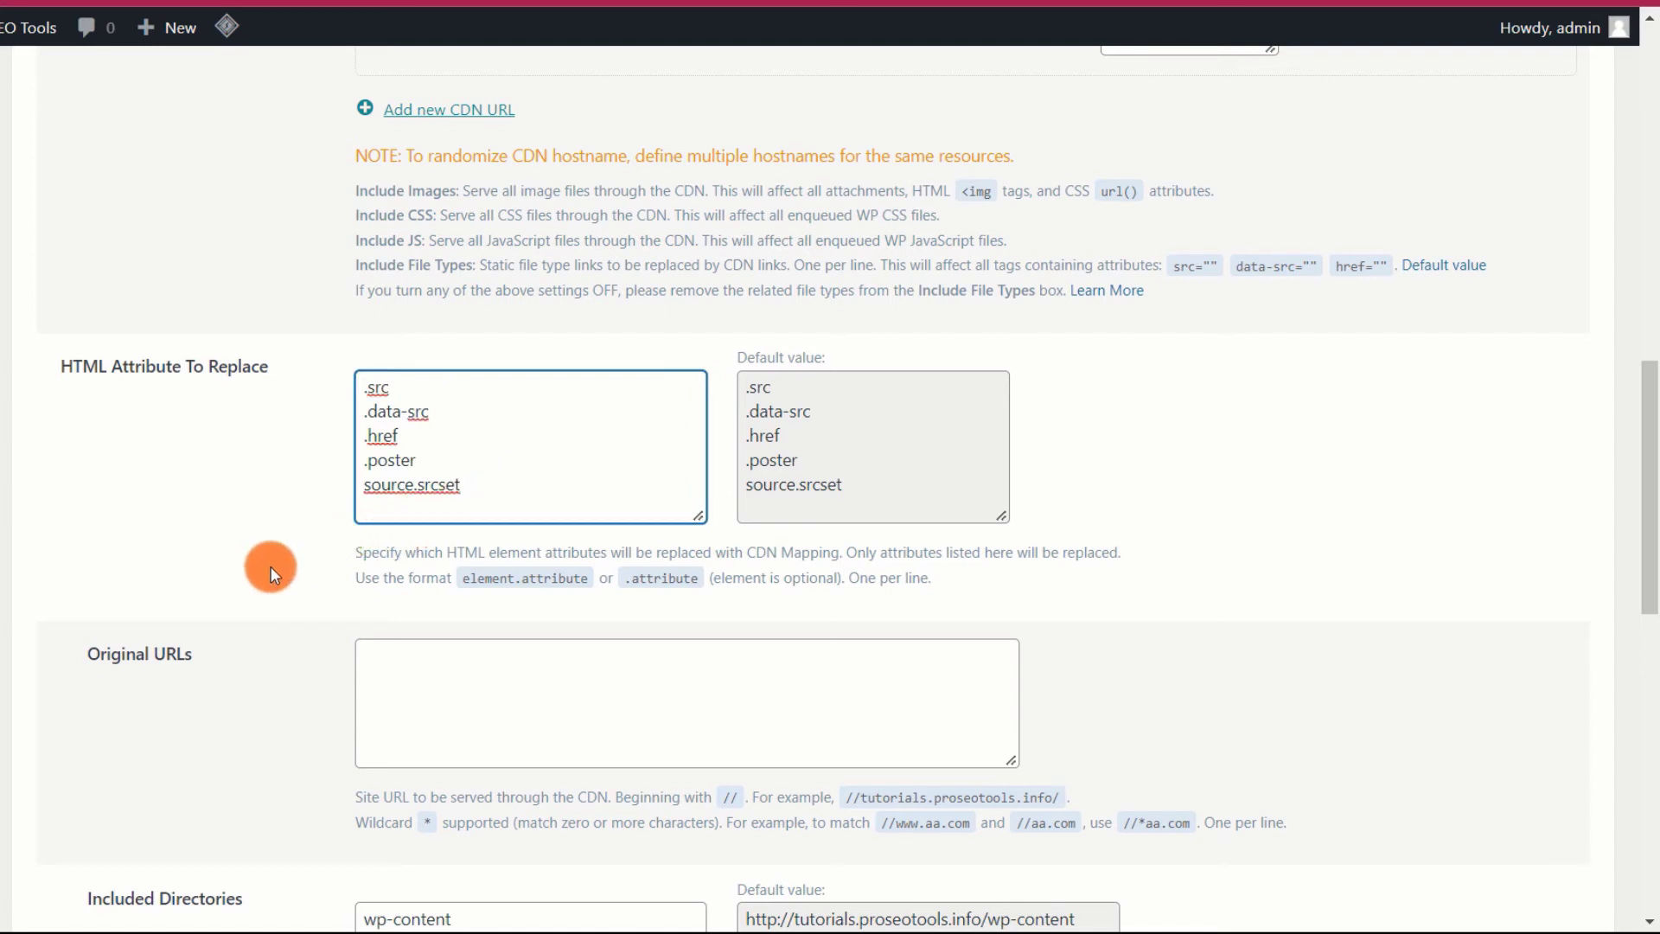
scroll(271, 567, "down", 3)
left_click(224, 408)
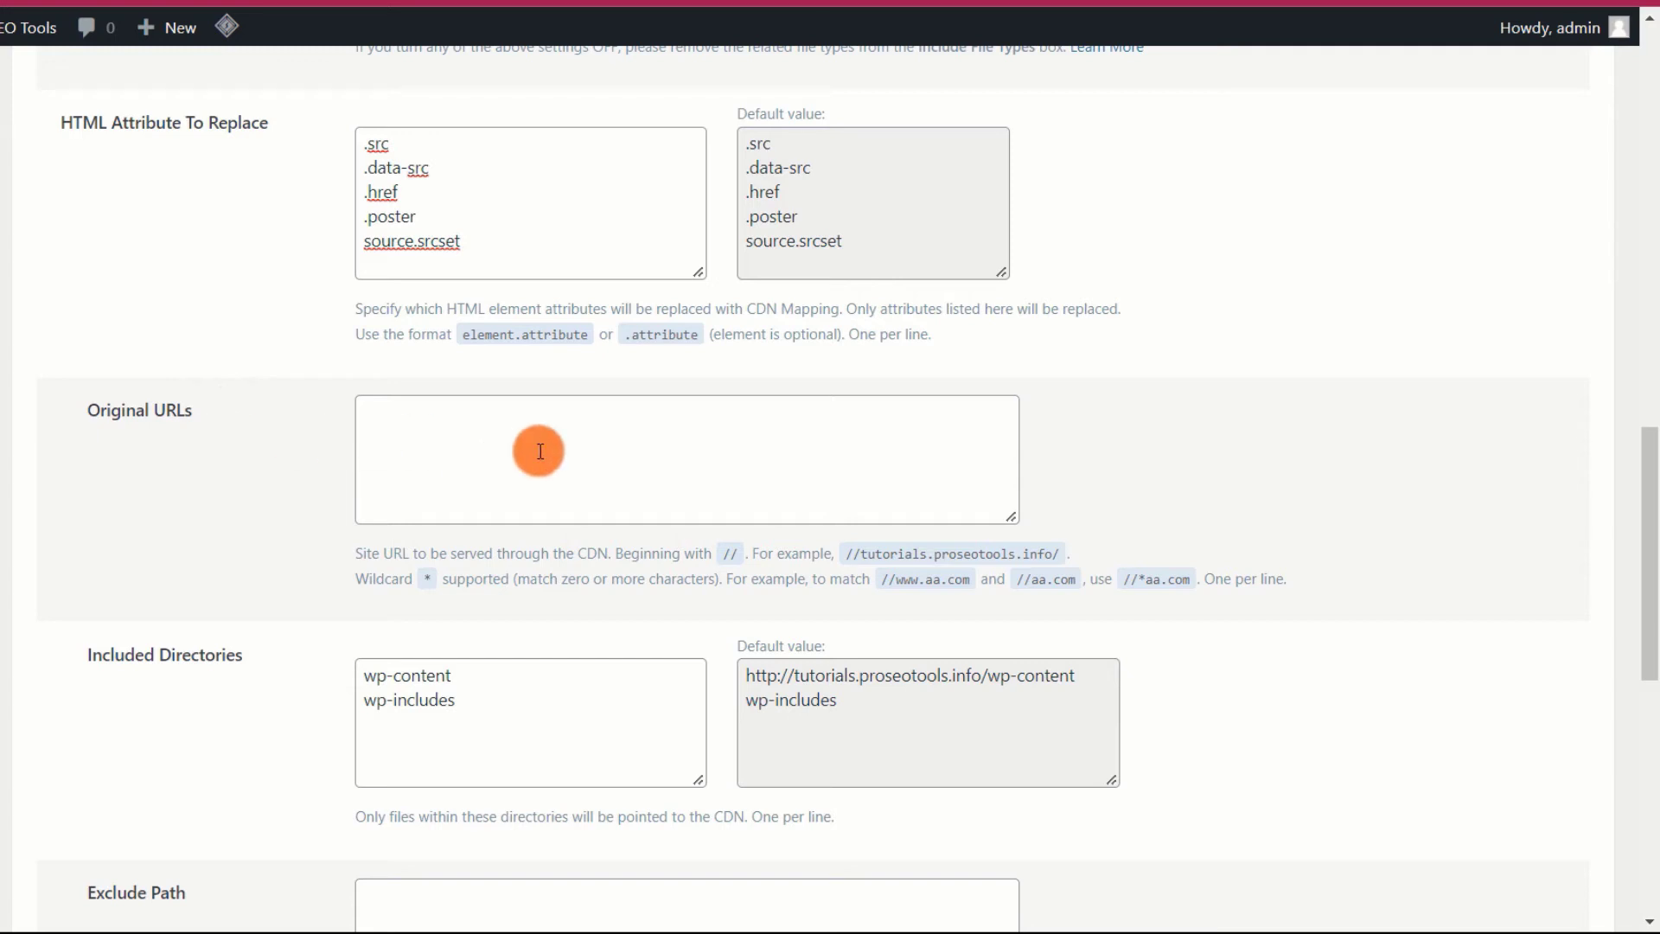
- Review the Included Directories list and place the cursor in the Exclude Path field
scroll(211, 542, "down", 2)
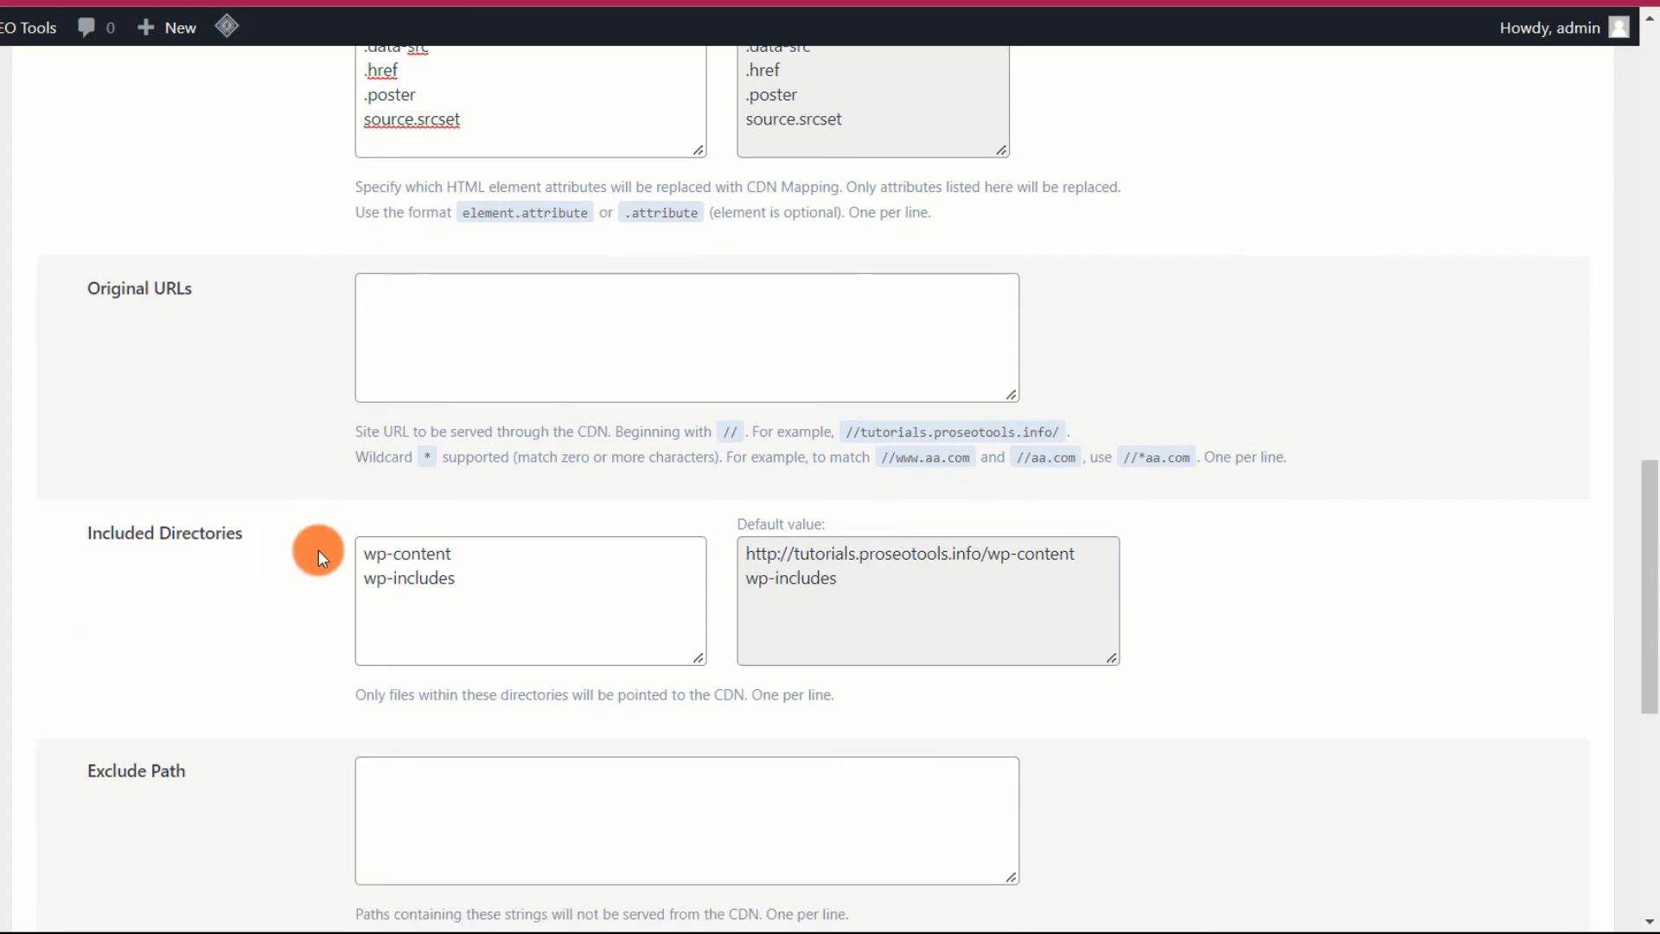
left_click(475, 588)
left_click(287, 538)
scroll(306, 542, "down", 3)
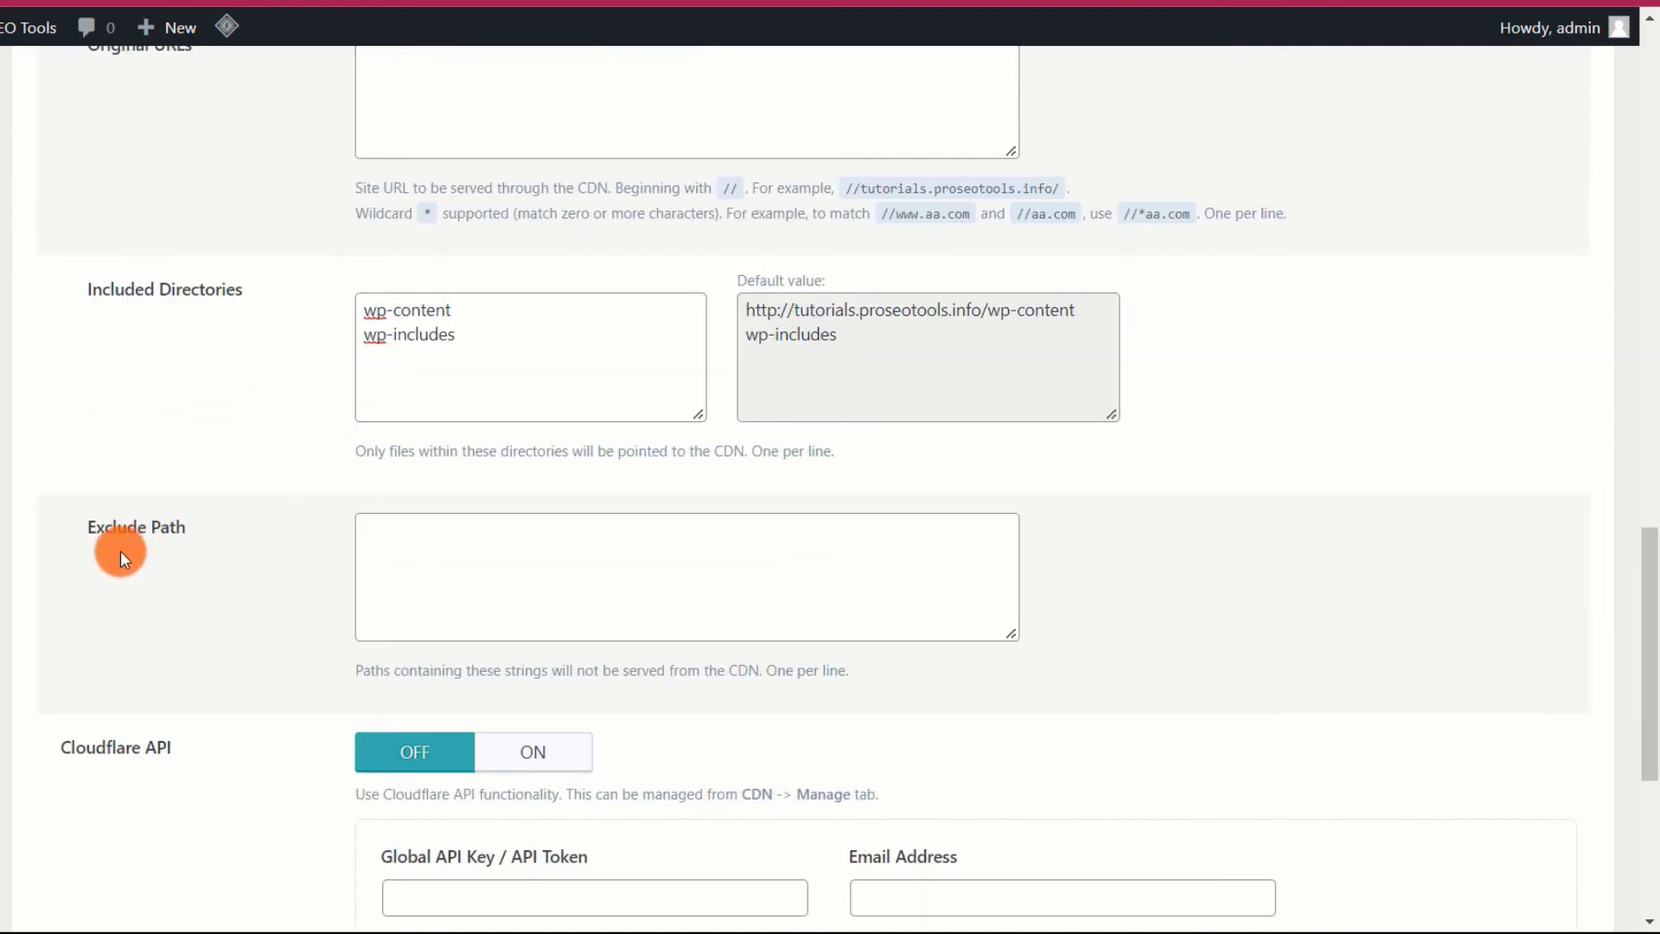
left_click(415, 543)
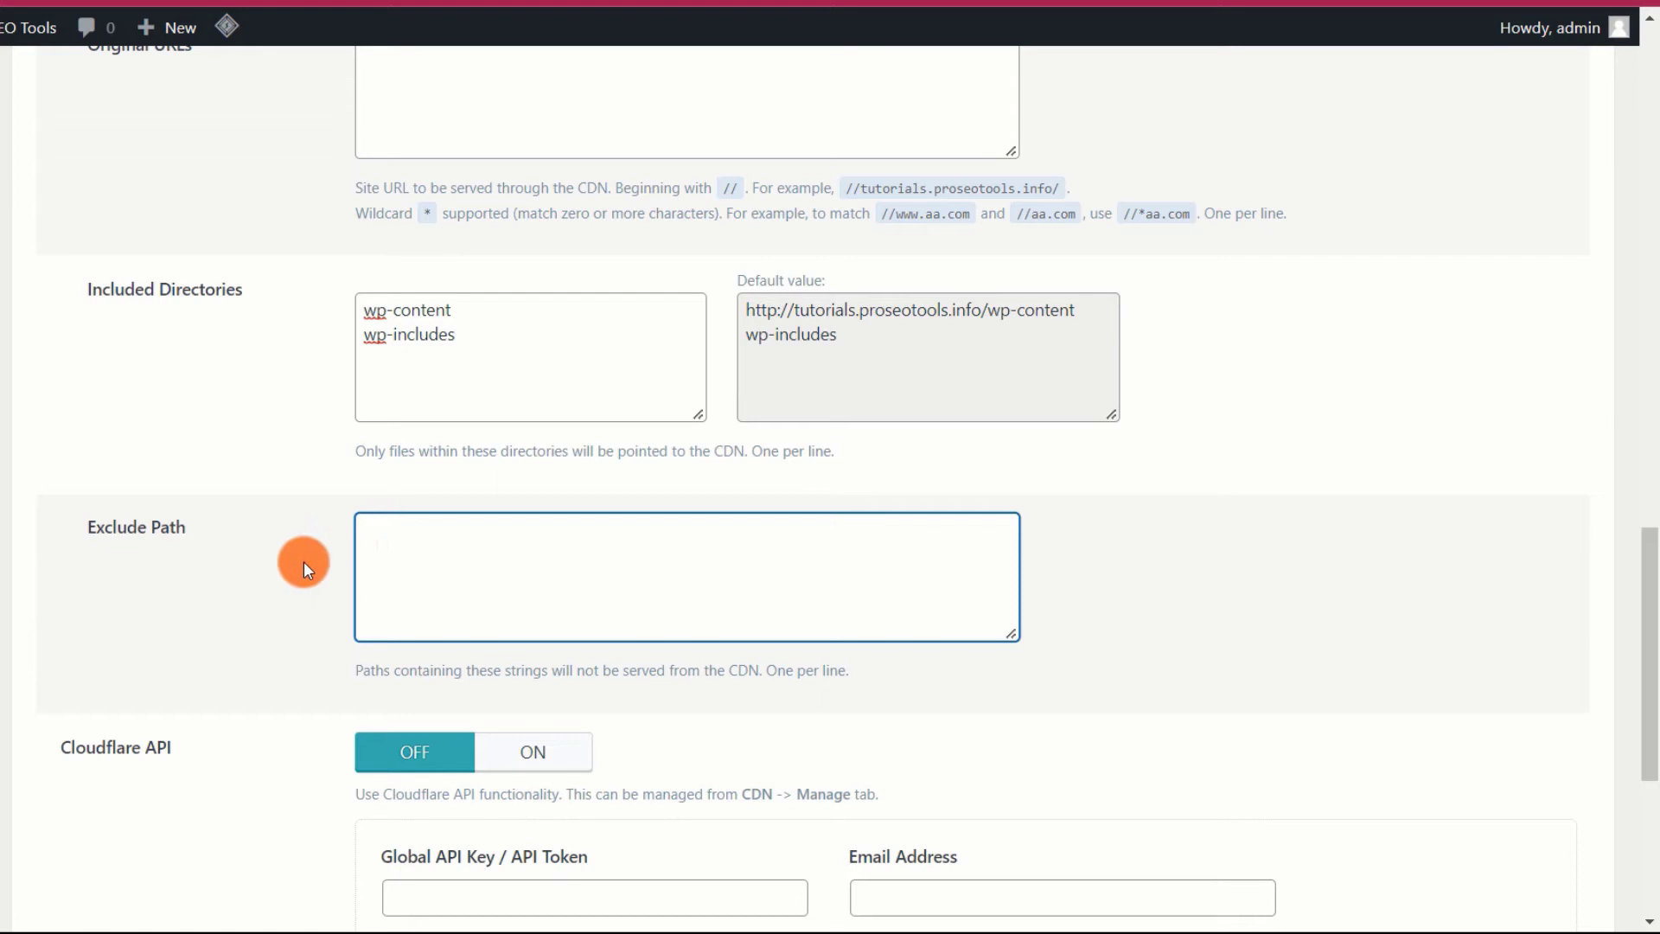
- Look over the Cloudflare API section with its API key, email and domain fields, and return to the start of the CDN settings
scroll(303, 562, "down", 5)
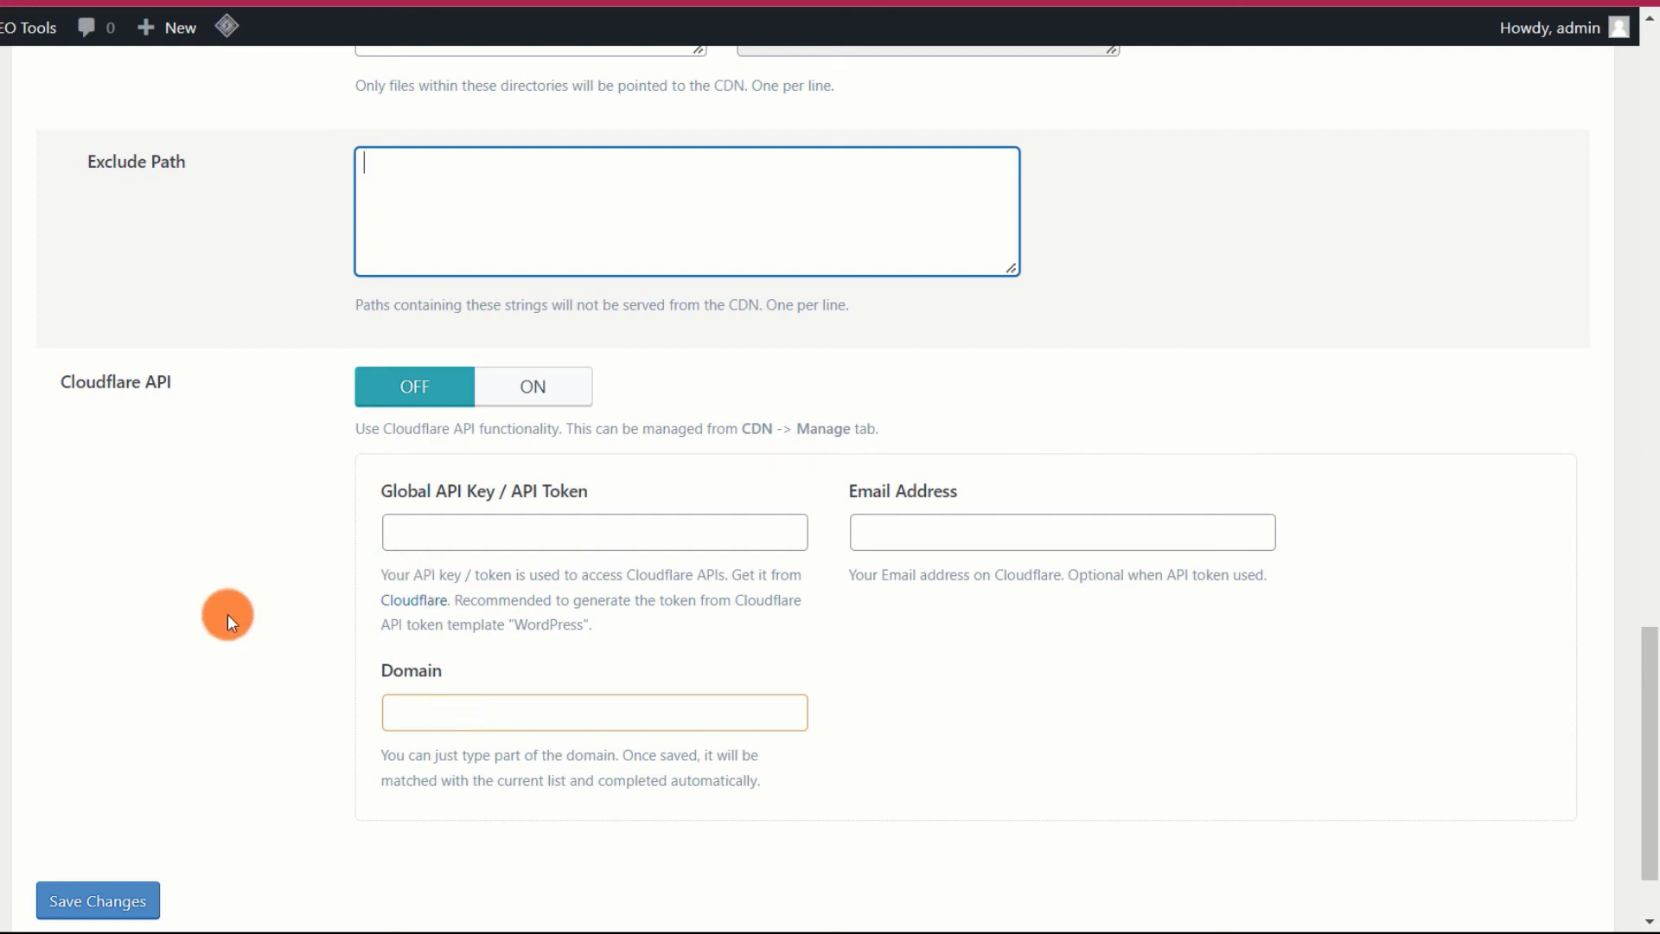
scroll(130, 735, "down", 2)
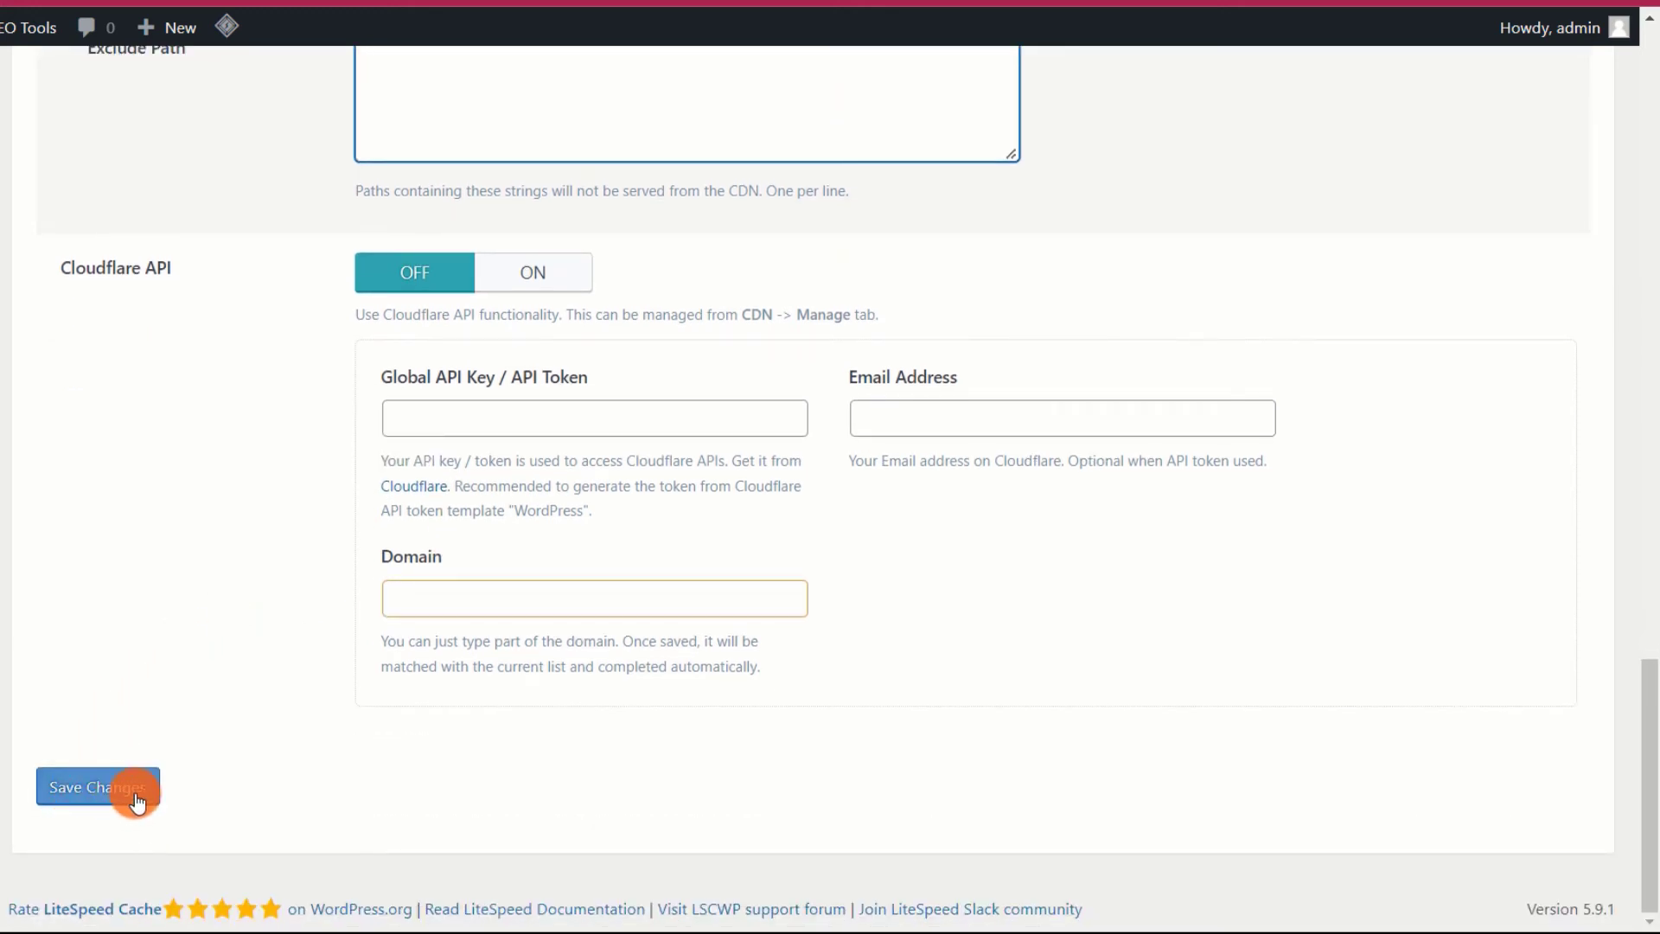
scroll(138, 797, "up", 4)
scroll(138, 797, "up", 15)
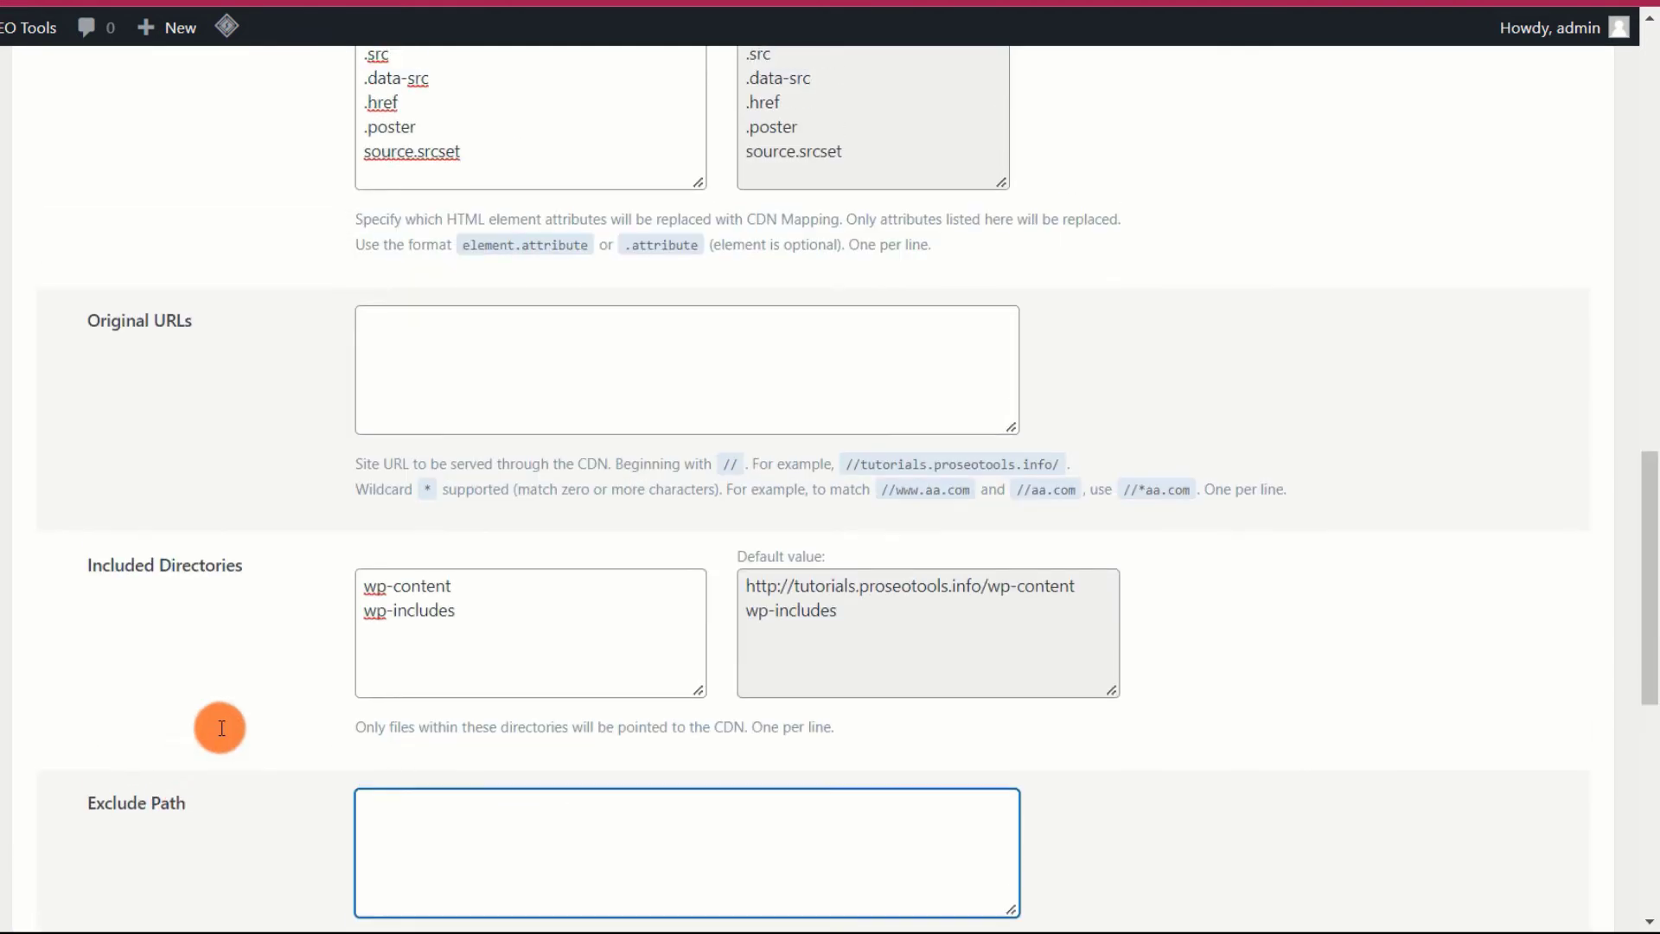
scroll(263, 687, "up", 2)
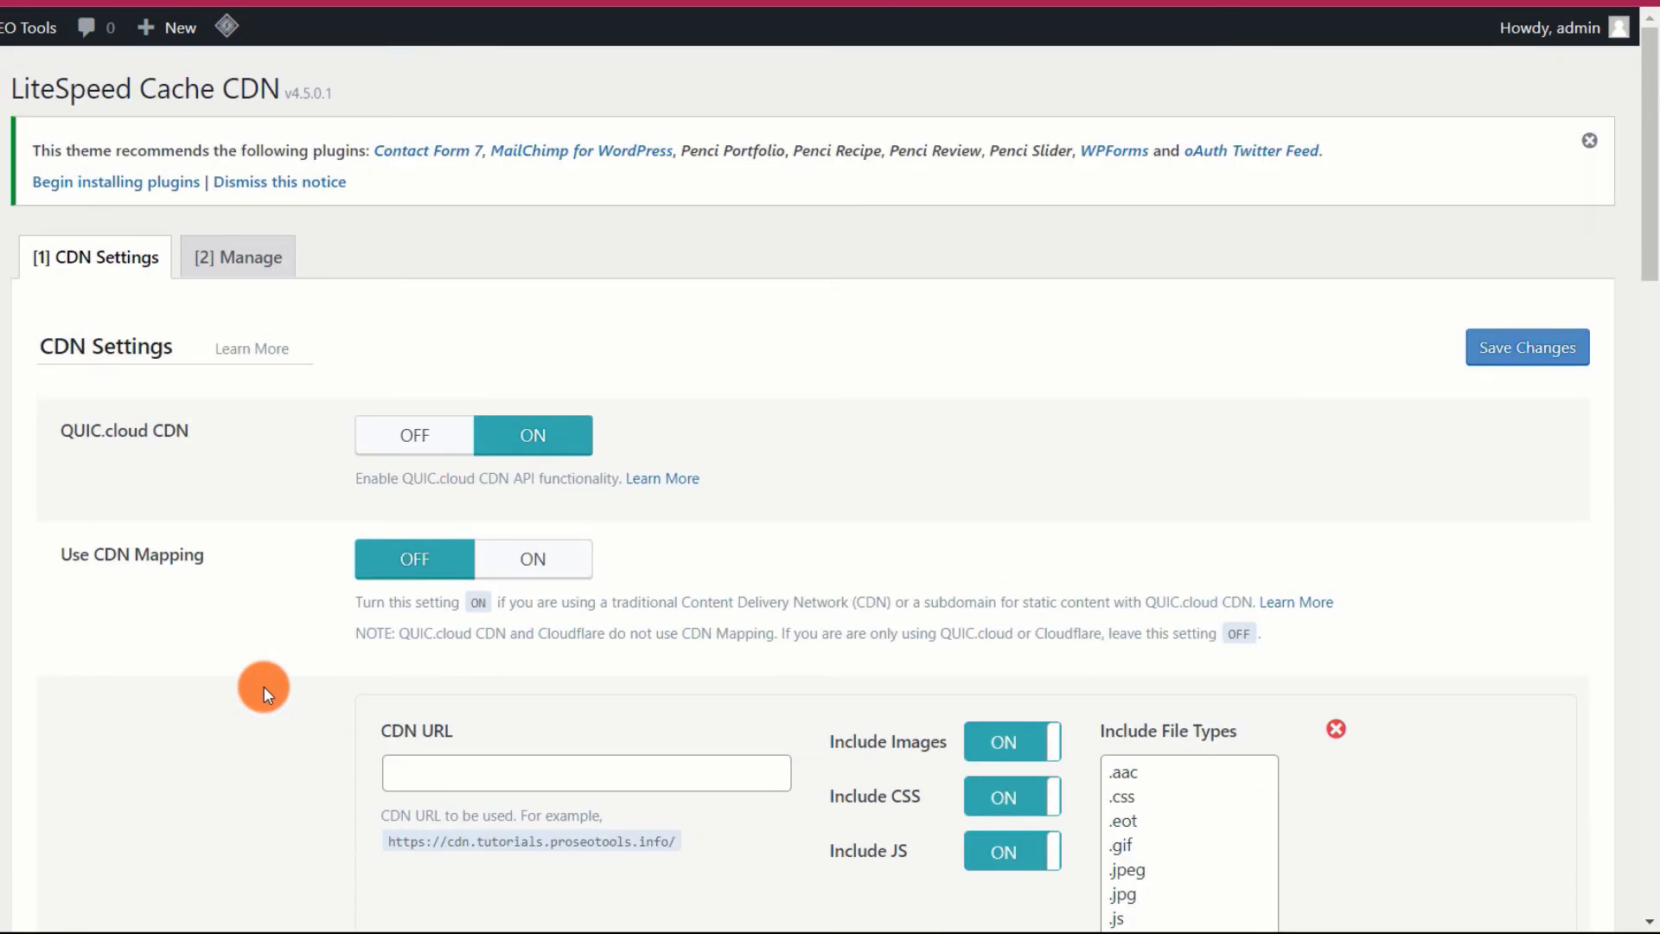
- Open the CDN Manage page and examine its QUIC.cloud and Cloudflare options
left_click(257, 255)
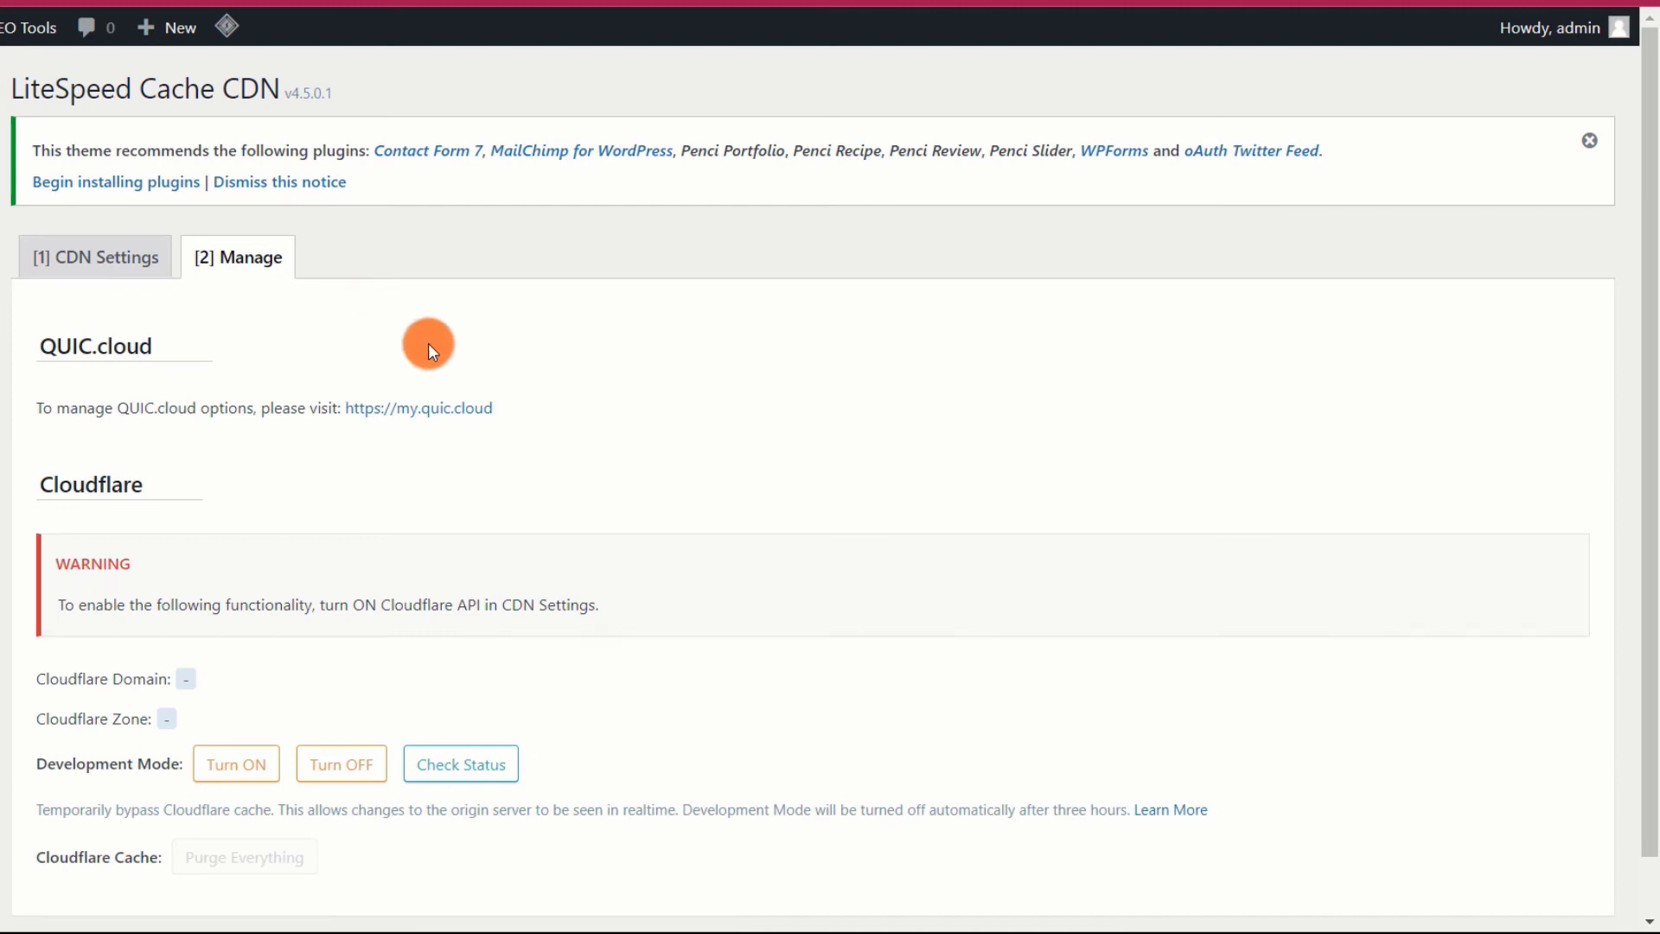
scroll(428, 342, "down", 1)
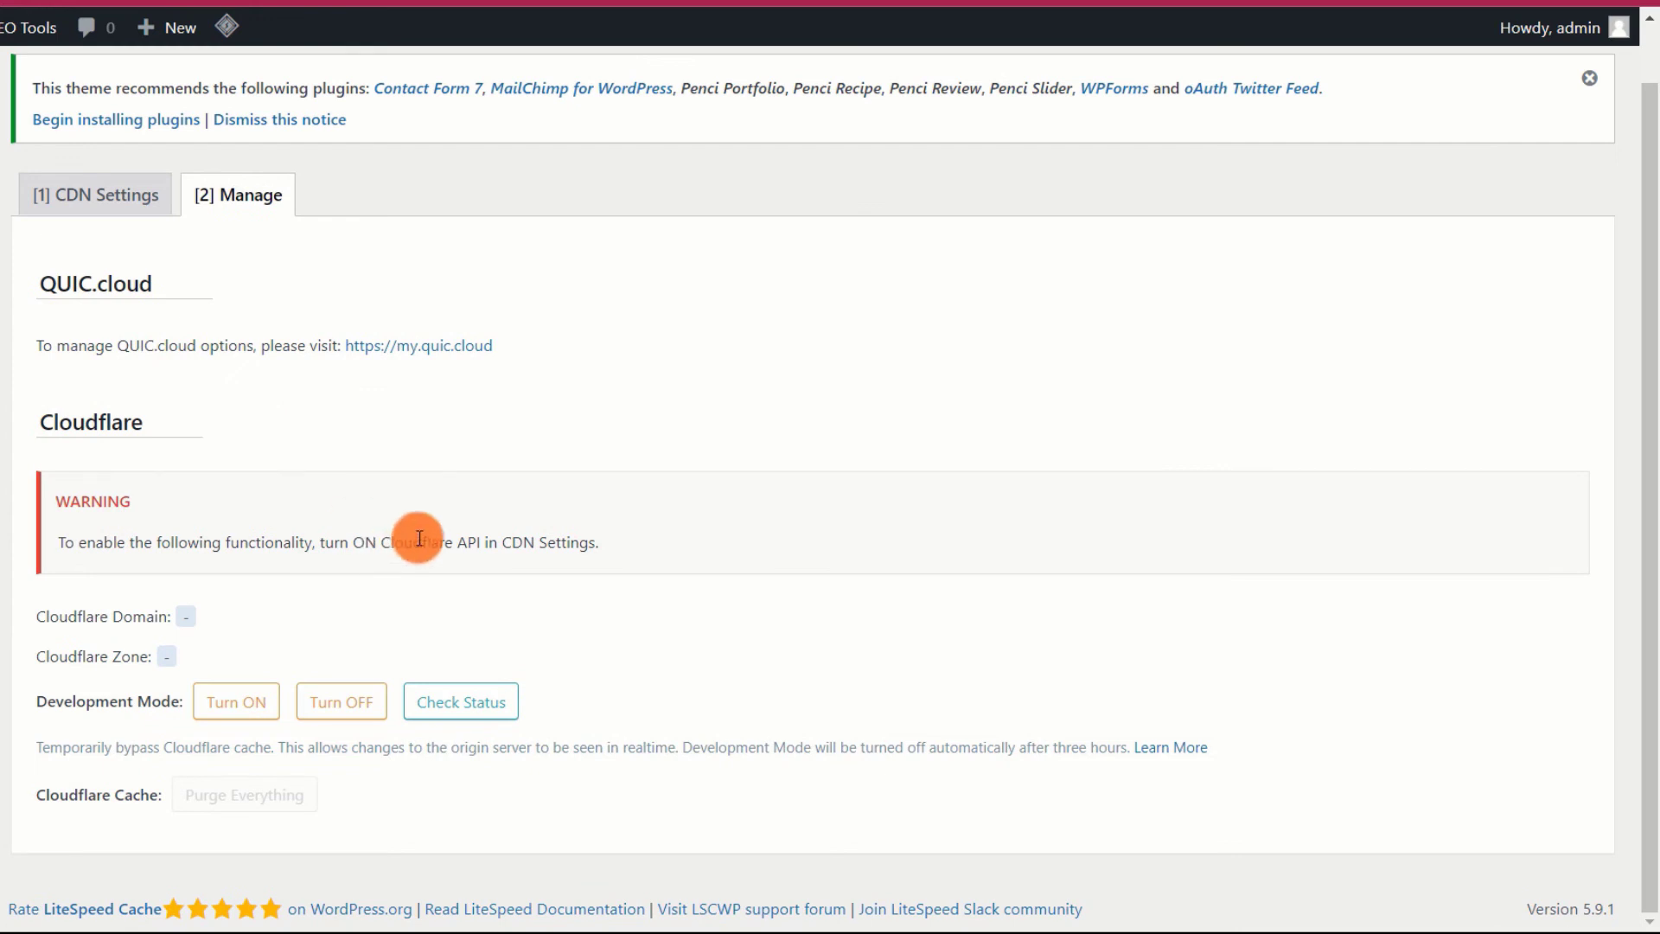
scroll(437, 531, "up", 1)
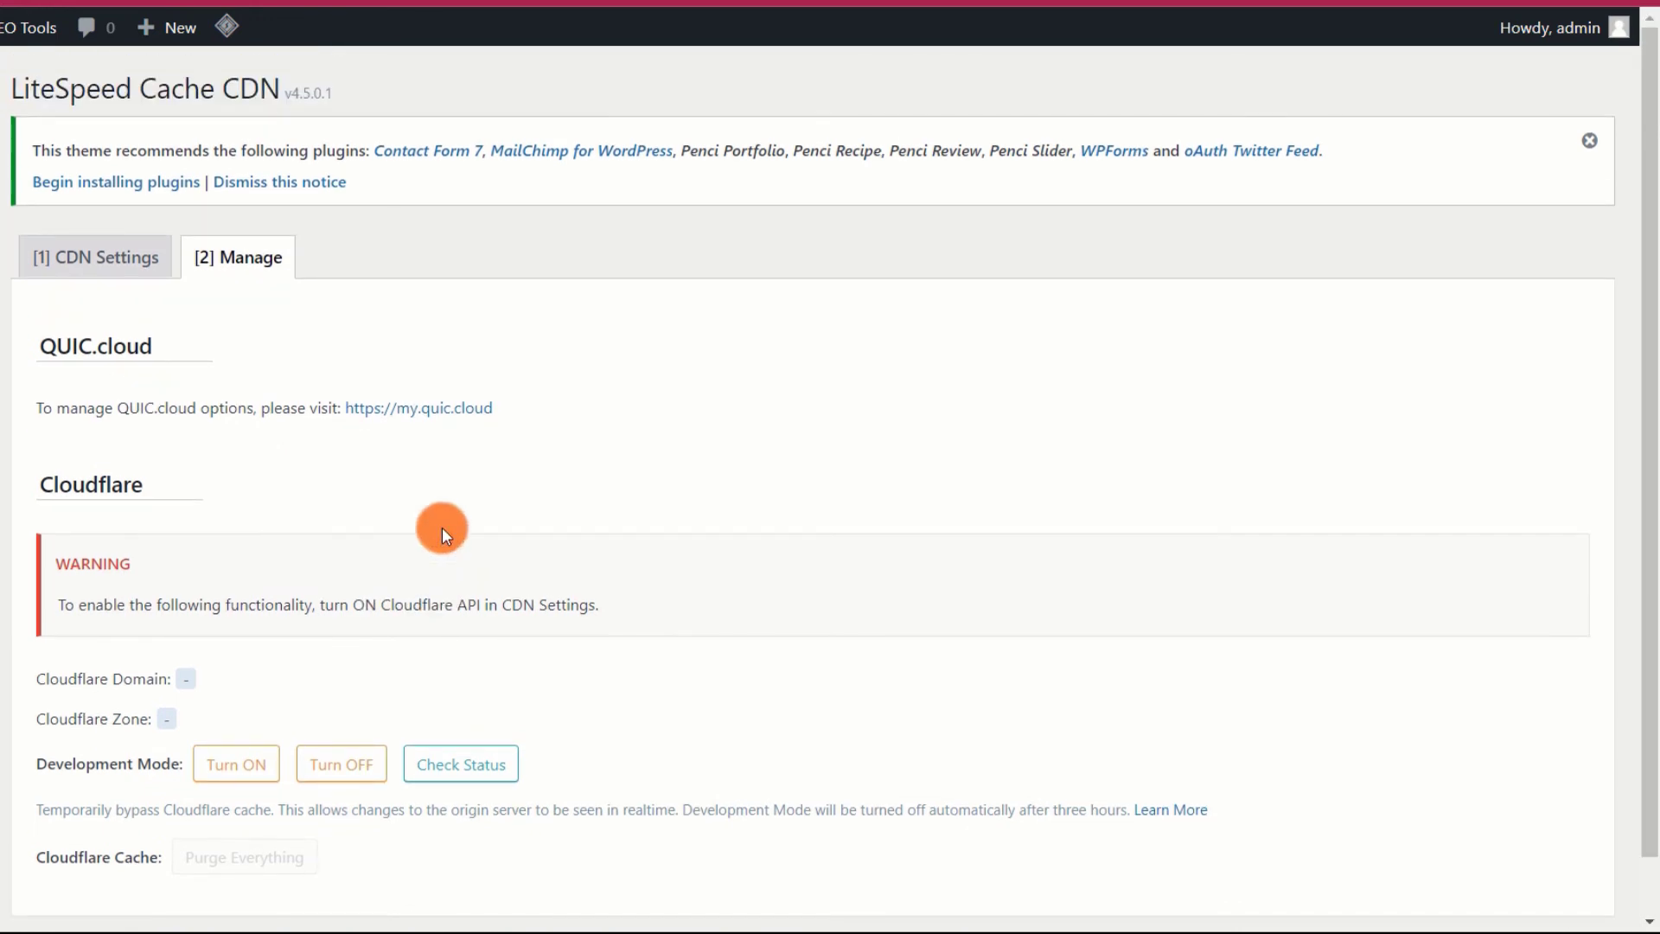
scroll(375, 621, "down", 3)
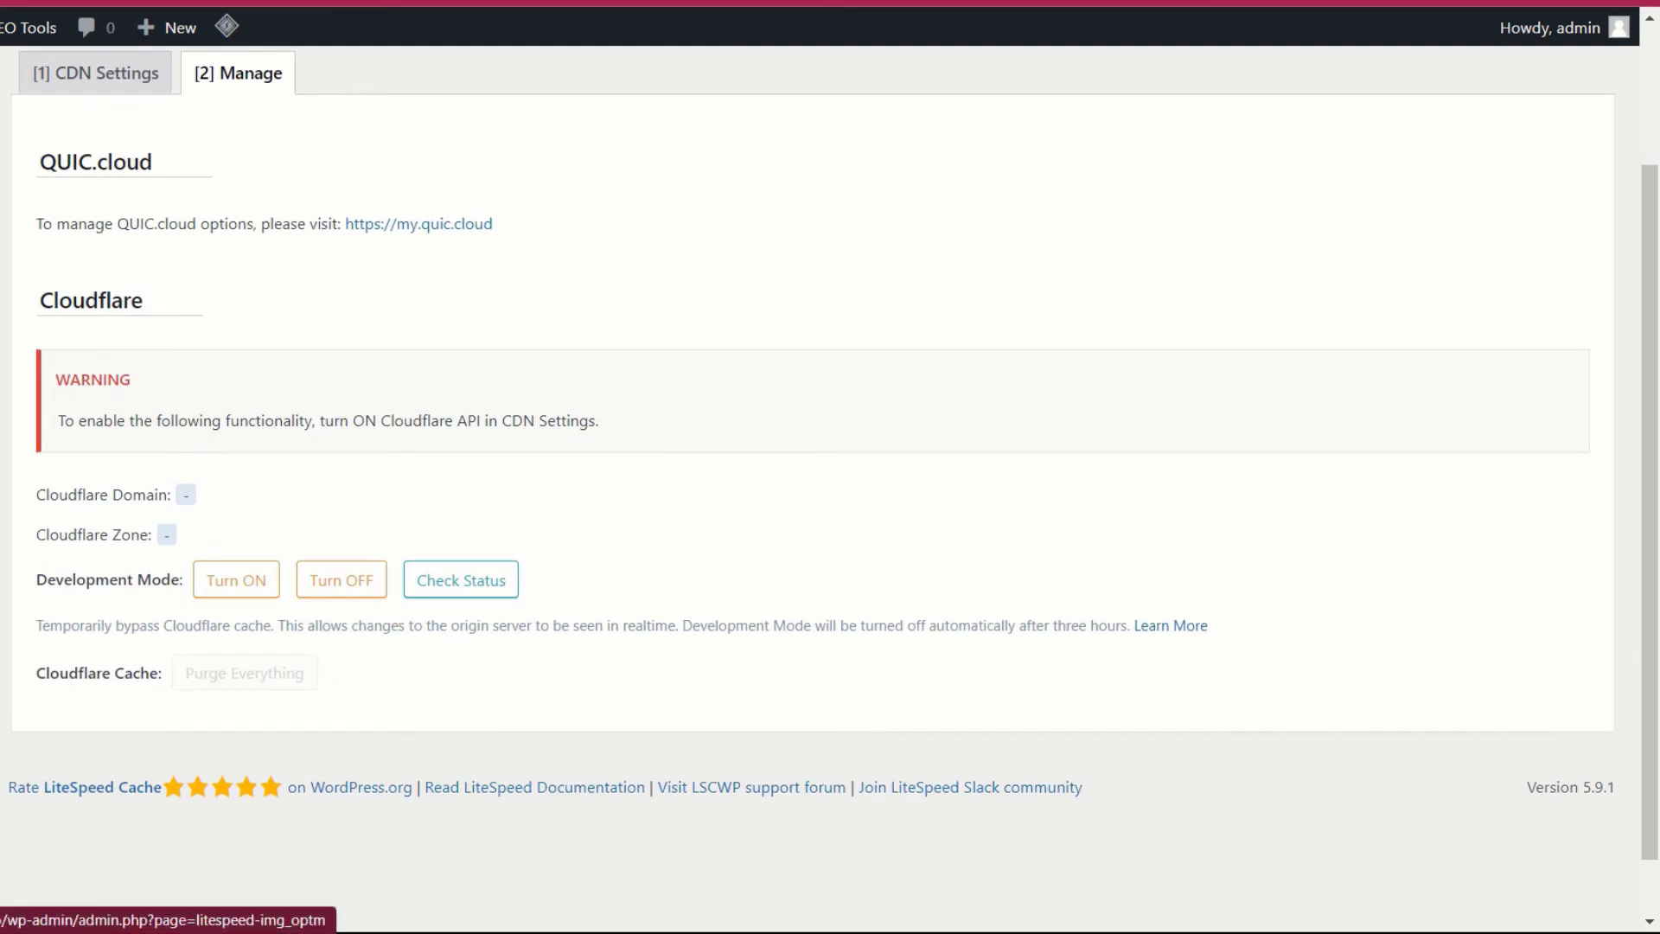
- In the Image Optimization Settings, turn Auto Request Cron ON and review the Auto Pull Cron setting
left_click(2, 658)
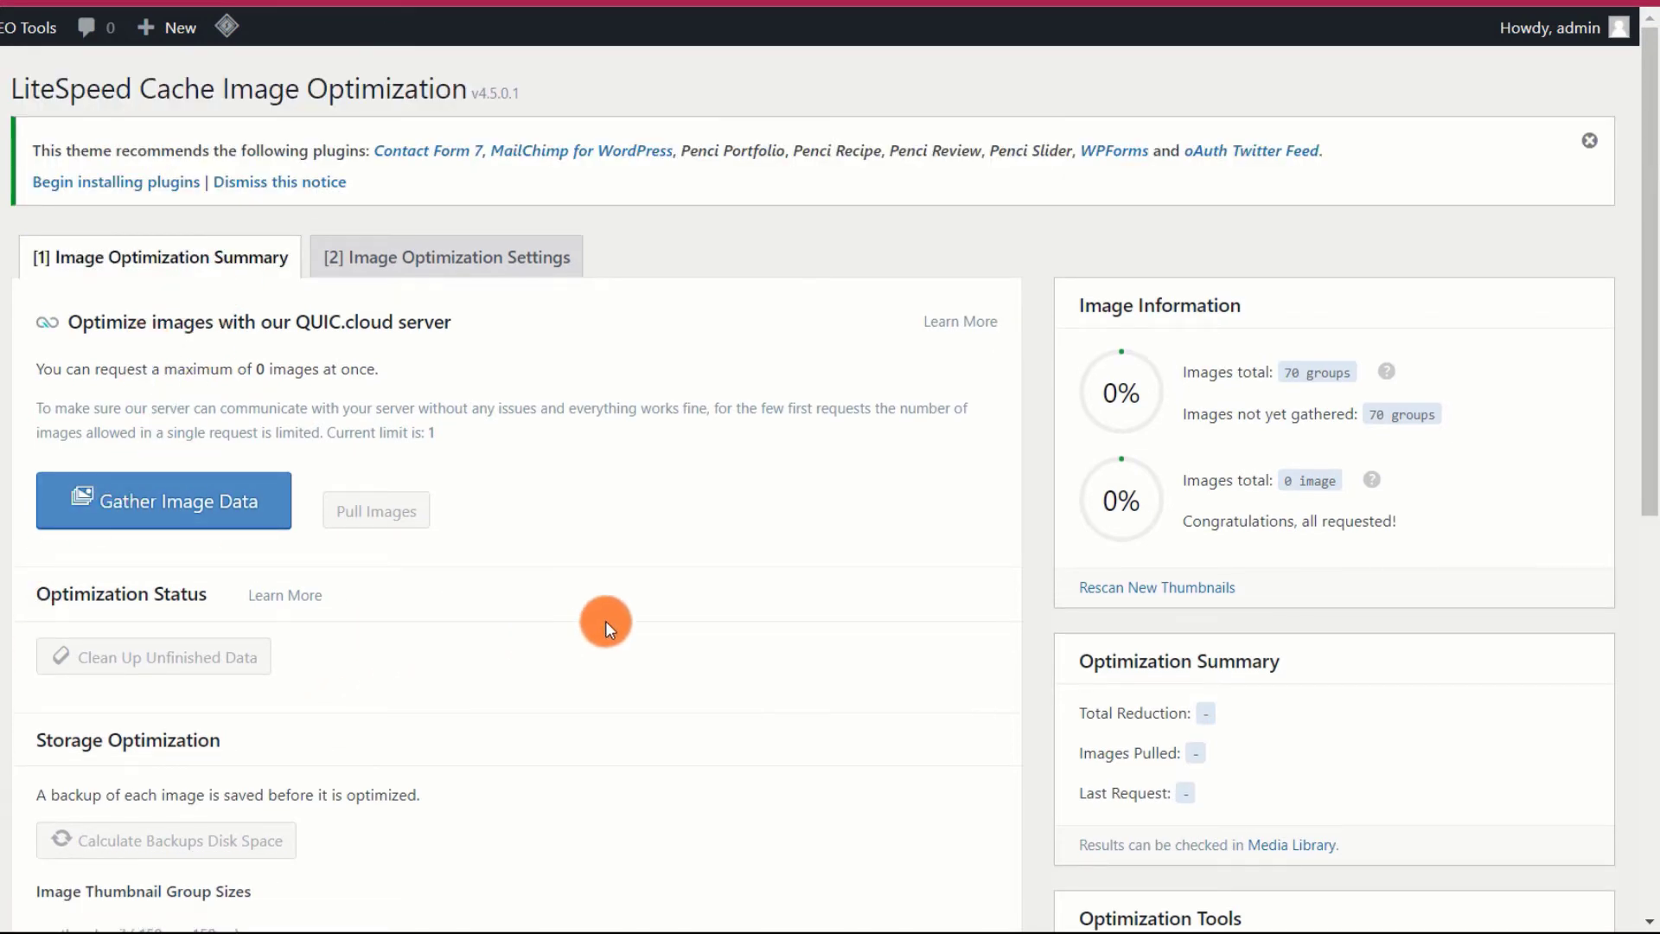
scroll(605, 621, "down", 2)
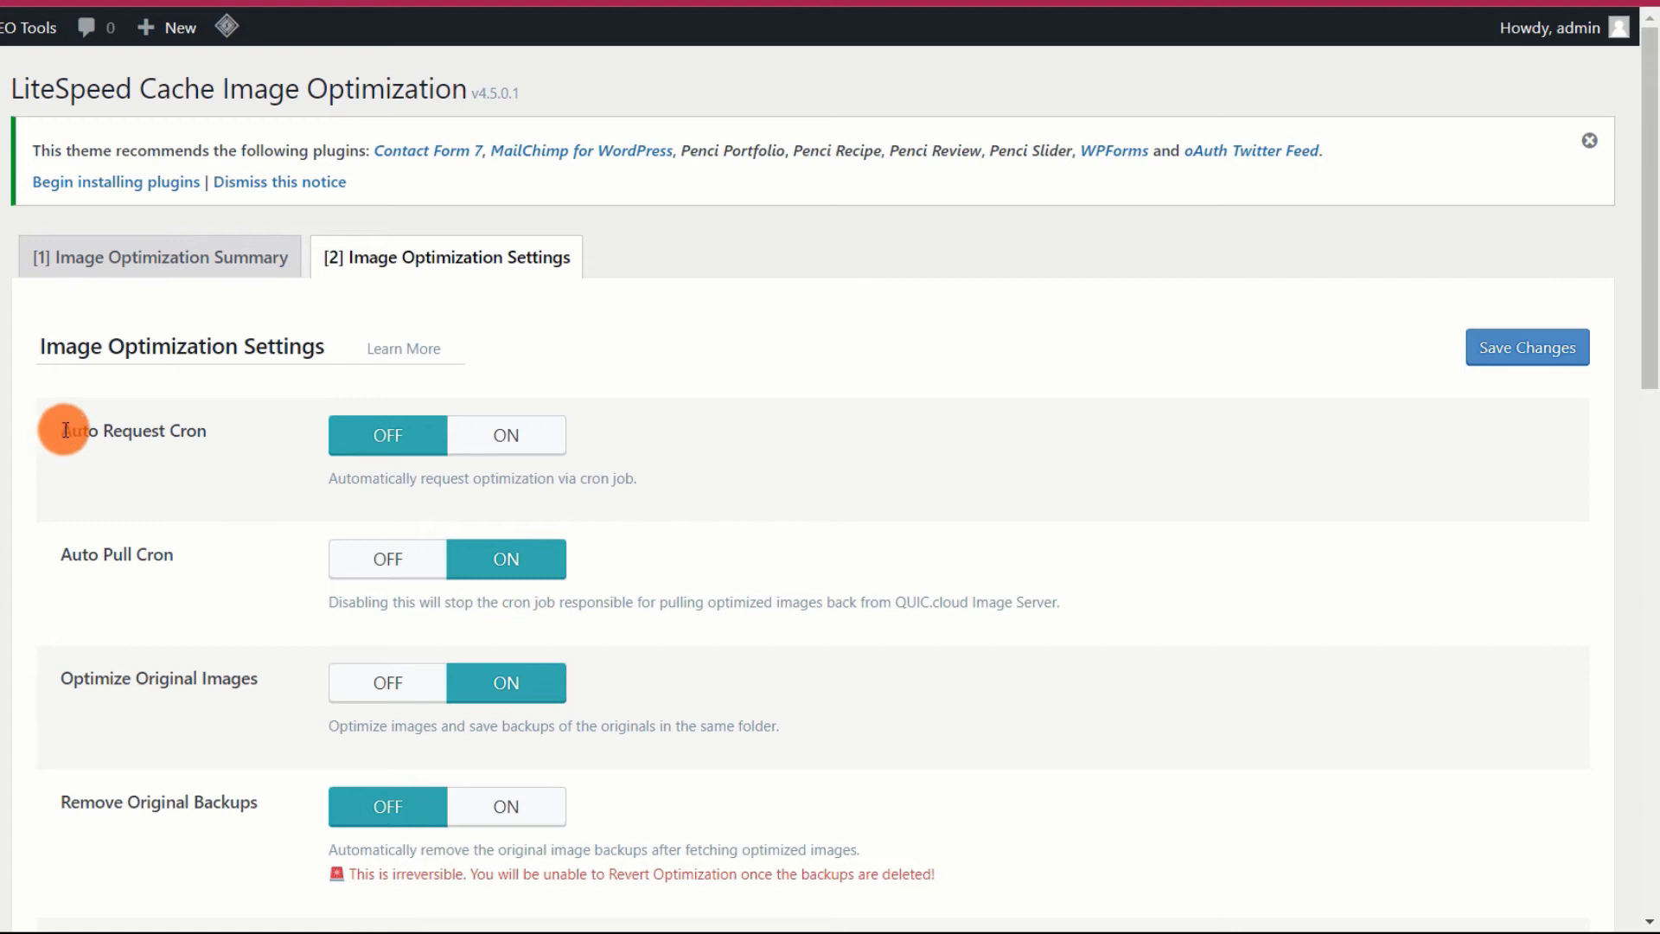
left_click_drag(57, 428, 255, 438)
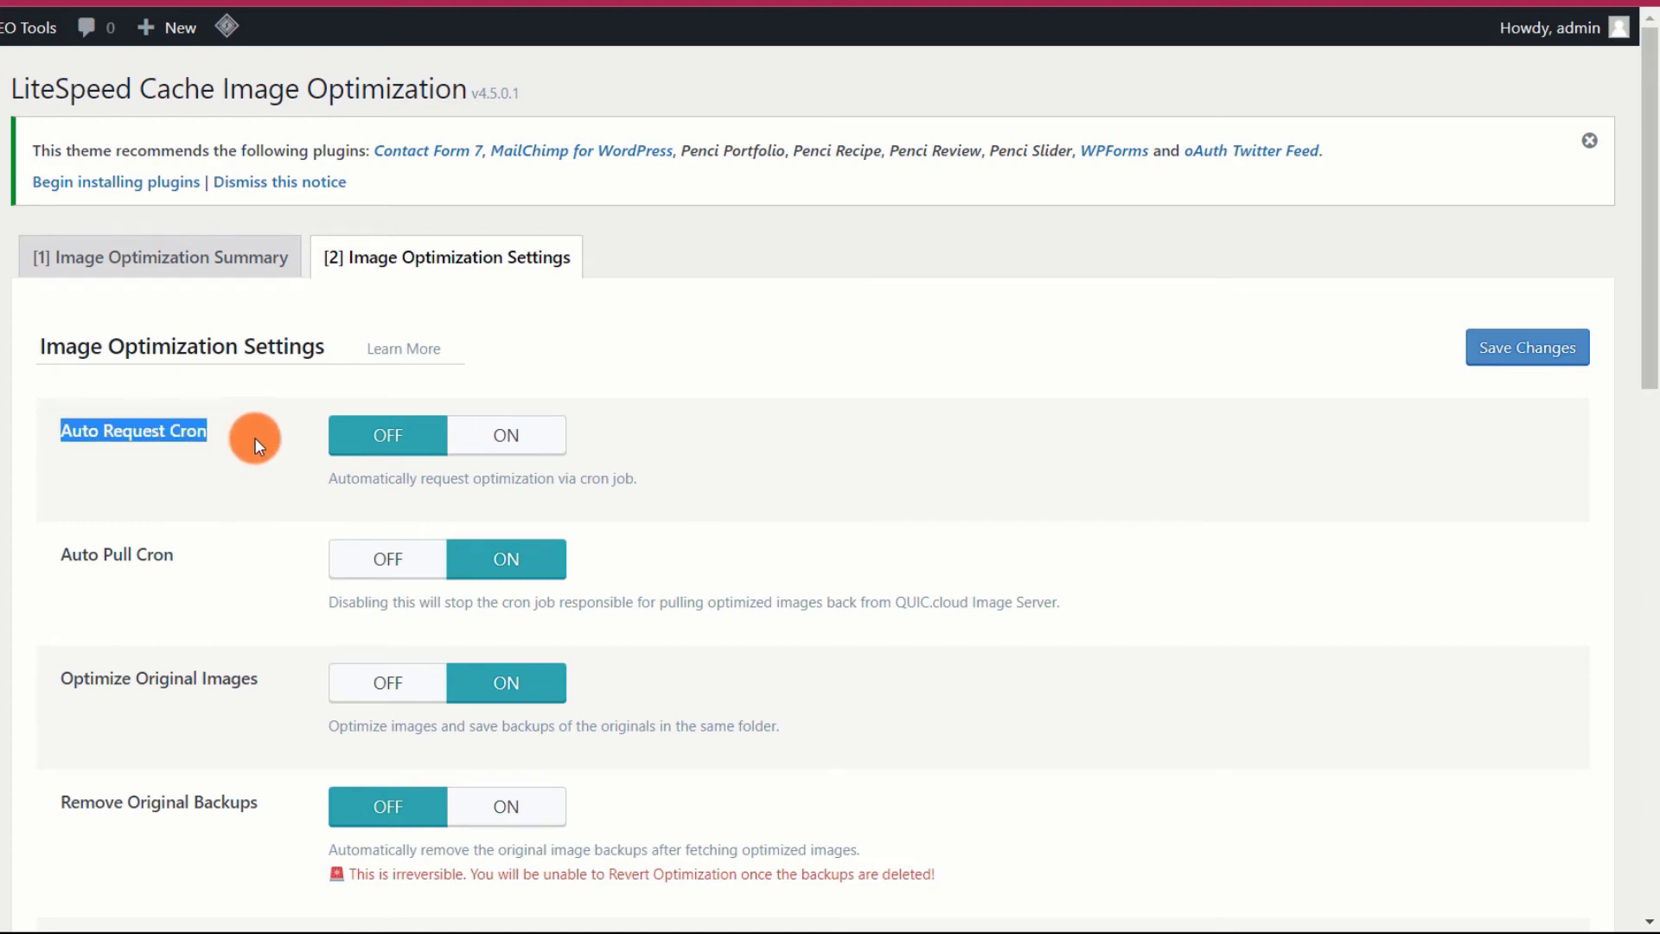
left_click(254, 438)
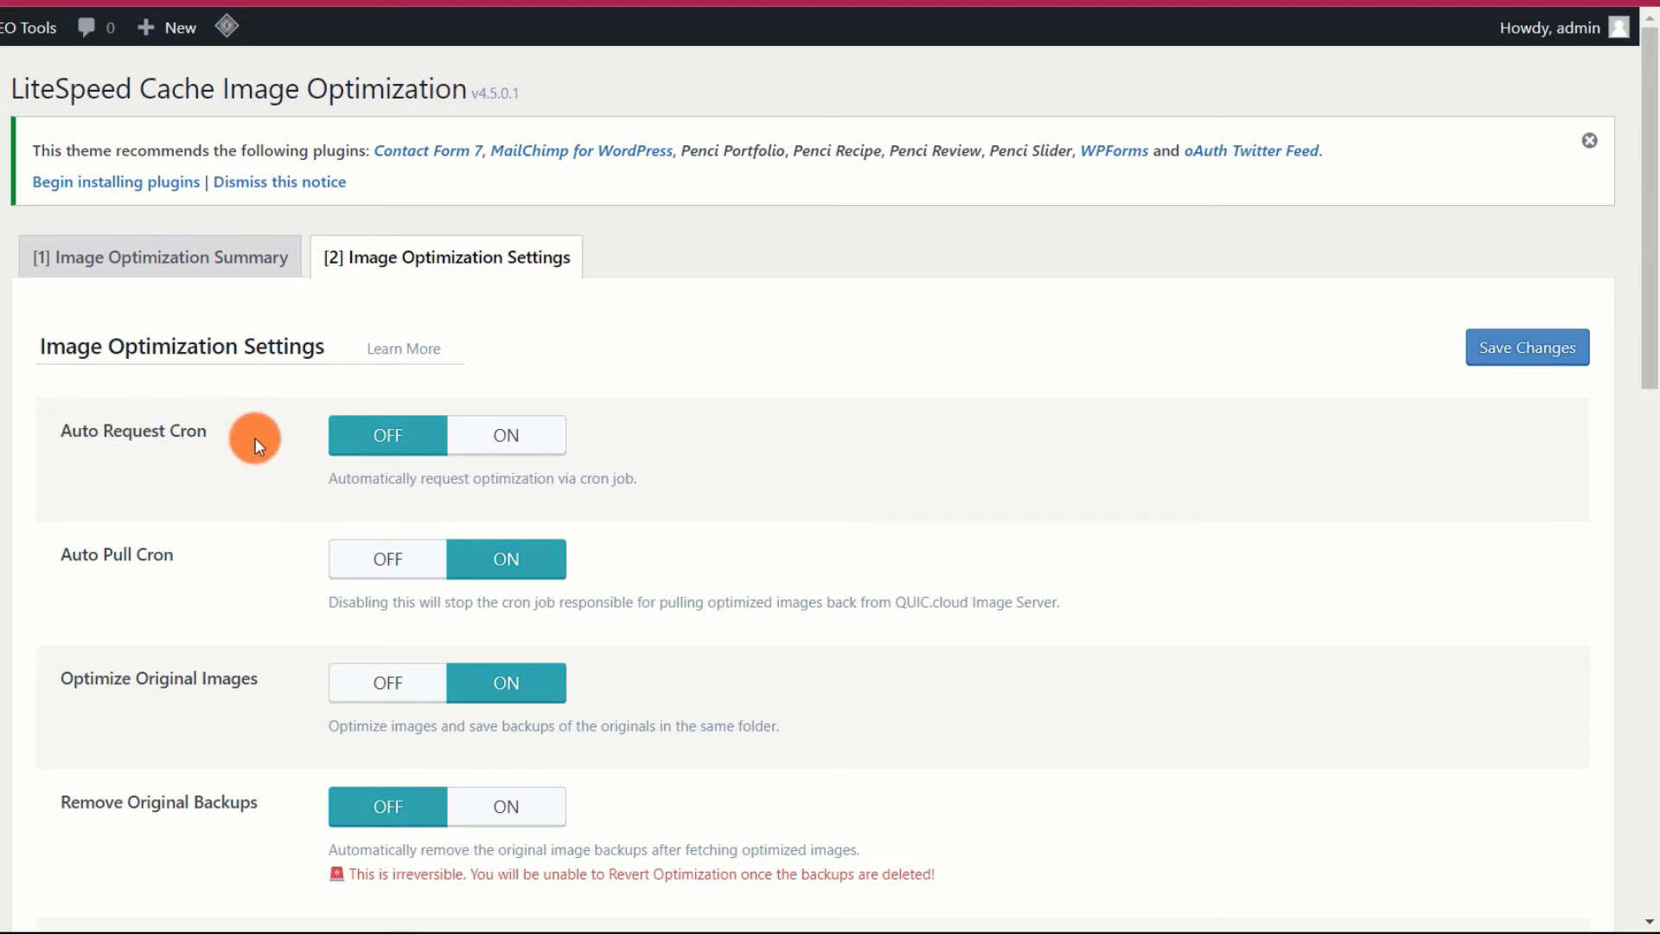
left_click(516, 434)
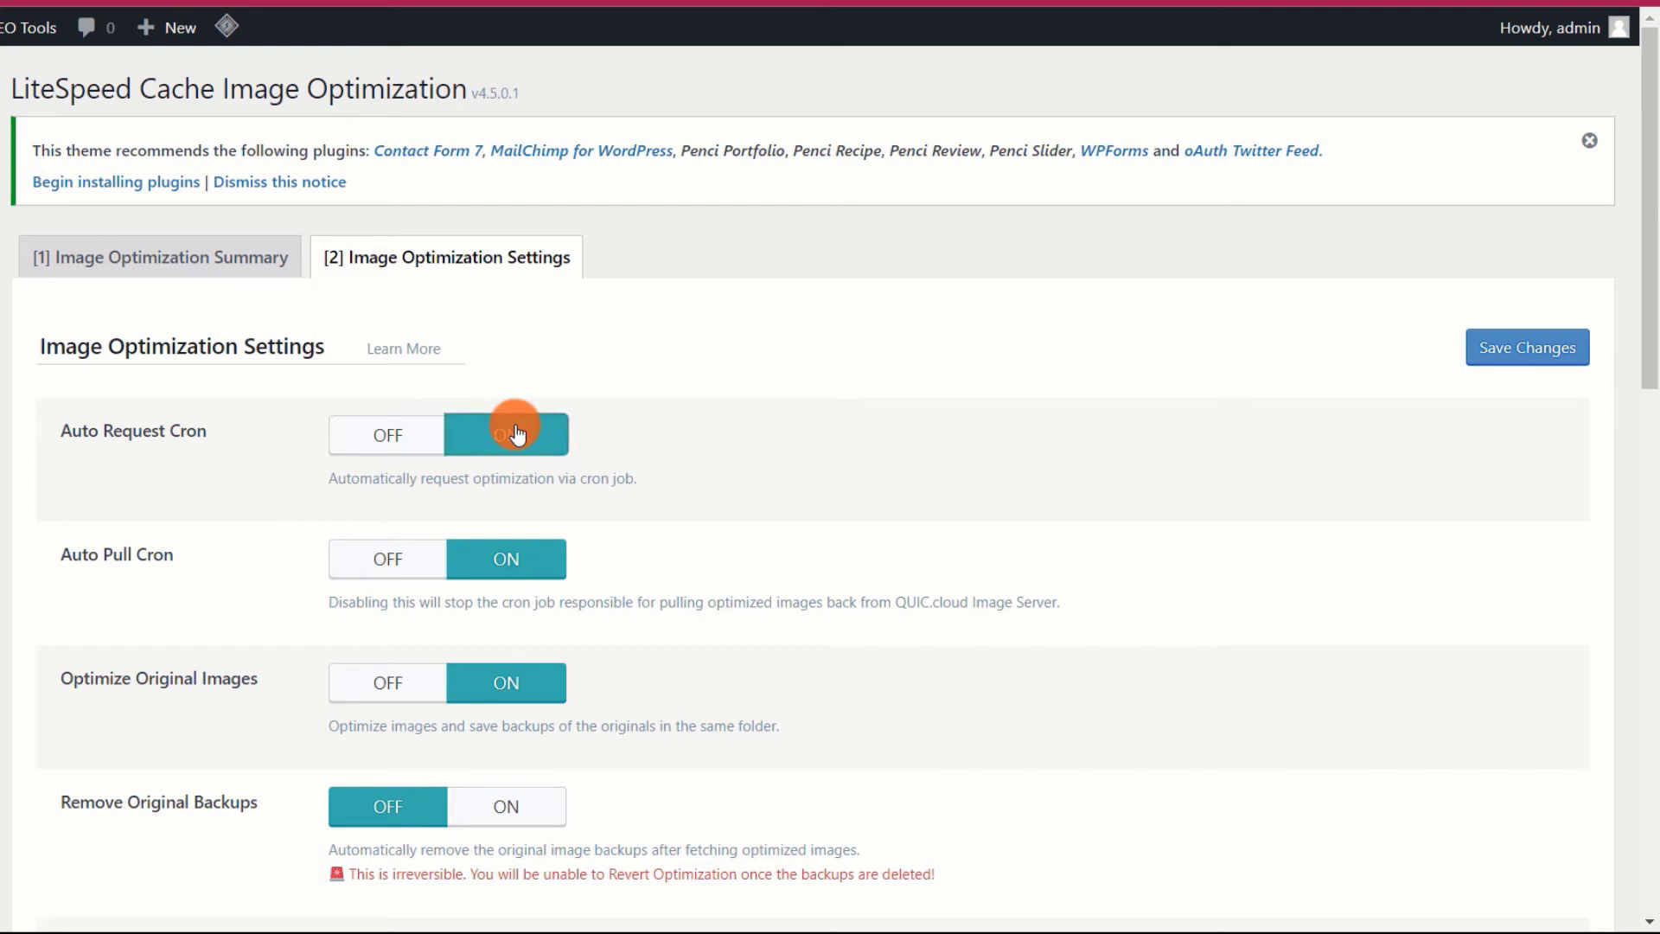
left_click_drag(201, 552, 45, 557)
left_click(215, 541)
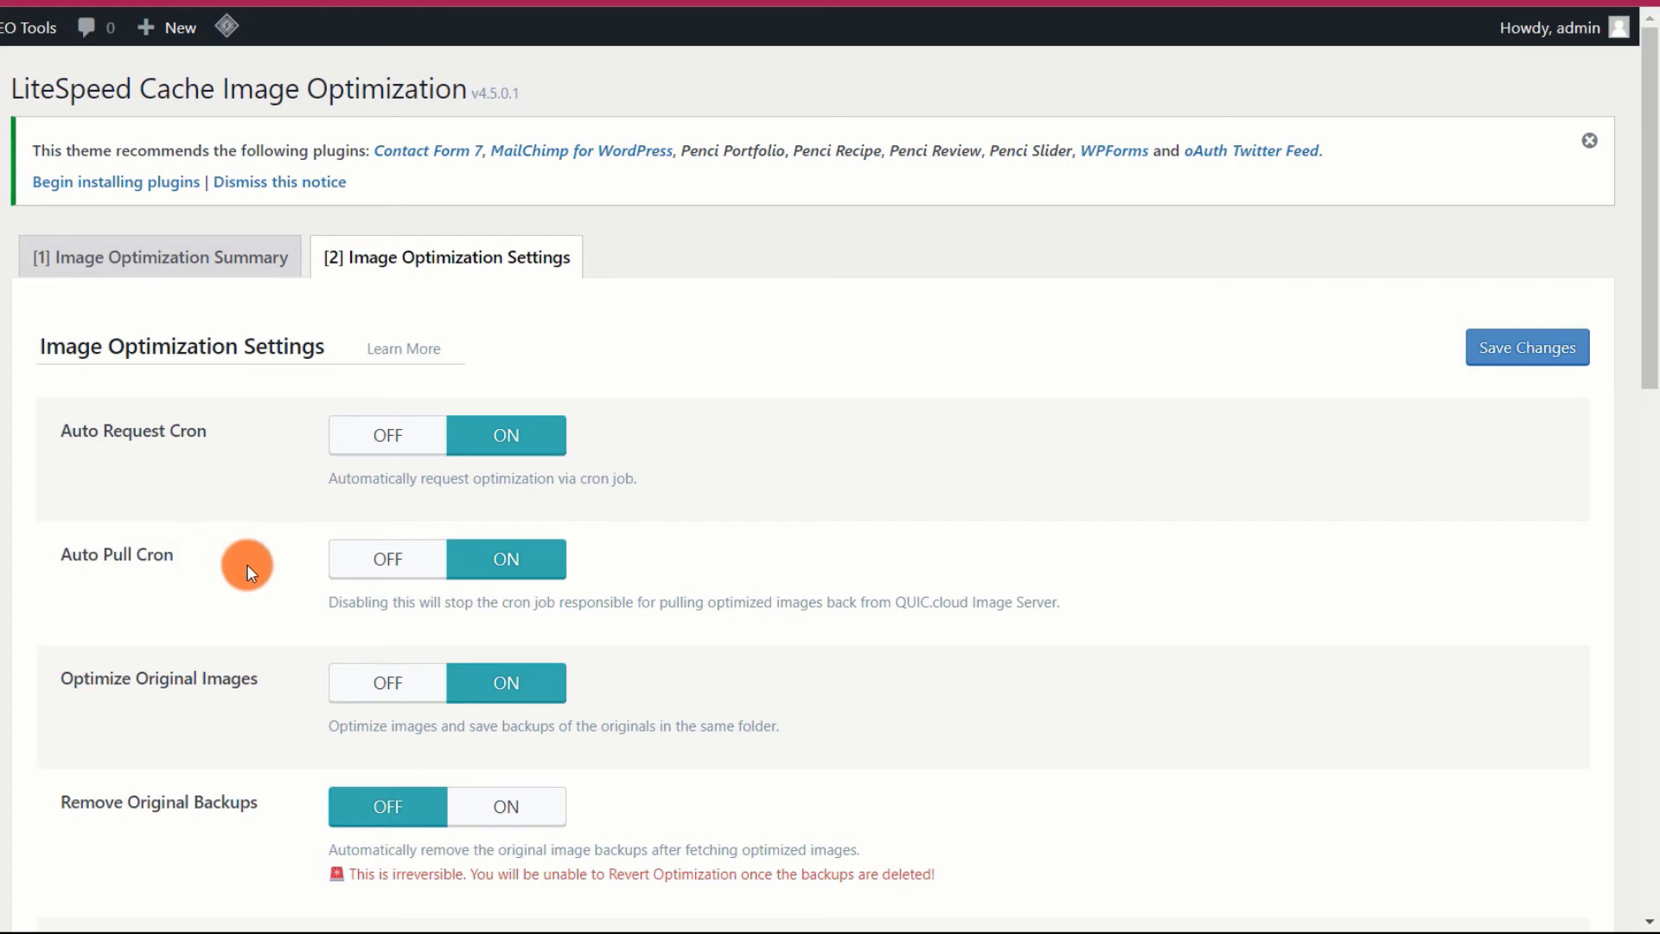
- Review the Remove Original Backups option in the Image Optimization Settings
scroll(247, 564, "down", 3)
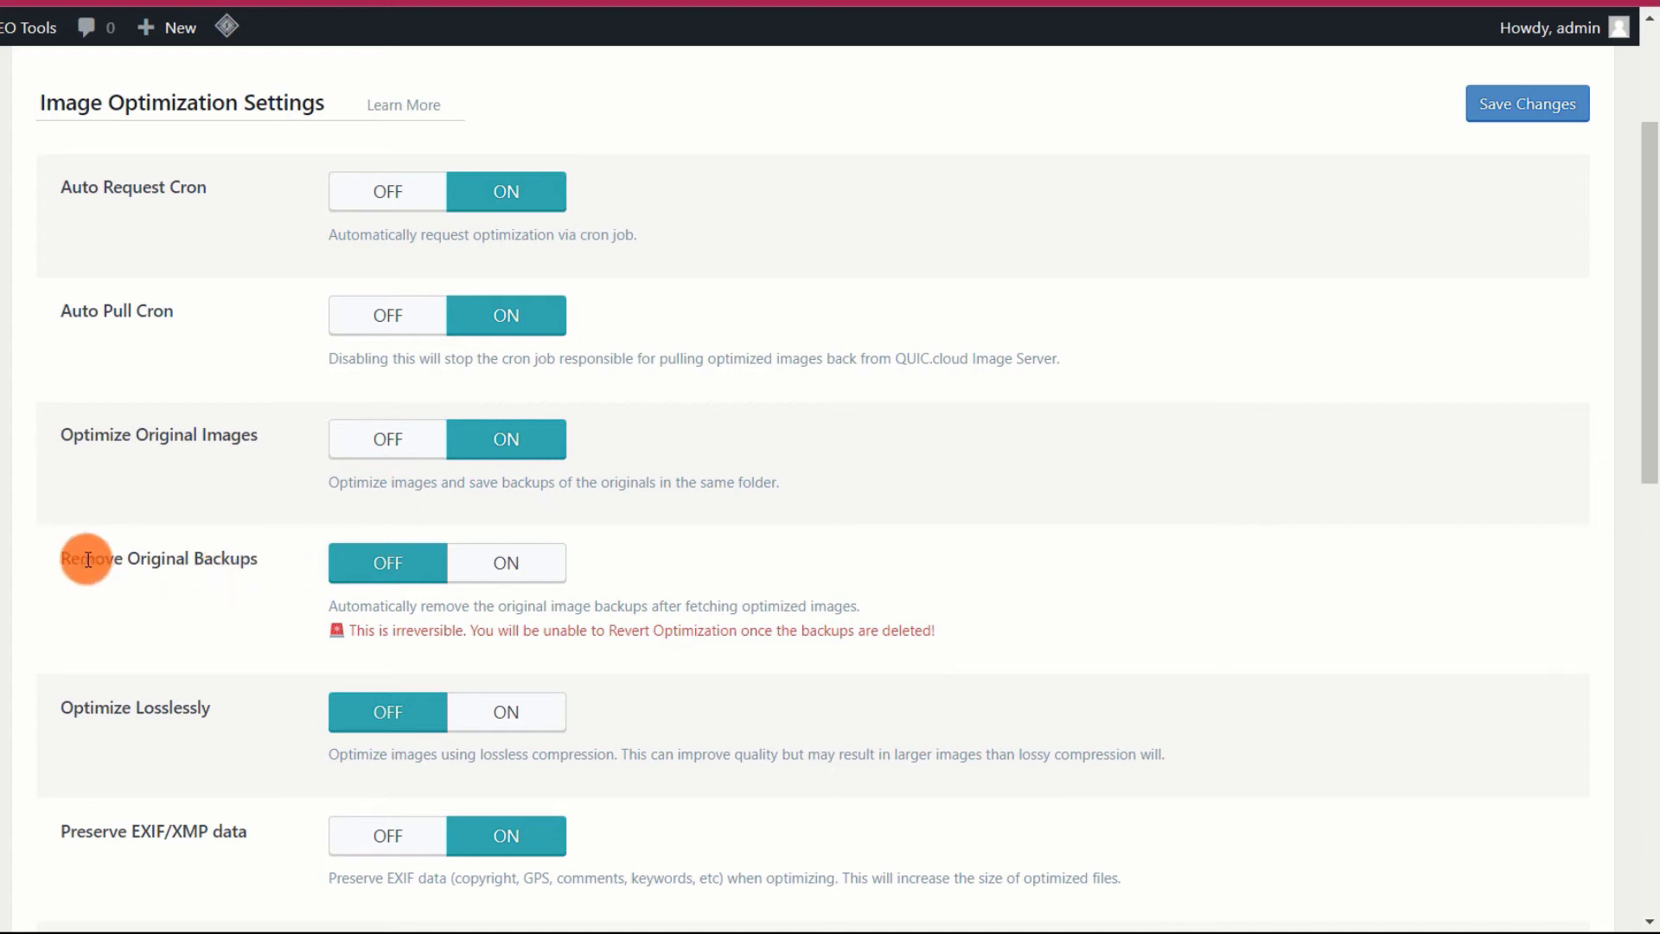
left_click_drag(258, 567, 48, 569)
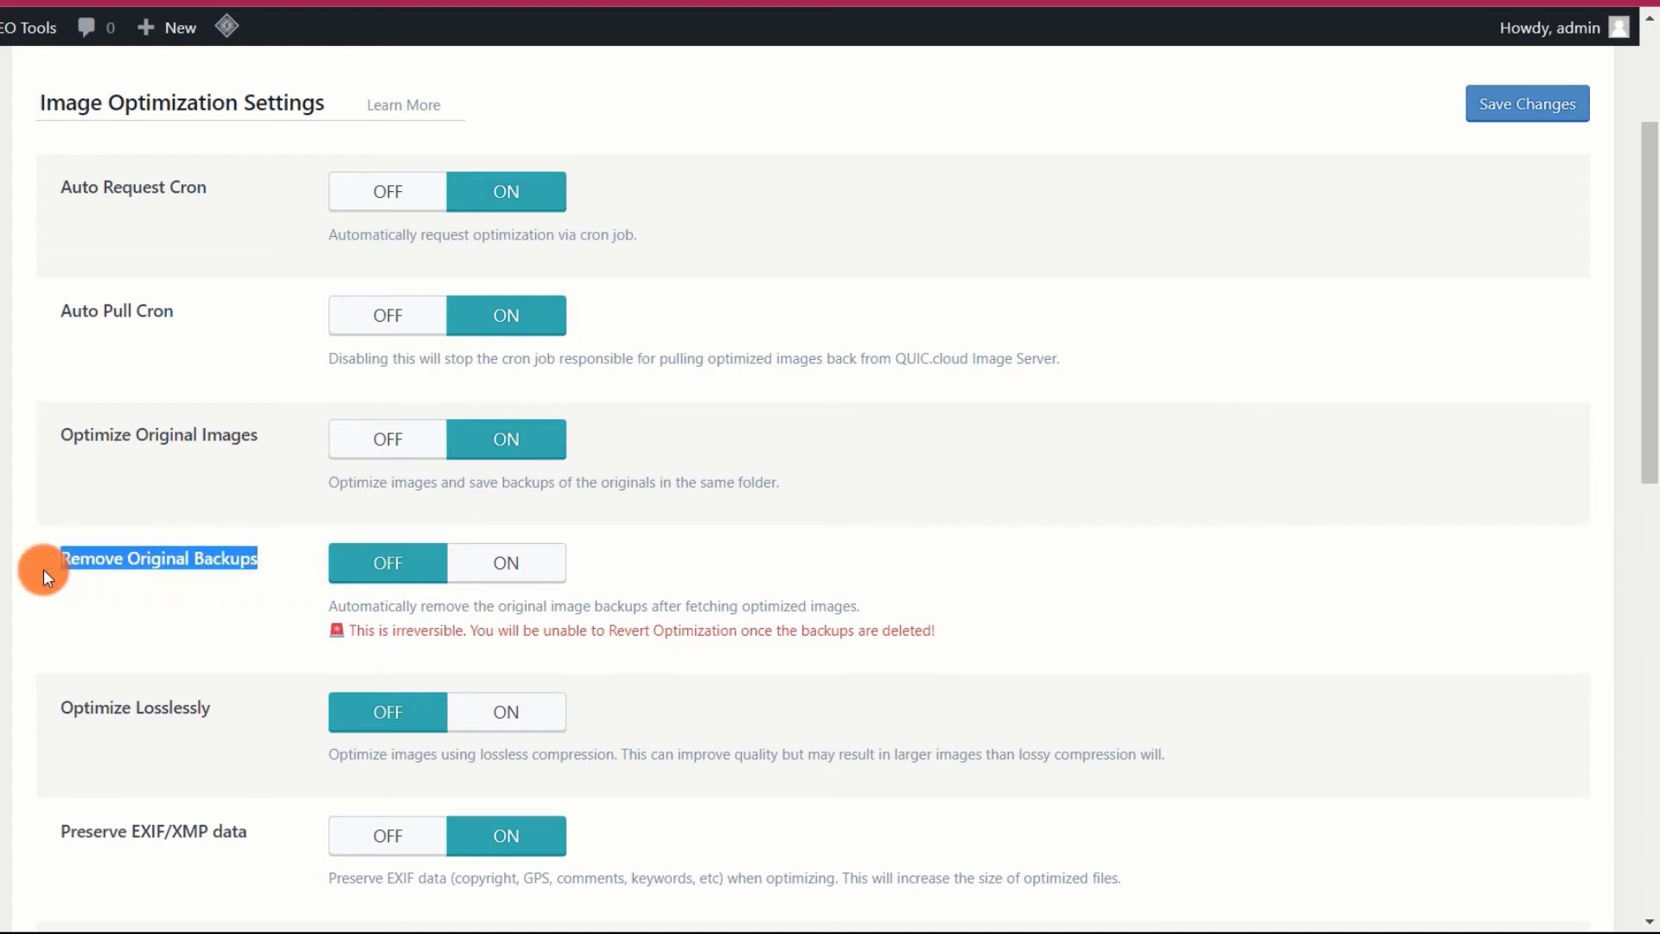
left_click(288, 564)
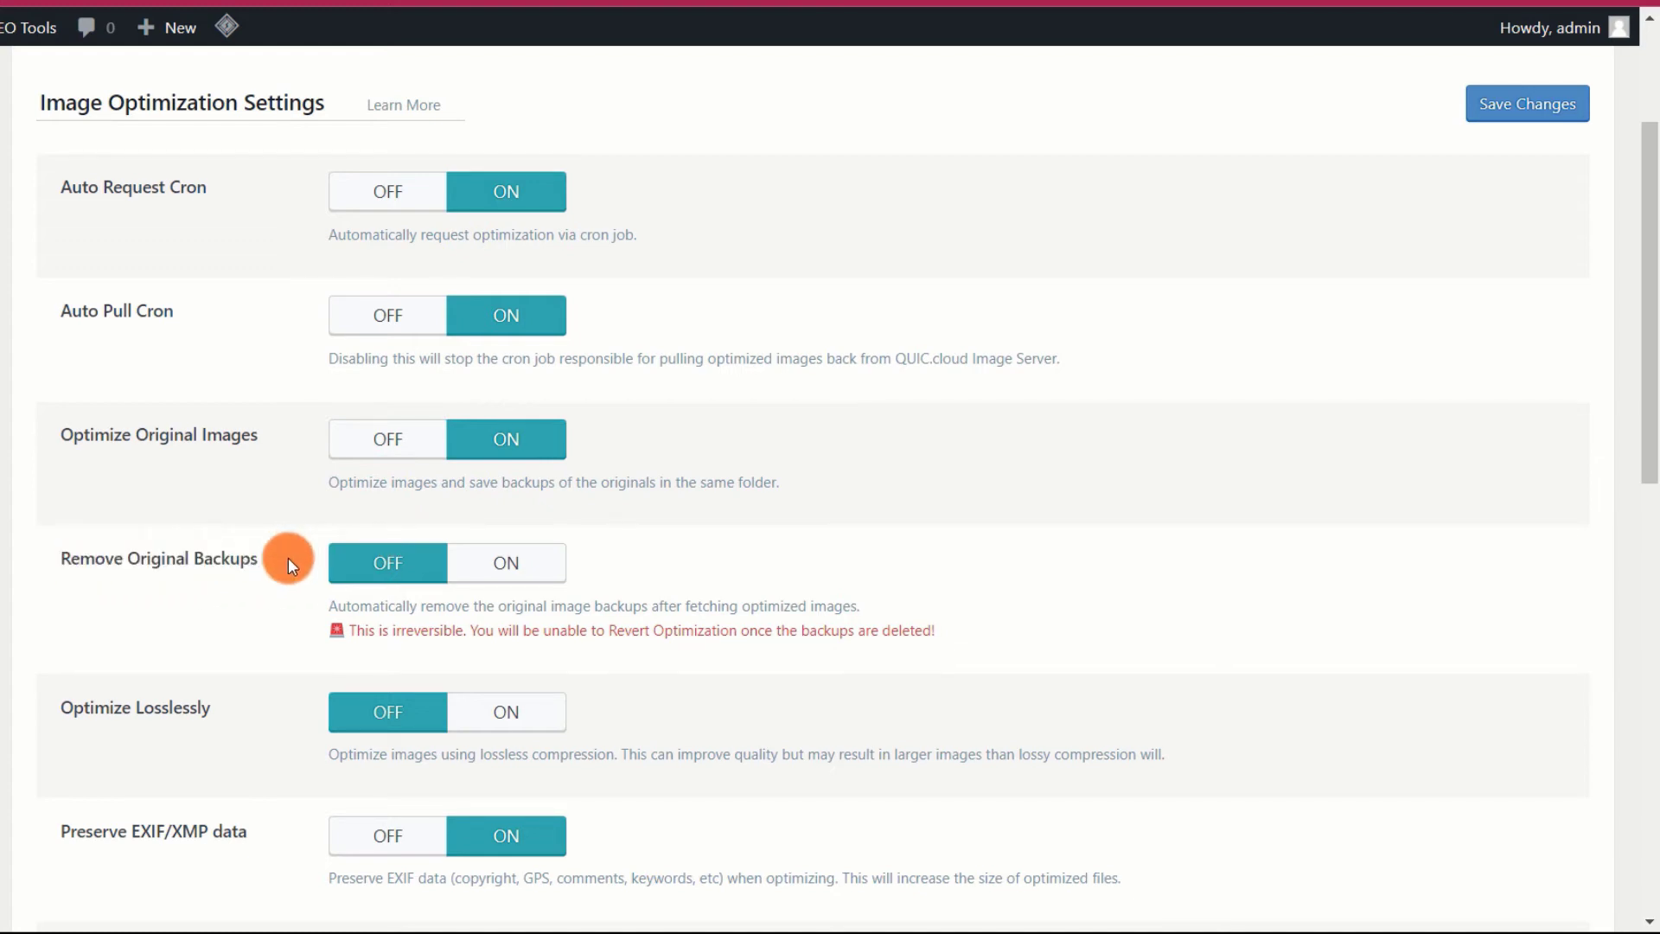
scroll(288, 558, "down", 3)
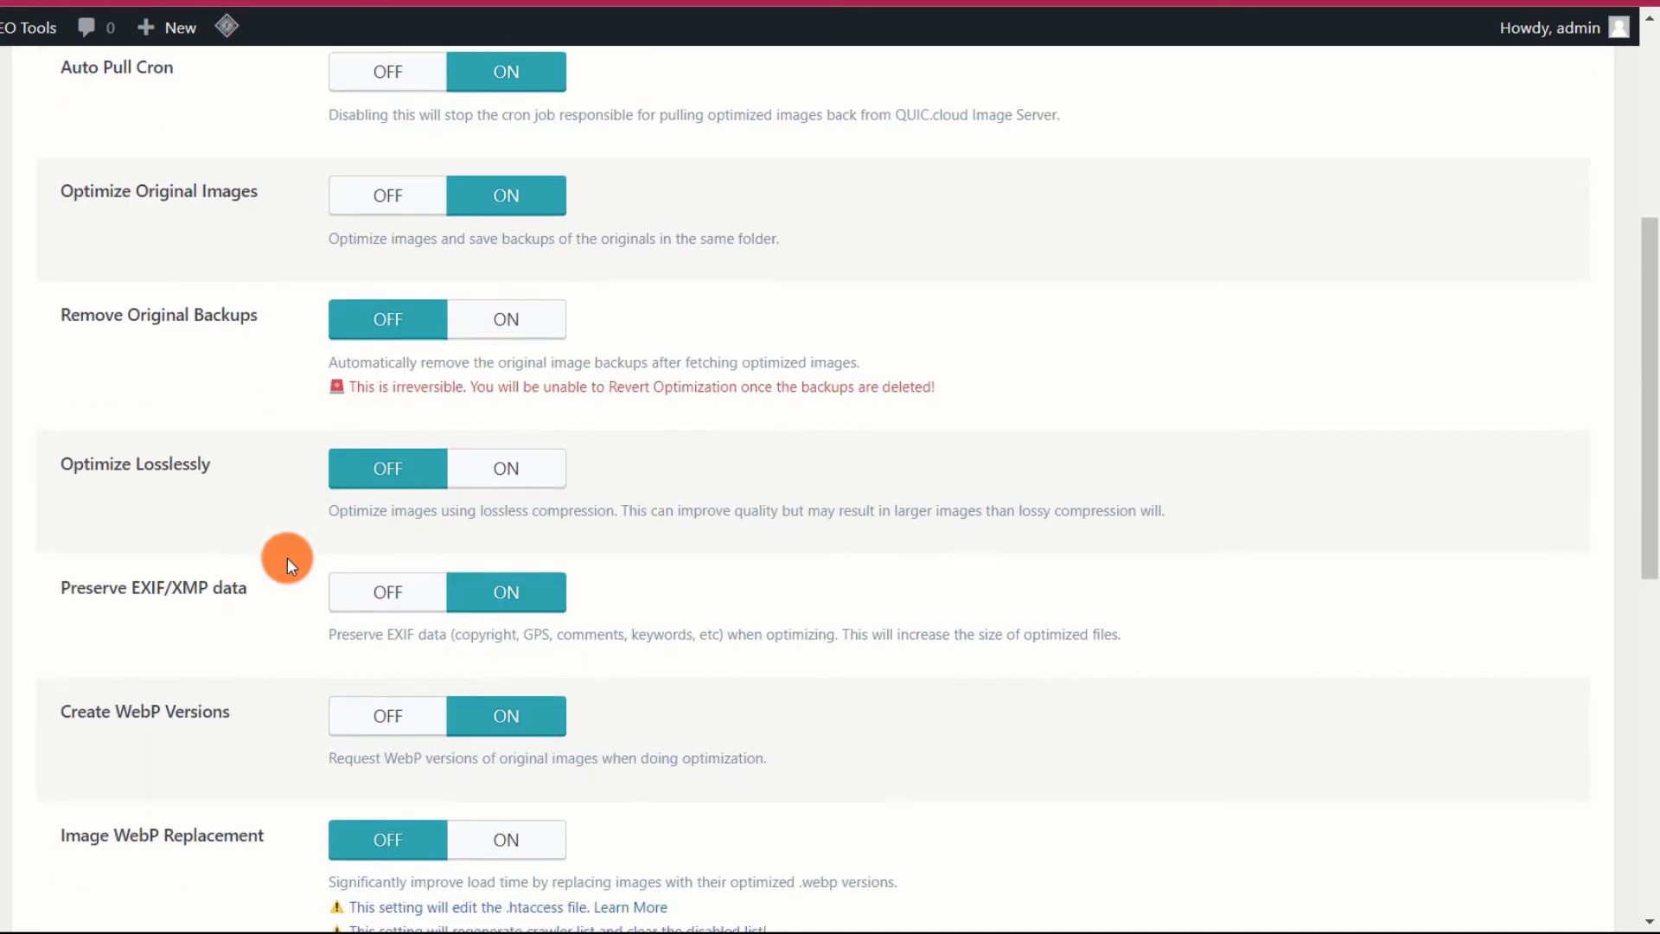
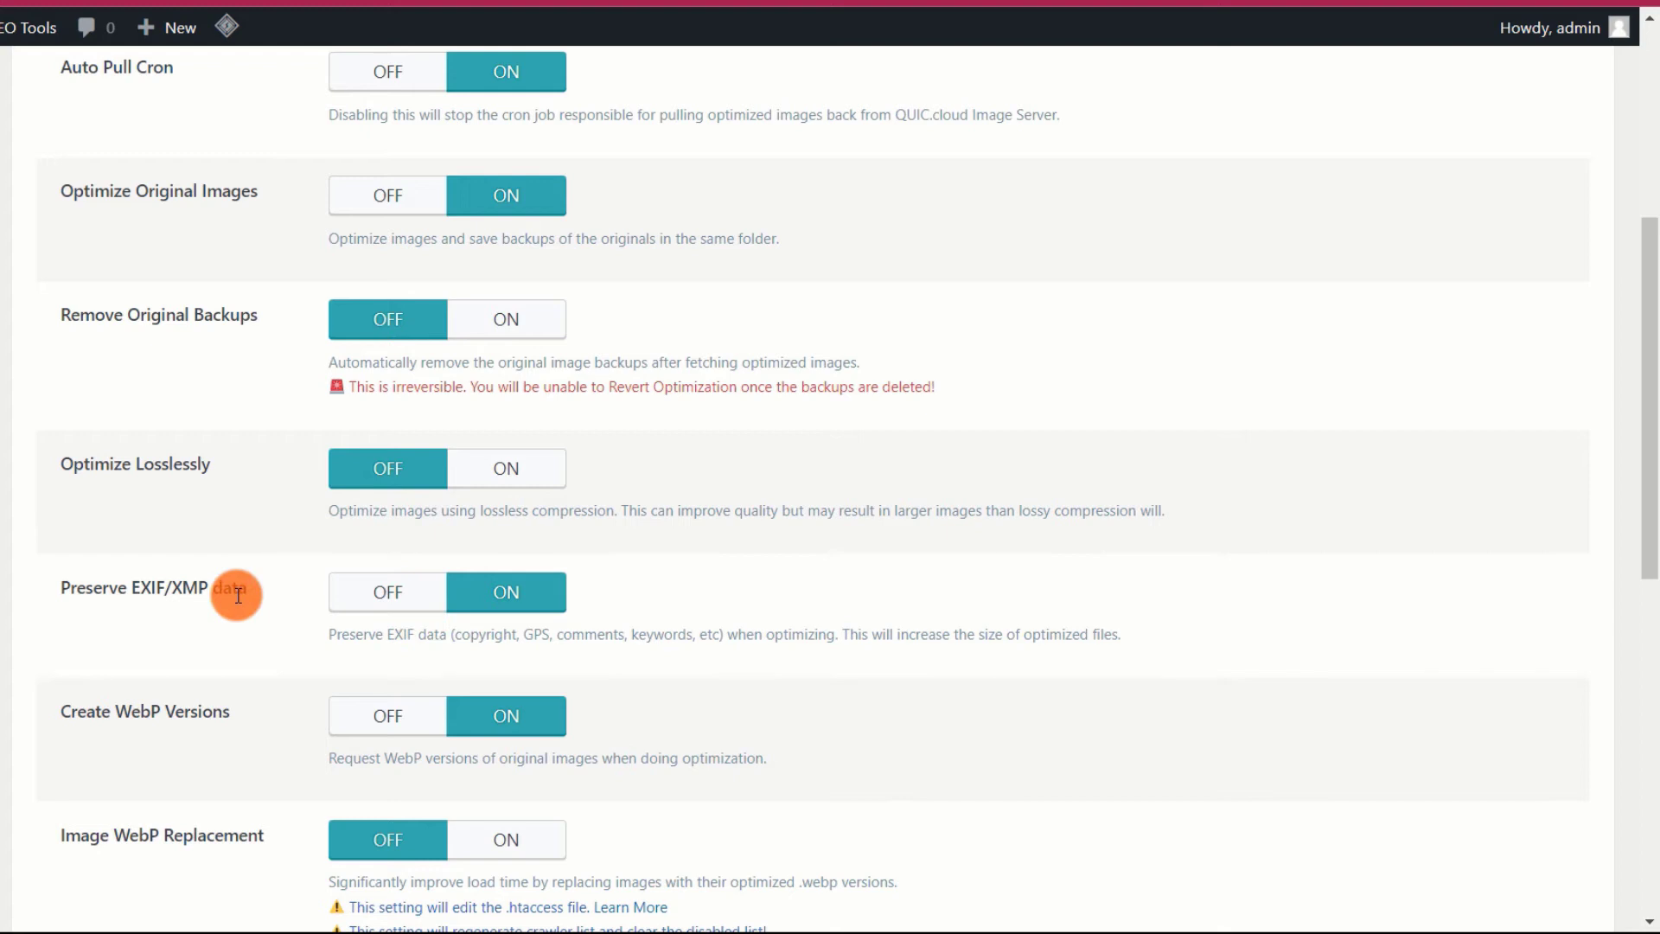
- Turn Preserve EXIF/XMP data OFF and Image WebP Replacement ON in the Image Optimization Settings
scroll(237, 594, "down", 3)
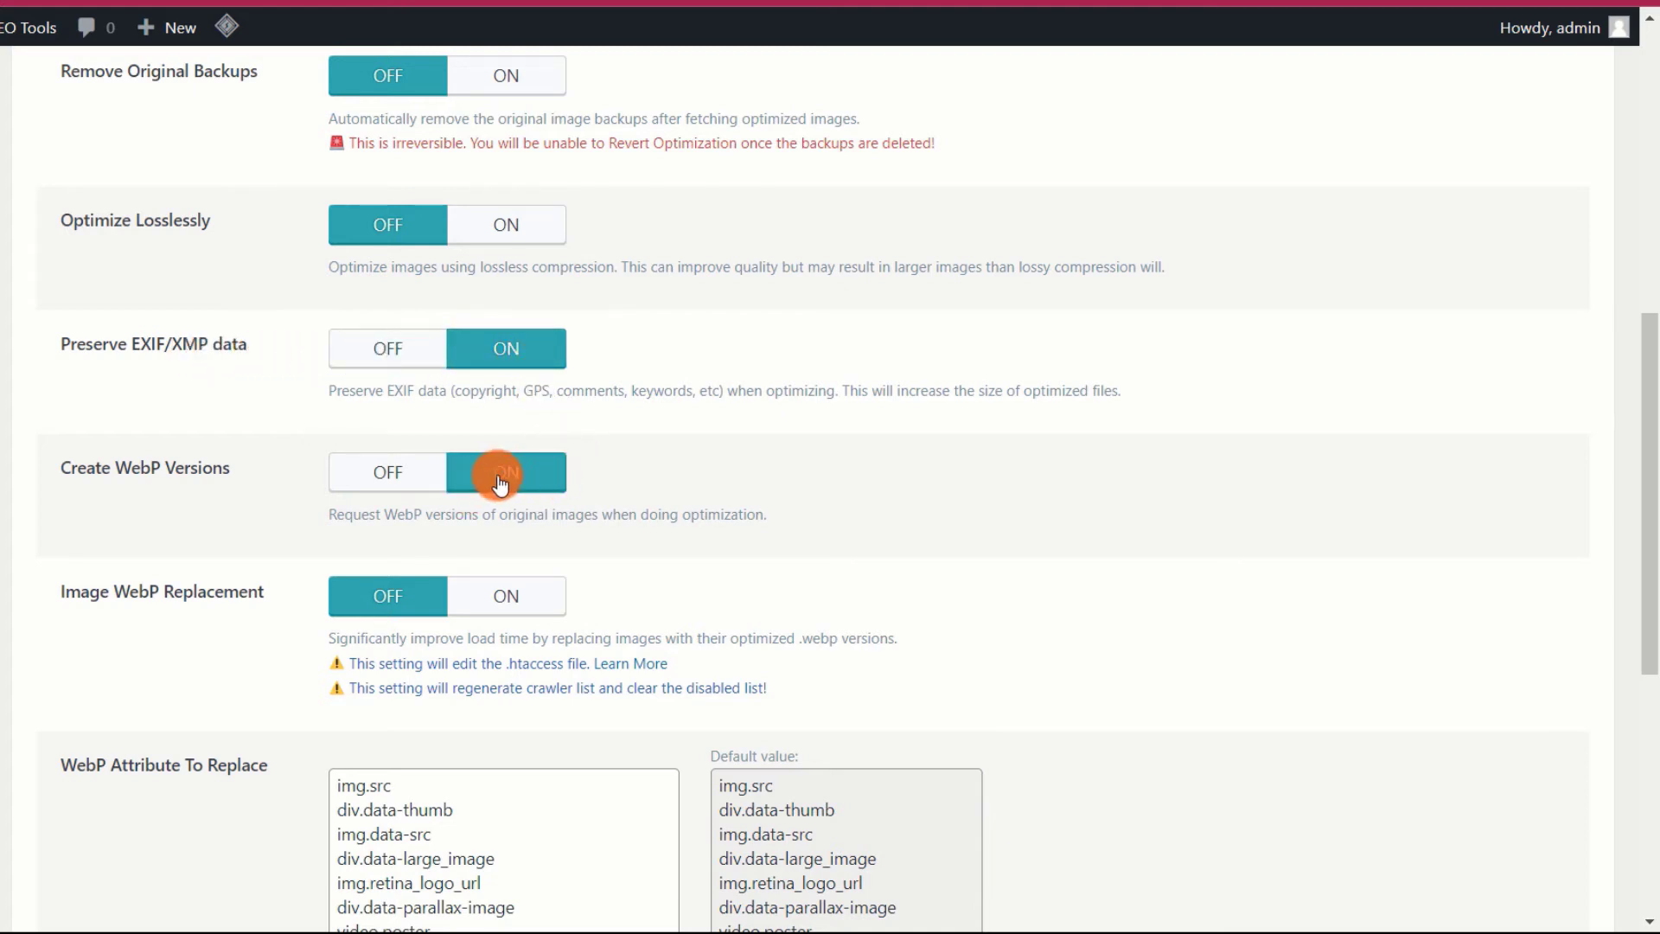
left_click(396, 356)
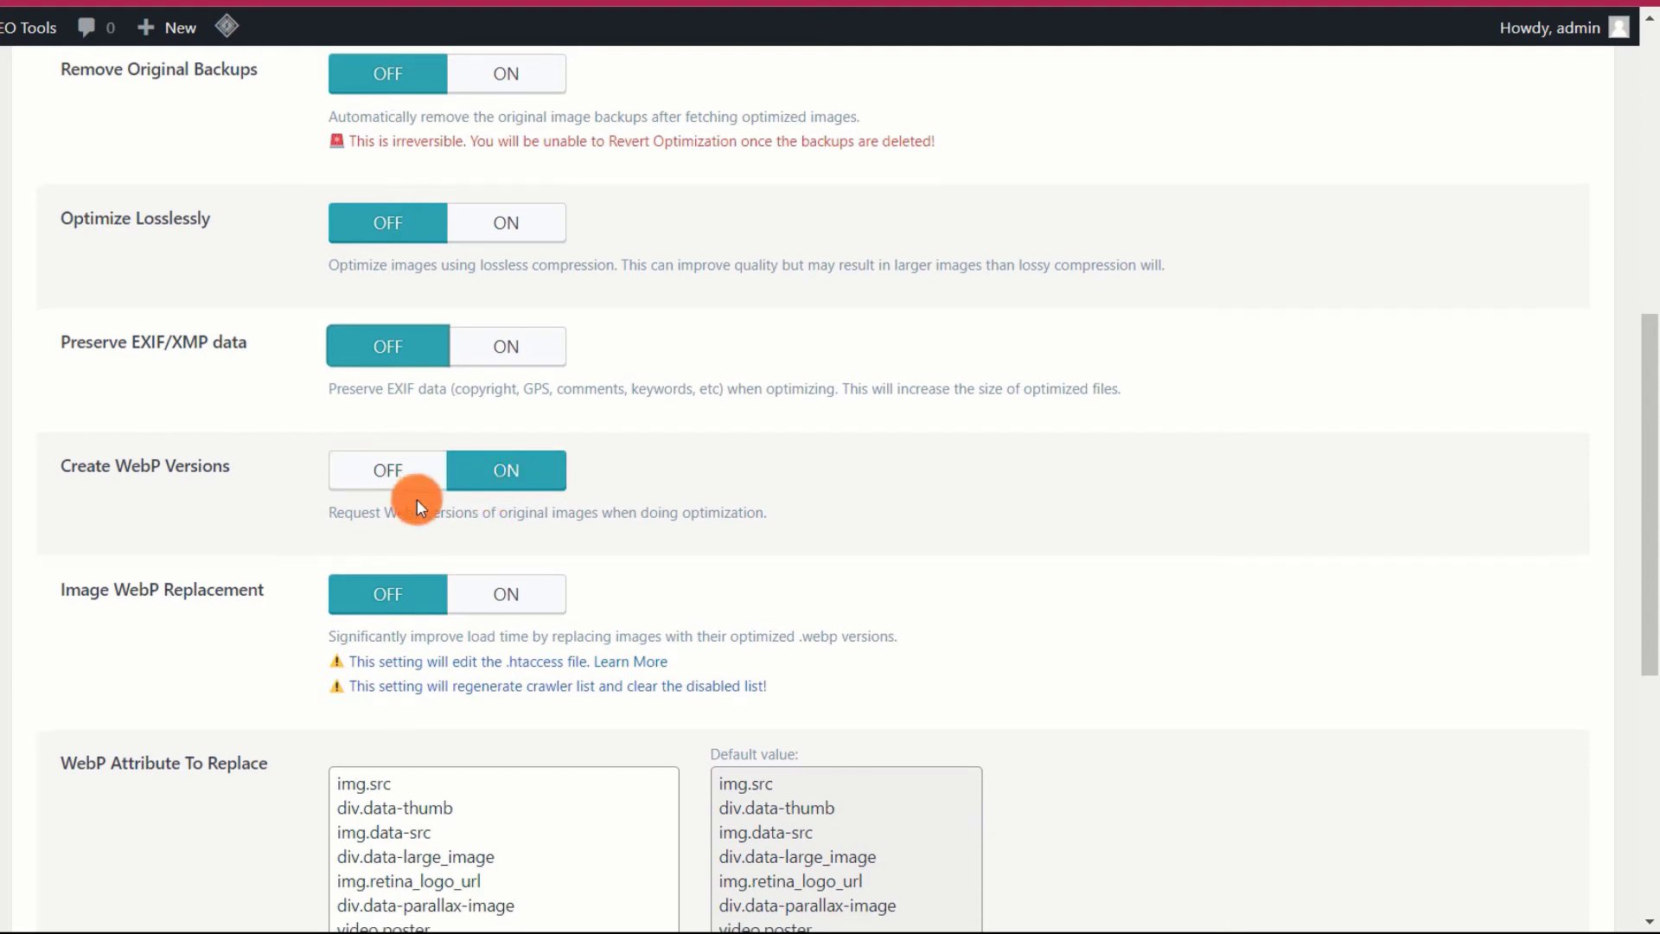
scroll(324, 465, "down", 3)
left_click(519, 356)
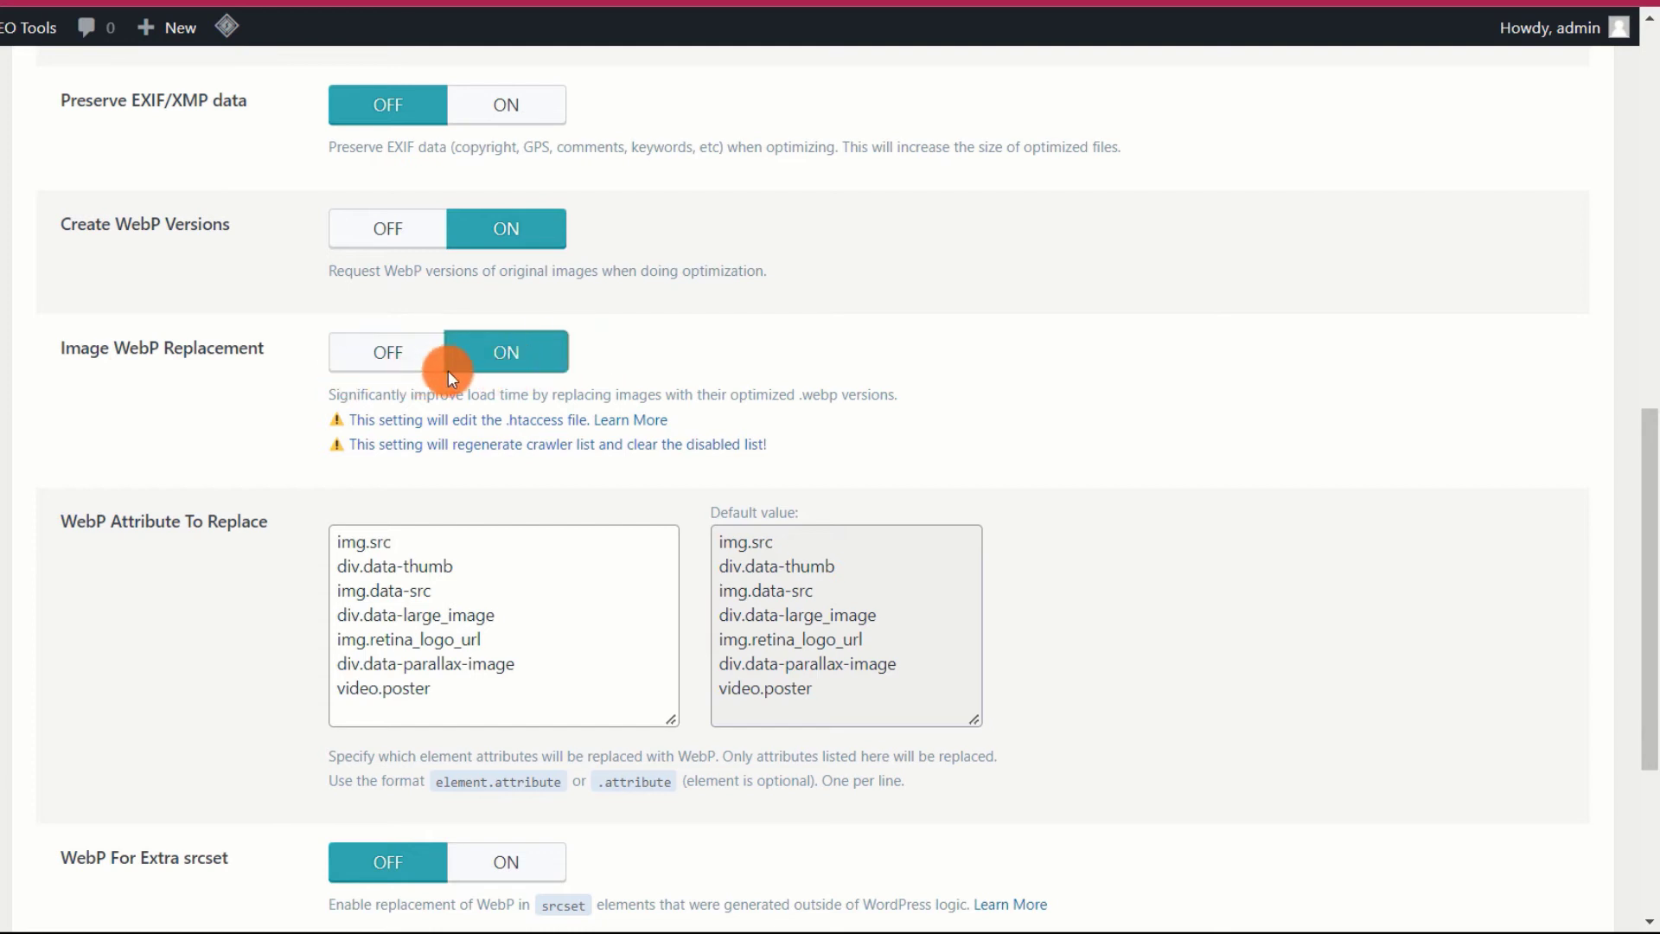
- Review the WebP Attribute To Replace, WebP For Extra srcset and WordPress Image Quality Control settings
scroll(454, 355, "down", 2)
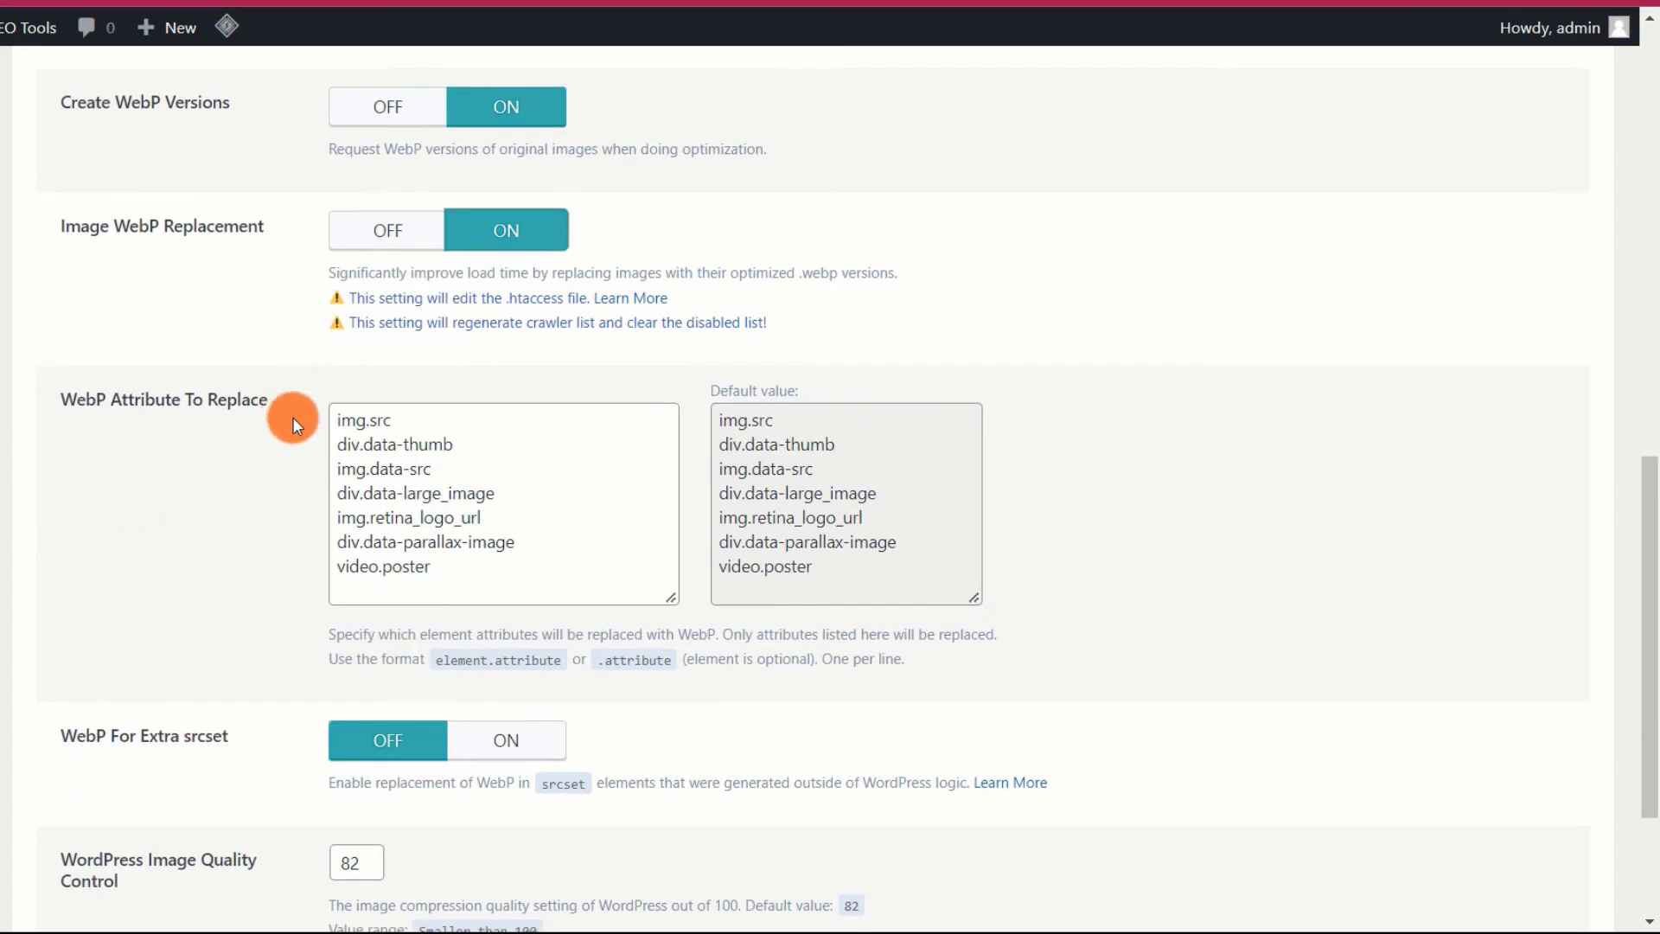
left_click_drag(287, 398, 91, 411)
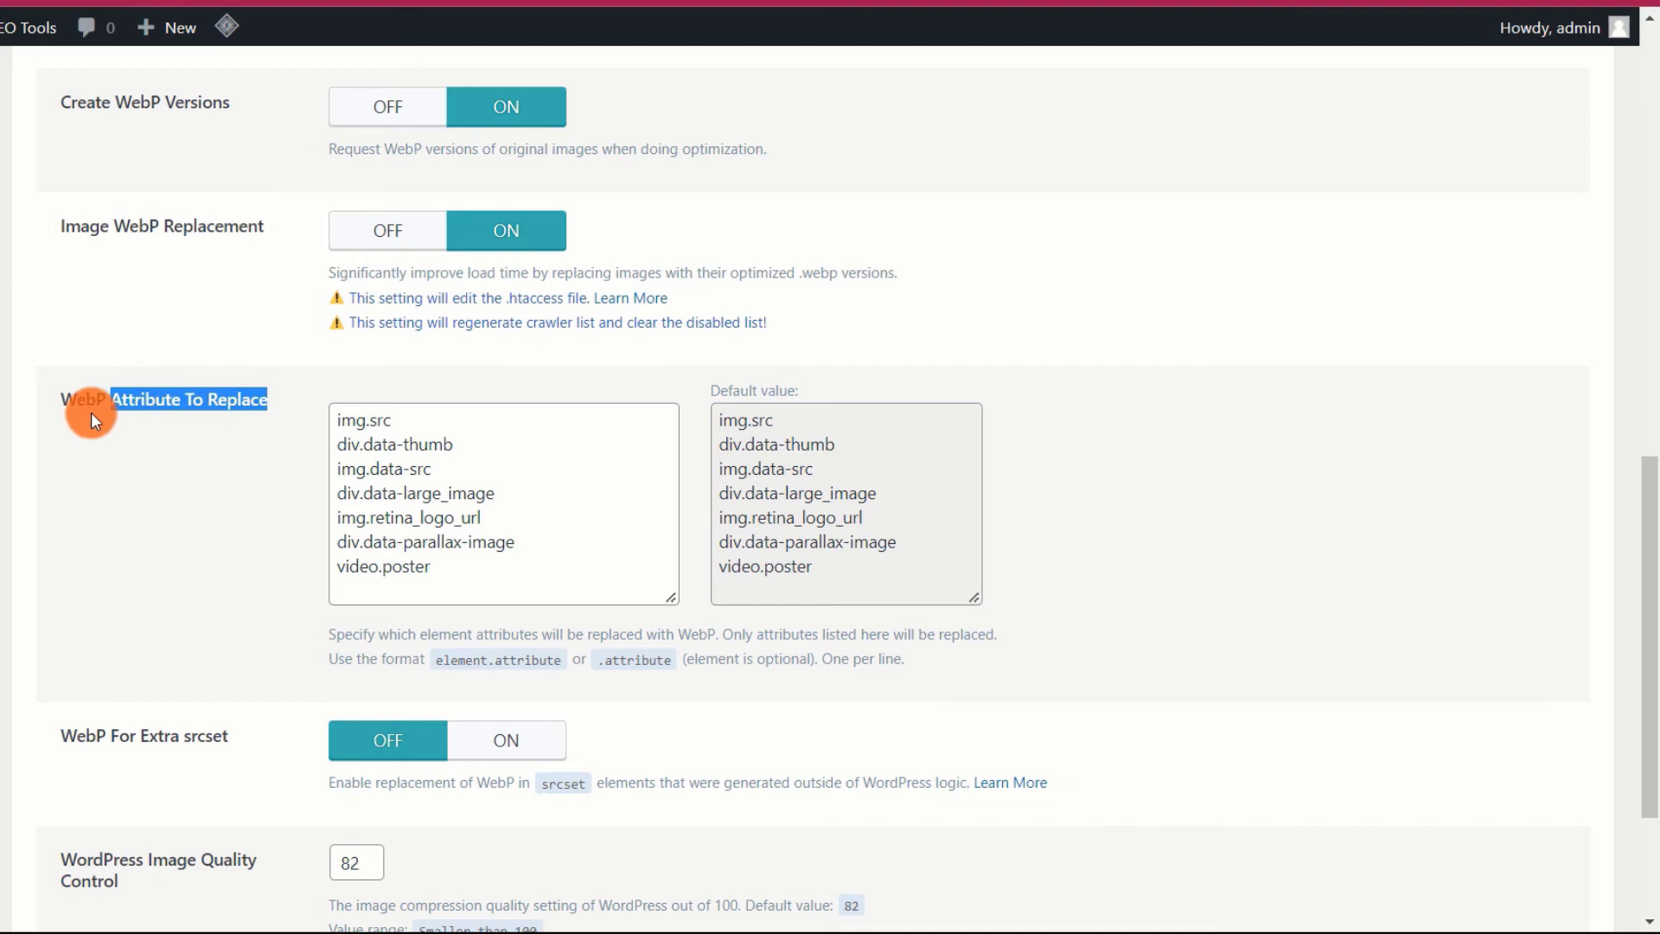
left_click(196, 428)
scroll(255, 460, "down", 4)
left_click_drag(263, 498, 62, 509)
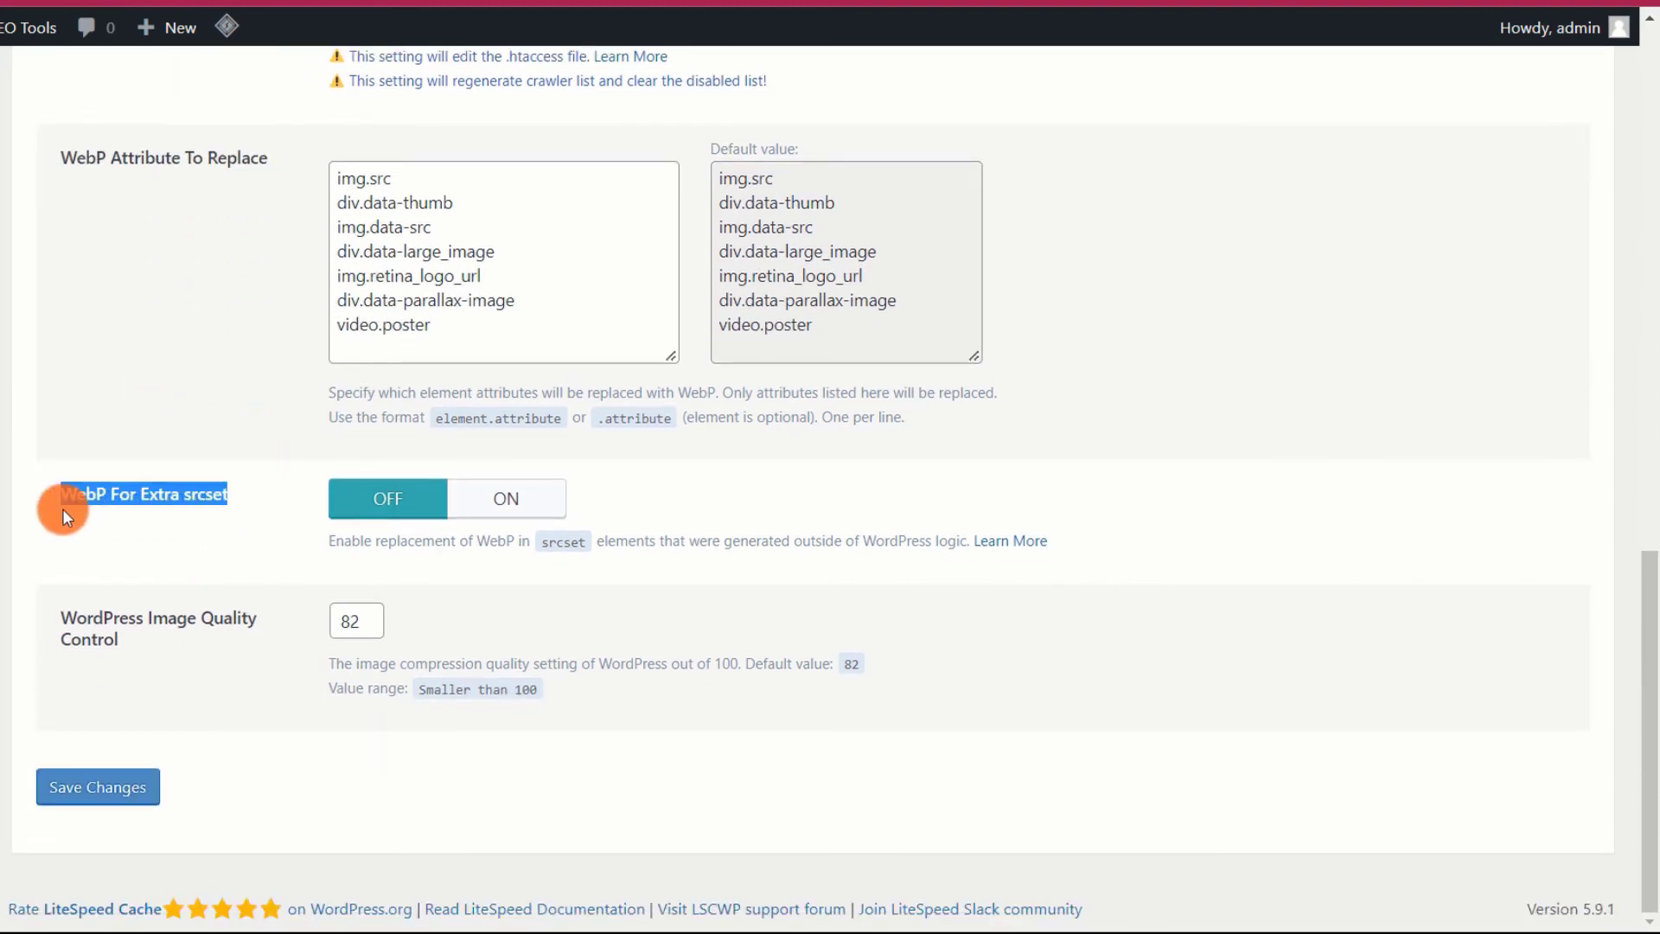
left_click(264, 503)
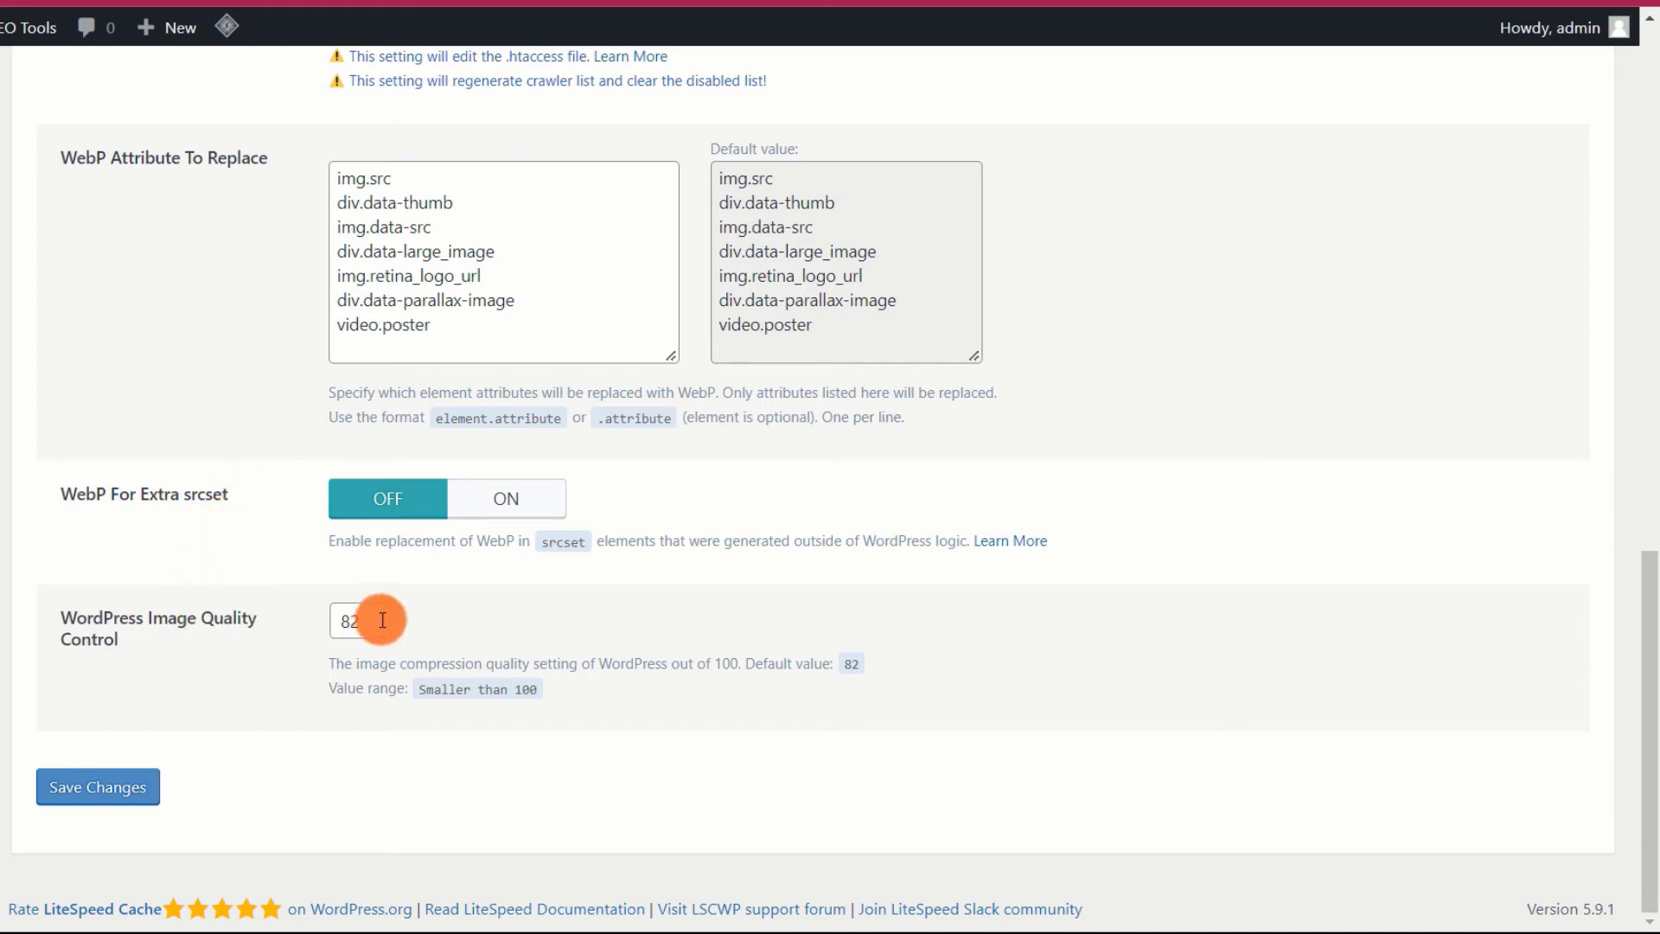
left_click_drag(169, 645, 60, 611)
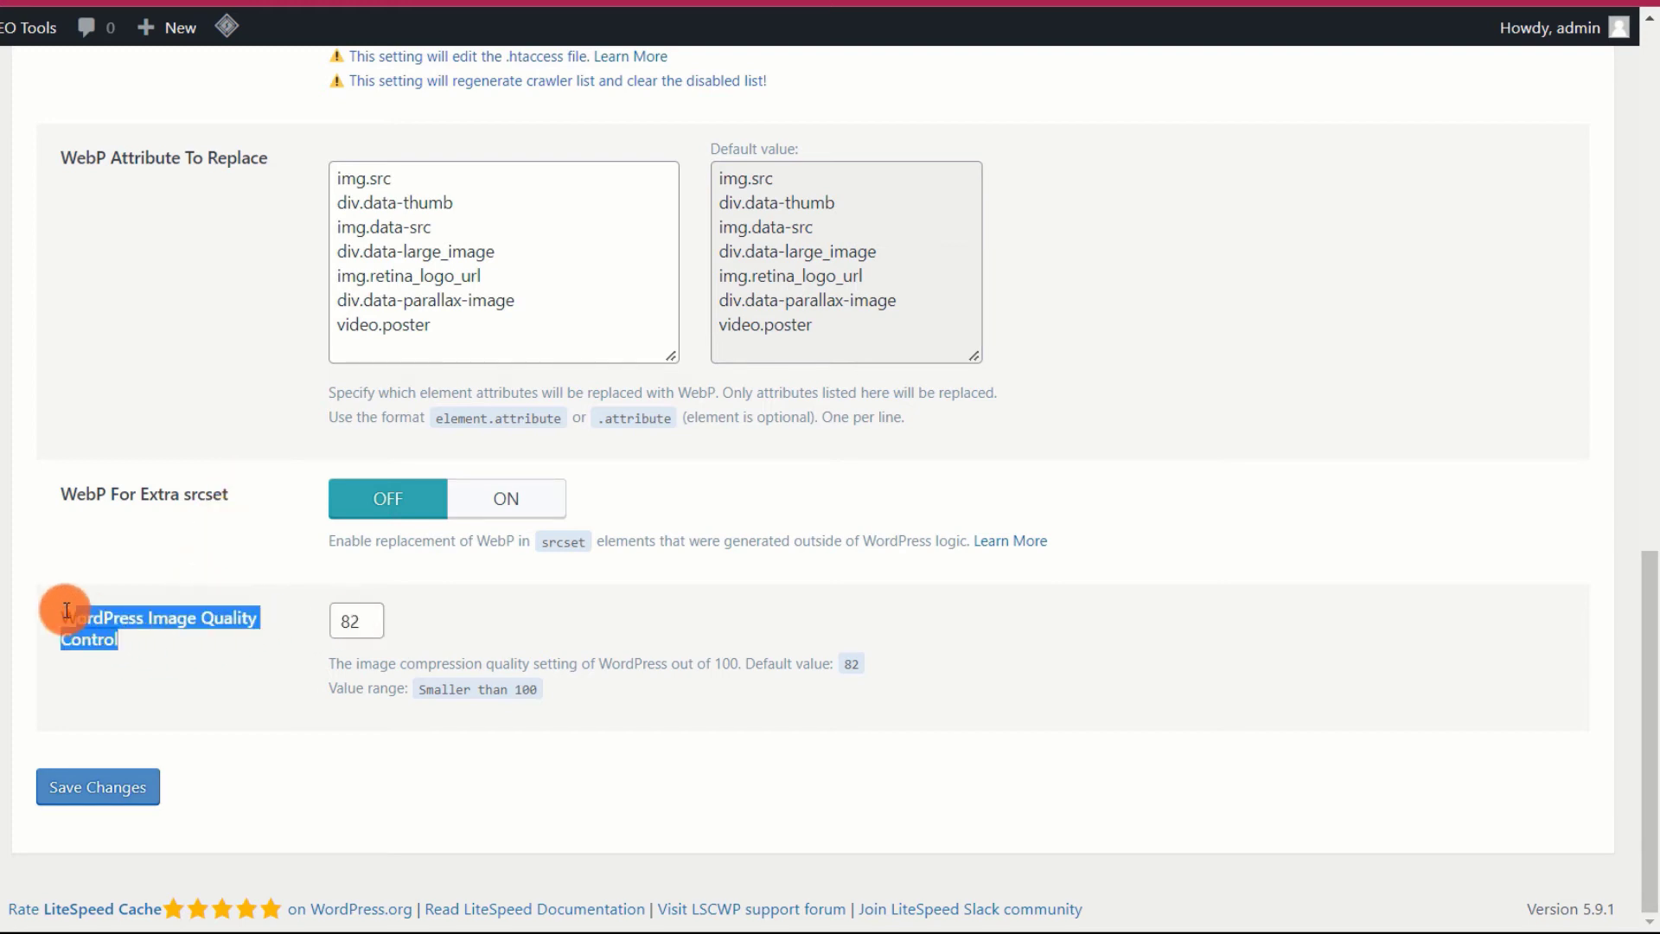
left_click(141, 642)
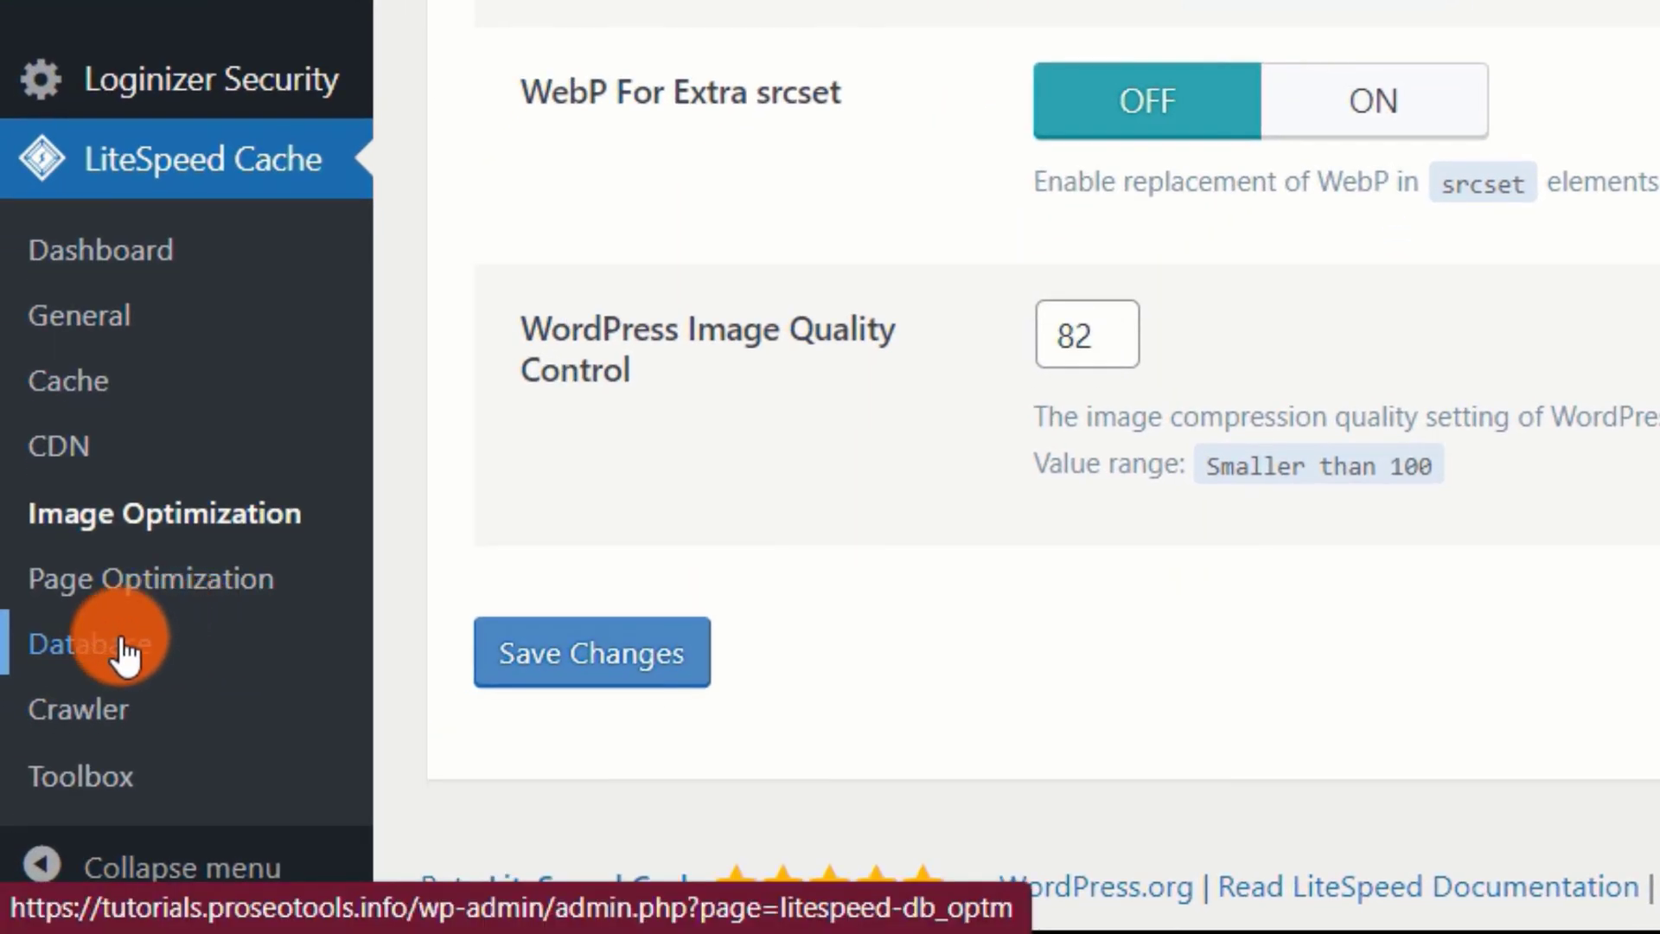
- Open the Database Manage page and examine the Database Optimizer's cleanup options, from post revisions to table optimization
left_click(125, 657)
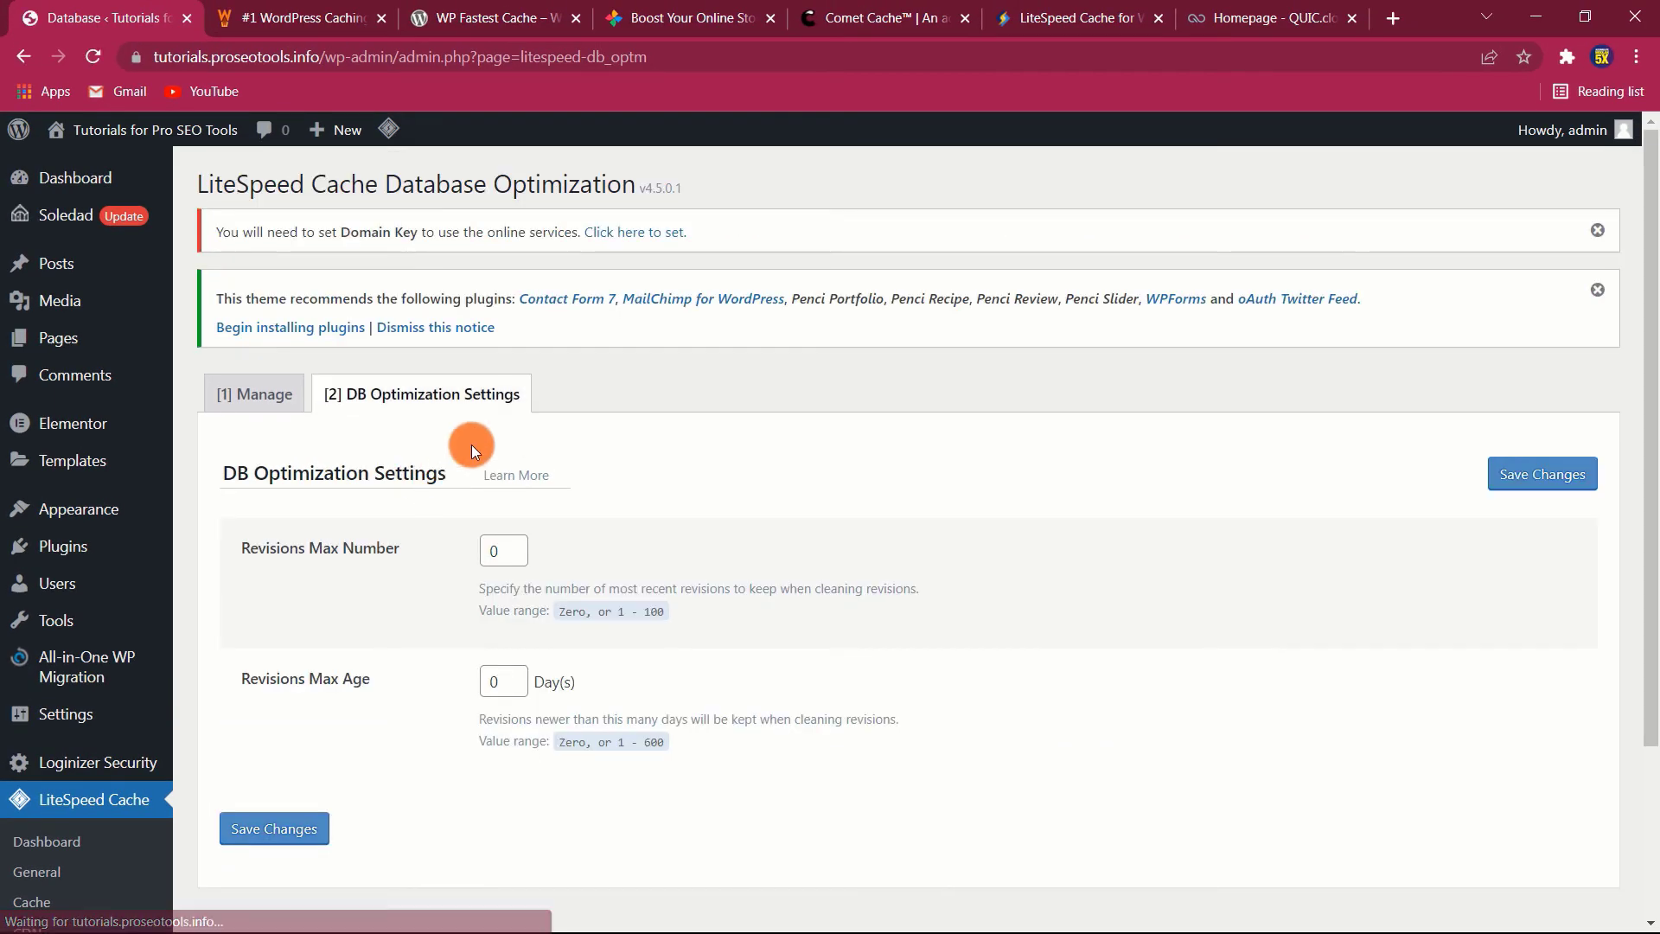
left_click(278, 396)
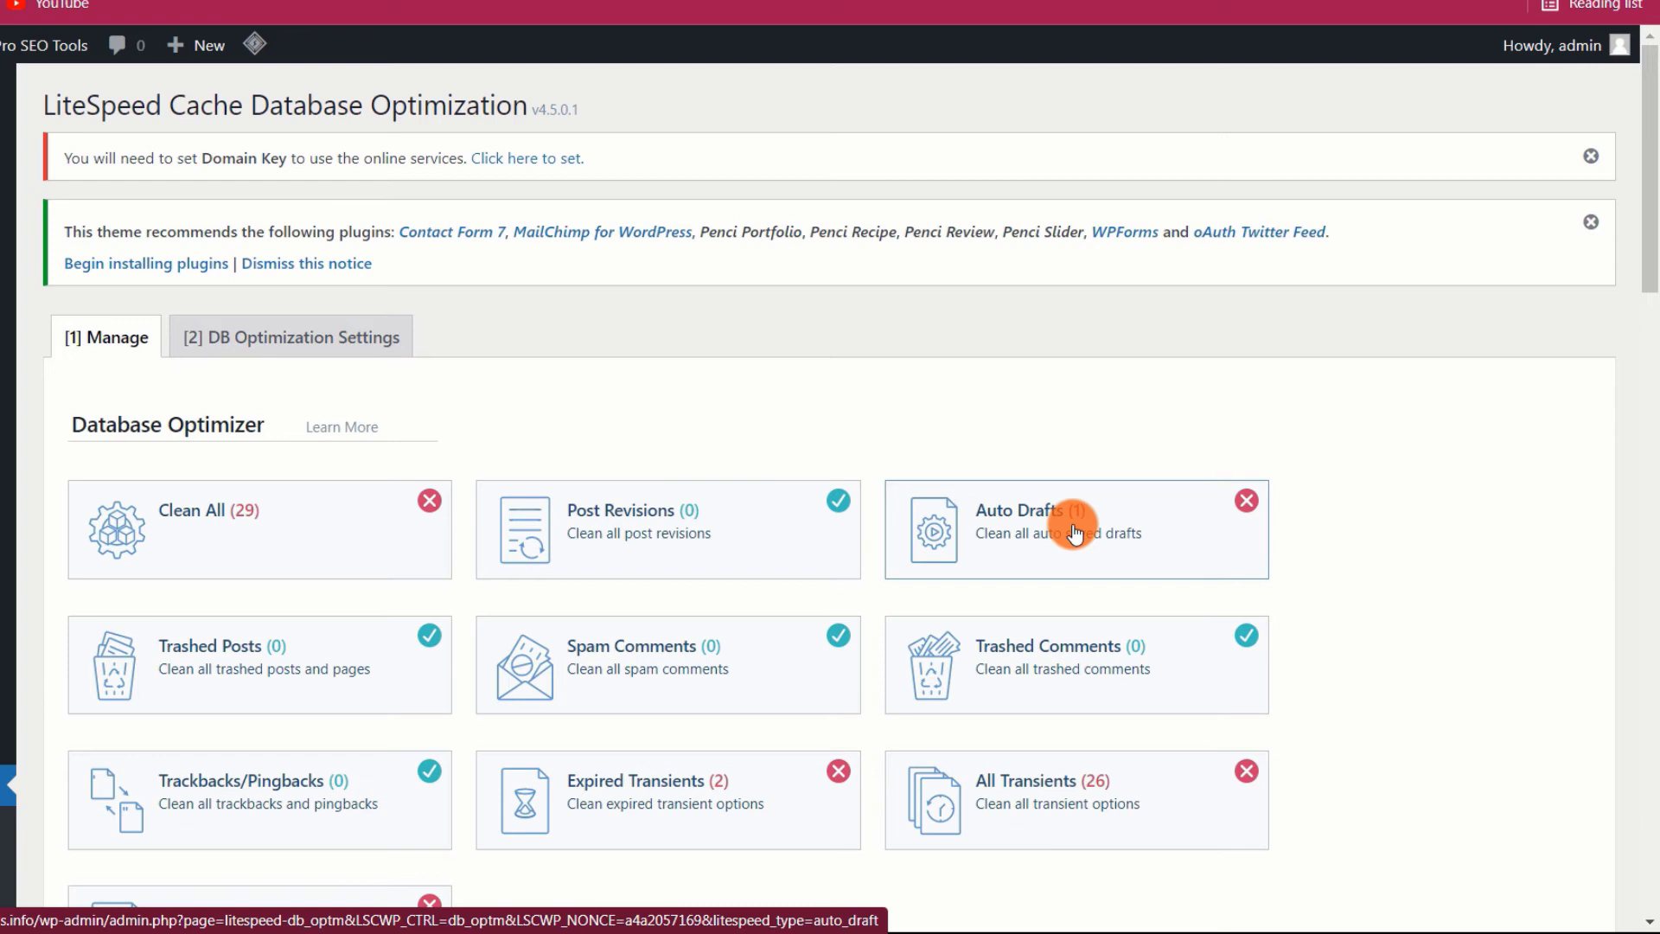
scroll(1029, 524, "down", 1)
scroll(1031, 529, "down", 1)
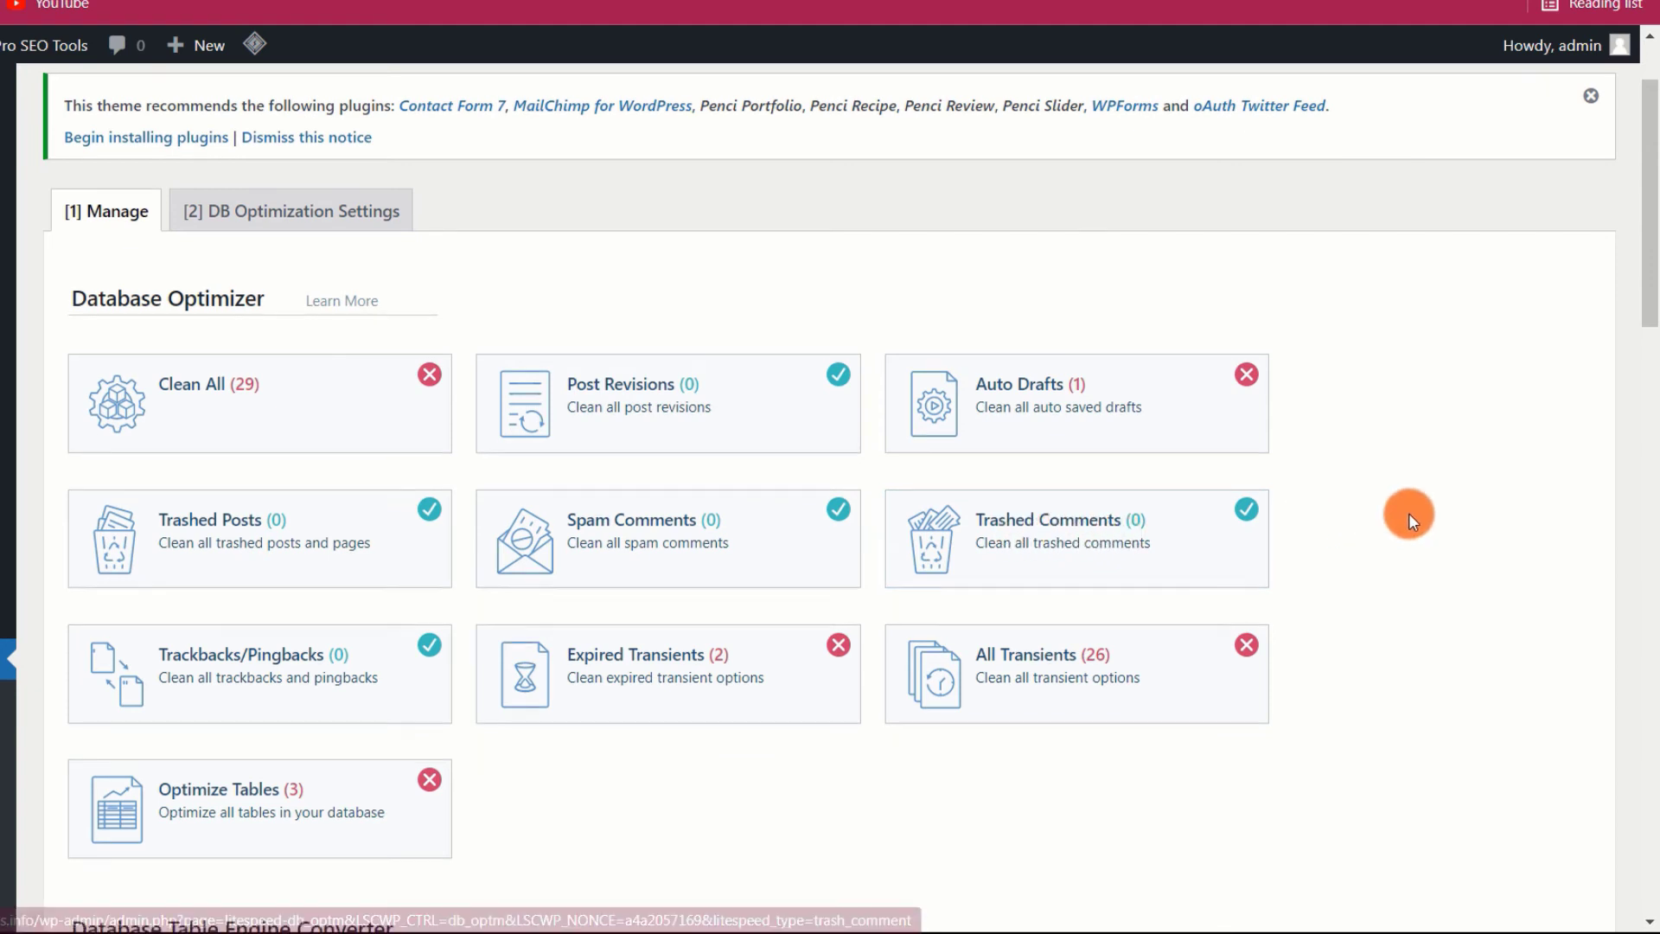
scroll(1408, 511, "down", 1)
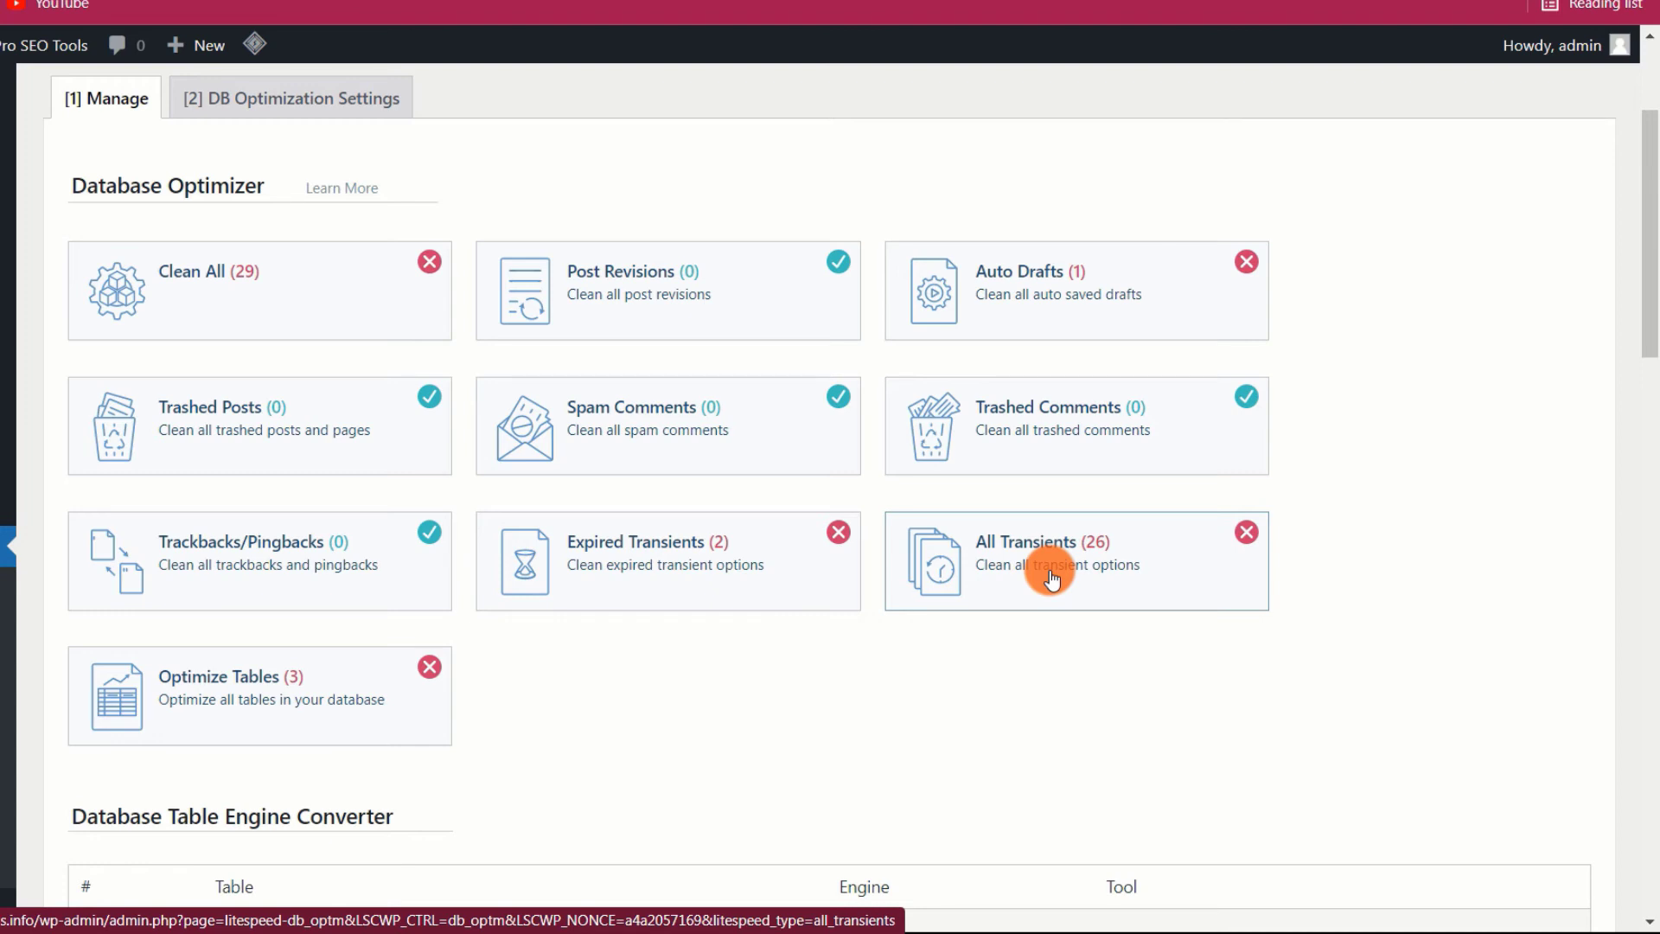
scroll(1050, 577, "down", 2)
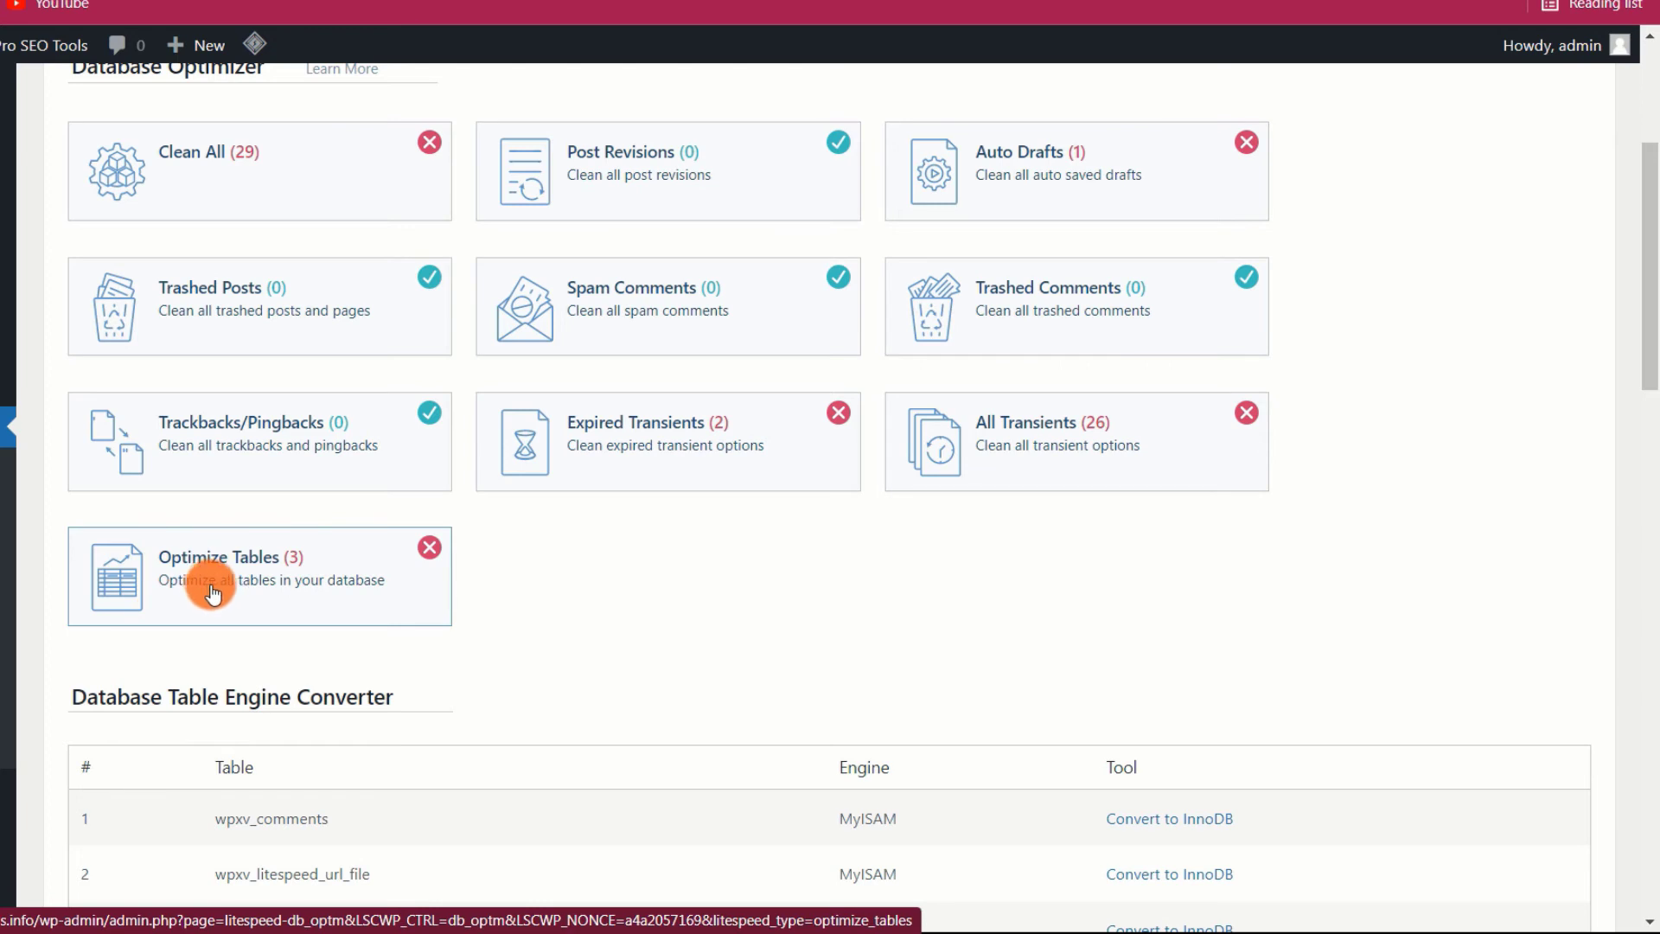
- Look through the Database Table Engine Converter and the Database Summary, and return to the start of the page
left_click(248, 608)
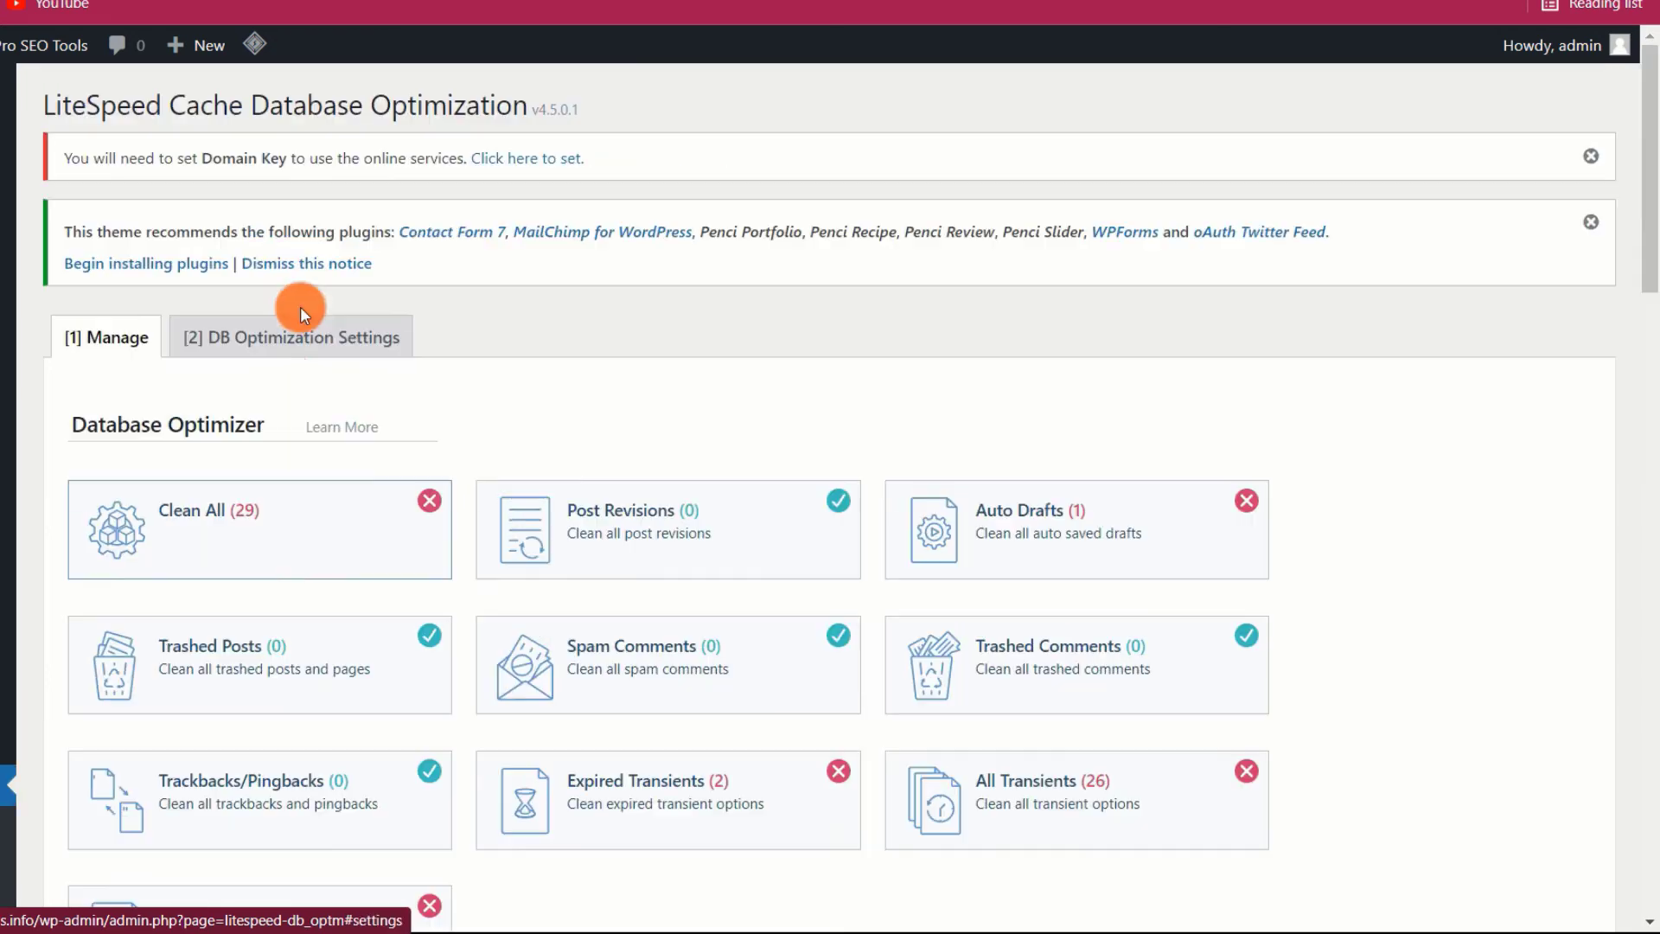
scroll(303, 484, "down", 1)
scroll(298, 531, "down", 12)
scroll(299, 531, "up", 3)
scroll(298, 531, "up", 4)
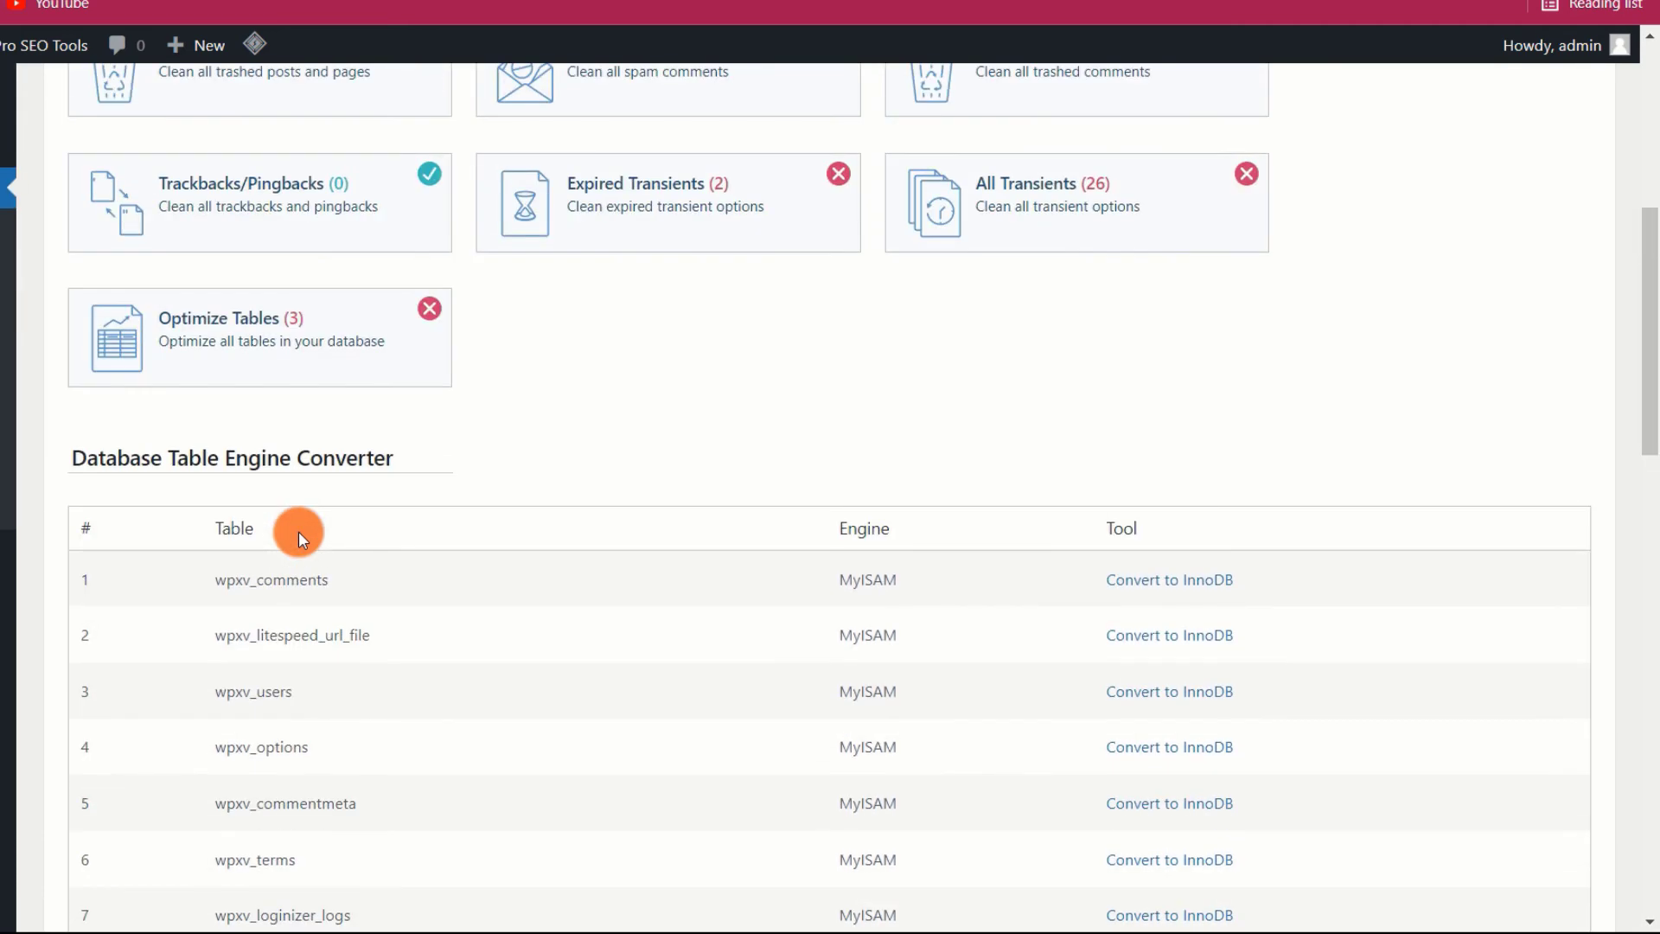
scroll(299, 531, "down", 12)
scroll(299, 532, "down", 3)
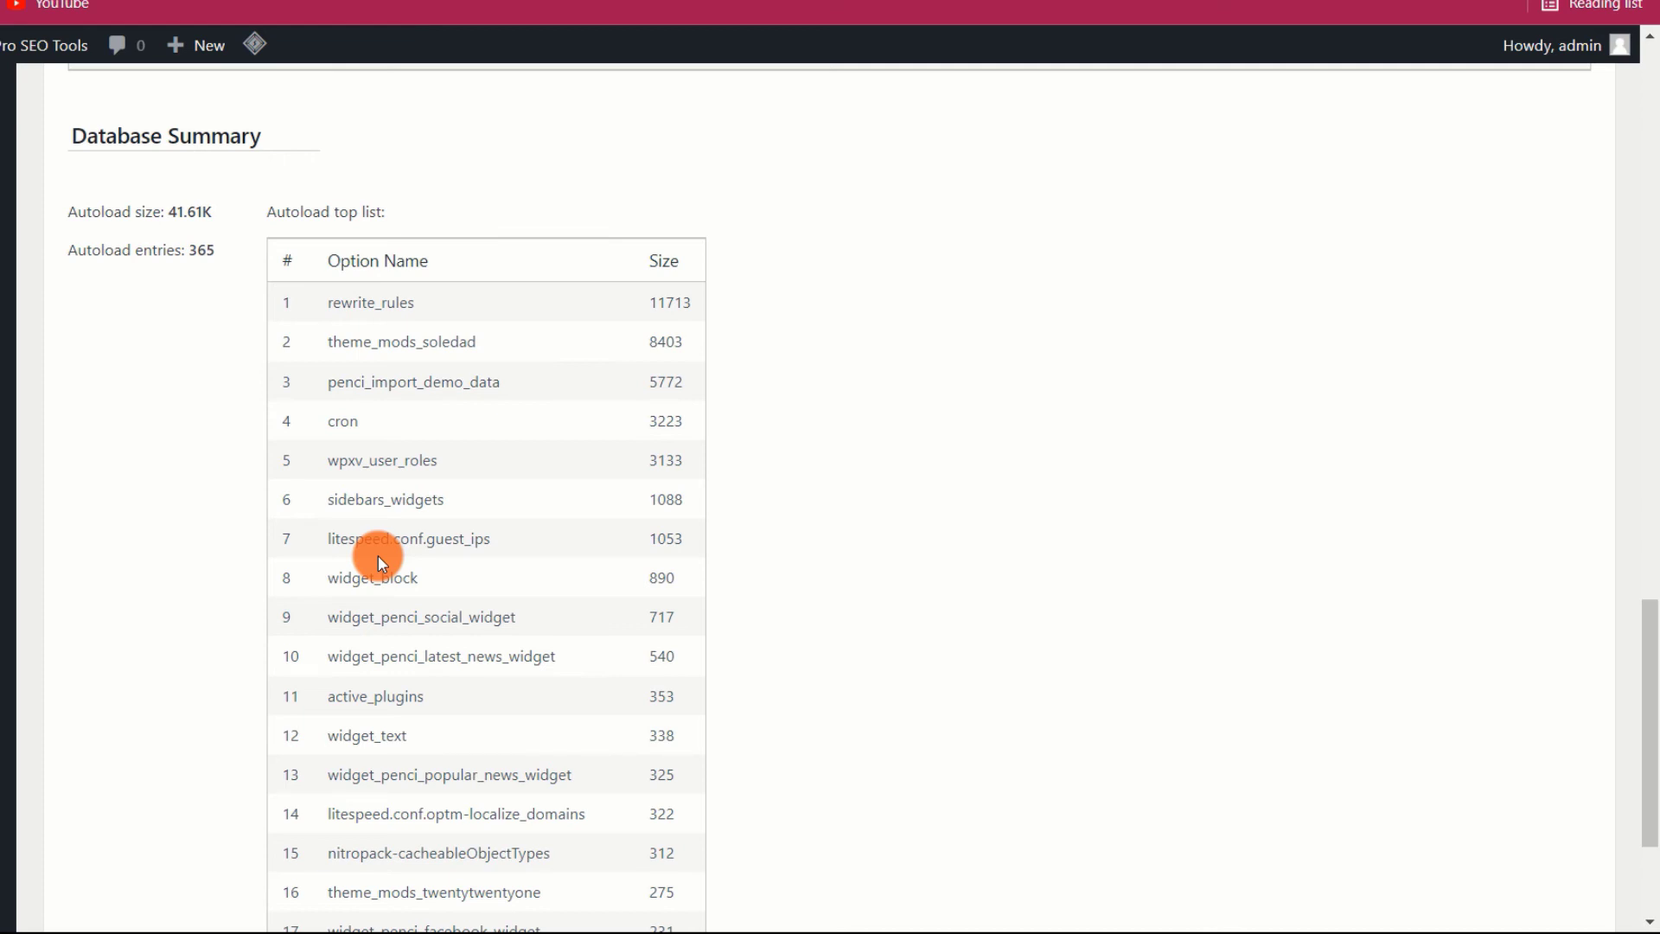
scroll(377, 555, "up", 15)
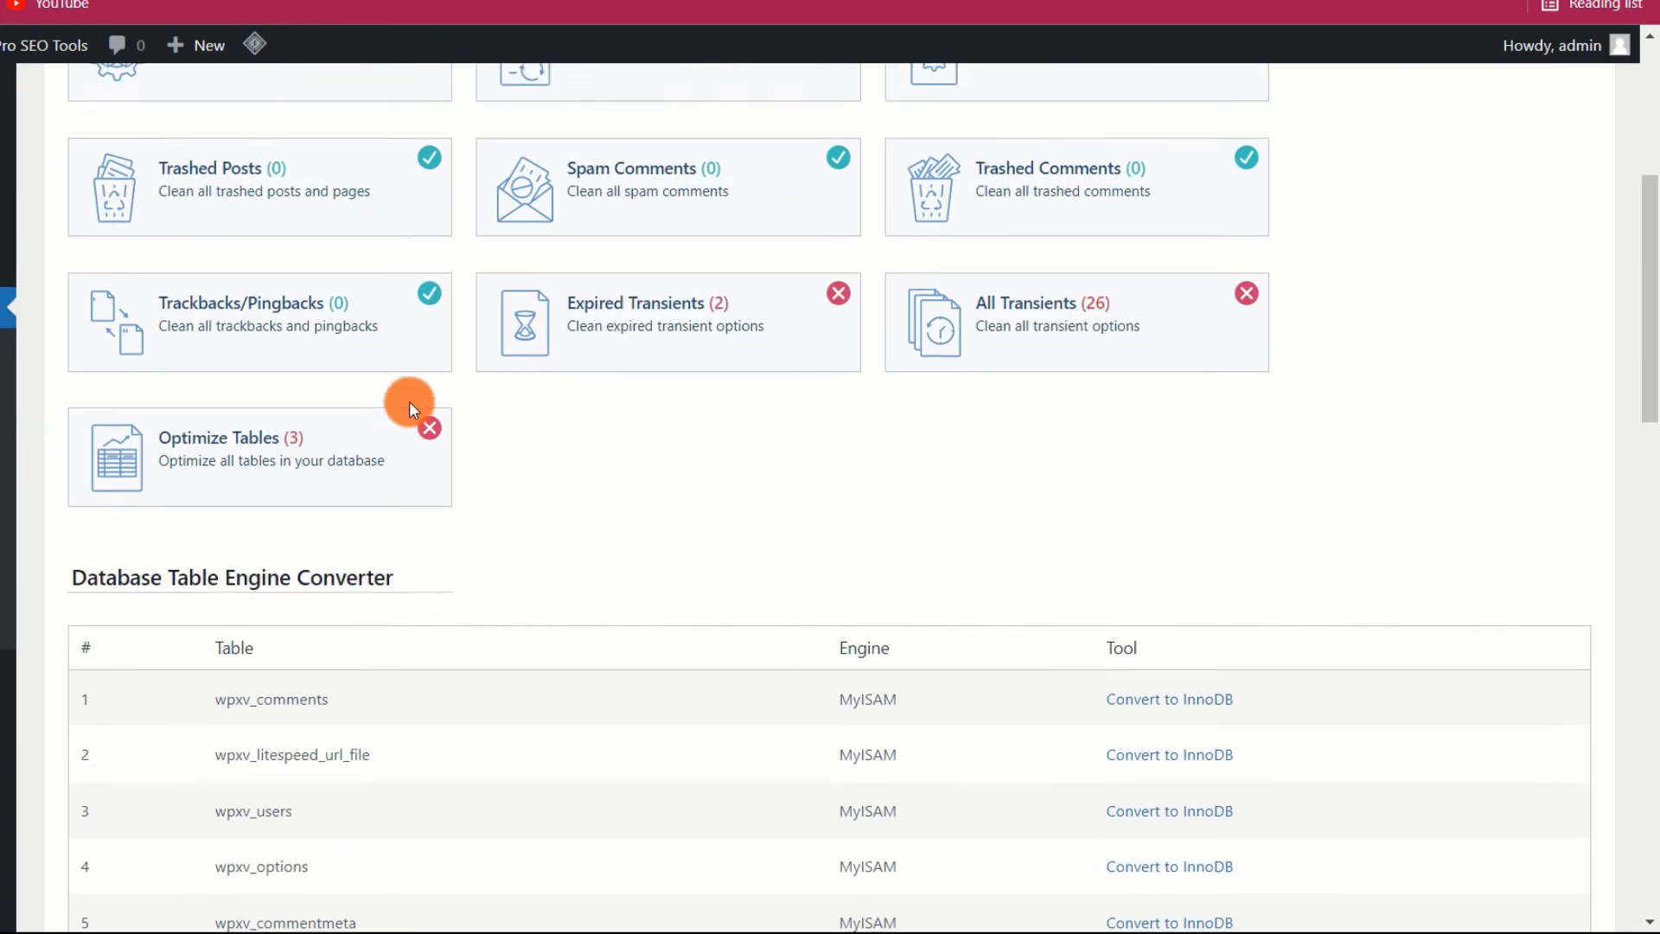
scroll(408, 401, "up", 5)
- Open the DB Optimization Settings and review the Revisions Max Number and Revisions Max Age fields
left_click(349, 346)
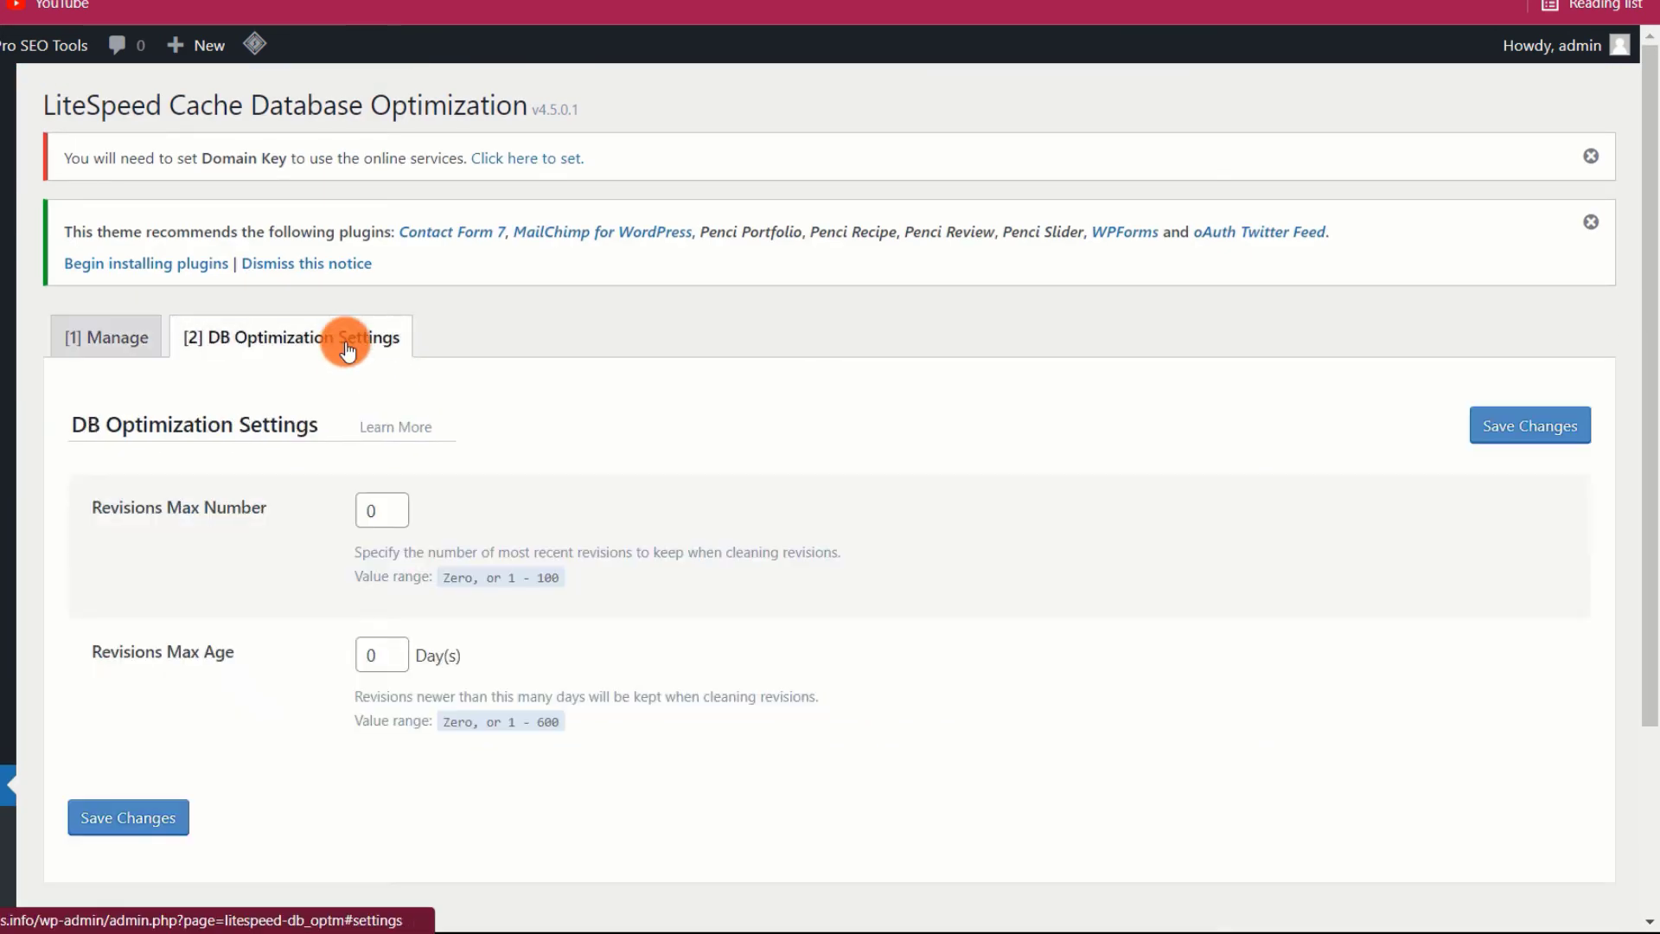
left_click_drag(281, 510, 79, 513)
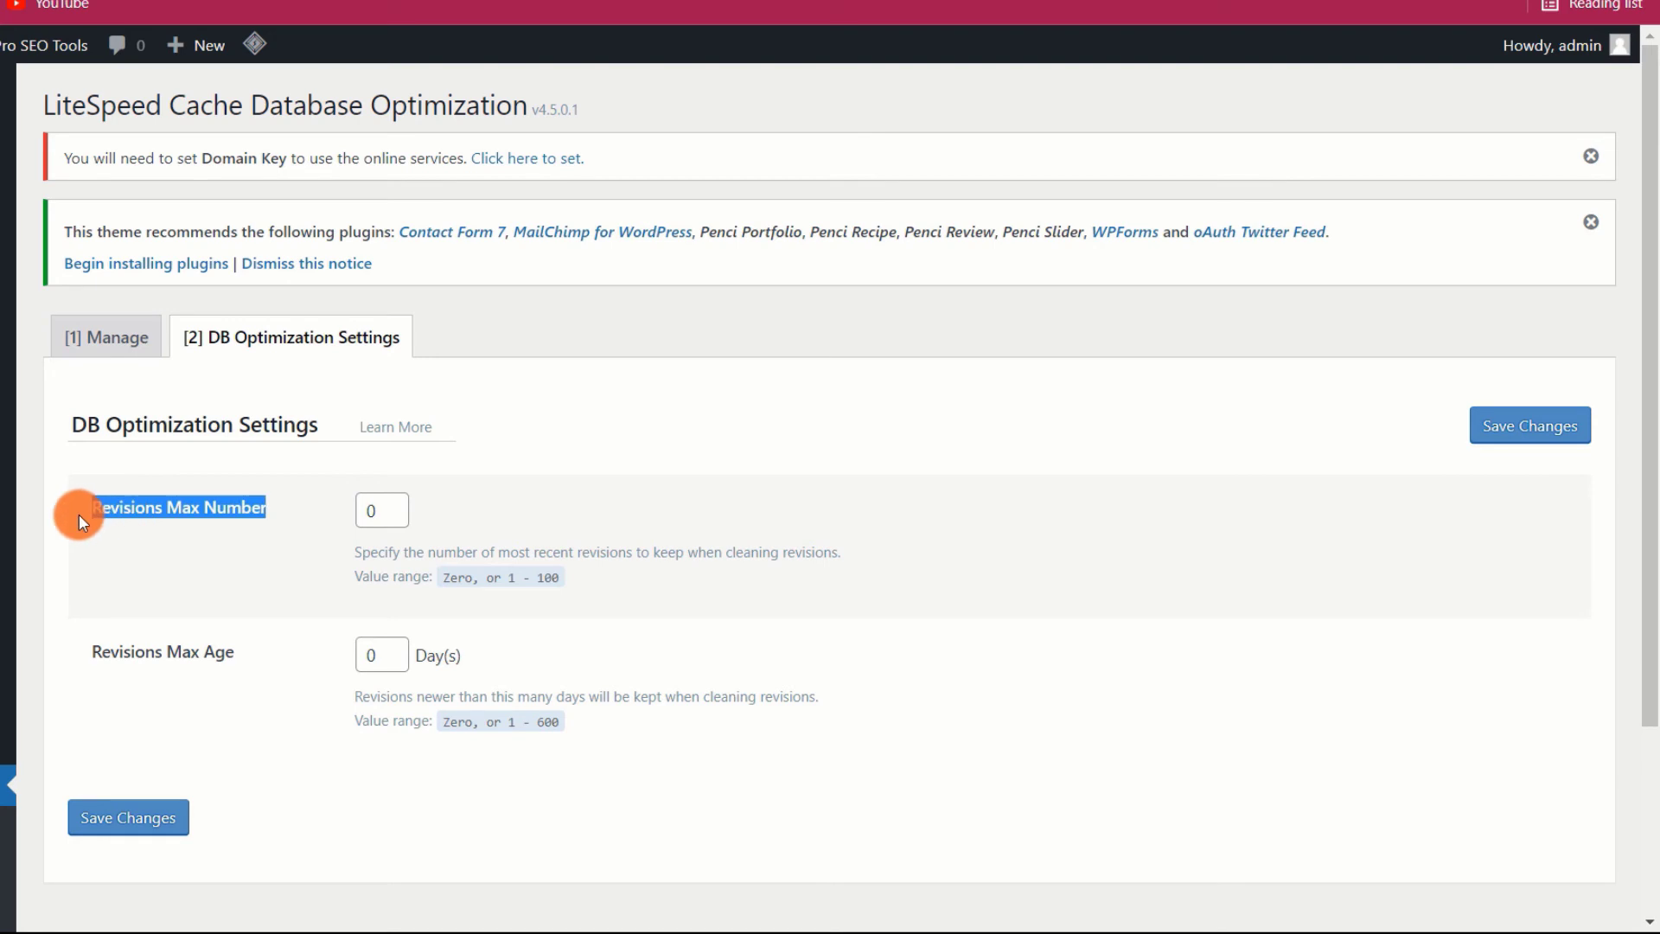
left_click(284, 512)
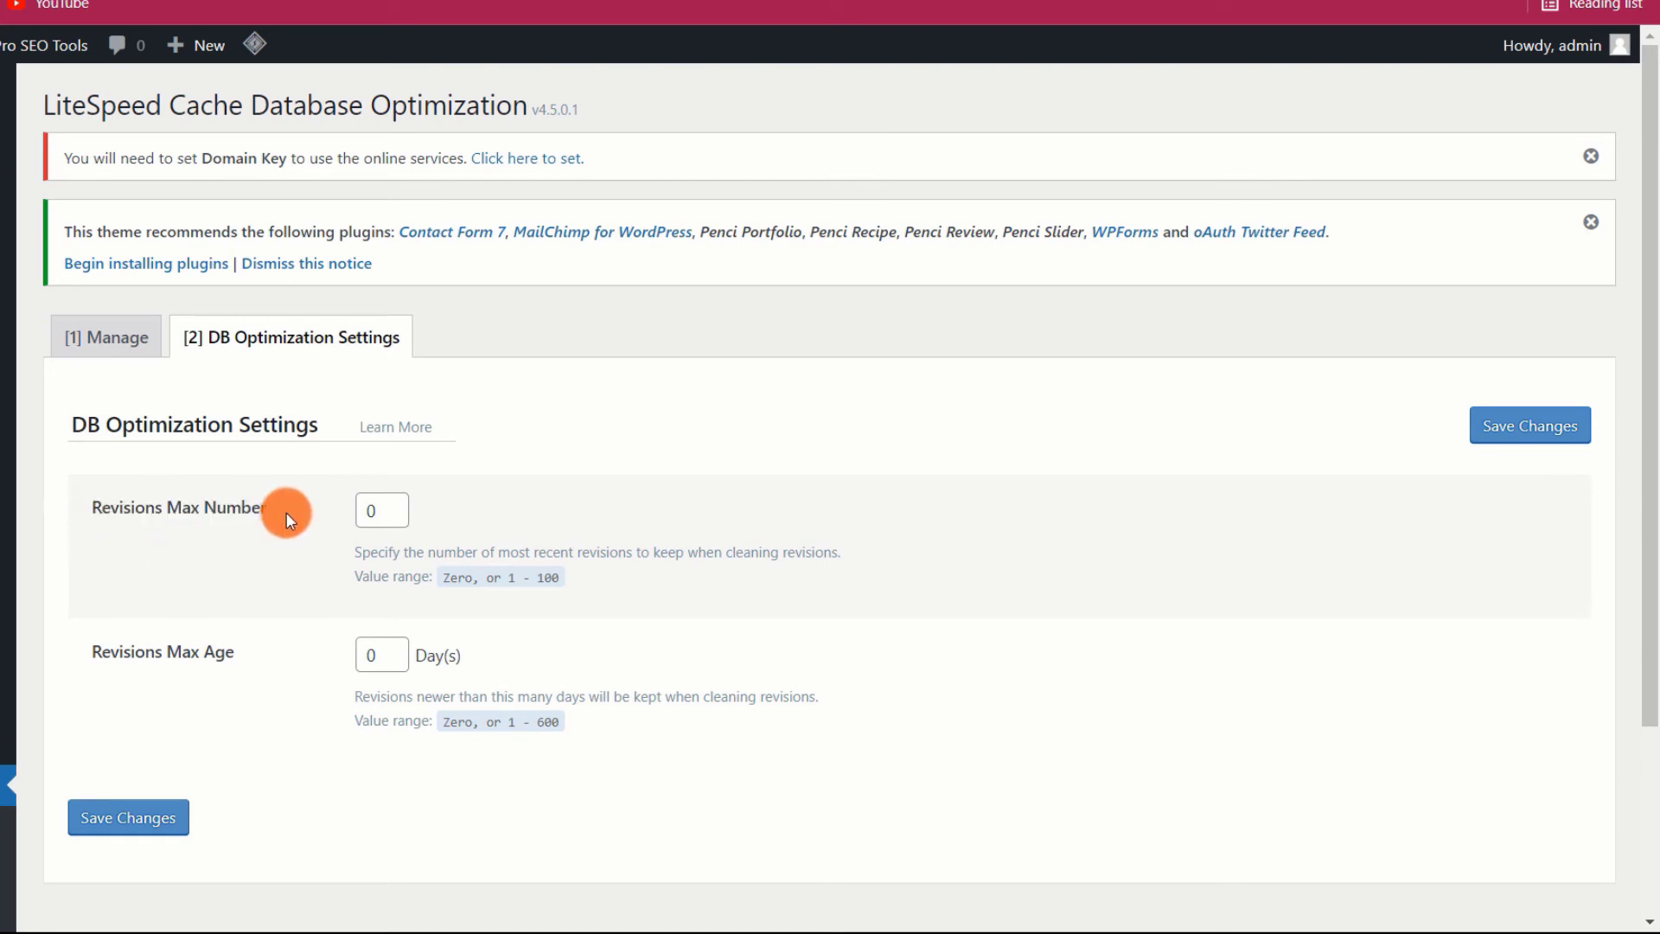
left_click(399, 510)
double_click(382, 656)
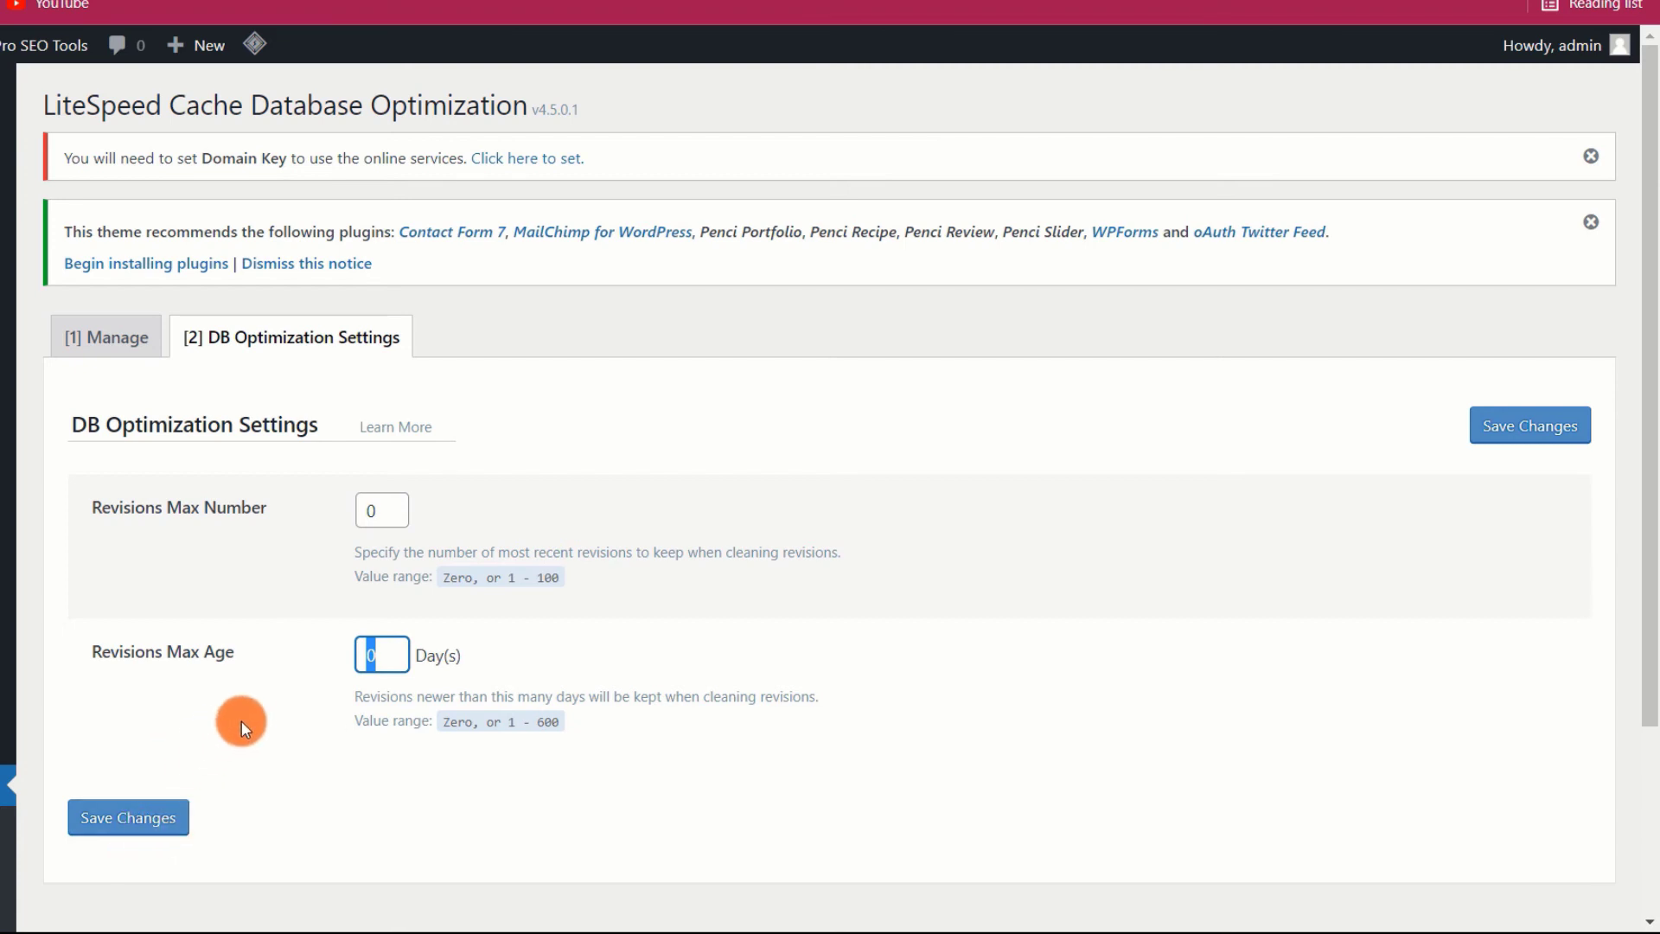
scroll(251, 712, "down", 3)
scroll(297, 621, "down", 1)
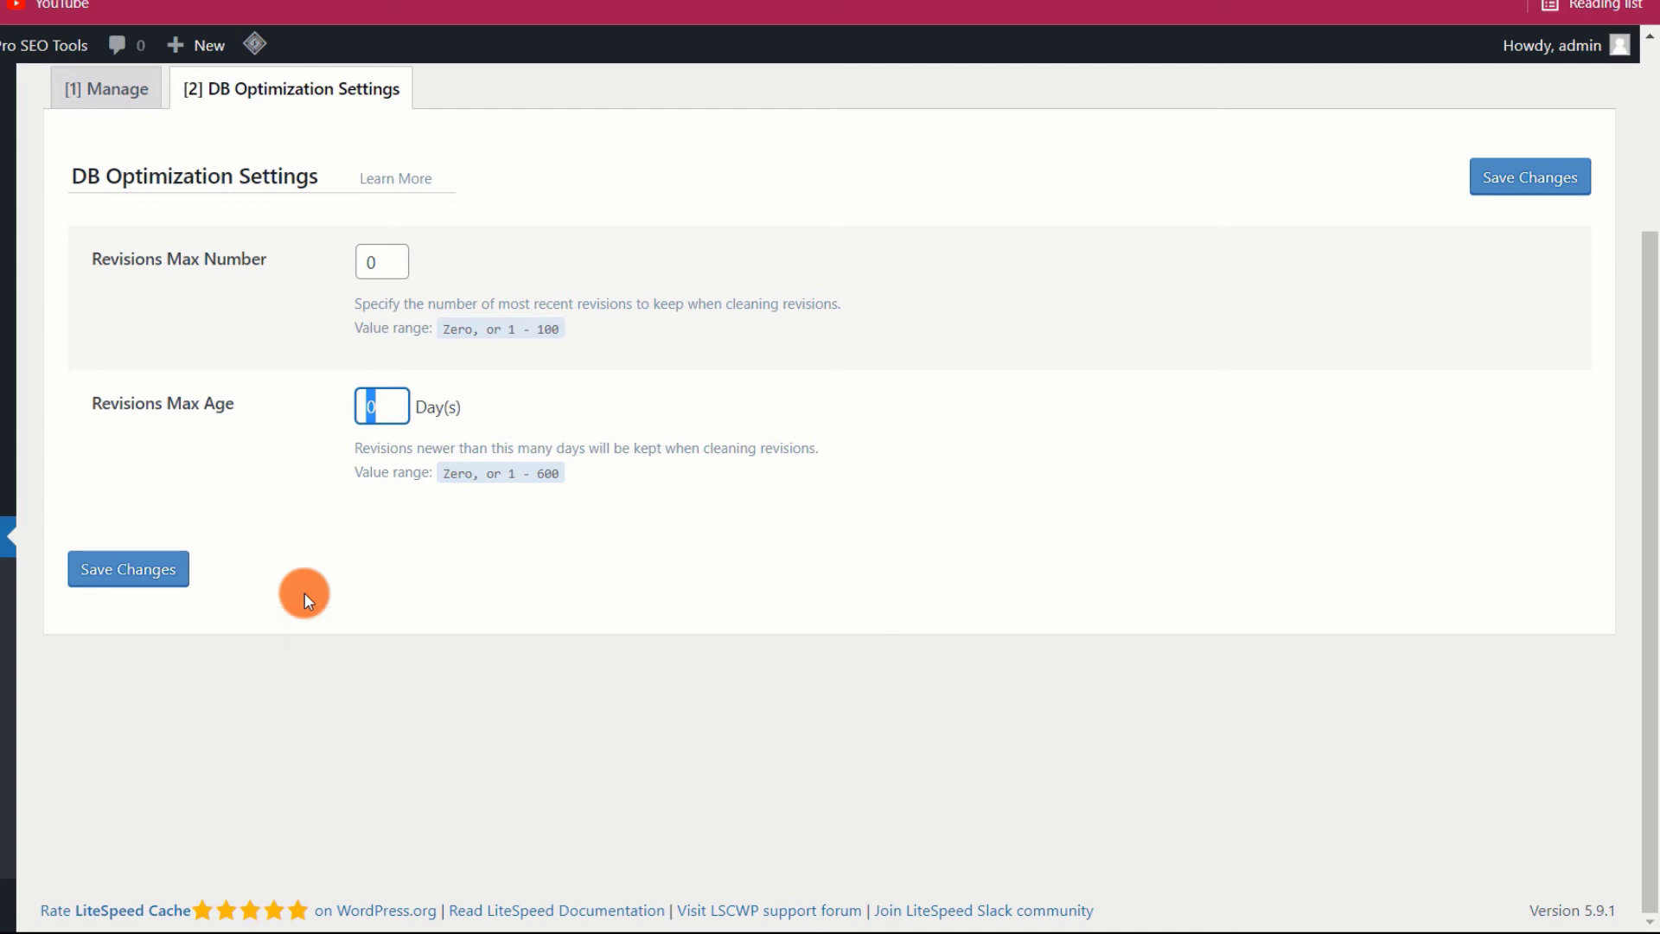
- Open the LiteSpeed Cache Crawler page and examine the Crawler Cron summary and crawler status section
left_click(308, 432)
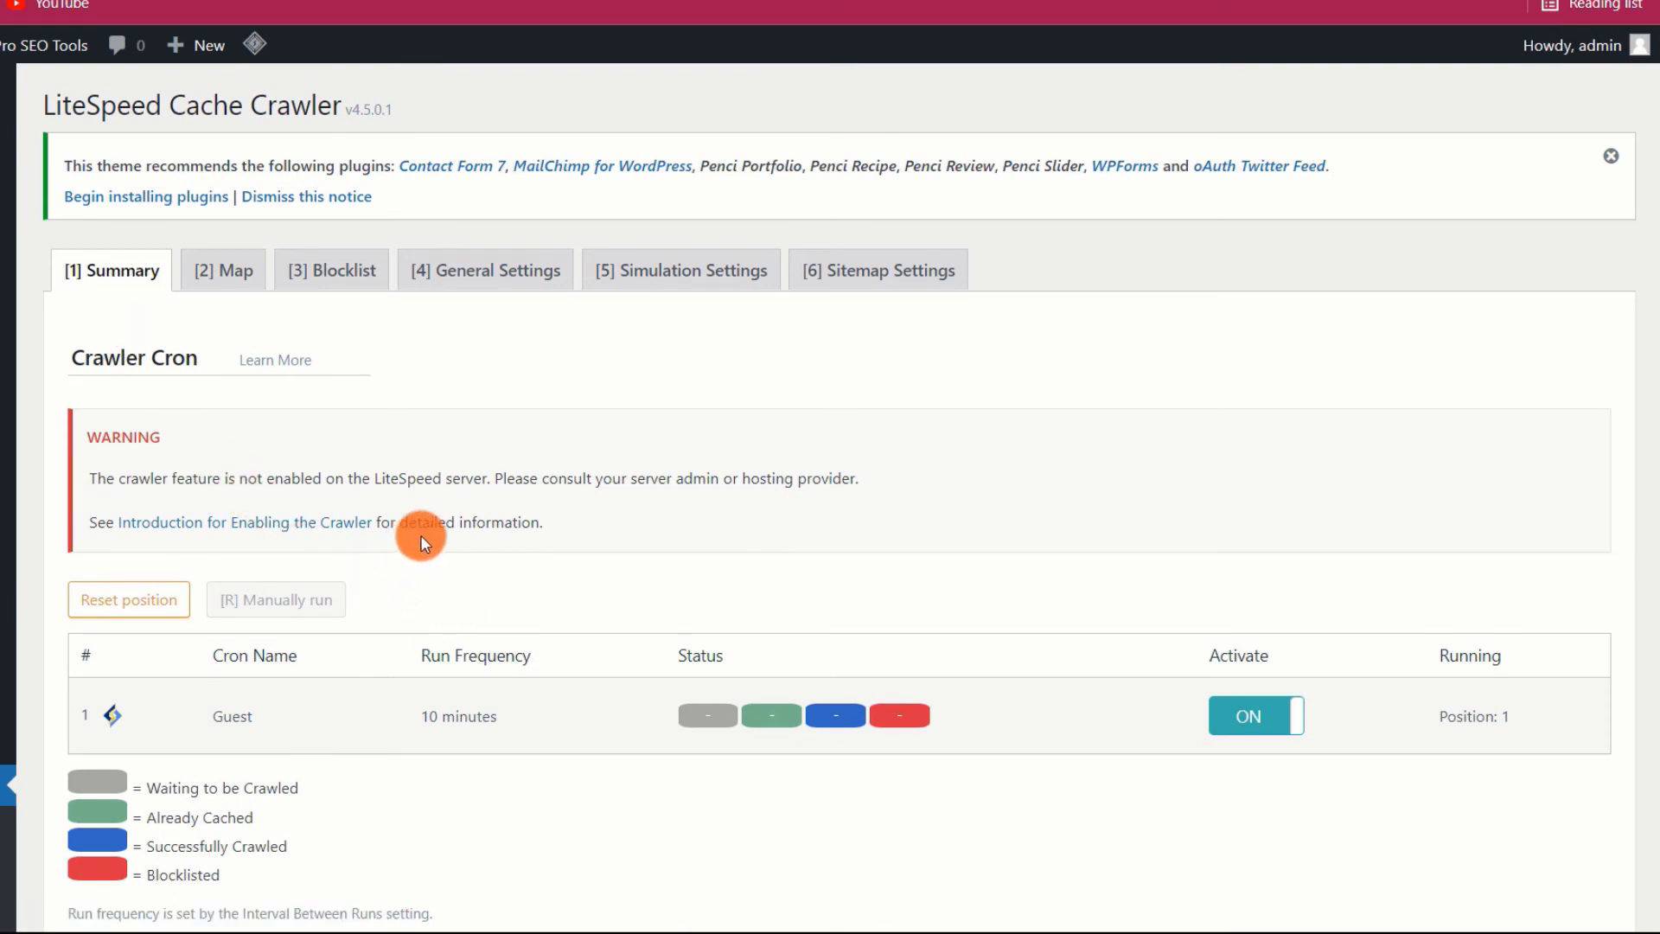
scroll(420, 534, "down", 3)
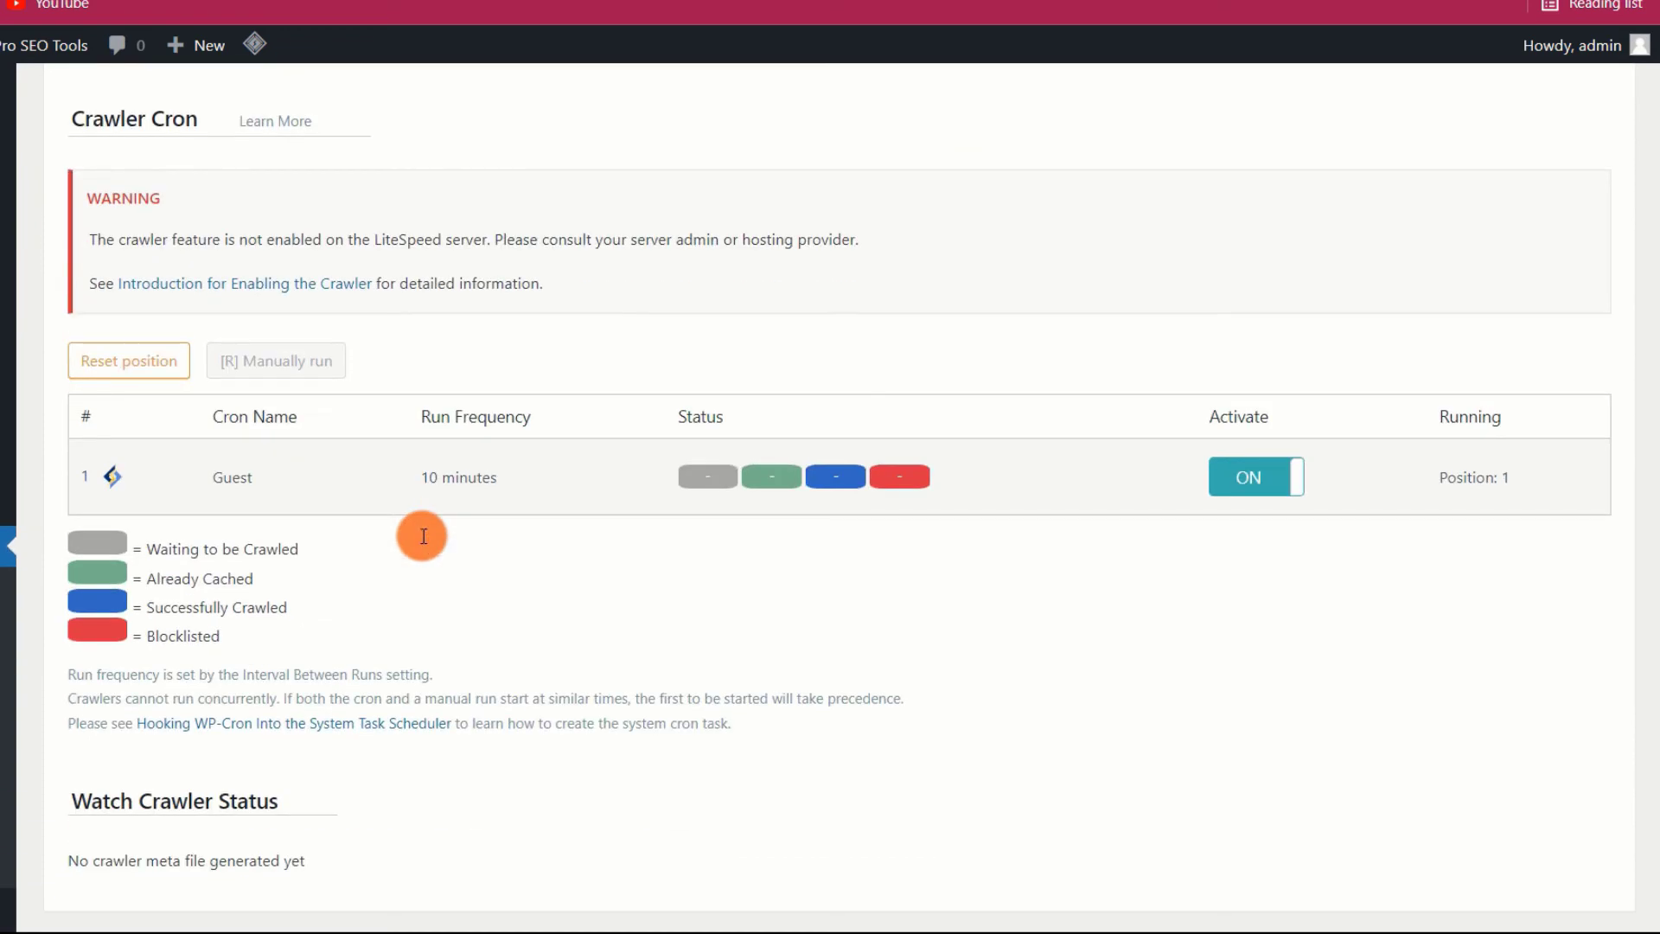
scroll(422, 536, "up", 3)
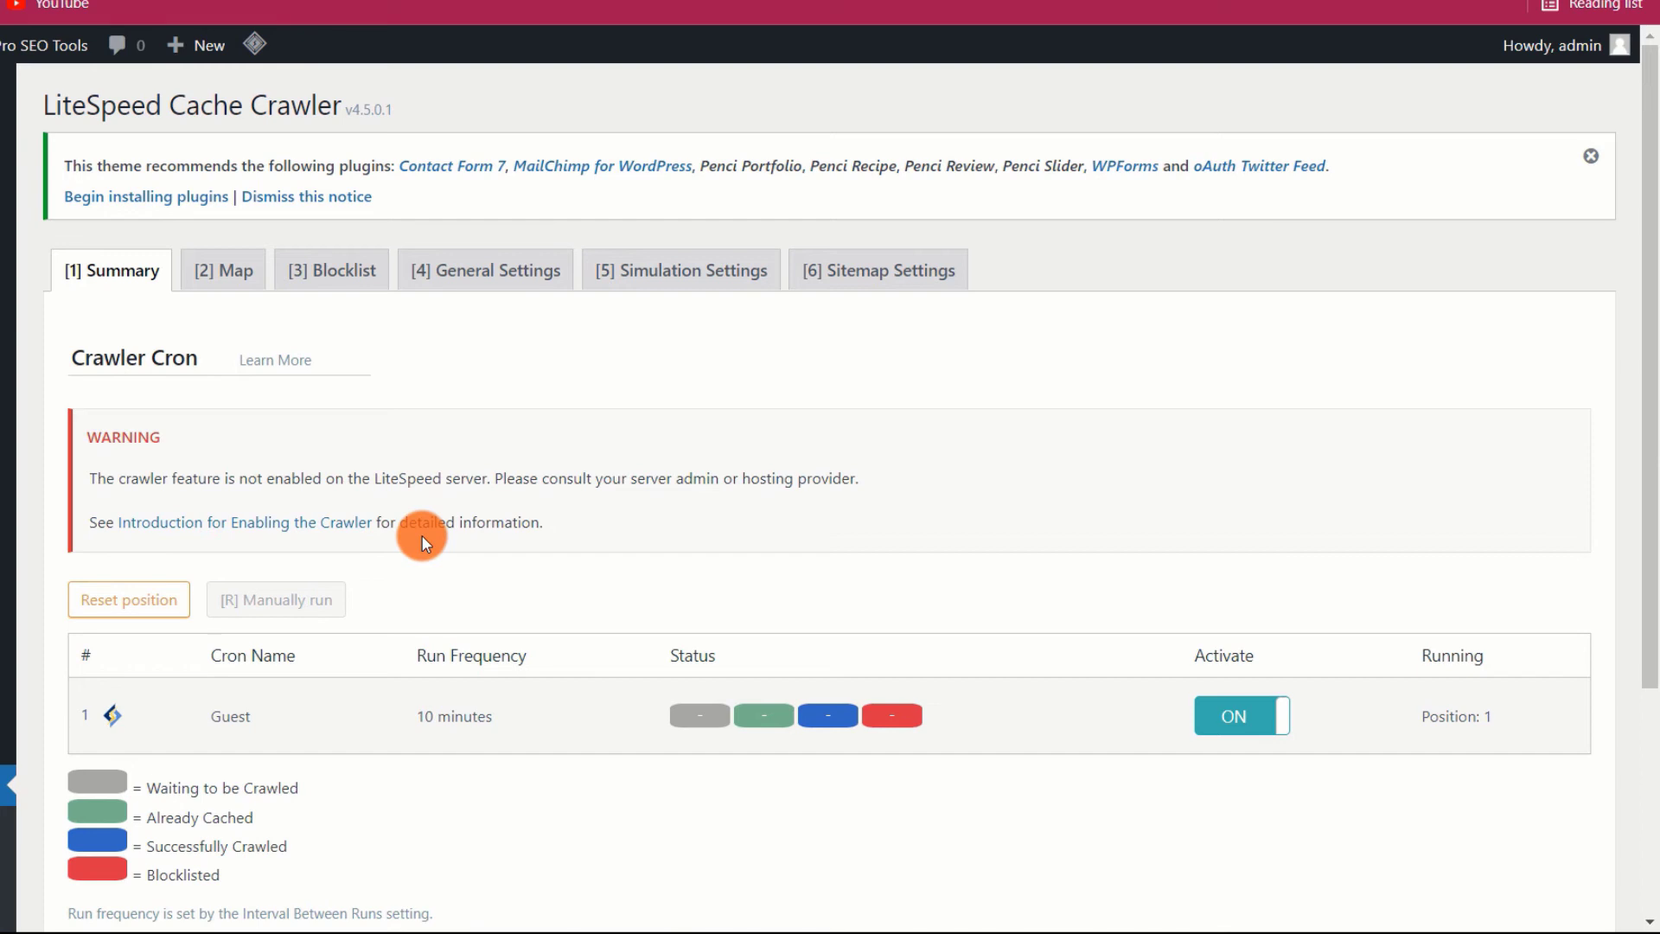
scroll(422, 541, "down", 3)
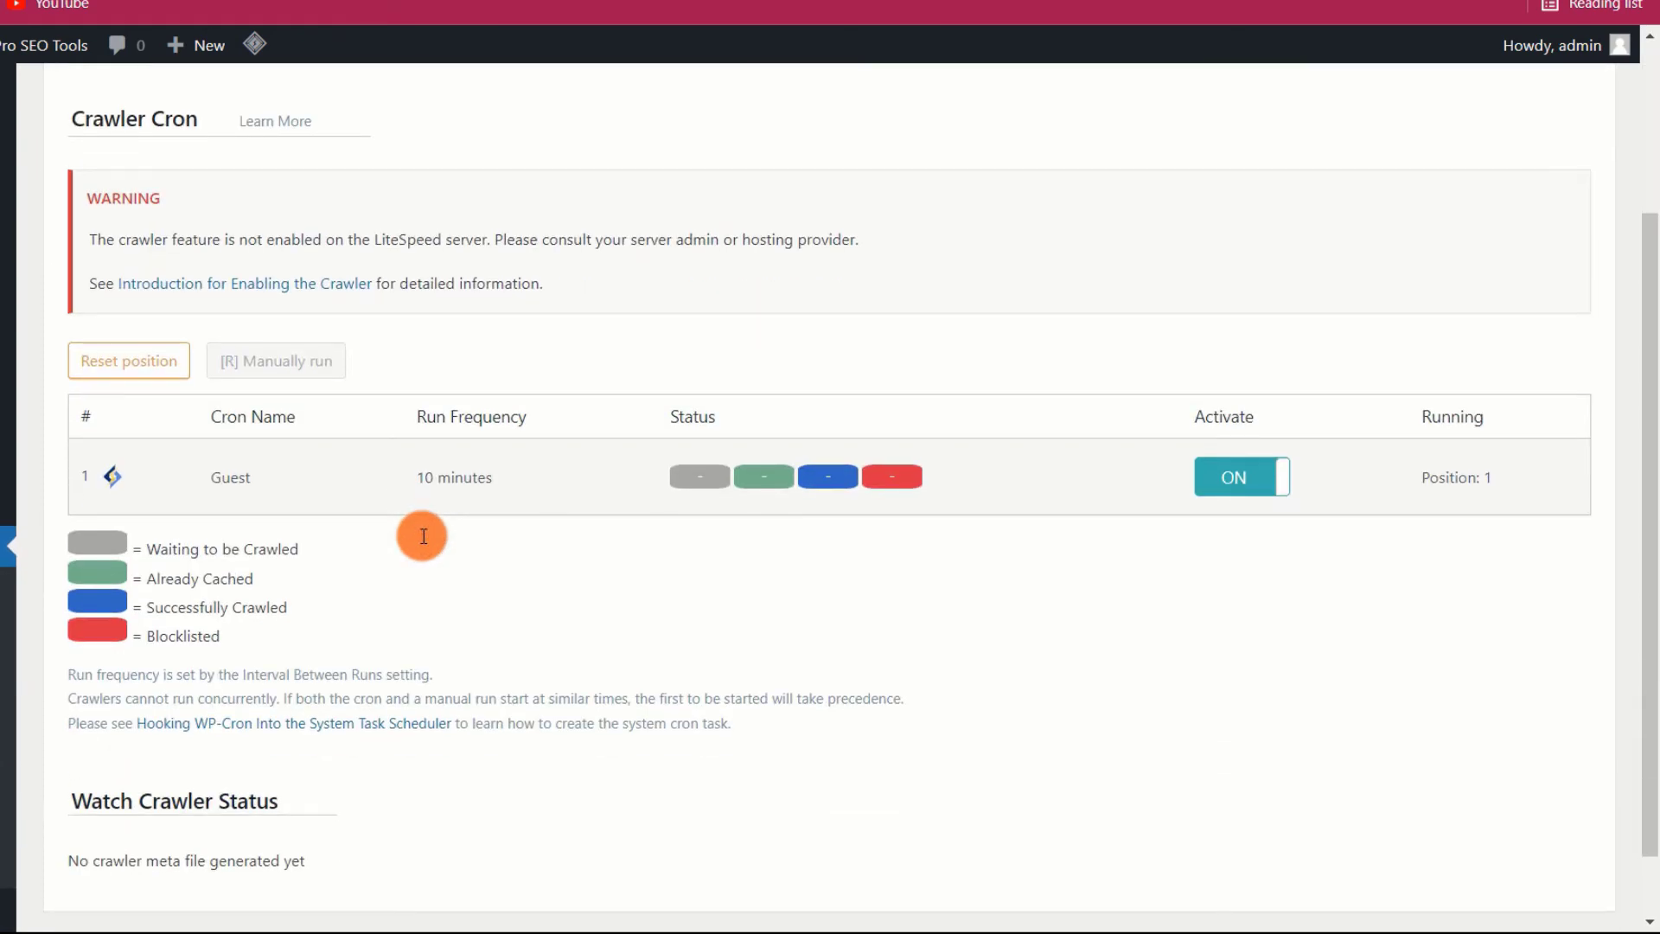
scroll(423, 536, "up", 3)
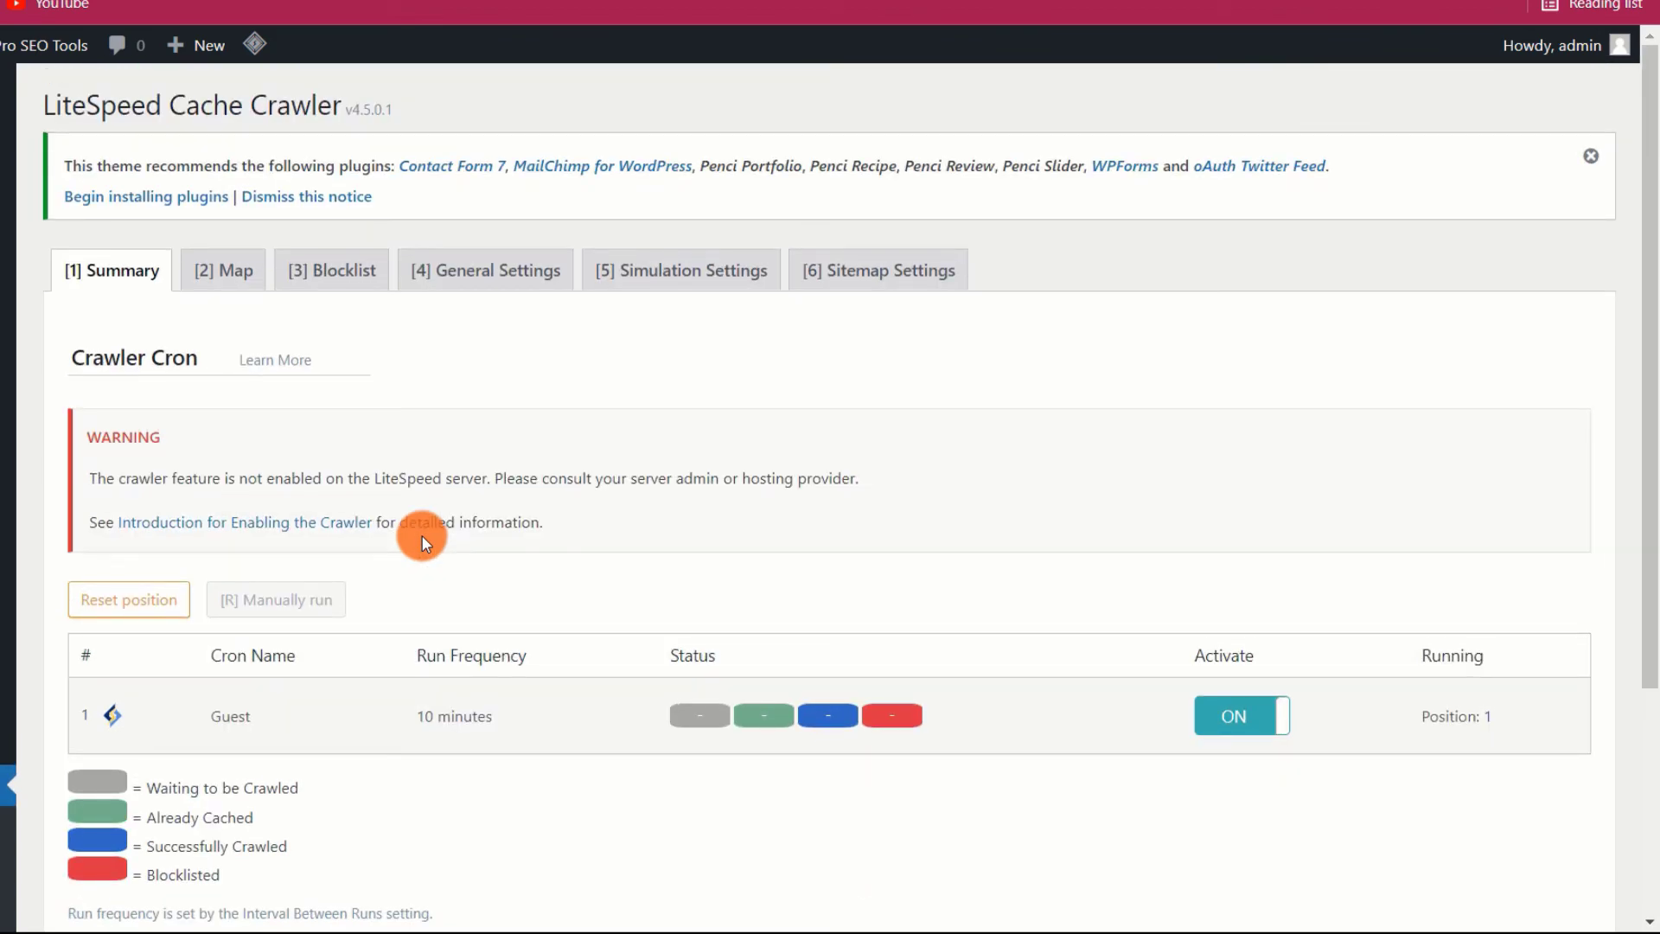
- View the crawler's Blocklist and open the Crawler General Settings
left_click(356, 272)
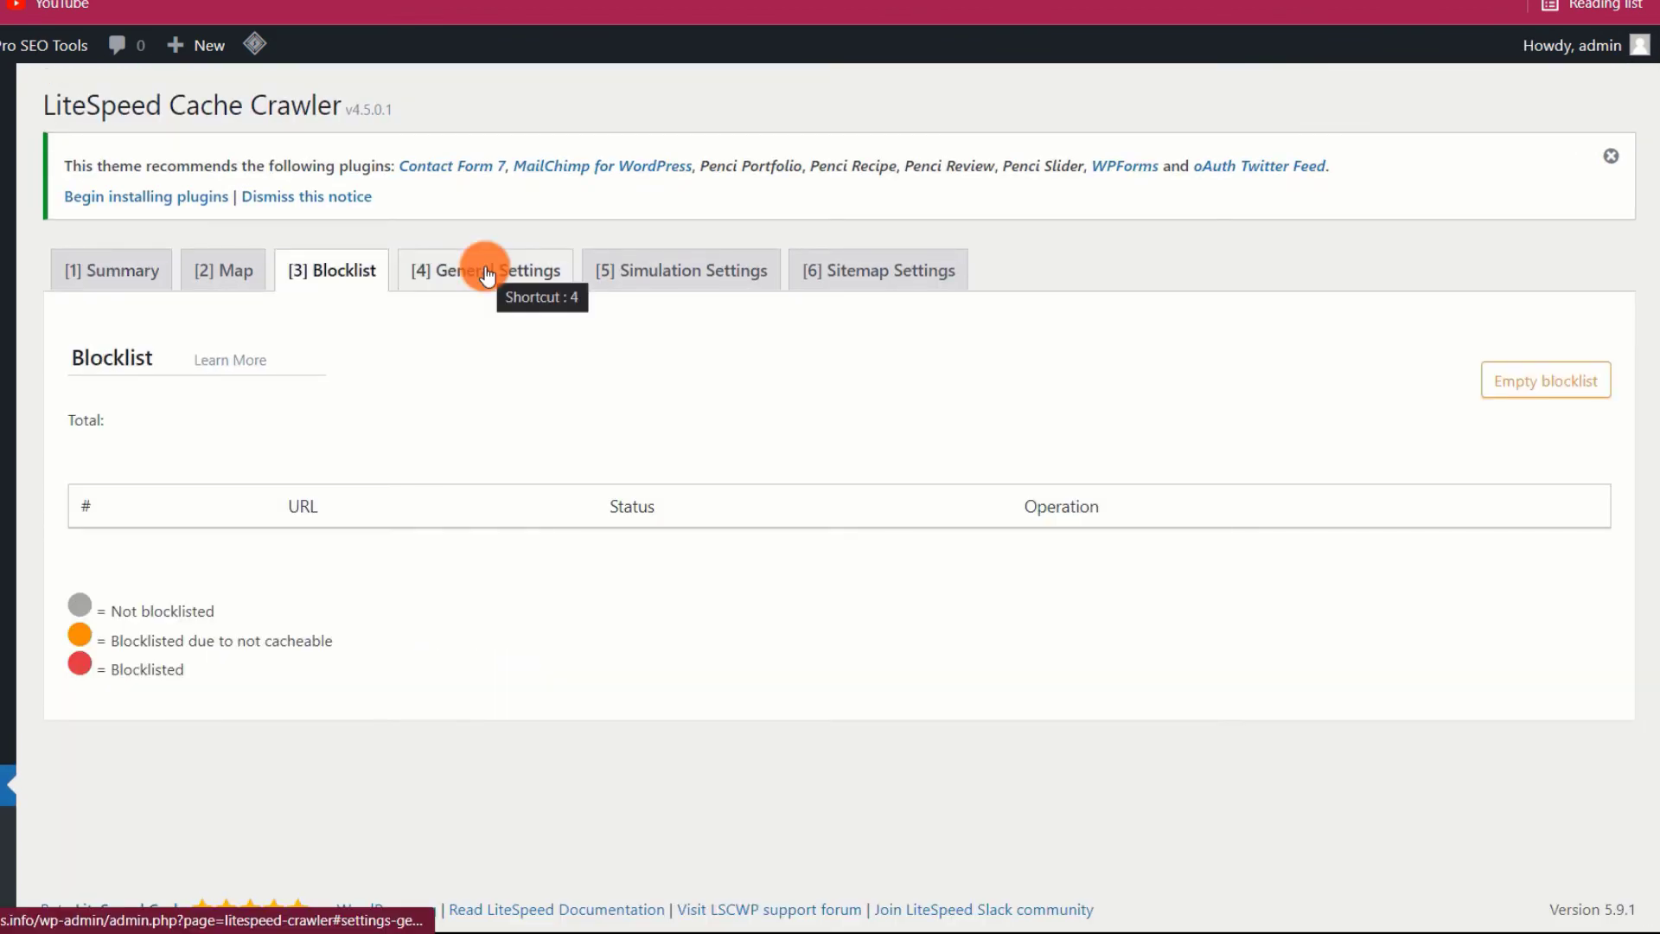
left_click(486, 272)
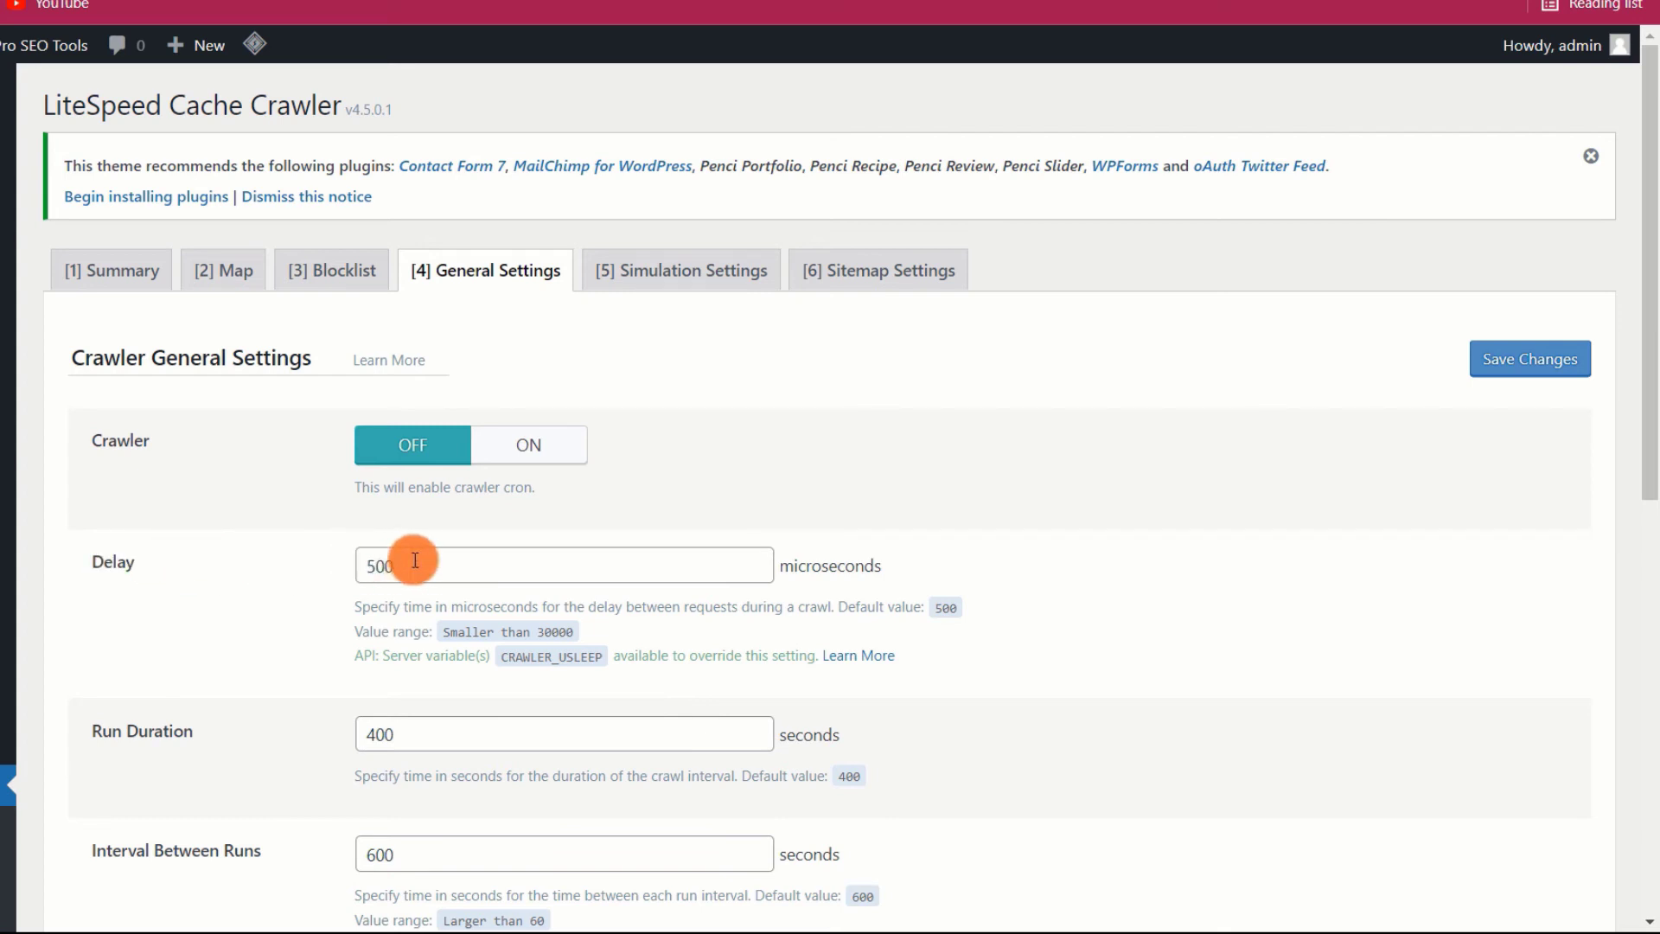
- Review the Delay, Run Duration, Interval Between Runs and Crawl Interval fields in the Crawler General Settings
scroll(298, 563, "down", 2)
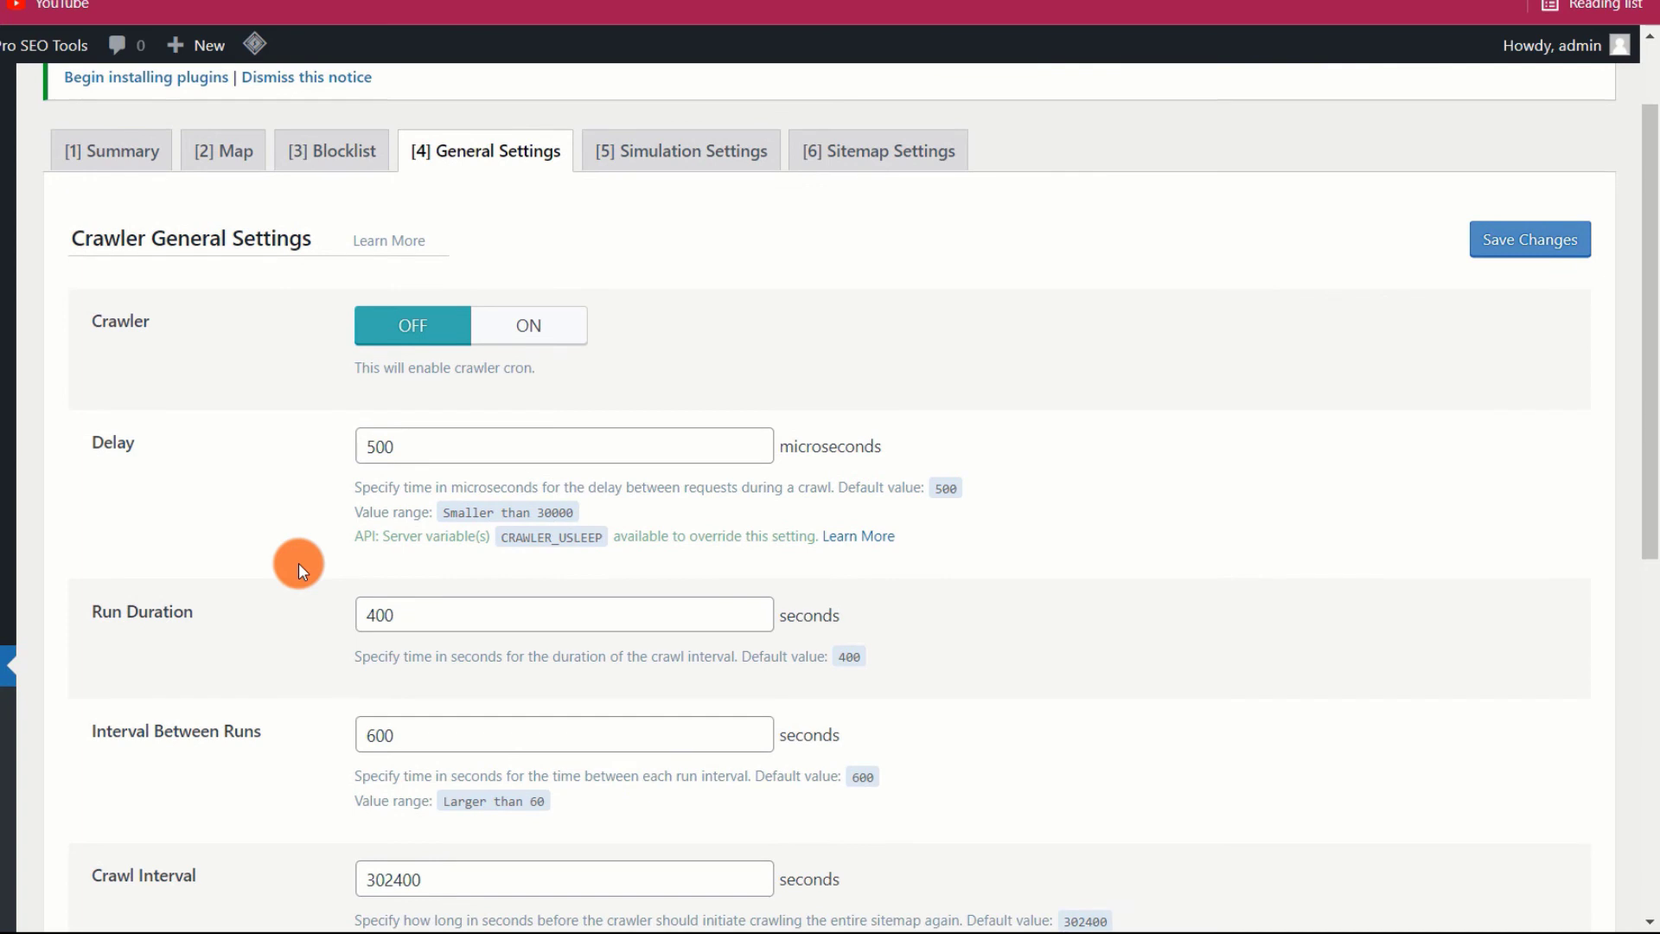
scroll(298, 563, "down", 2)
left_click(396, 496)
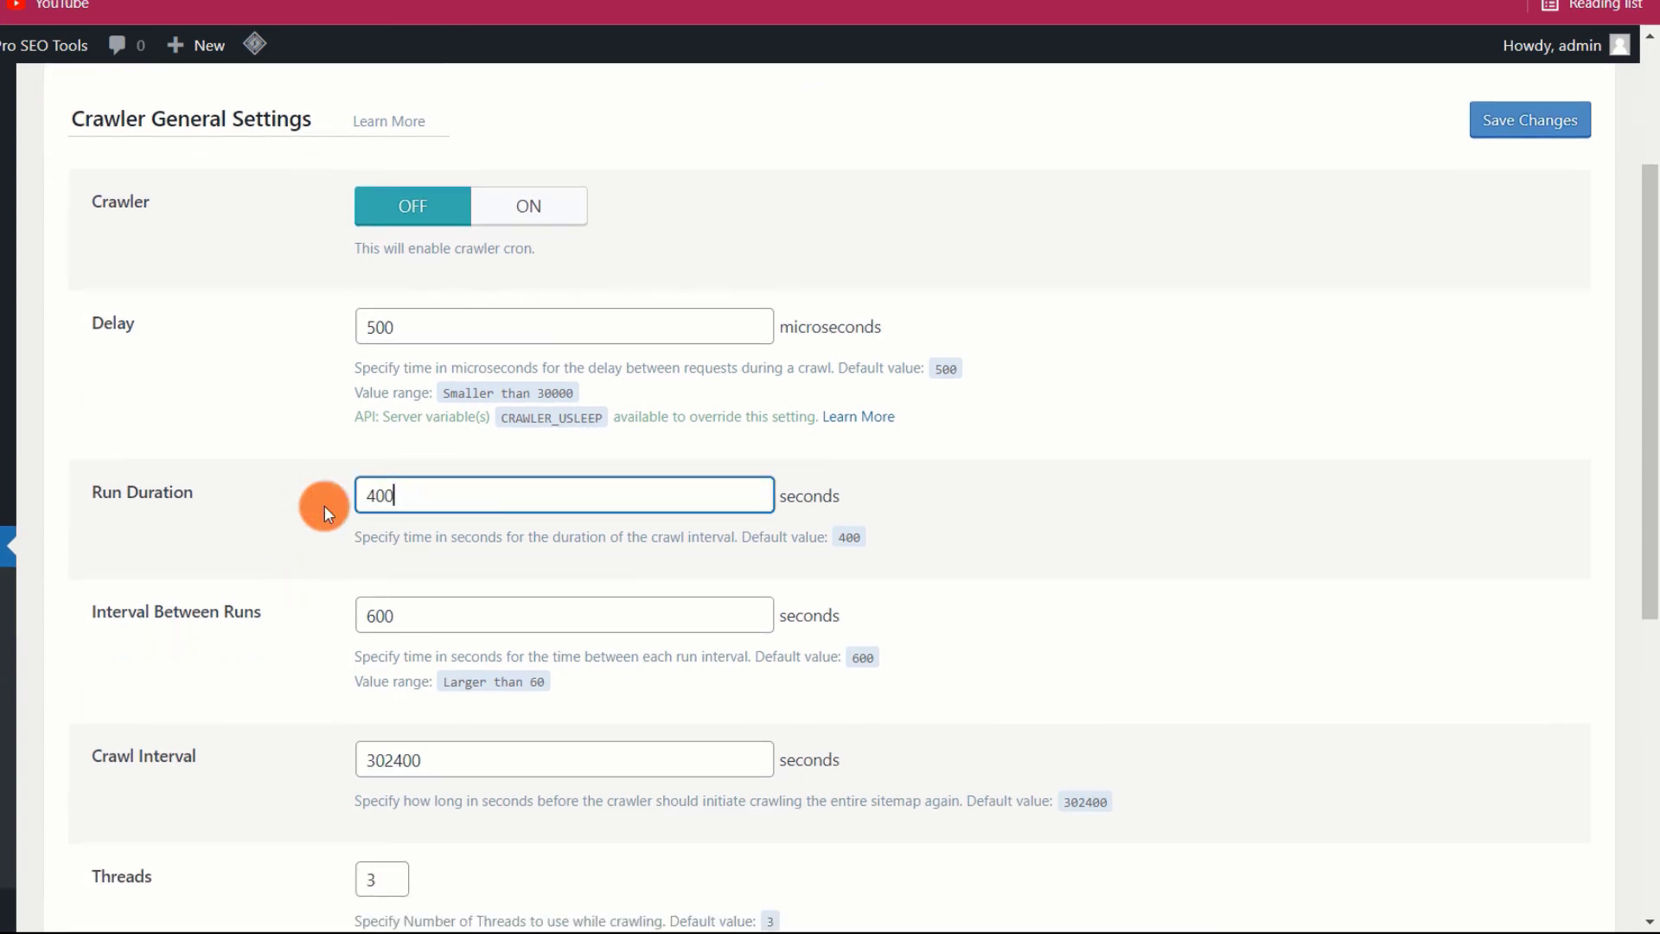
scroll(259, 510, "down", 1)
scroll(268, 508, "down", 1)
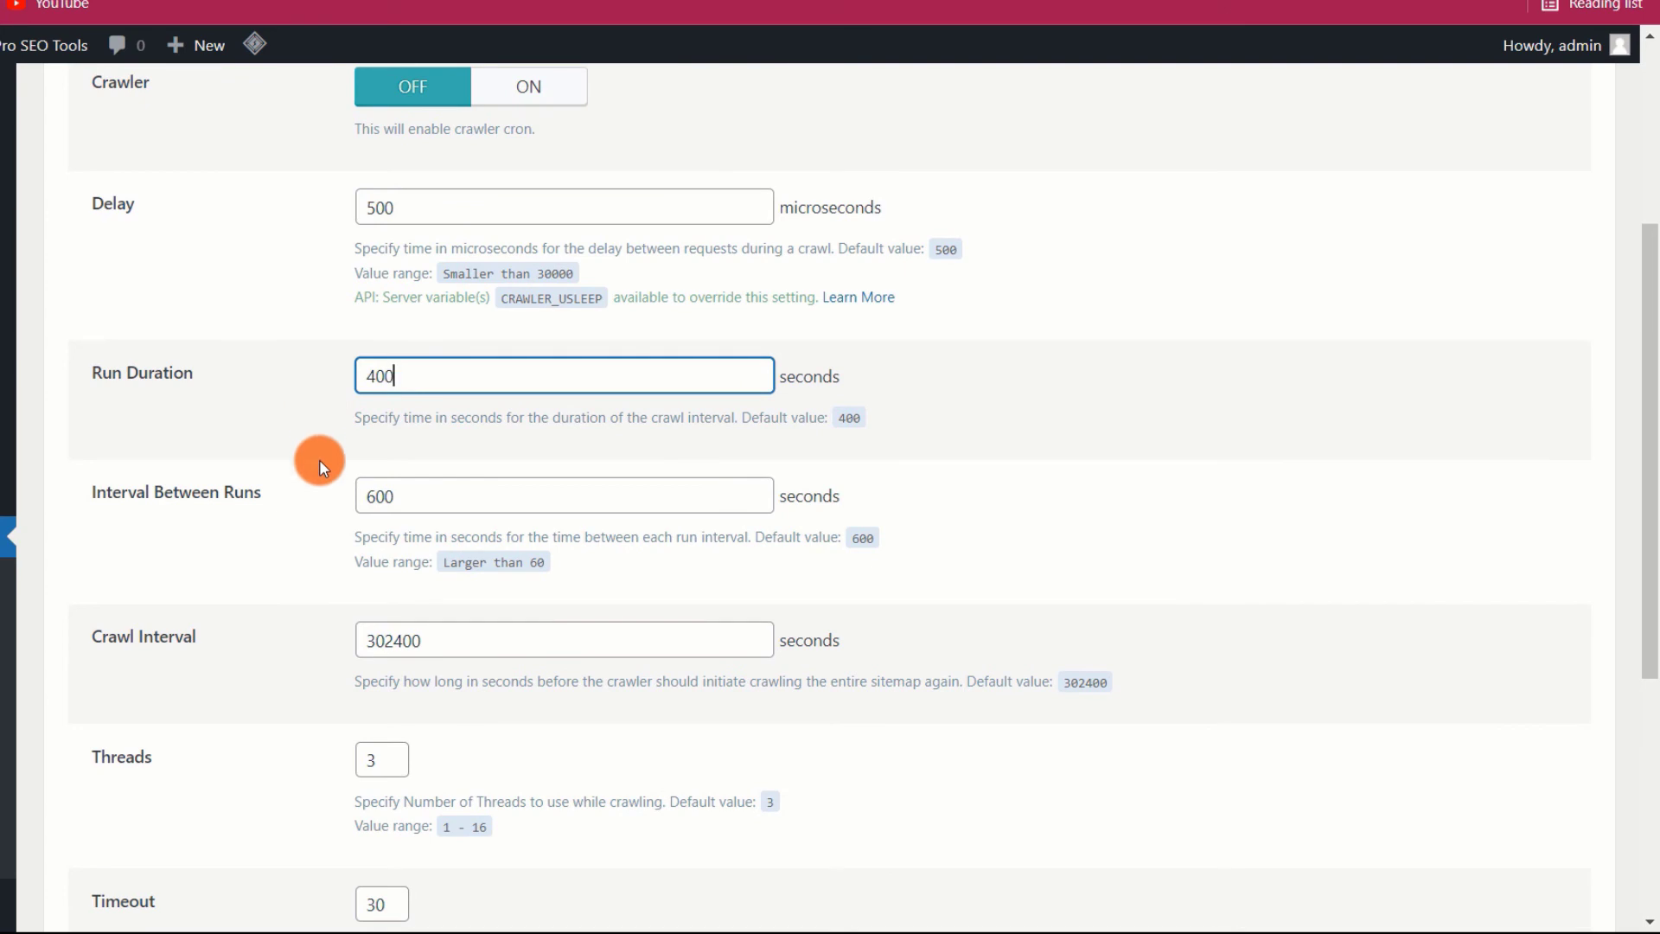
scroll(319, 459, "down", 2)
left_click(454, 378)
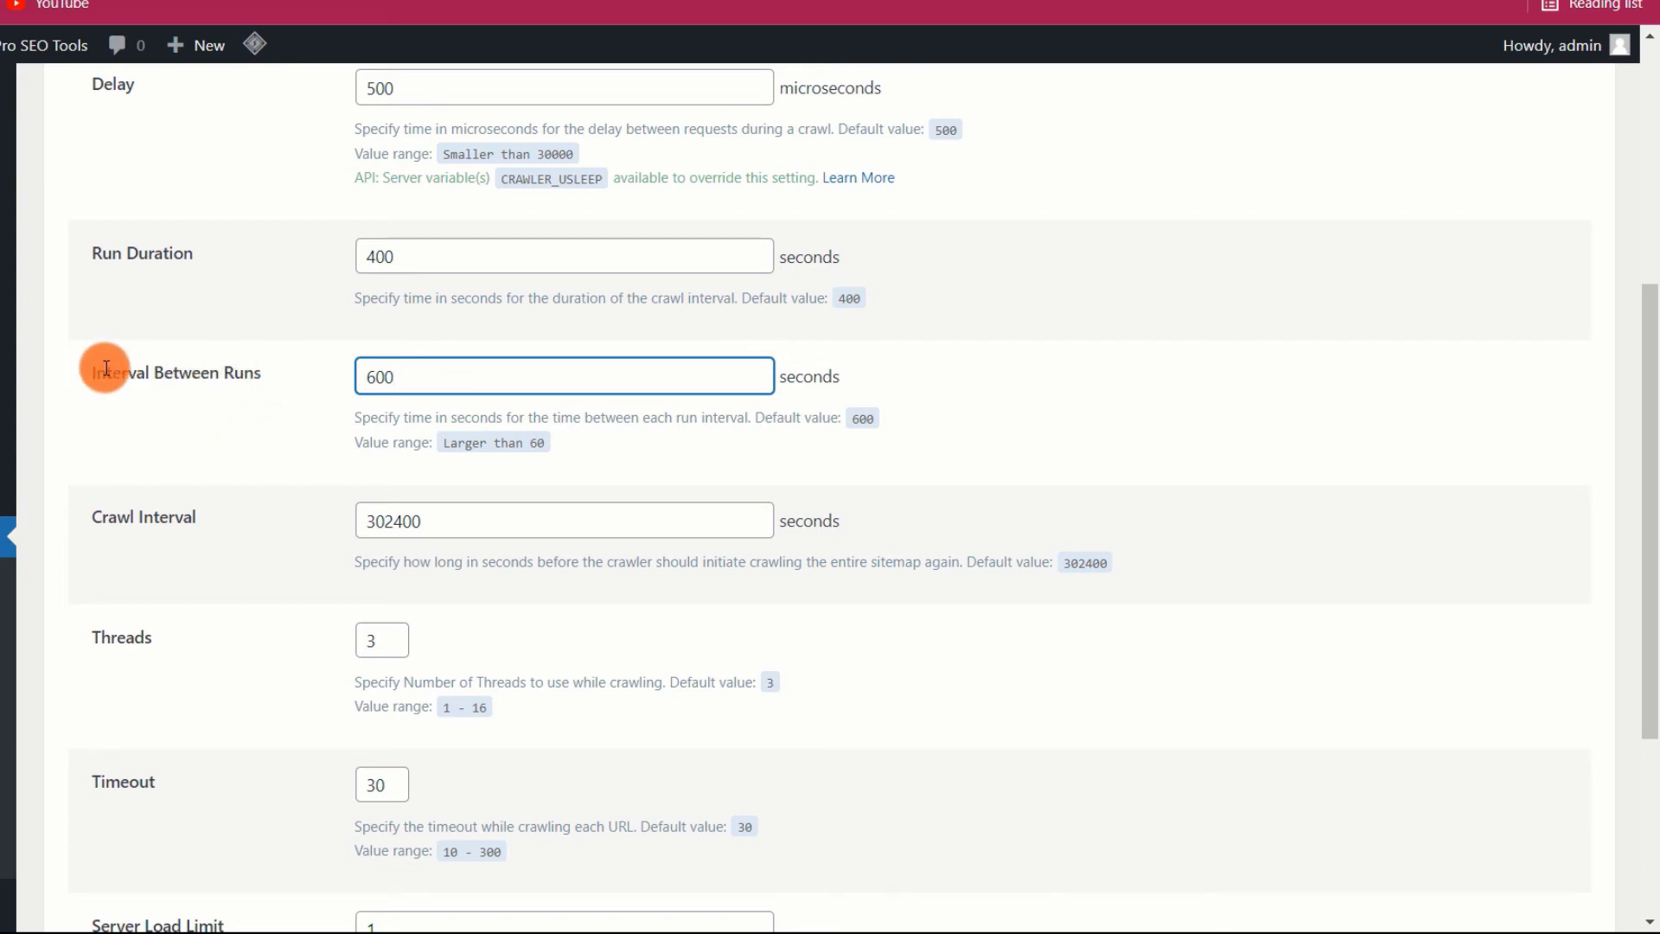
scroll(294, 463, "down", 1)
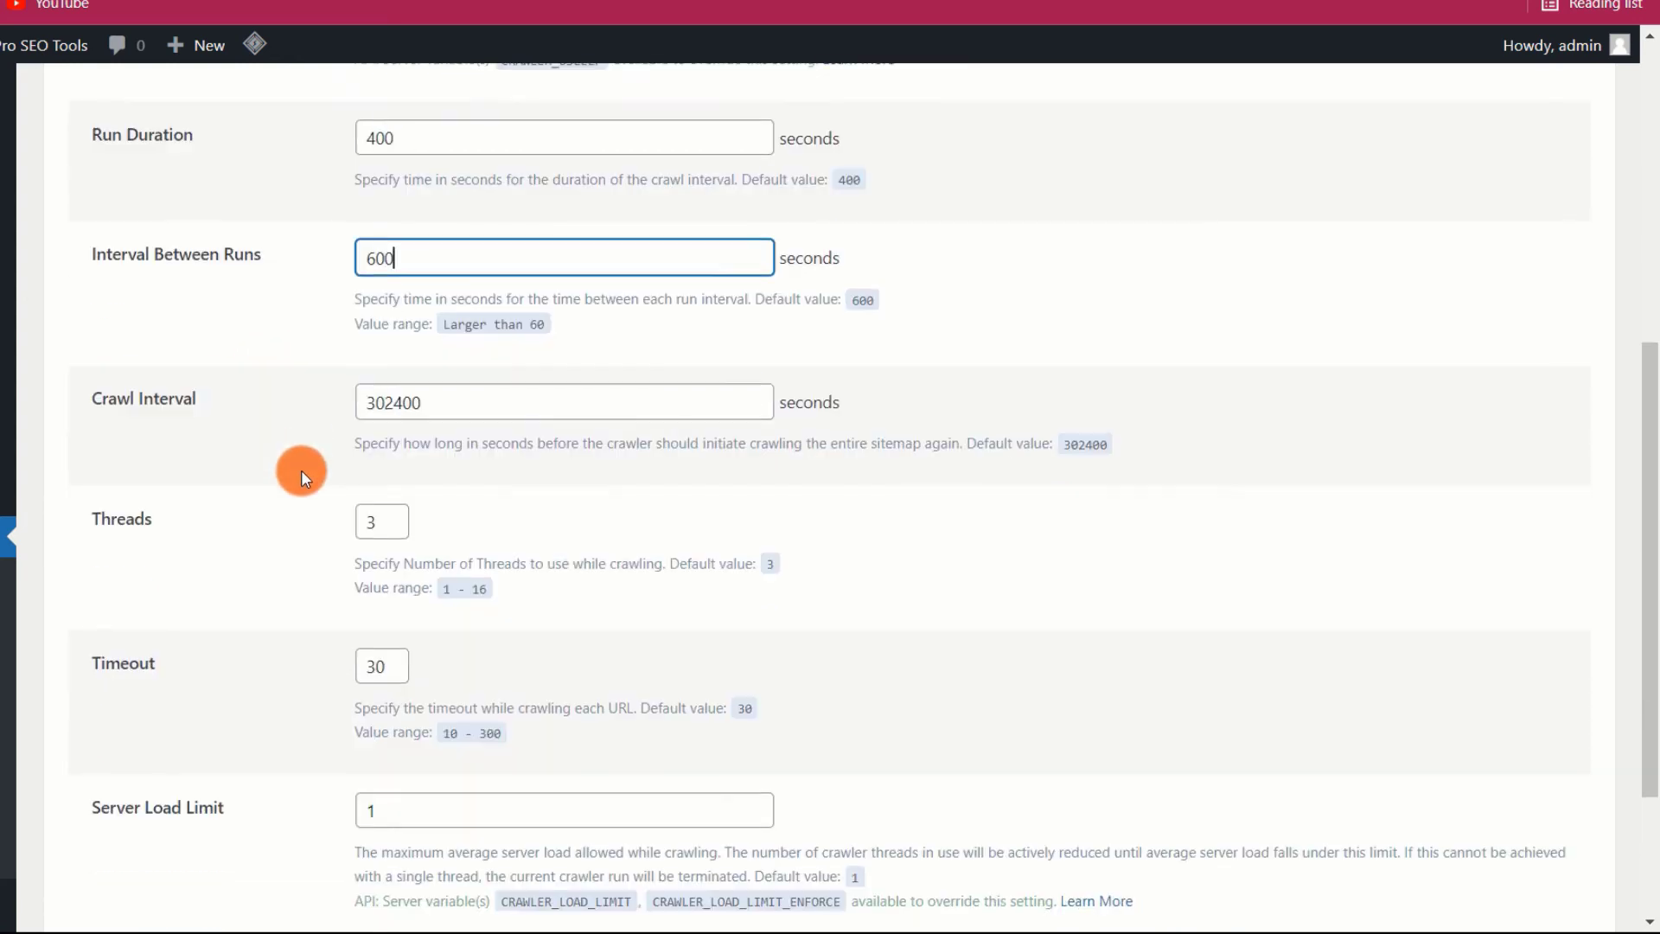
left_click(451, 398)
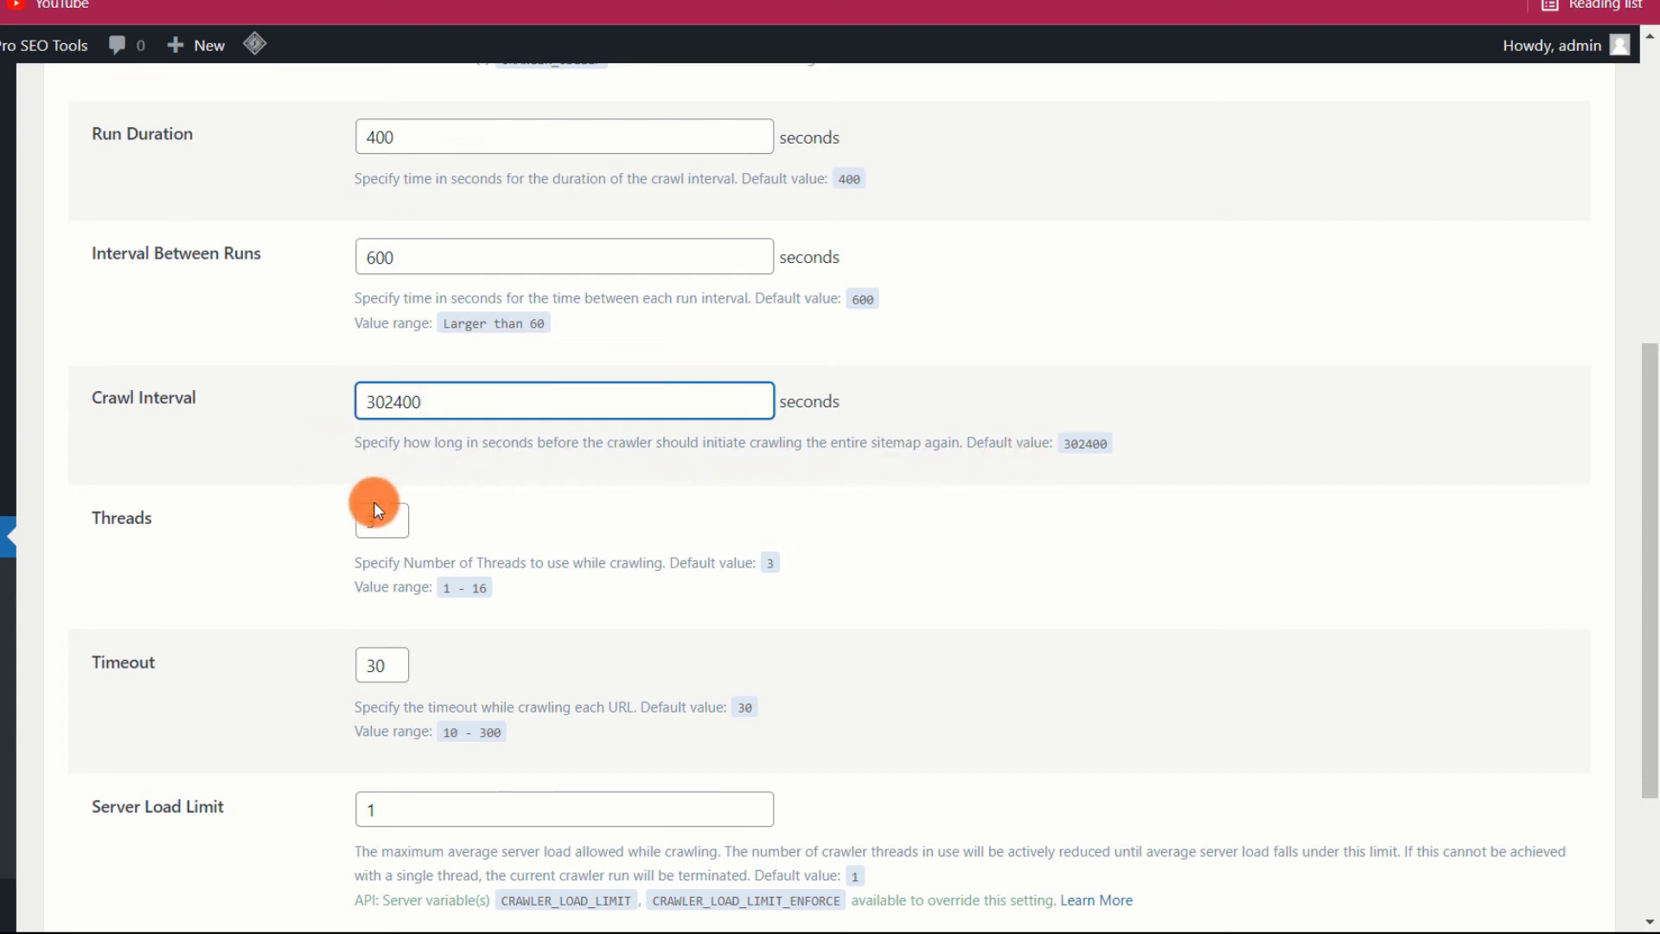
- Review the crawler's Threads, Timeout and Server Load Limit fields, and return to the start of the page
scroll(373, 502, "down", 1)
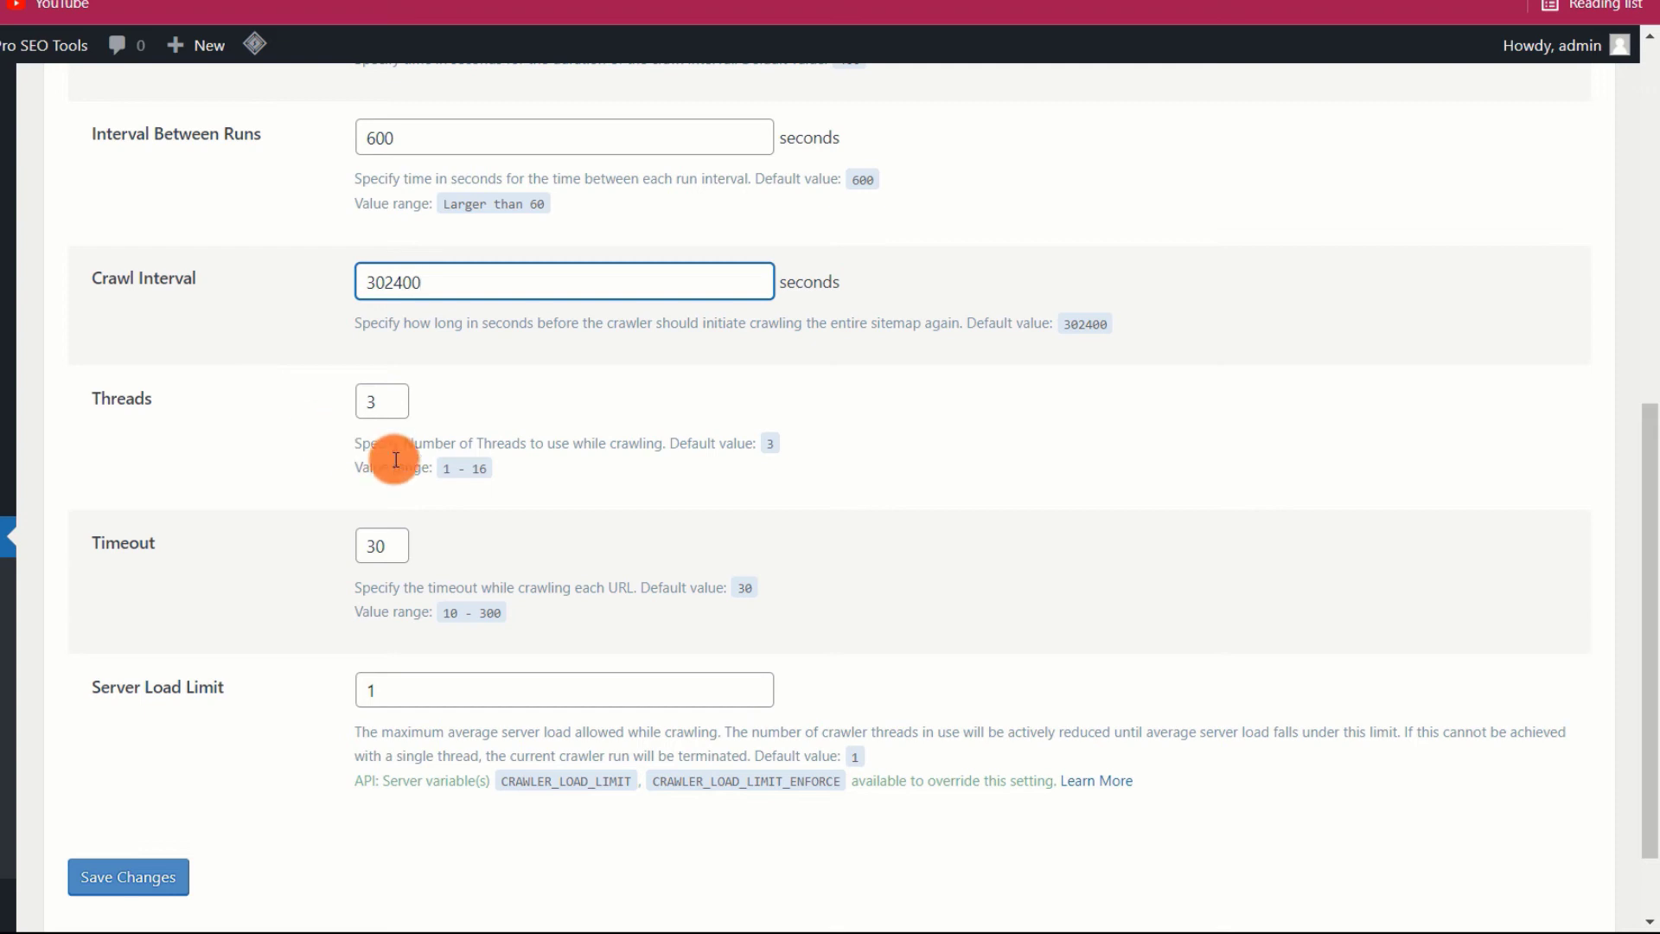
left_click(389, 543)
left_click(273, 541)
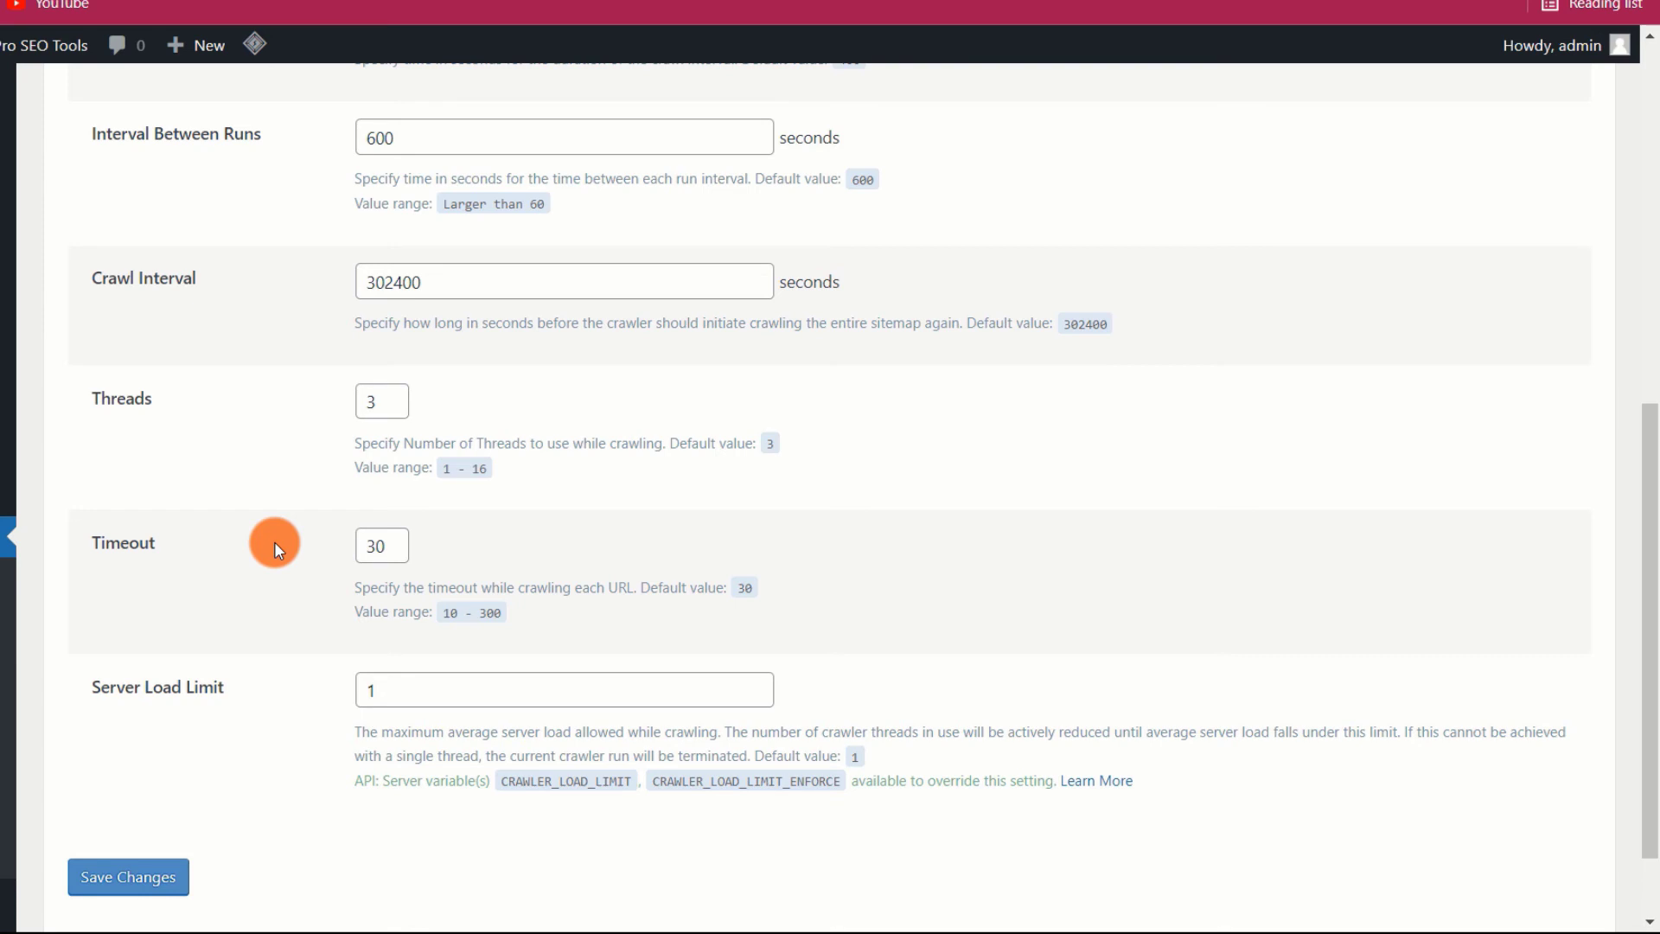
left_click_drag(239, 683, 74, 685)
left_click(277, 681)
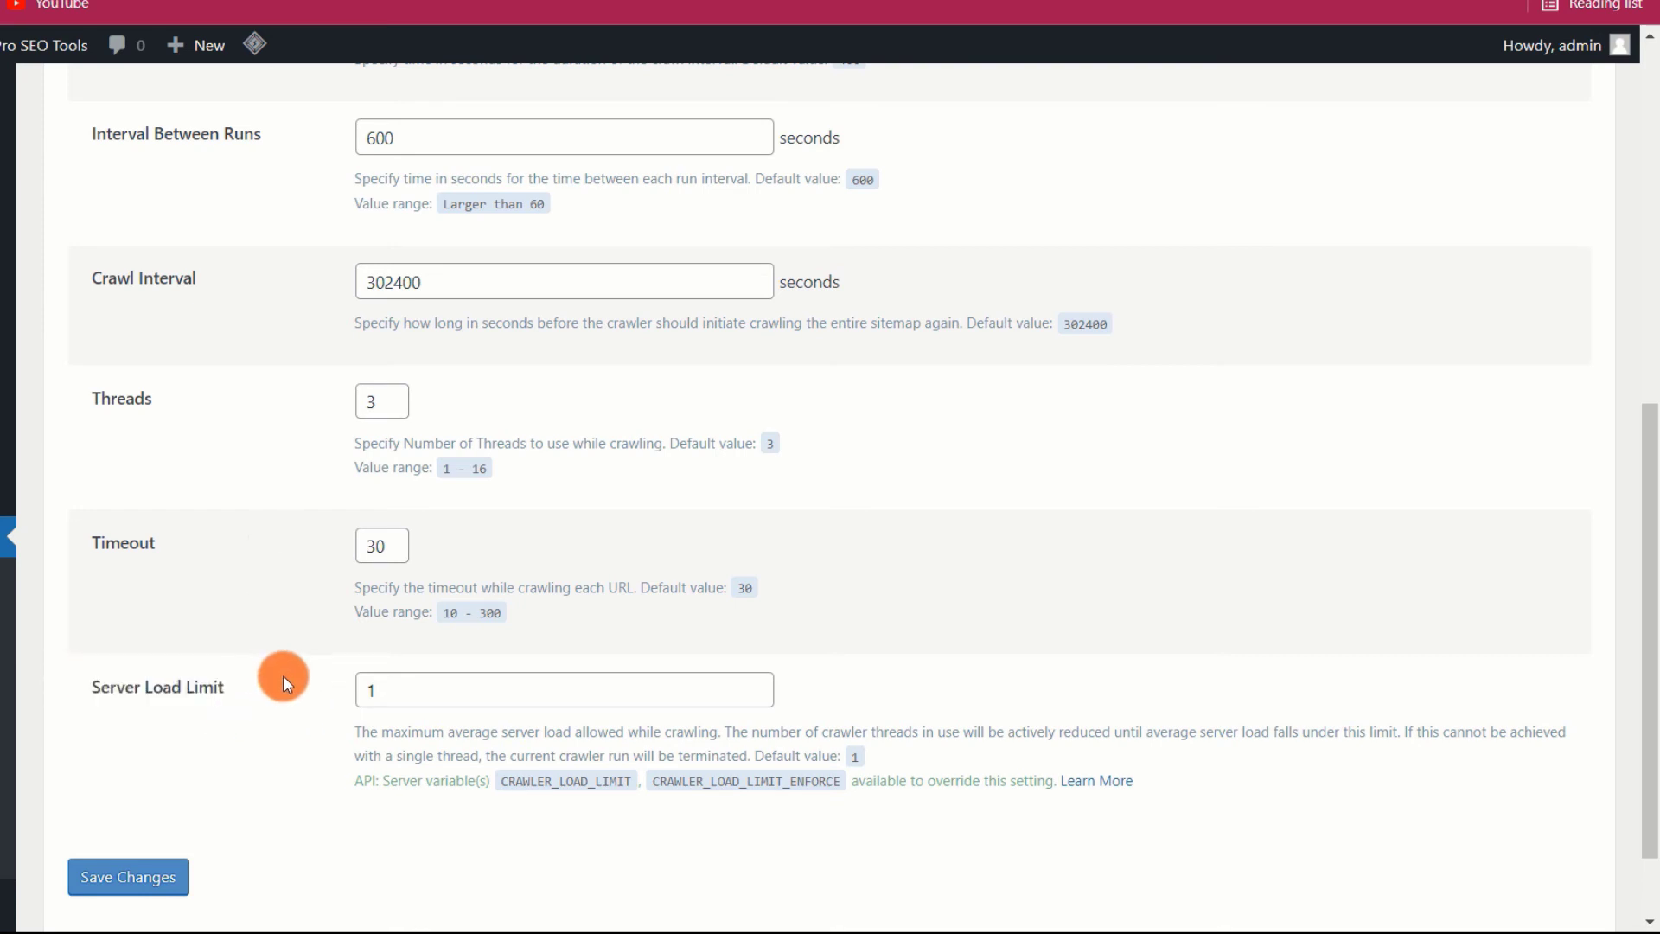
left_click(398, 689)
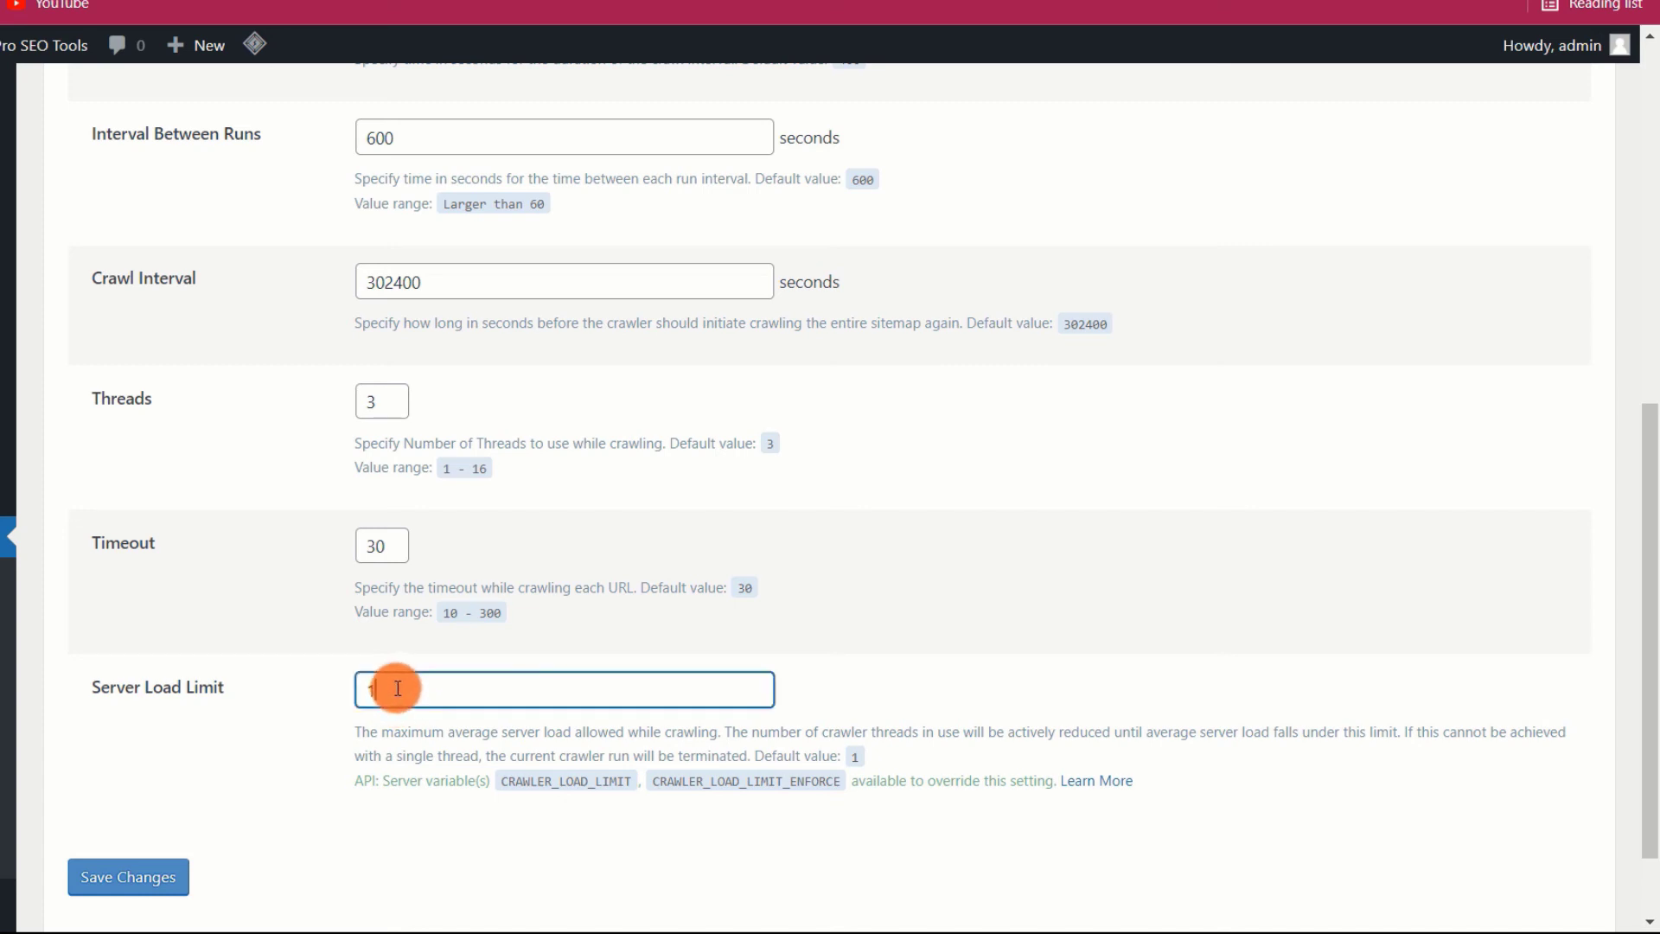
left_click(302, 699)
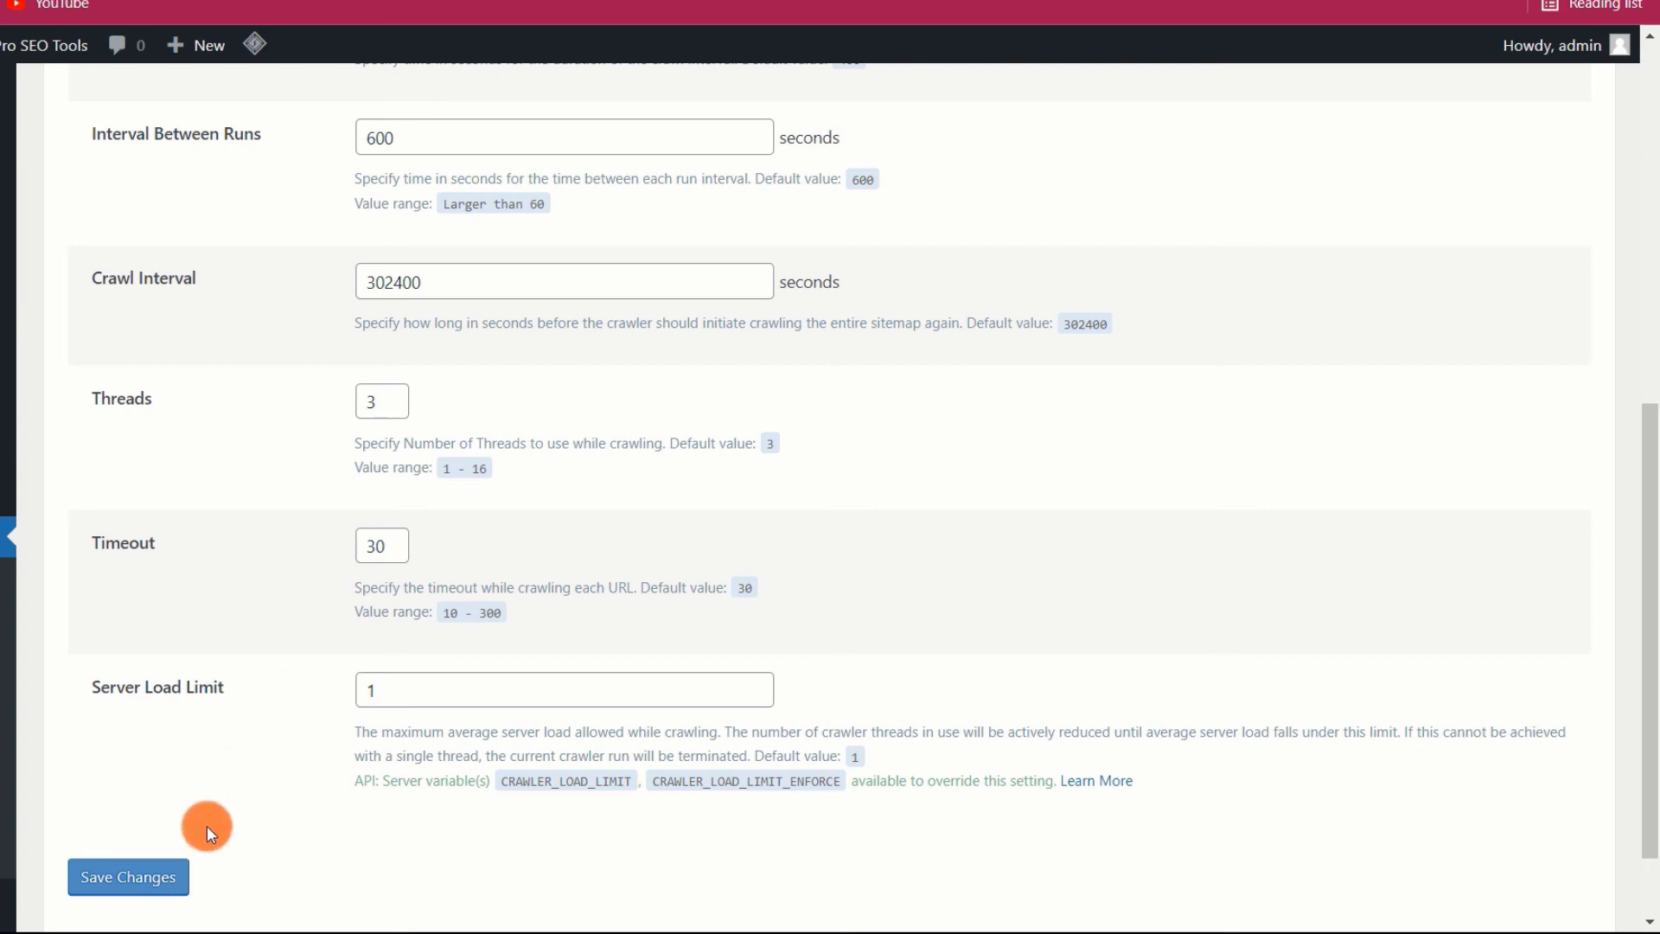
scroll(384, 593, "up", 8)
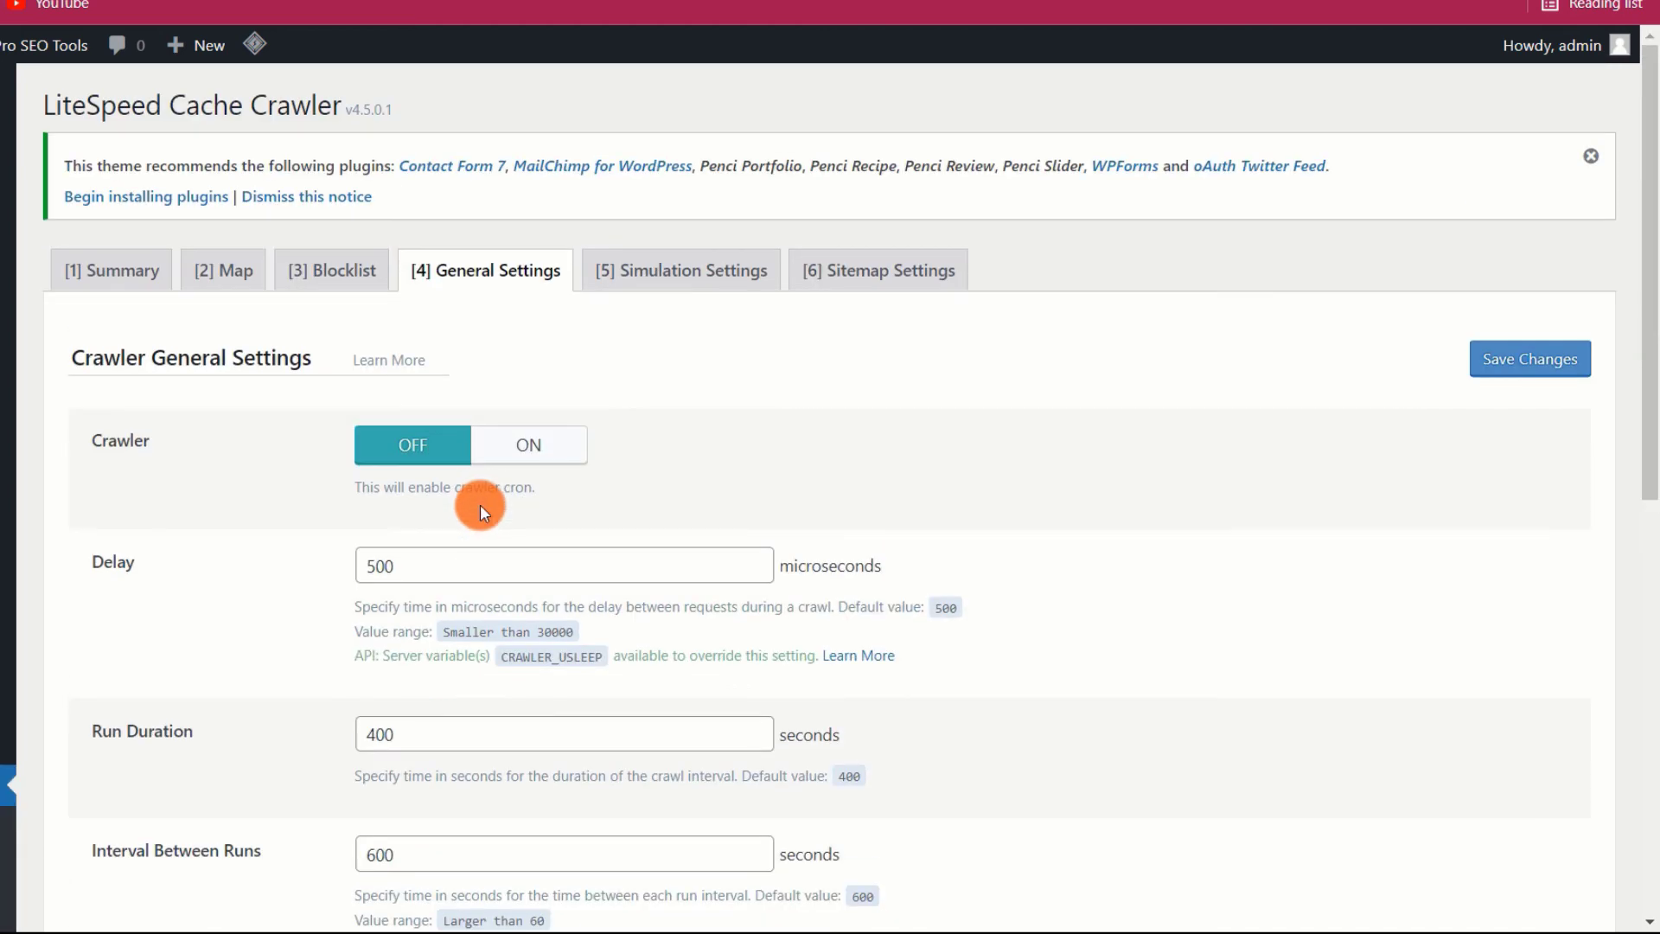
- Open the Crawler Simulation Settings and review the Role Simulation and Cookie Simulation options
left_click(719, 273)
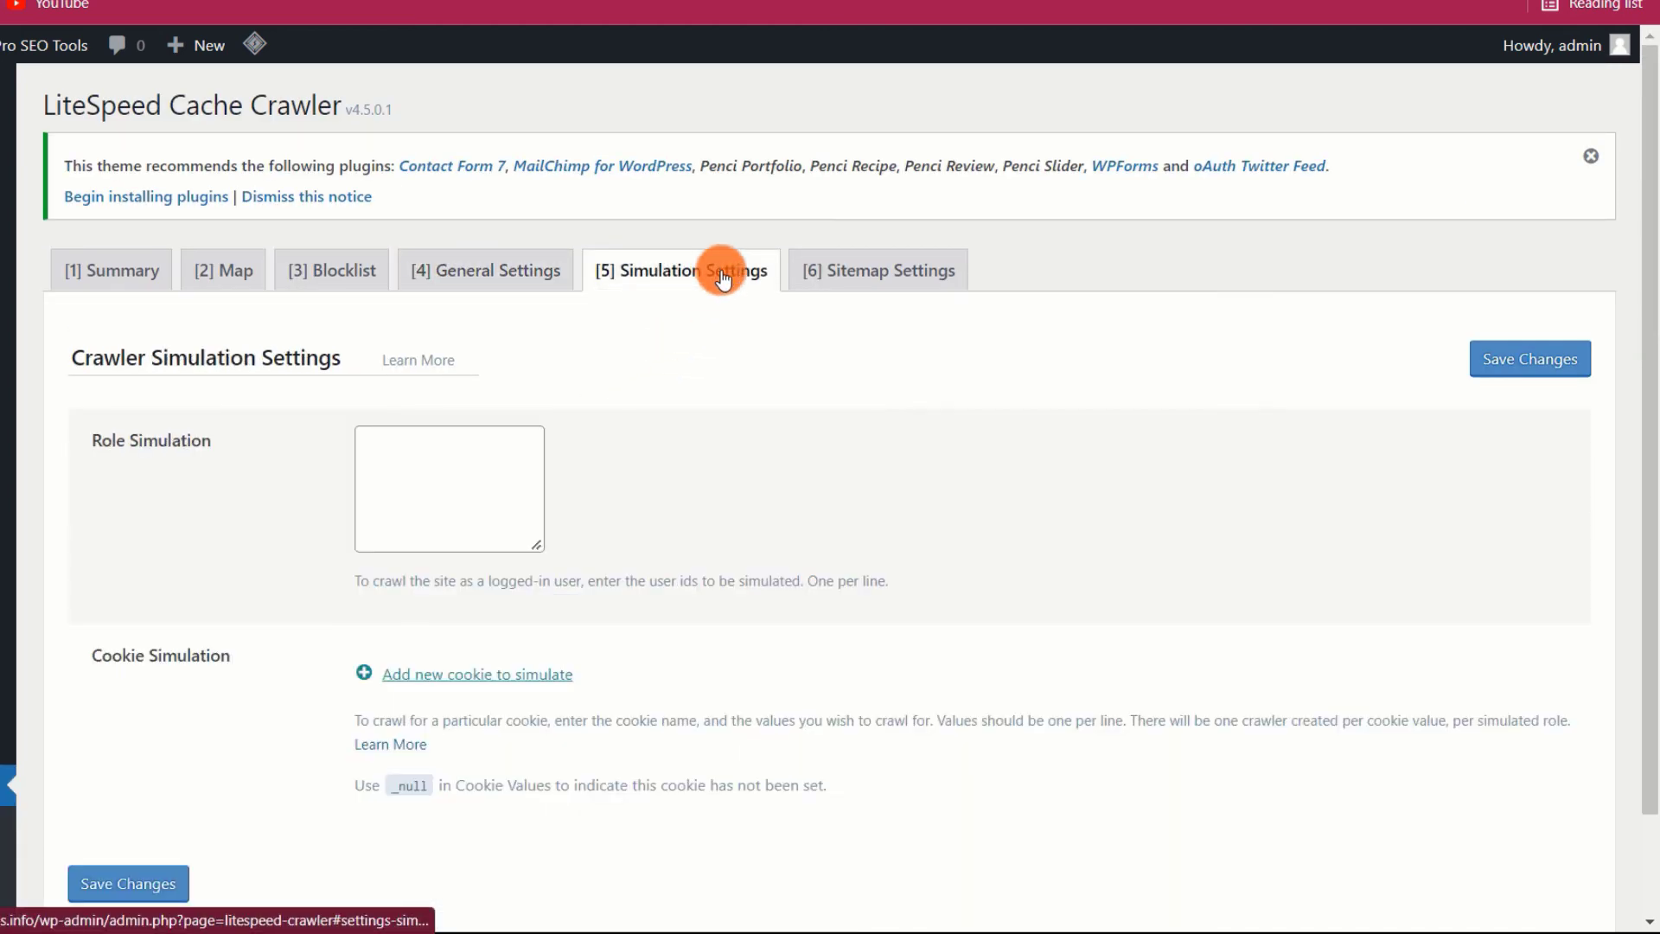
scroll(679, 542, "down", 2)
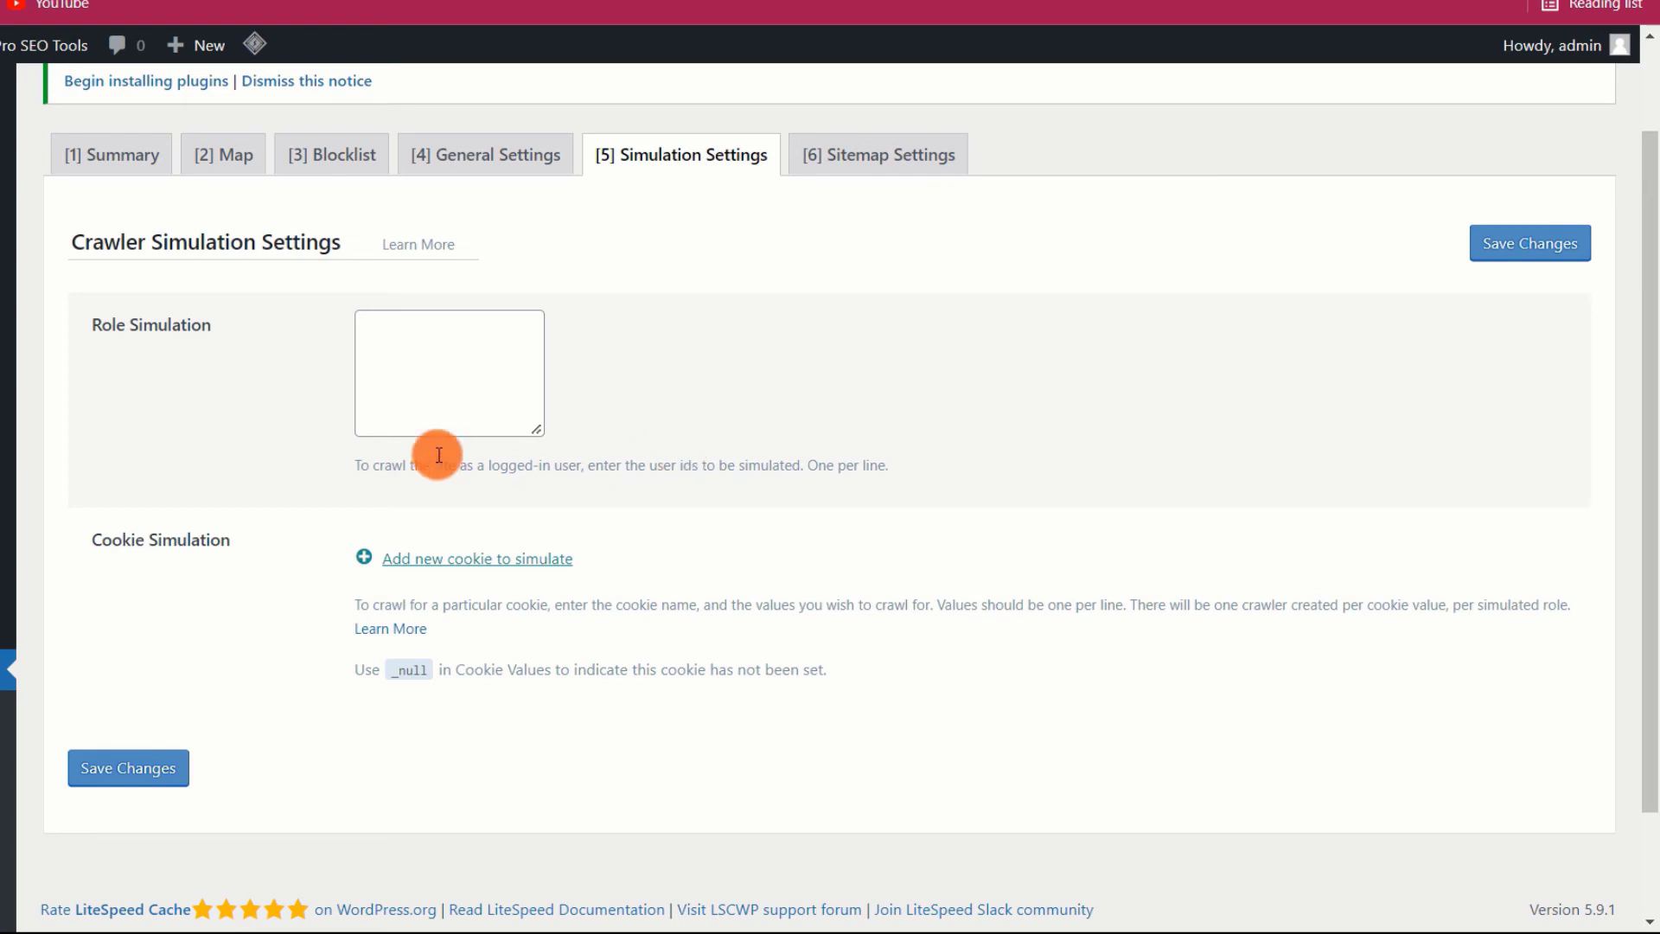
left_click_drag(226, 316, 108, 365)
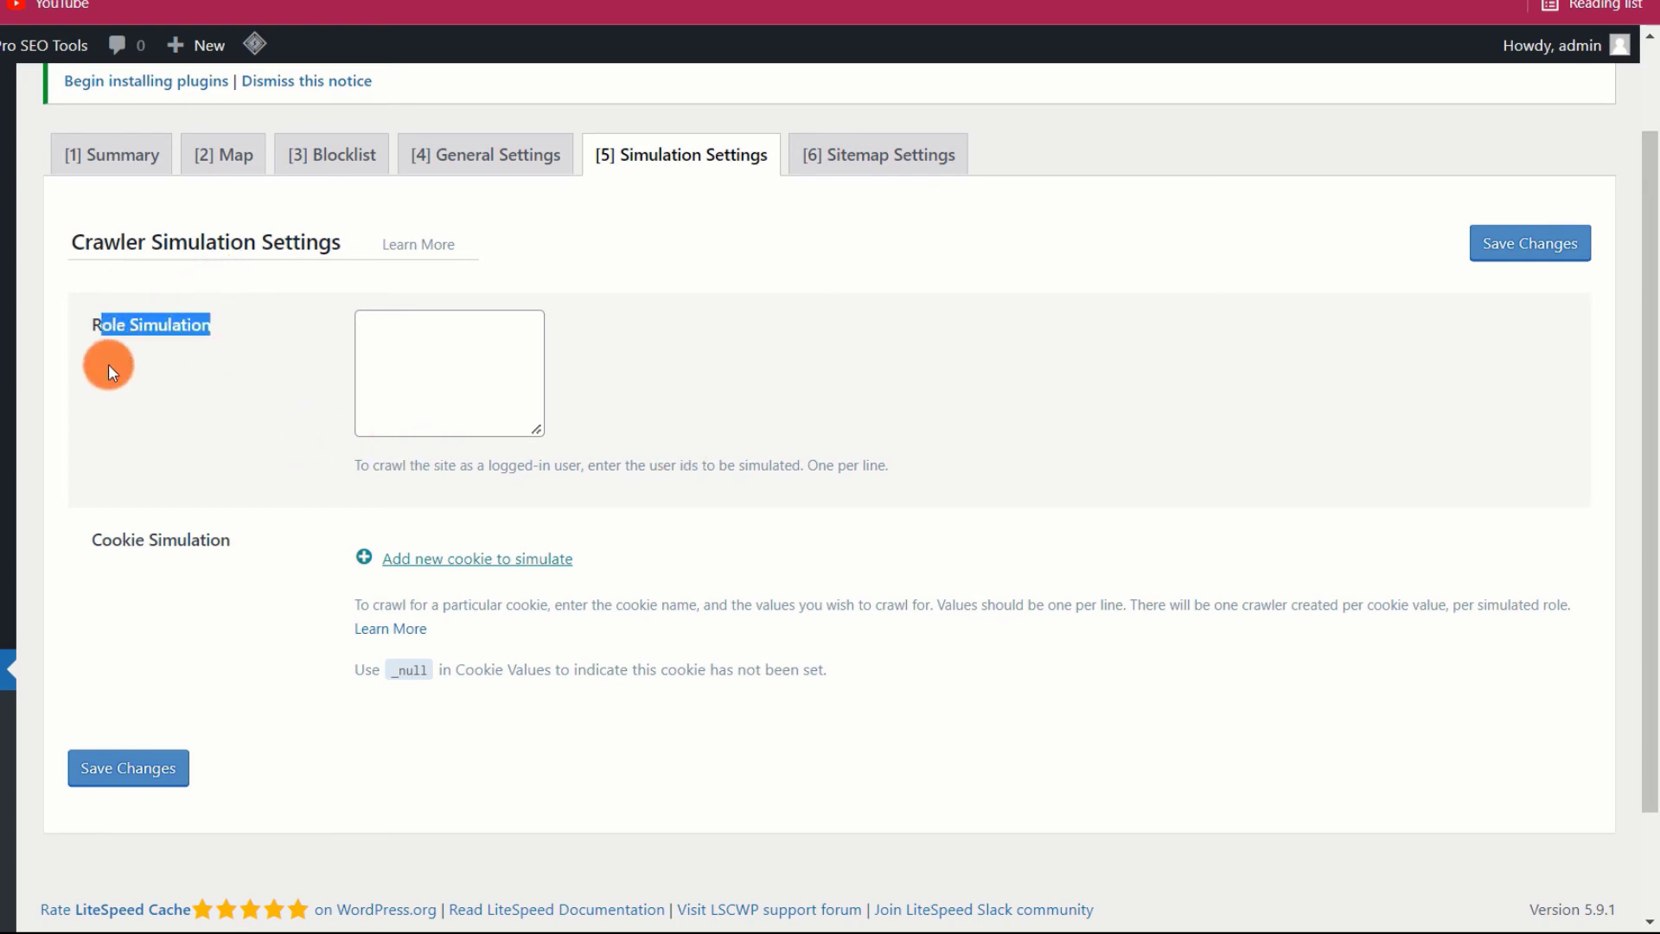
left_click(430, 338)
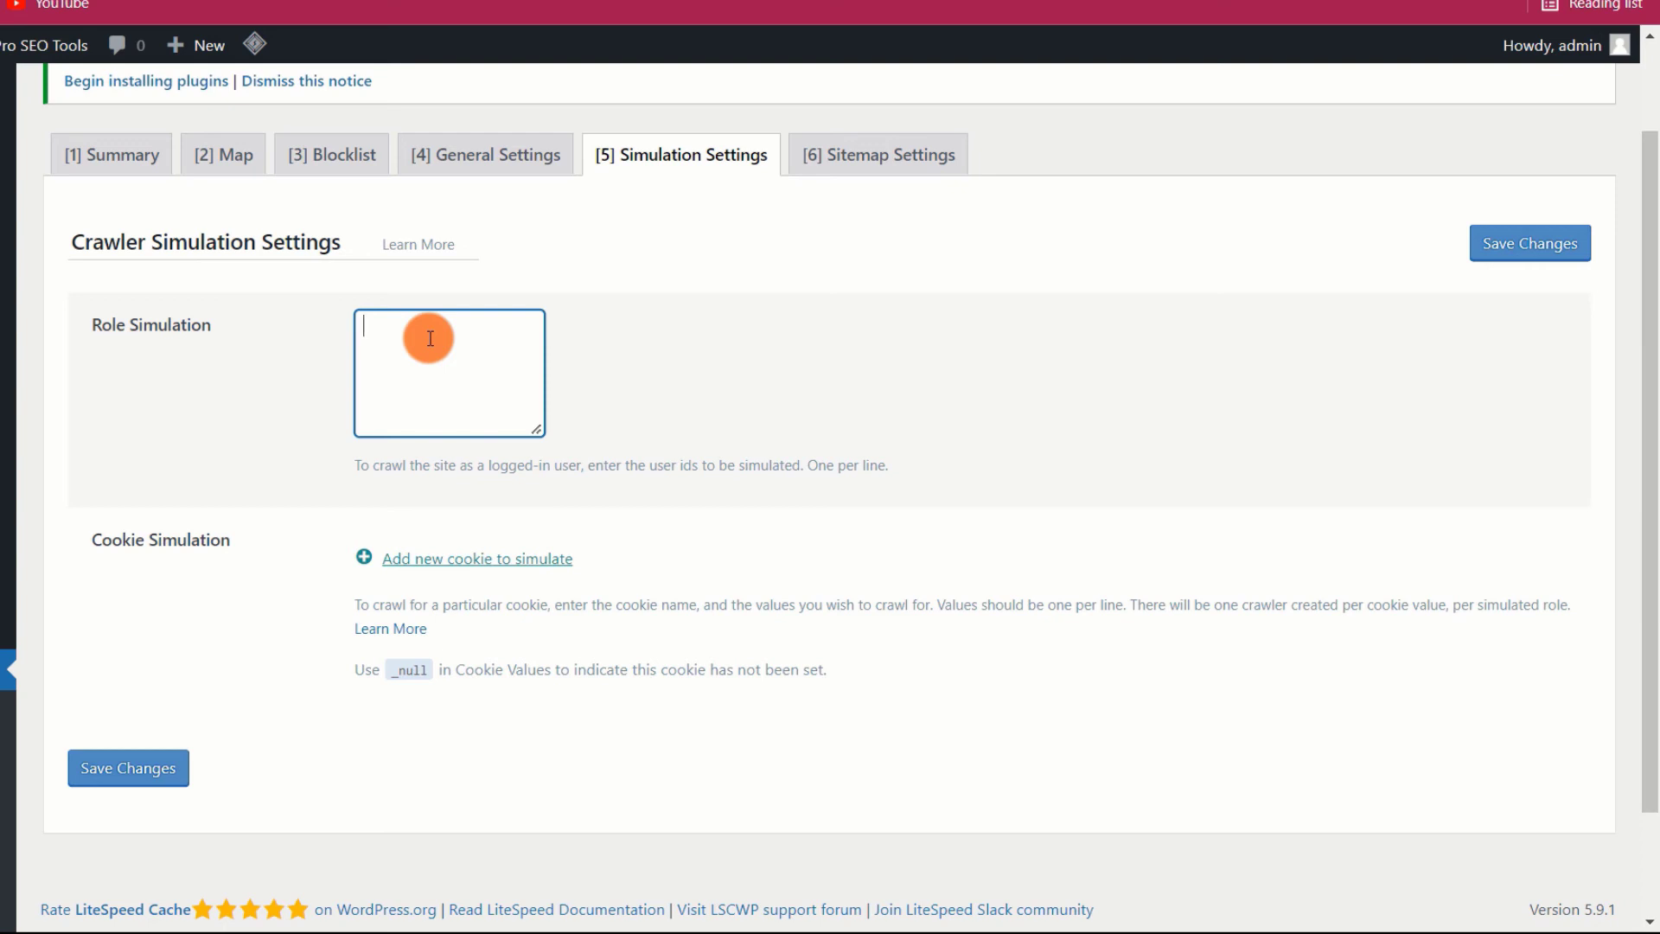
left_click_drag(268, 539, 70, 542)
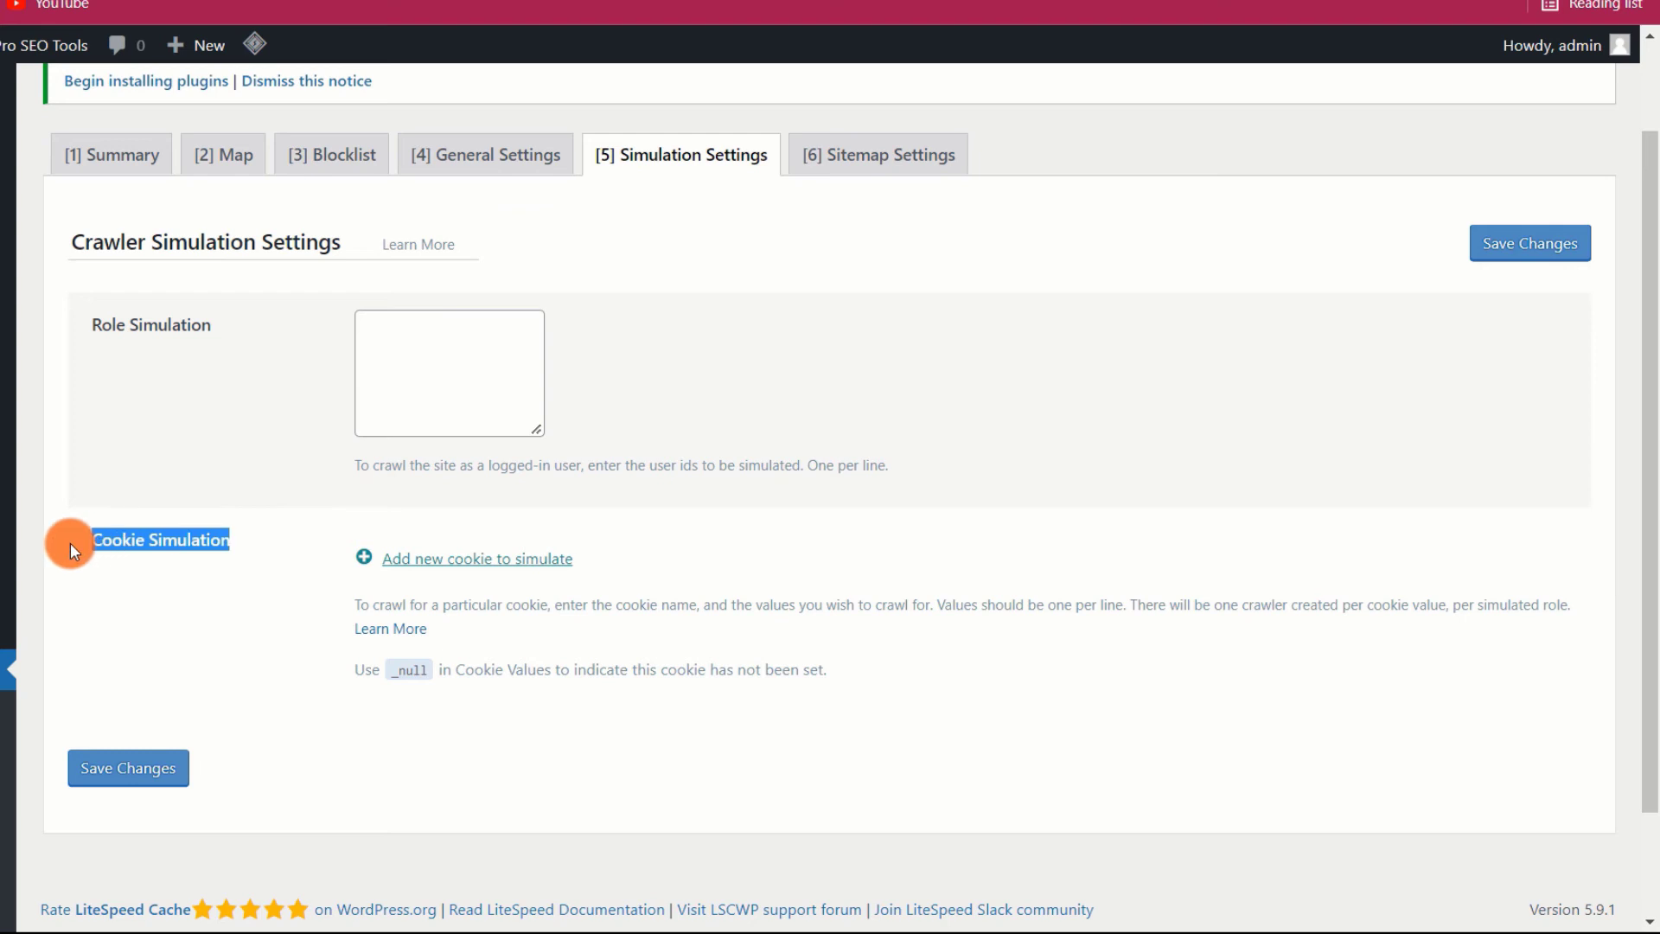
left_click(274, 542)
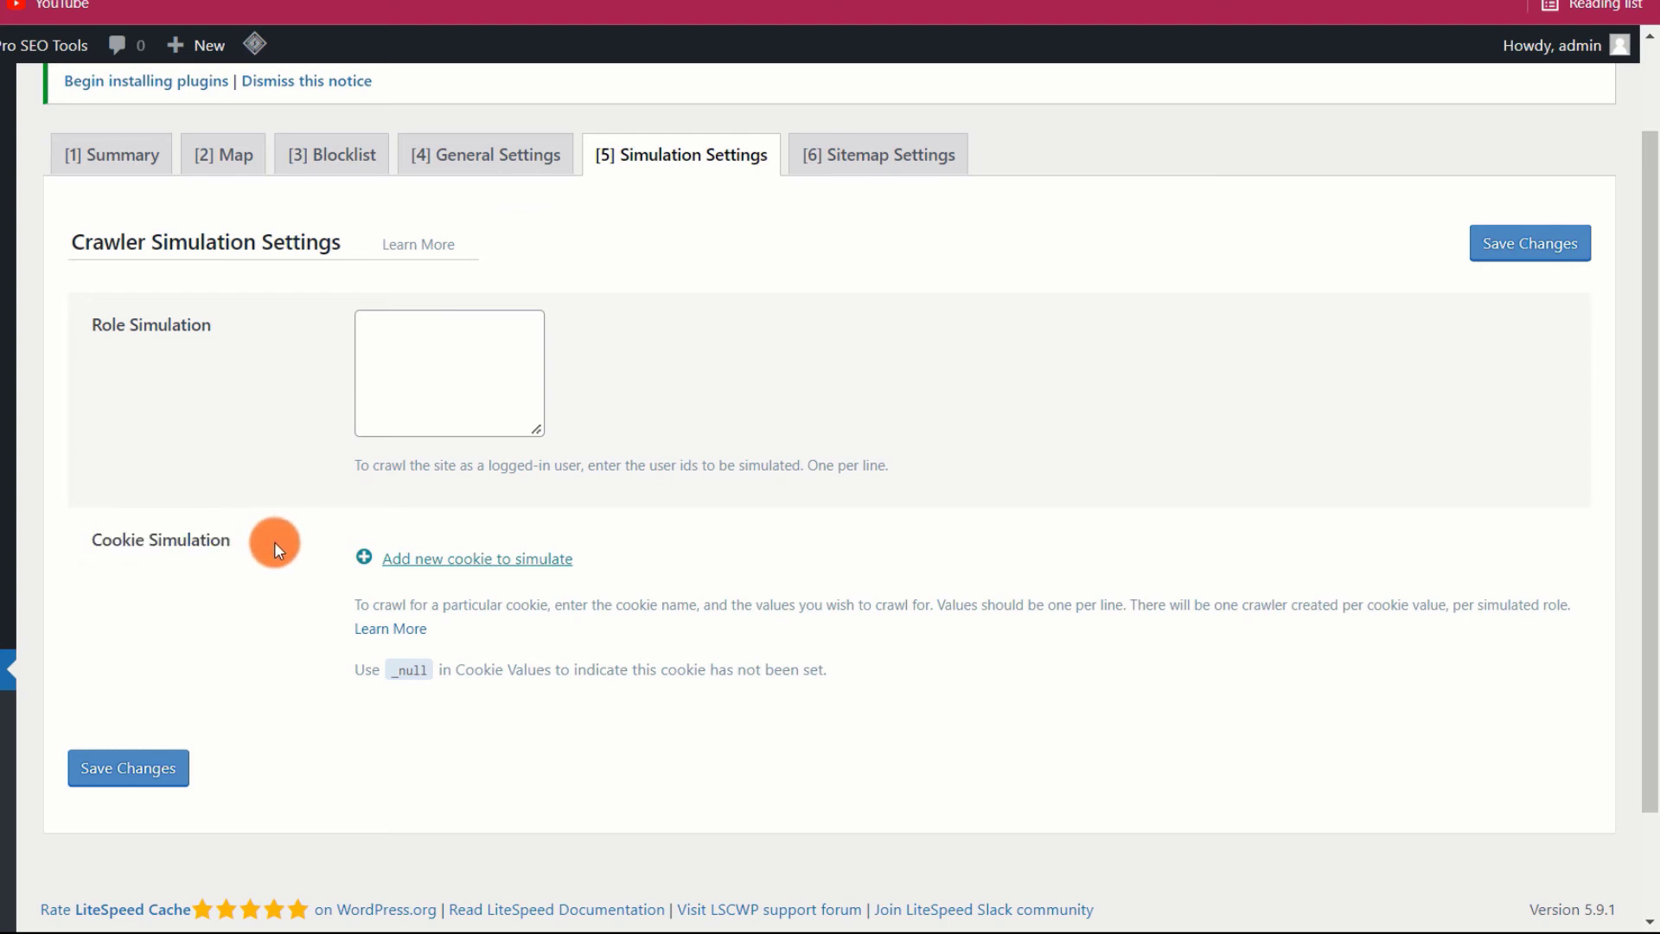
- Open the Crawler Sitemap Settings and review the Custom Sitemap, Drop Domain from Sitemap and Sitemap Timeout options
left_click(904, 164)
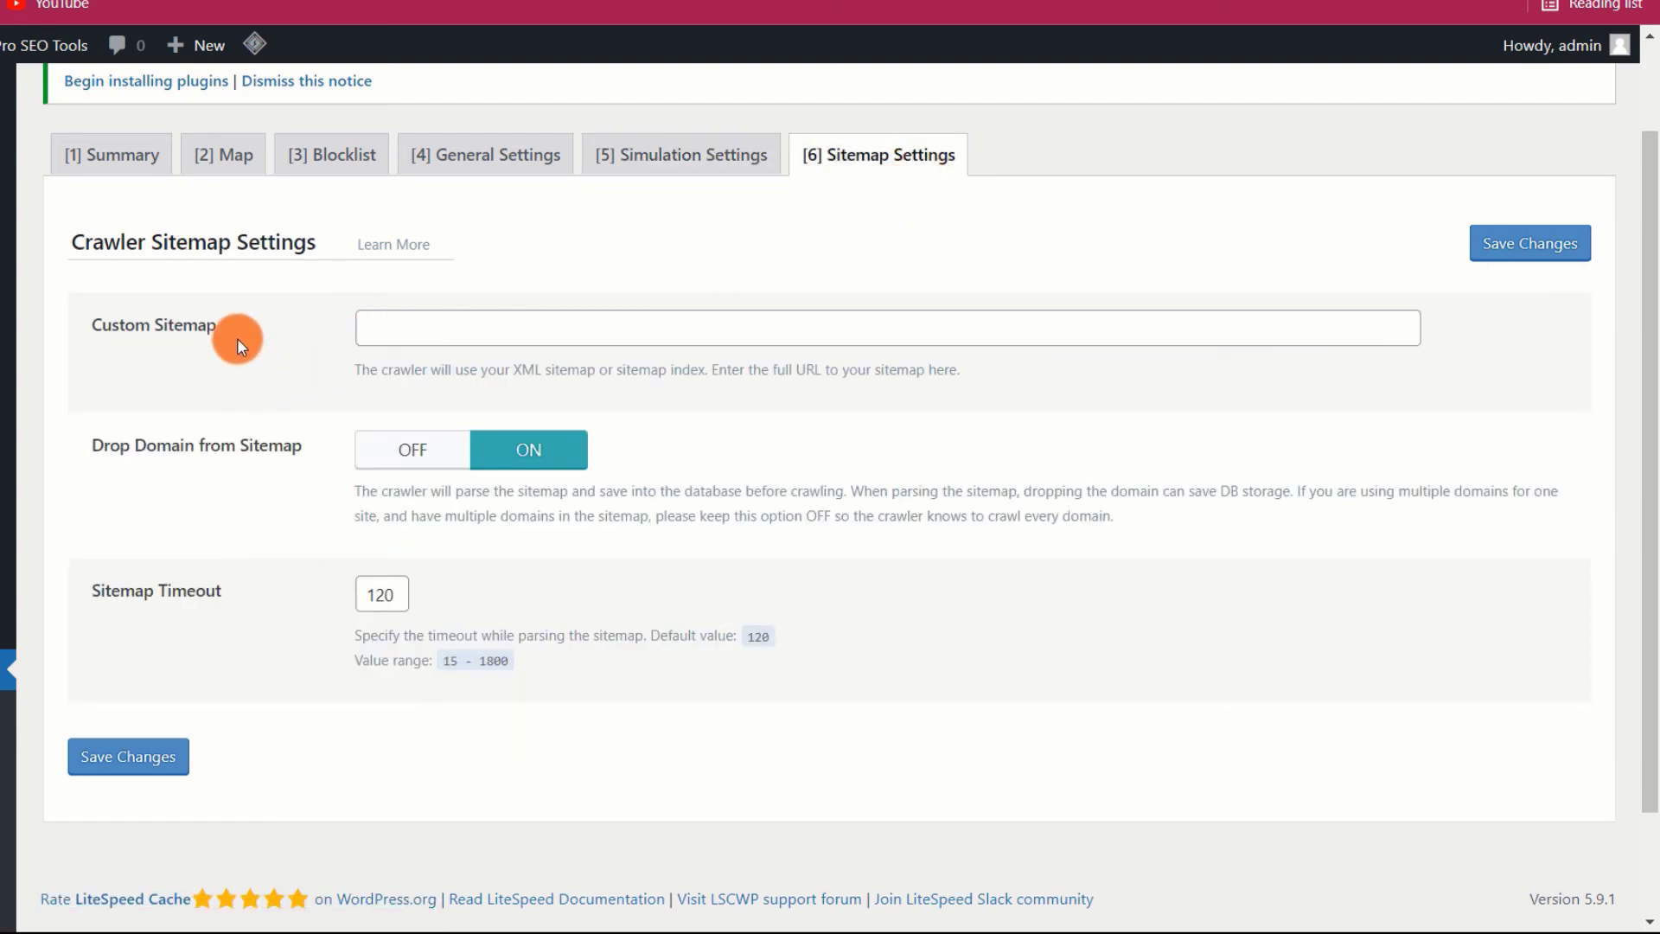
left_click_drag(236, 339, 73, 339)
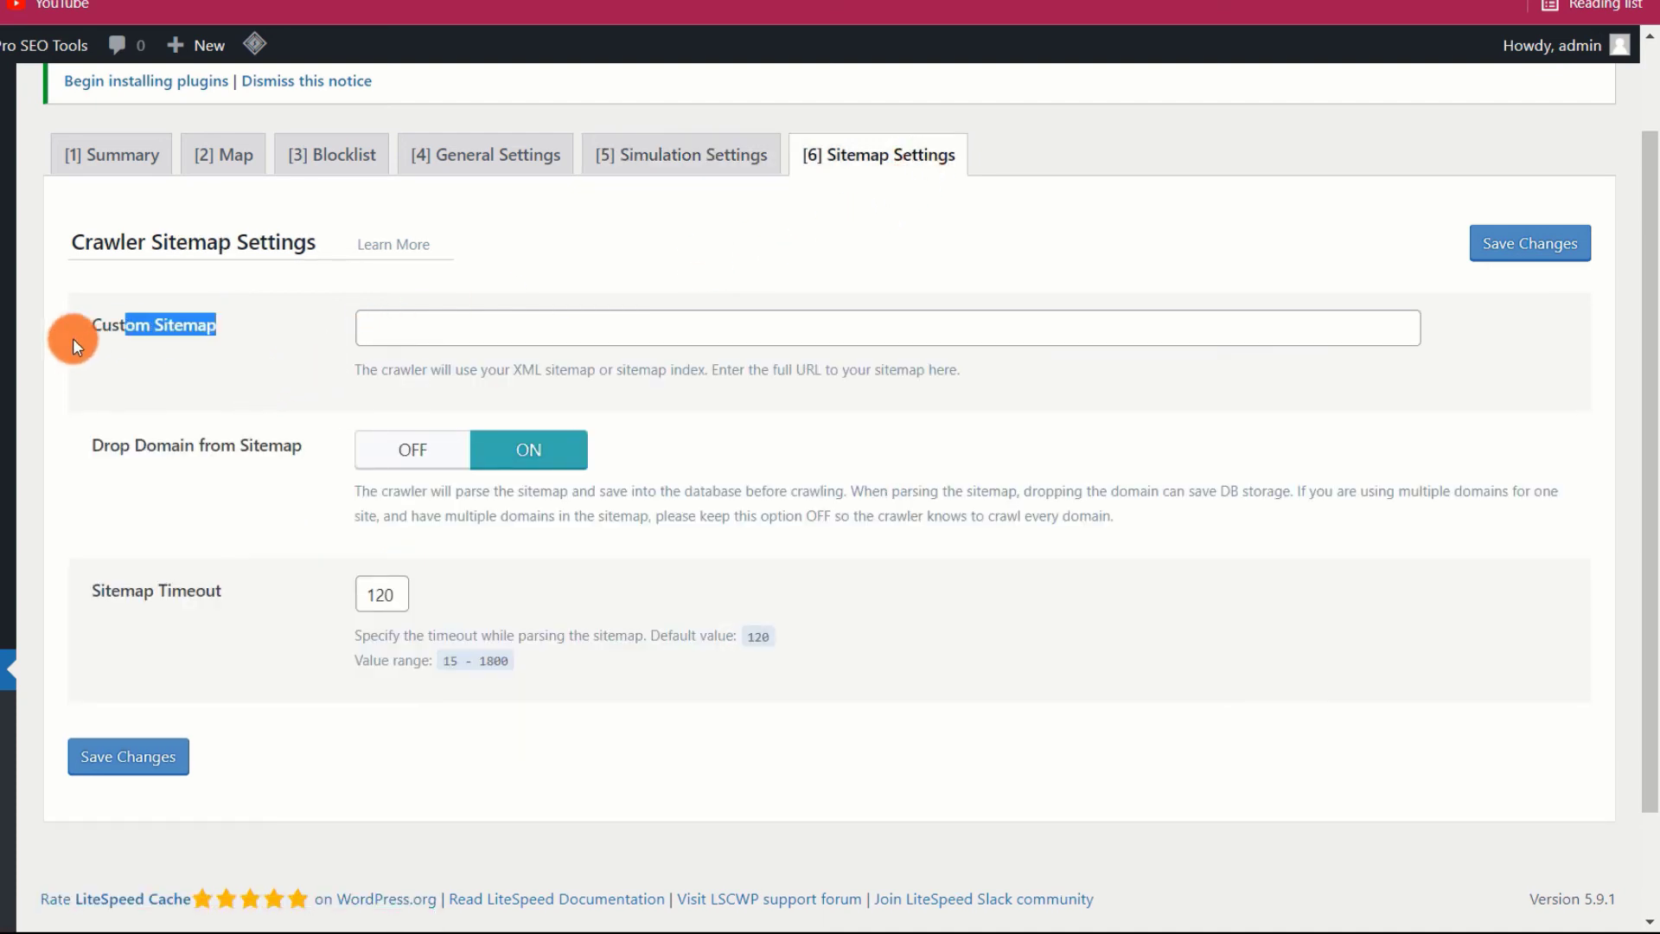
left_click(311, 332)
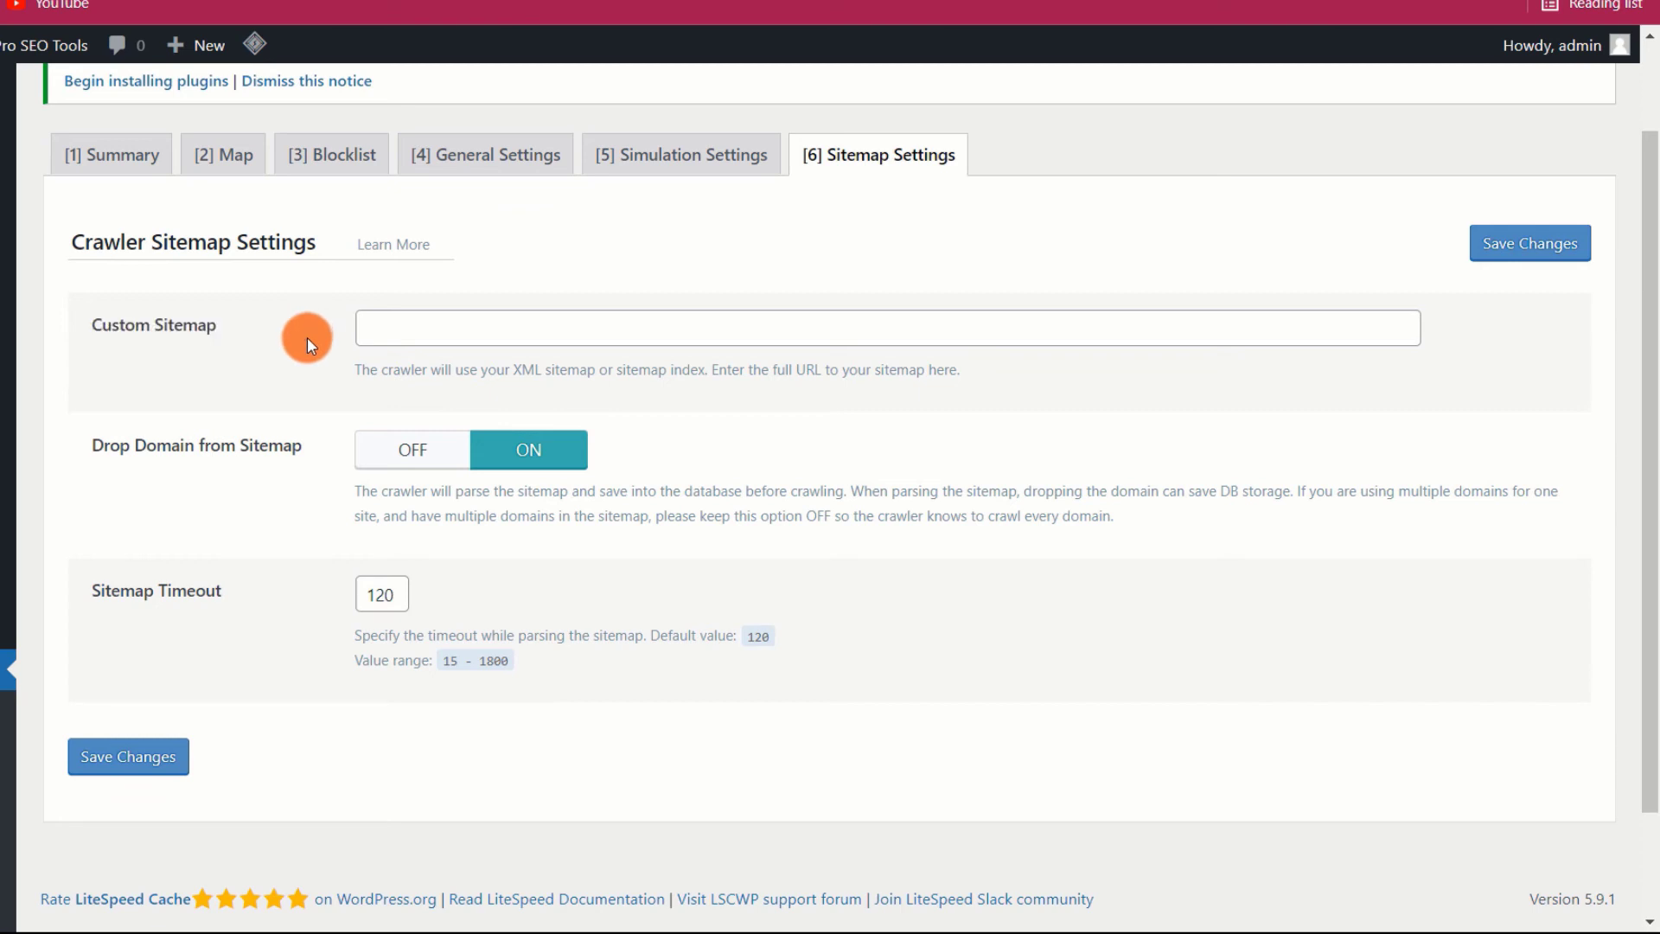
left_click(544, 330)
left_click_drag(322, 455, 66, 450)
left_click(219, 469)
left_click_drag(251, 594, 89, 585)
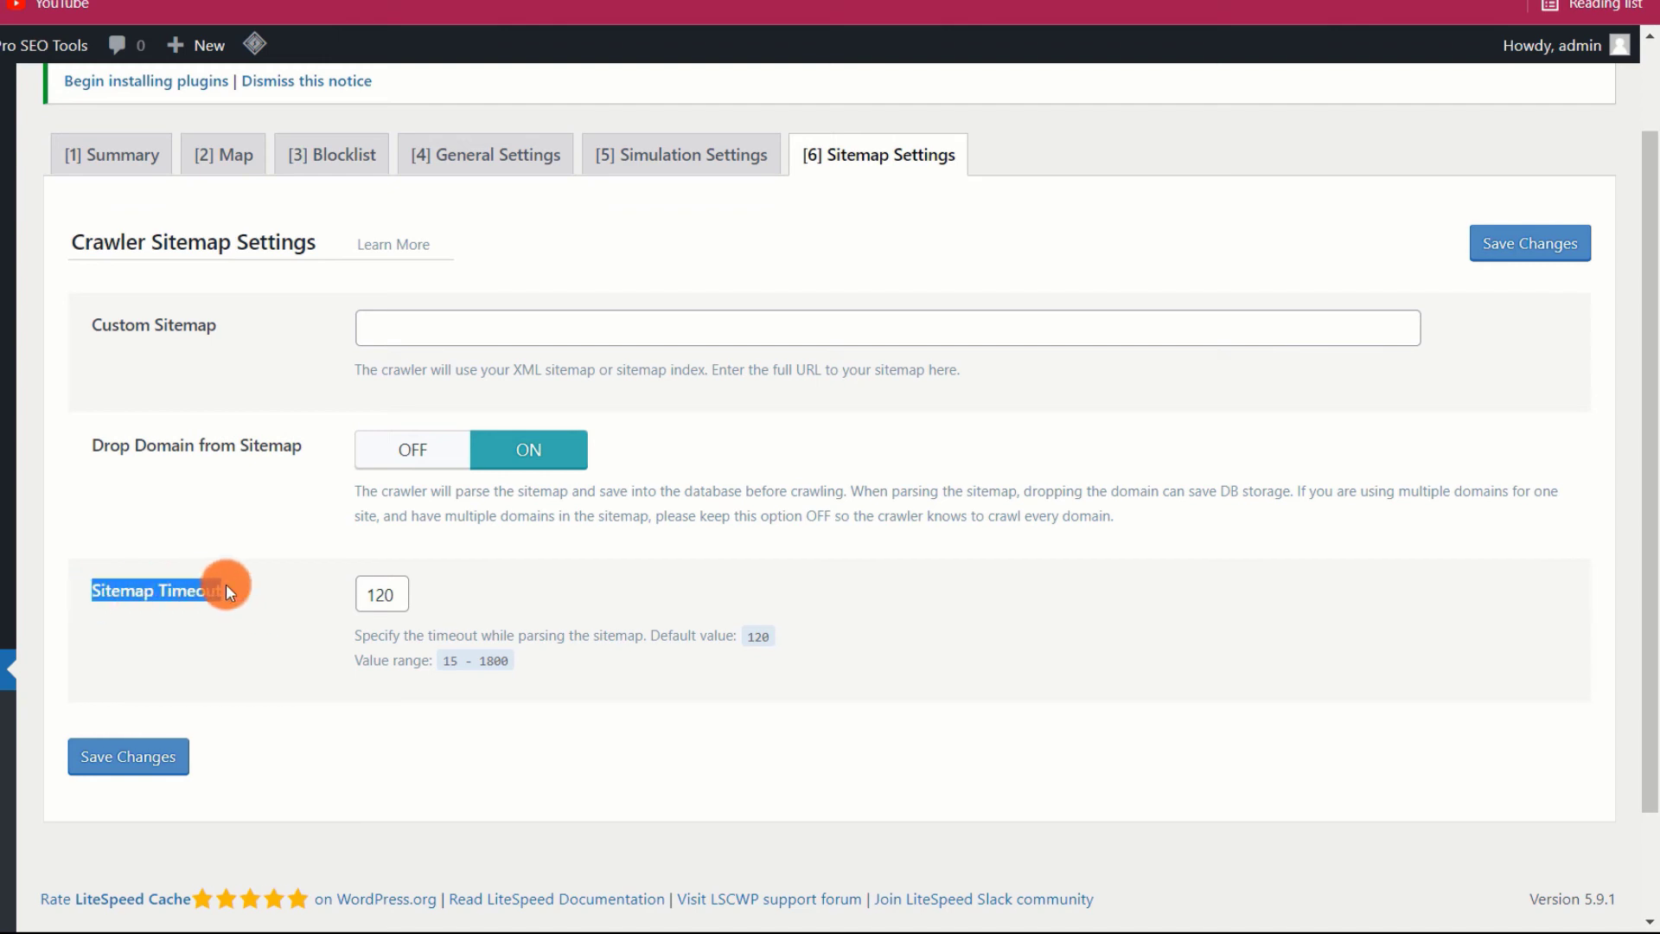
left_click(251, 588)
left_click(400, 594)
left_click(247, 588)
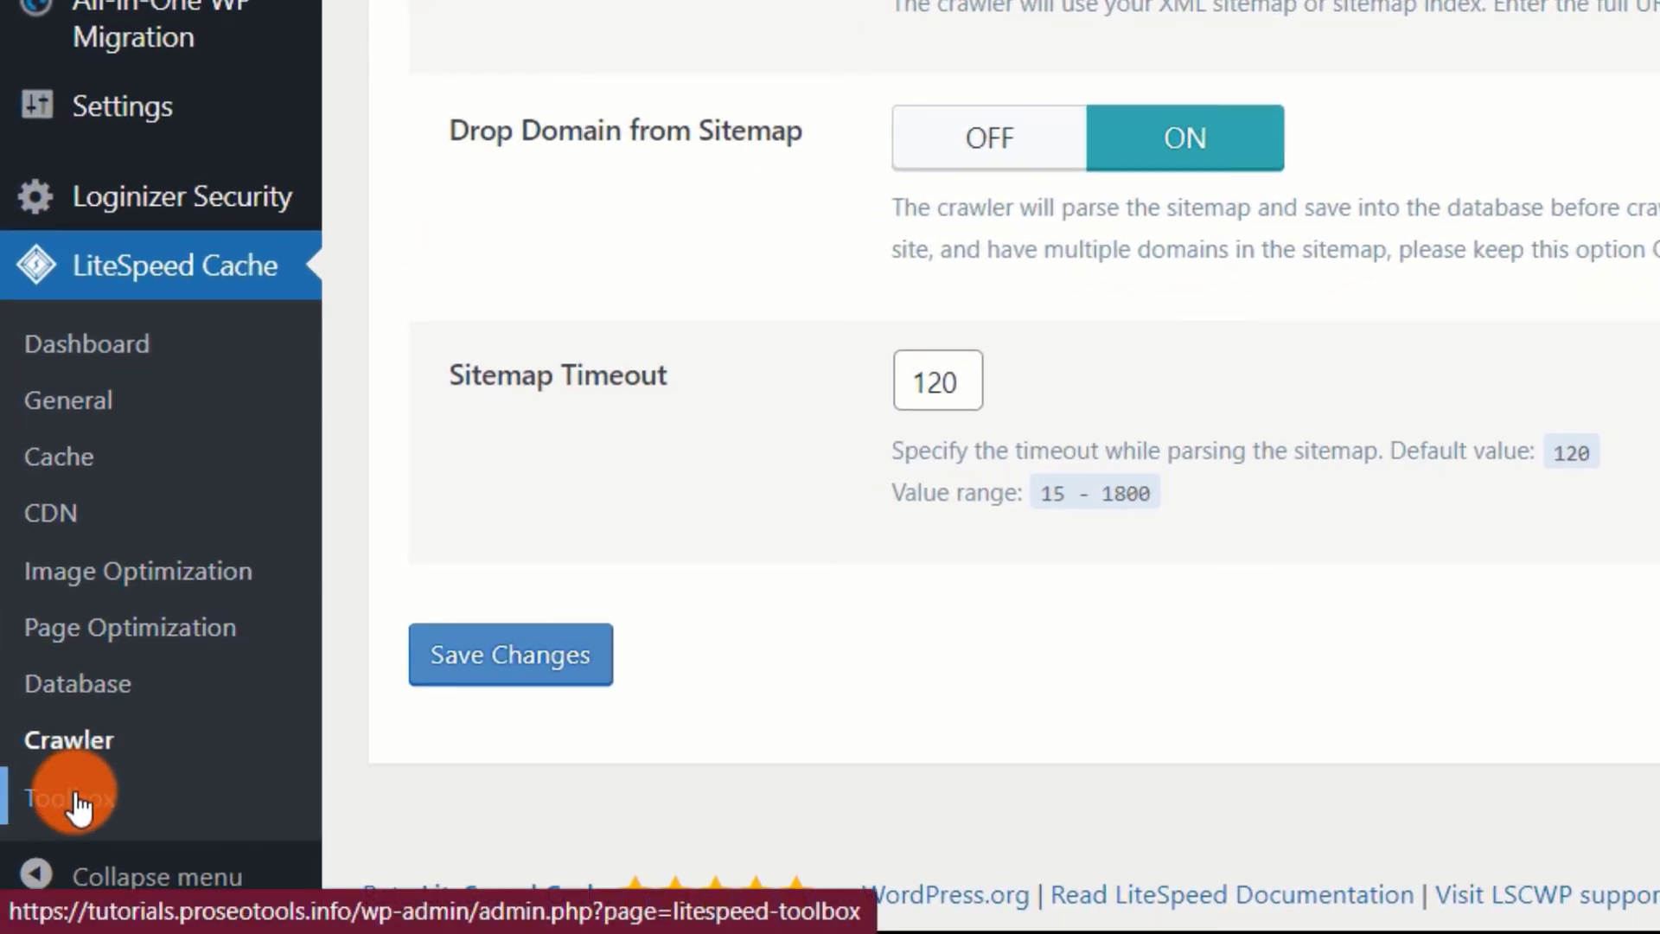
- Open the LiteSpeed Cache Toolbox and look over its purge options and the Import / Export settings
left_click(78, 800)
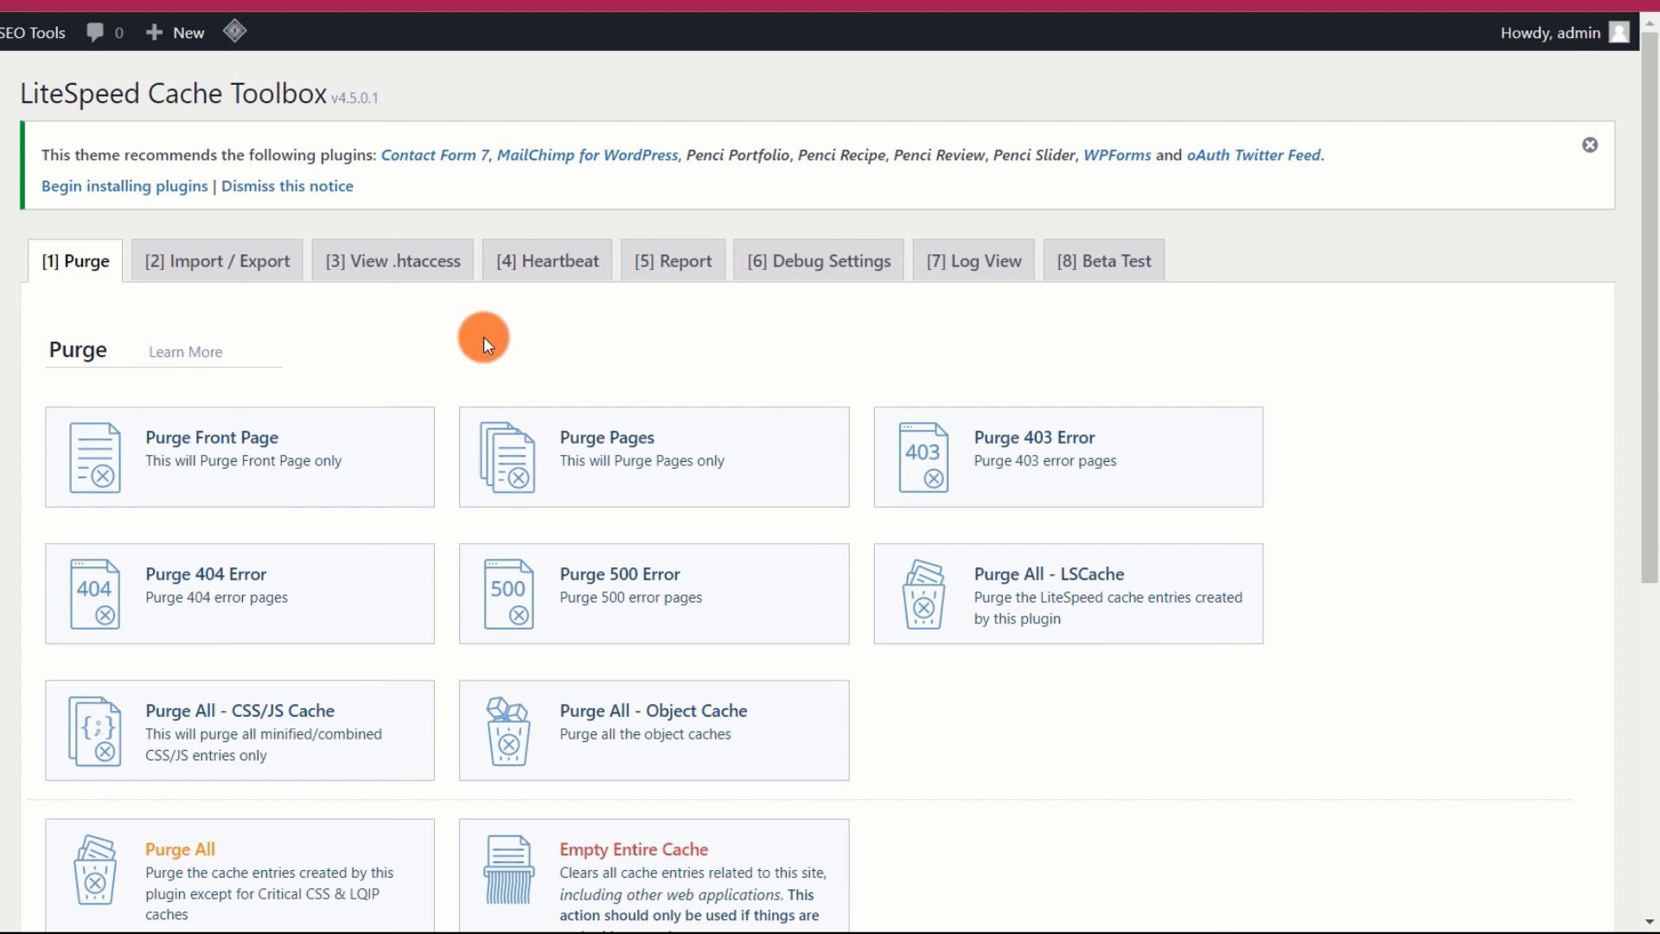
scroll(789, 484, "down", 4)
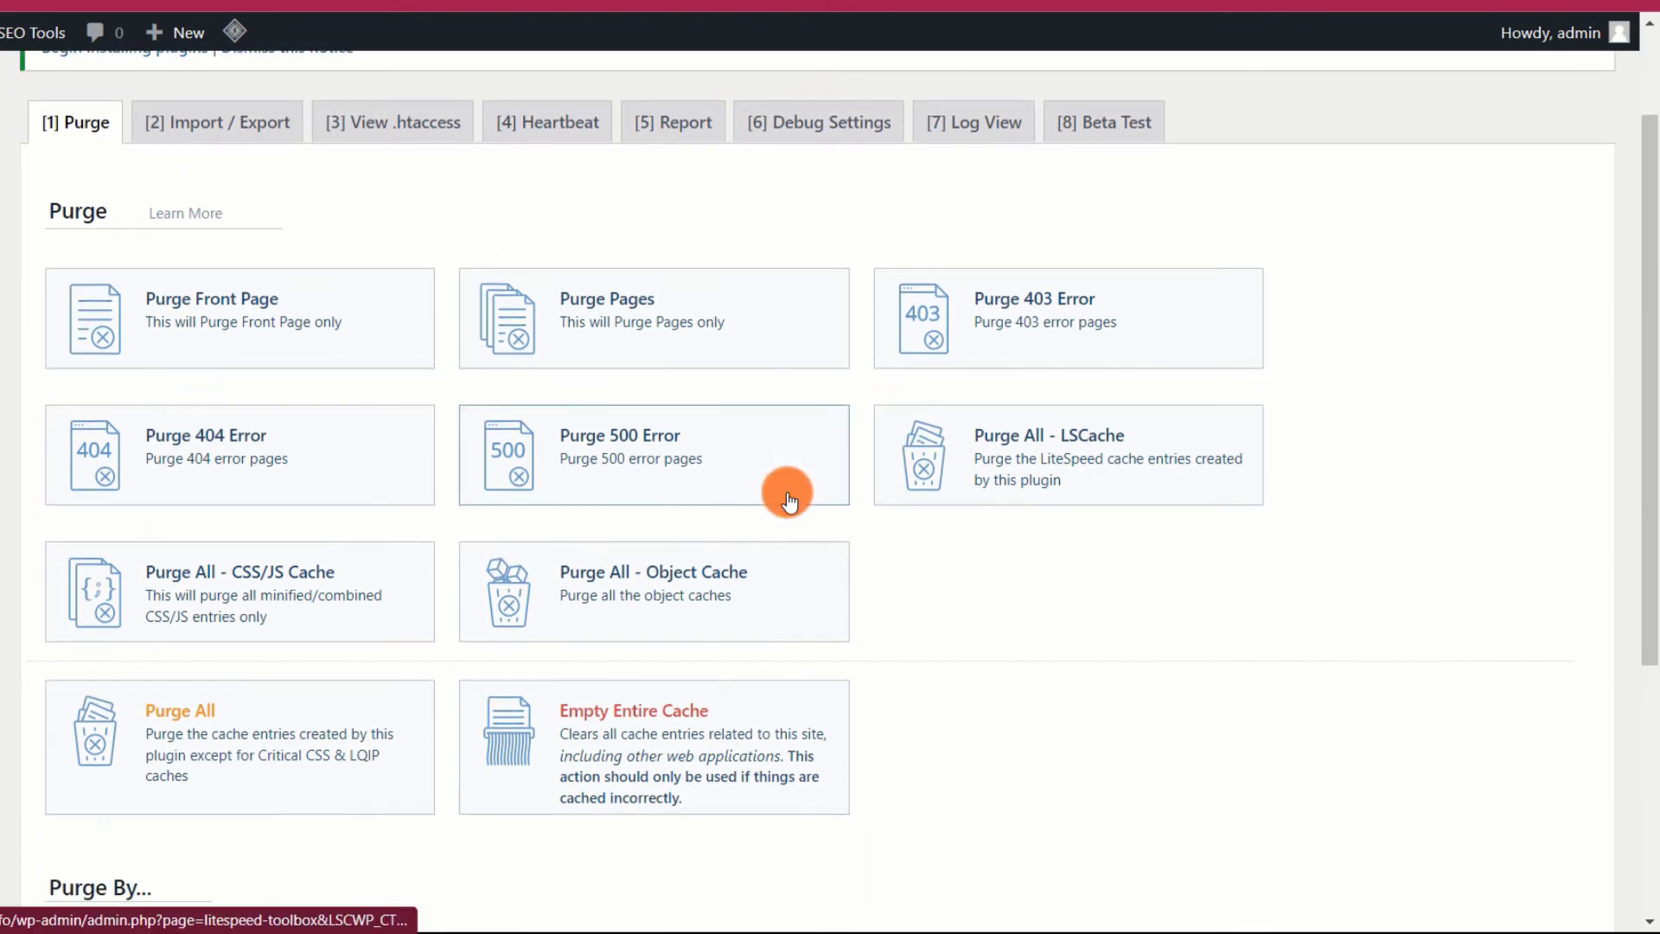
scroll(790, 500, "up", 4)
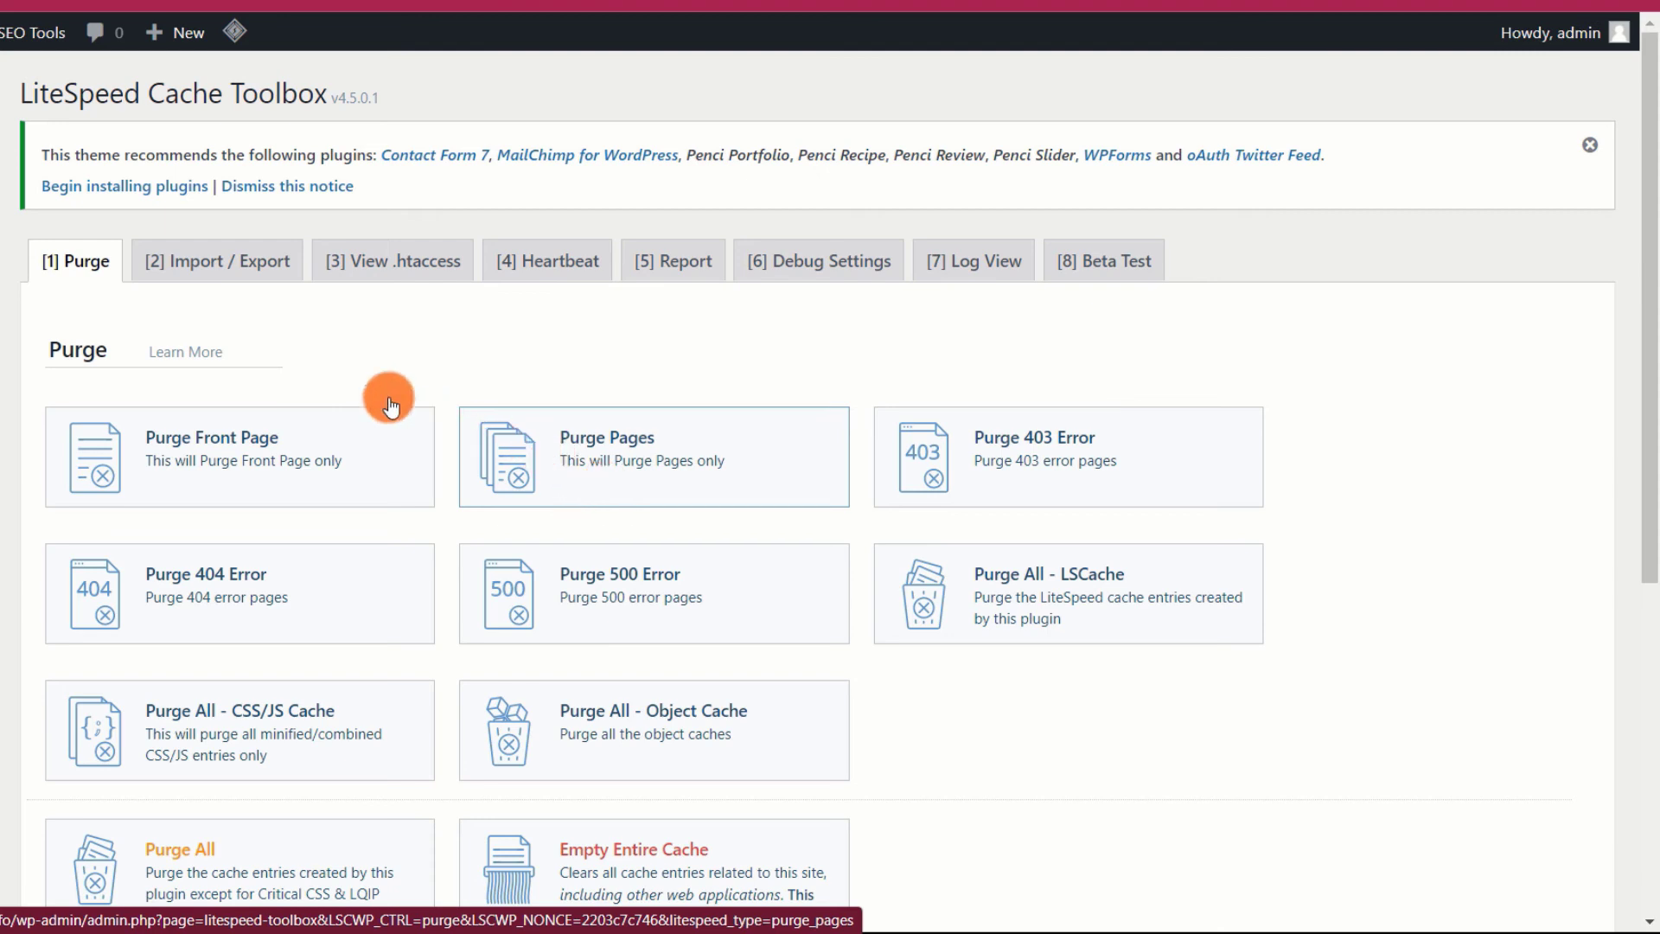
left_click(230, 268)
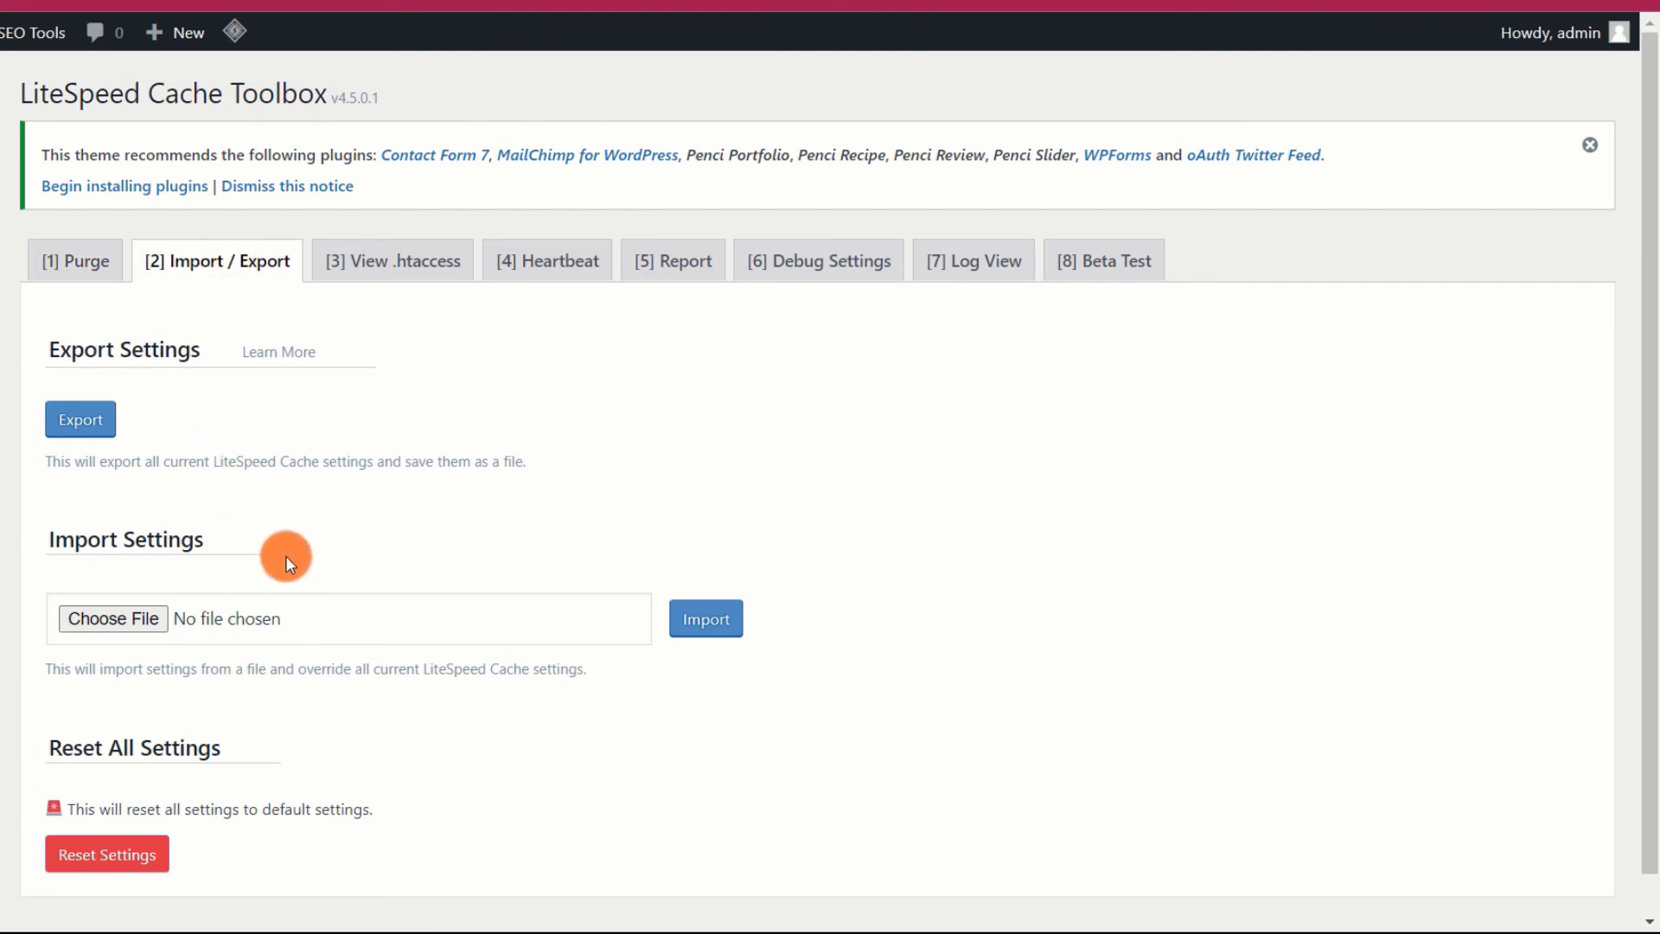
scroll(277, 536, "down", 1)
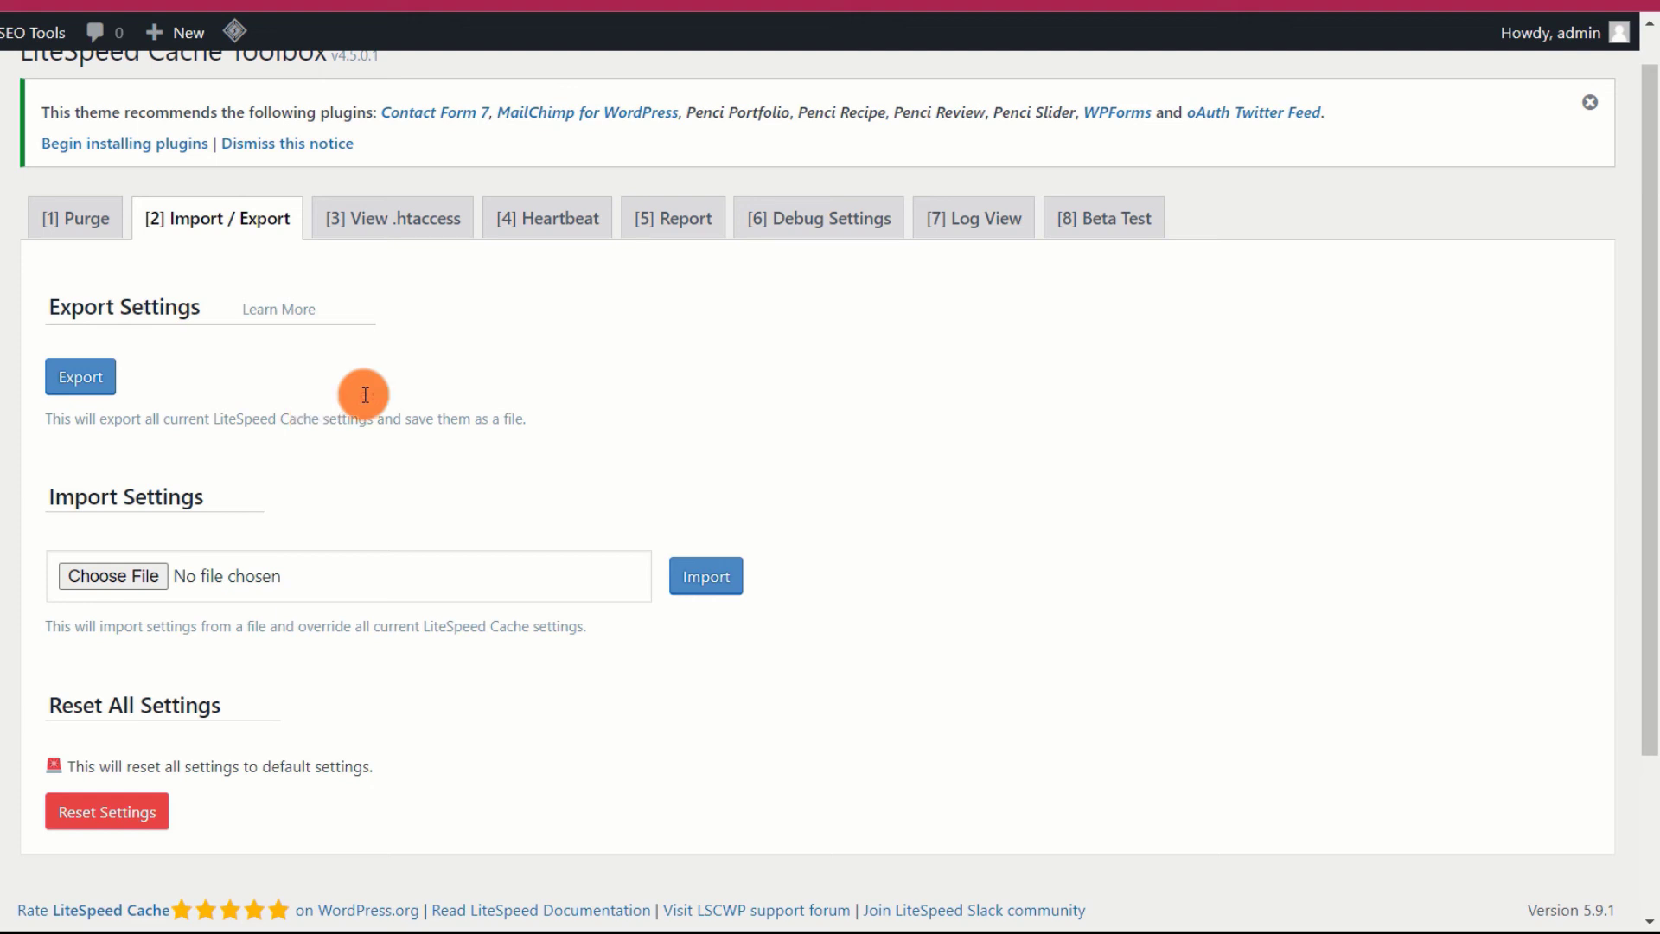
- Open the .htaccess view in the Toolbox and examine the frontend and backend paths and the current file contents
left_click(419, 242)
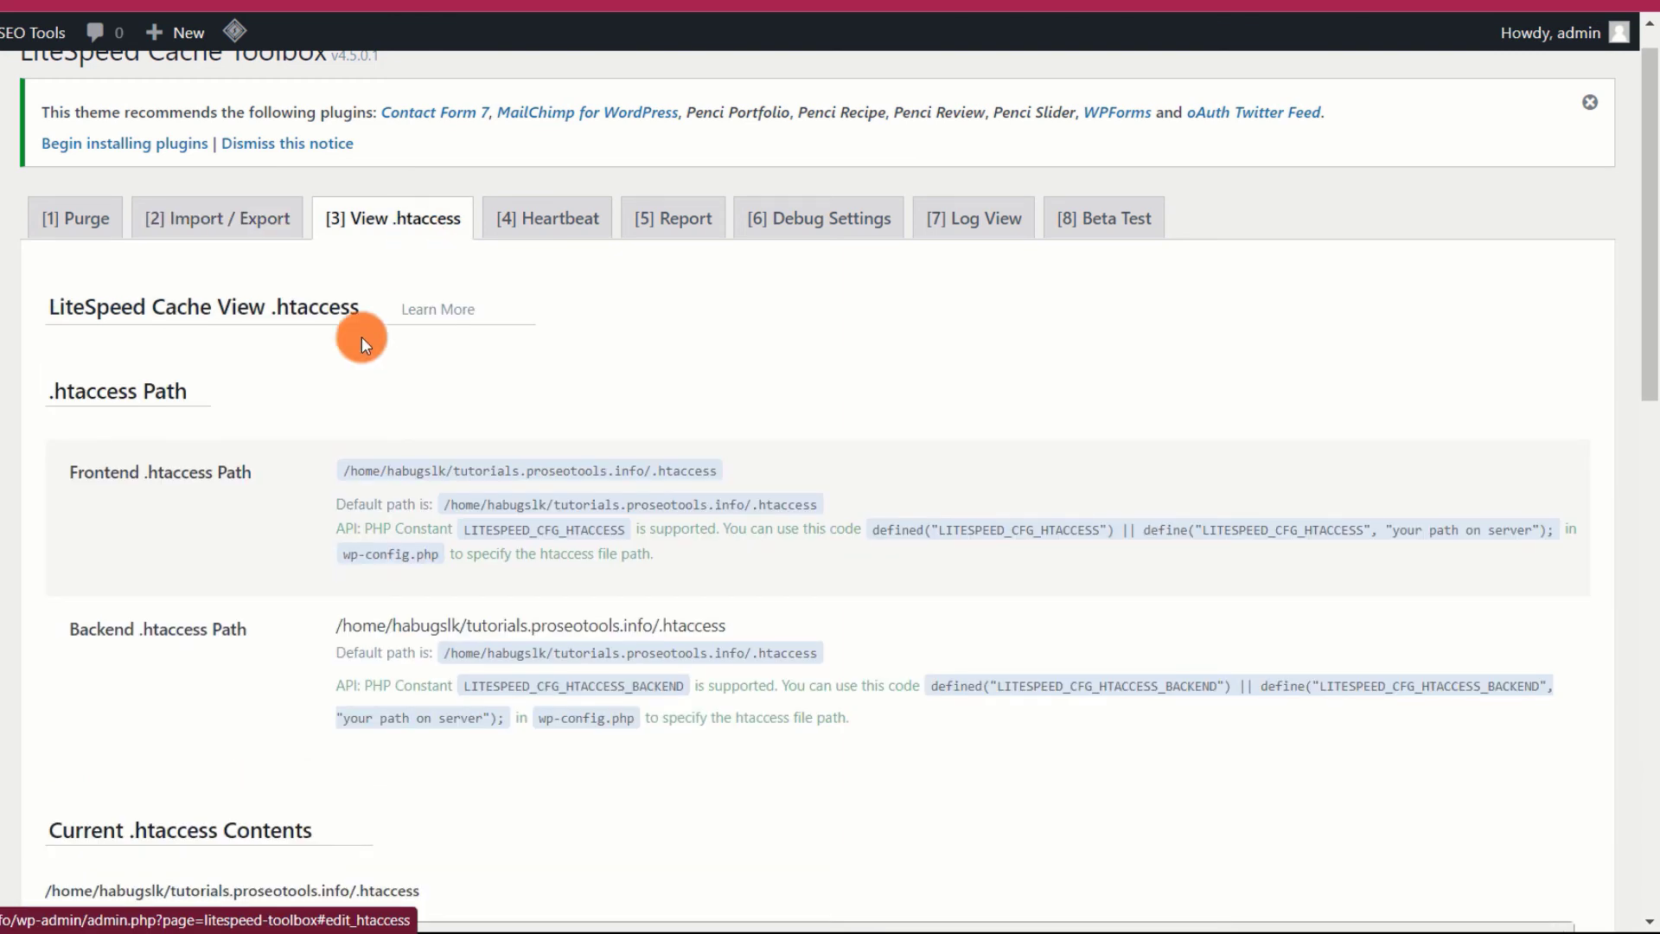
scroll(285, 421, "down", 1)
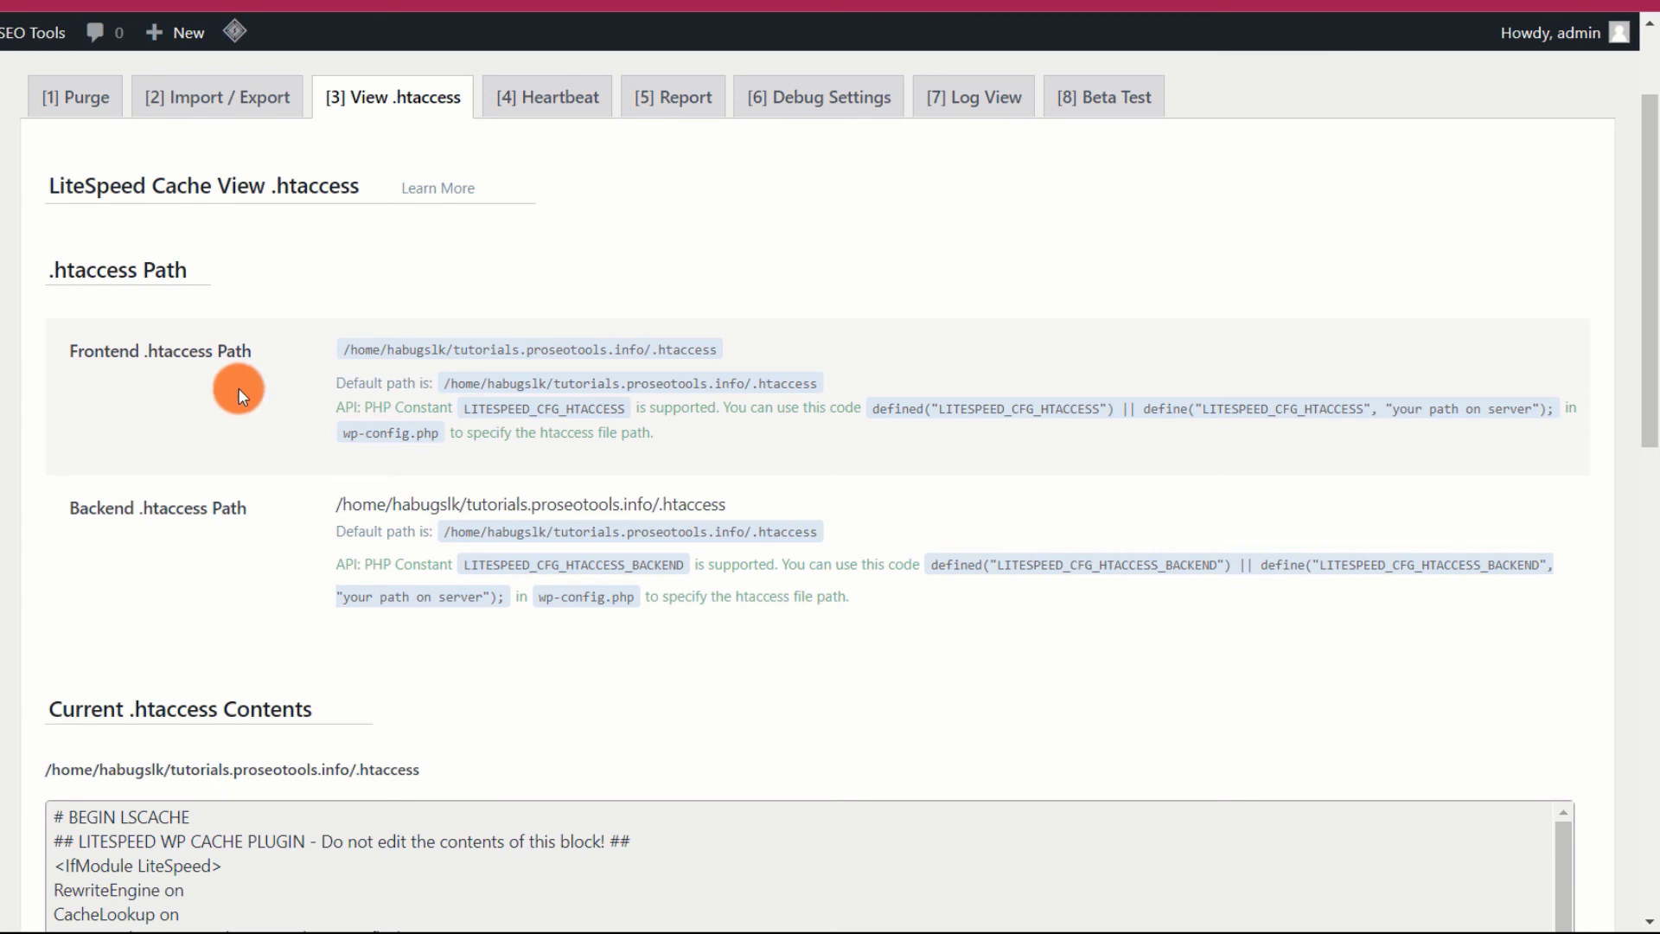
scroll(268, 423, "down", 10)
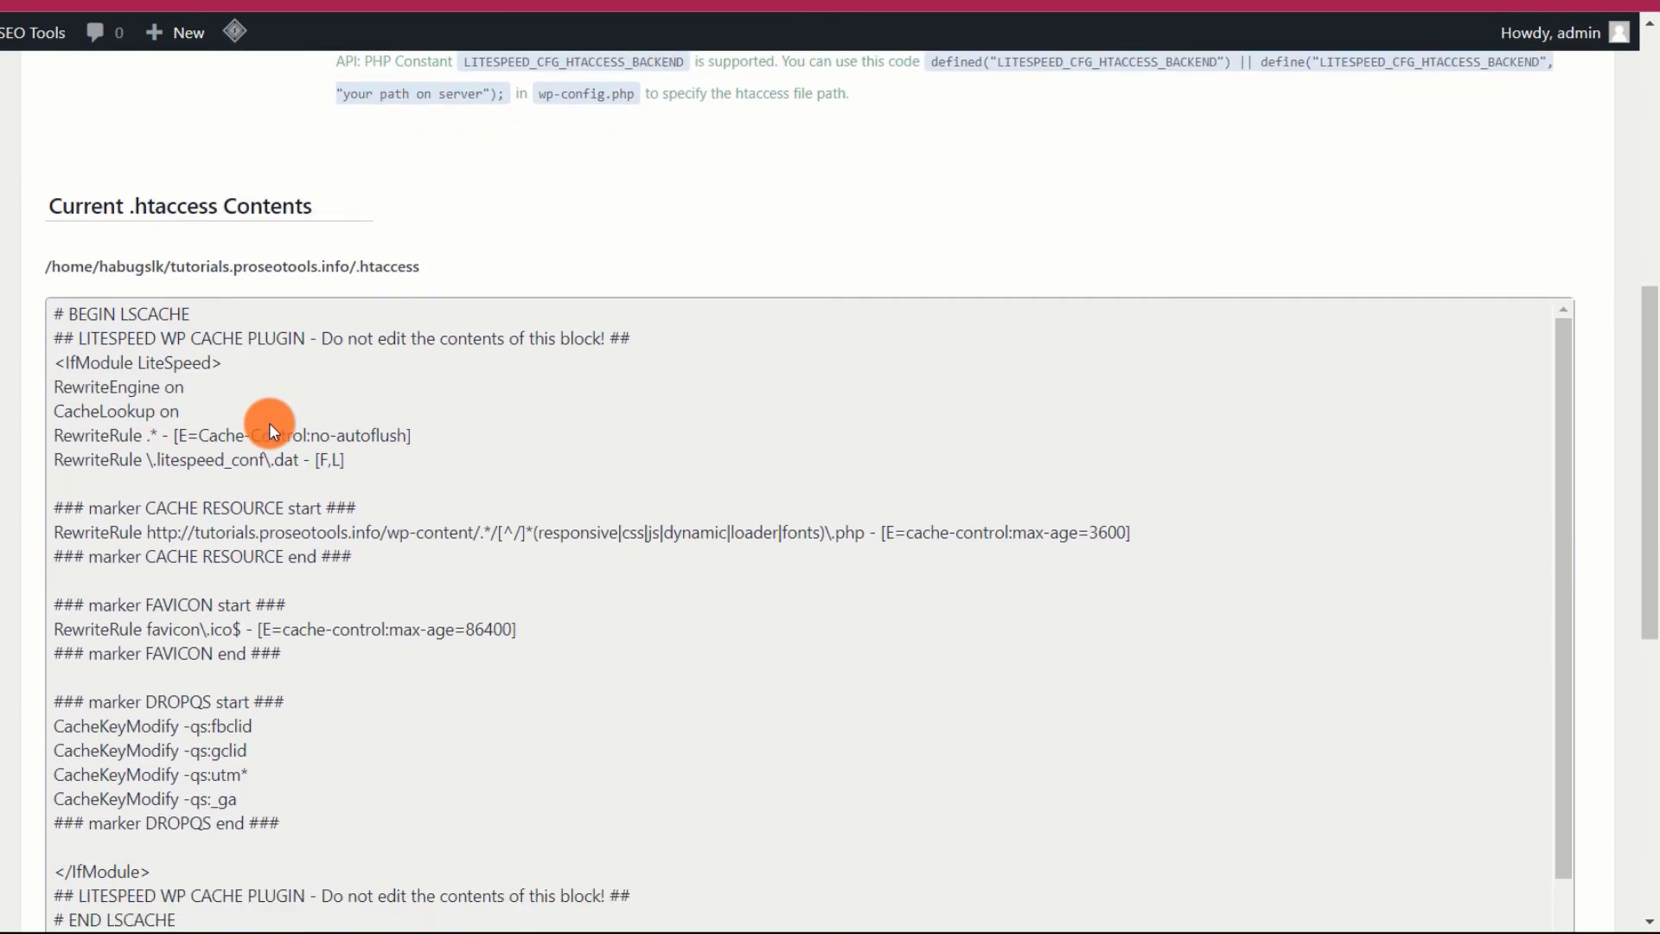
scroll(271, 424, "down", 15)
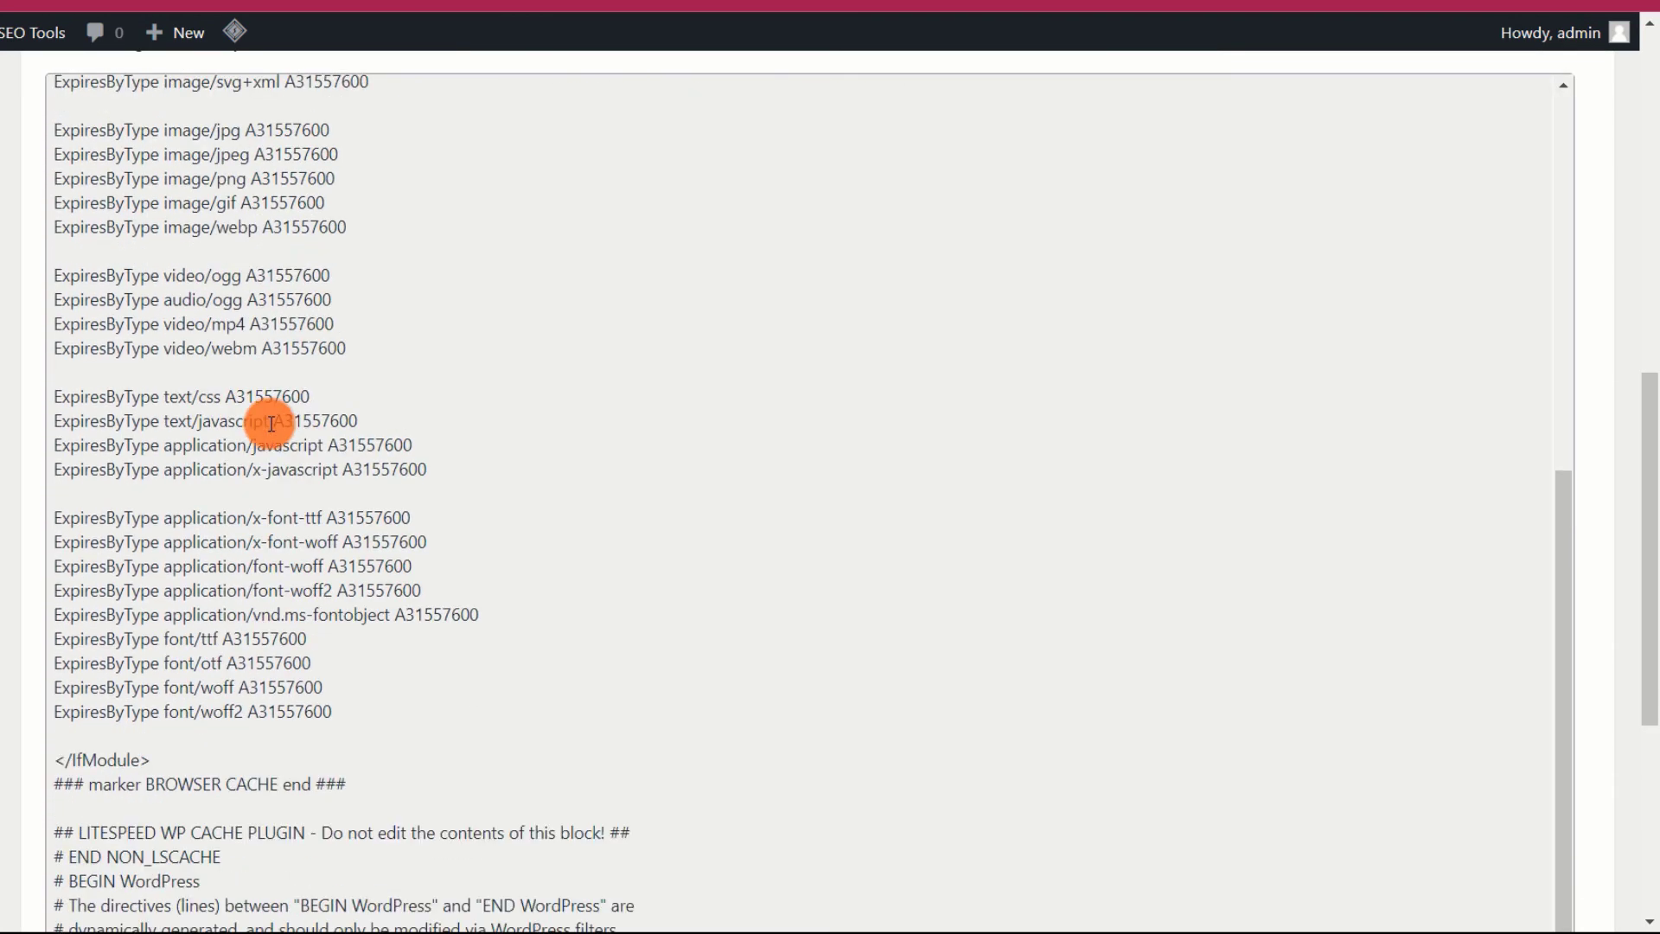
scroll(271, 424, "up", 15)
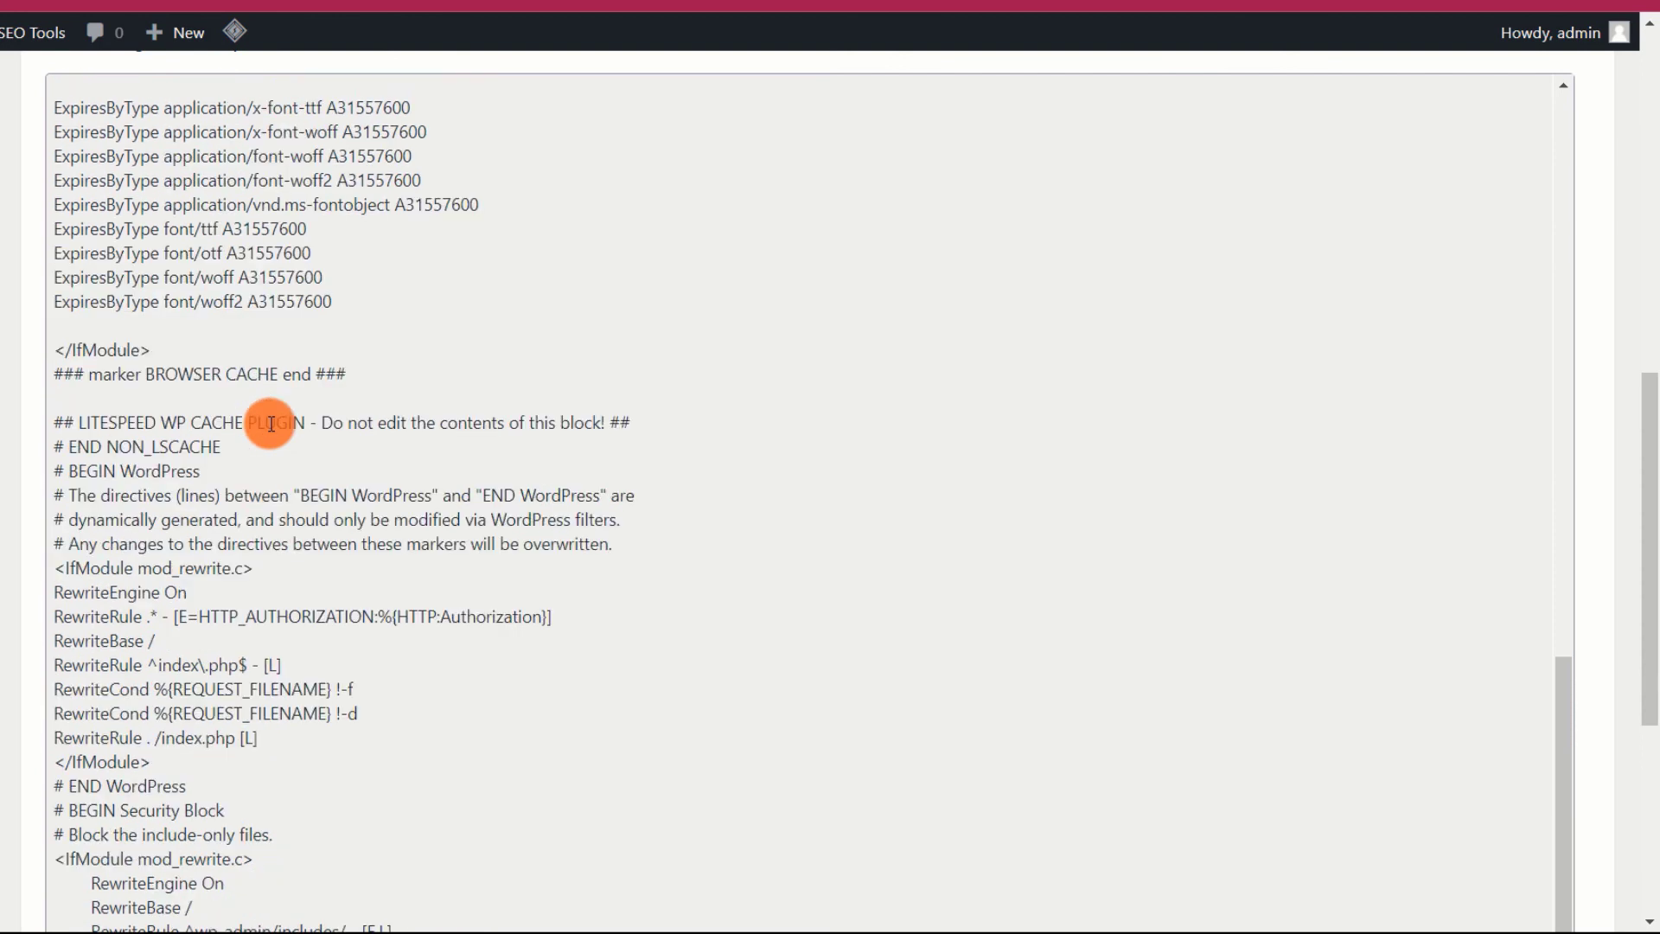
scroll(271, 424, "up", 2)
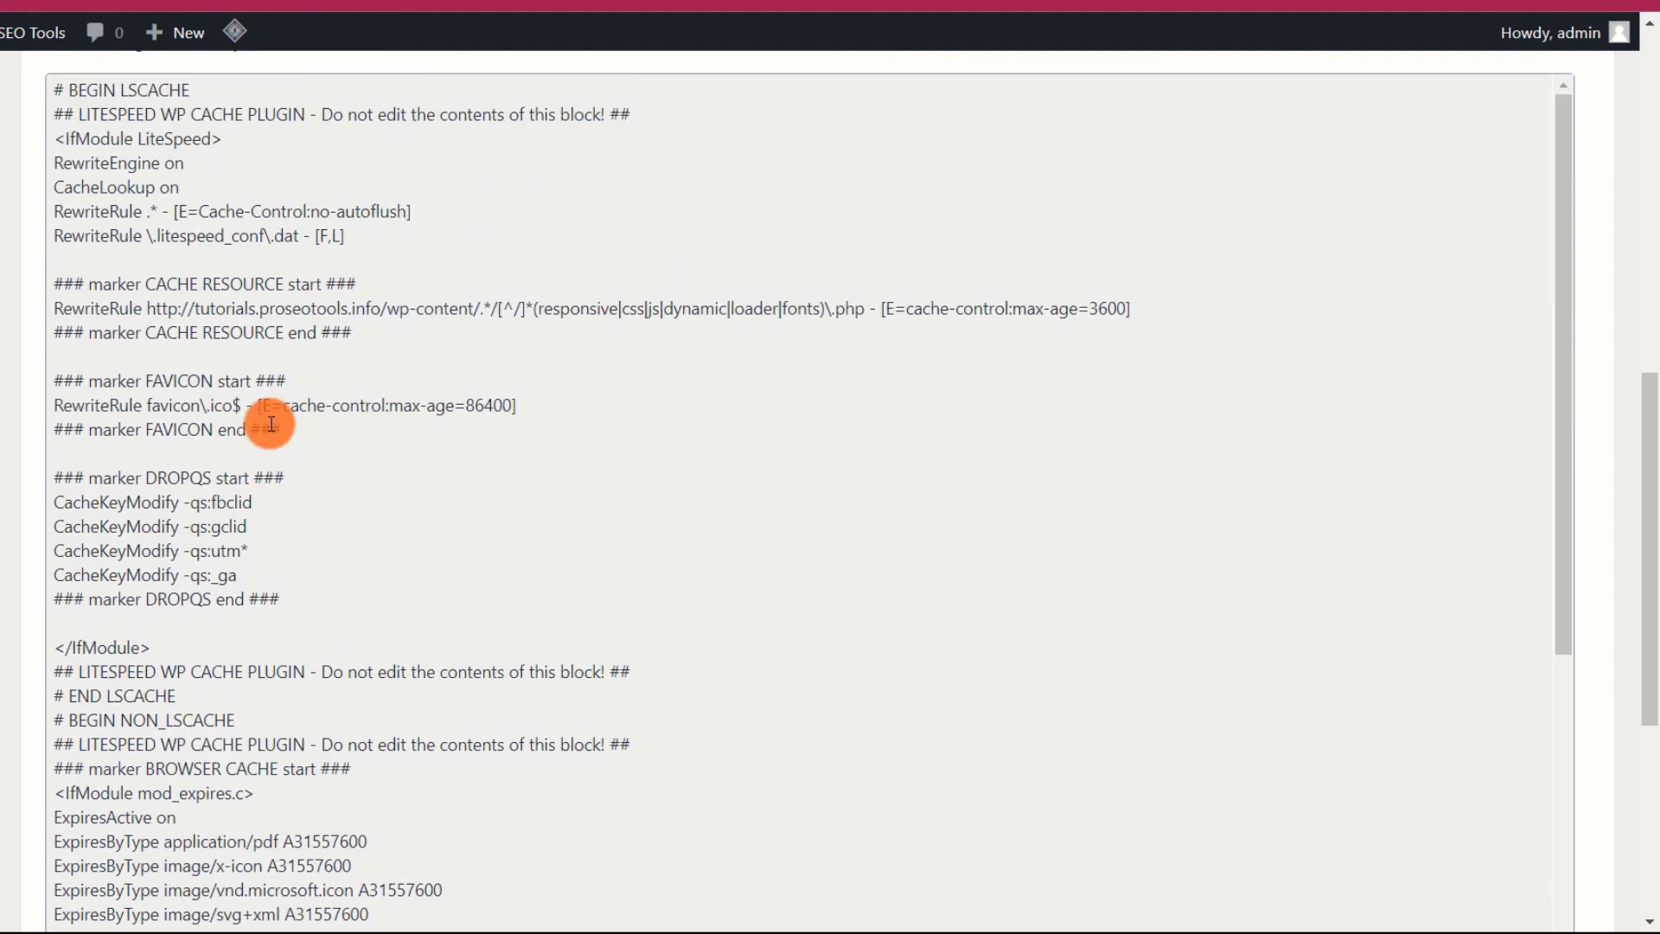
scroll(600, 371, "up", 4)
scroll(611, 363, "up", 6)
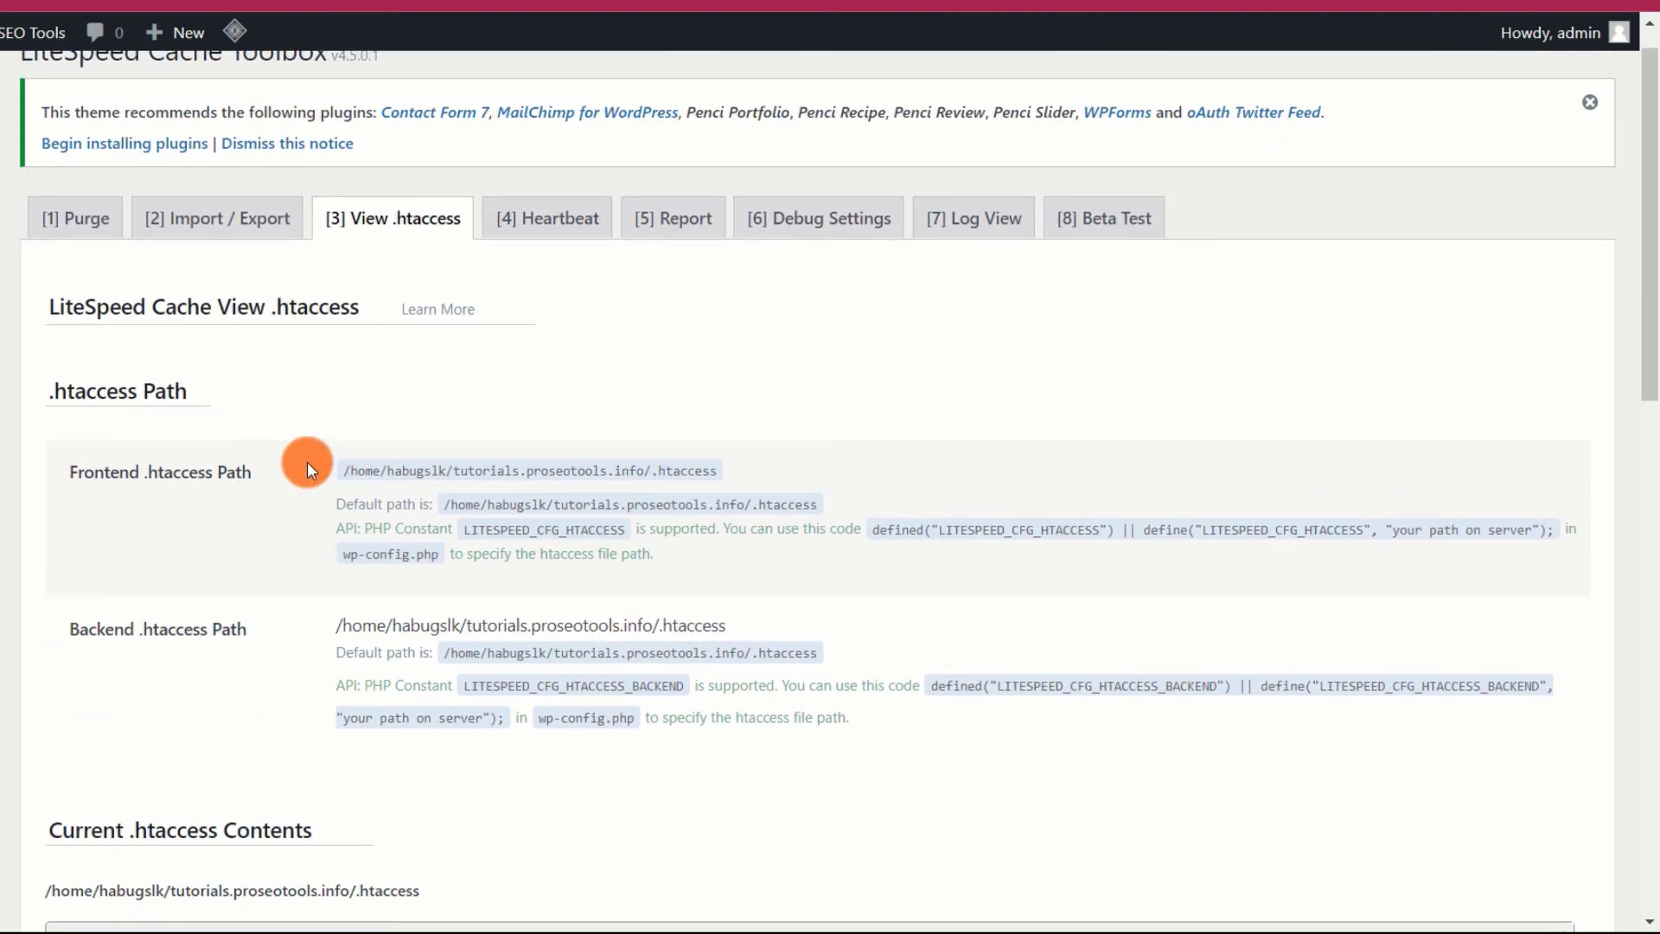
- Read through the current .htaccess contents, including the browser cache and WordPress rewrite blocks, and return to the file paths
scroll(164, 468, "down", 15)
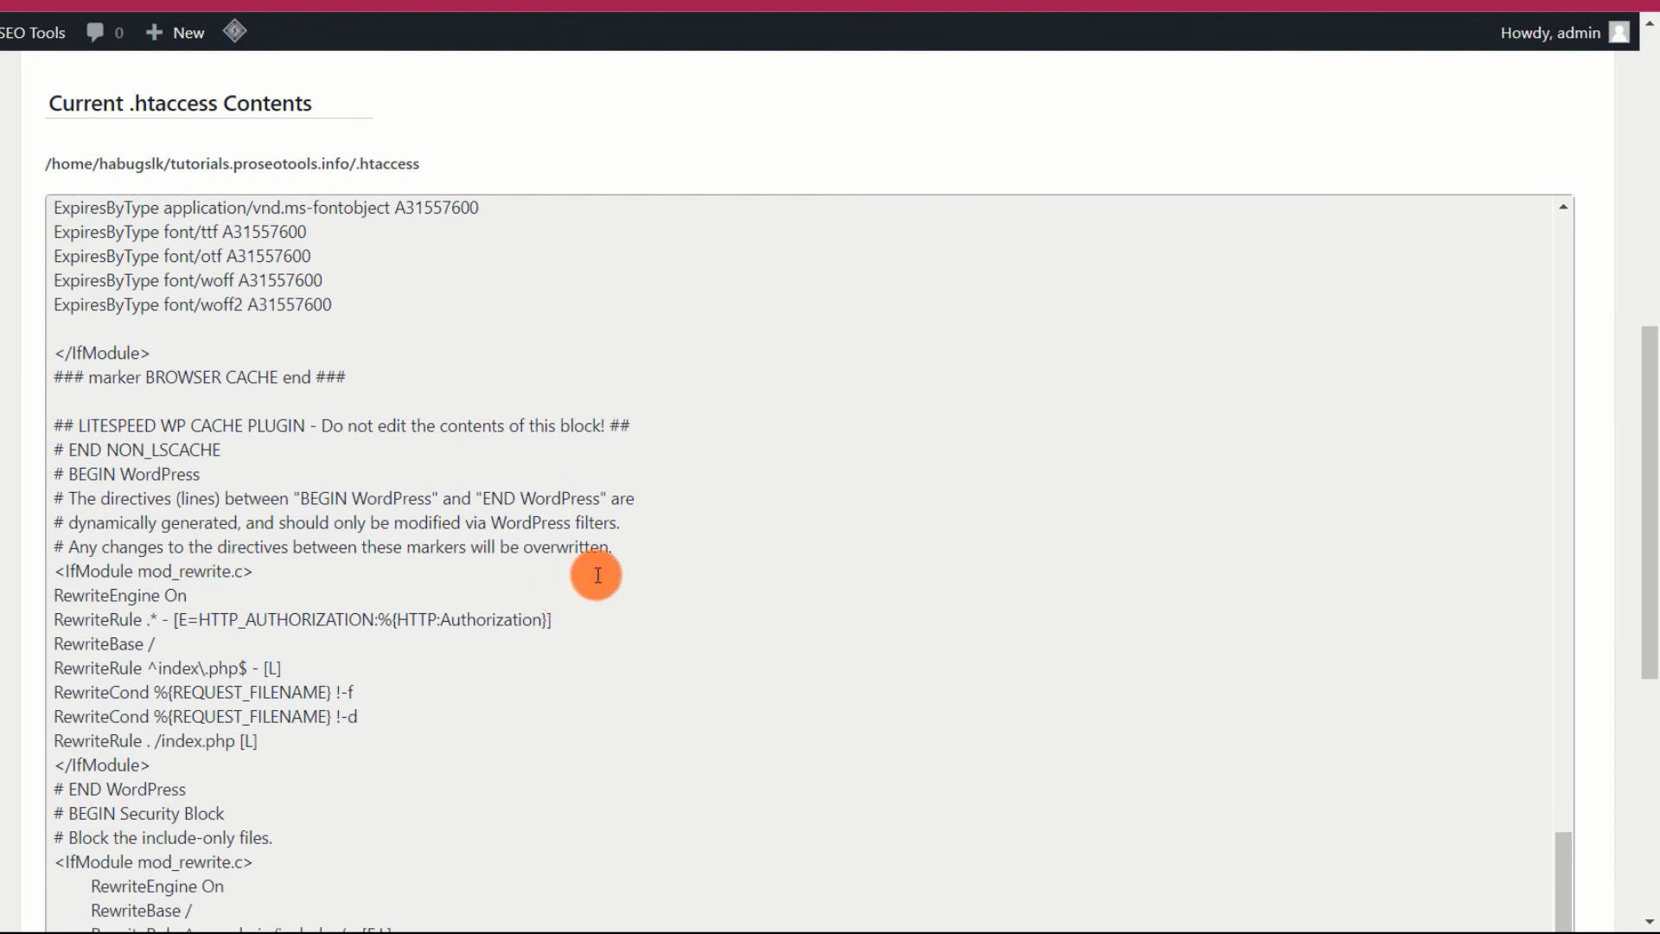
scroll(593, 568, "down", 7)
scroll(593, 568, "up", 15)
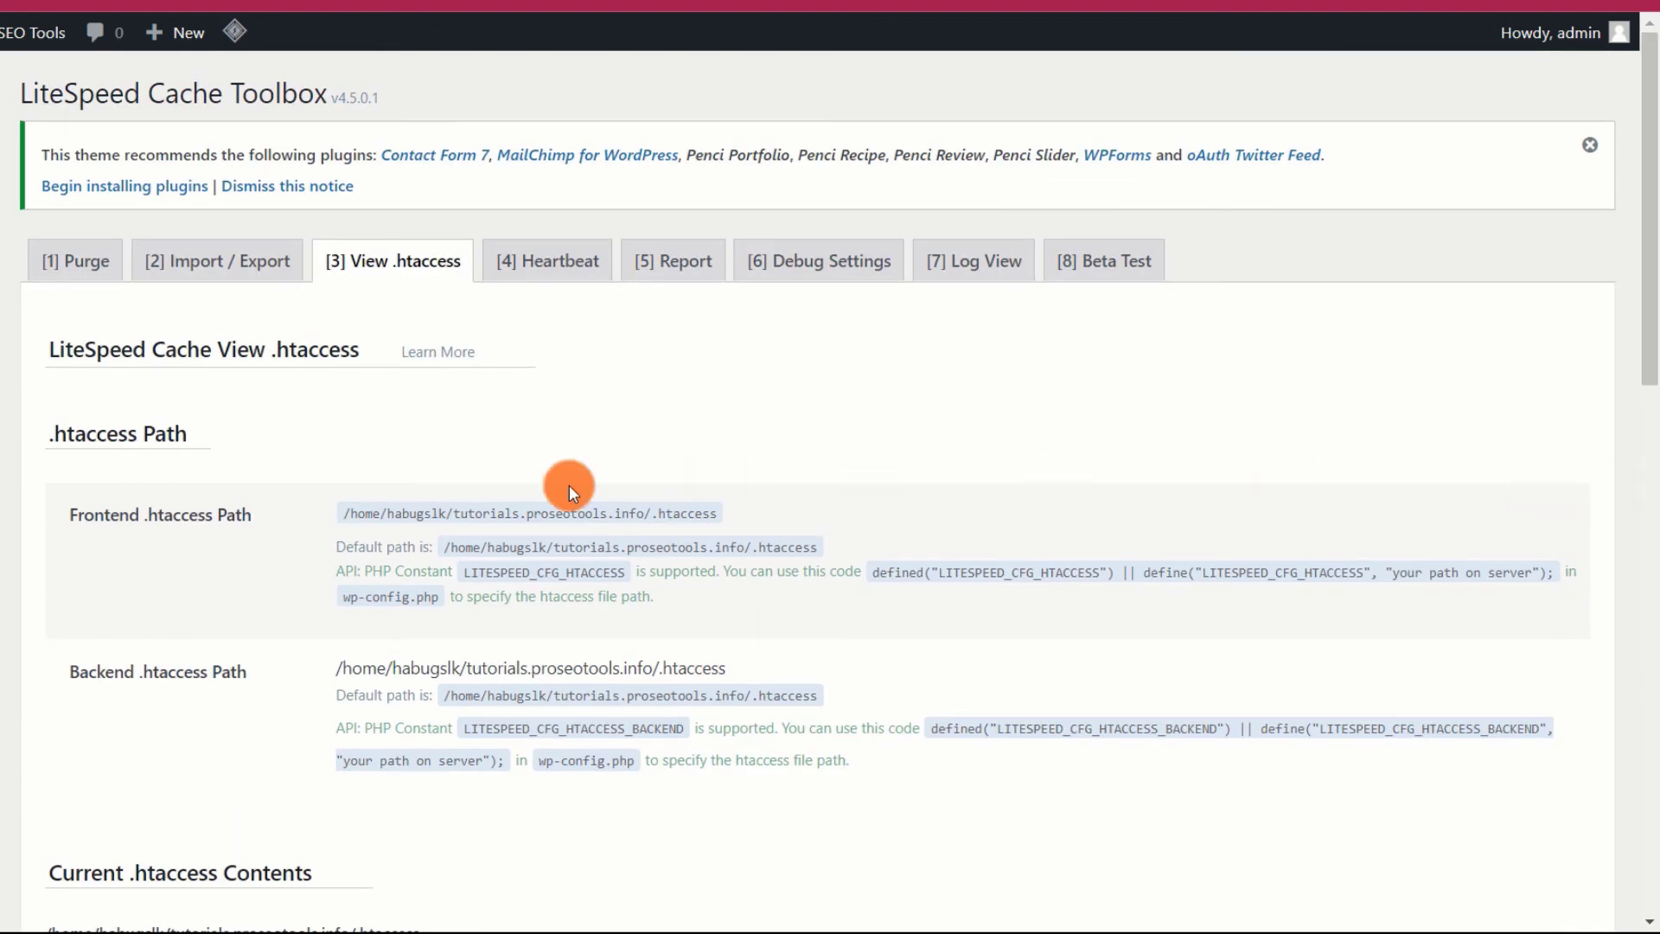
scroll(337, 497, "down", 1)
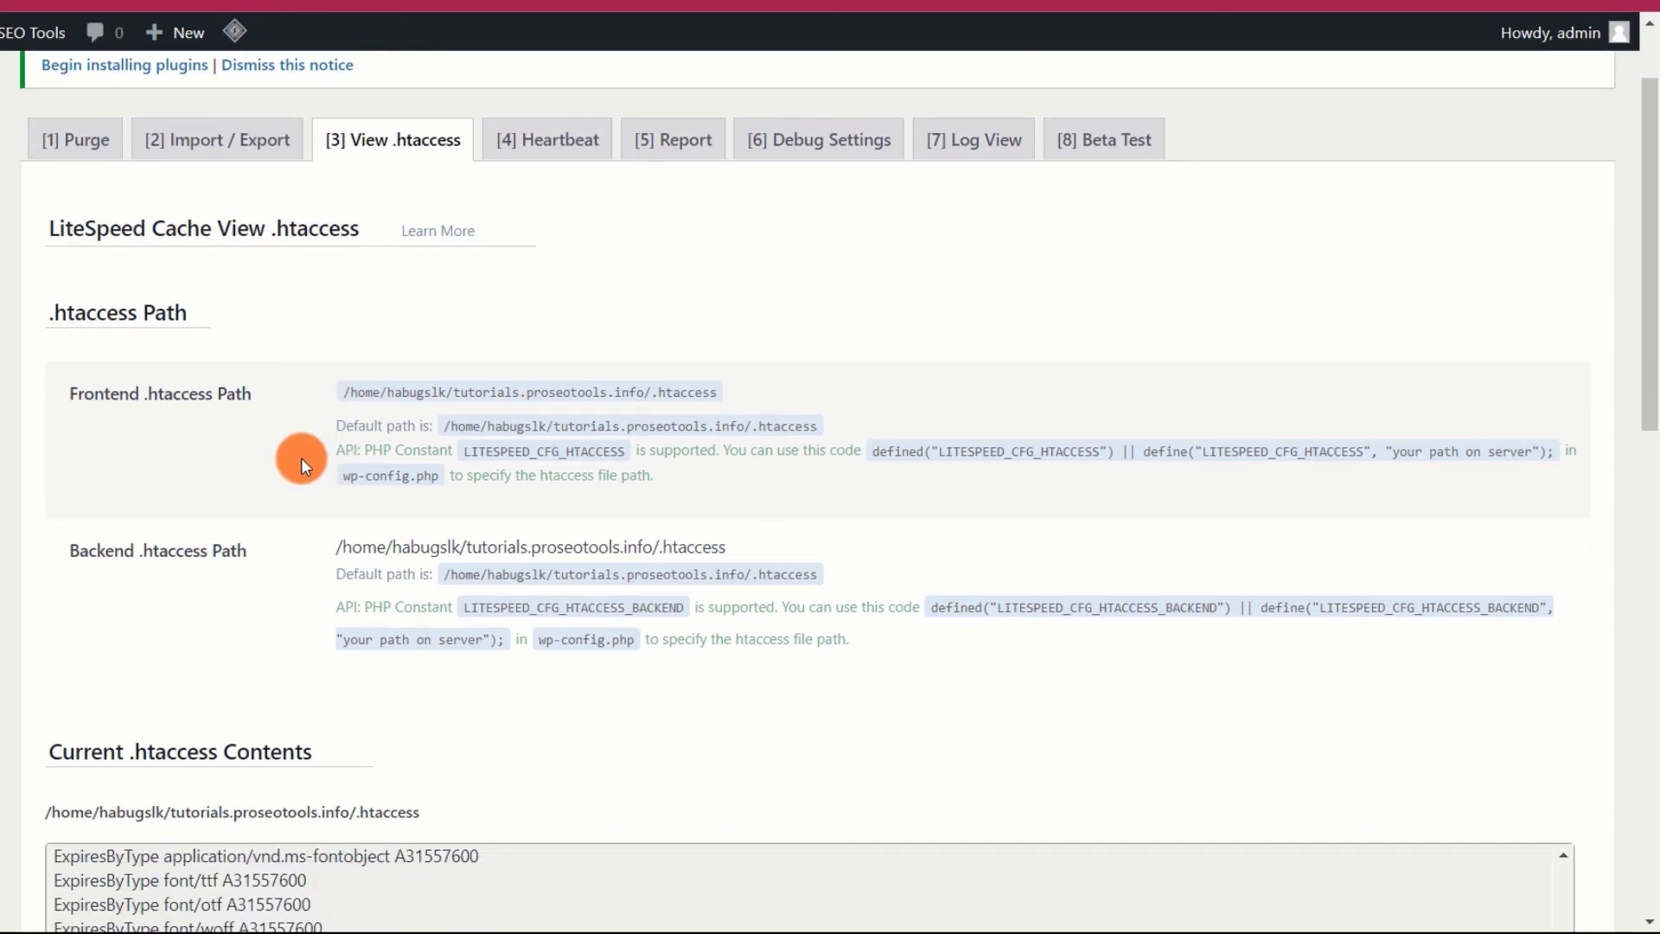
- Open the Heartbeat settings in the Toolbox and look over the notice and the frontend, backend and editor heartbeat options
left_click(547, 141)
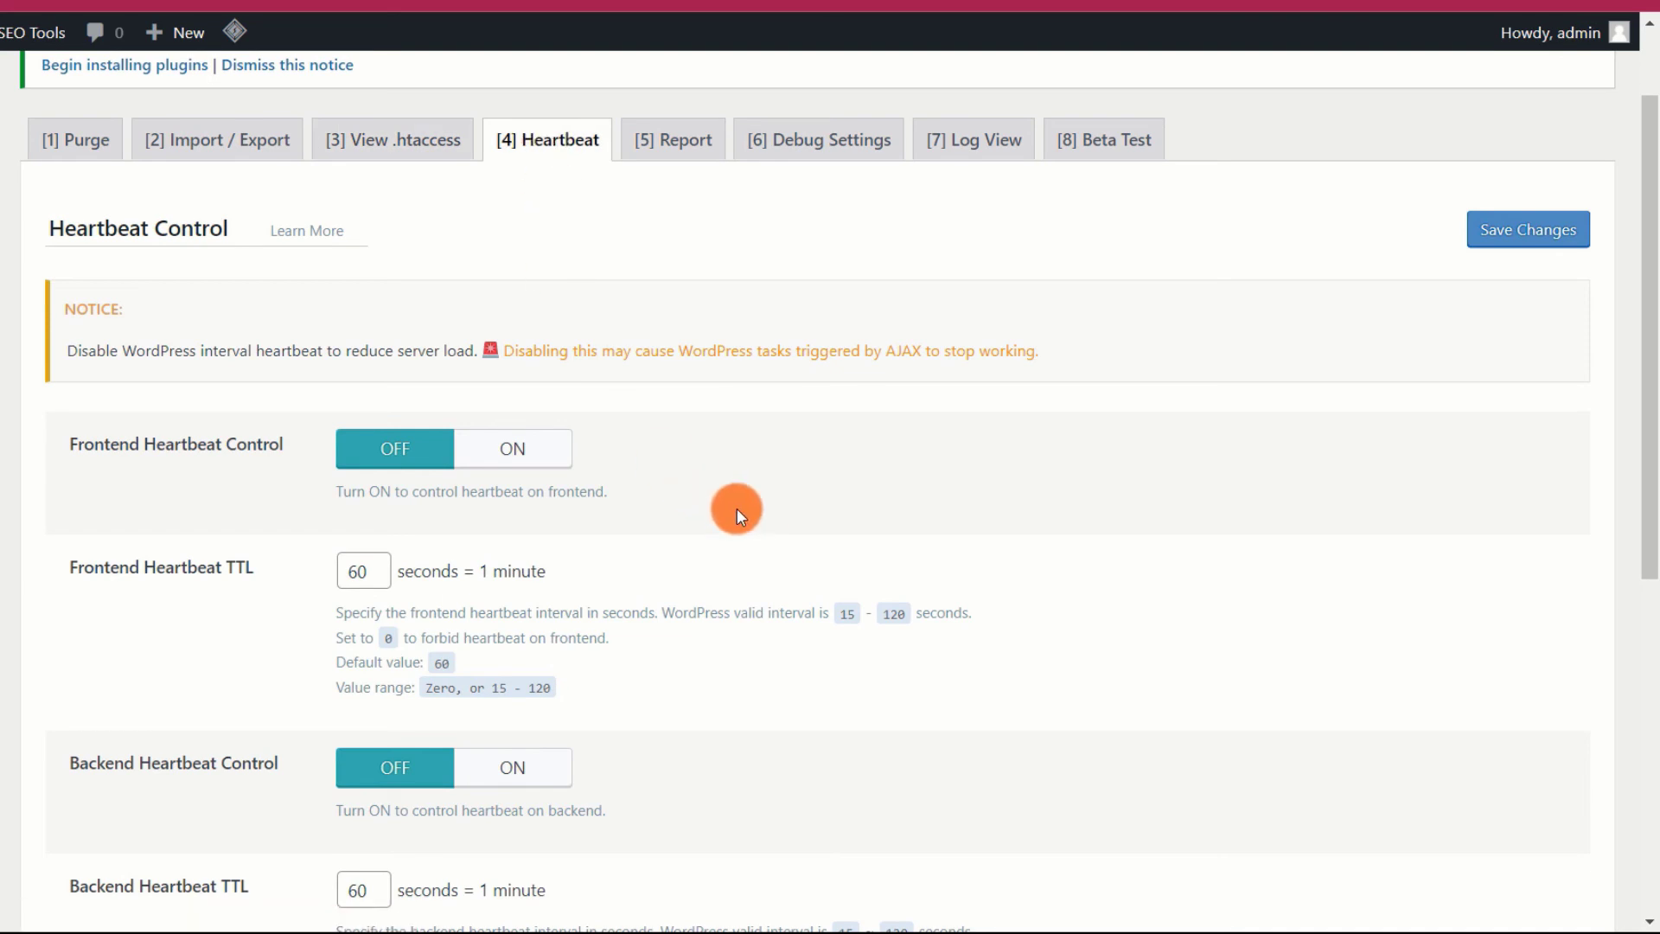
scroll(737, 508, "down", 1)
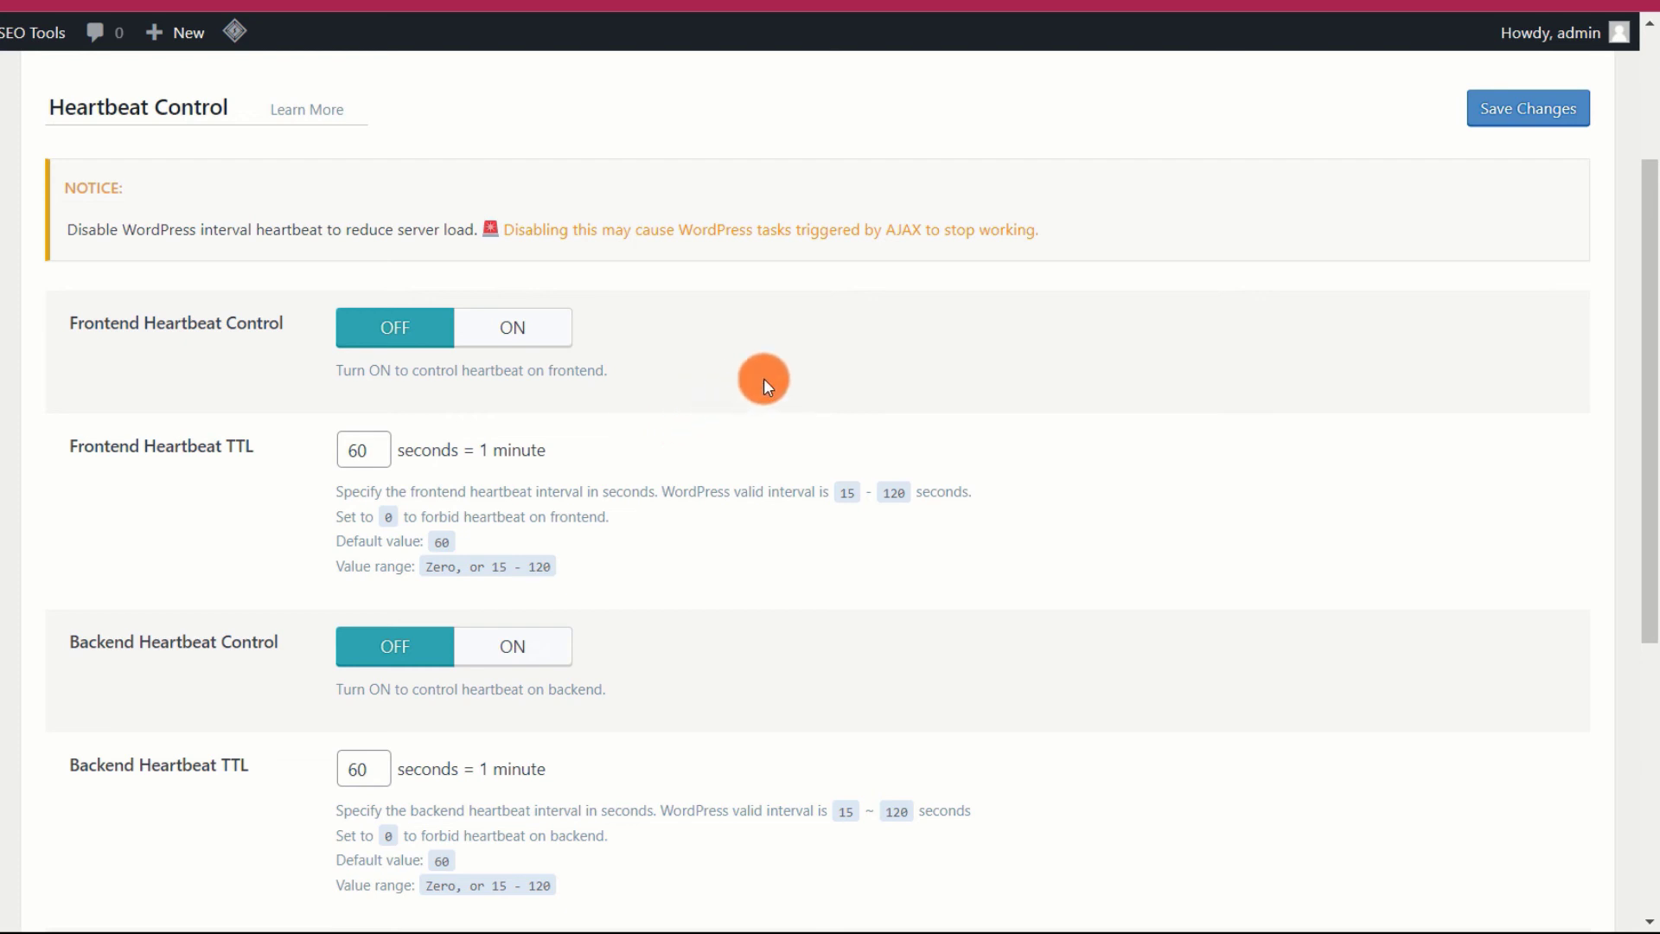
scroll(765, 376, "up", 2)
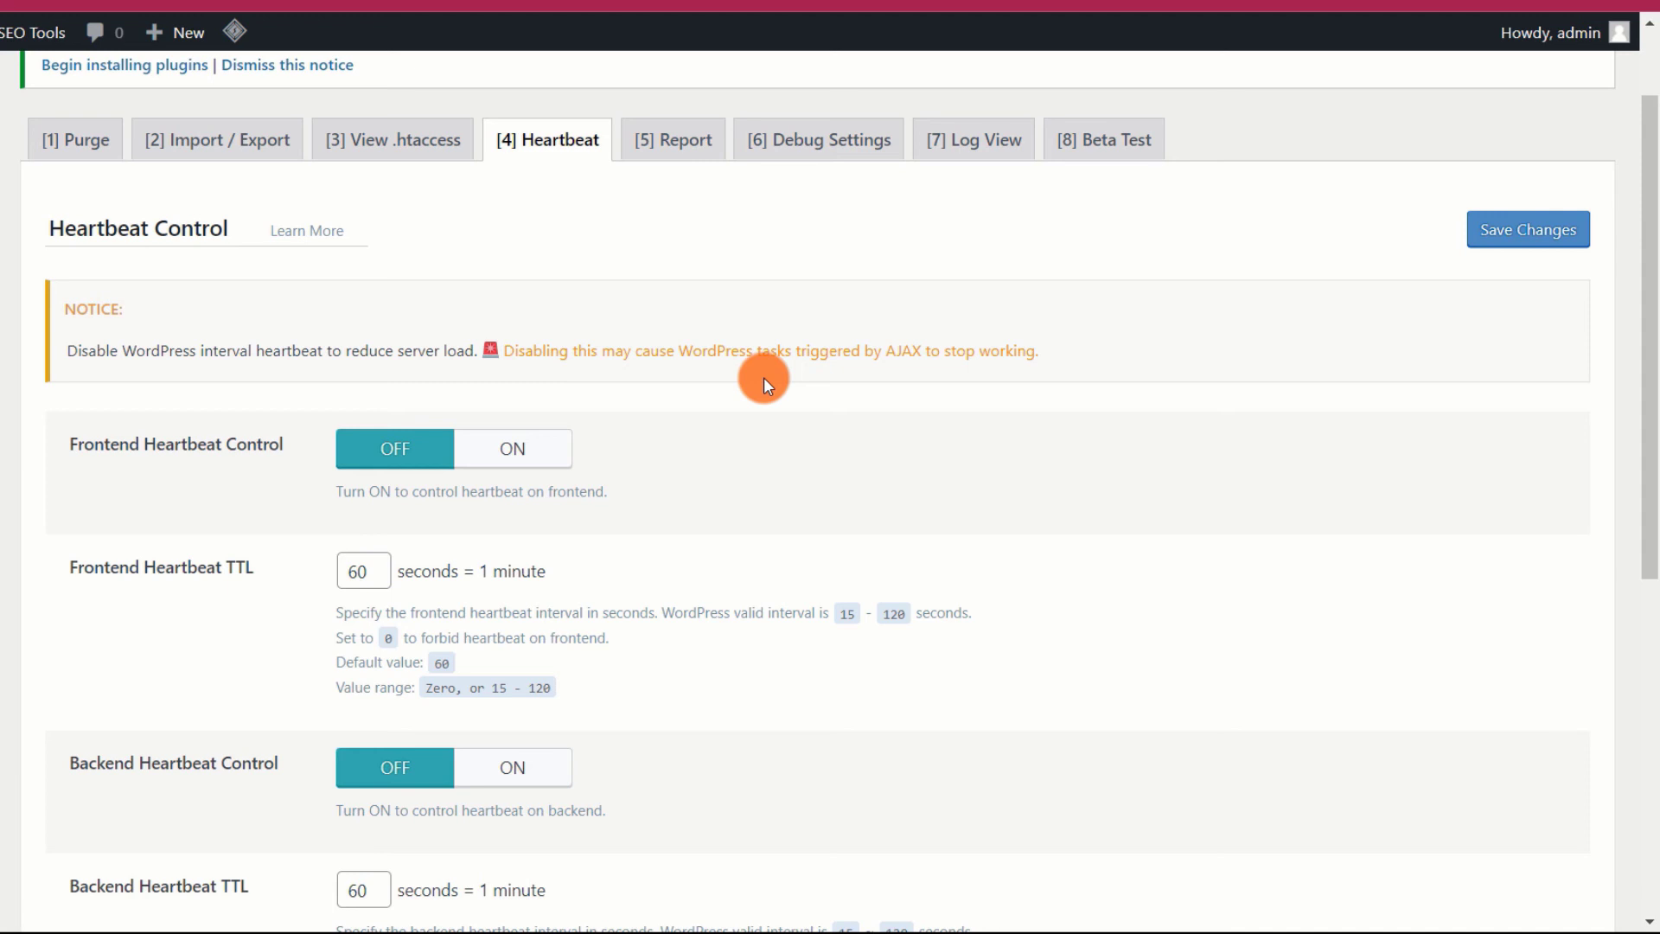
scroll(764, 377, "down", 2)
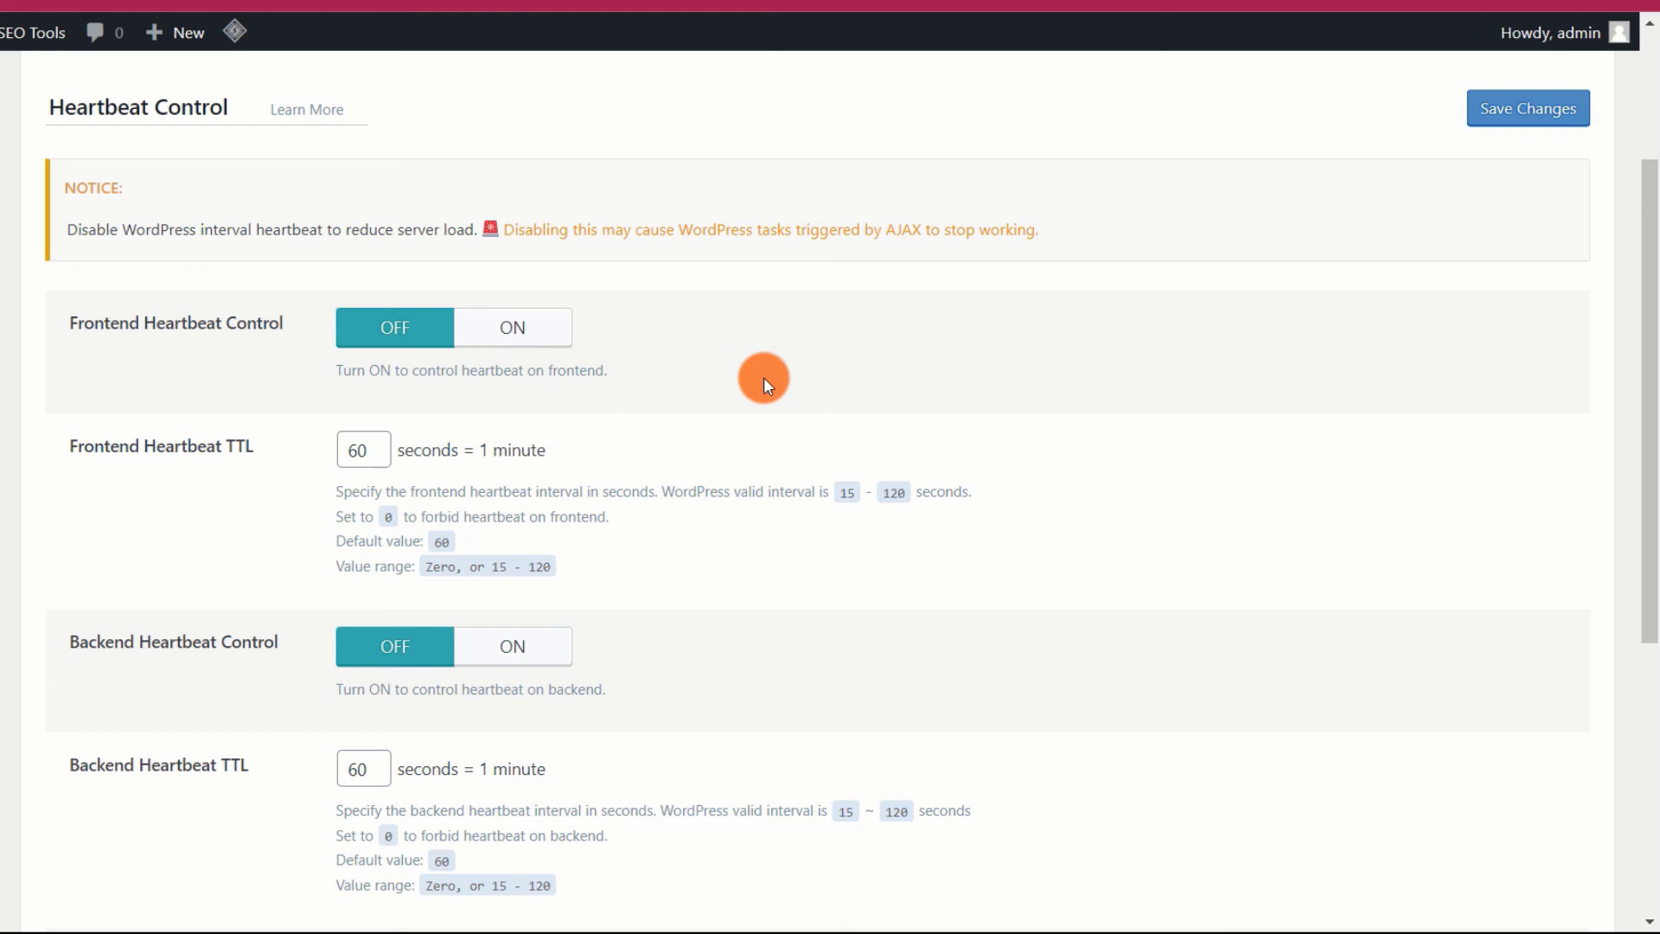
scroll(764, 377, "down", 5)
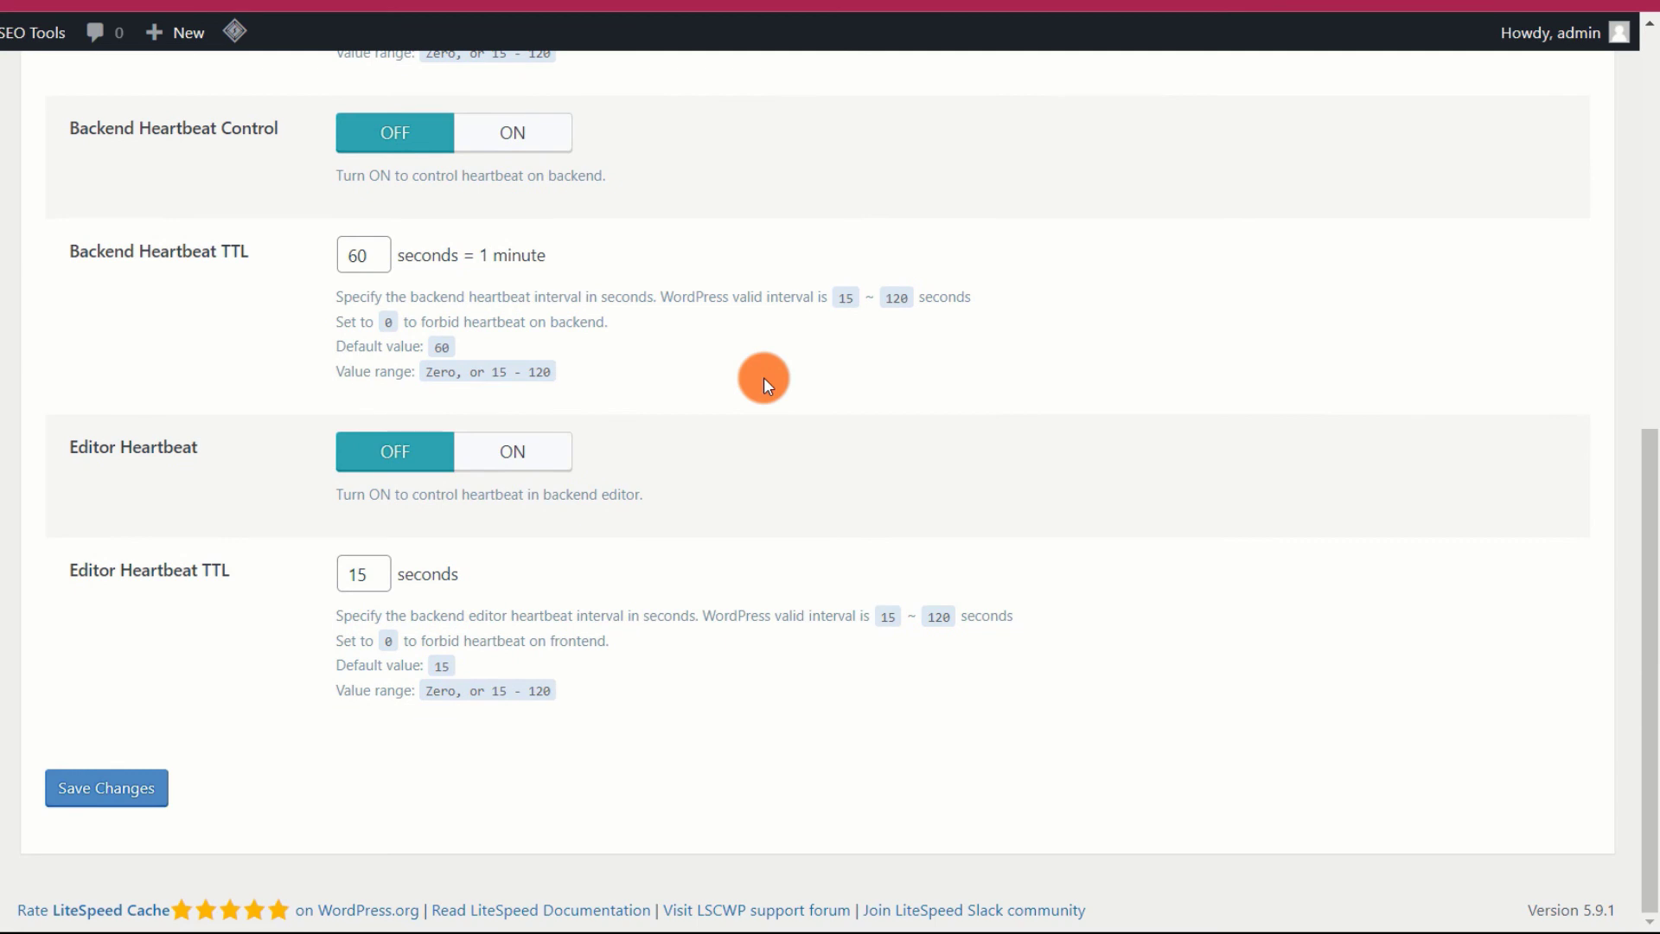
scroll(764, 377, "up", 7)
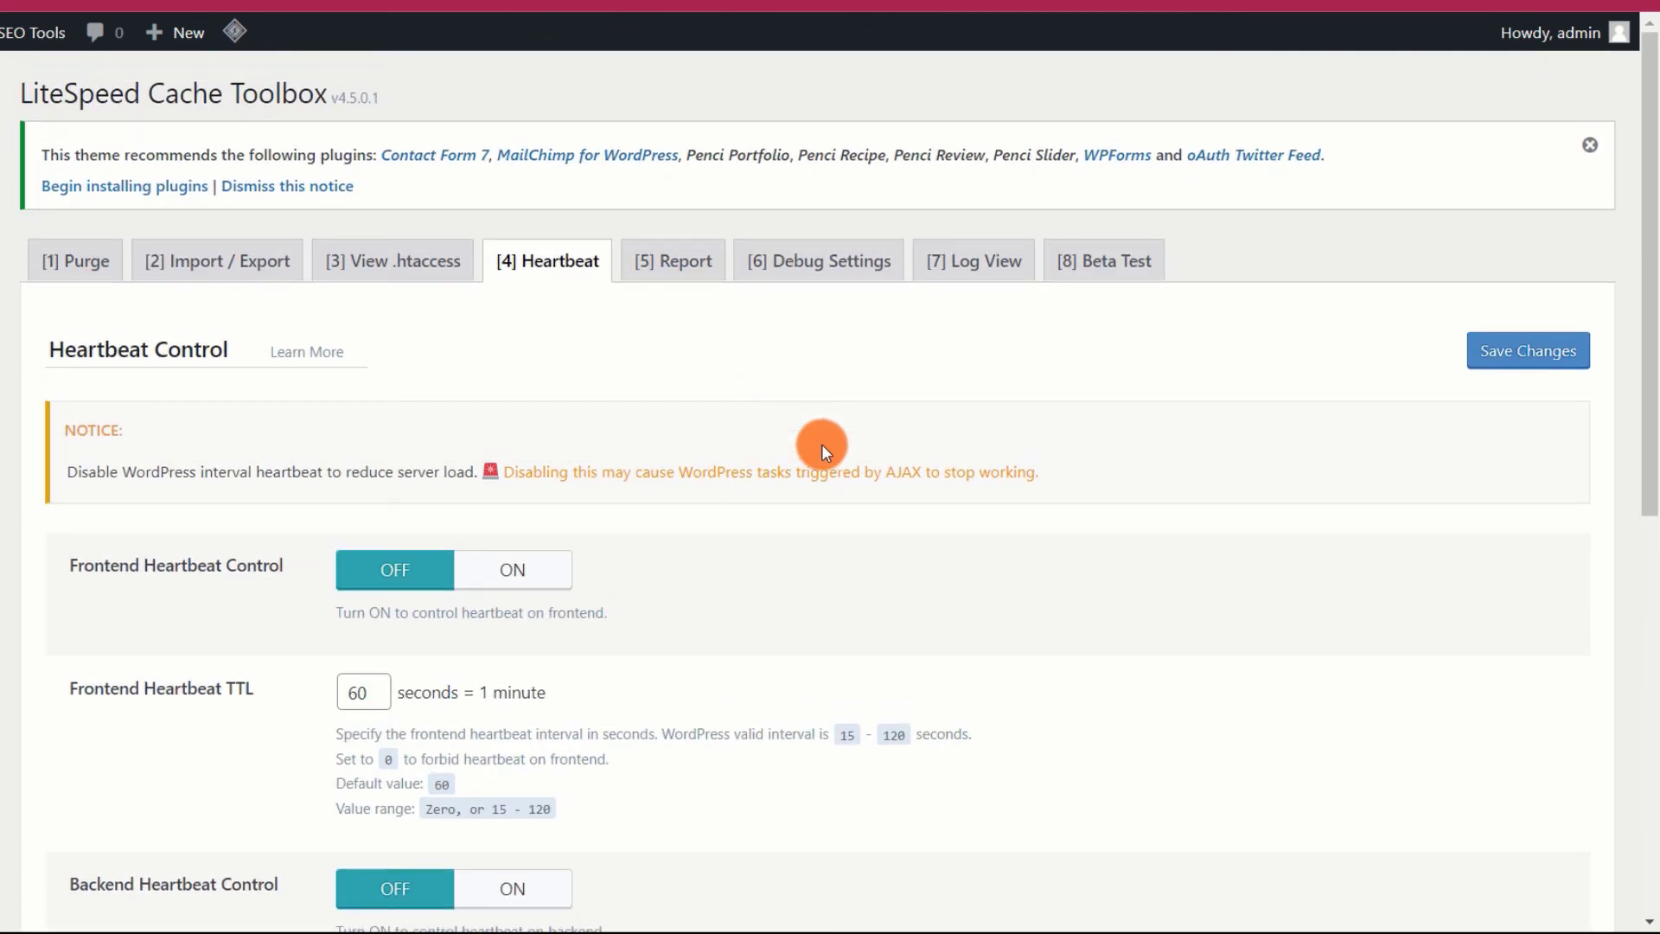
scroll(821, 443, "down", 1)
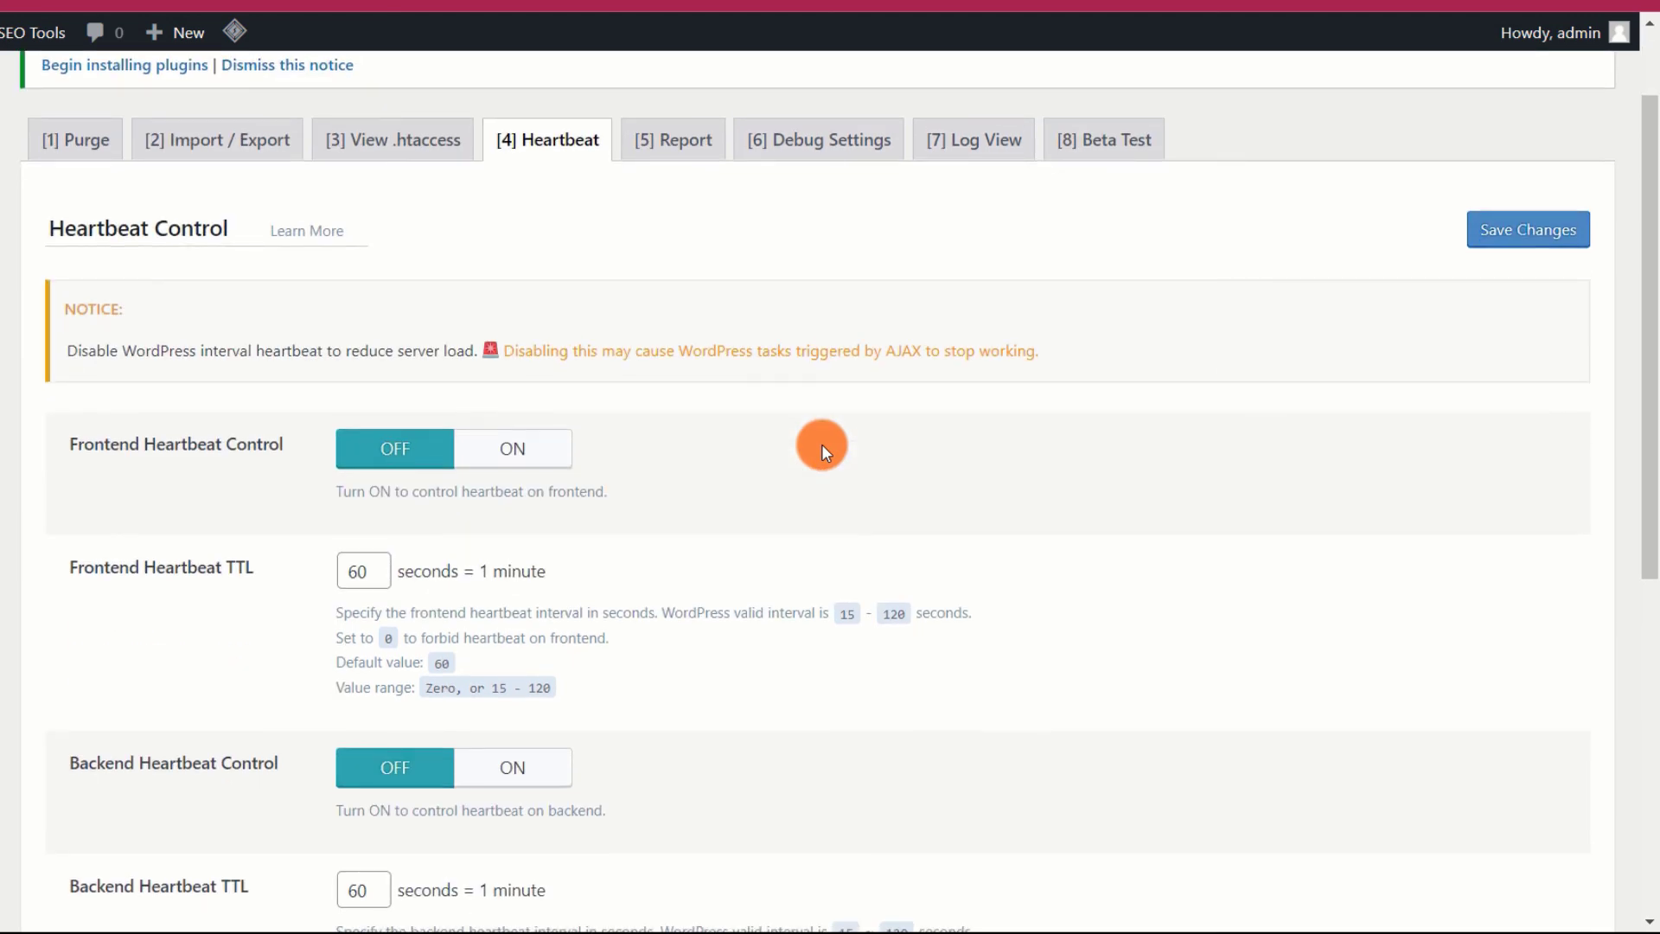
scroll(821, 443, "up", 1)
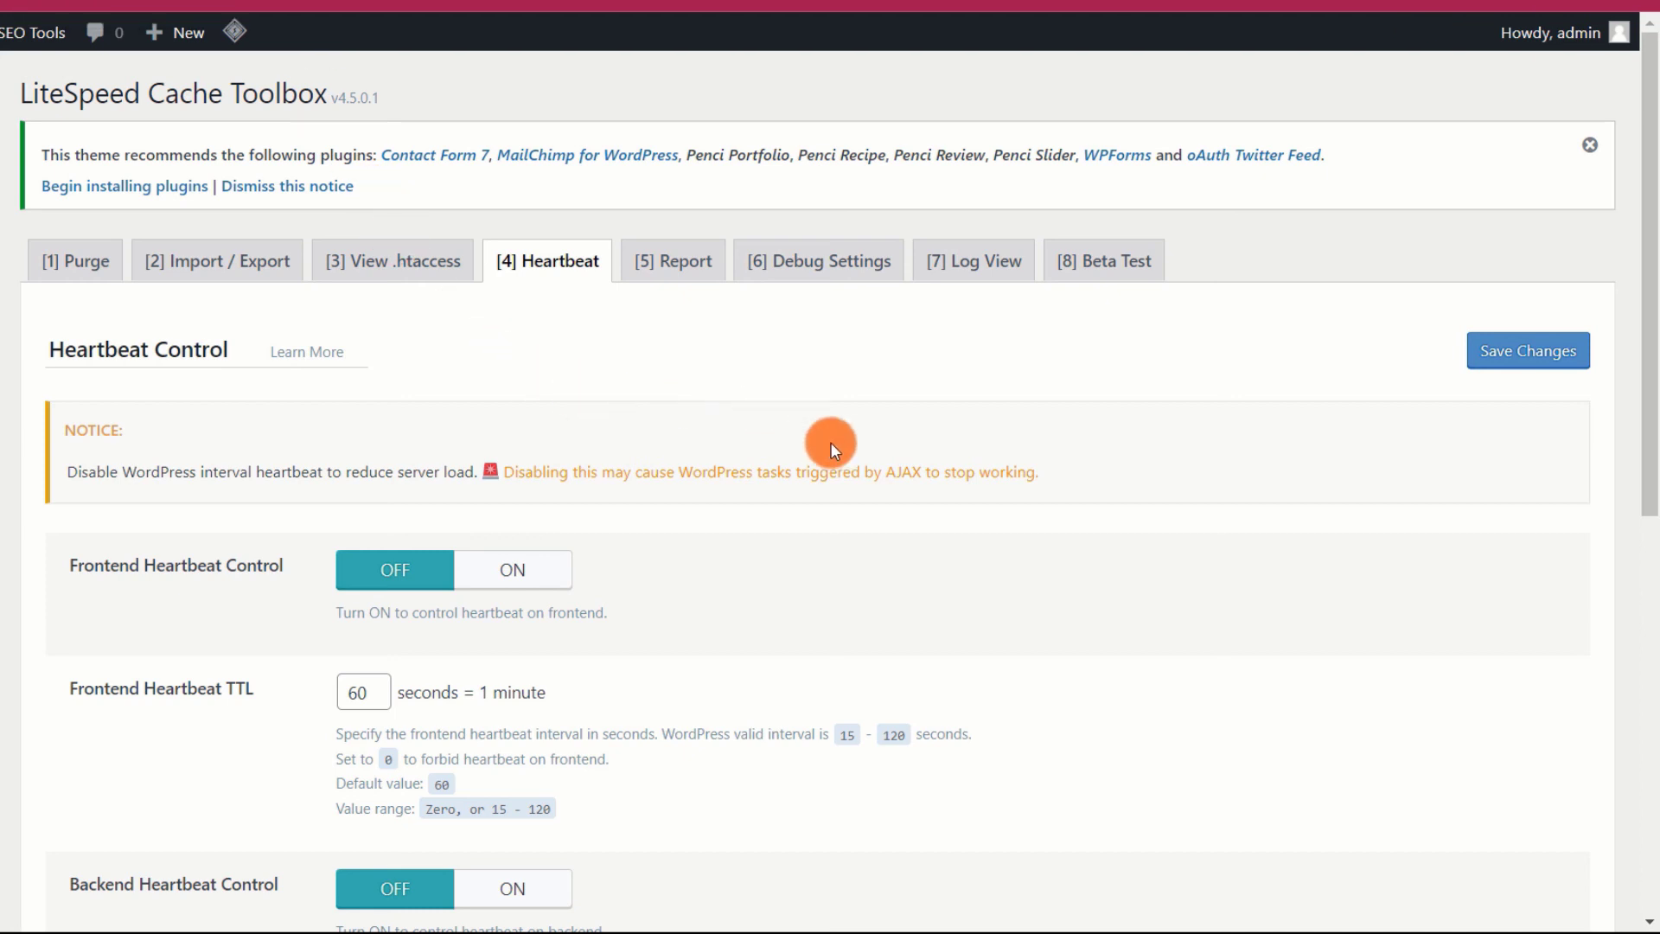
scroll(916, 669, "down", 3)
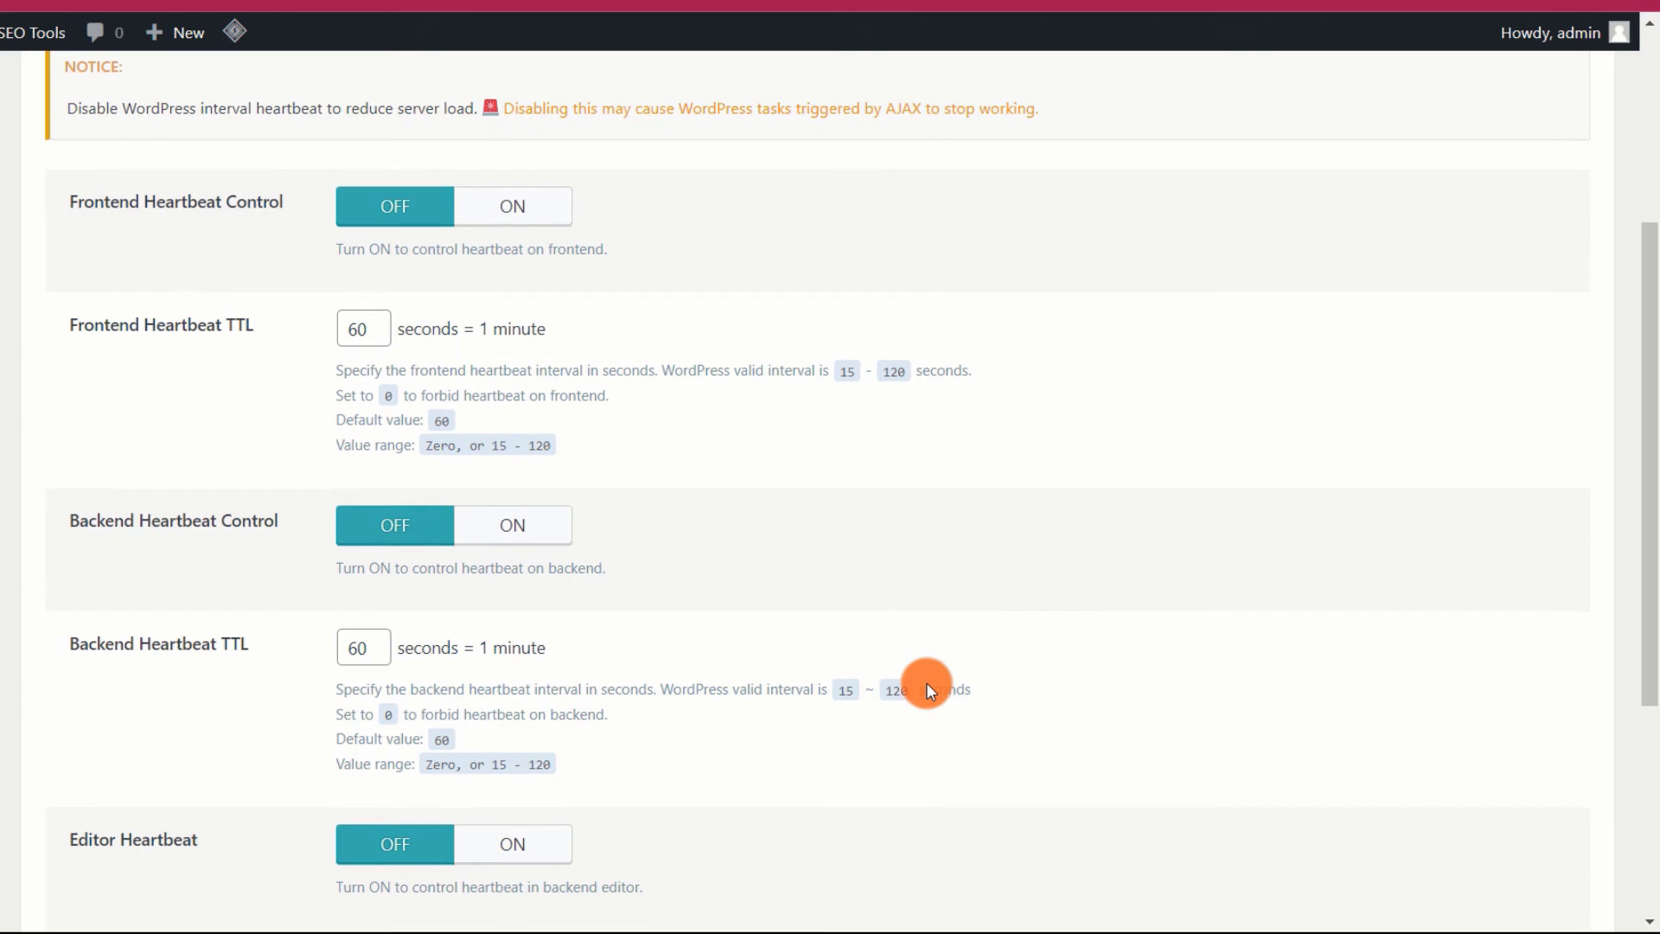
scroll(926, 682, "up", 1)
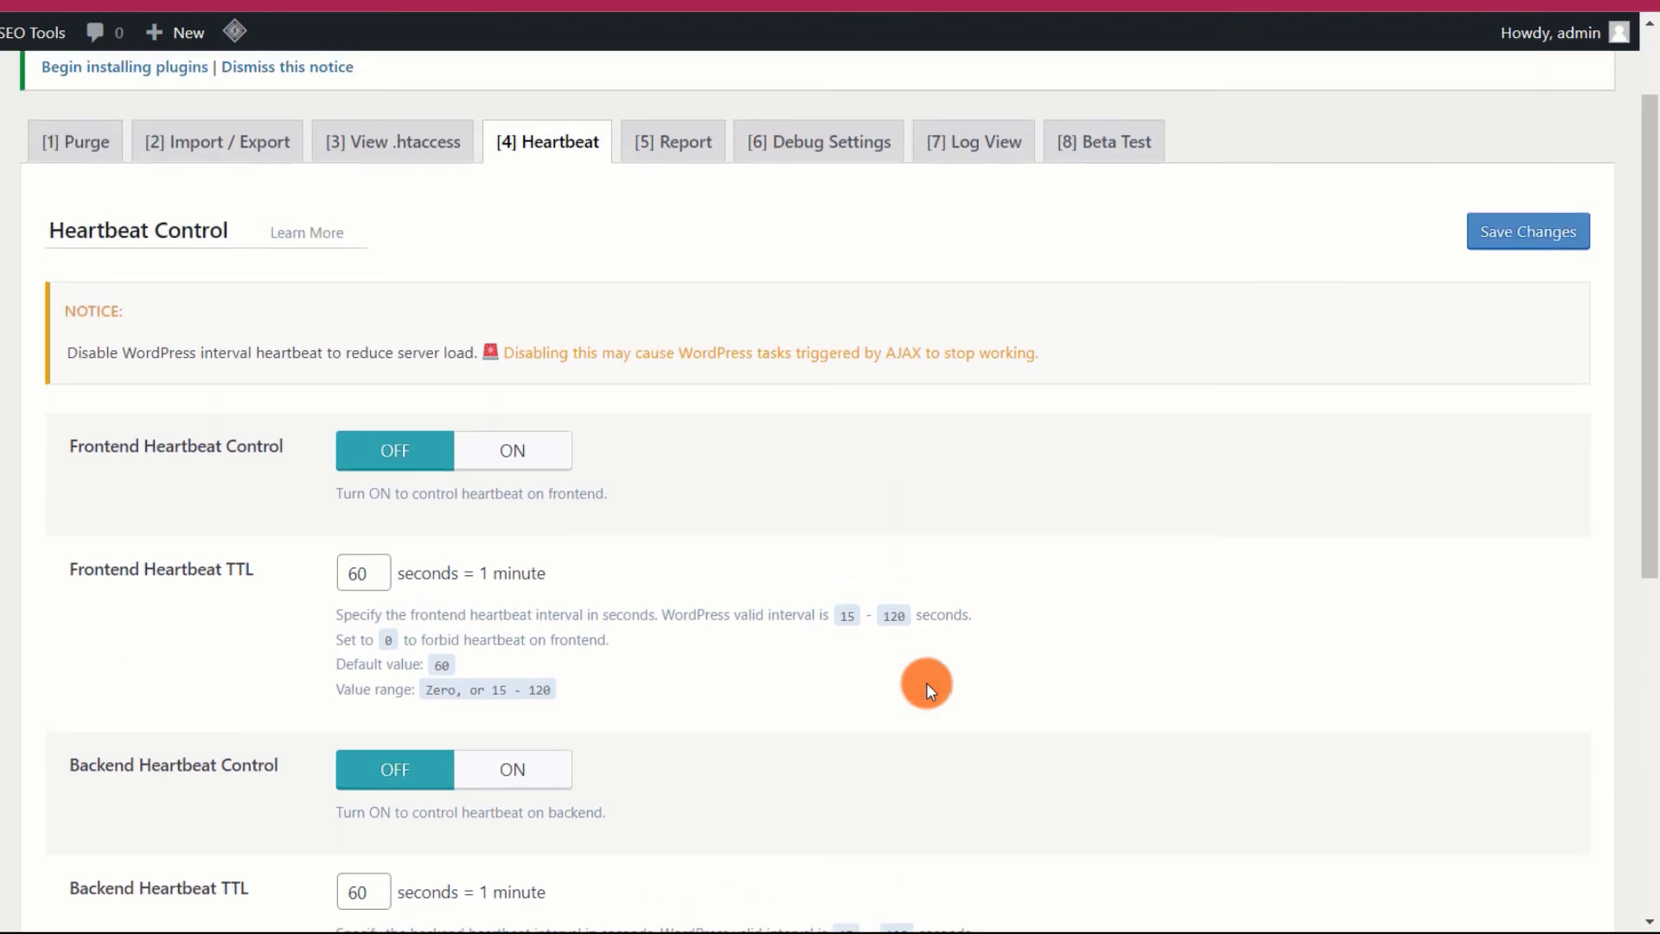
scroll(926, 682, "up", 2)
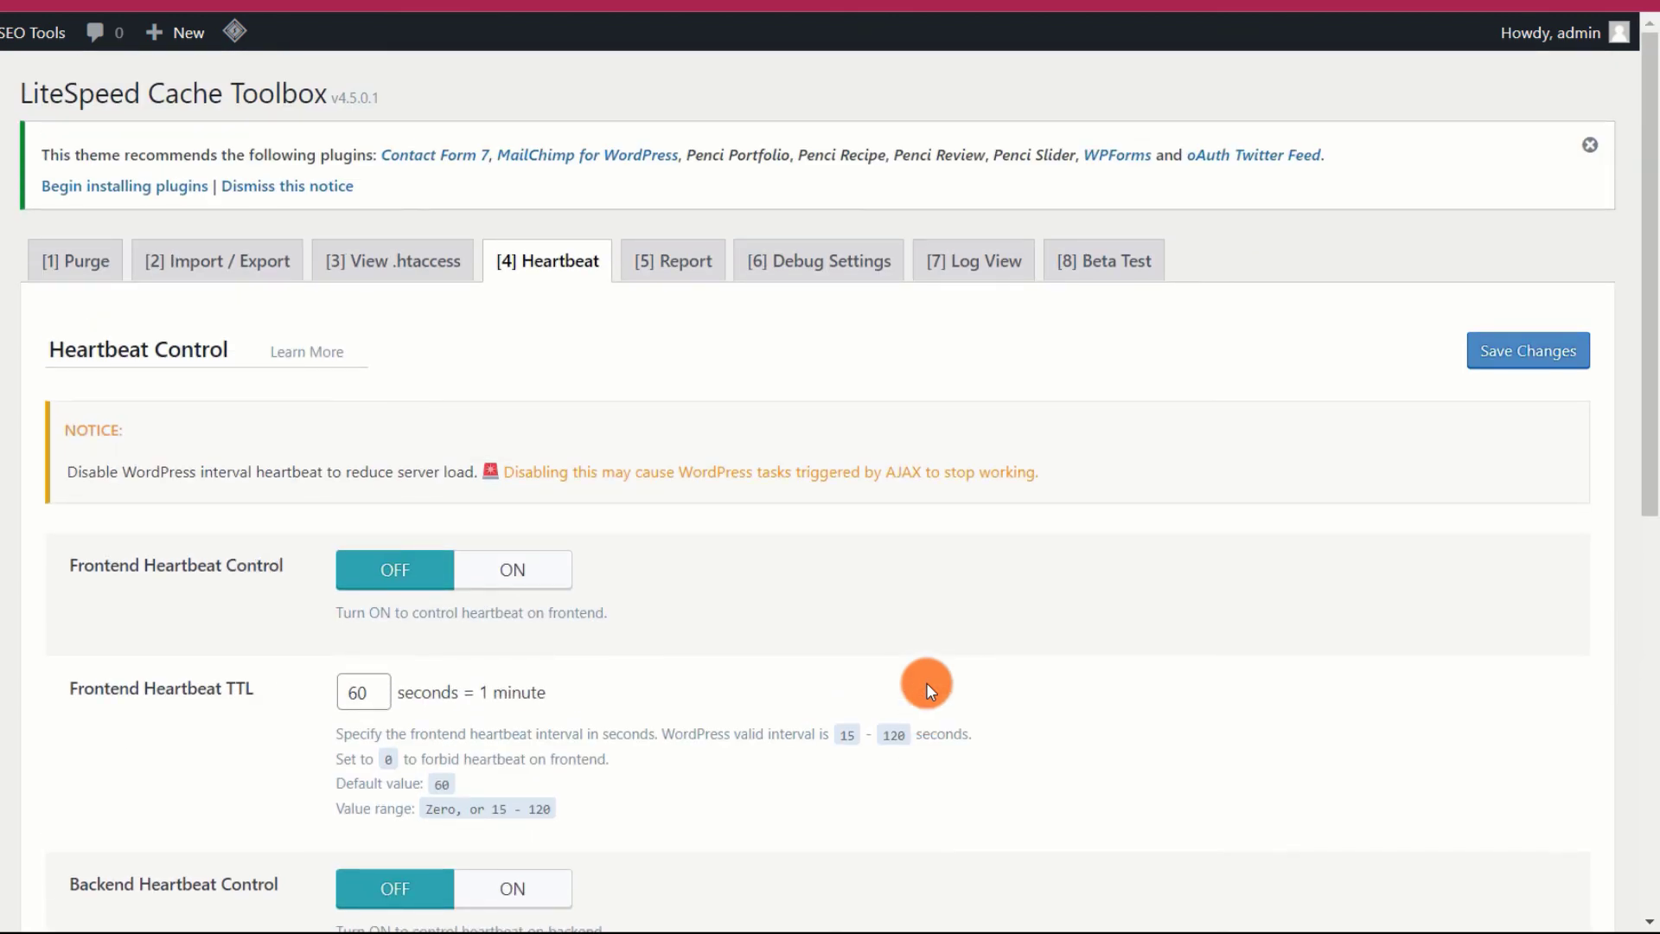
scroll(926, 682, "down", 8)
scroll(926, 682, "down", 2)
scroll(926, 682, "up", 5)
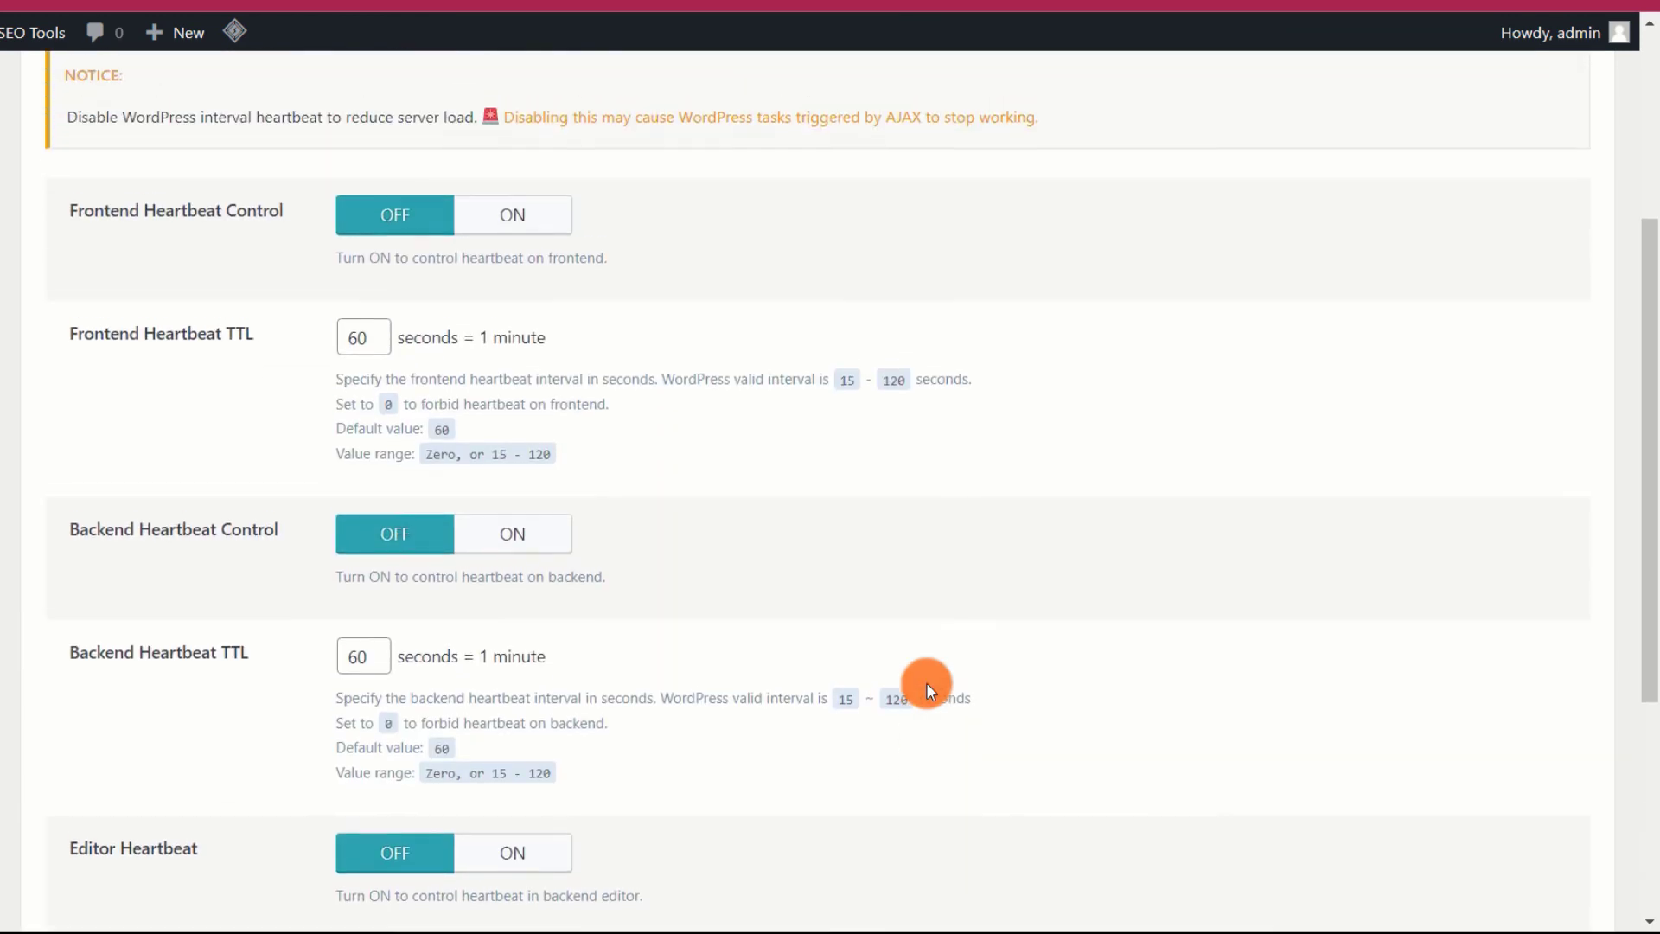
scroll(926, 682, "up", 5)
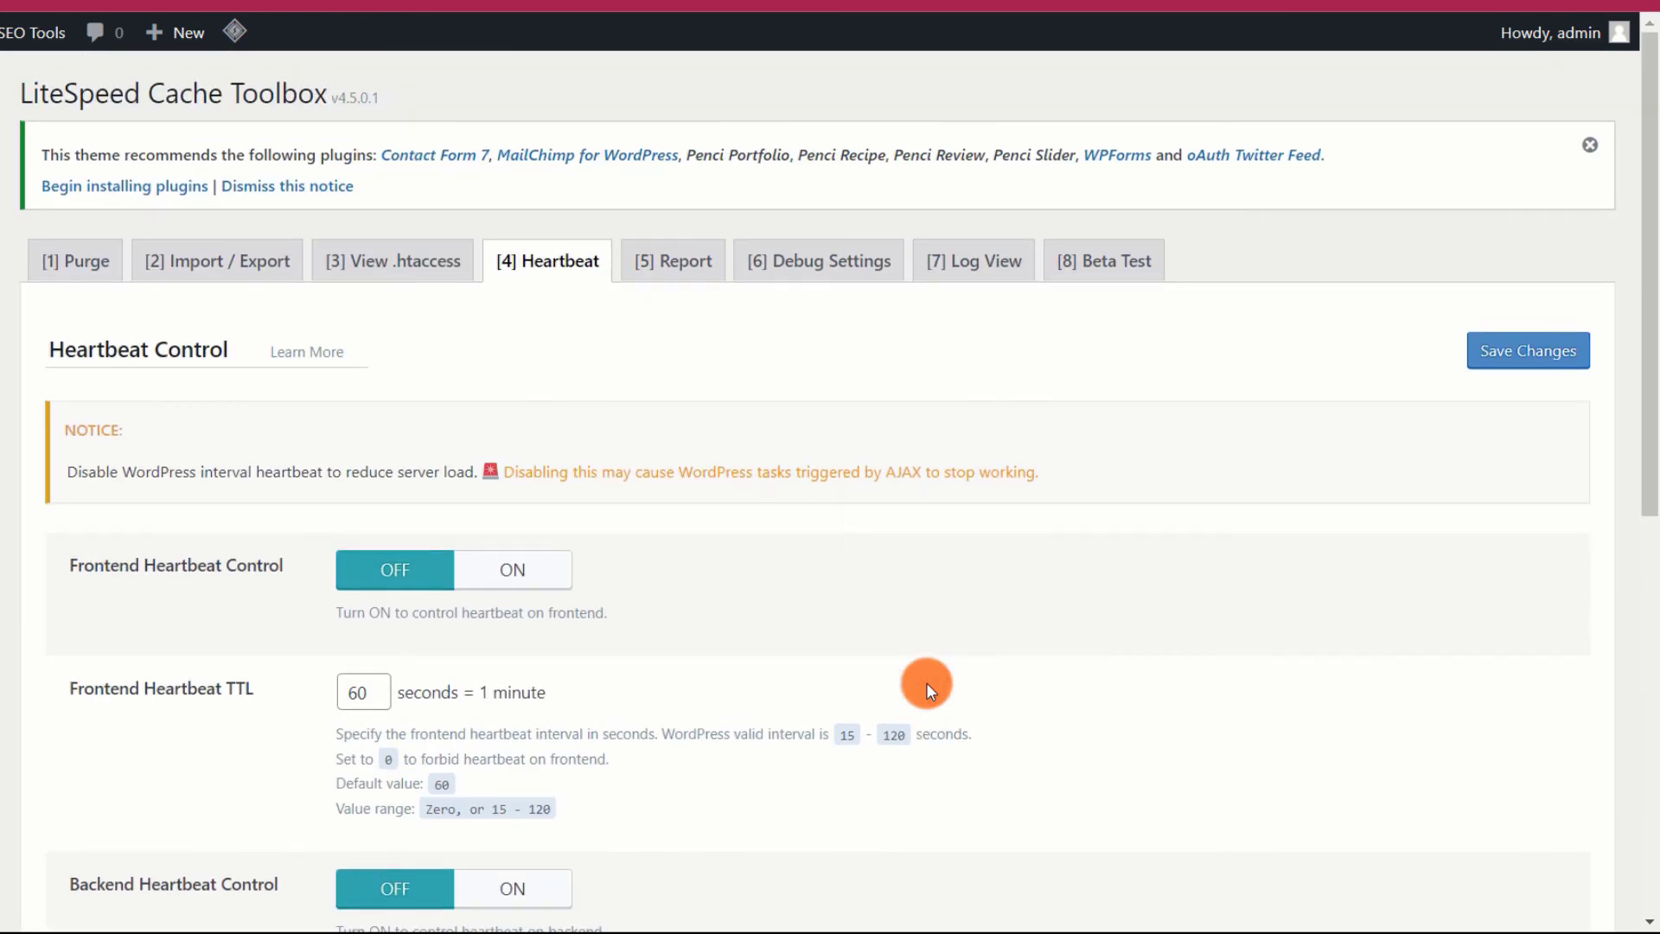
scroll(735, 687, "down", 2)
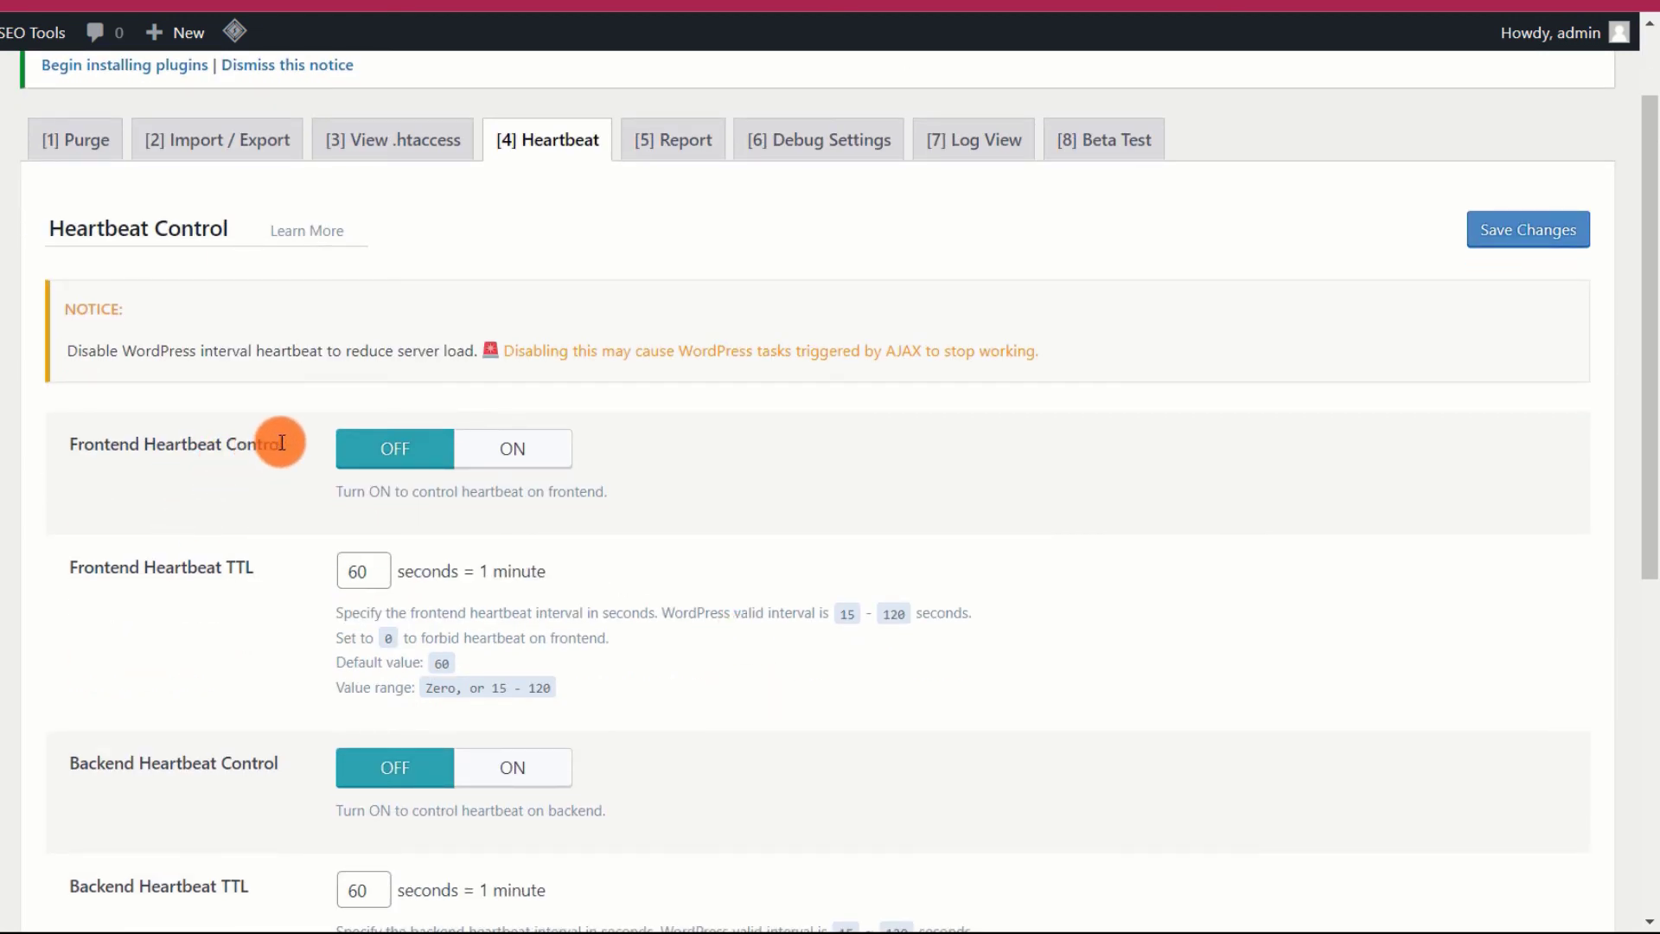
- Examine the Frontend Heartbeat Control and Frontend Heartbeat TTL options
left_click_drag(287, 443, 4, 449)
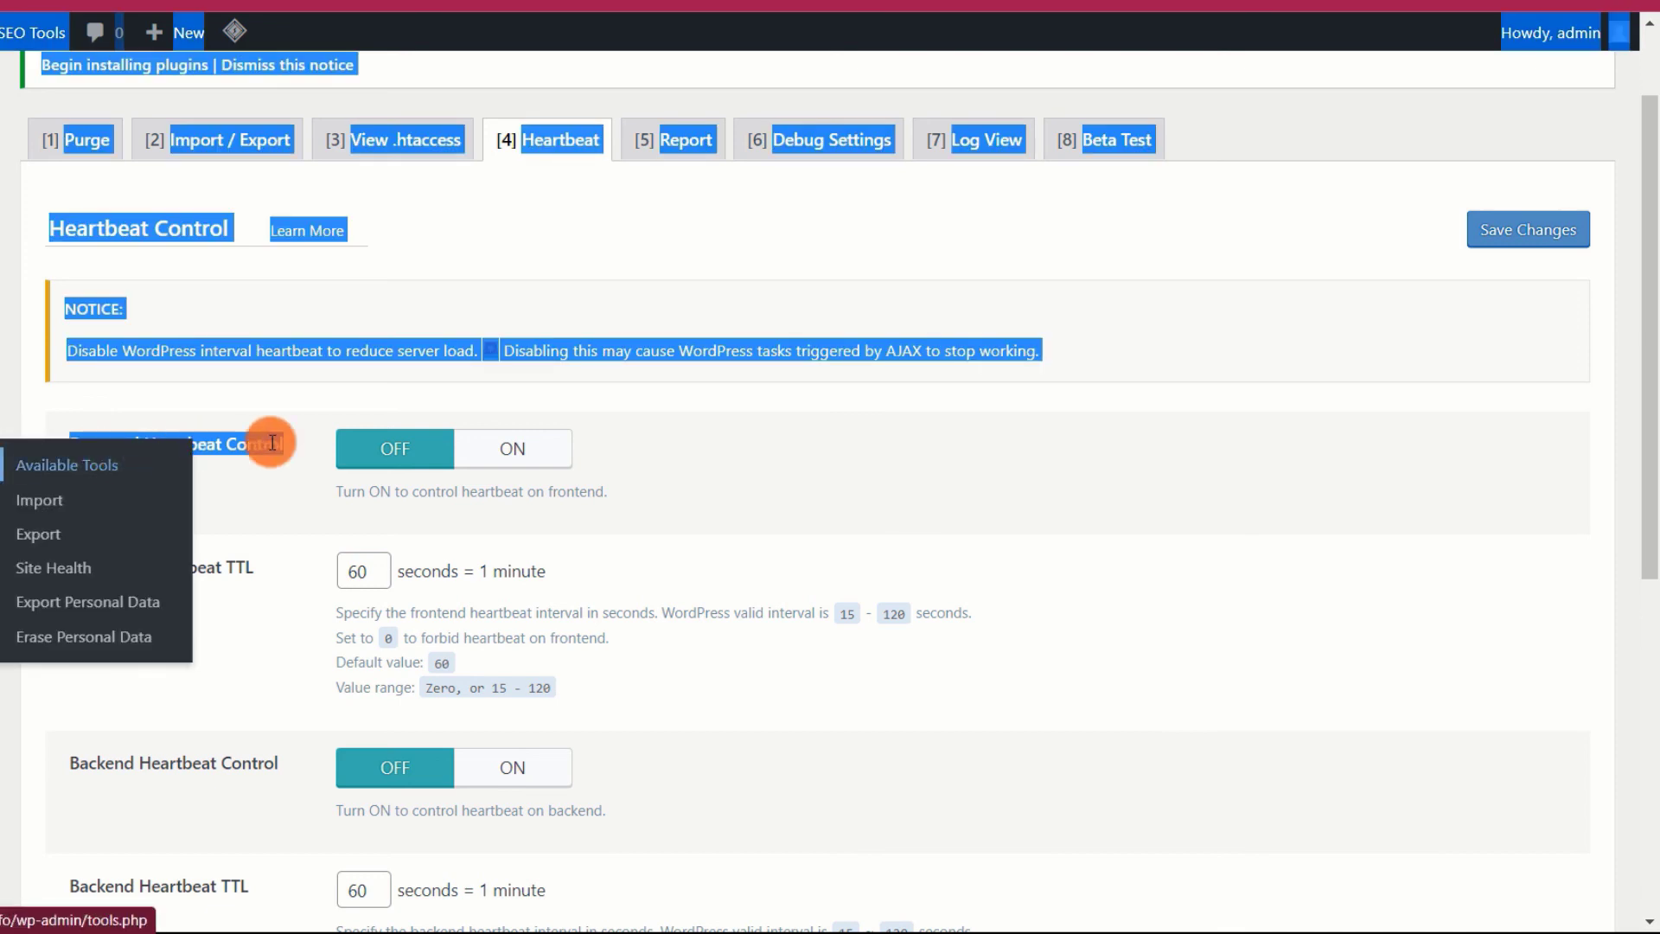
left_click(299, 442)
scroll(285, 446, "down", 4)
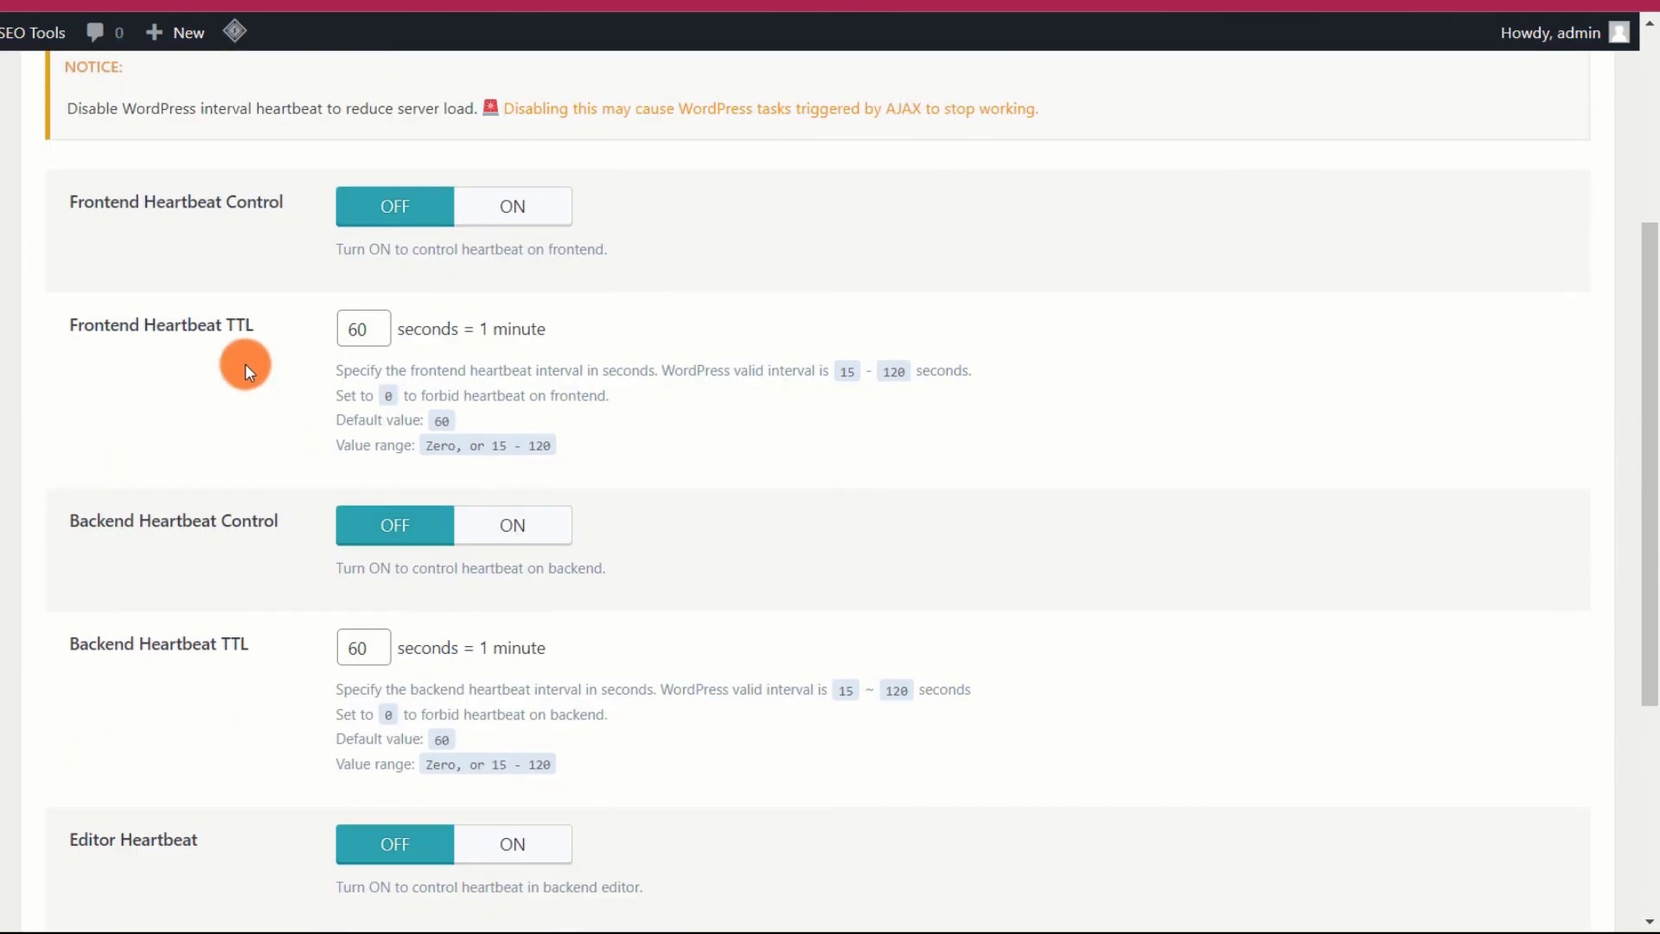
left_click_drag(258, 325, 68, 335)
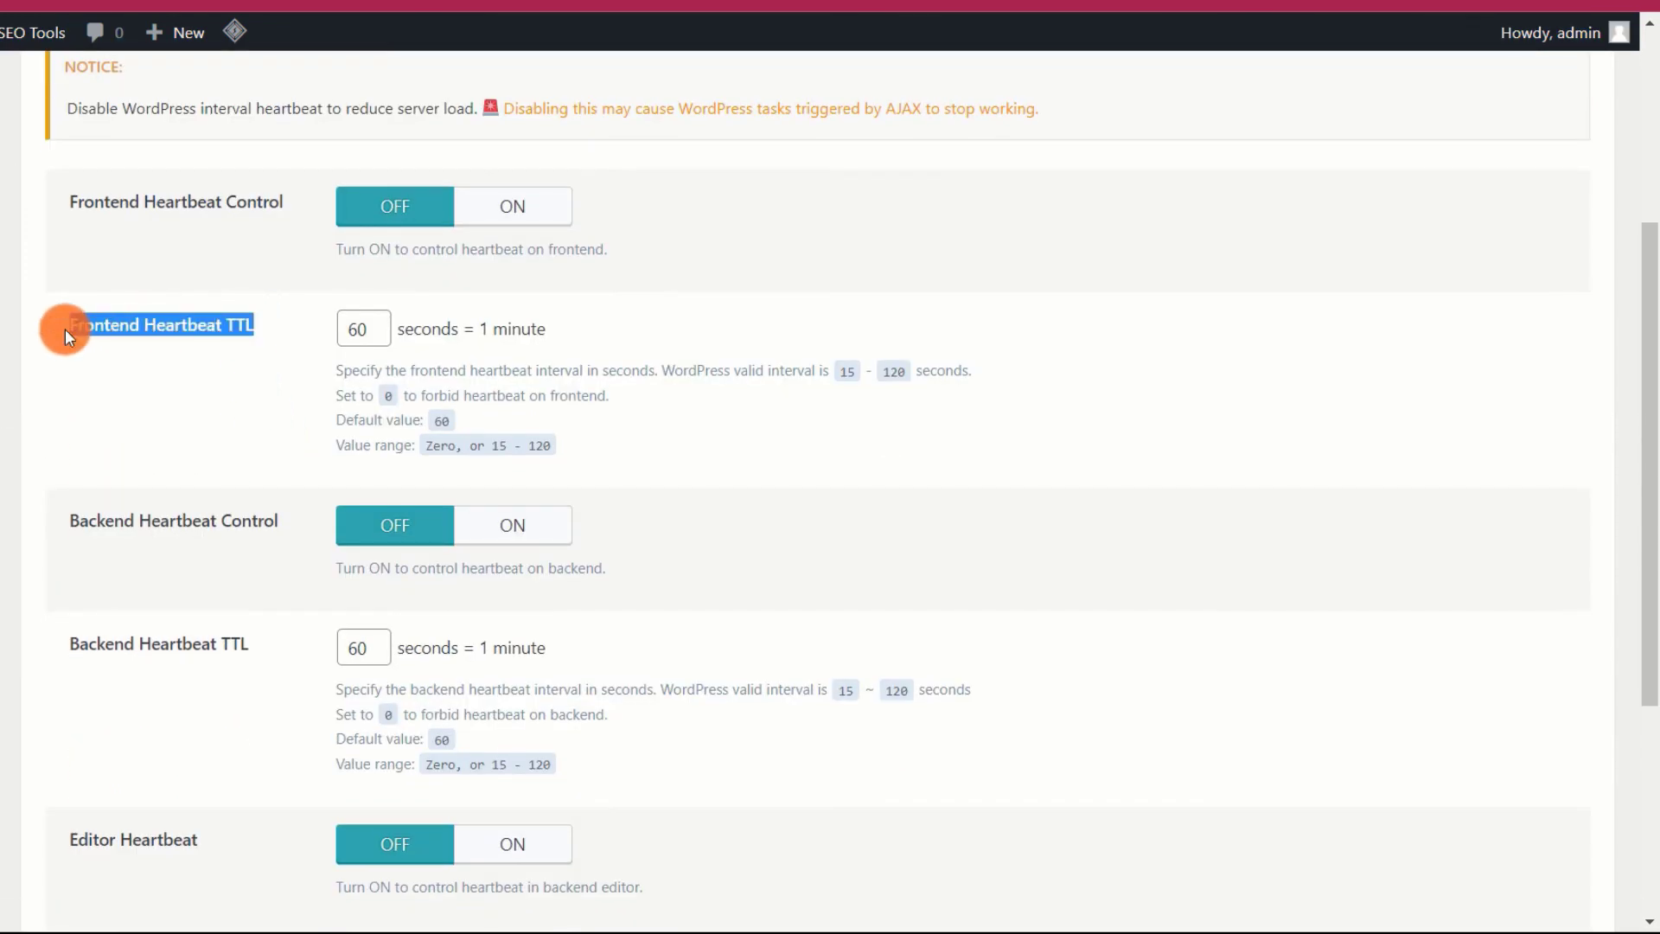
left_click(272, 318)
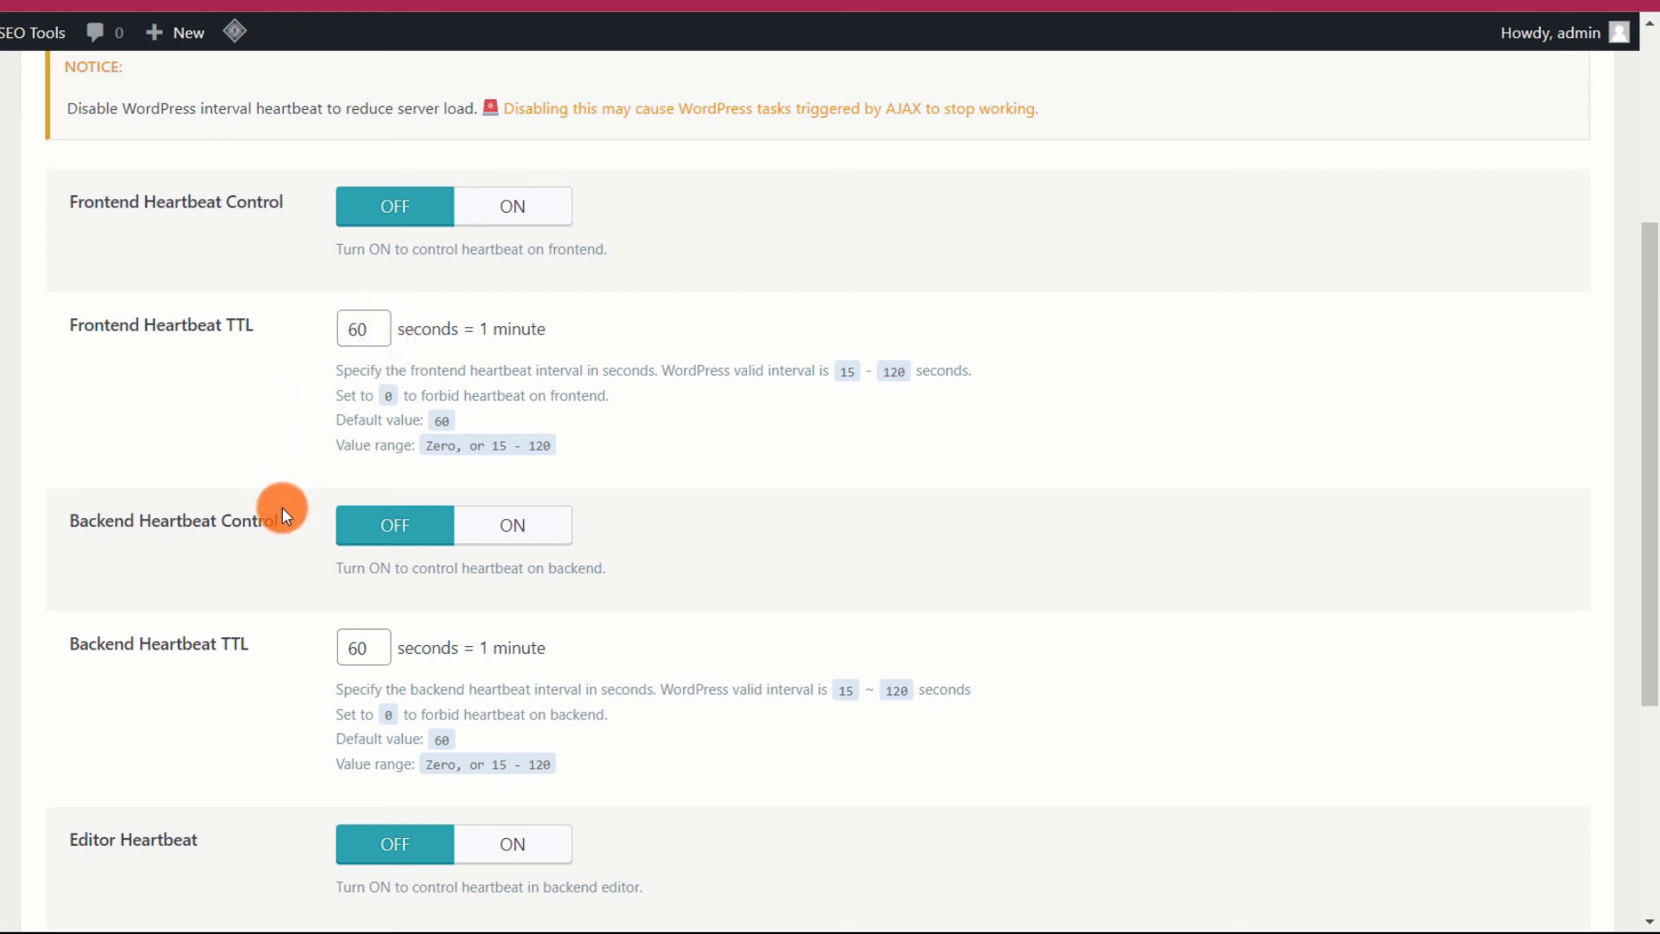
- Examine the Backend Heartbeat Control and Backend Heartbeat TTL options
left_click_drag(283, 524, 67, 534)
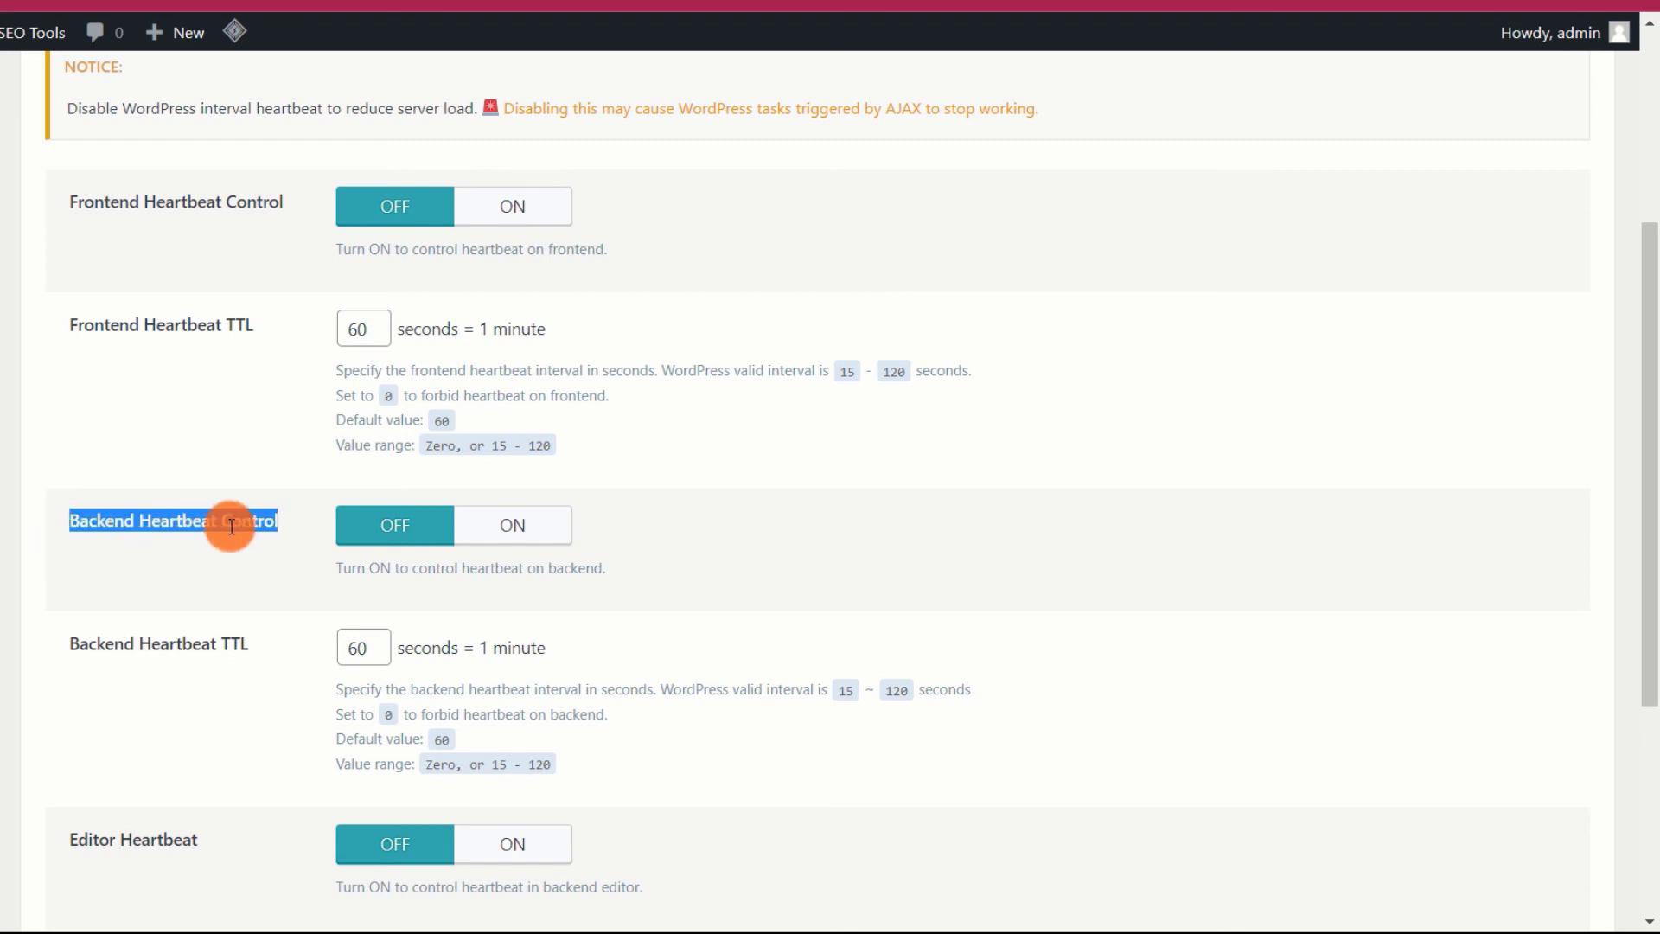
left_click(298, 520)
scroll(265, 562, "down", 2)
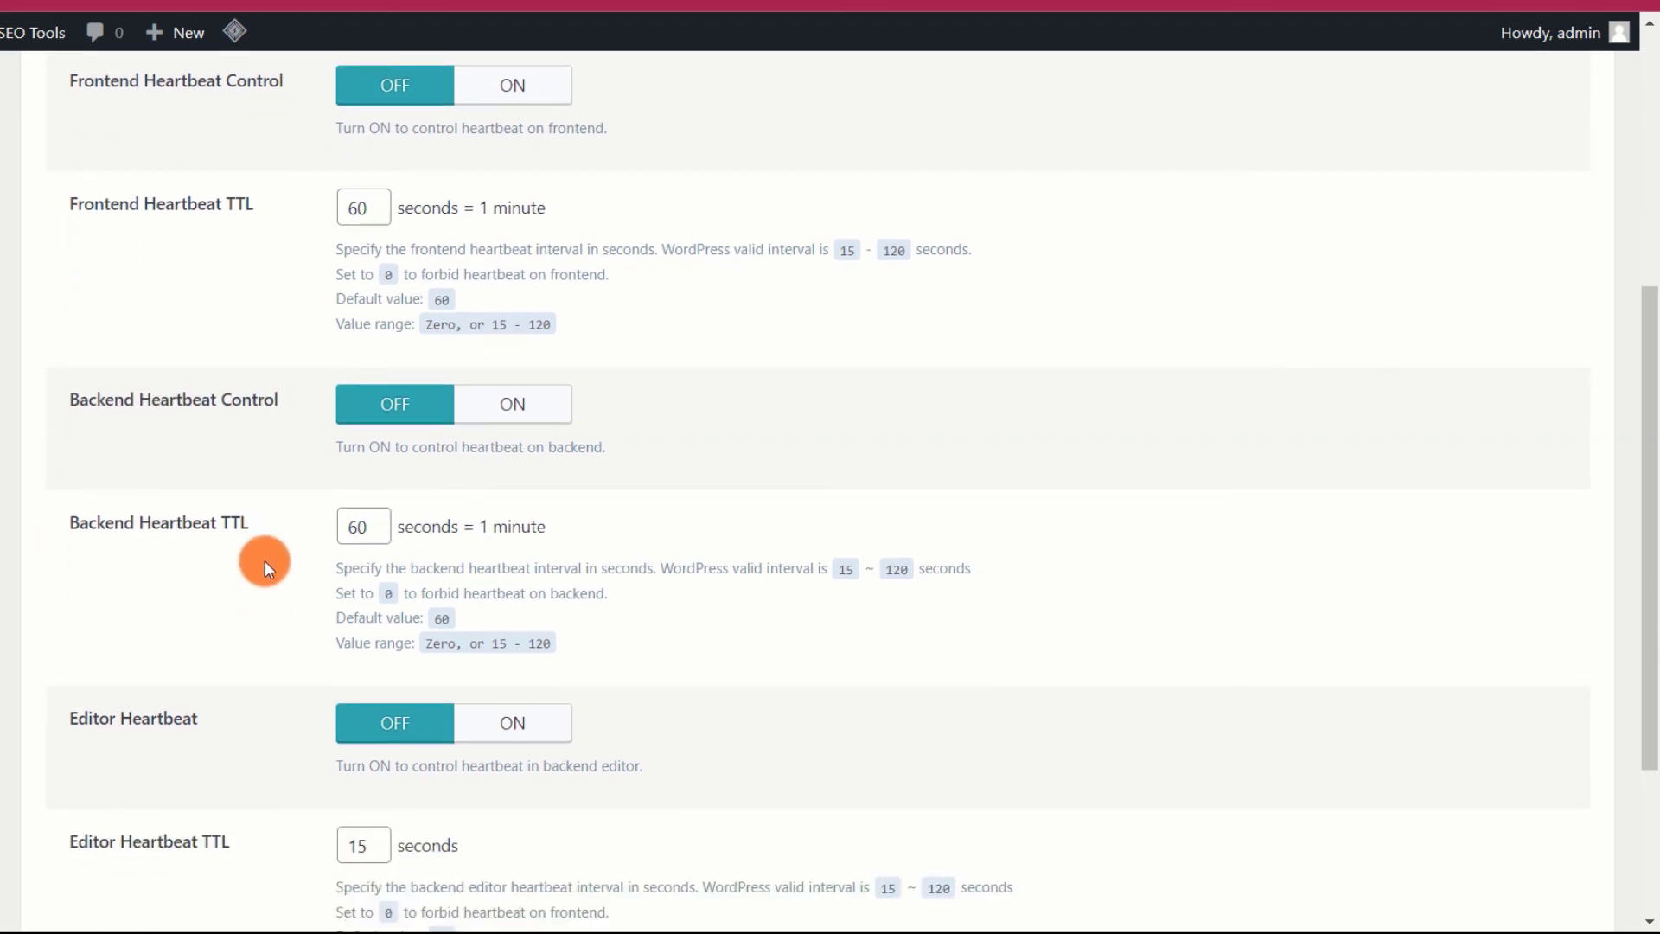
left_click_drag(282, 521, 78, 524)
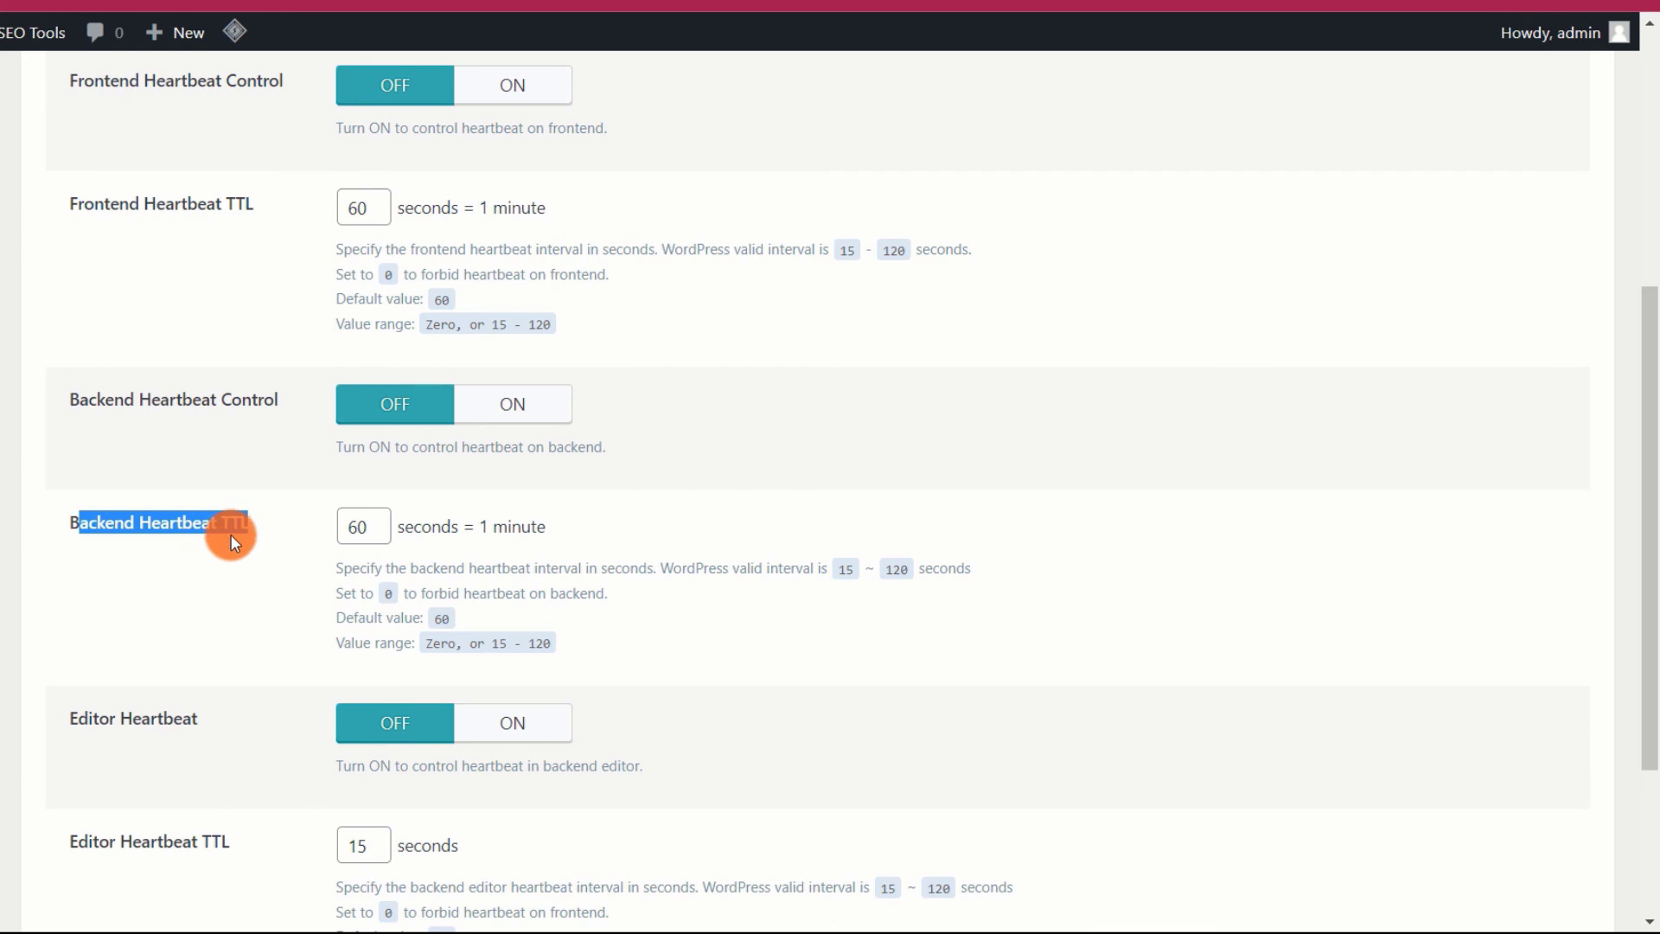
left_click(269, 523)
left_click(356, 528)
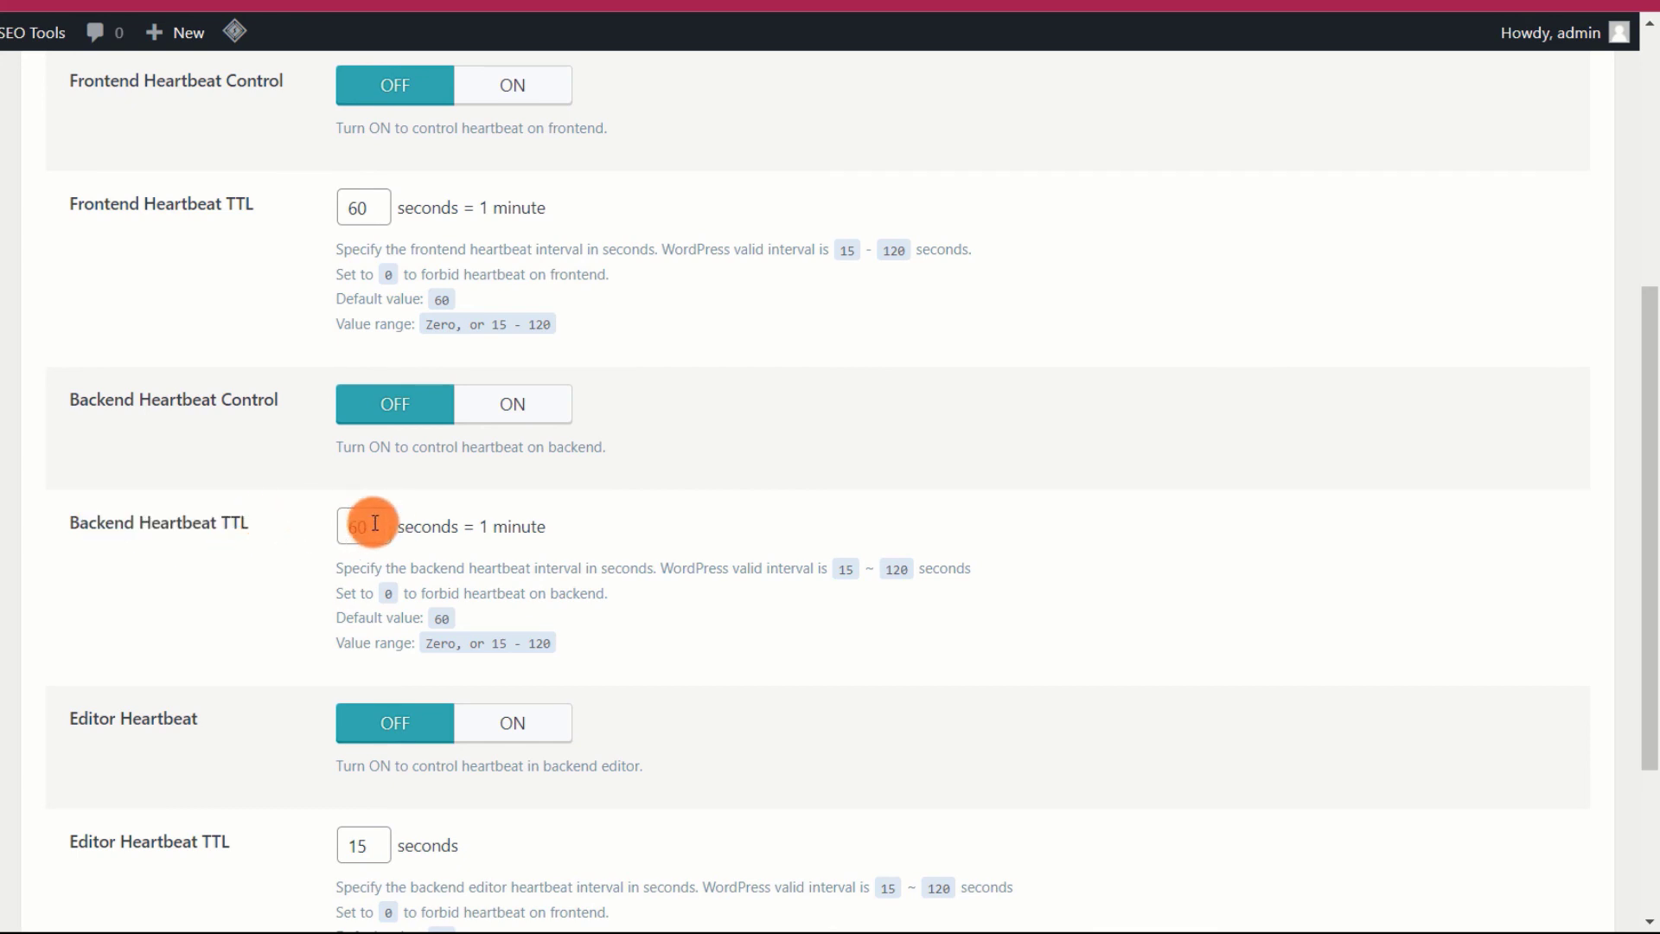
- Review the Editor Heartbeat and Editor Heartbeat TTL options and save the Heartbeat settings
scroll(260, 556, "down", 3)
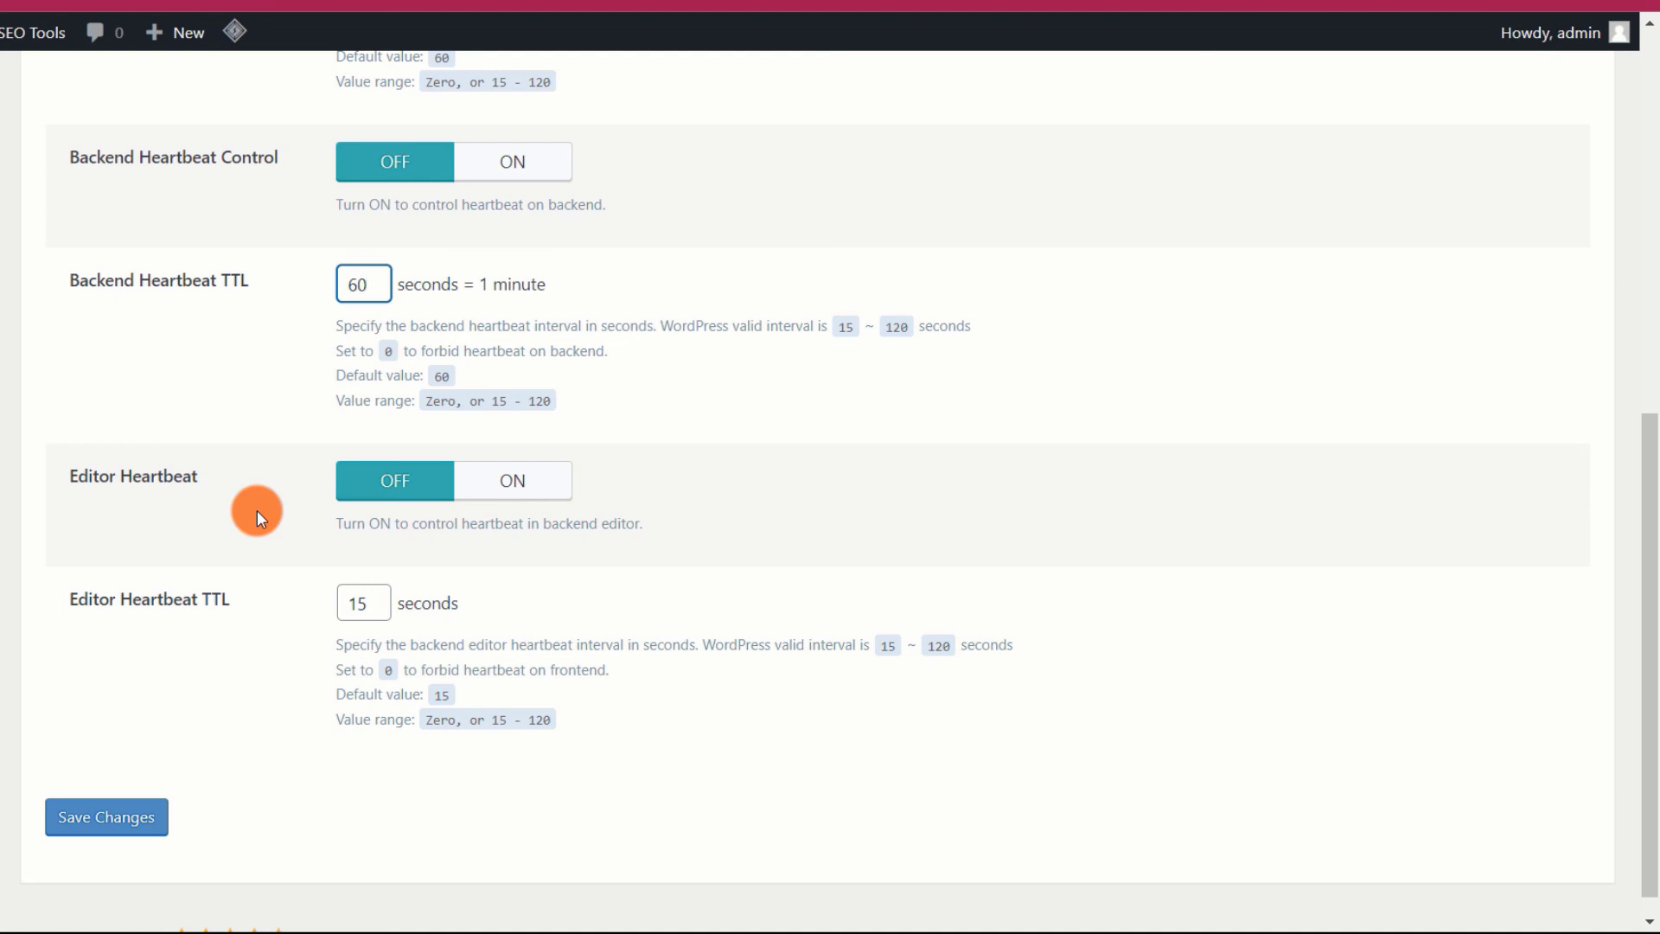
left_click_drag(211, 476, 83, 486)
left_click(242, 469)
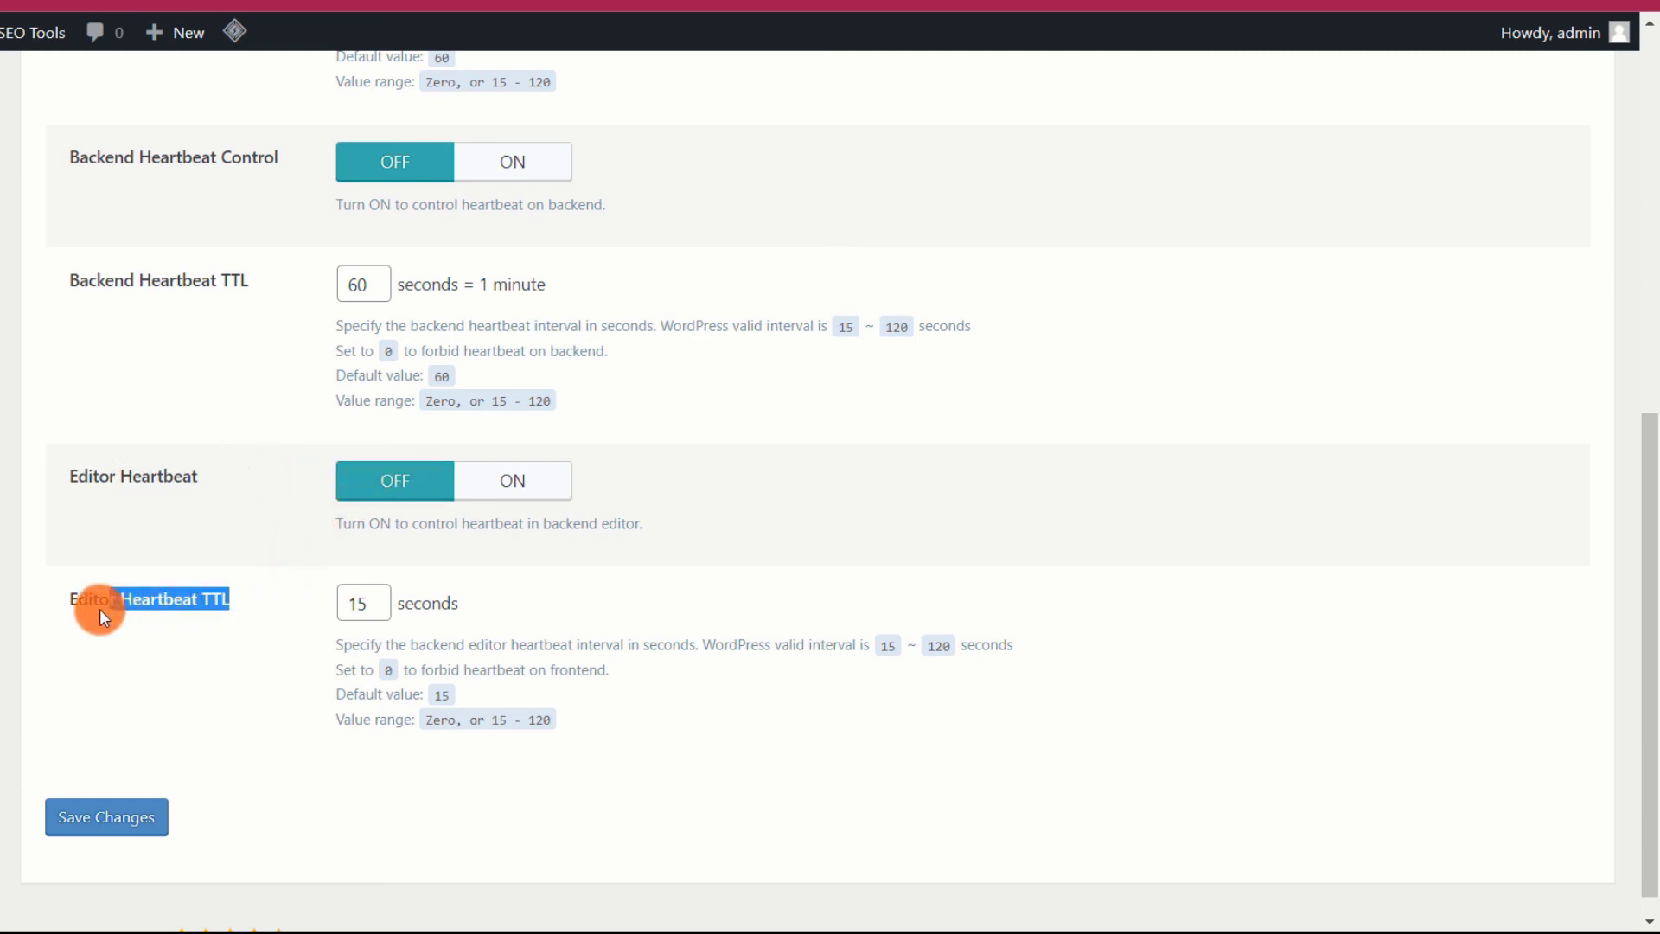
left_click(298, 603)
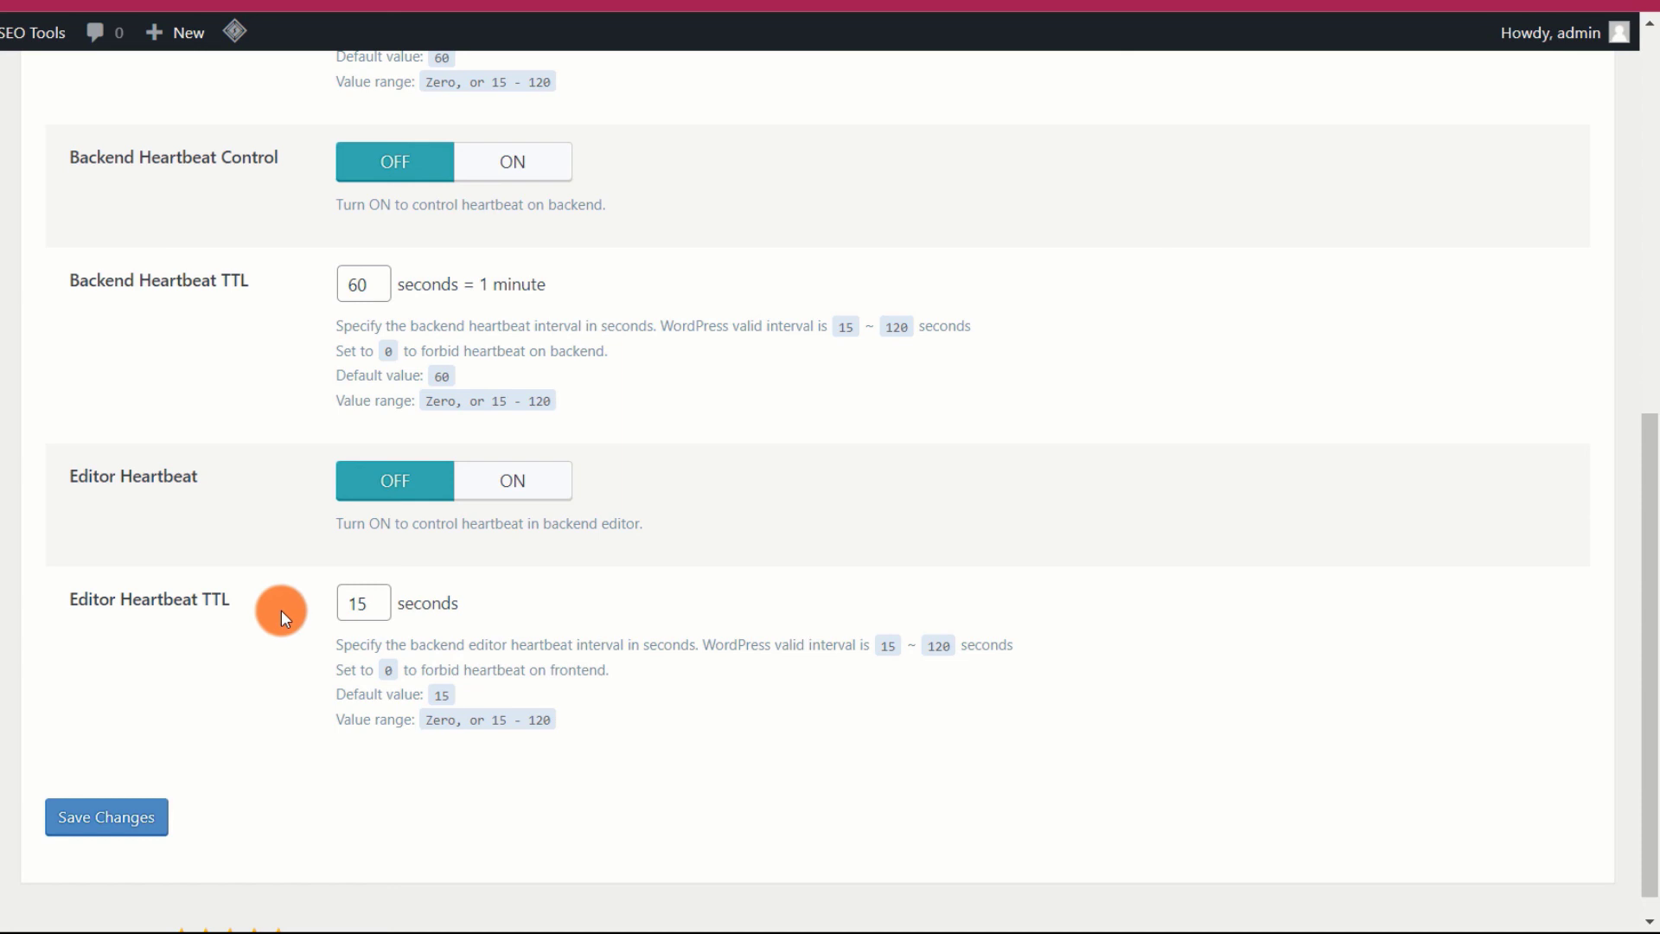
left_click_drag(235, 609, 64, 609)
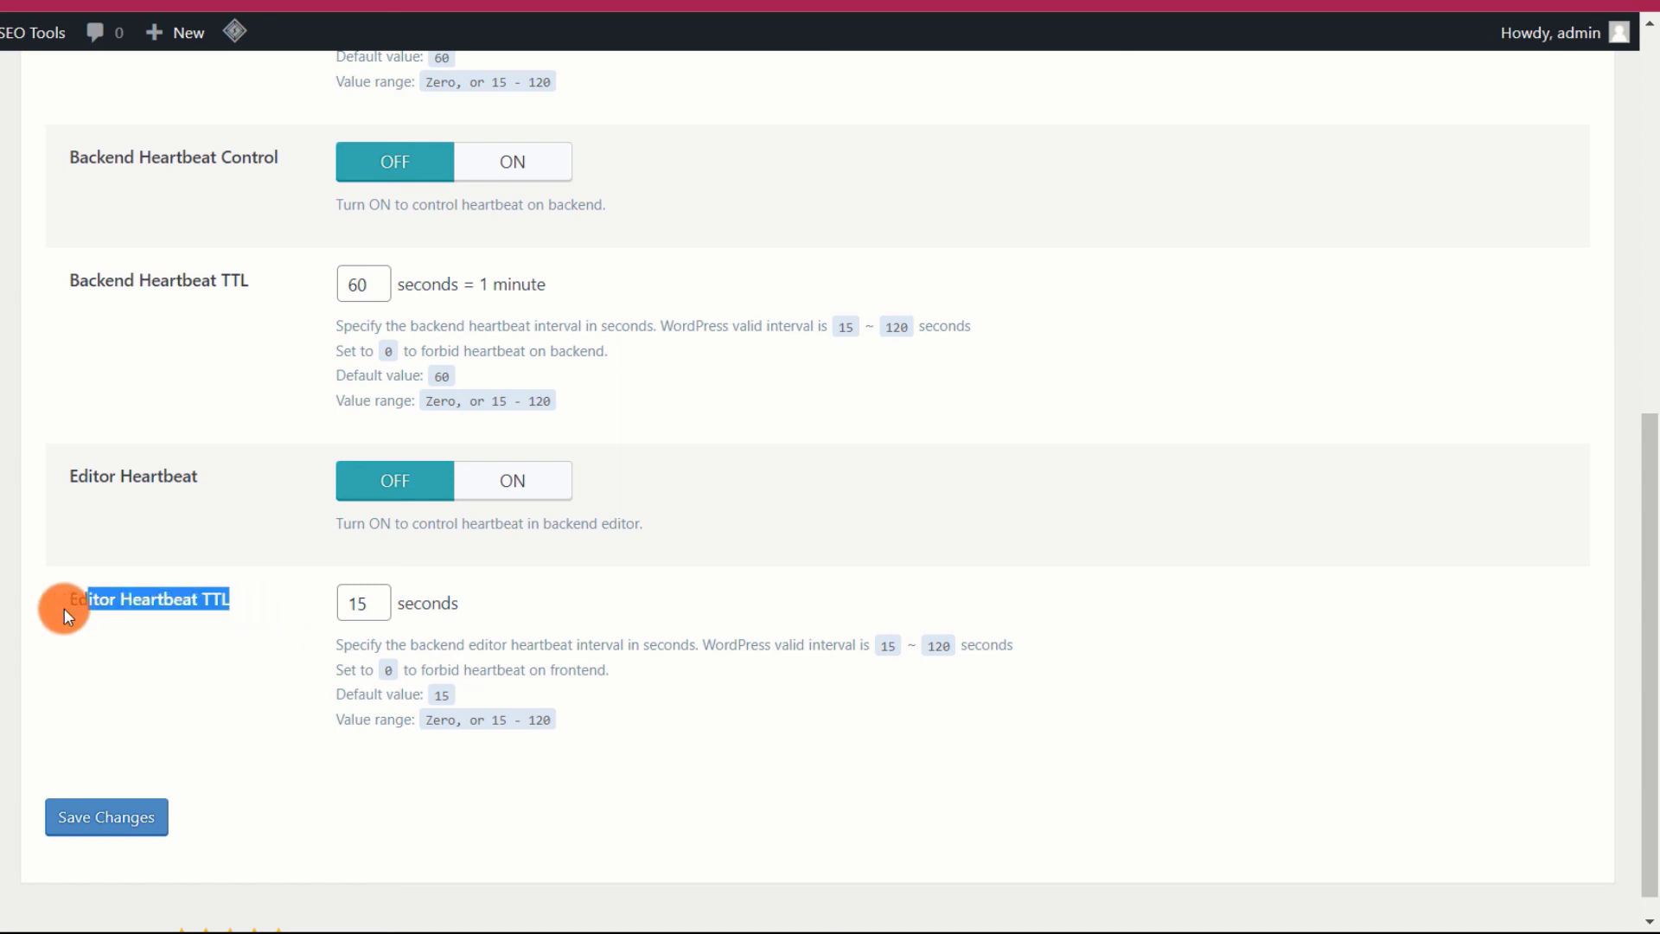
left_click(256, 596)
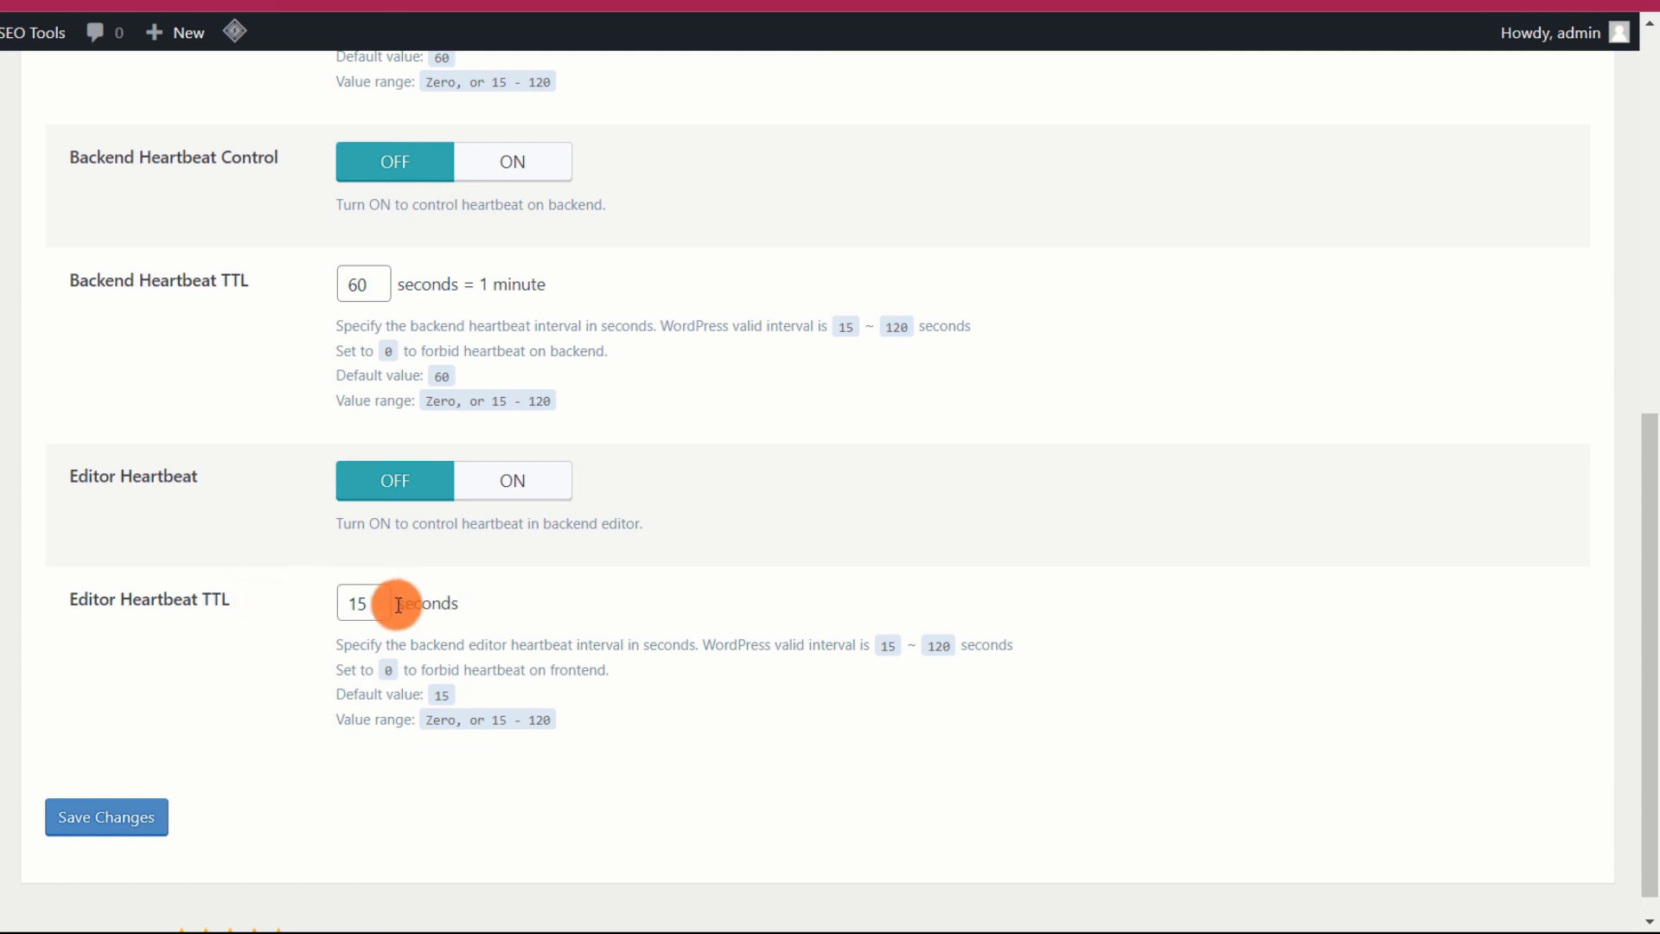
left_click(366, 615)
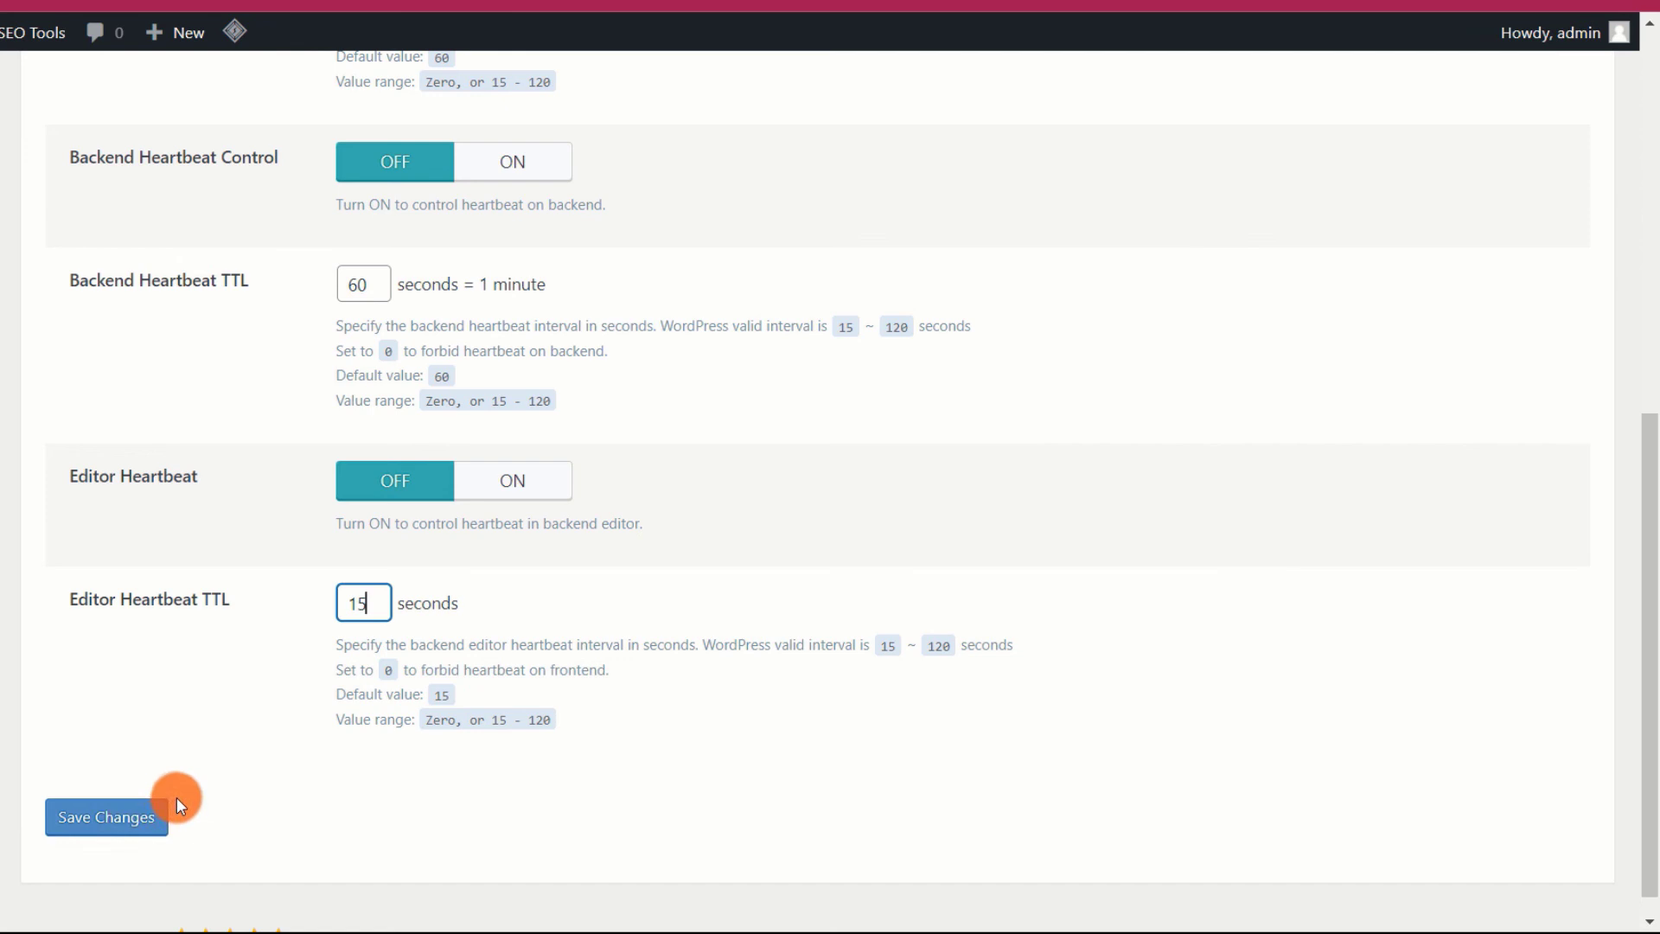
left_click(150, 816)
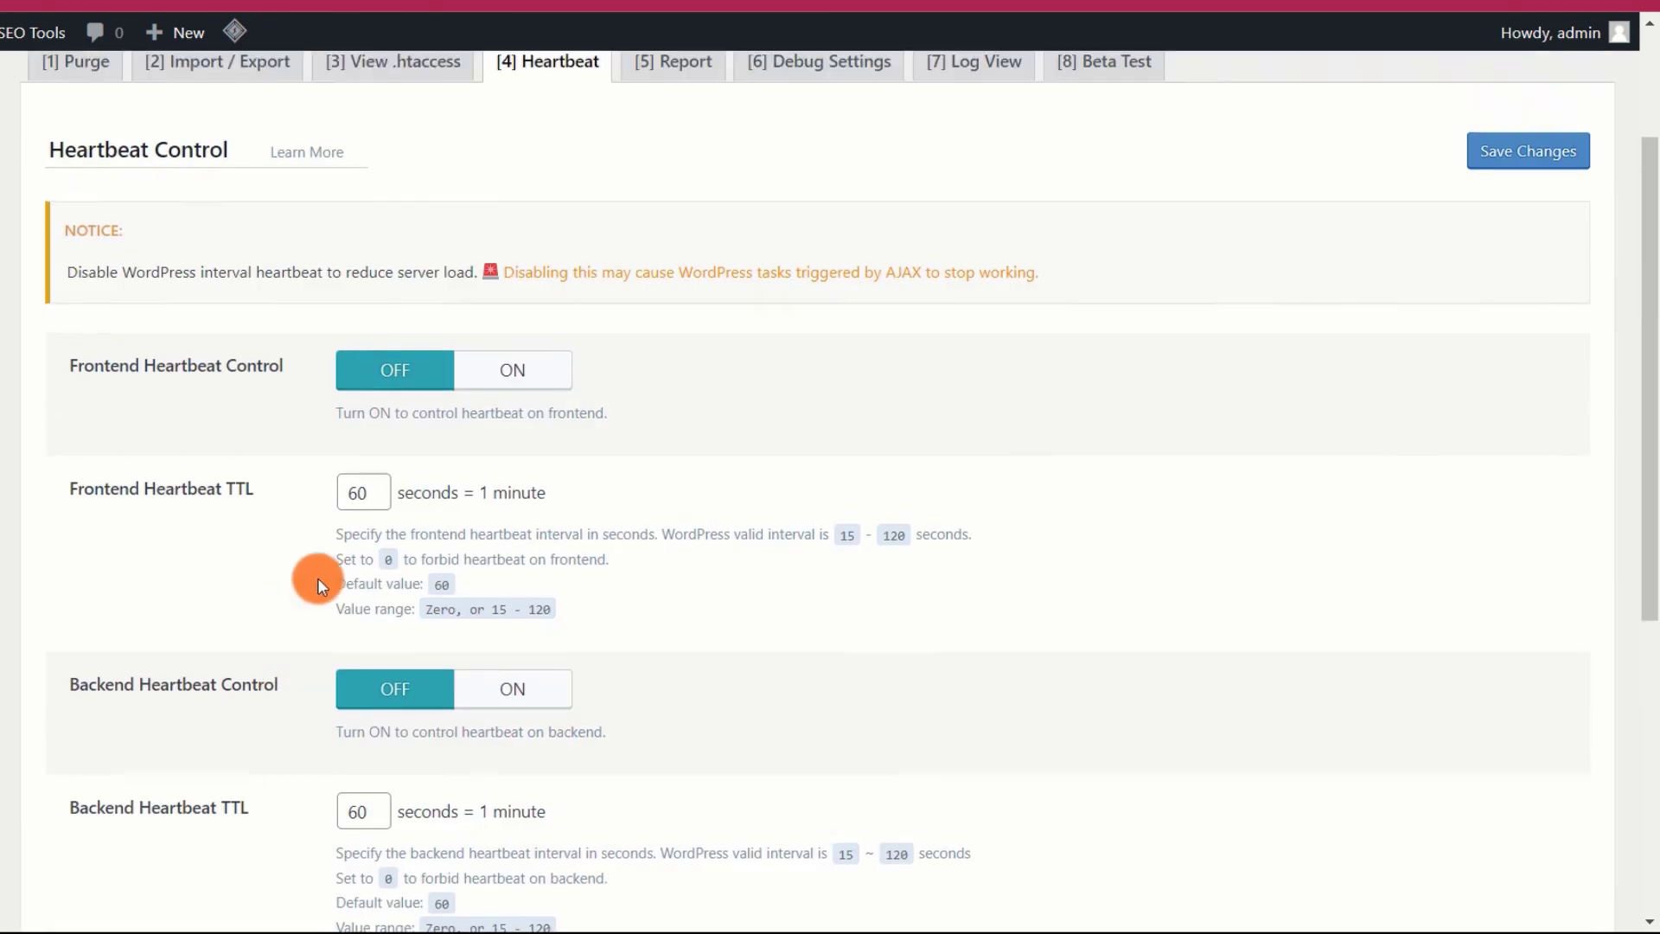
- Open the LiteSpeed Report in the Toolbox and look over its System Information, Passwordless Link and Notes sections
left_click(674, 263)
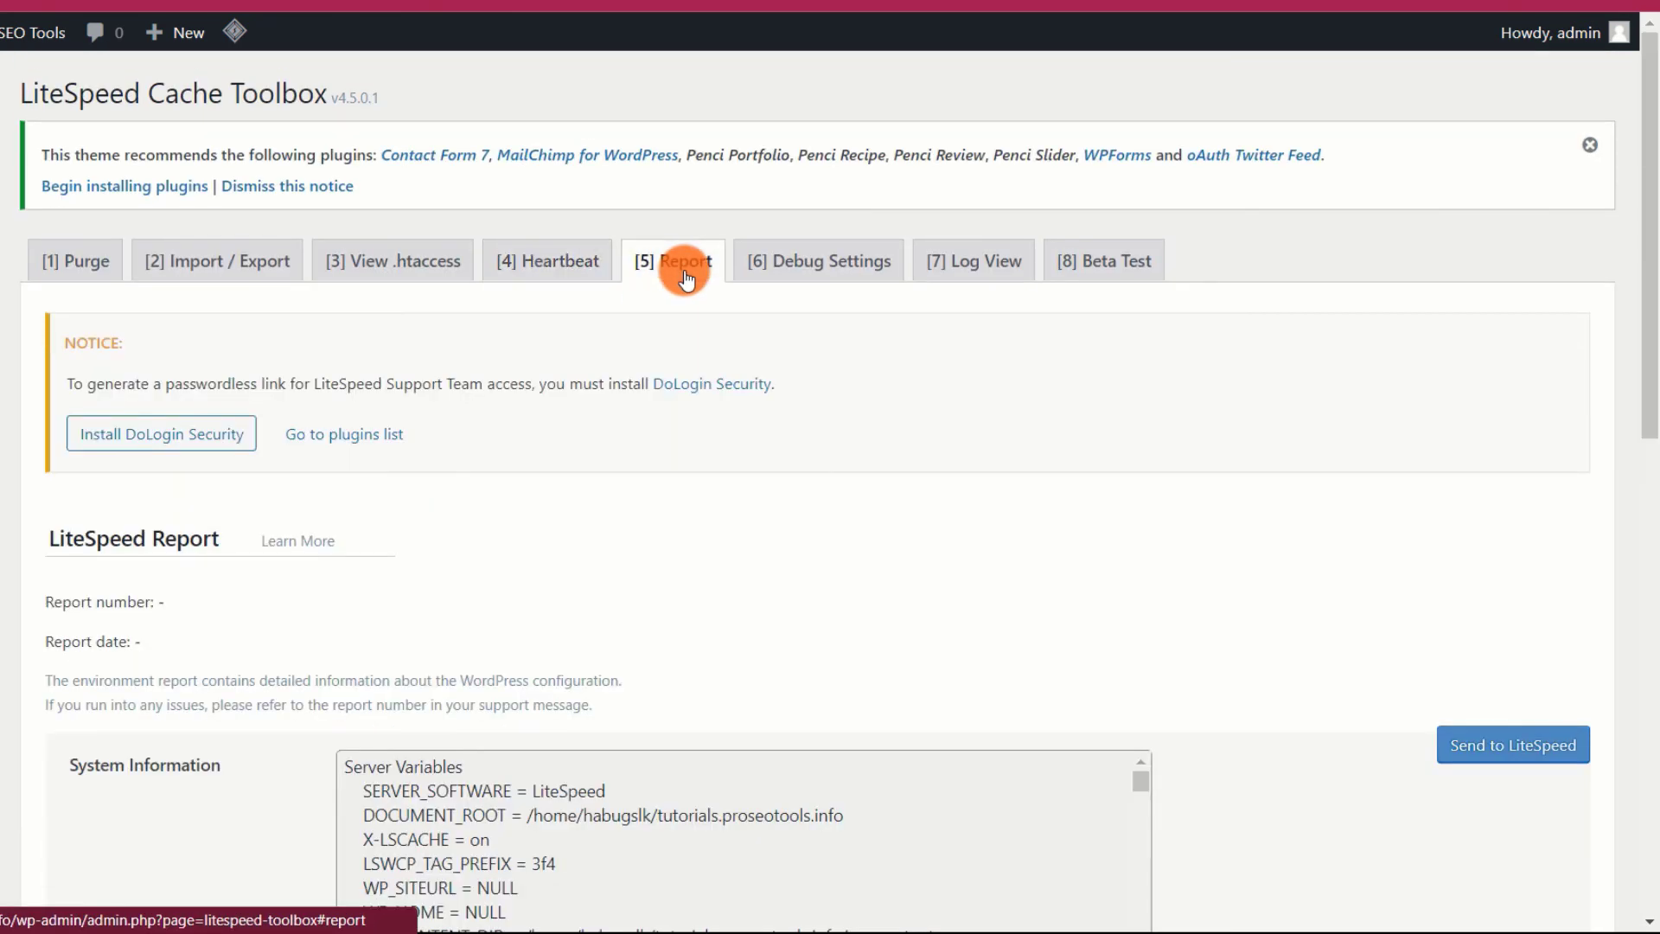
scroll(500, 491, "down", 1)
scroll(484, 482, "down", 2)
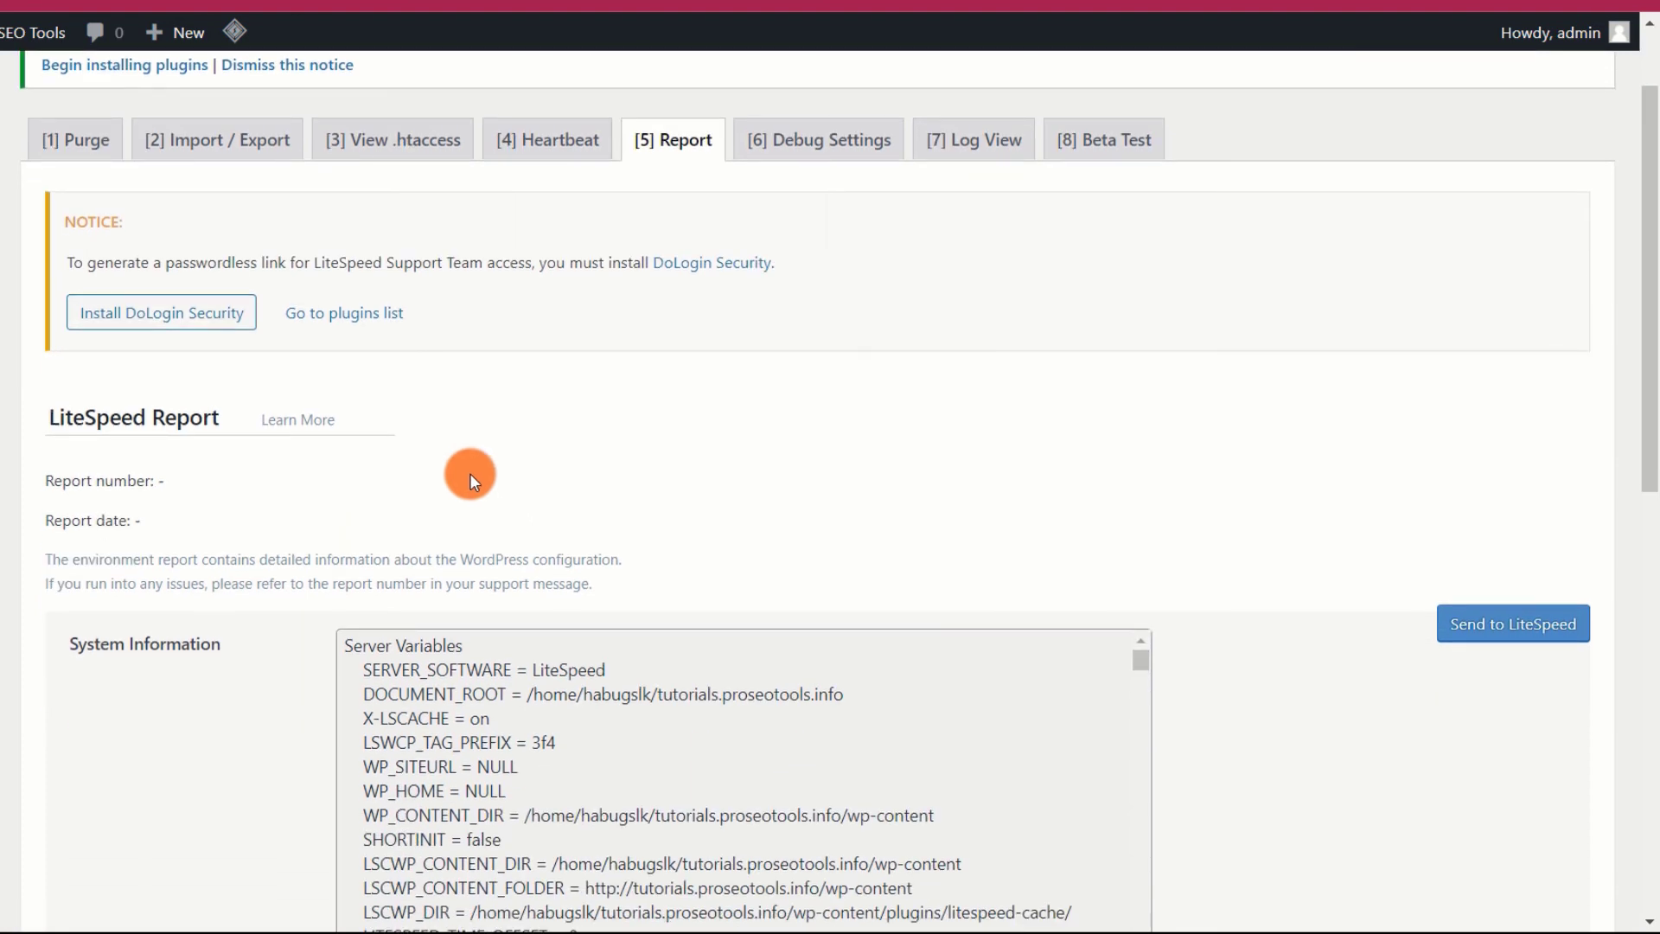
scroll(470, 474, "down", 3)
scroll(345, 470, "up", 3)
scroll(312, 510, "down", 5)
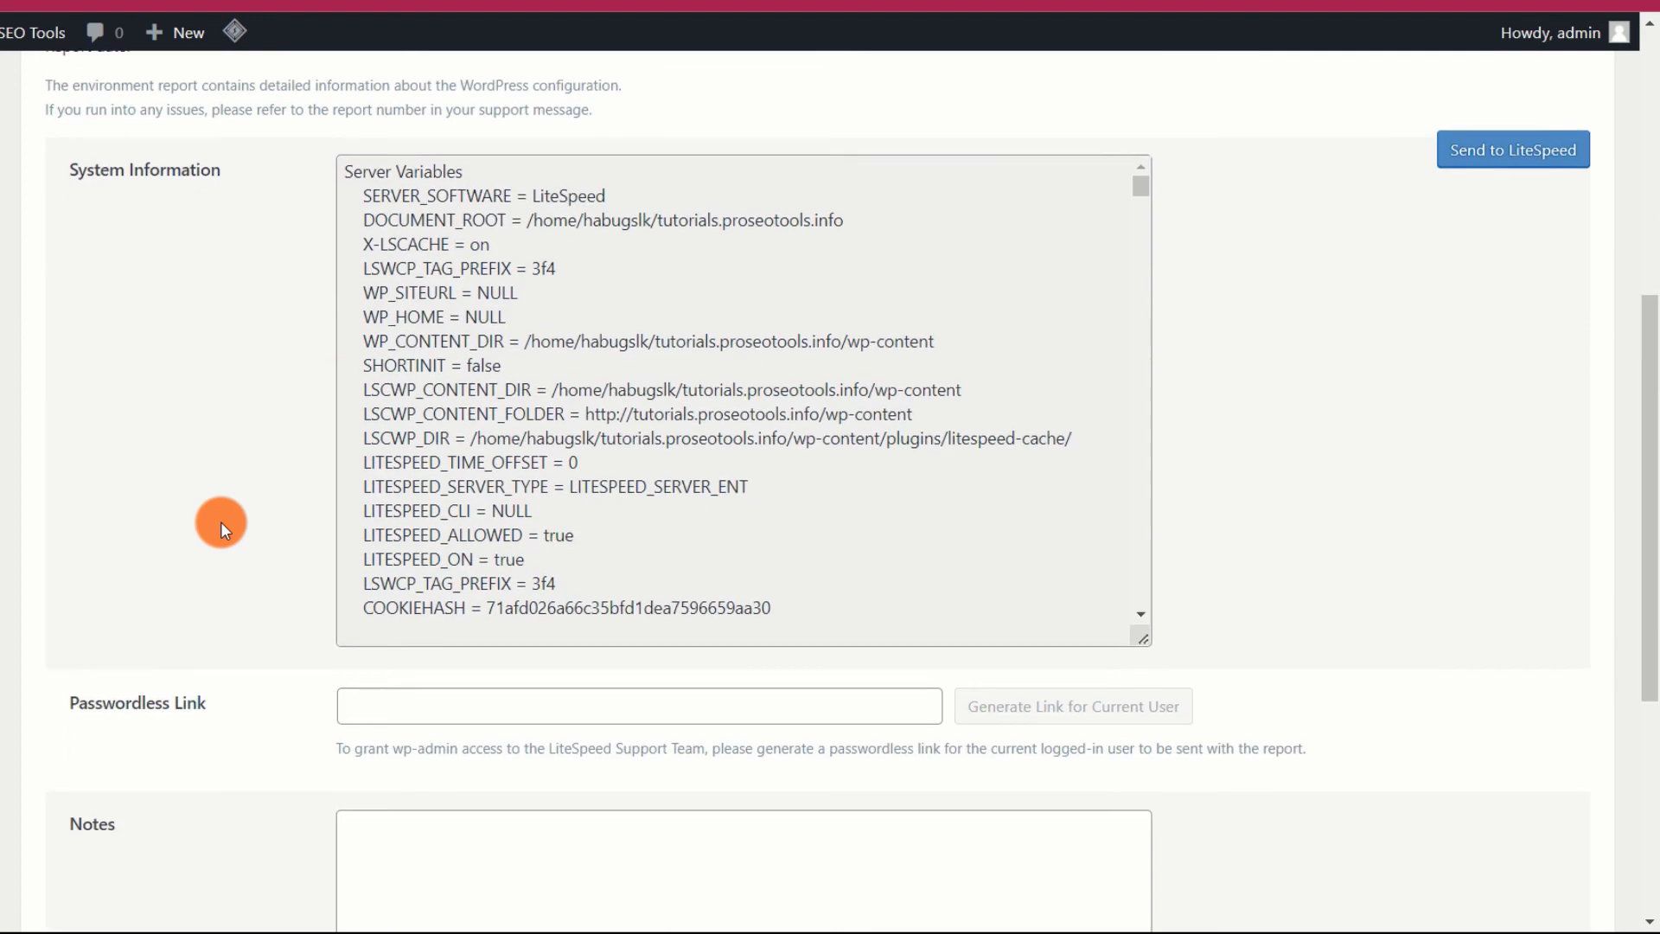
- Look over the LiteSpeed Report page, from the DoLogin Security notice through the System Information box
scroll(221, 523, "down", 4)
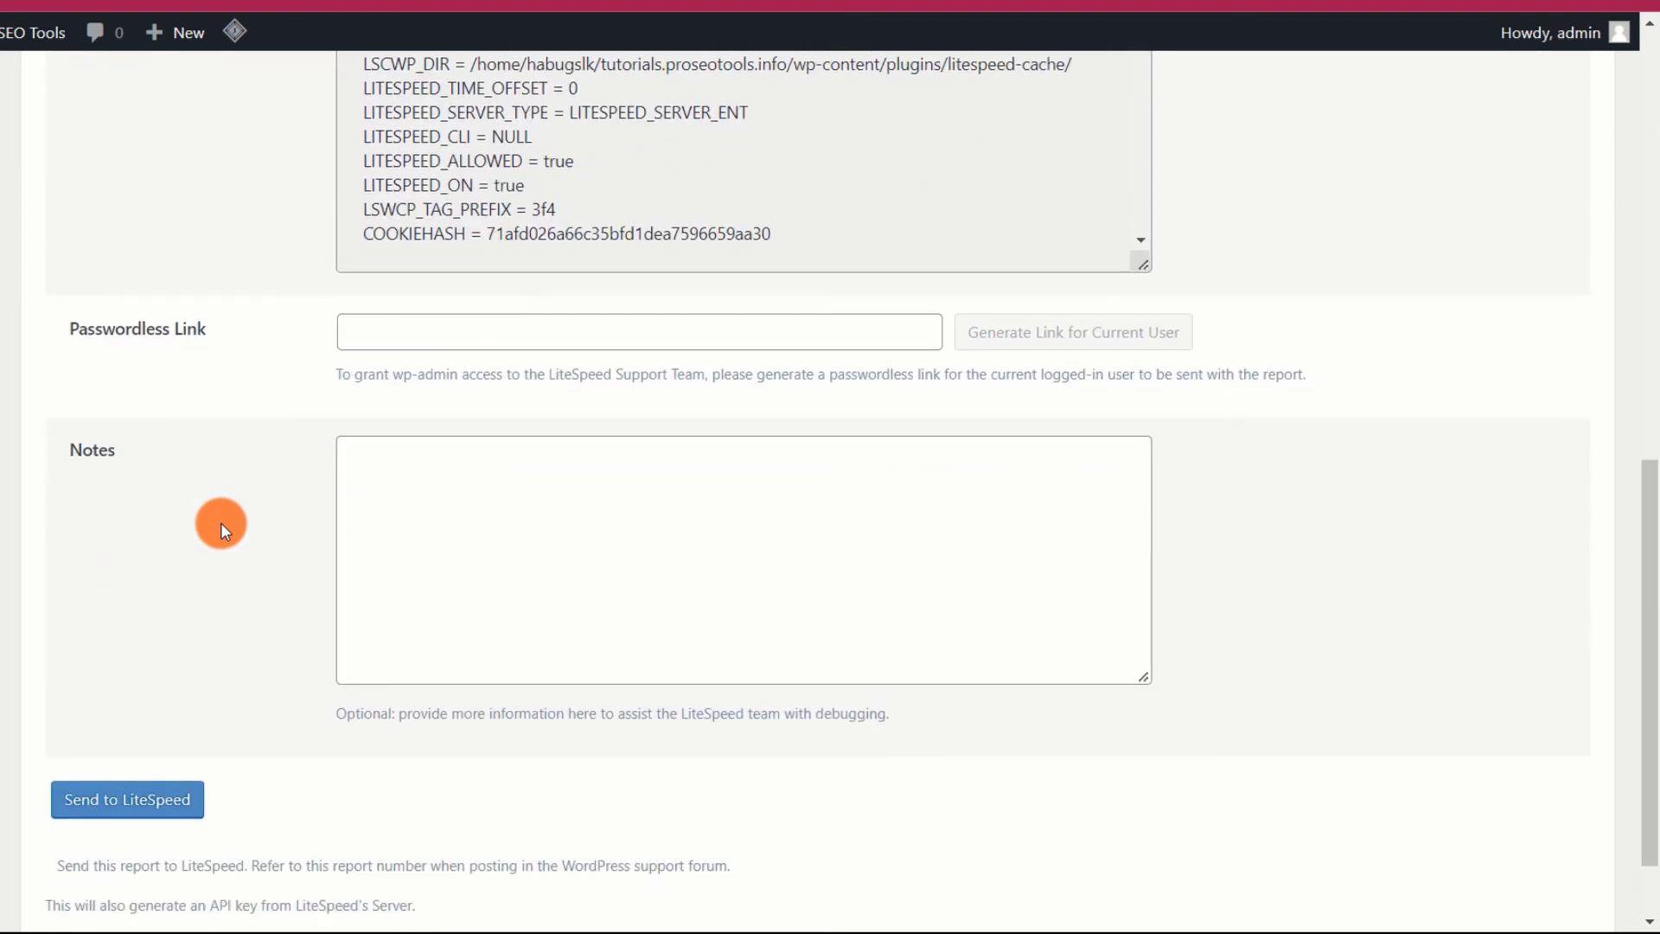
scroll(220, 522, "up", 3)
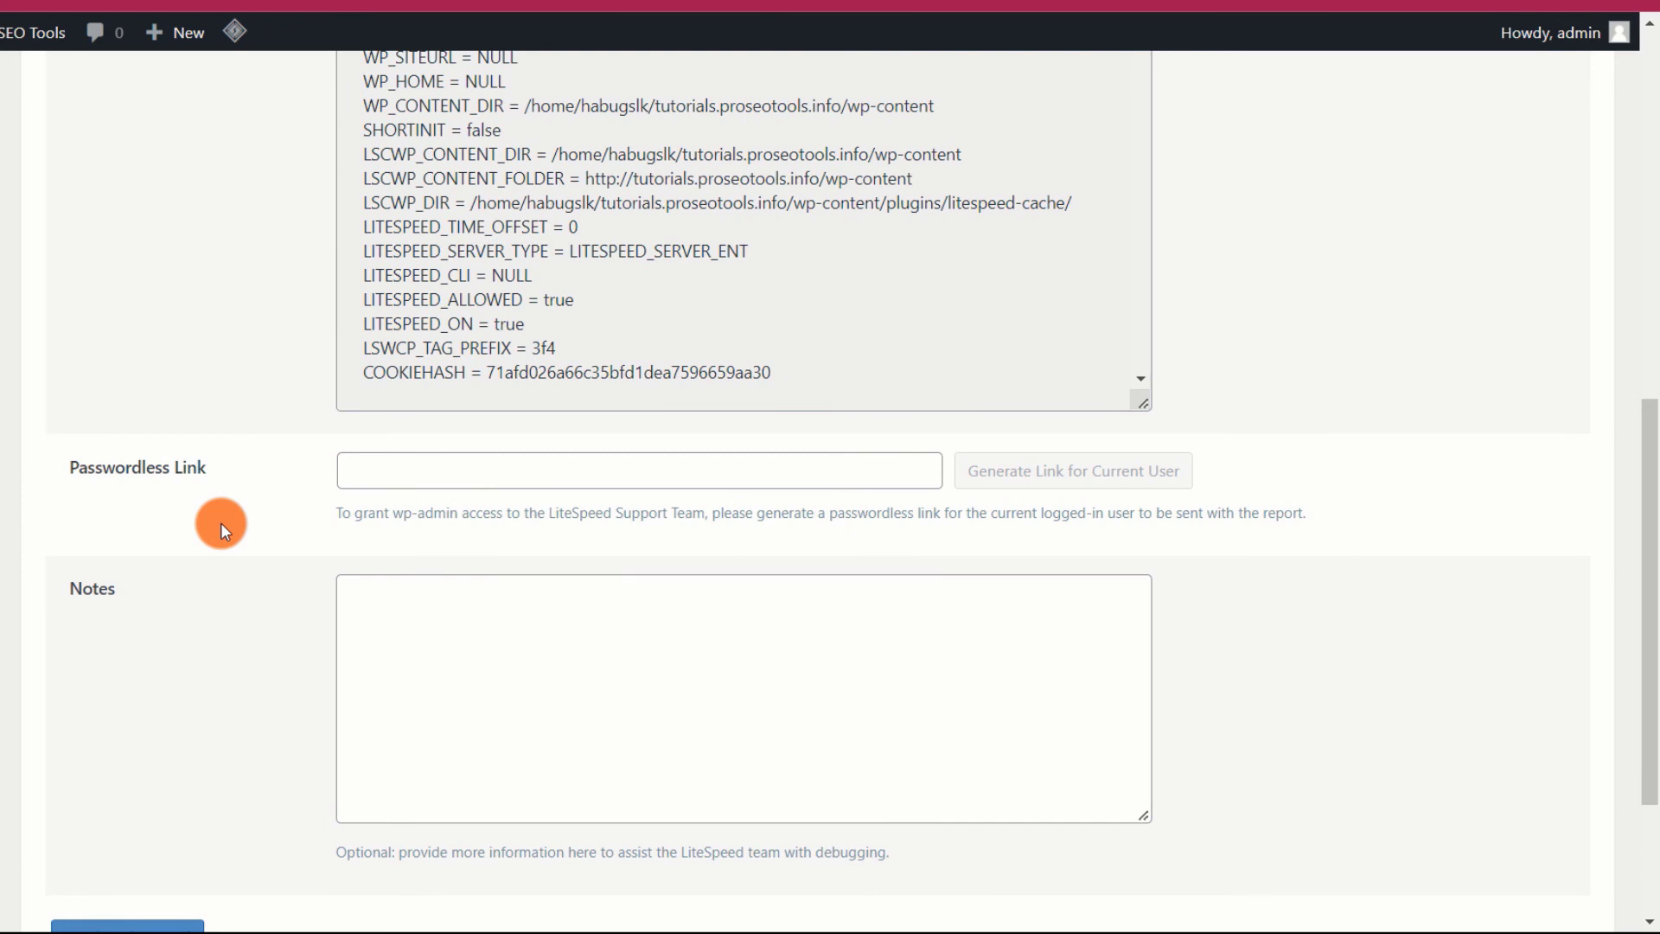
scroll(221, 522, "up", 4)
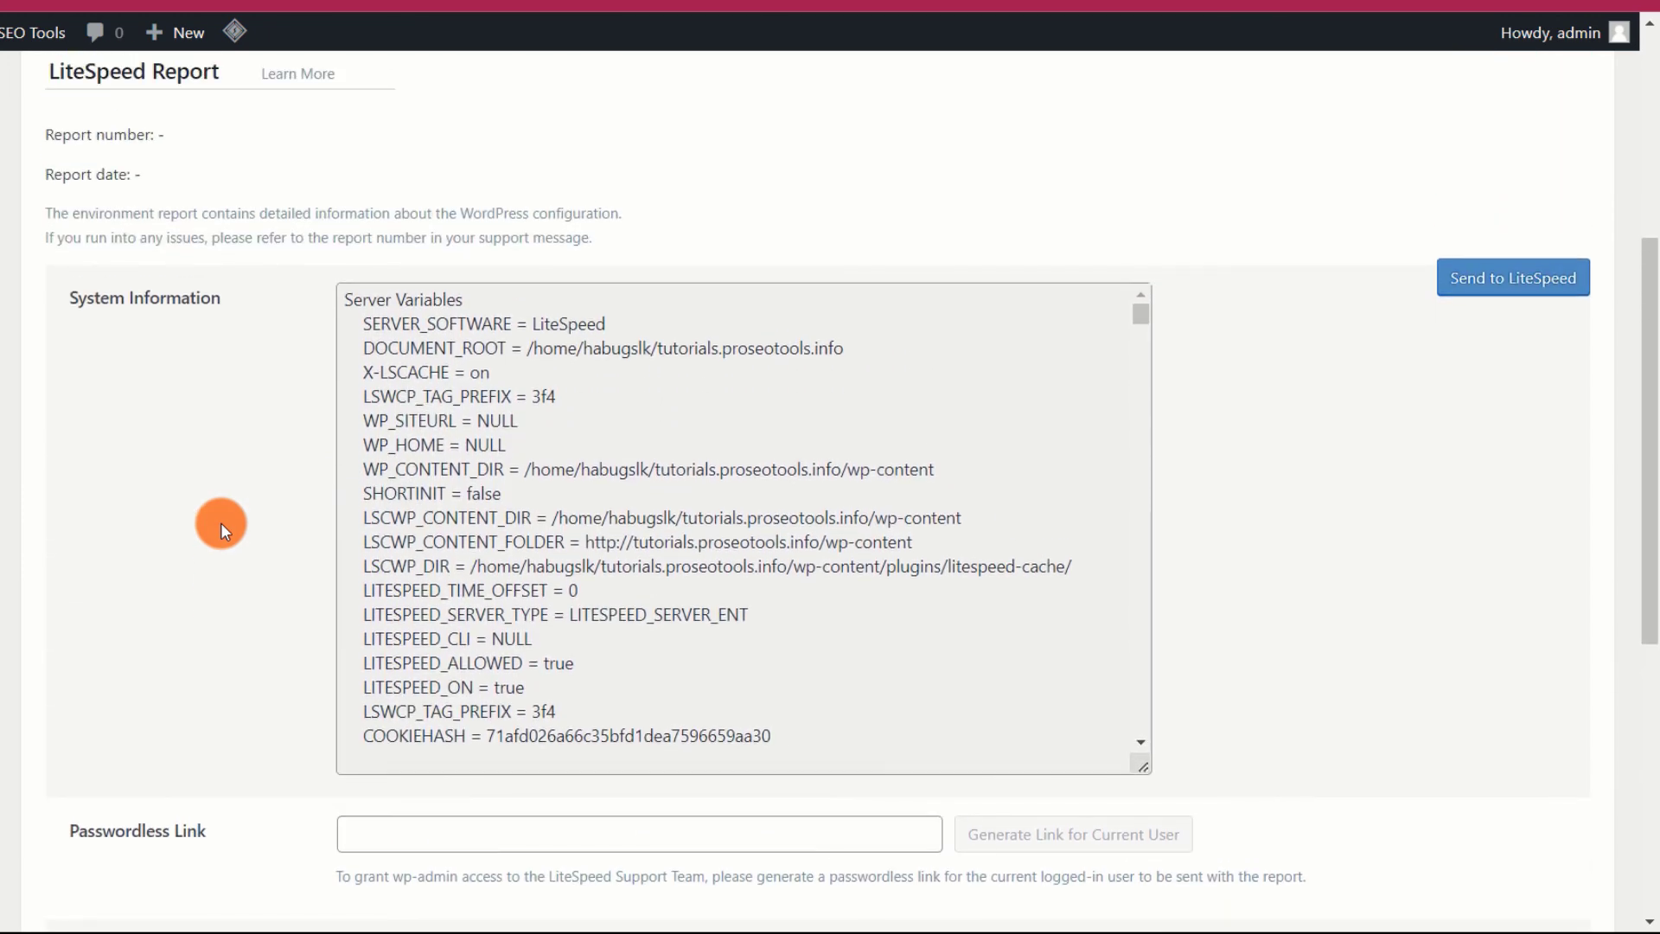
scroll(220, 522, "up", 3)
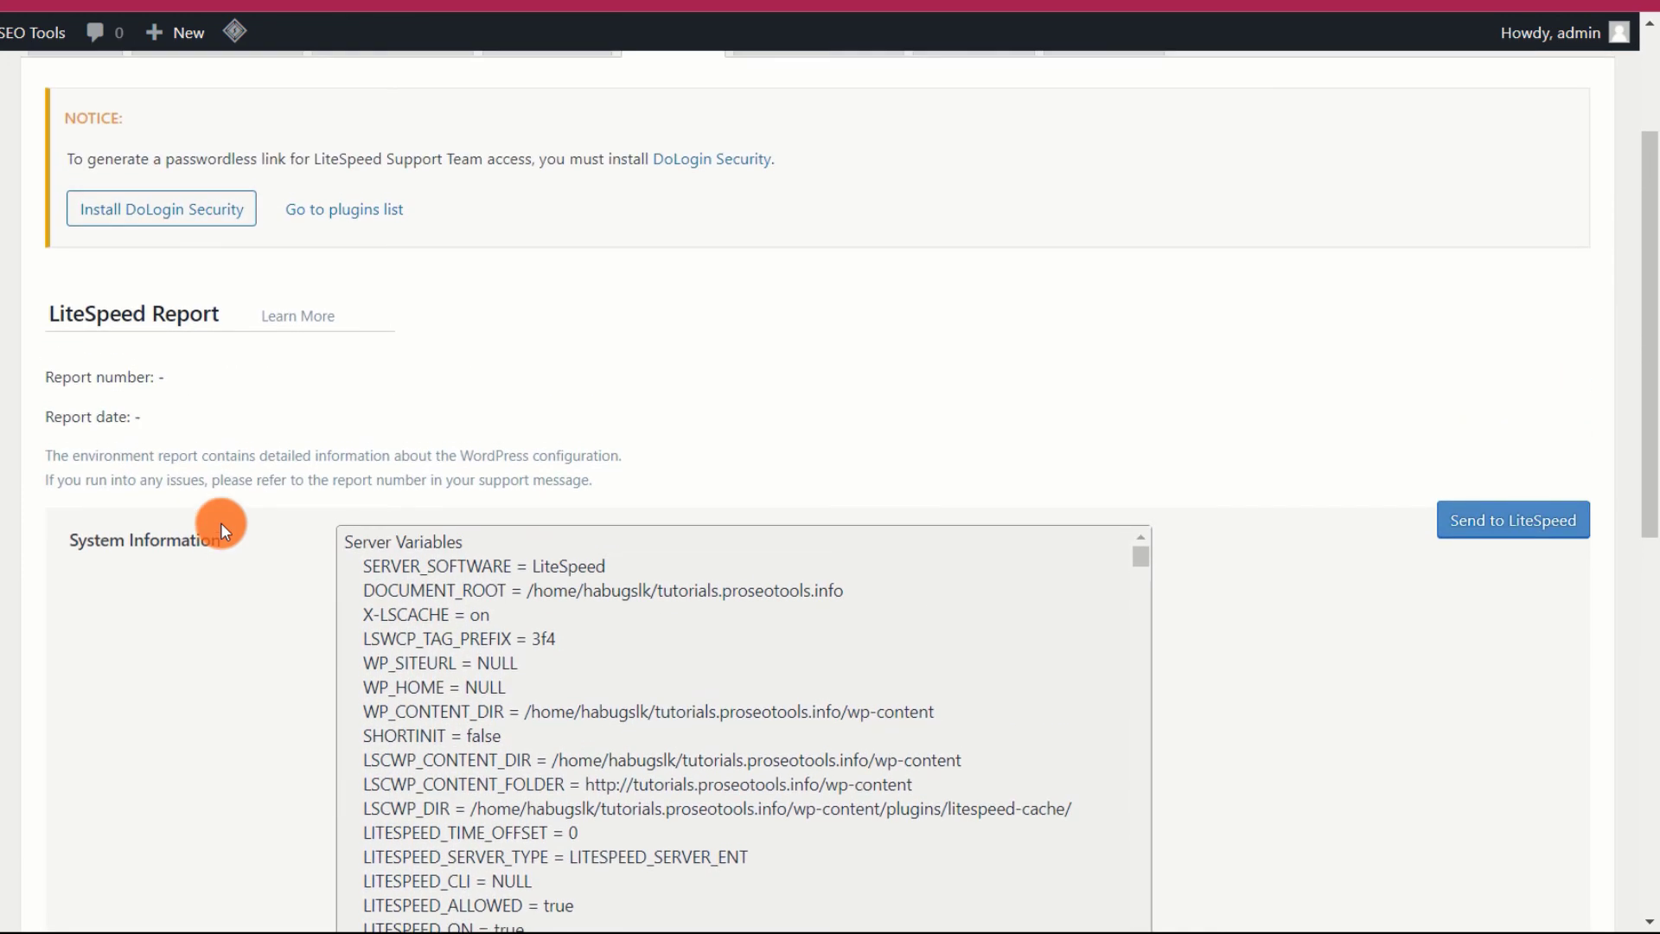
scroll(220, 522, "up", 2)
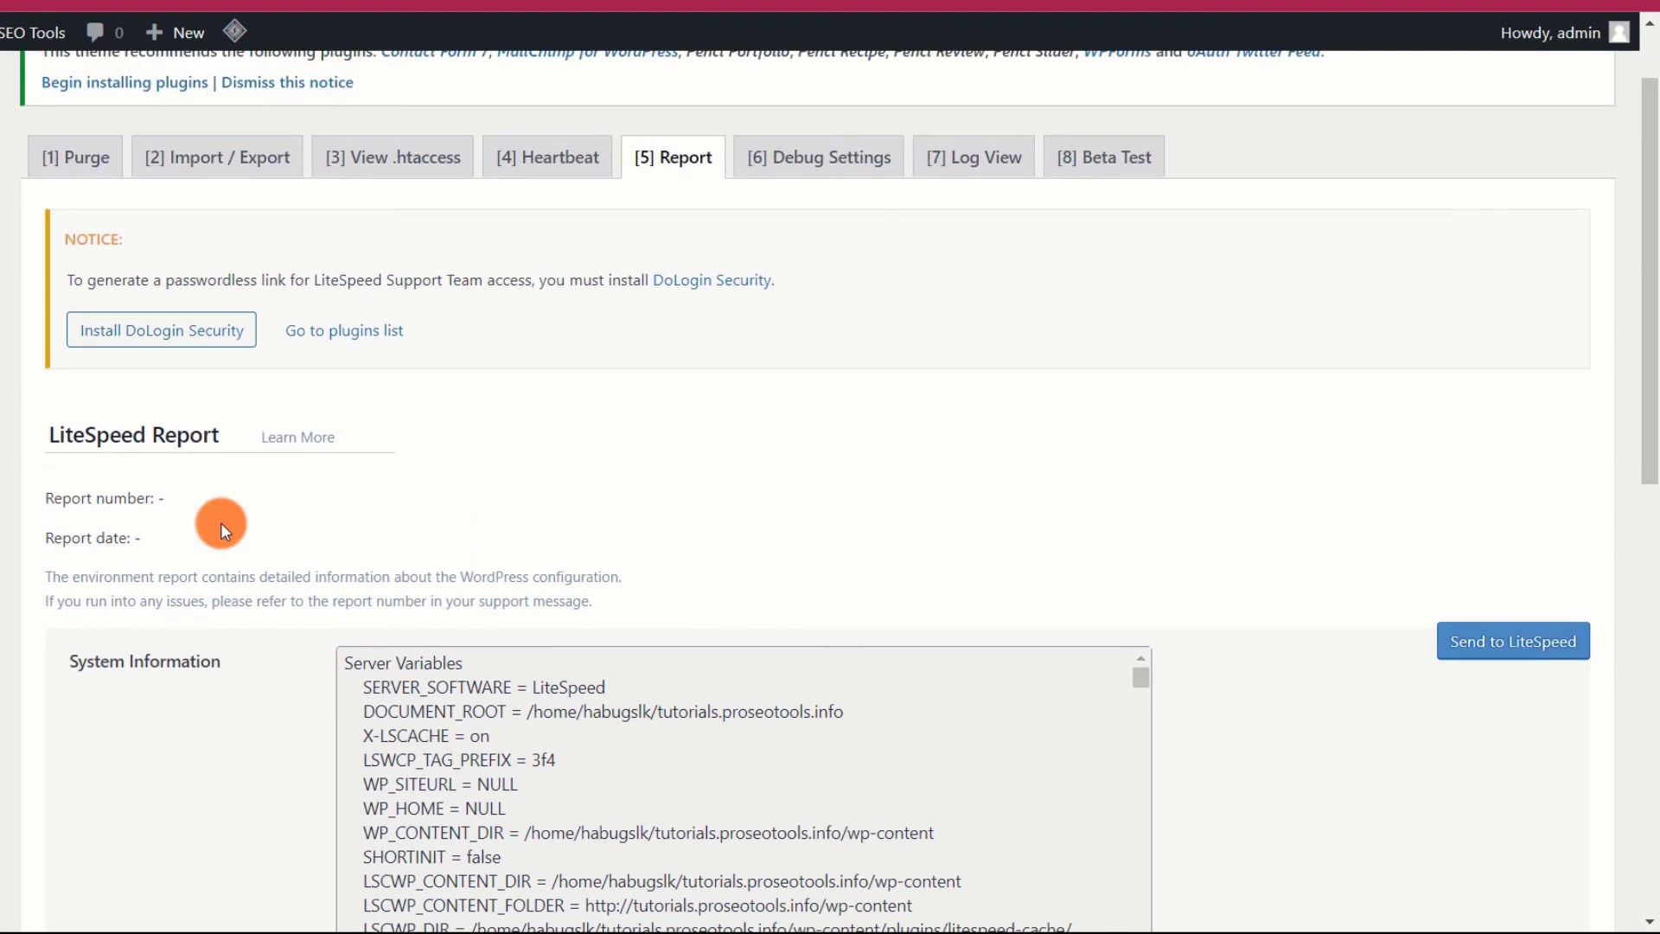
scroll(220, 522, "down", 7)
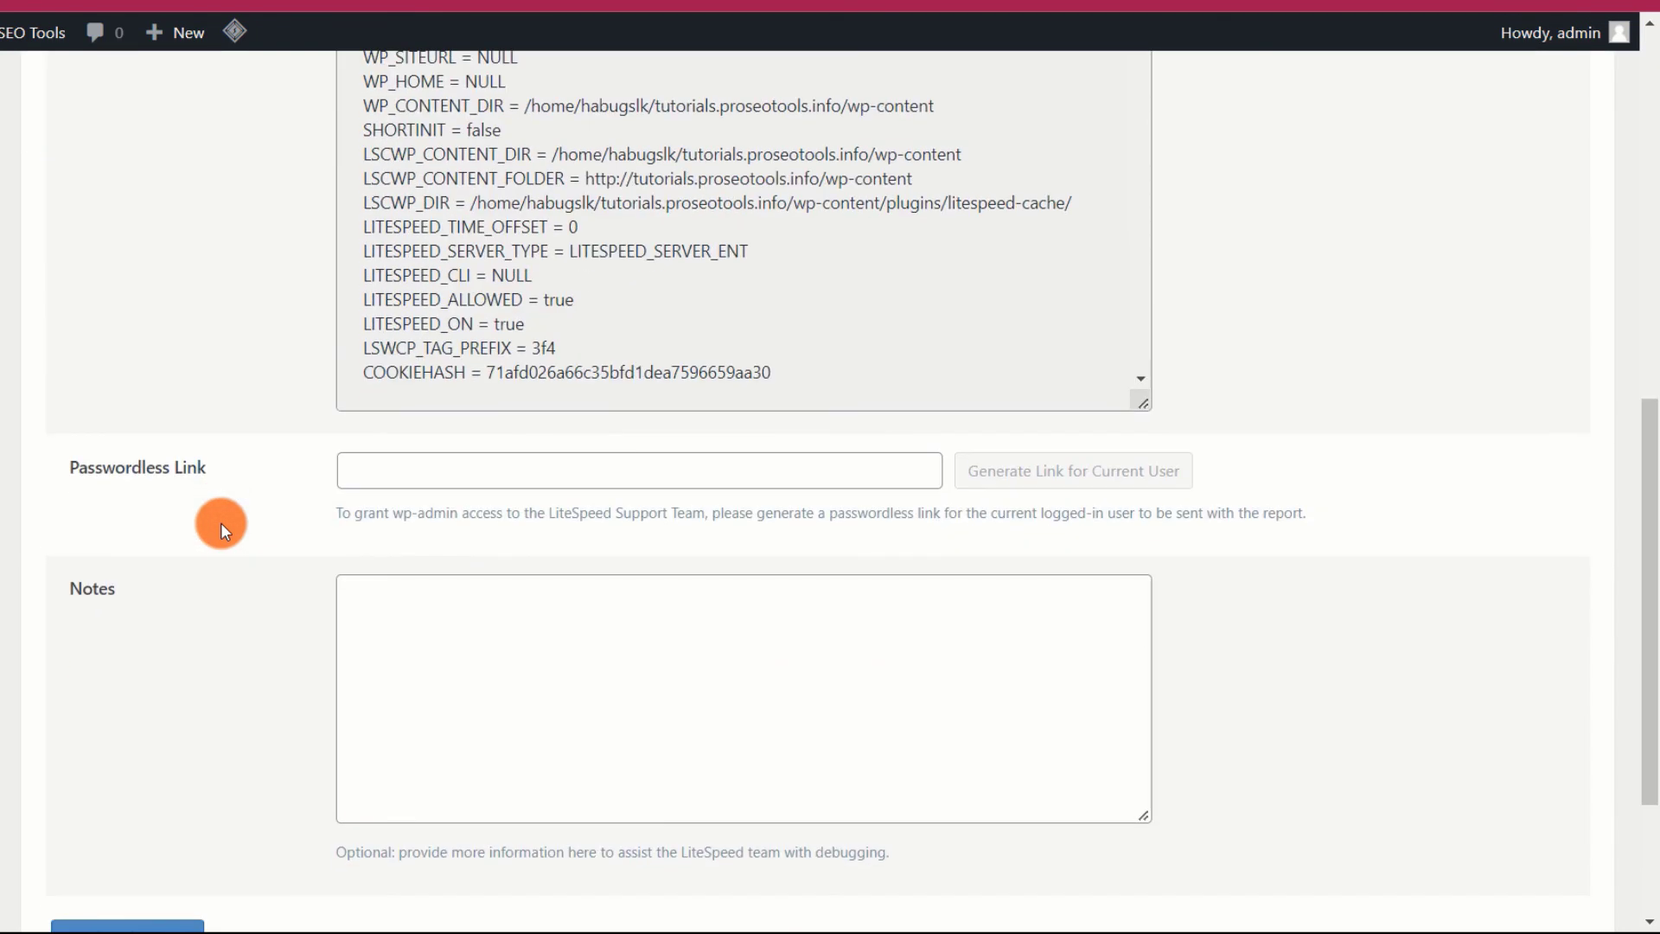
- Examine the Passwordless Link and Notes fields of the LiteSpeed Report
left_click(348, 469)
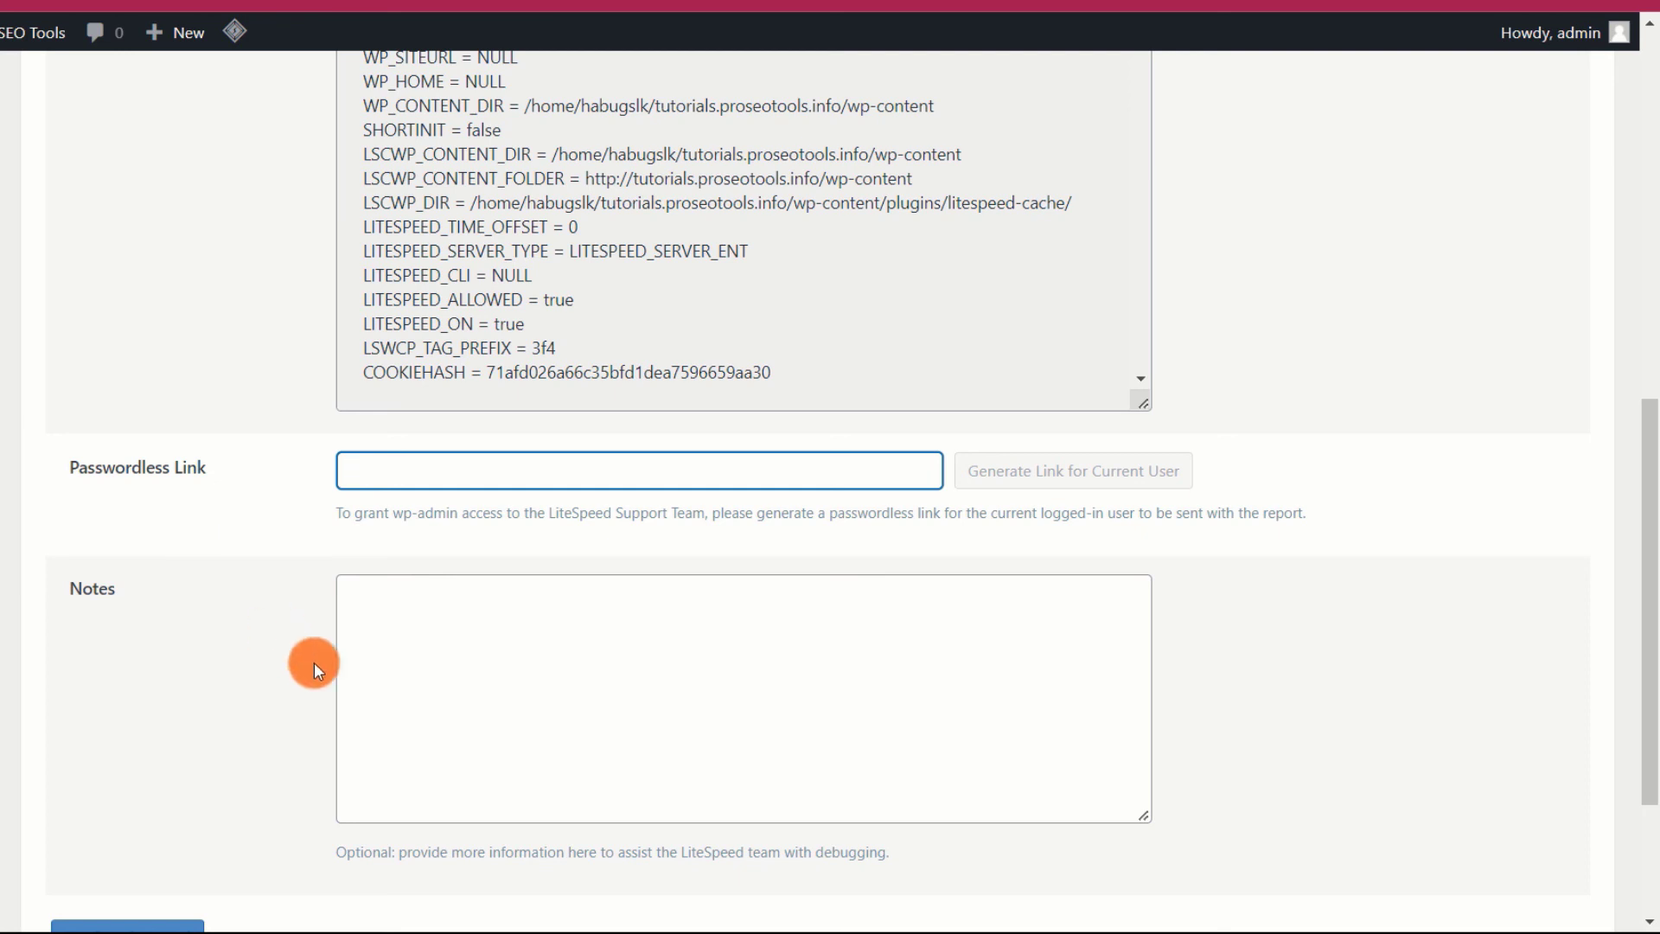
left_click(514, 636)
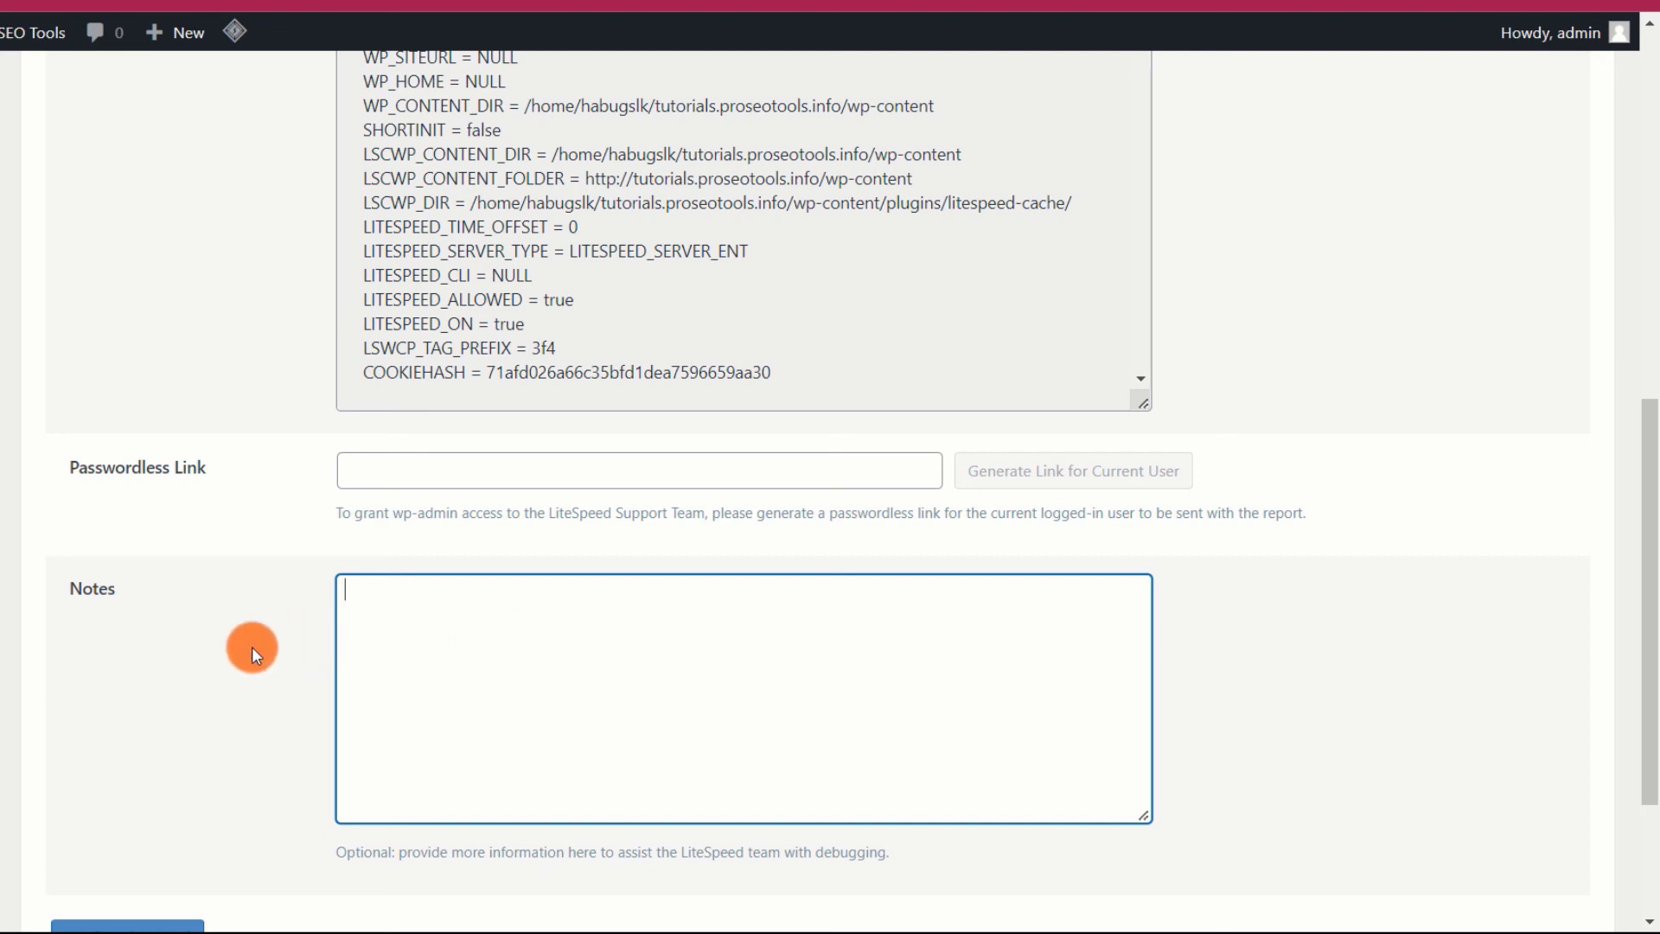
scroll(251, 650, "up", 3)
scroll(251, 646, "up", 3)
scroll(251, 647, "down", 8)
scroll(252, 647, "up", 9)
scroll(251, 647, "up", 3)
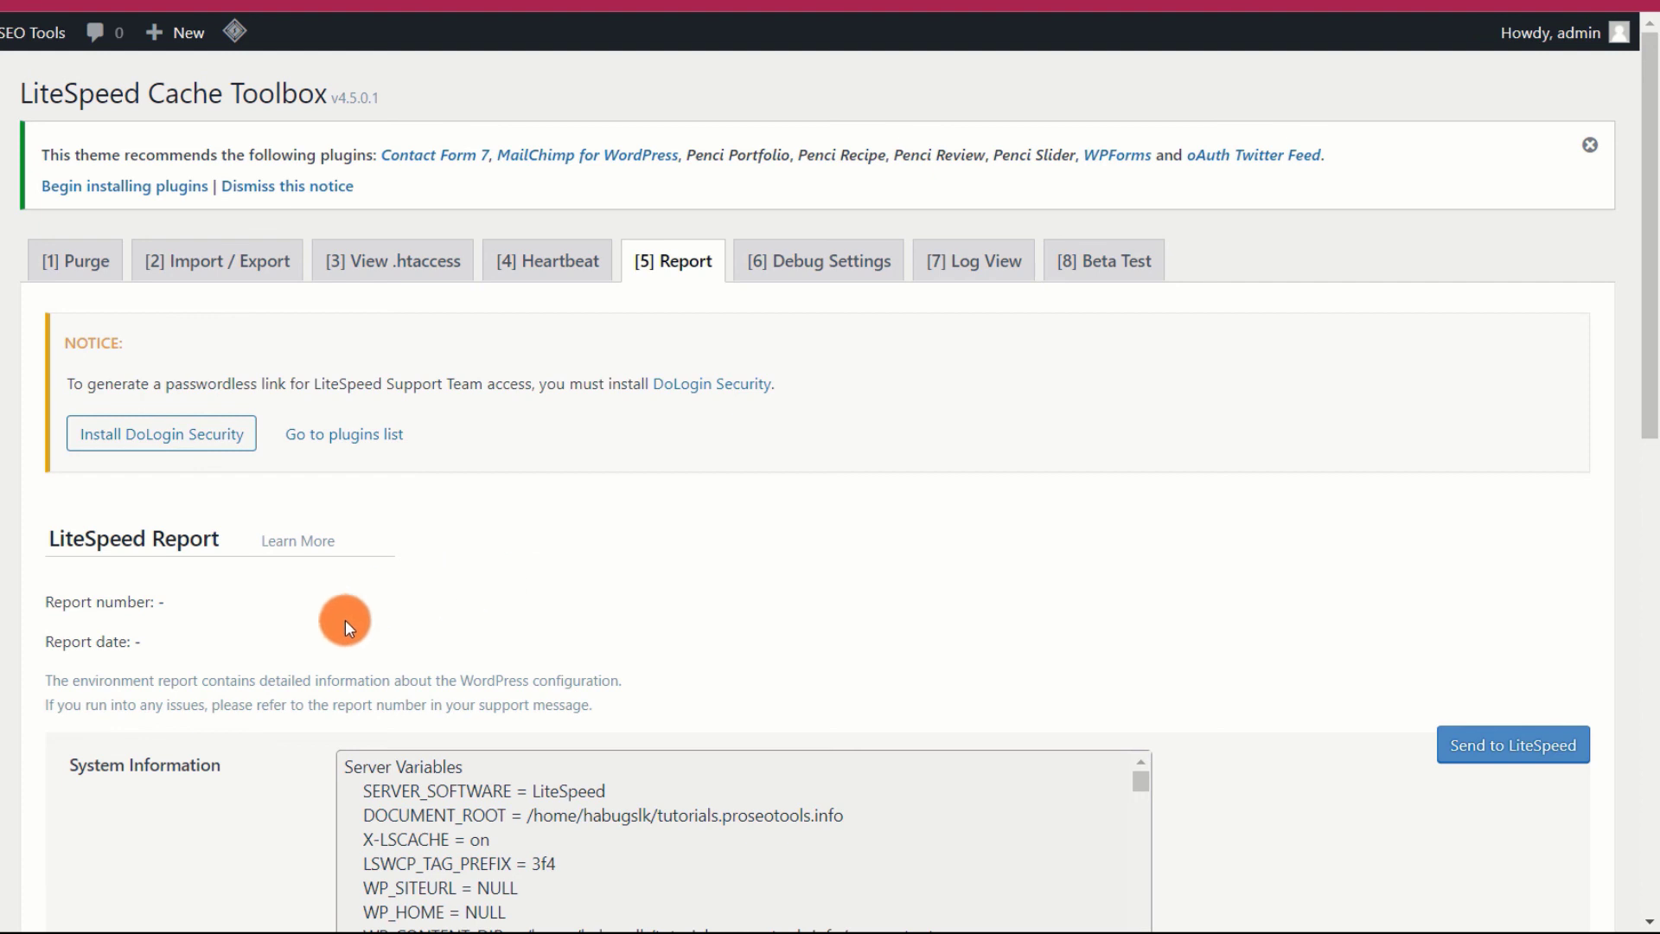
- Open the Toolbox's Debug Settings and look through the options from Disable All Features to Debug URI Excludes
scroll(249, 657, "down", 8)
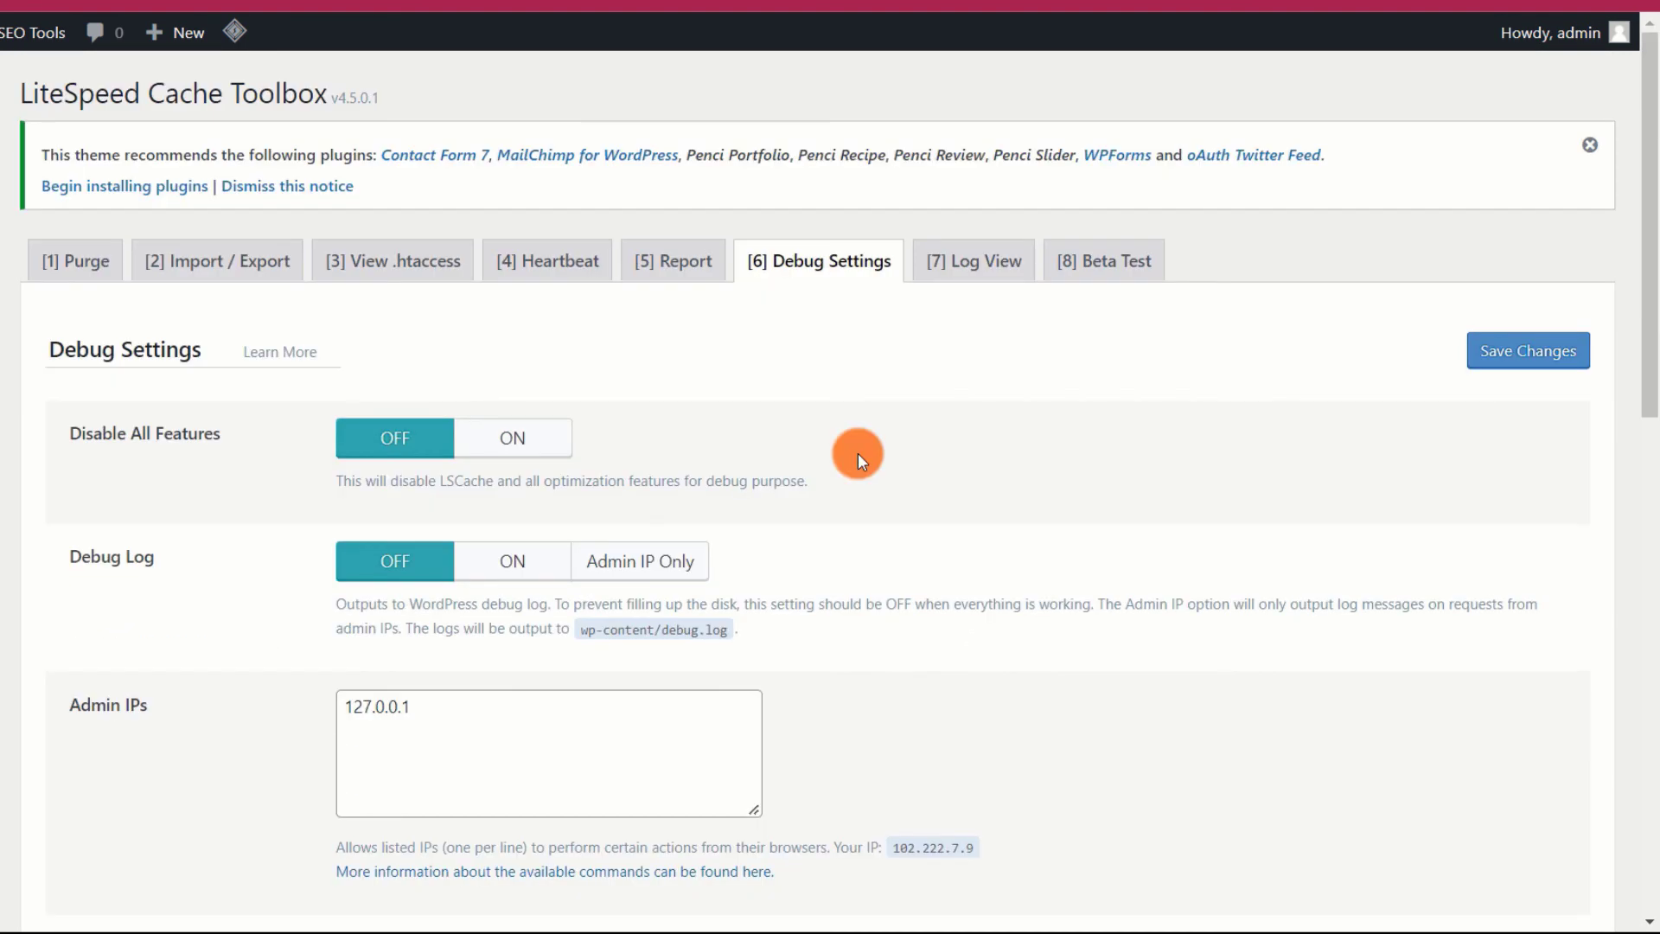
scroll(858, 453, "down", 10)
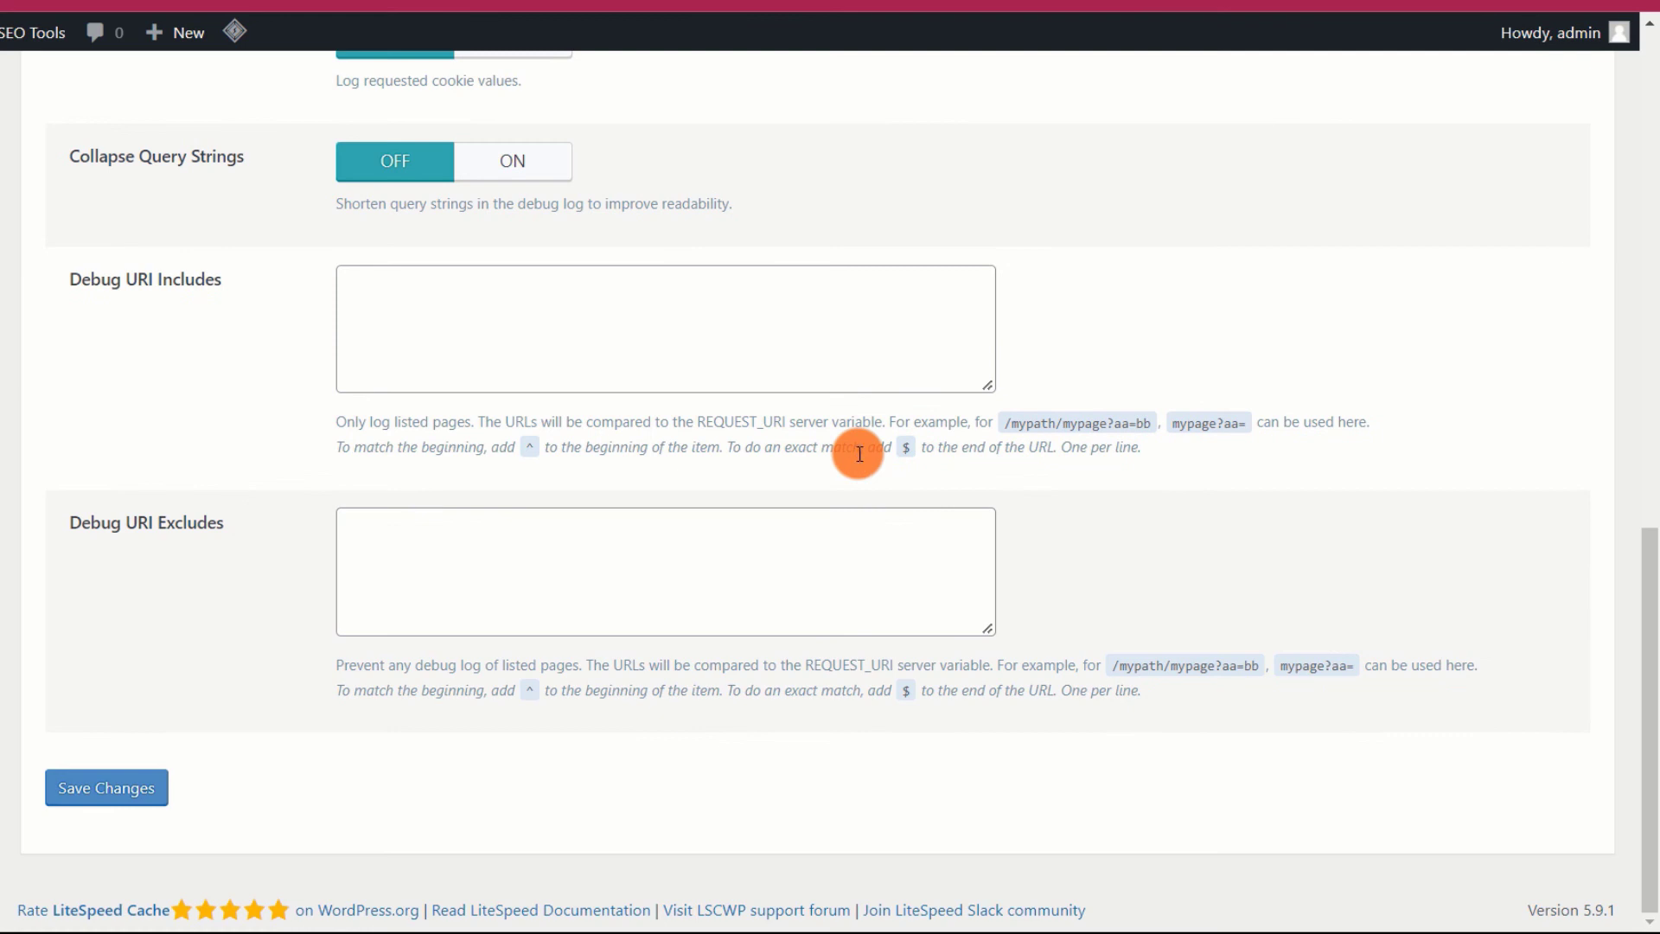
scroll(859, 453, "up", 9)
scroll(858, 453, "up", 3)
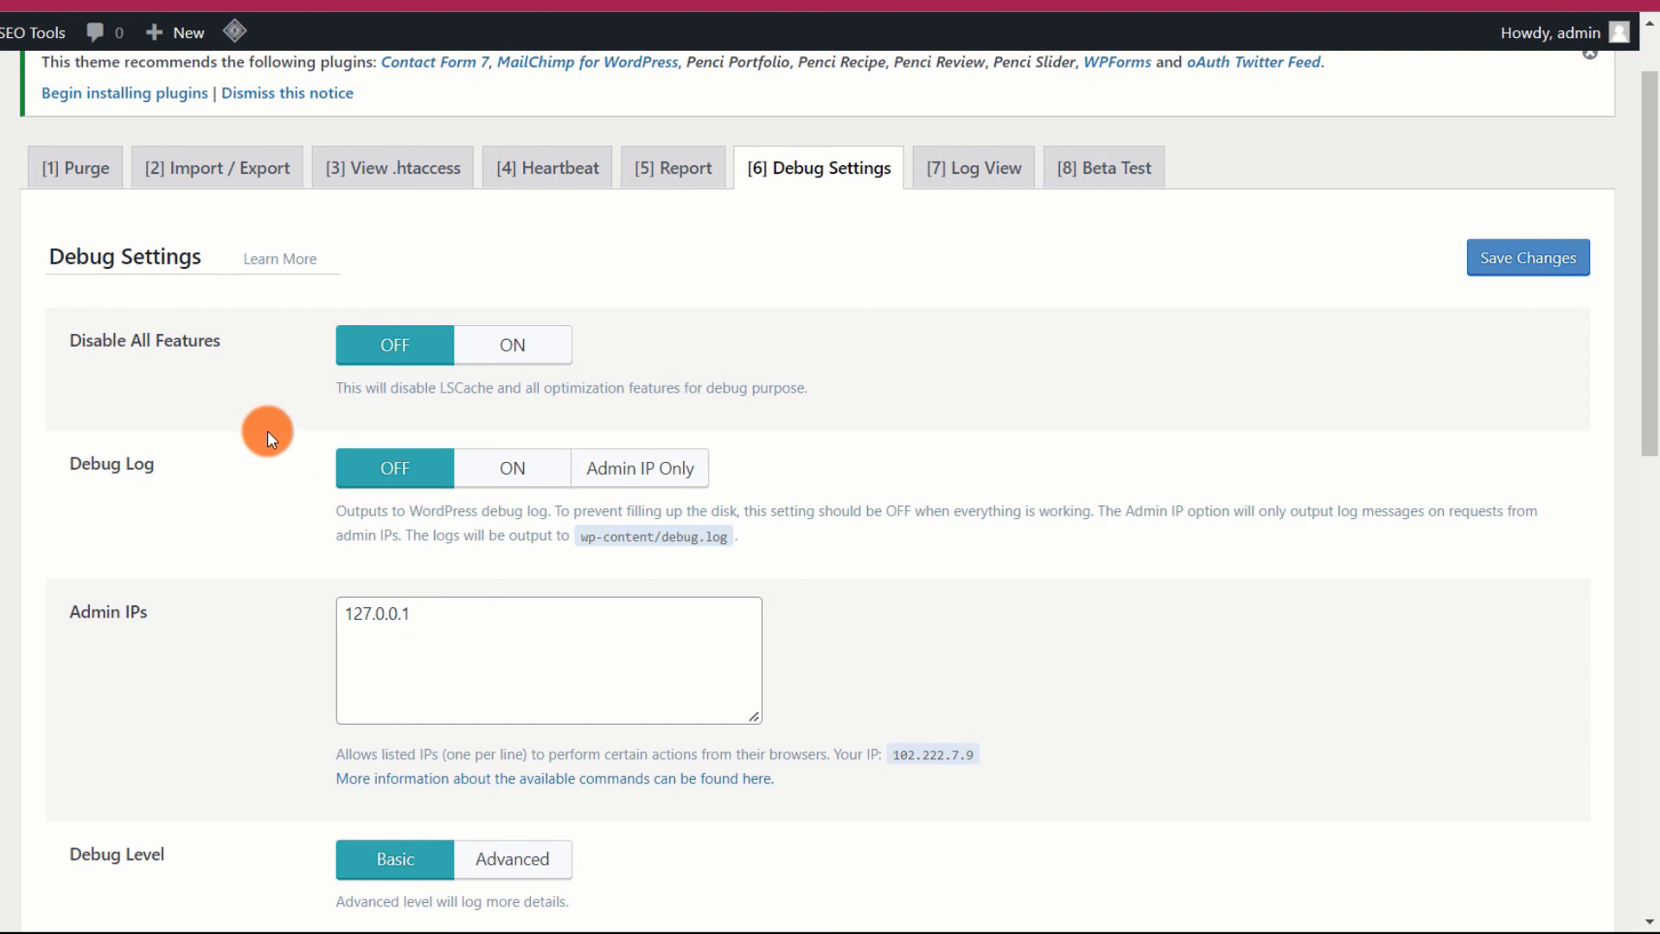
scroll(225, 429, "up", 1)
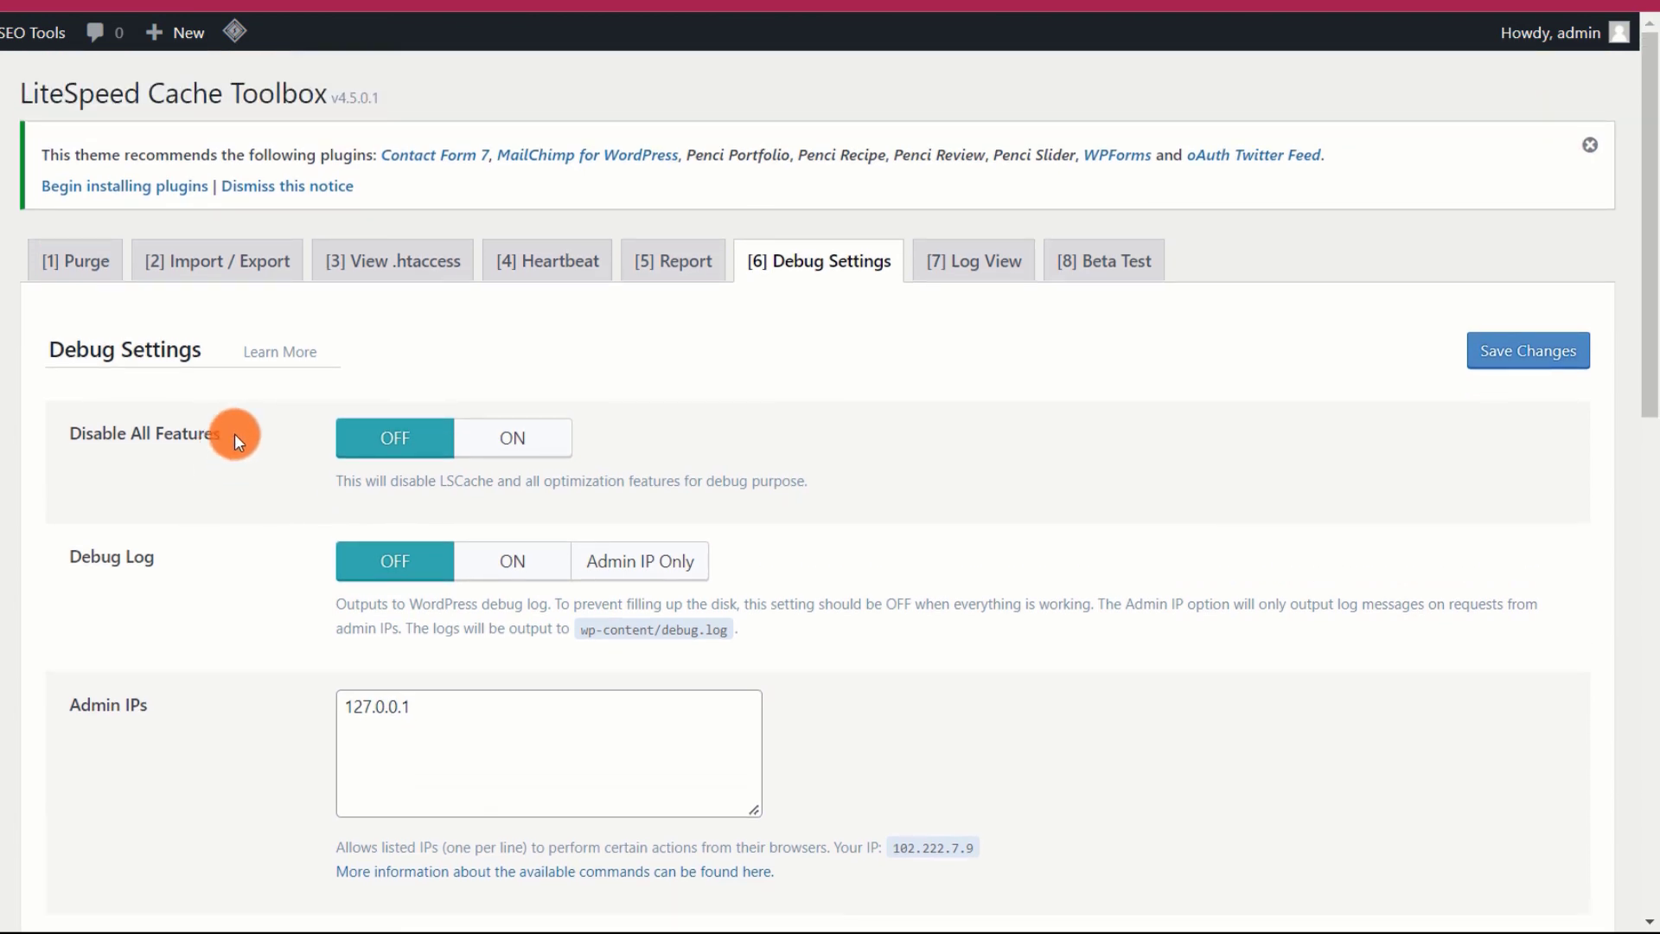
- Try Disable All Features set to ON and switch it back to OFF
left_click_drag(235, 433, 67, 433)
left_click(345, 440)
left_click(531, 437)
left_click(423, 441)
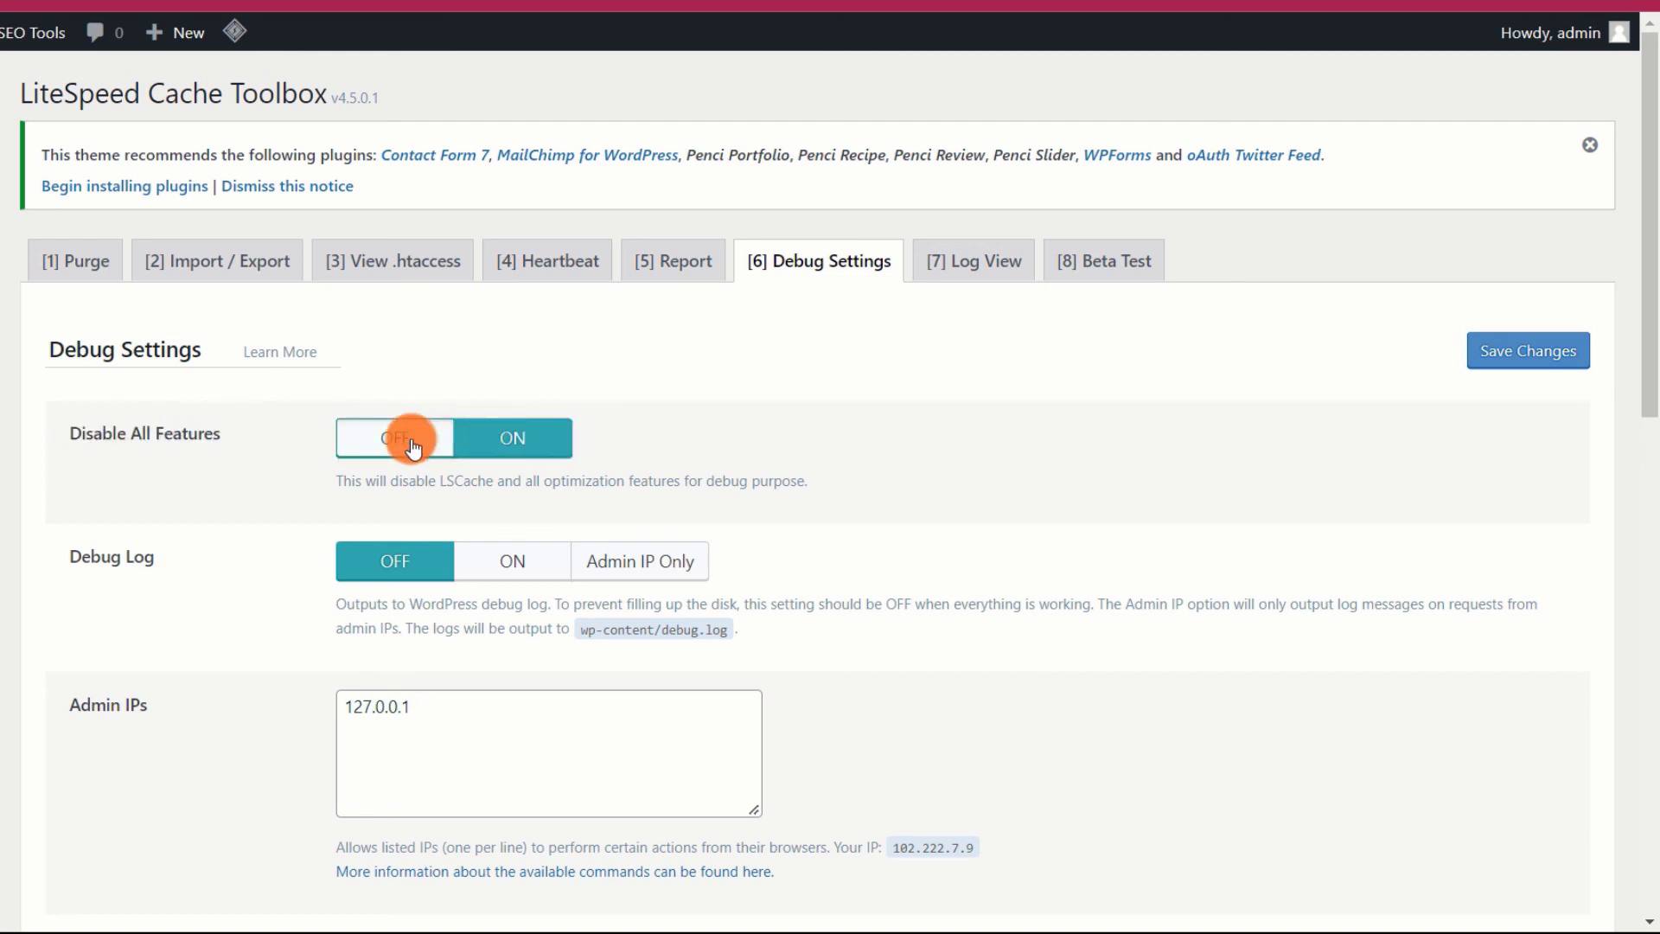
left_click(512, 450)
left_click(407, 438)
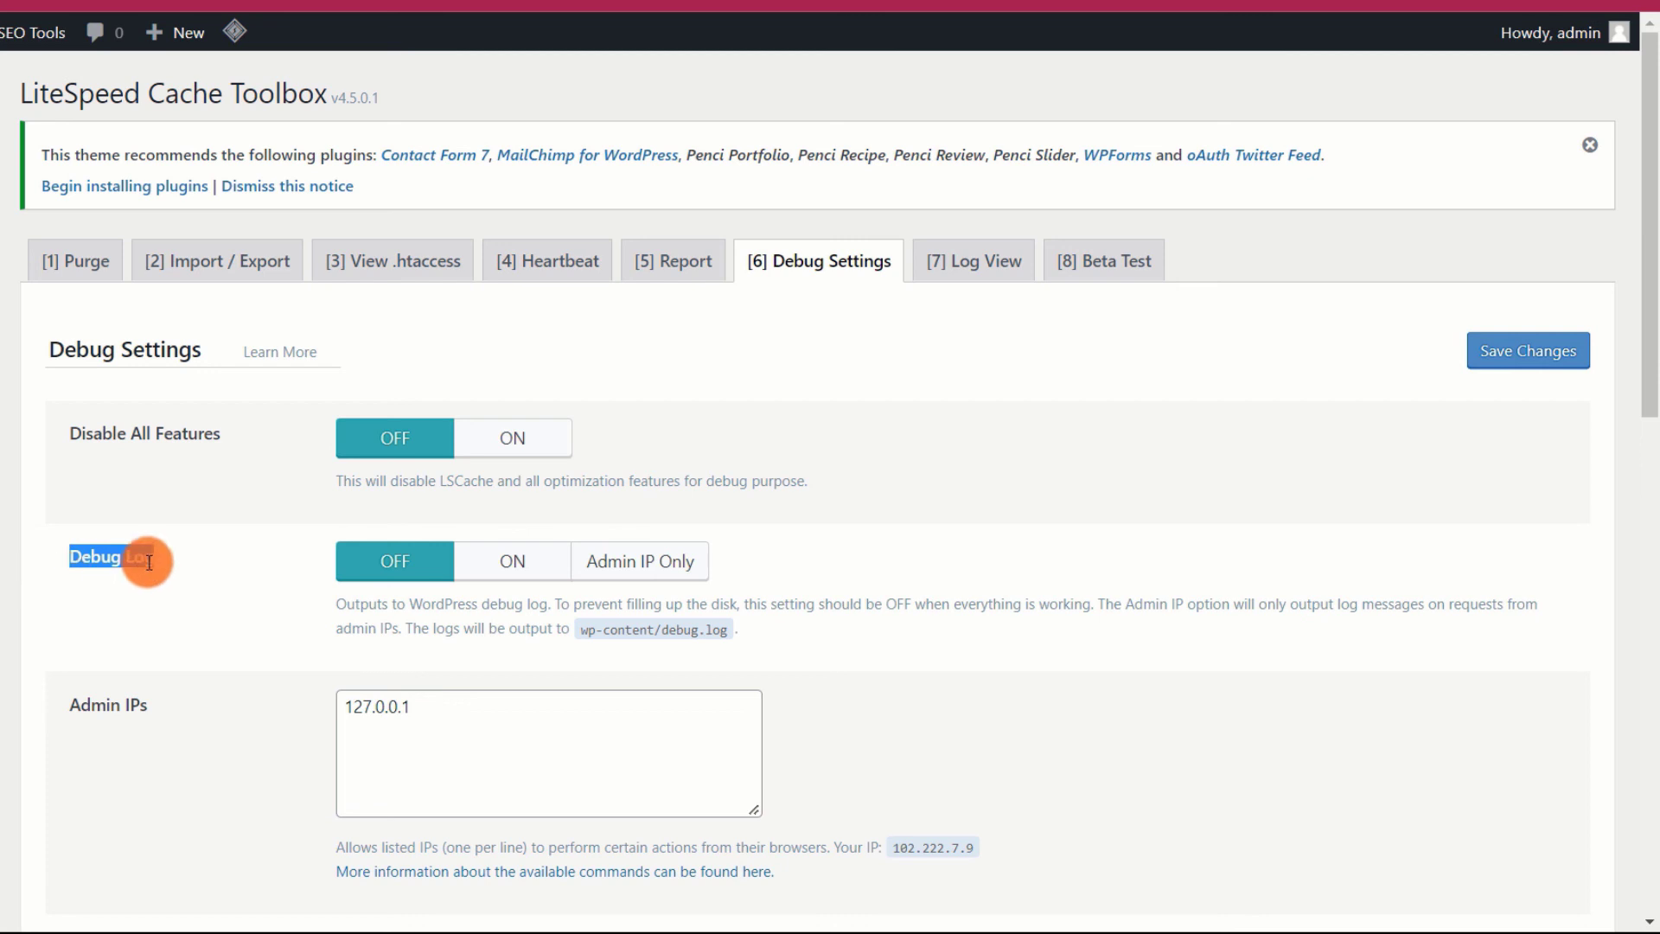
- Examine the Debug Log option and the Admin IPs list in the Debug Settings
left_click(200, 565)
scroll(199, 563, "down", 3)
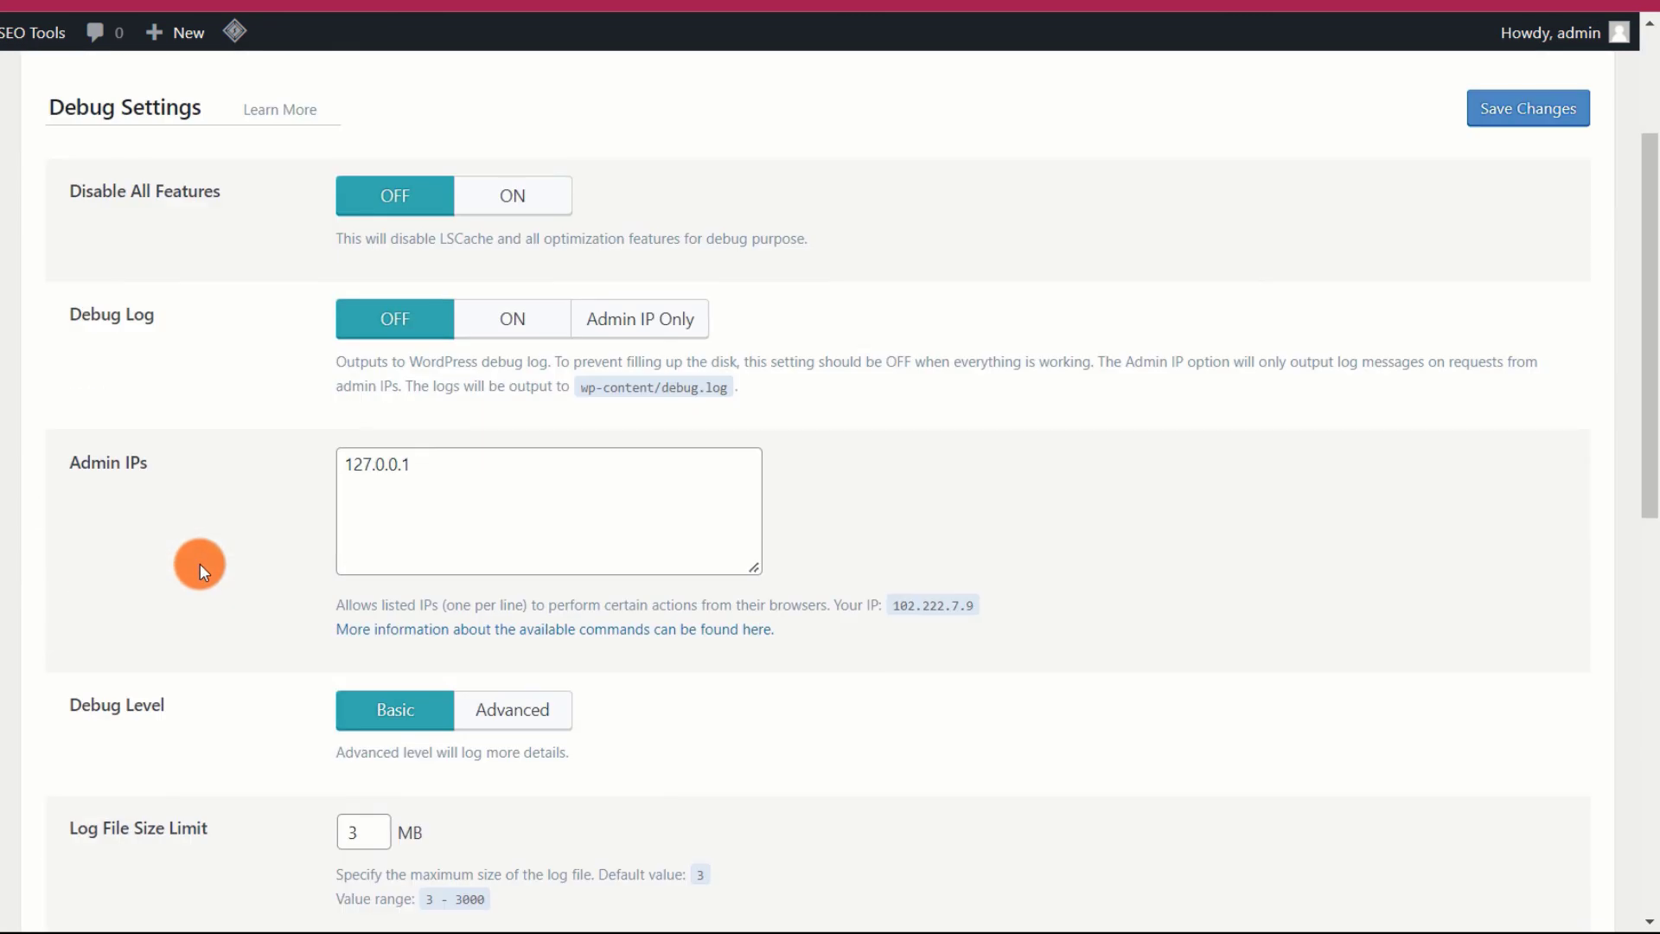
left_click(174, 464)
left_click(428, 467)
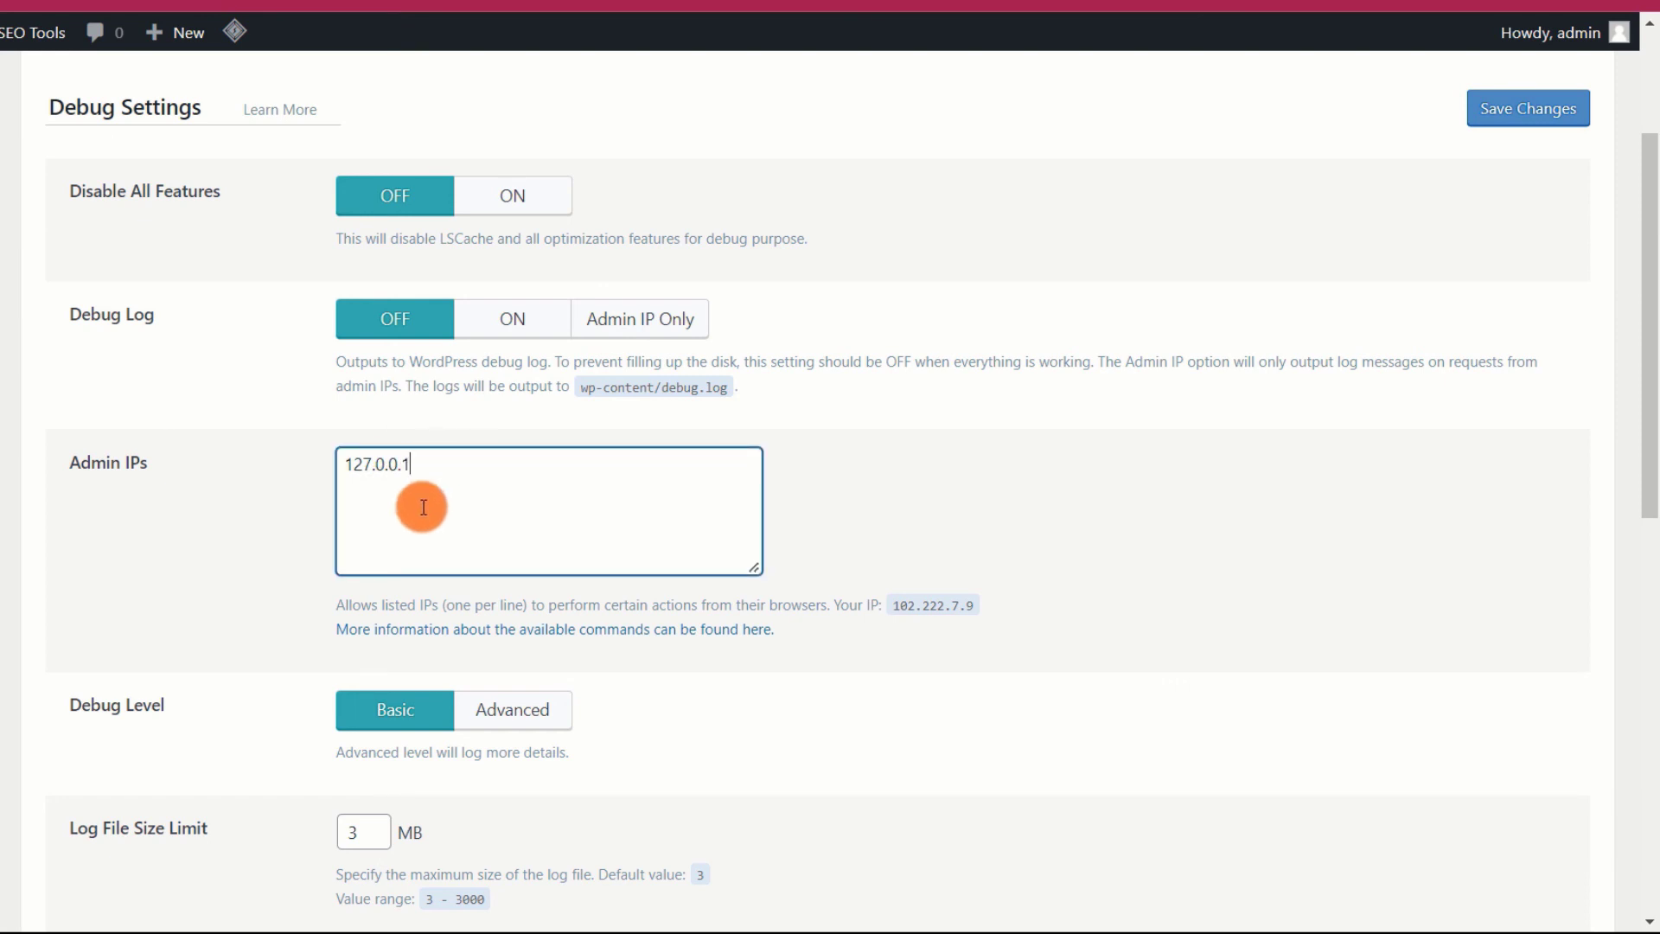
- Examine the Debug Level and Log File Size Limit options in the Debug Settings
scroll(235, 522, "down", 2)
scroll(235, 522, "down", 2)
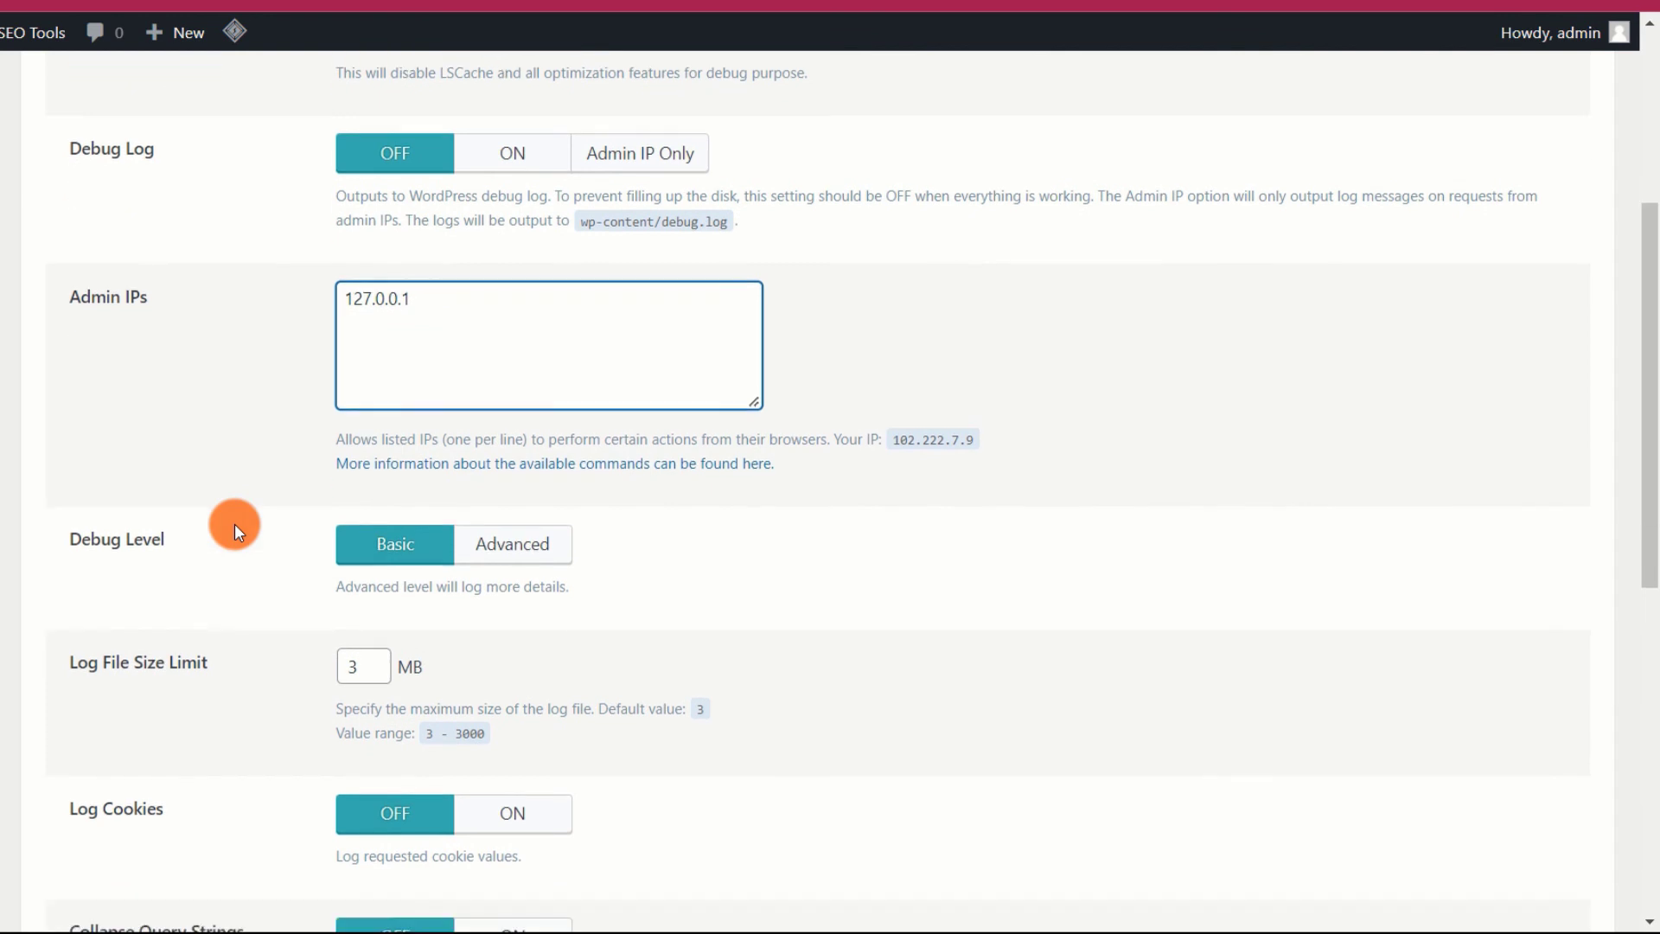
left_click(192, 475)
left_click_drag(199, 465, 74, 459)
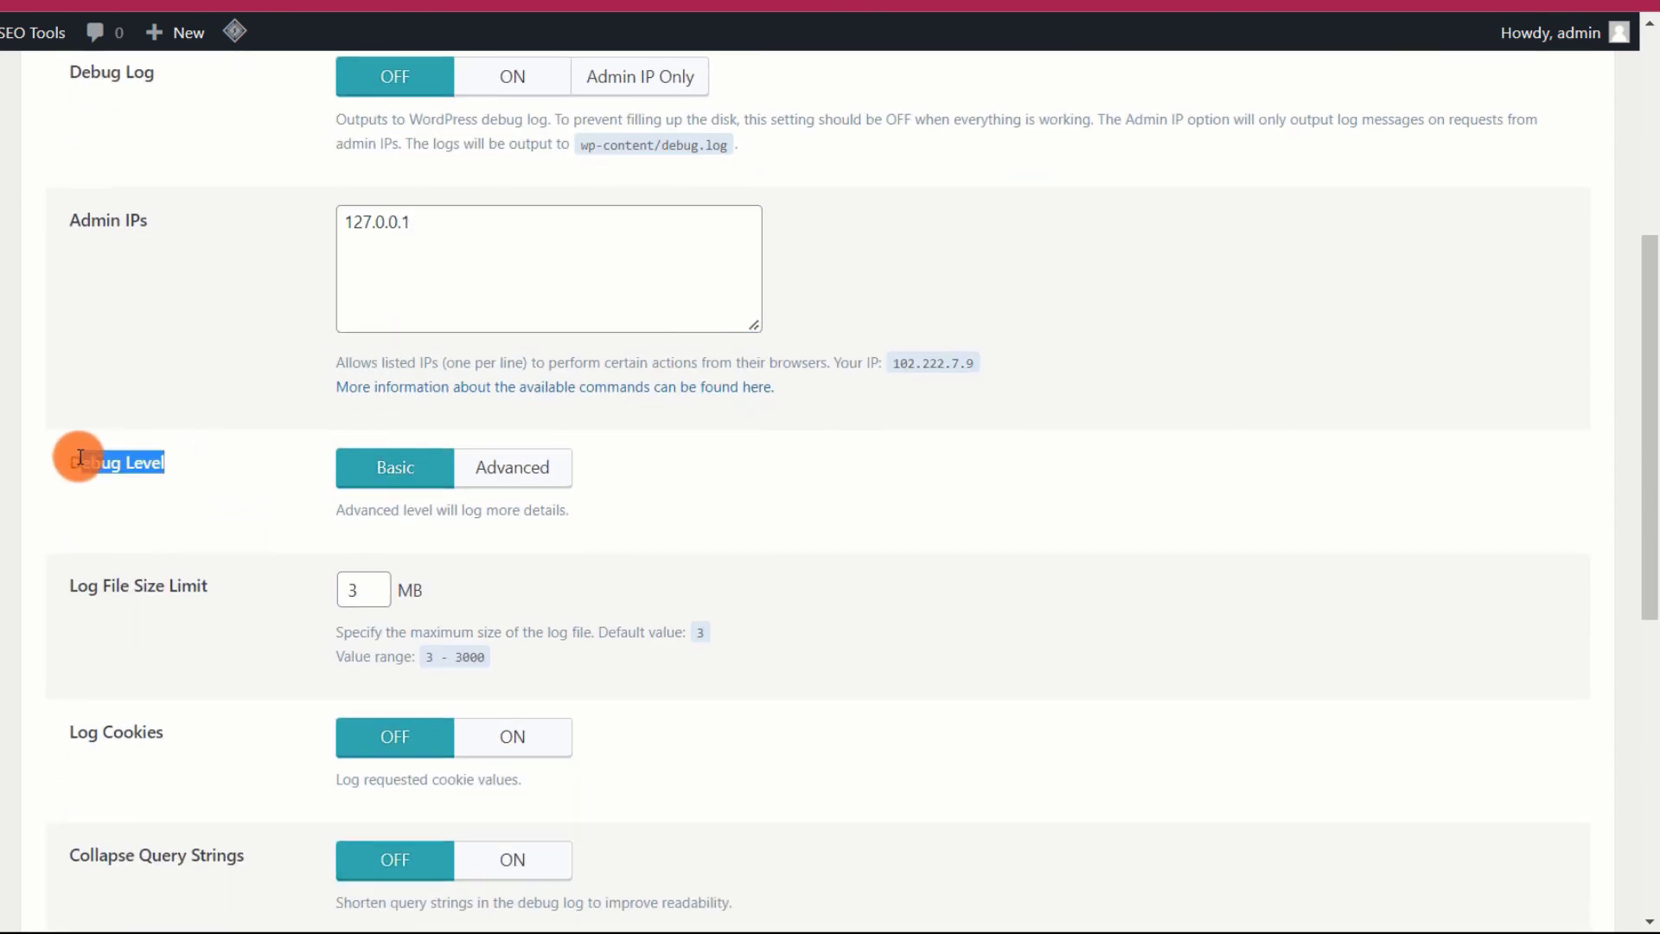
left_click(224, 469)
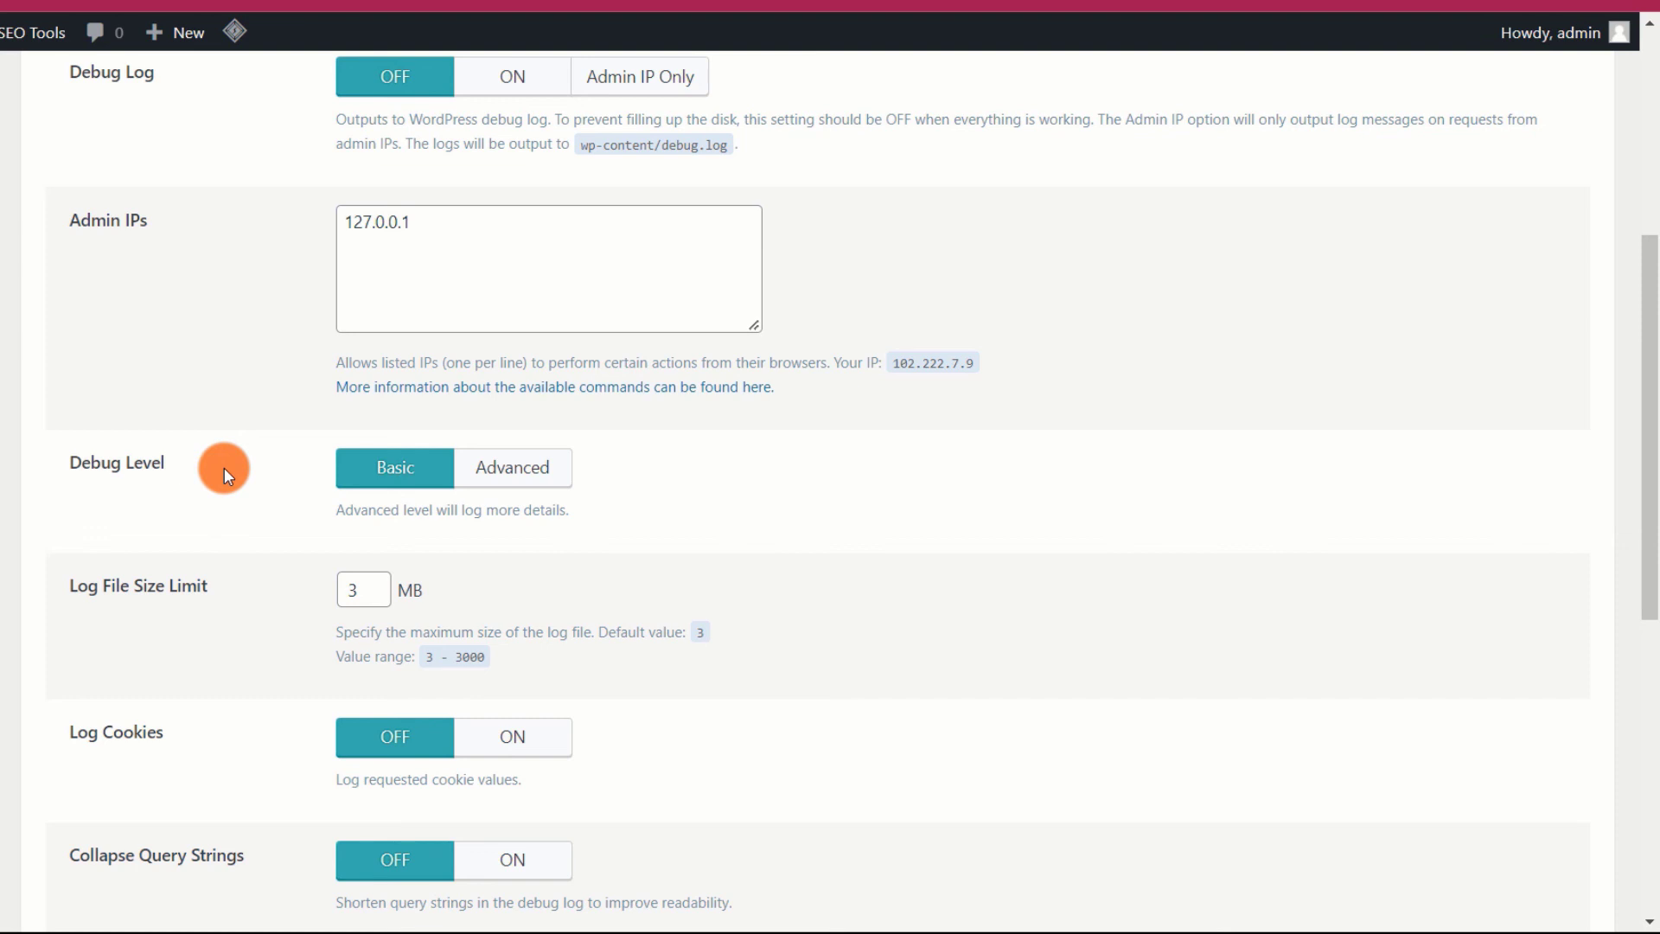
scroll(224, 469, "down", 2)
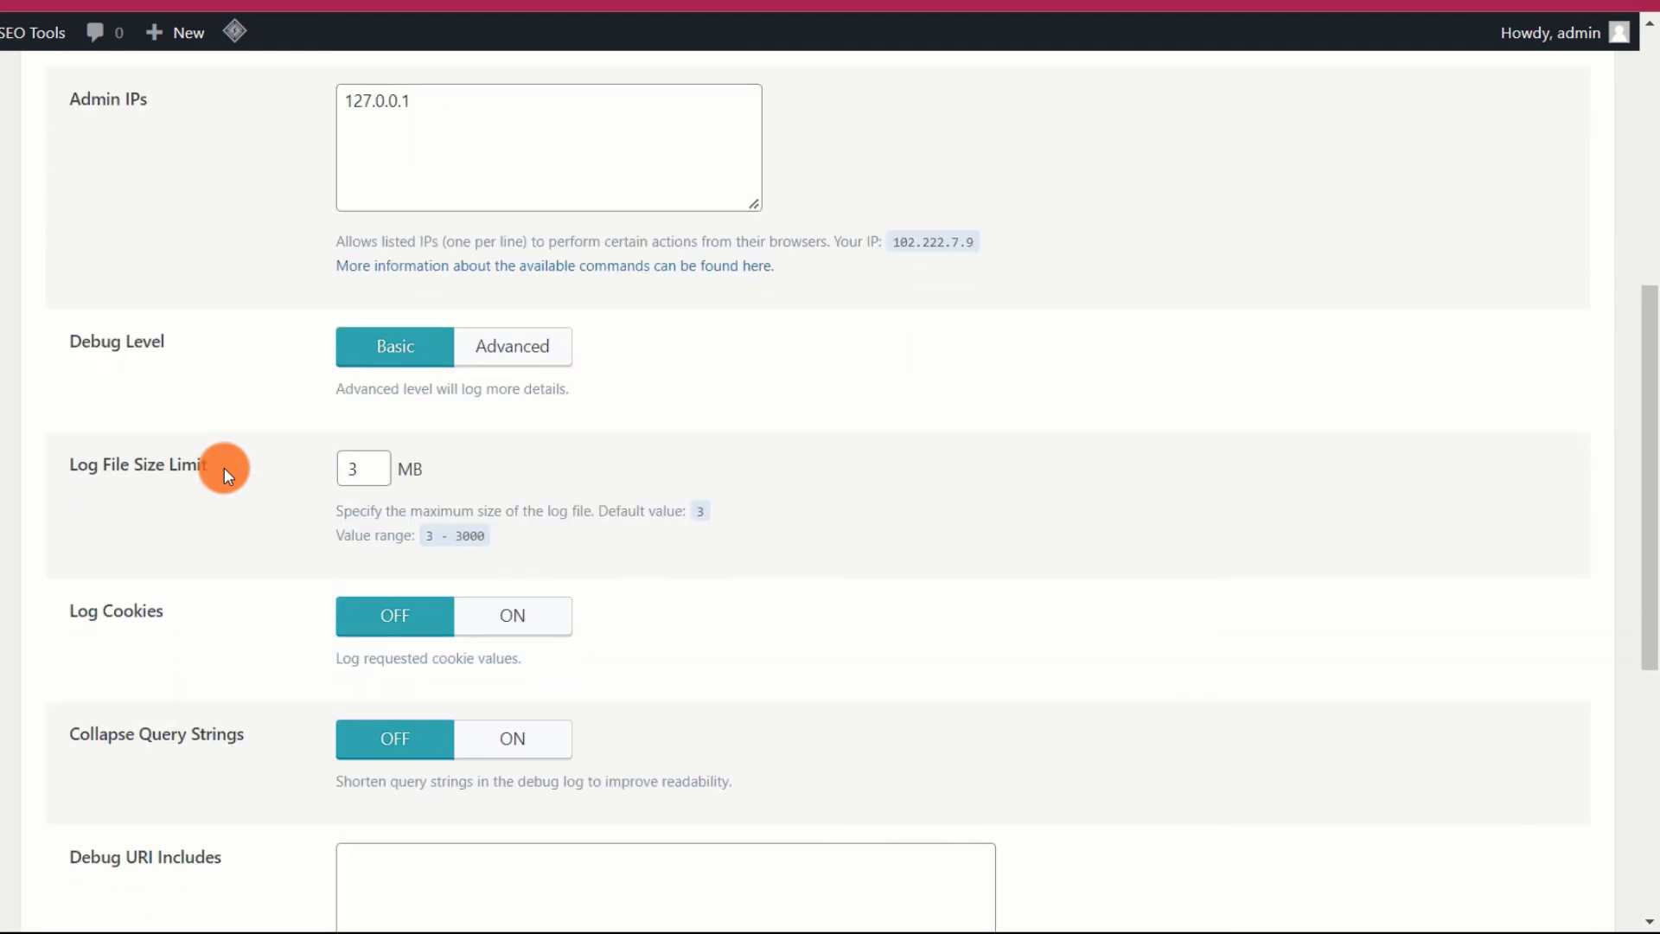
left_click_drag(219, 468, 70, 467)
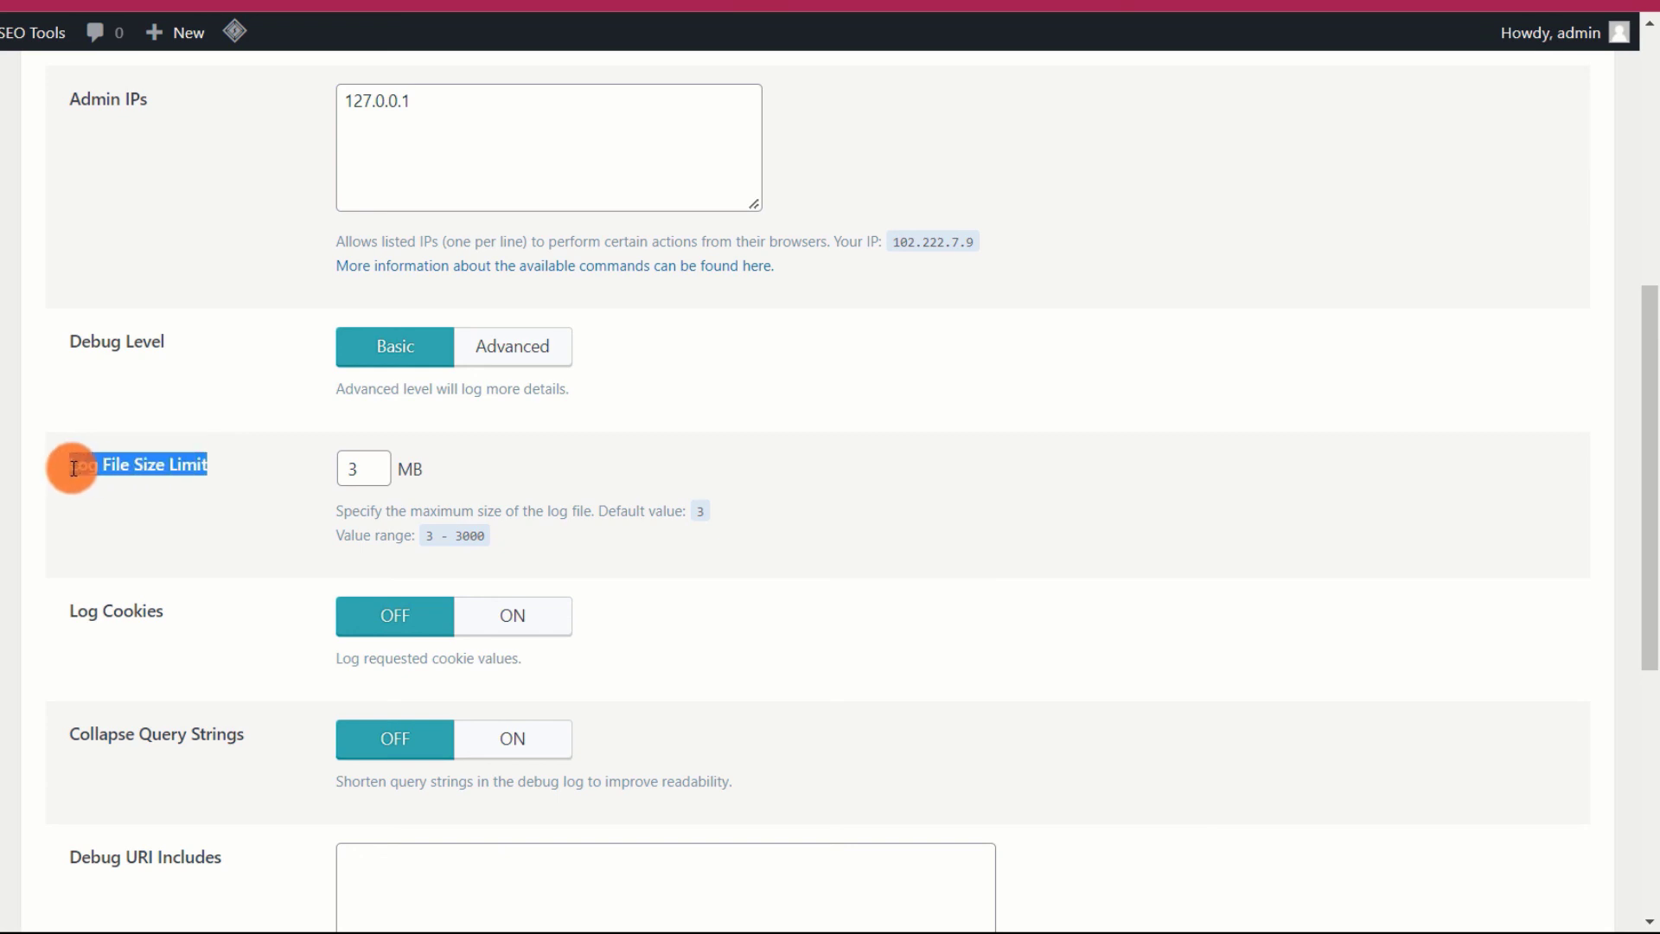
left_click(252, 474)
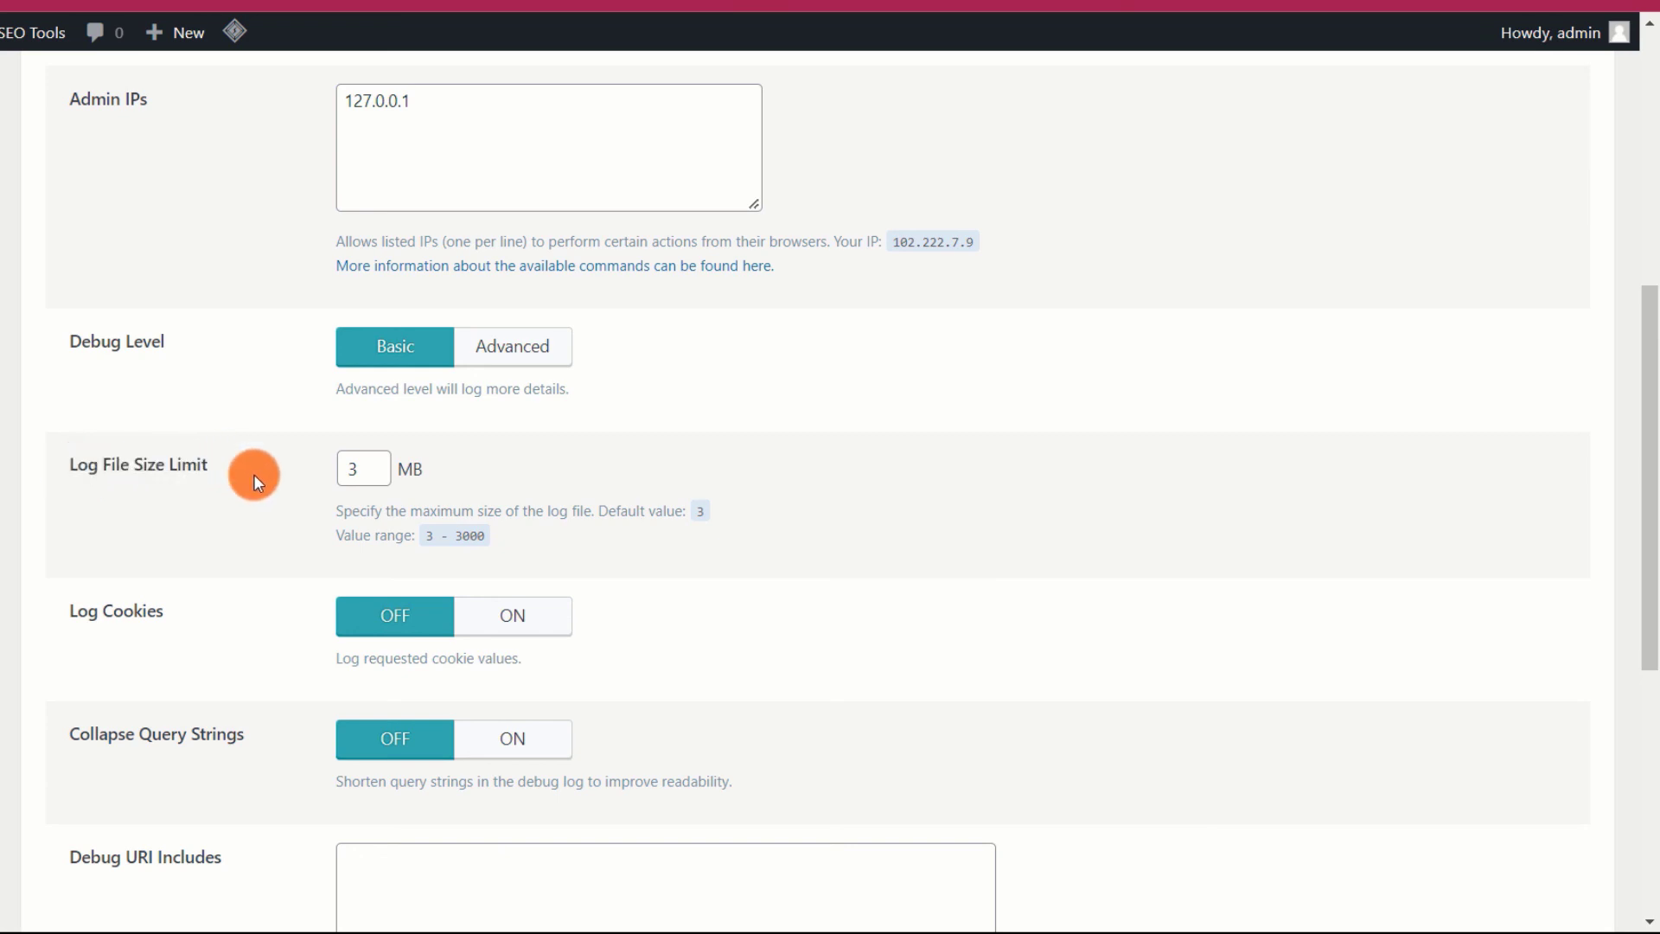
left_click(379, 477)
left_click(167, 475)
- Try the Log Cookies option set to ON and switch it back to OFF
scroll(235, 467, "down", 3)
left_click_drag(185, 371, 59, 369)
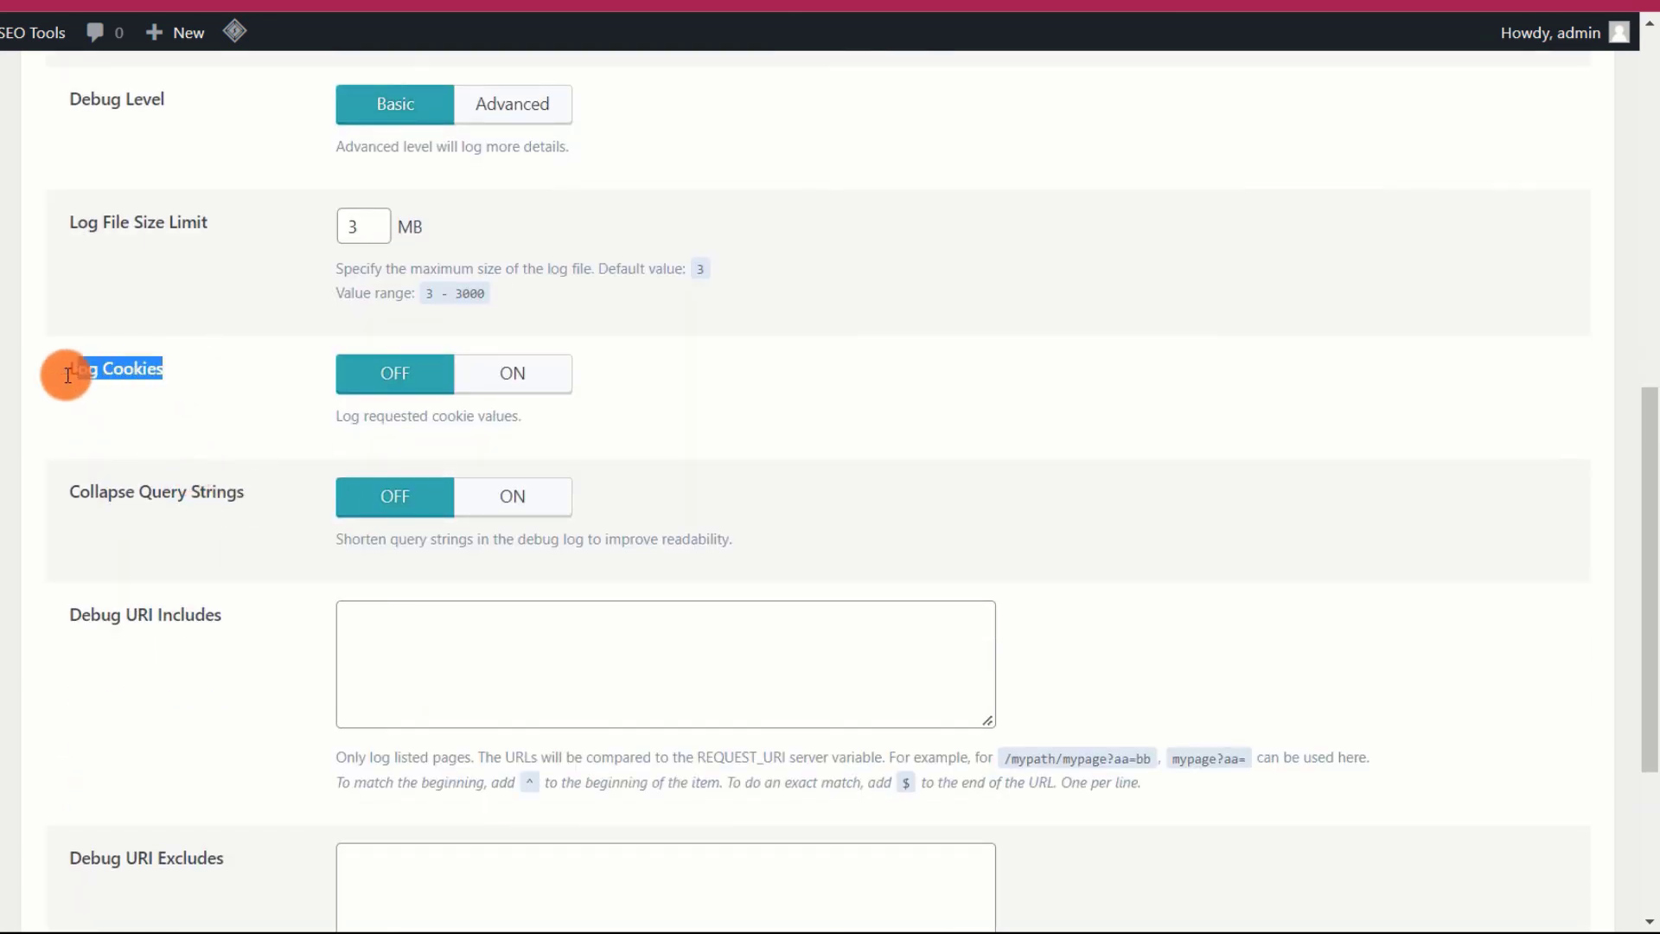
left_click(227, 376)
left_click(486, 381)
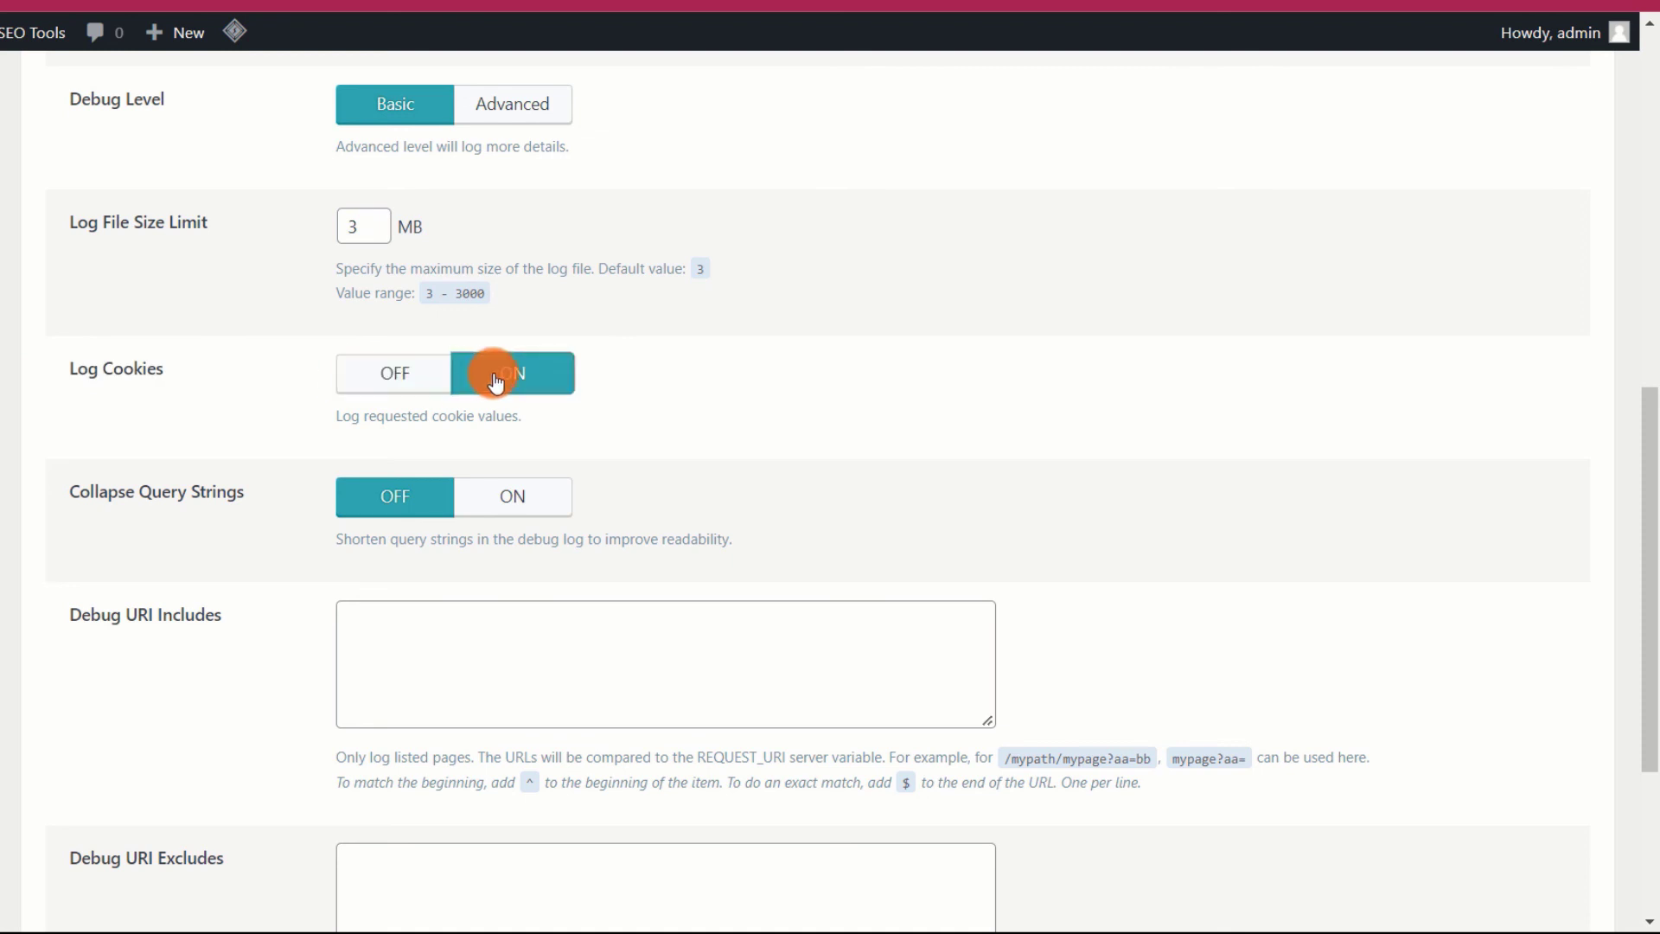
left_click(363, 378)
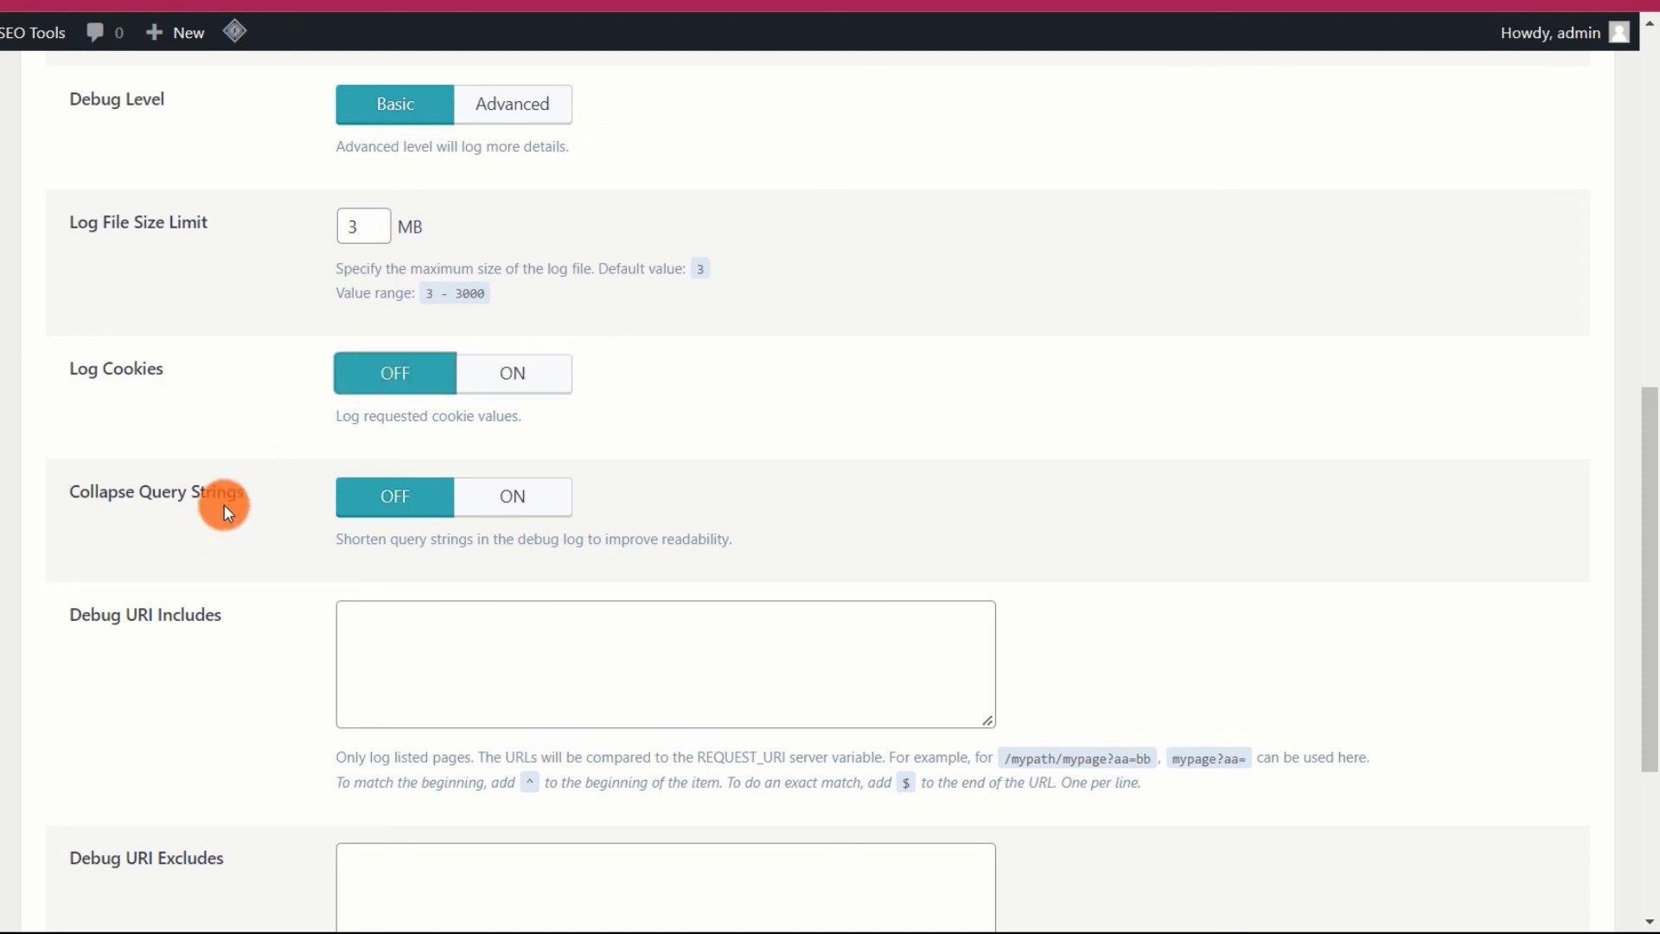
- Examine the Collapse Query Strings option and the Debug URI Includes field
left_click_drag(236, 491, 55, 495)
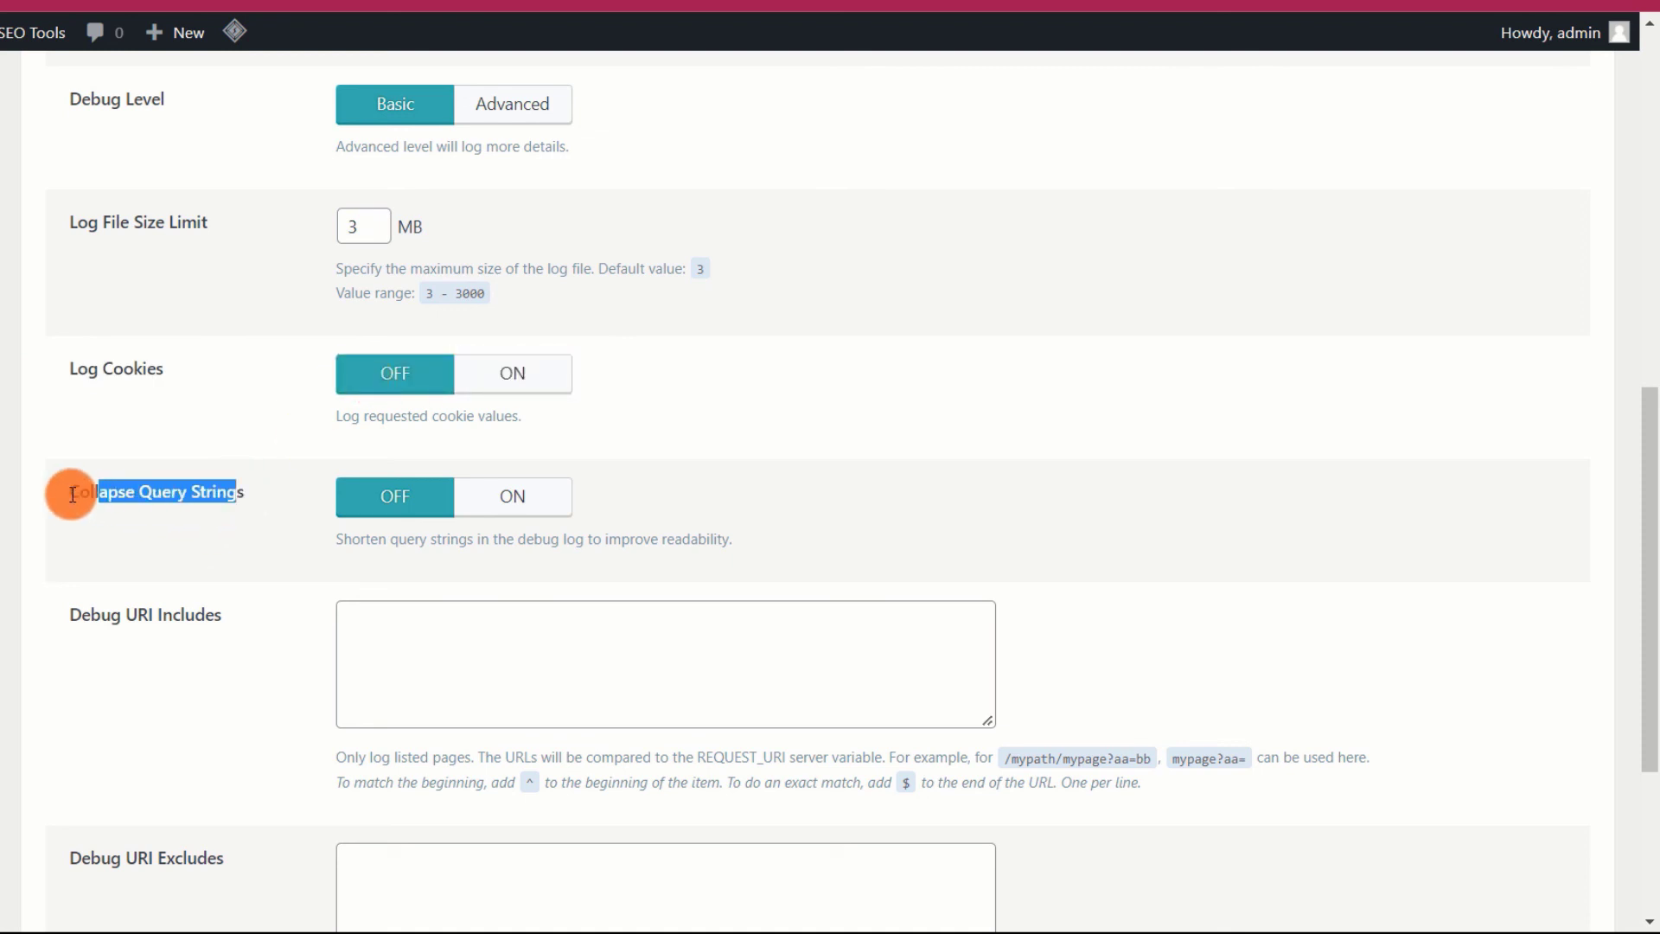
left_click(280, 491)
scroll(280, 490, "down", 2)
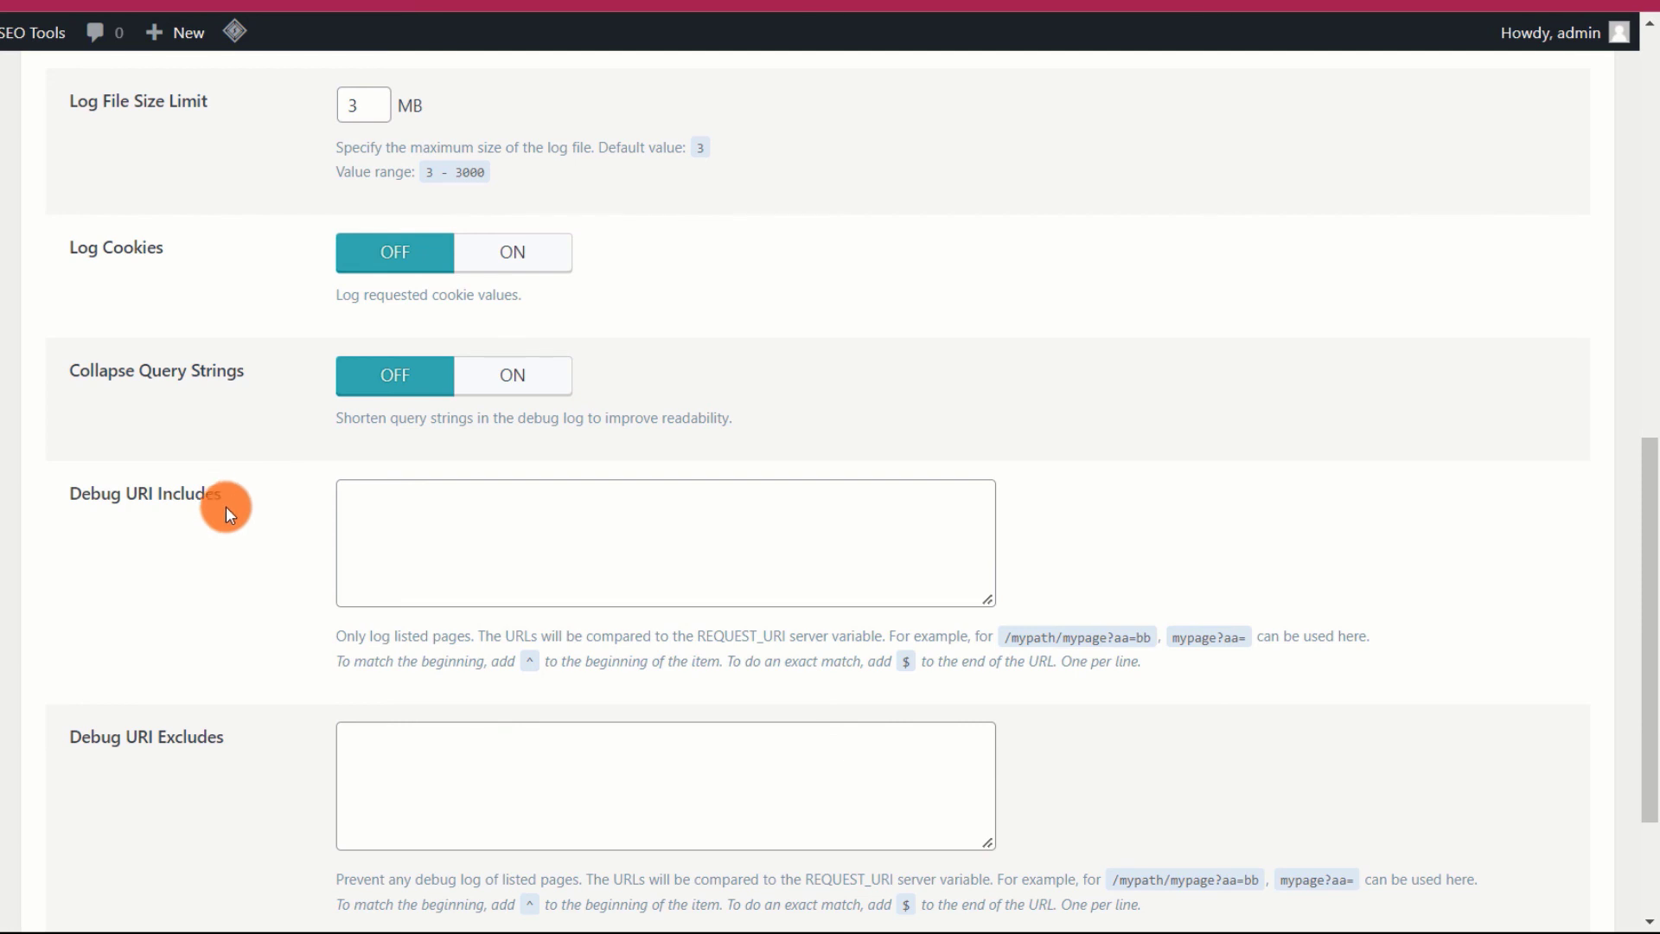
left_click_drag(237, 500, 58, 501)
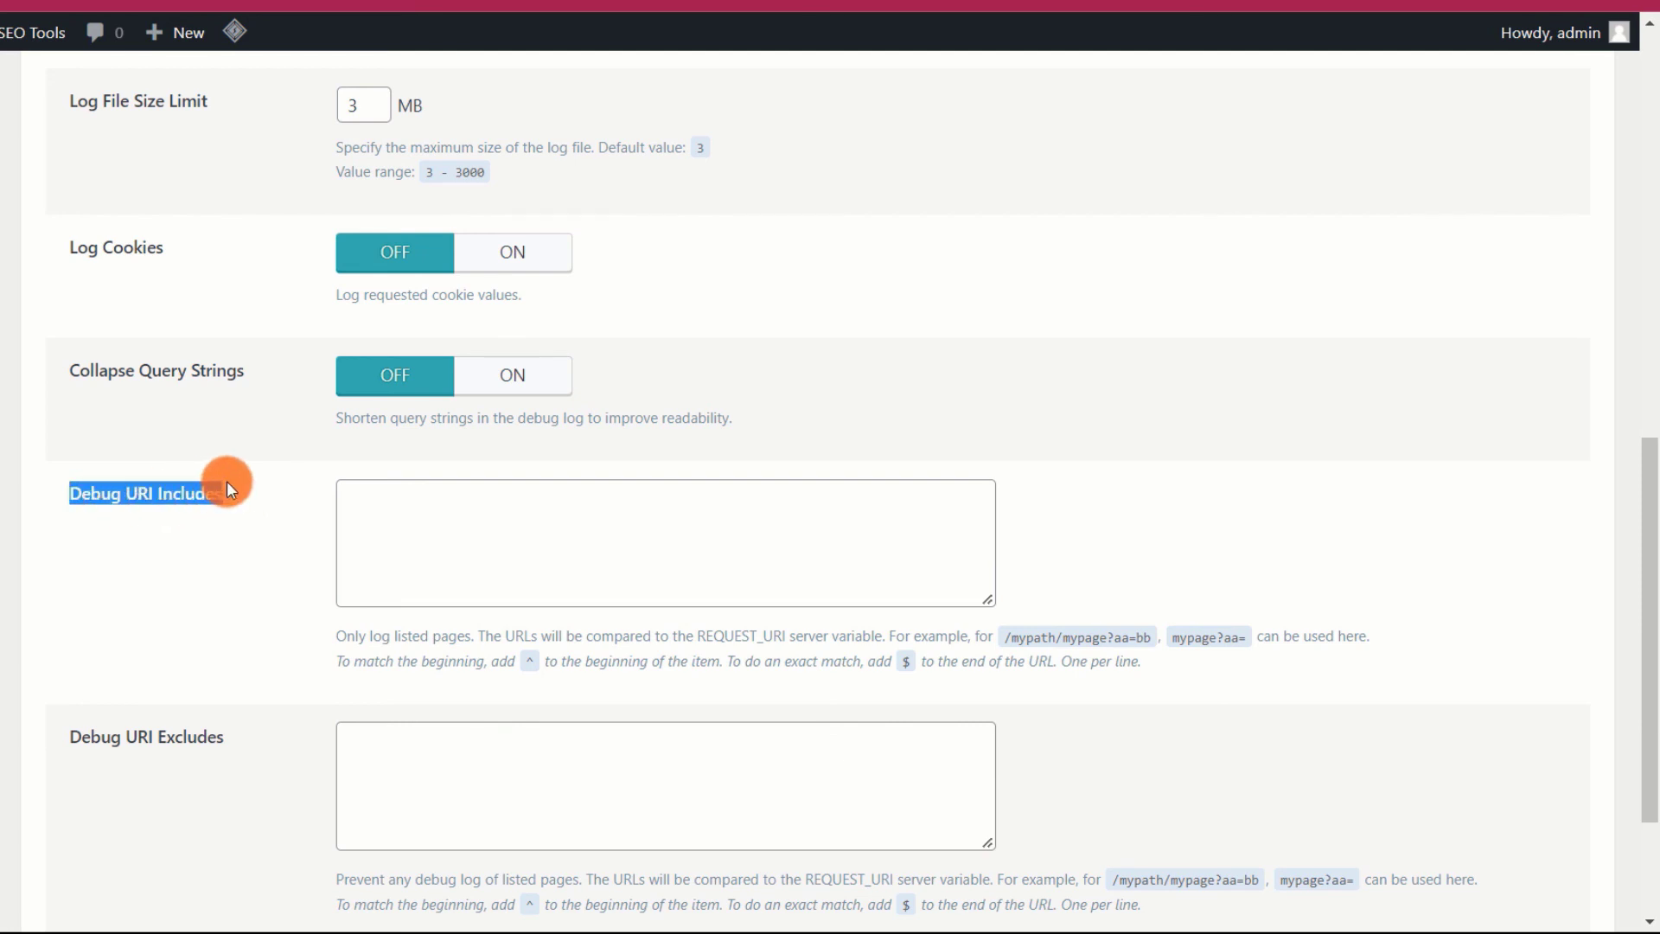
left_click(275, 500)
left_click(386, 510)
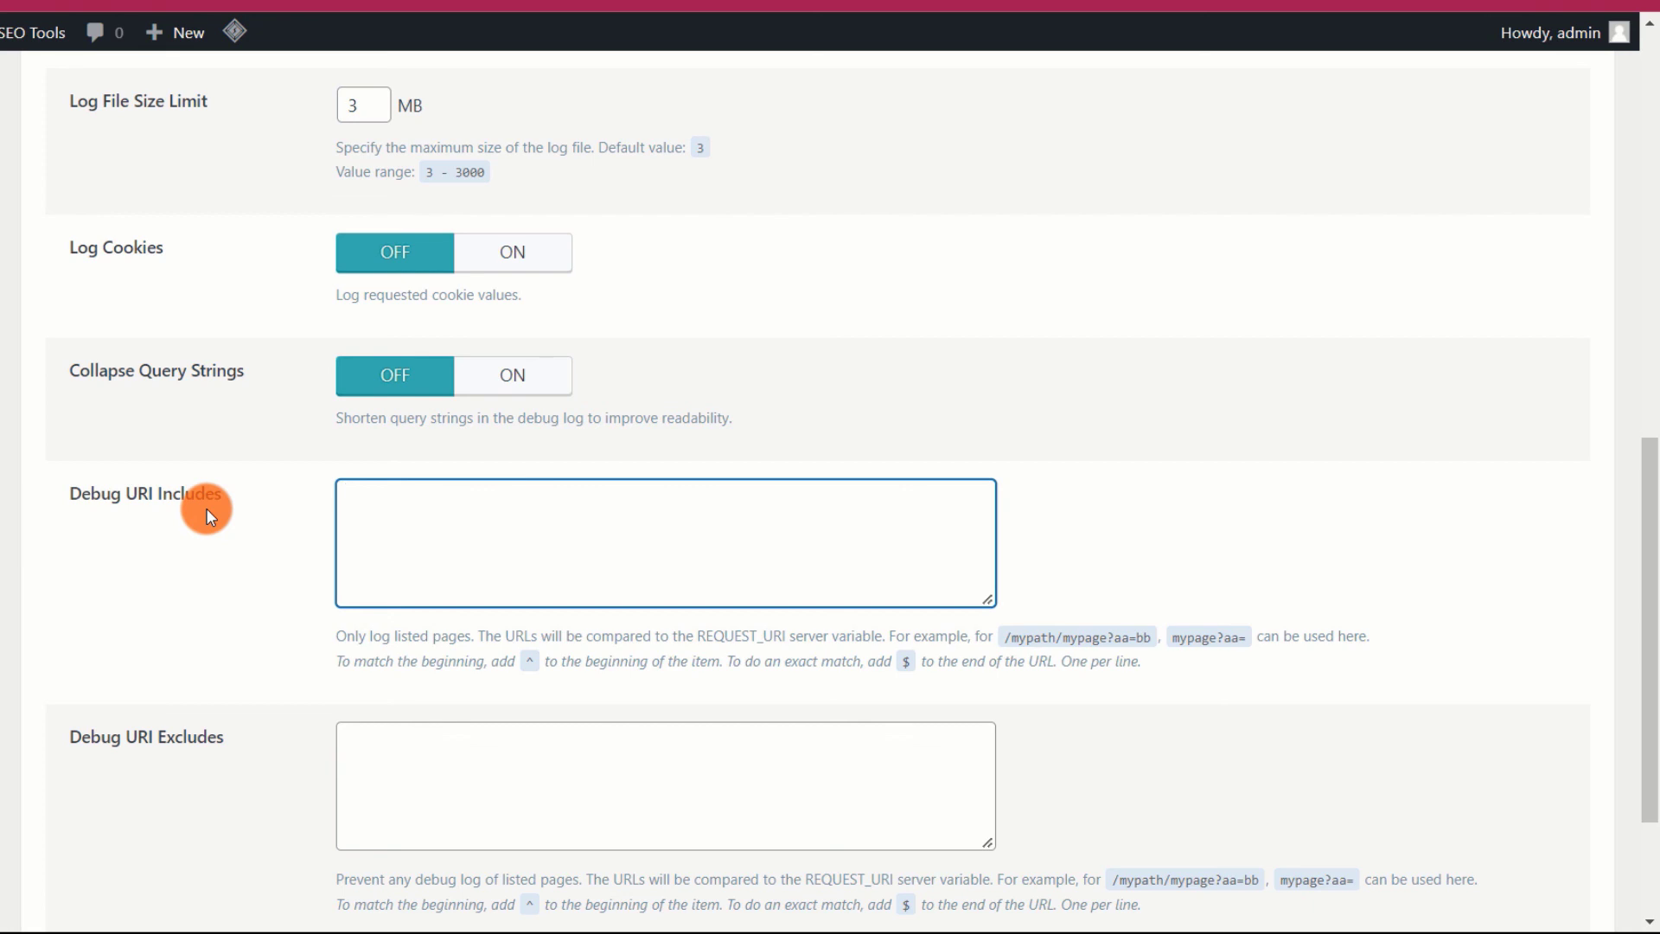
- Examine the Debug URI Excludes field and its matching rules
scroll(206, 507, "down", 3)
left_click_drag(252, 526, 52, 526)
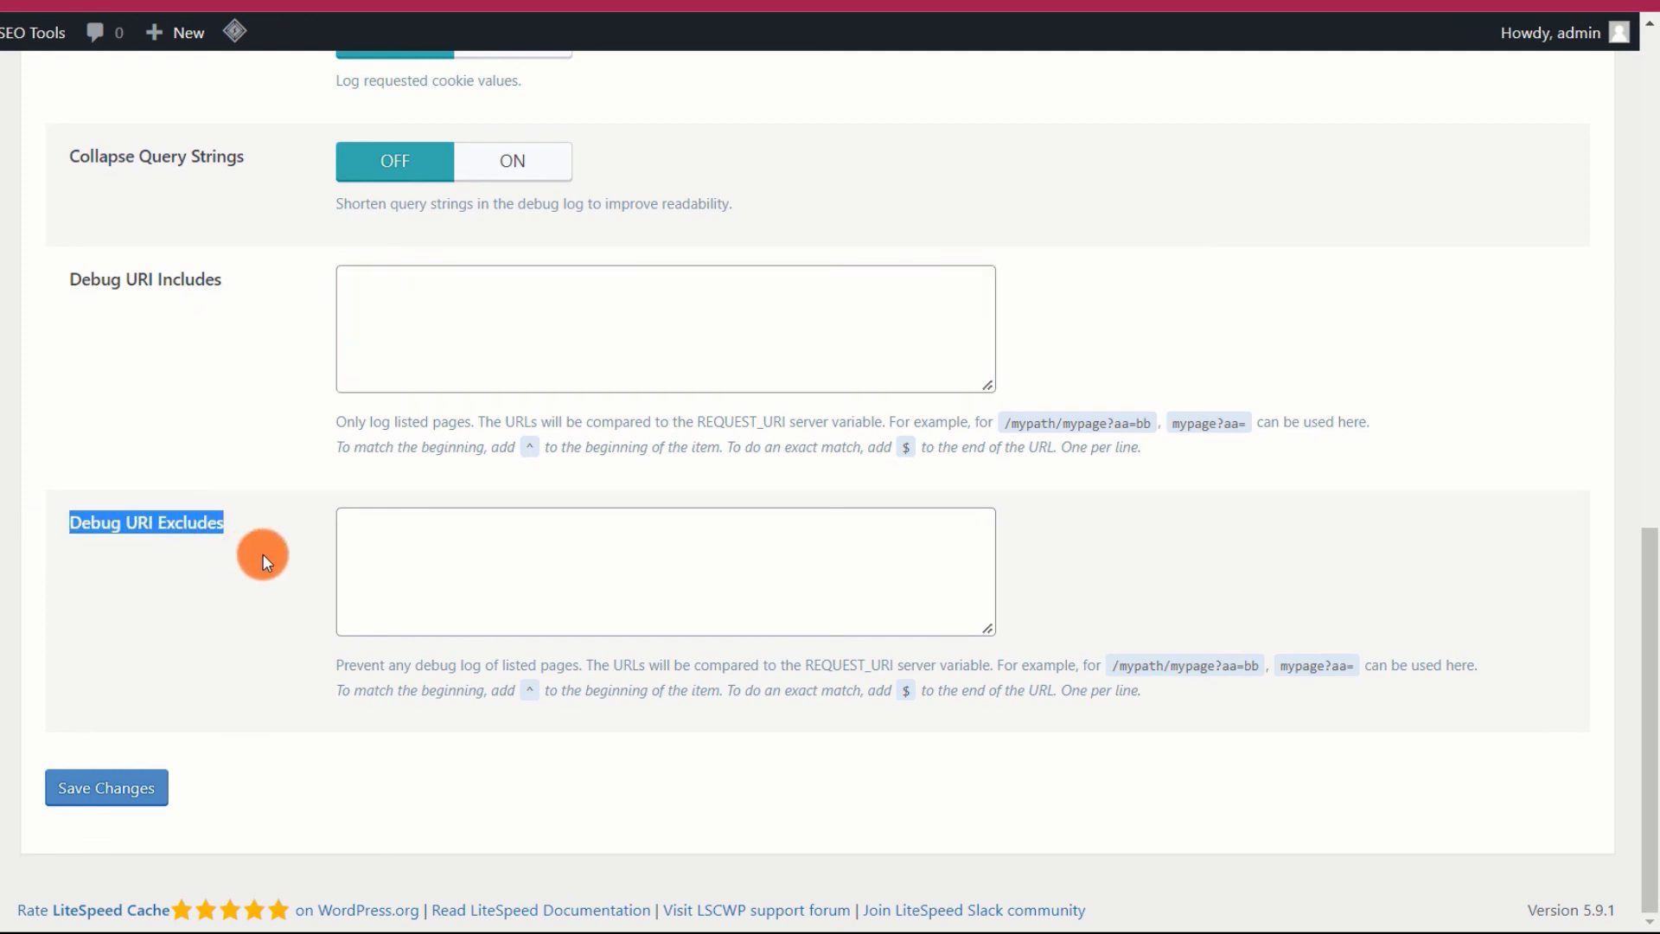
left_click(272, 520)
left_click(446, 547)
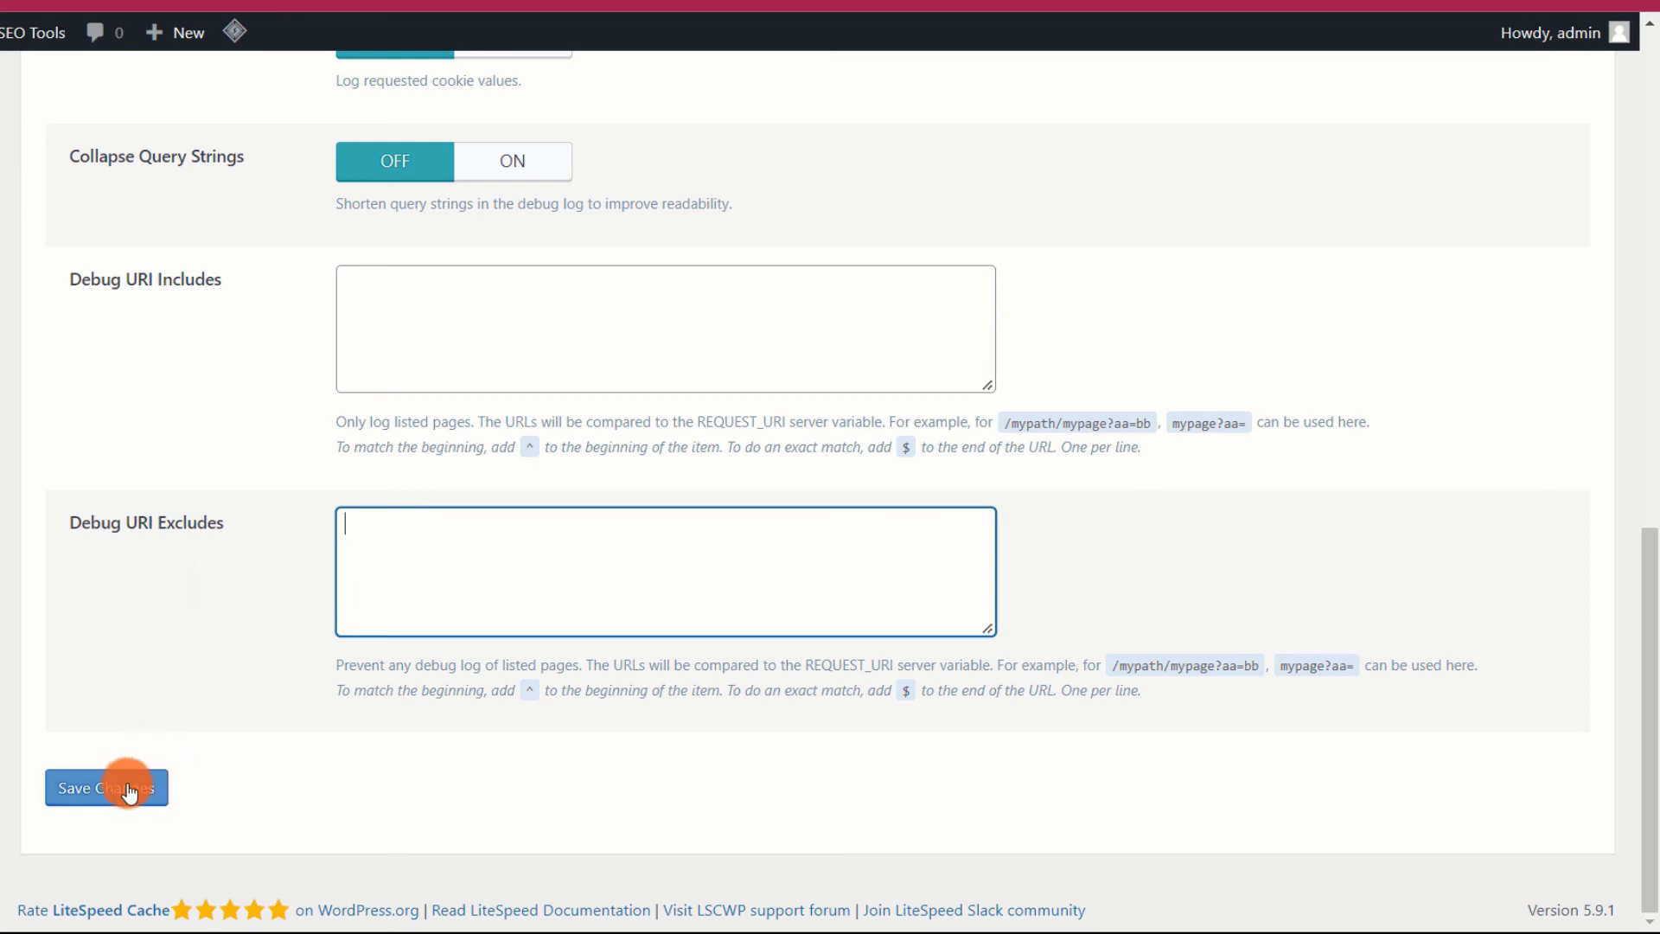
- Open the Toolbox's Log View to look at the Debug Log
scroll(221, 716, "up", 1)
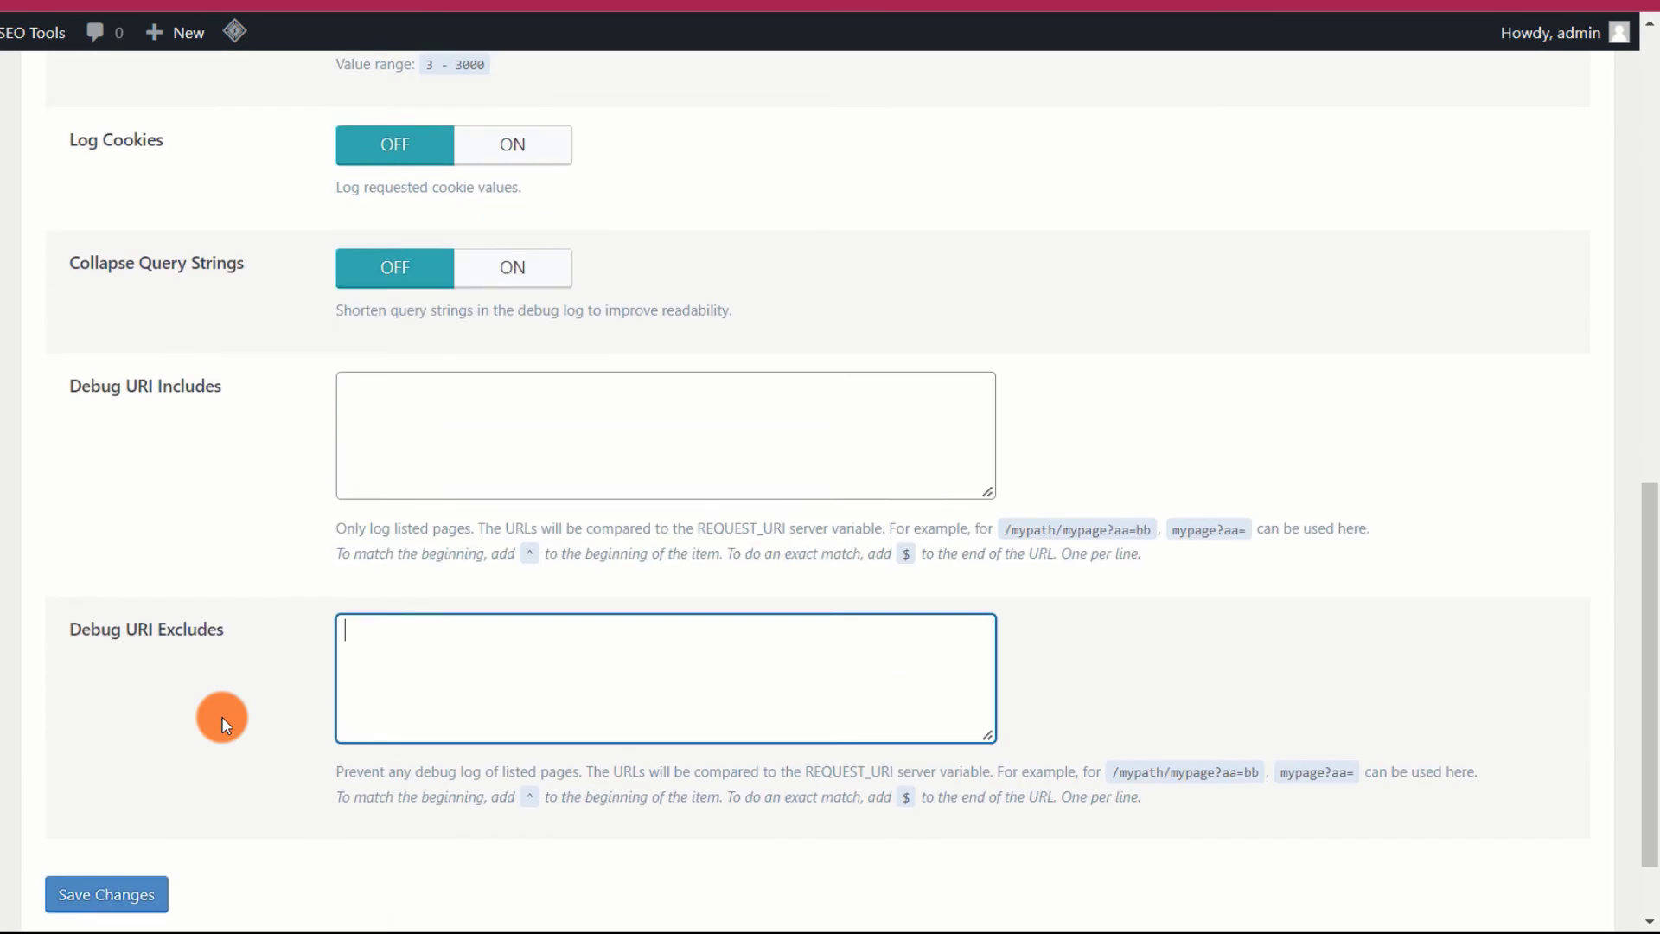
scroll(221, 716, "up", 10)
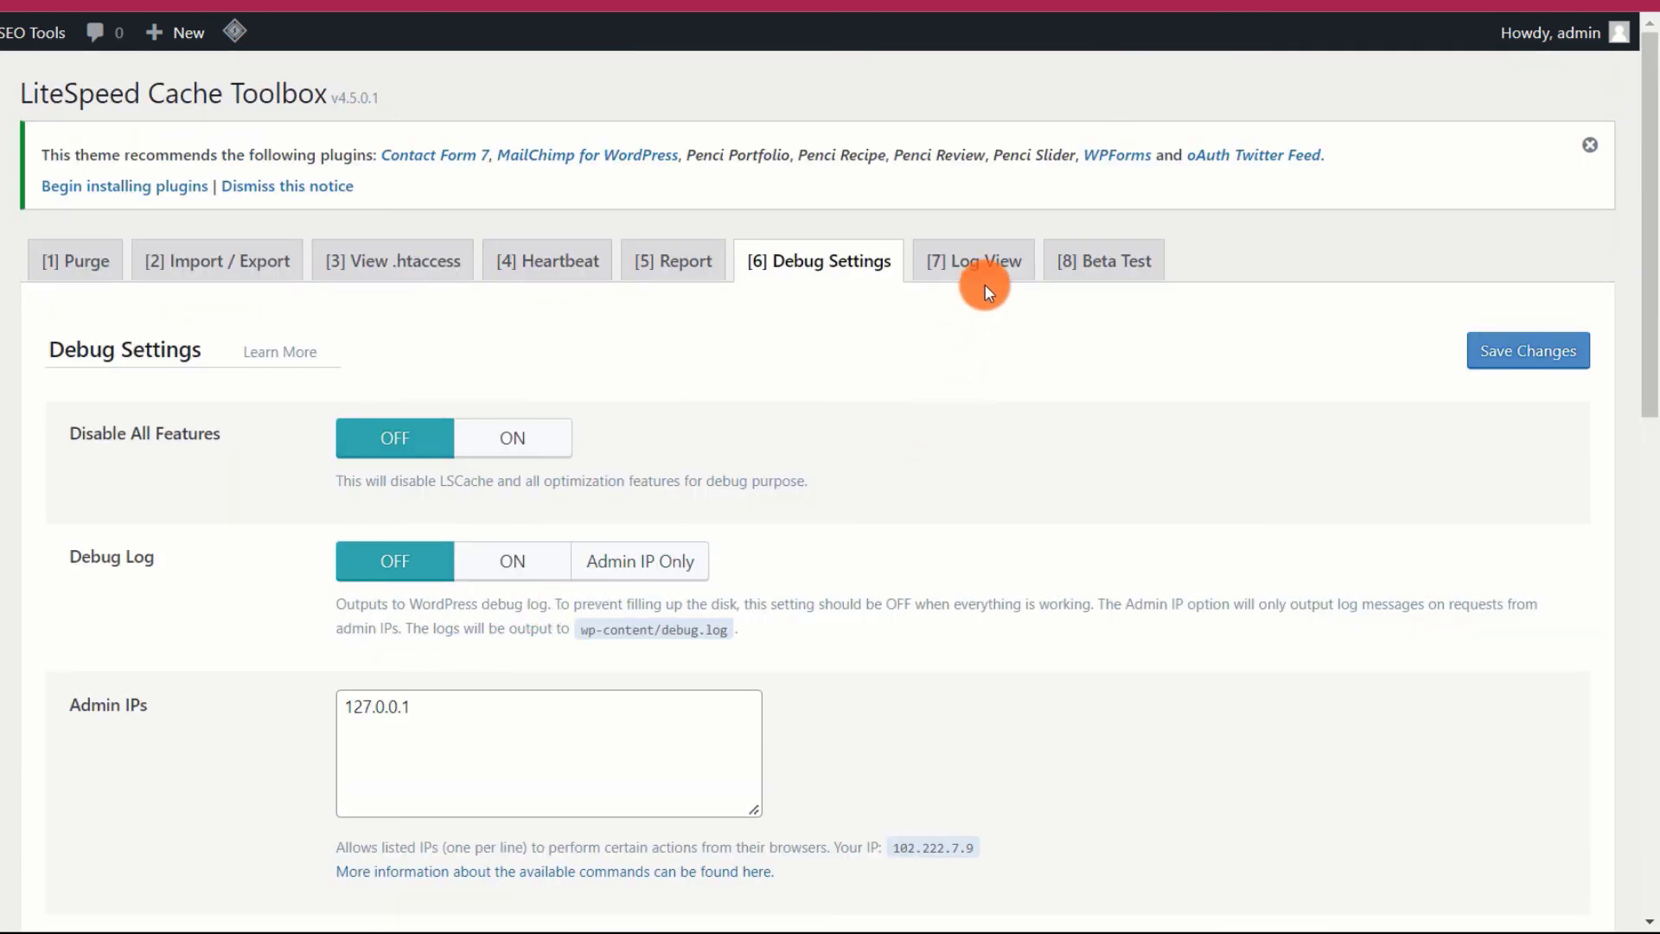
left_click(983, 281)
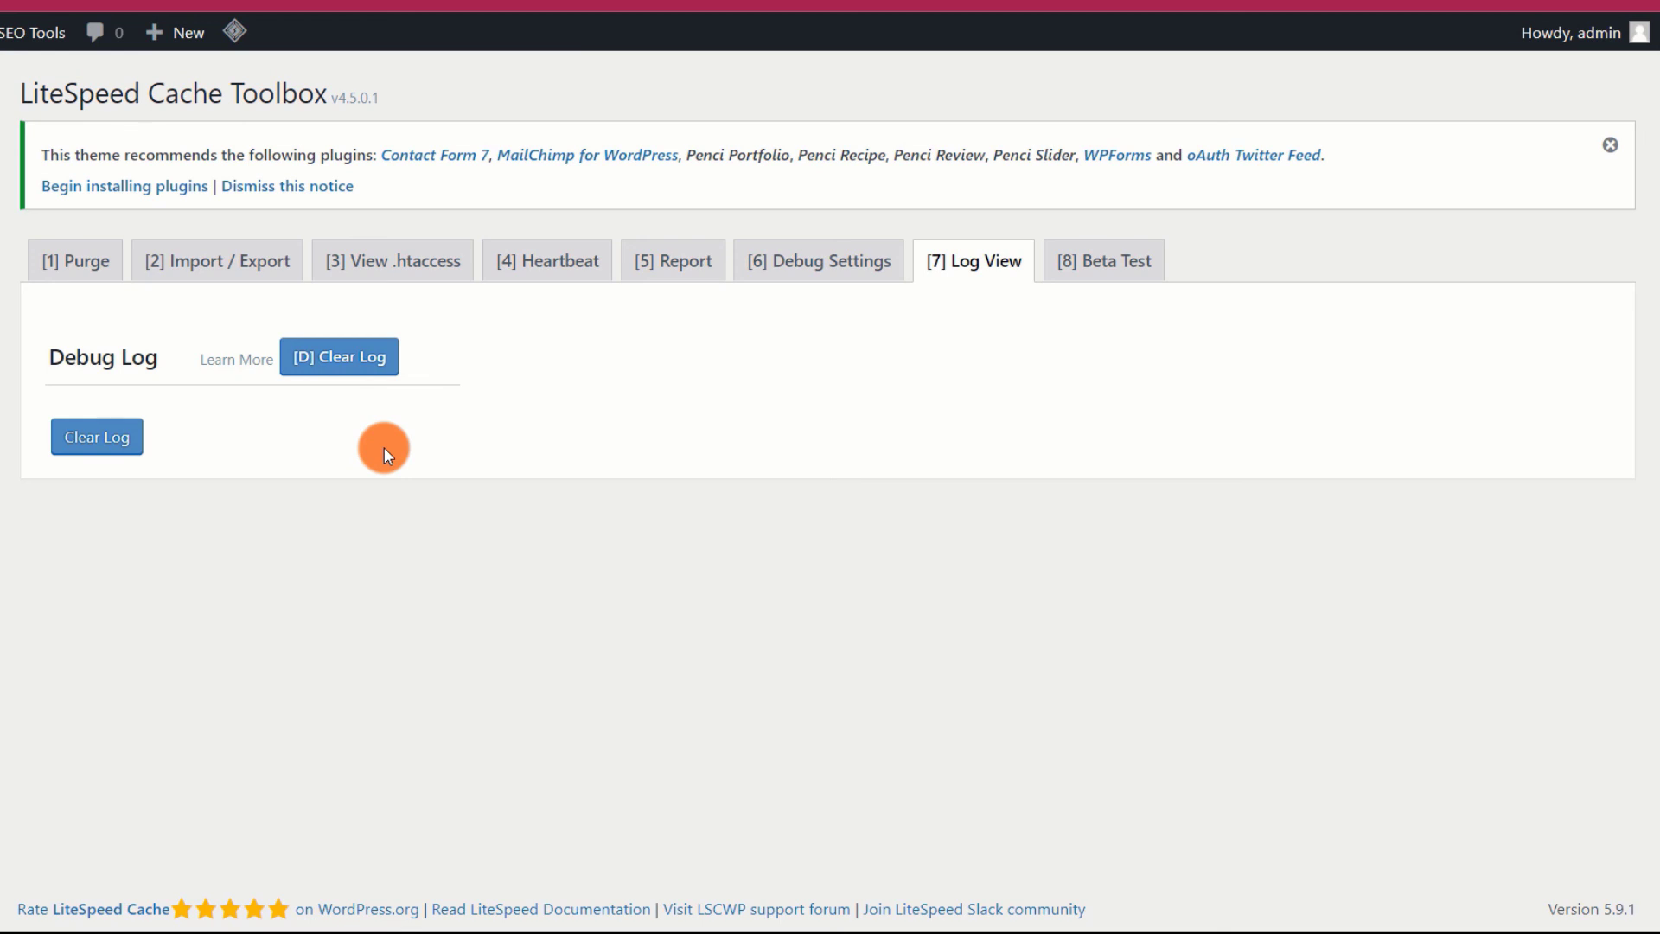
- Open the Toolbox's Beta Test section to look at the Try GitHub Version options
left_click(1128, 249)
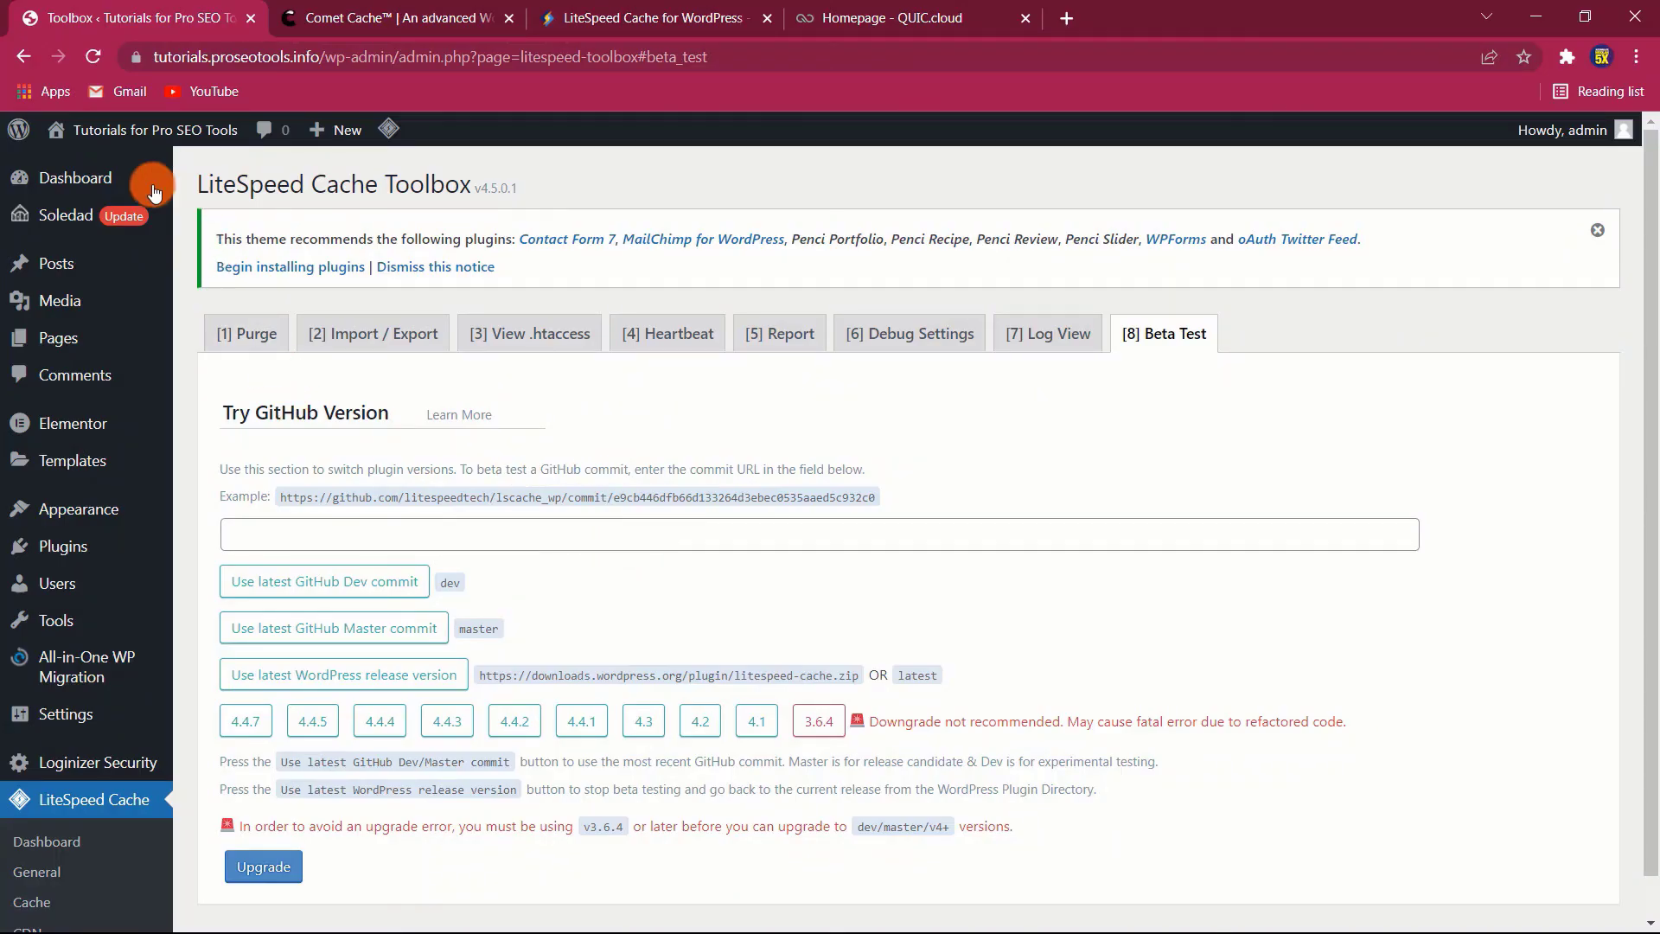
- Open the site's front end in a new browser tab and look over its homepage
mouse_move(134, 138)
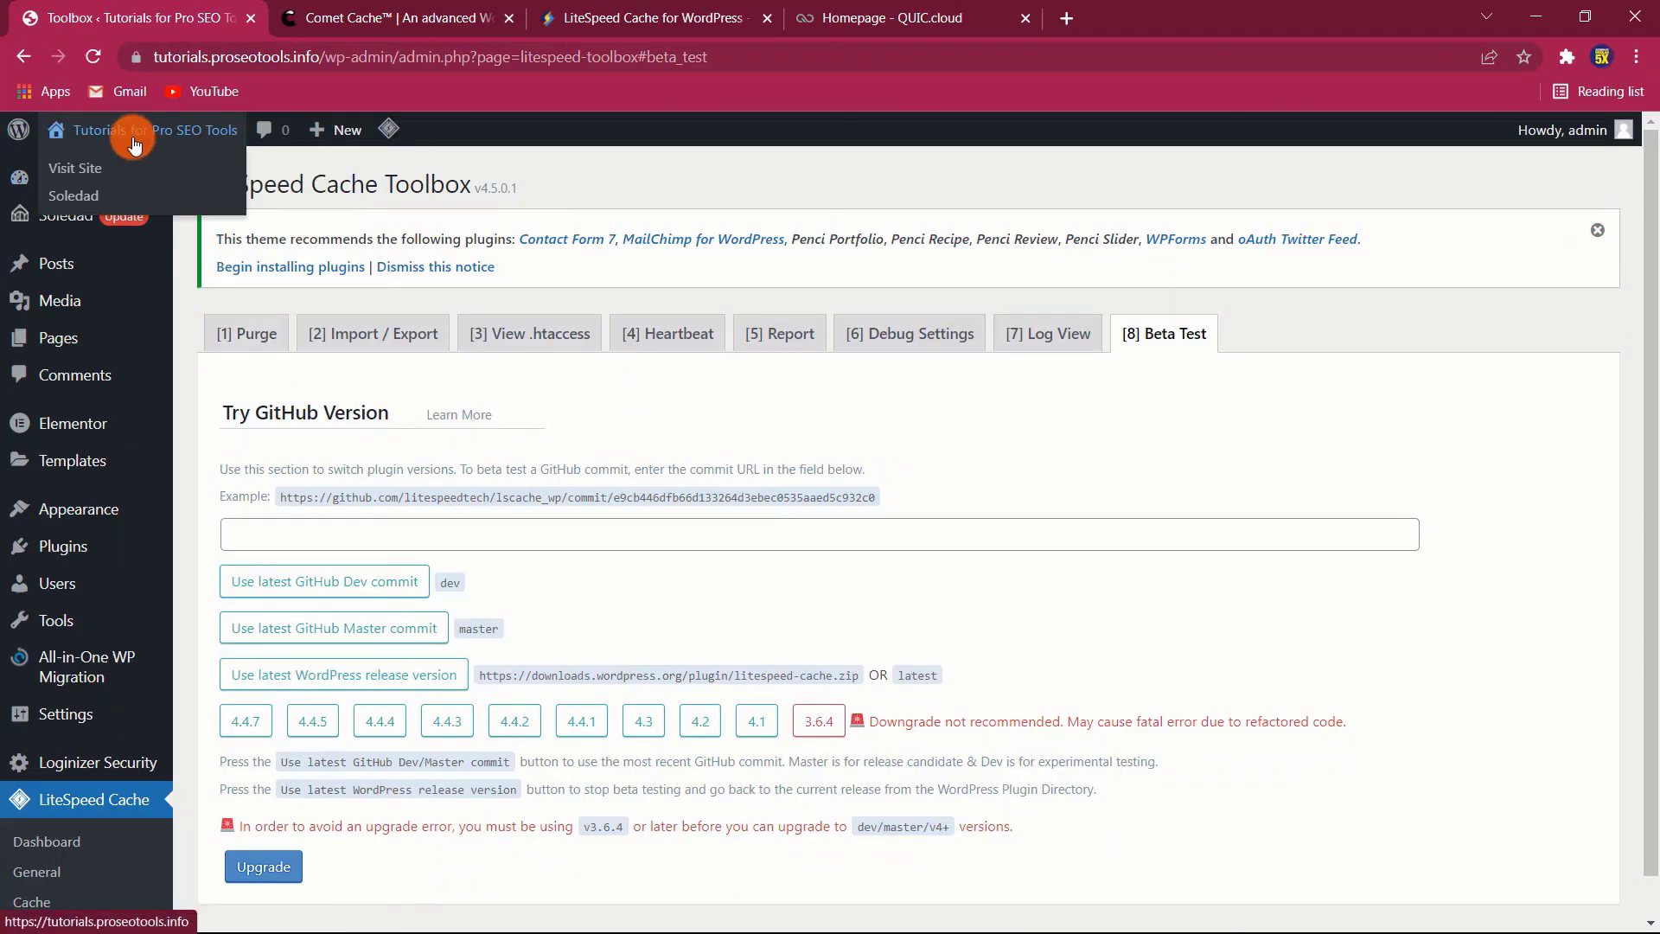
right_click(86, 170)
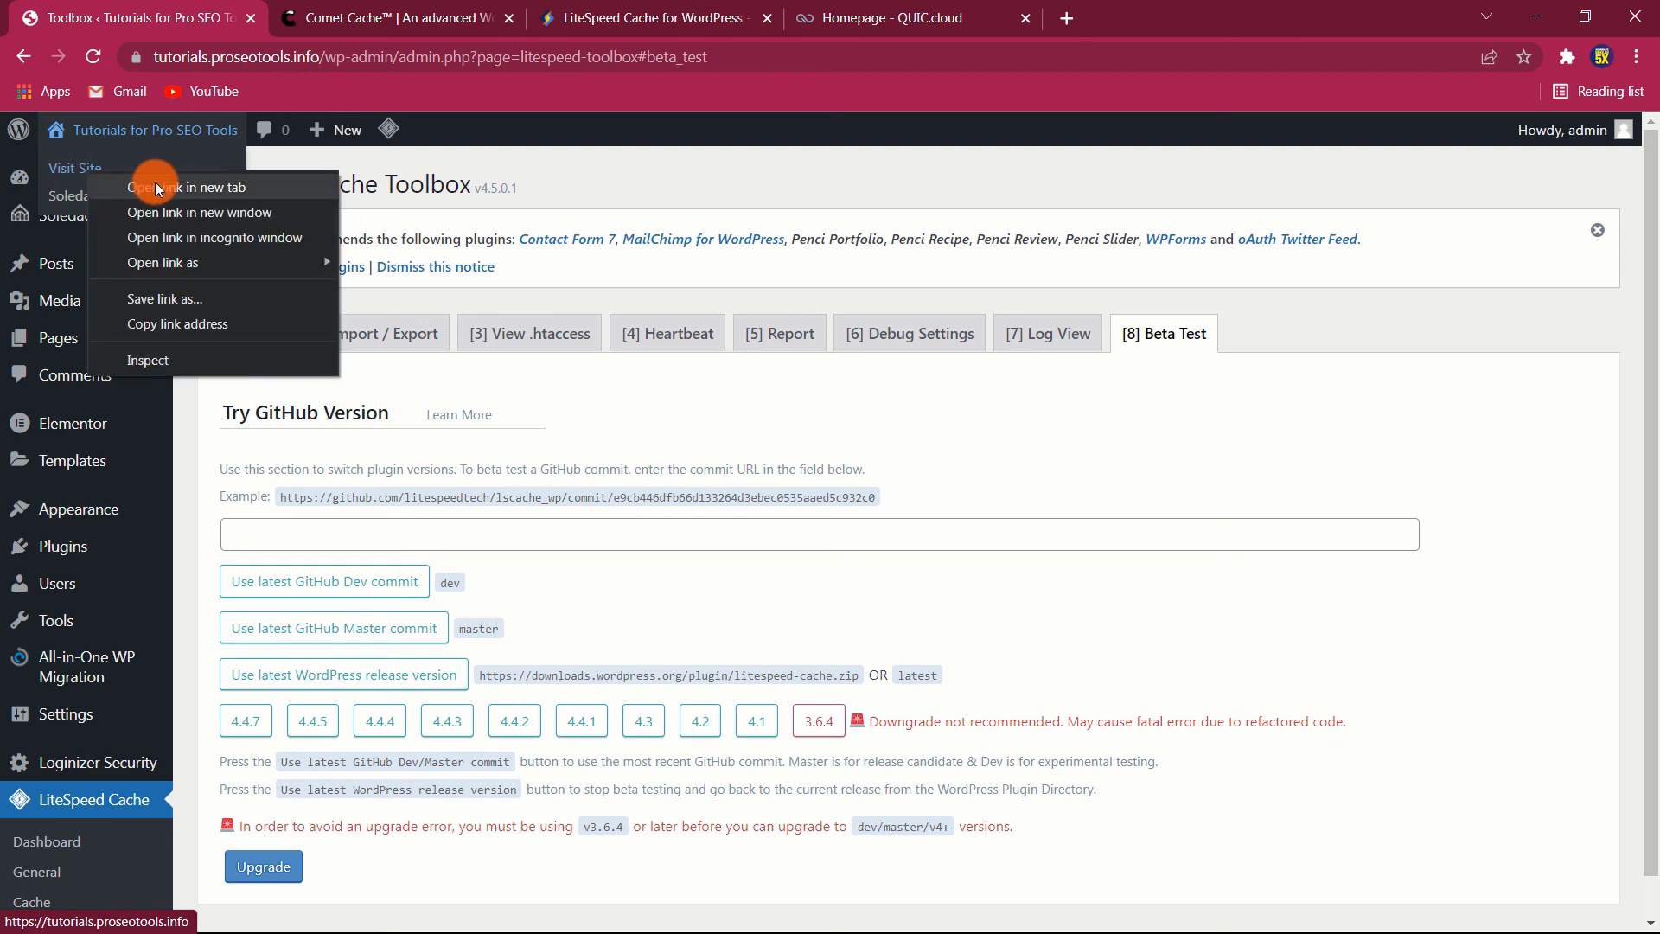
left_click(156, 188)
left_click(350, 7)
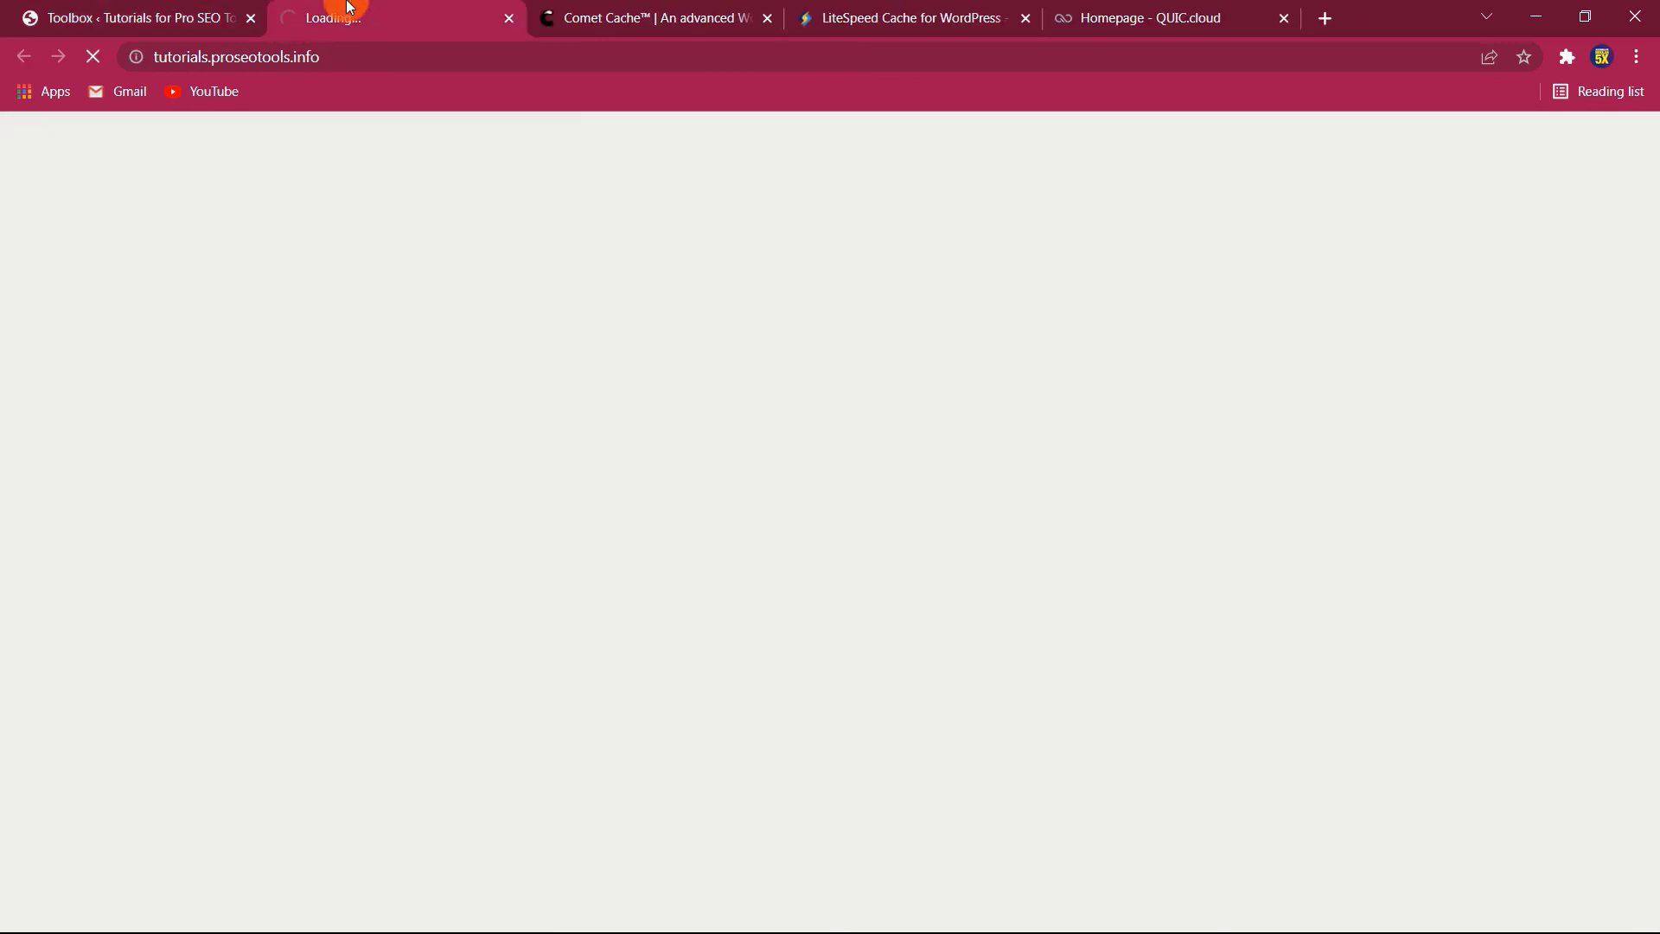
left_click(355, 64)
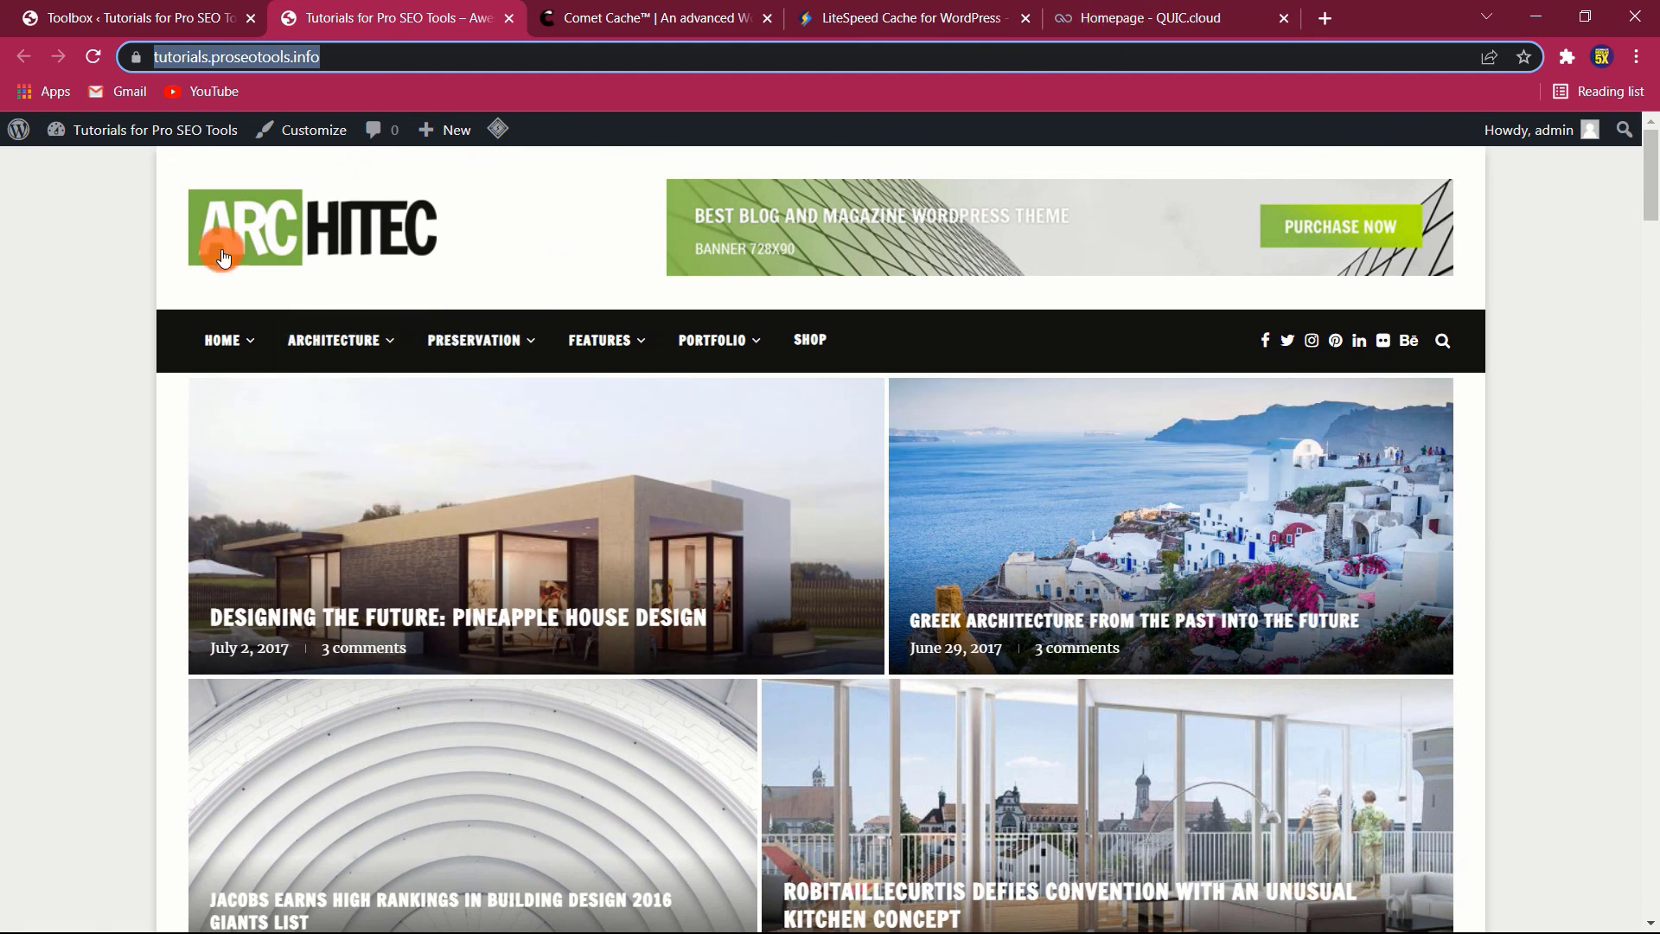
left_click(112, 454)
scroll(104, 467, "down", 5)
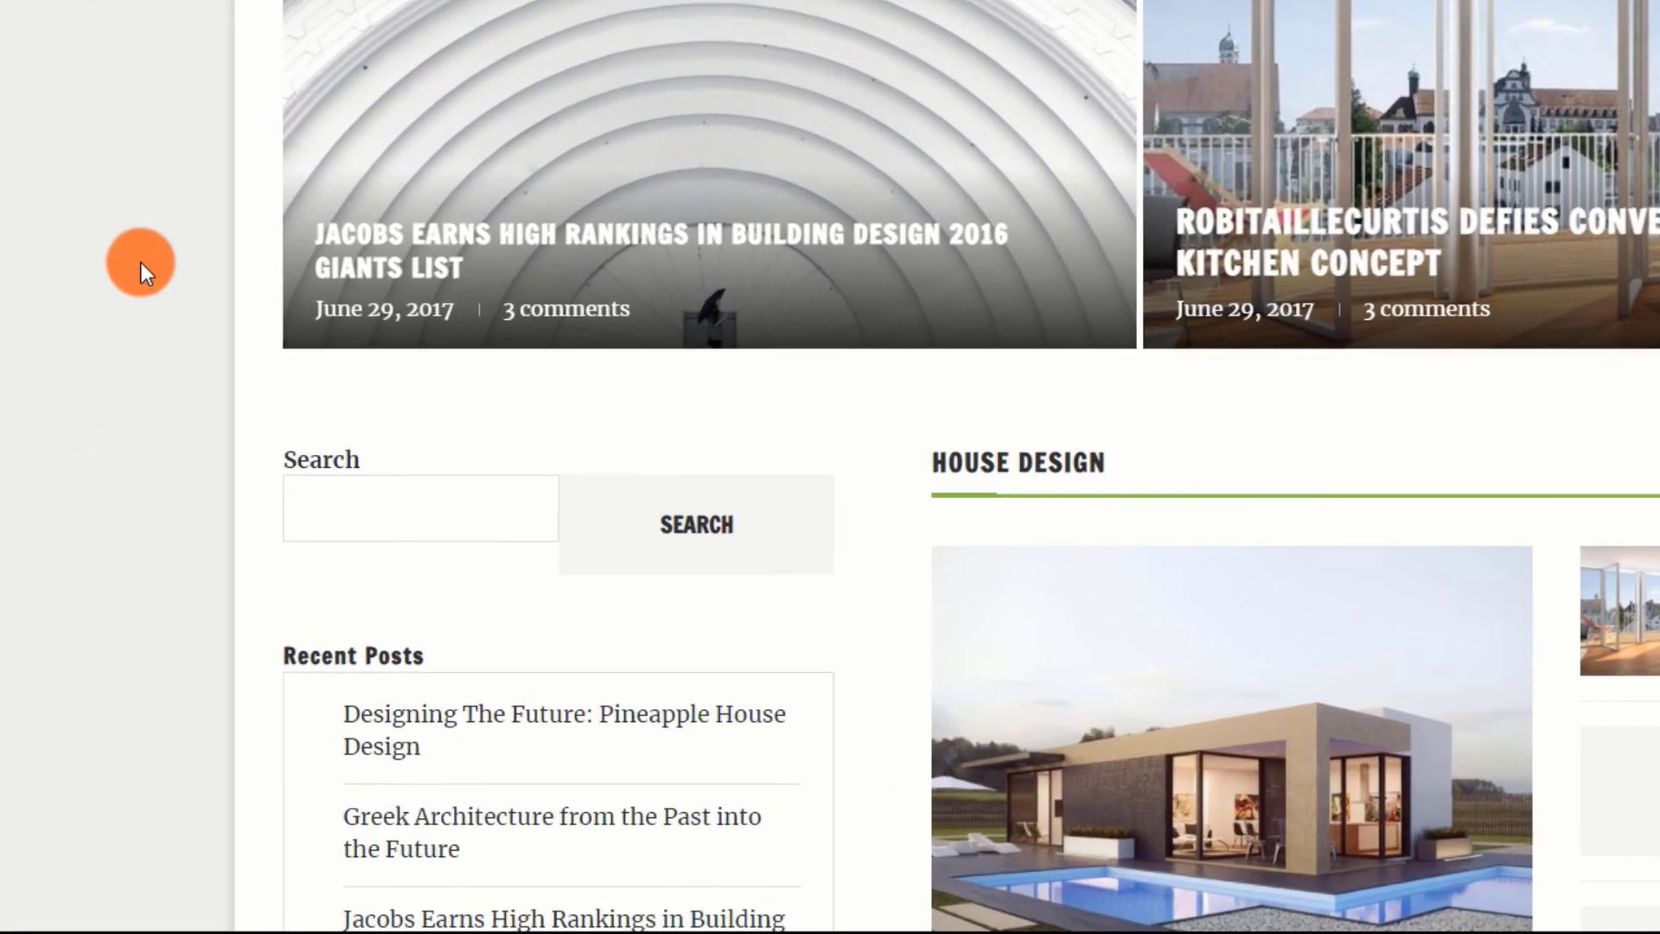
scroll(148, 235, "down", 4)
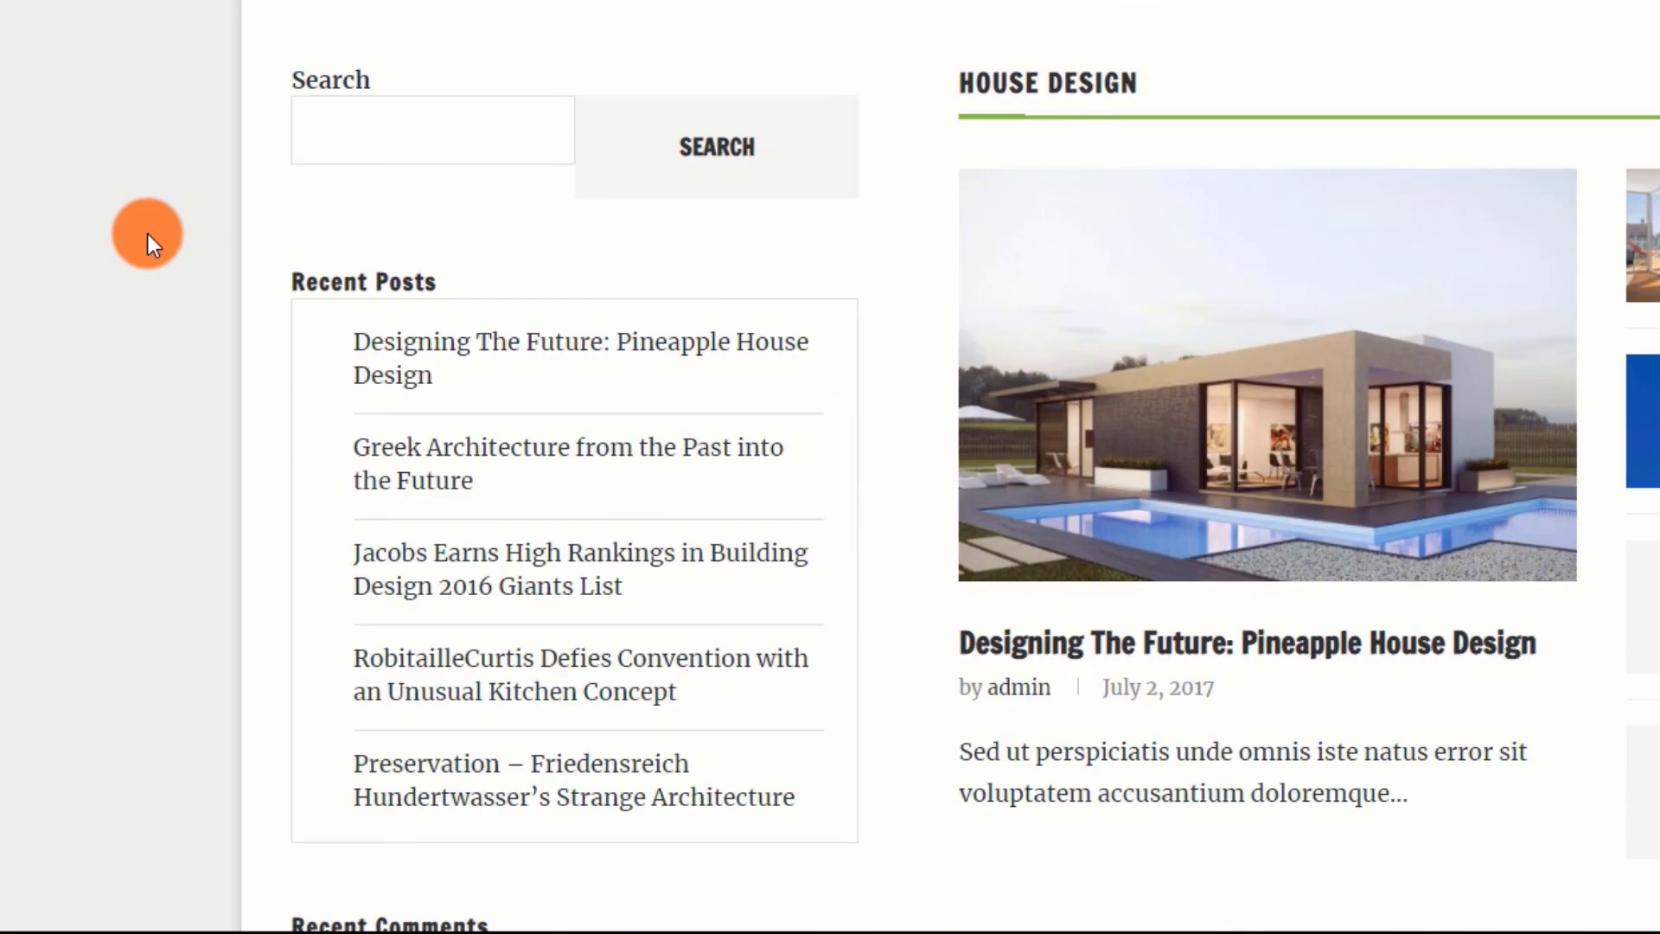
scroll(148, 235, "down", 5)
scroll(148, 235, "up", 10)
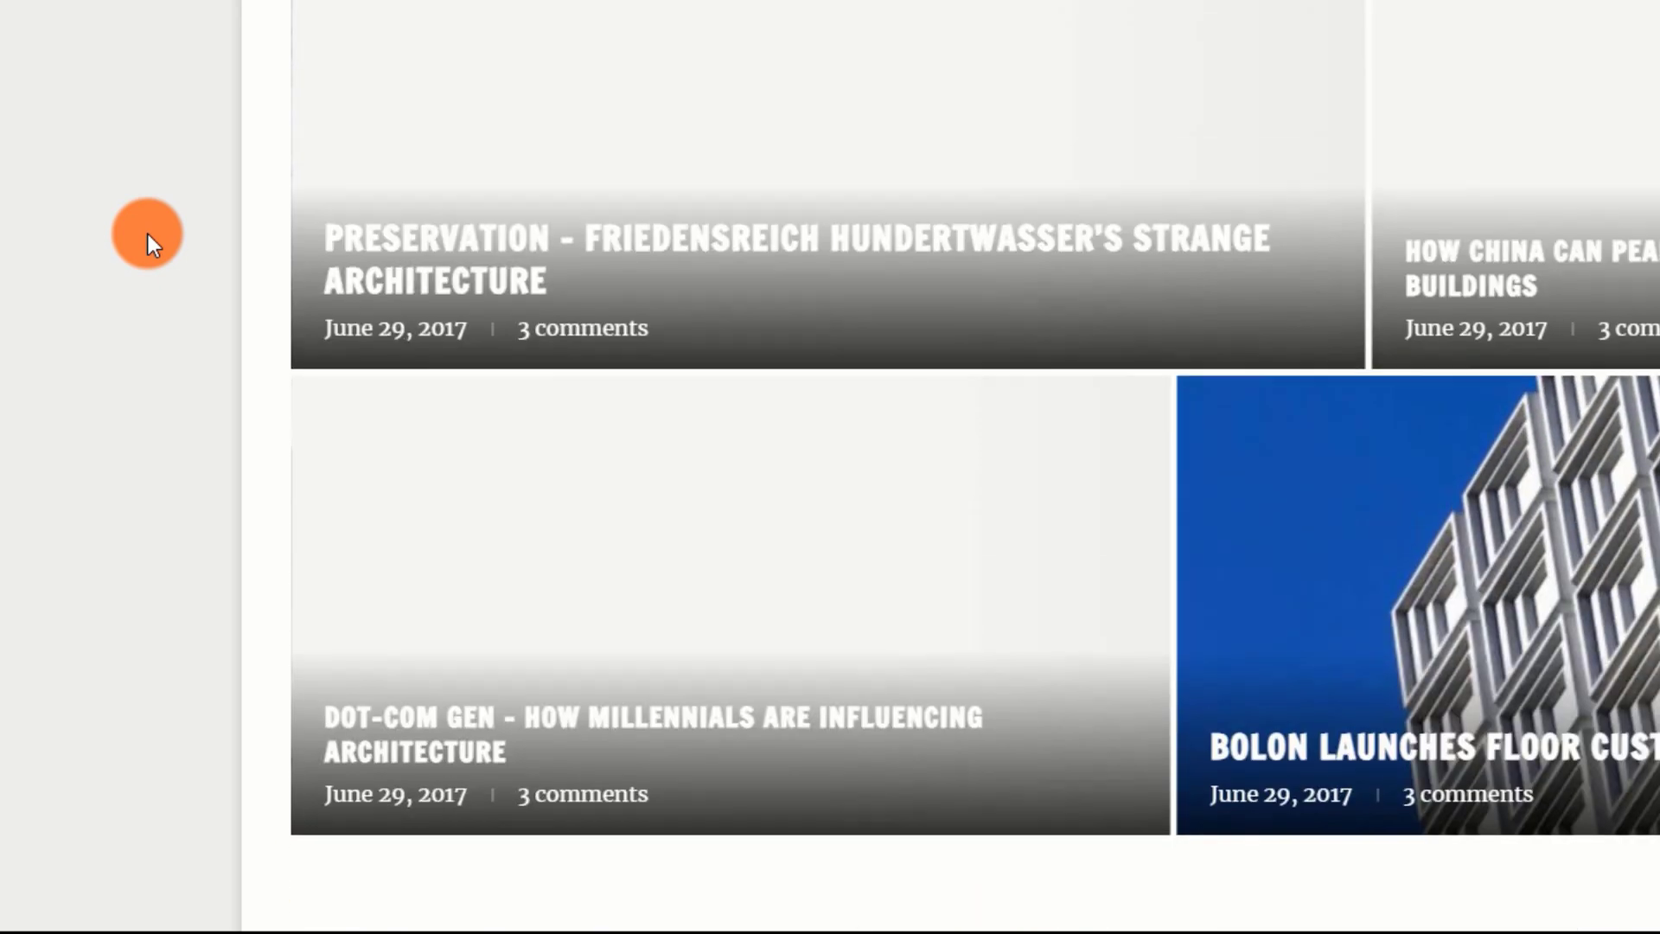
scroll(148, 216, "up", 2)
- Open the homepage's page source and search it for "litespeed"
right_click(73, 231)
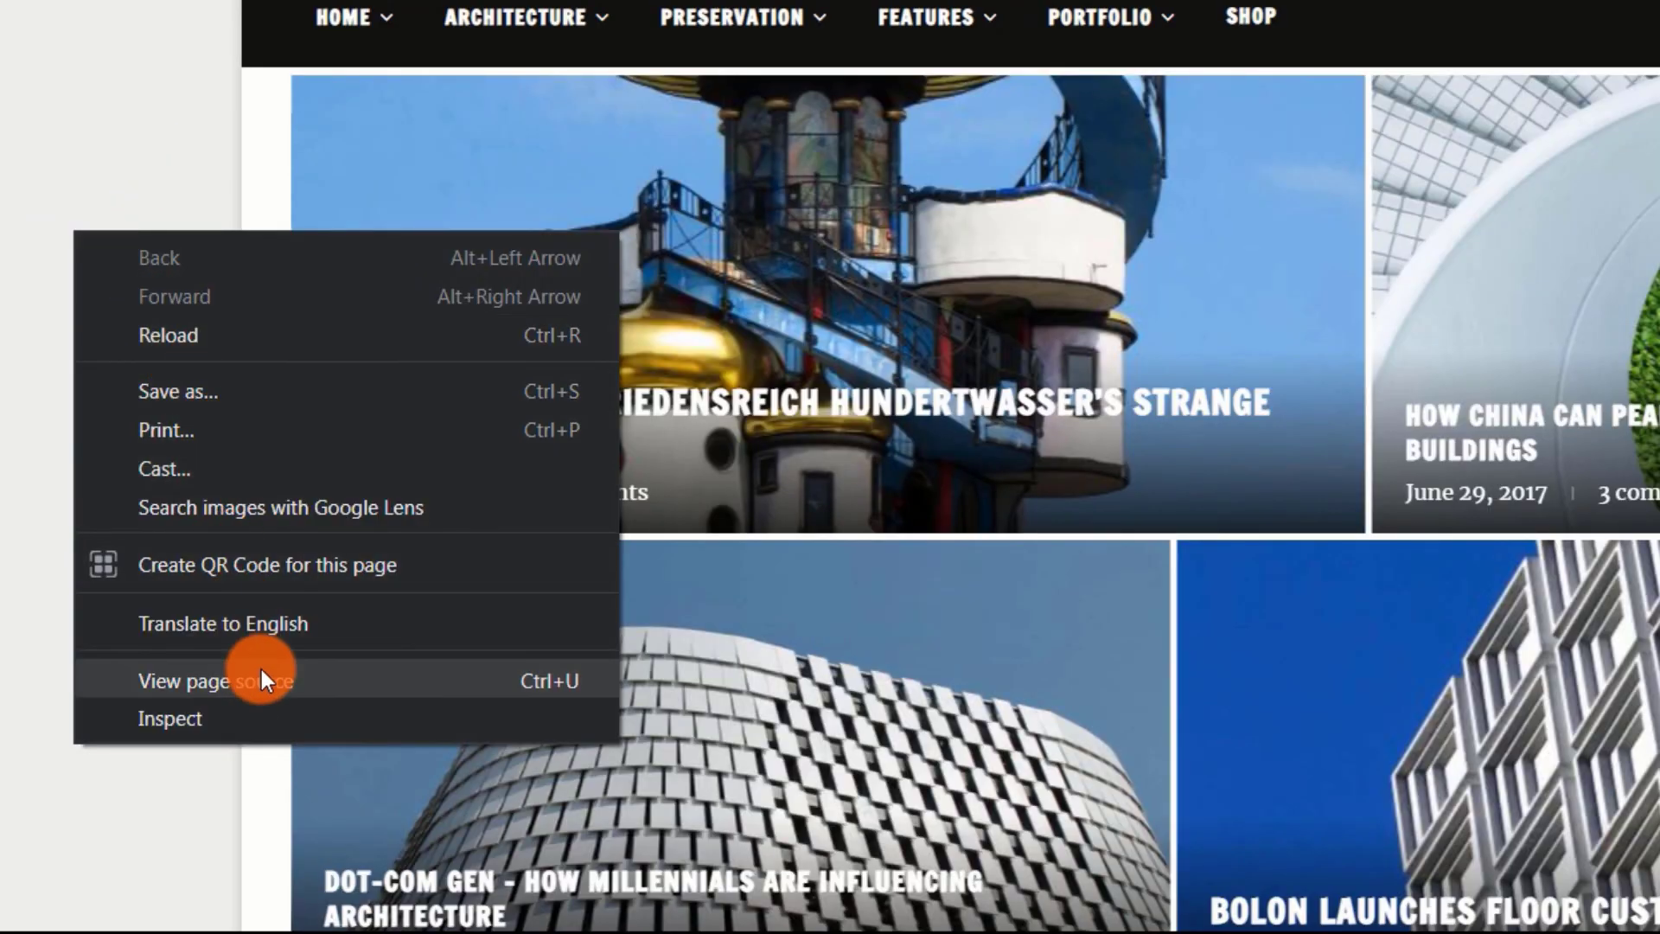
key("Escape")
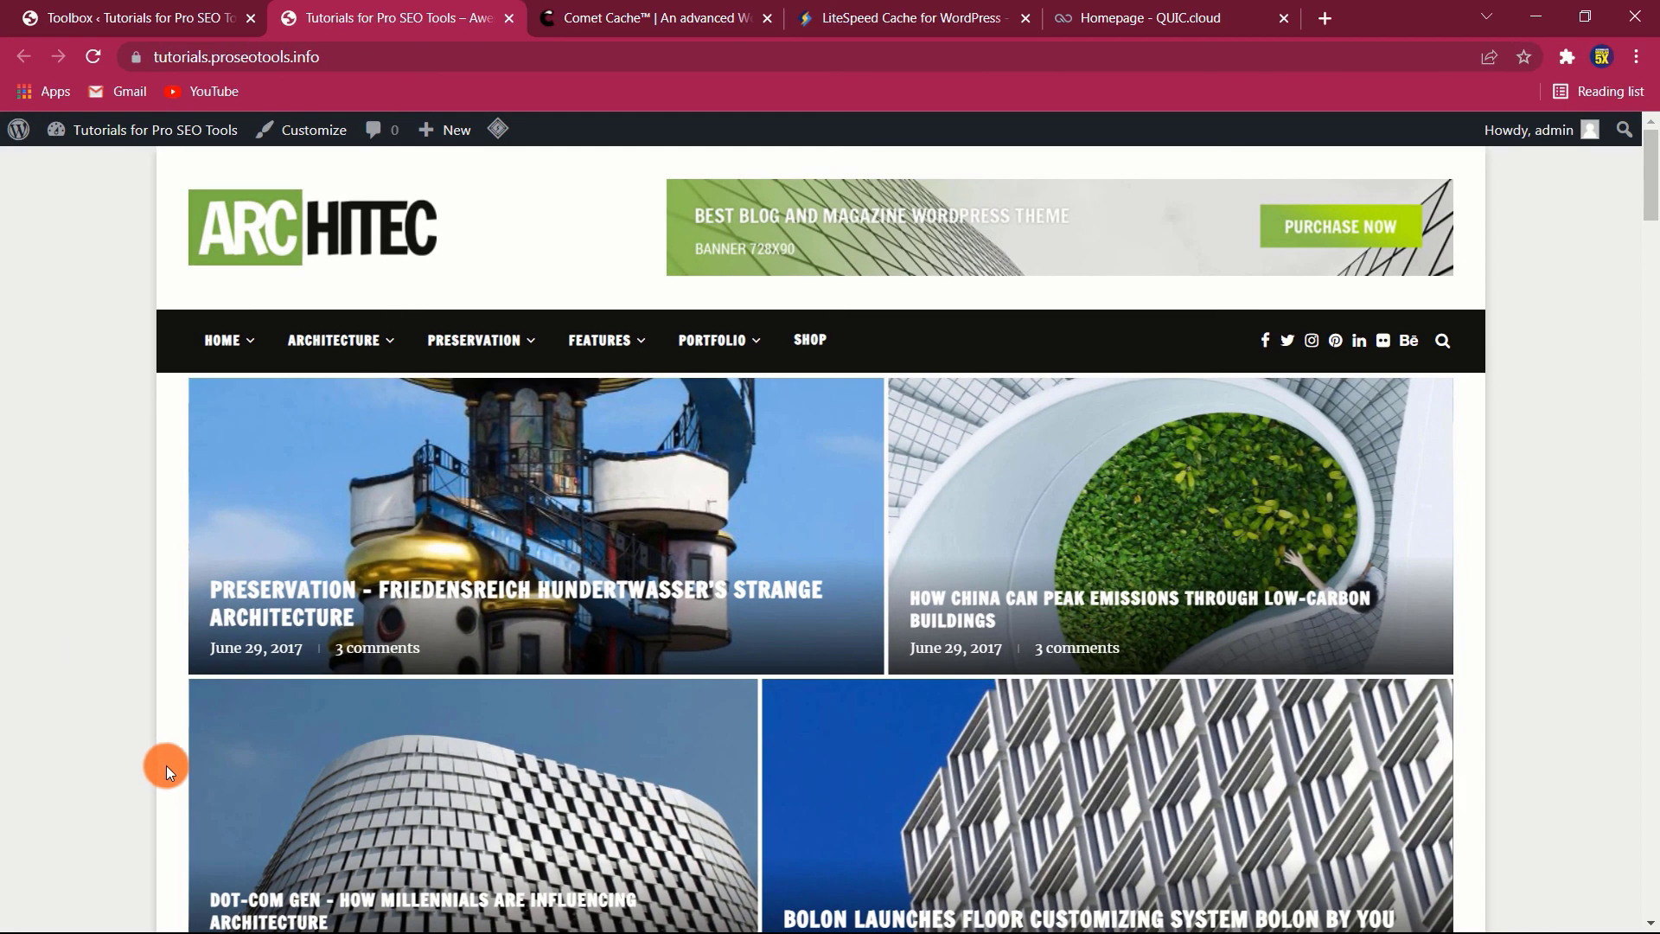
key("ctrl+u")
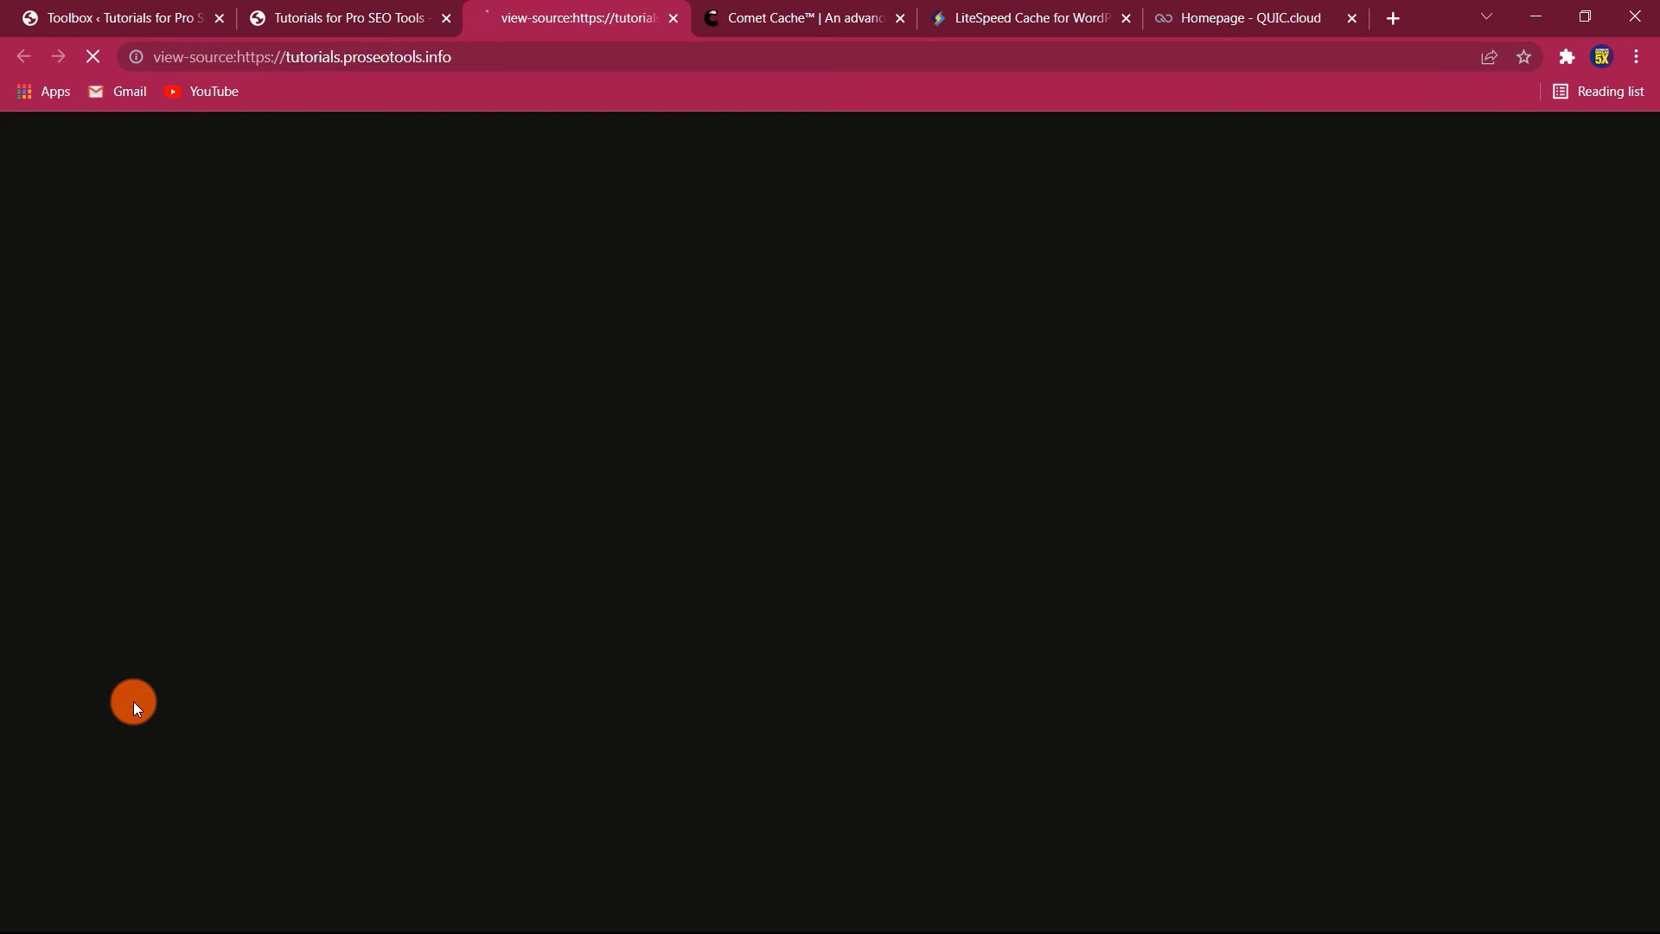
key("ctrl+f")
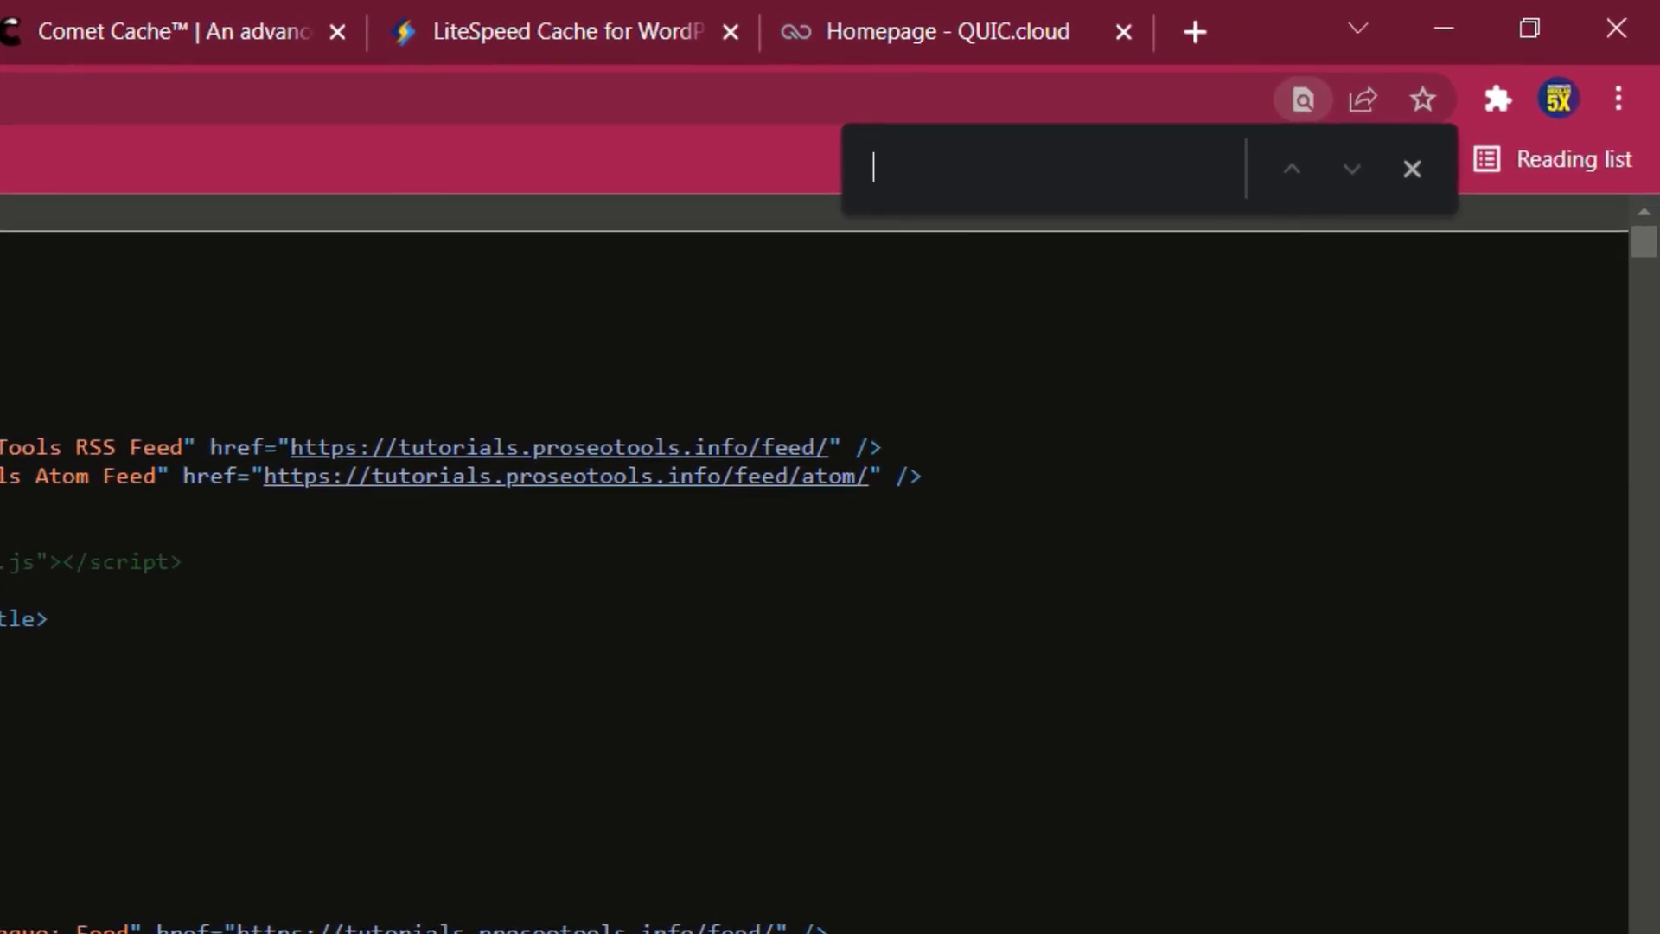
type("litespeed")
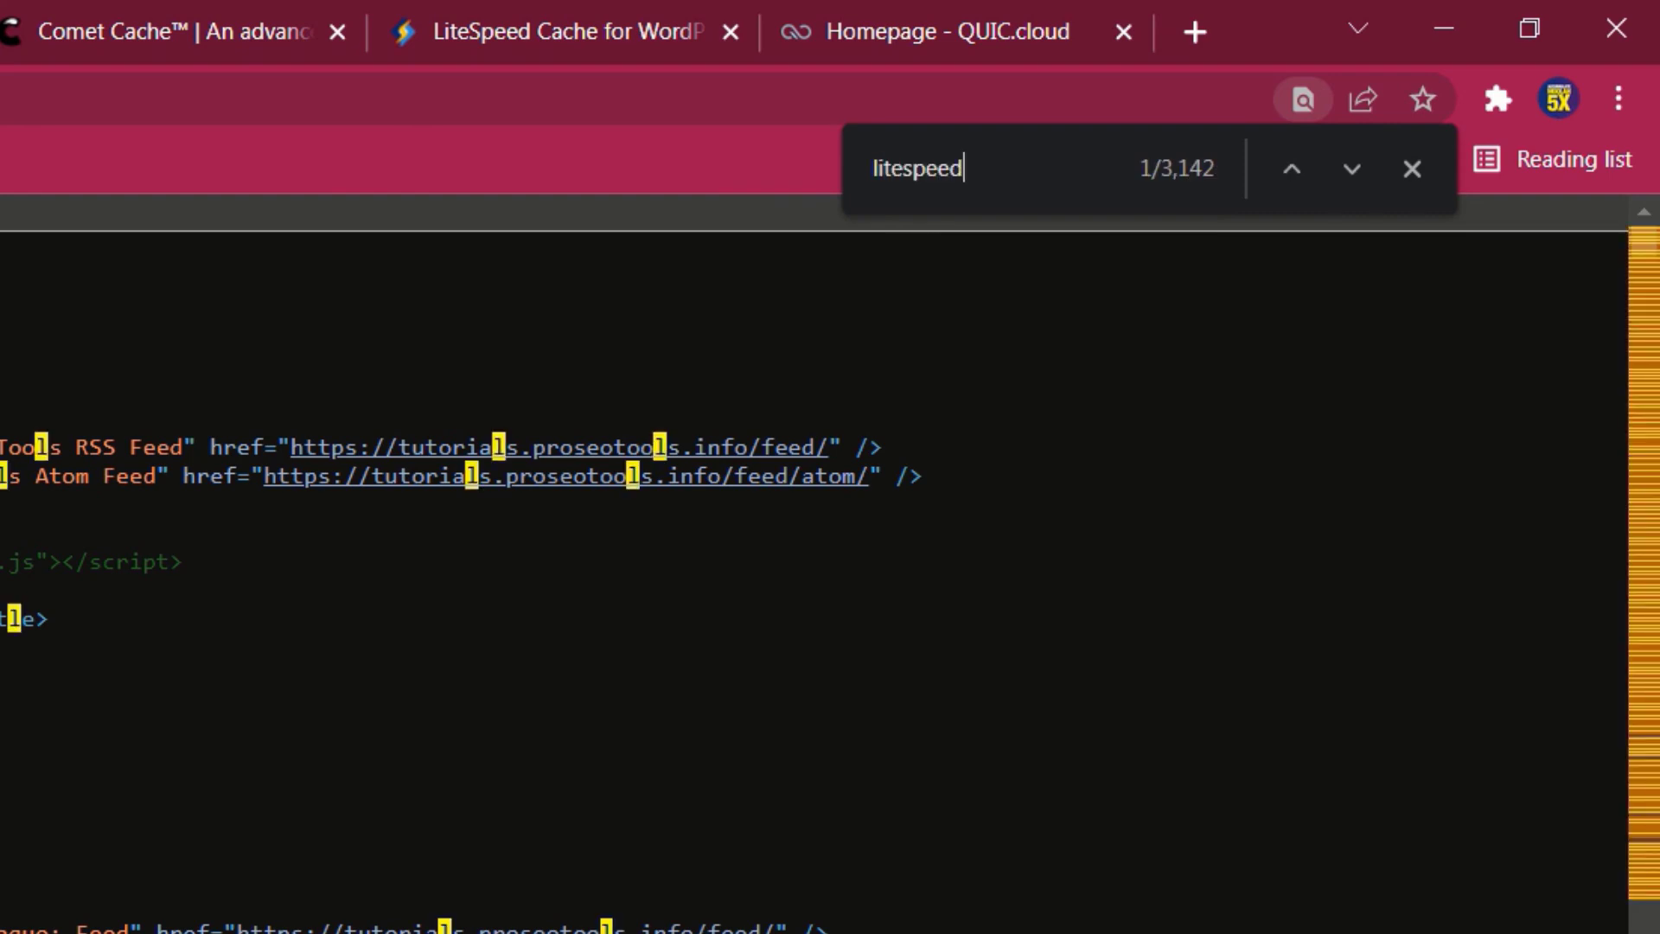